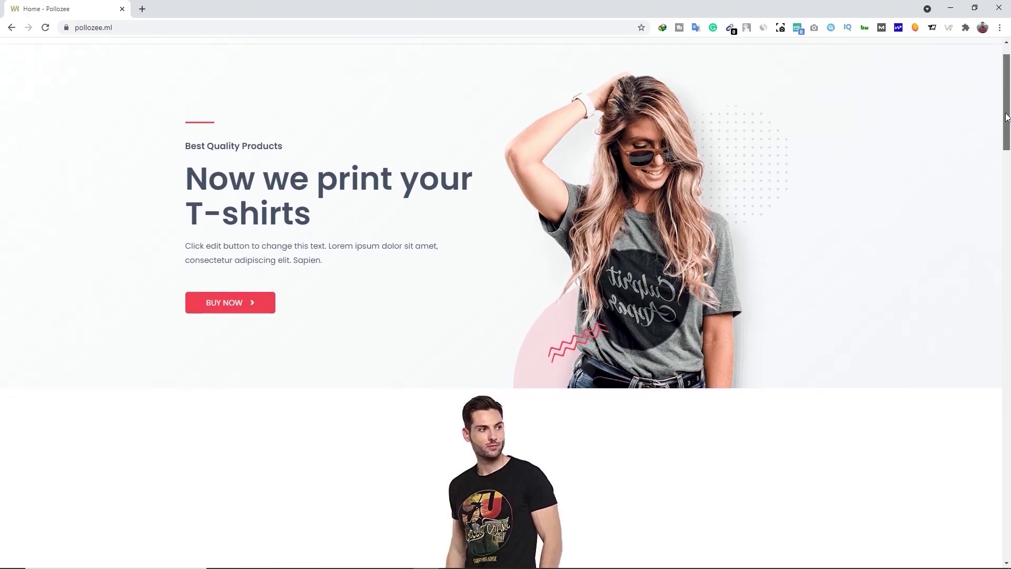
Scroll down the pollozee.ml shop home page to its Deal of the Day and Most Loved Products sections.
{"action": "left_click_drag", "start_coordinate": [1004, 95], "coordinate": [1005, 268]}
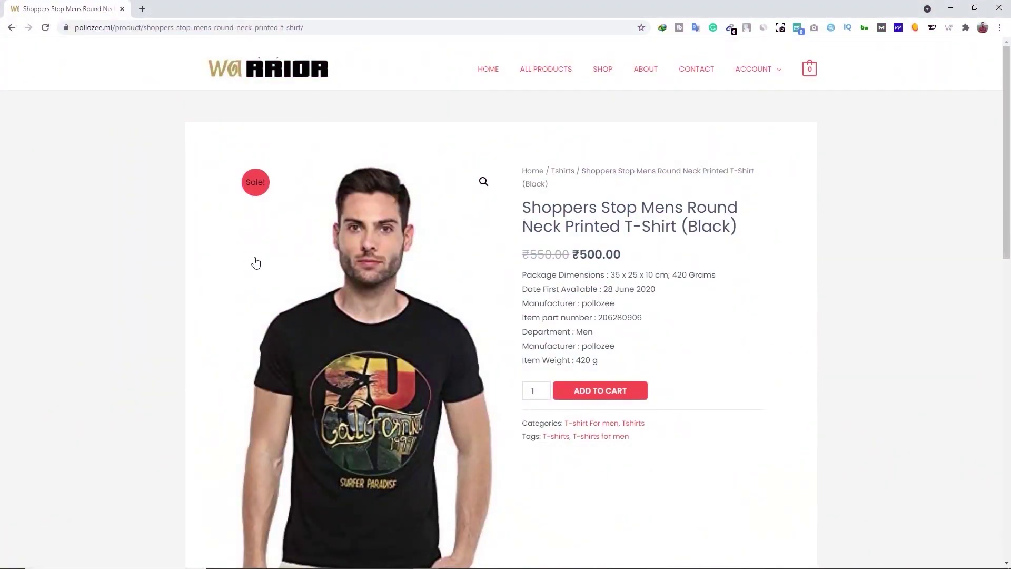
Add the black Shoppers Stop round neck T-shirt to the cart and view the ₹650.00 cart.
{"action": "left_click_drag", "start_coordinate": [1006, 165], "coordinate": [1007, 163]}
{"action": "left_click", "coordinate": [598, 393]}
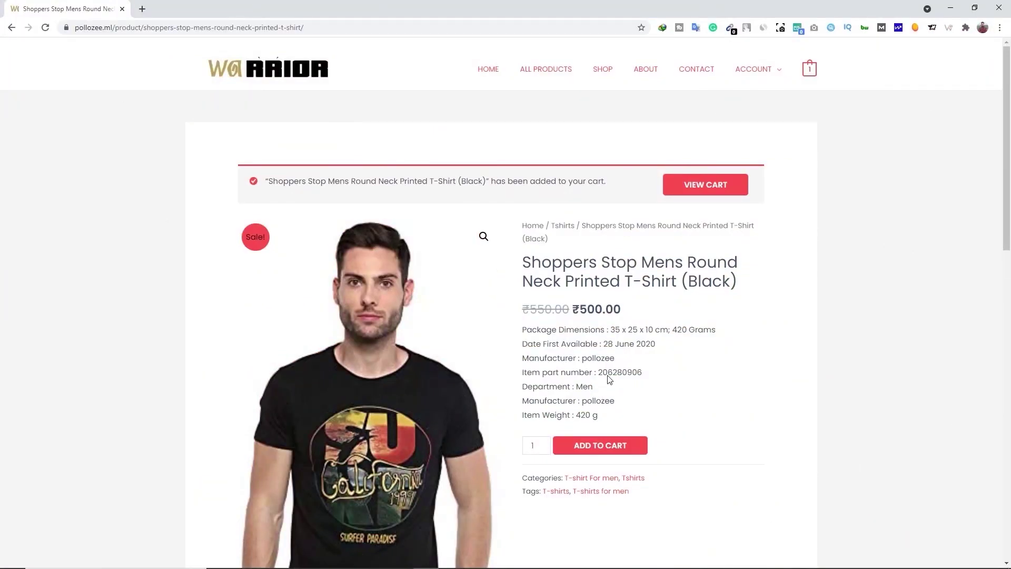
{"action": "mouse_move", "coordinate": [807, 75]}
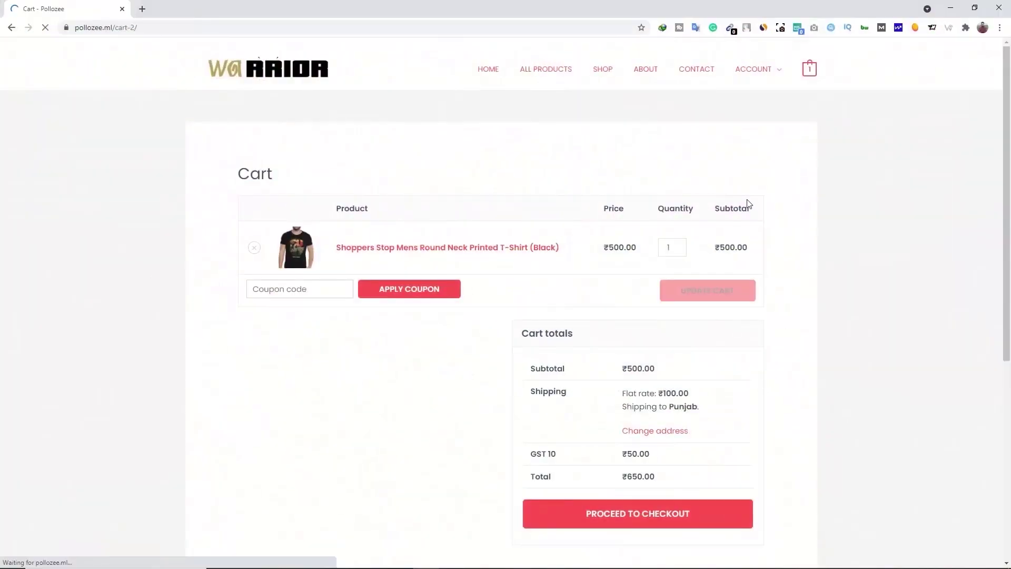
{"action": "scroll", "coordinate": [796, 208], "scroll_direction": "down", "scroll_amount": 2}
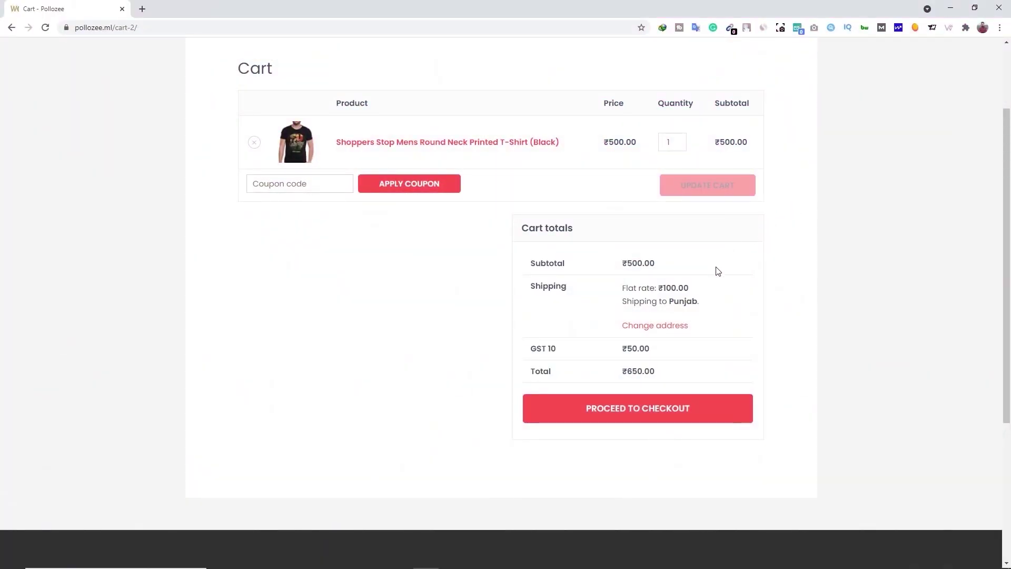
Proceed from the cart to checkout and look over the checkout page.
{"action": "left_click", "coordinate": [642, 414]}
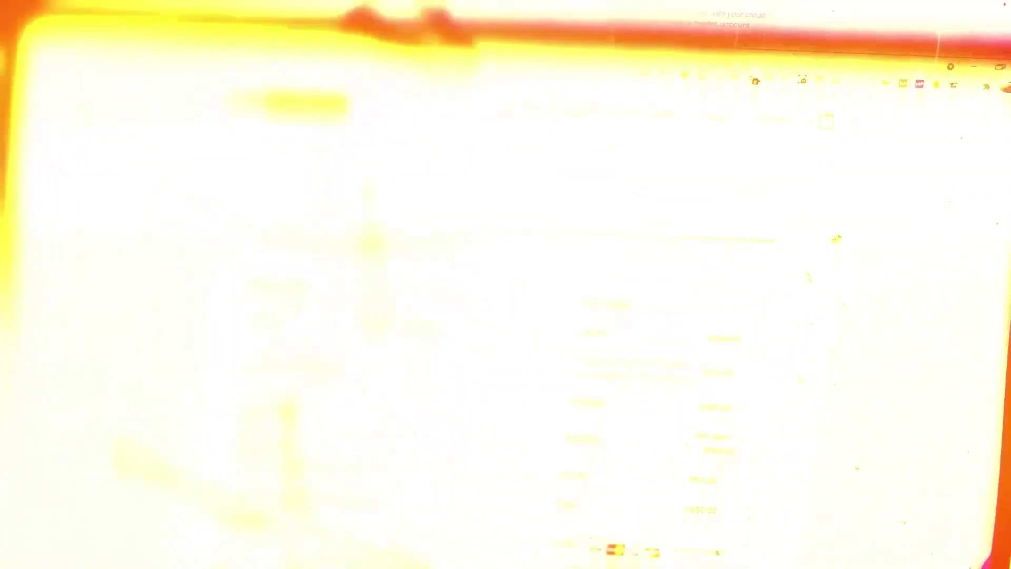
{"action": "scroll", "coordinate": [795, 329], "scroll_direction": "down", "scroll_amount": 5}
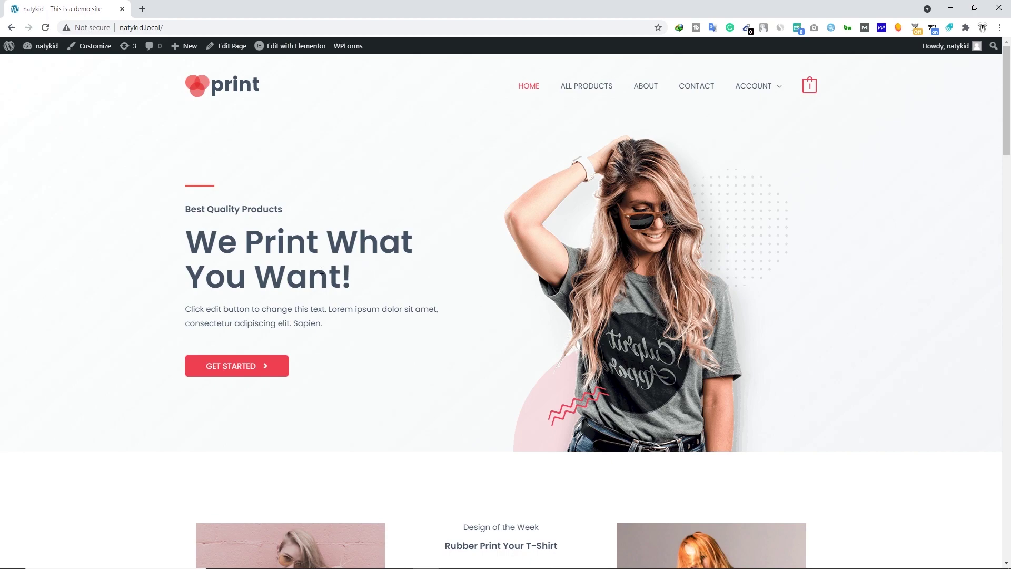
Open the home page in Elementor and select the GET STARTED button.
{"action": "left_click", "coordinate": [291, 48]}
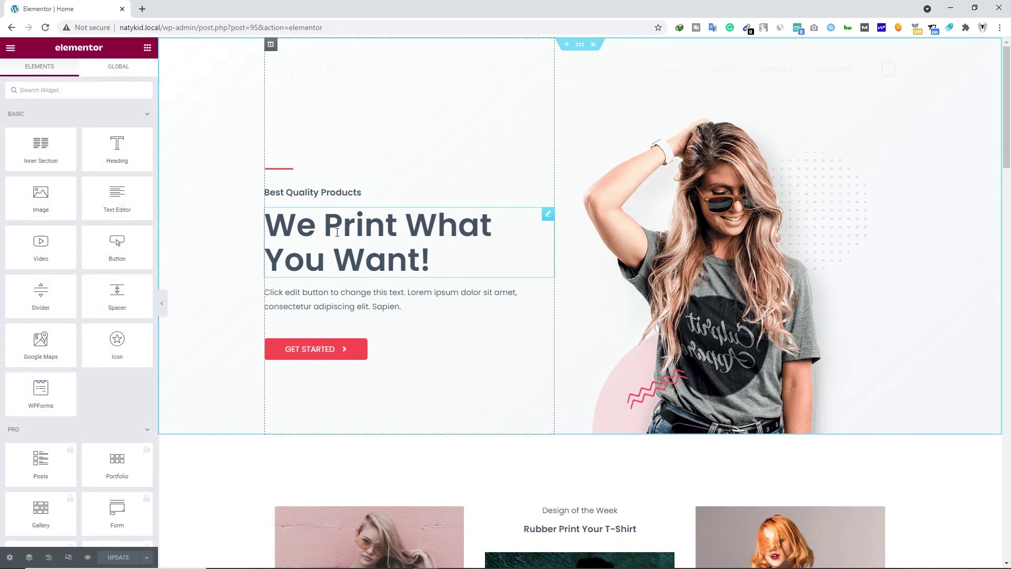
{"action": "left_click", "coordinate": [337, 232]}
{"action": "triple_click", "coordinate": [24, 140]}
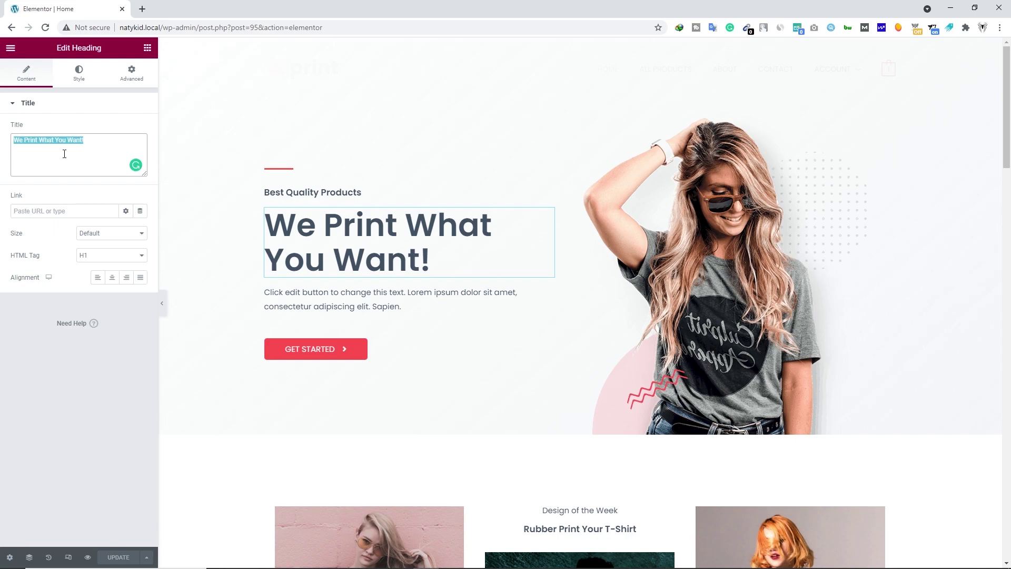
{"action": "left_click", "coordinate": [311, 354]}
Give the GET STARTED button a bright green background colour and update the page.
{"action": "left_click", "coordinate": [84, 79]}
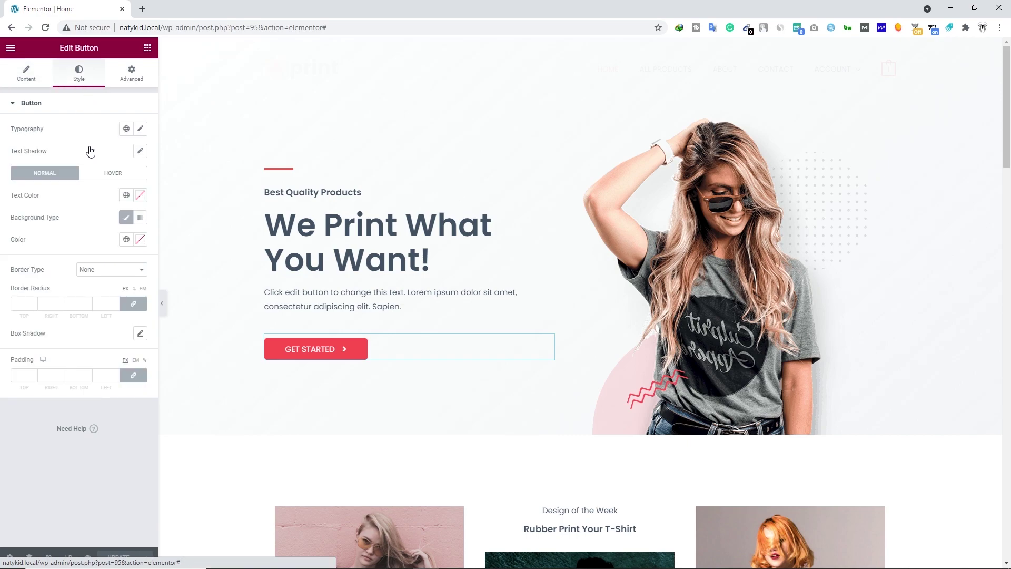
{"action": "left_click", "coordinate": [140, 239]}
{"action": "left_click_drag", "start_coordinate": [130, 332], "coordinate": [107, 286]}
{"action": "left_click", "coordinate": [75, 311]}
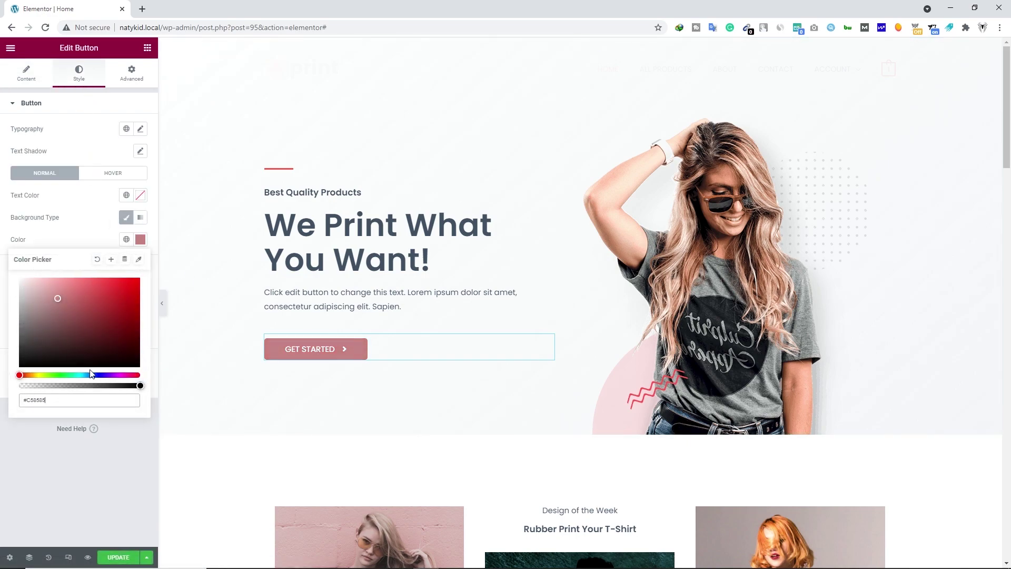
{"action": "left_click", "coordinate": [64, 375]}
{"action": "left_click", "coordinate": [109, 291]}
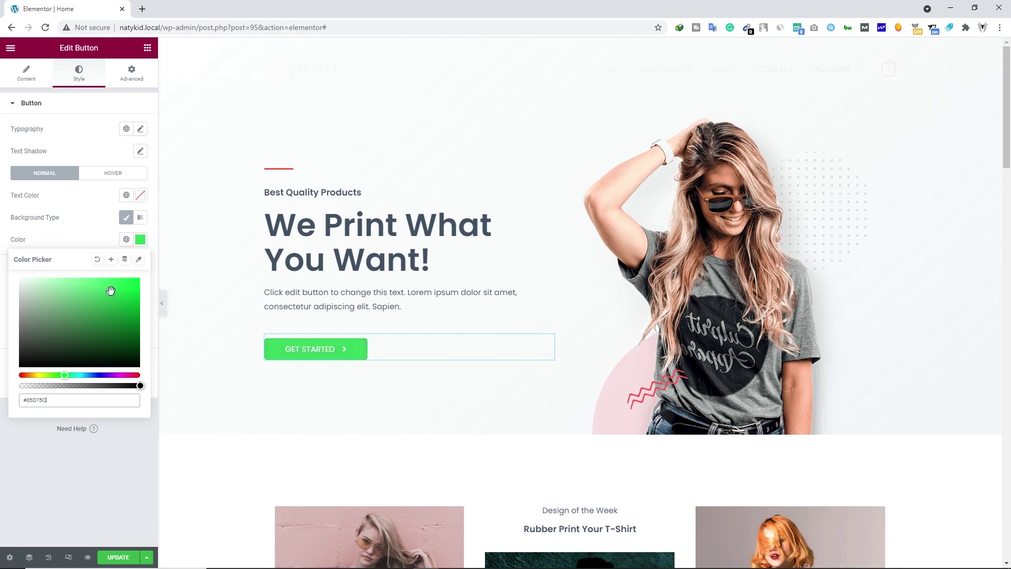
{"action": "left_click", "coordinate": [97, 447]}
{"action": "left_click", "coordinate": [123, 557]}
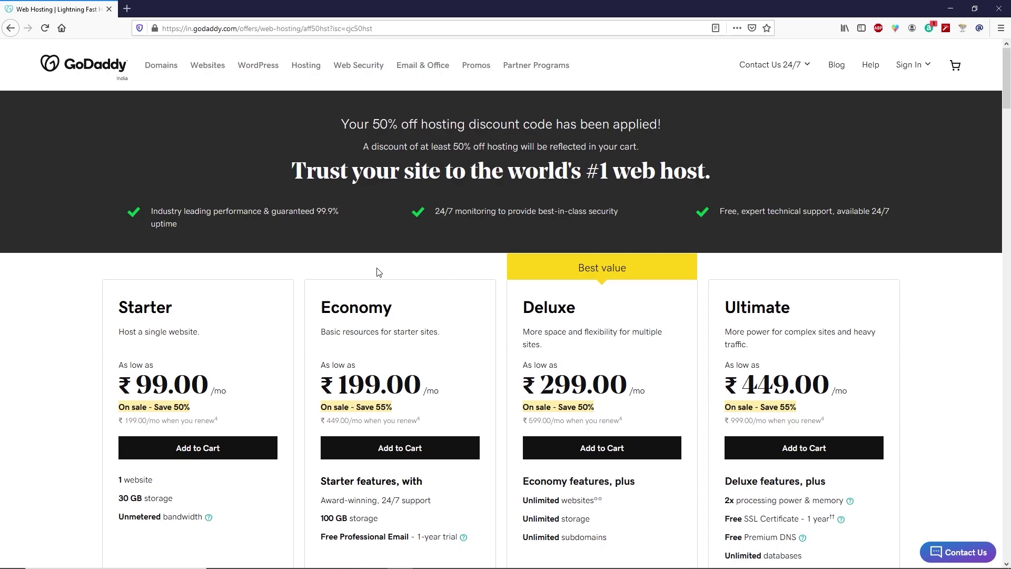
Add the Economy hosting plan to the cart from the plans list.
{"action": "scroll", "coordinate": [379, 272], "scroll_direction": "down", "scroll_amount": 1}
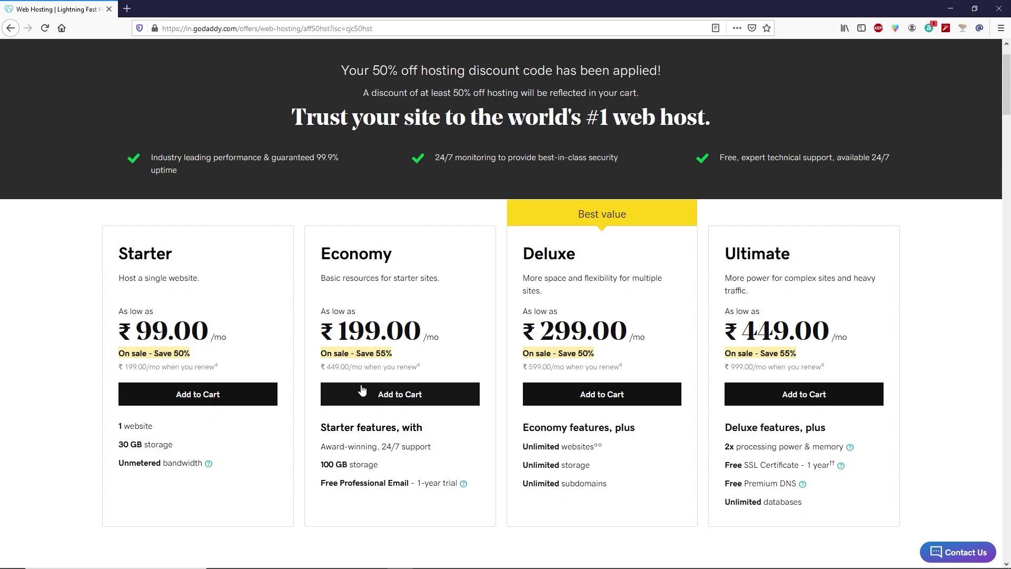
{"action": "left_click", "coordinate": [389, 396]}
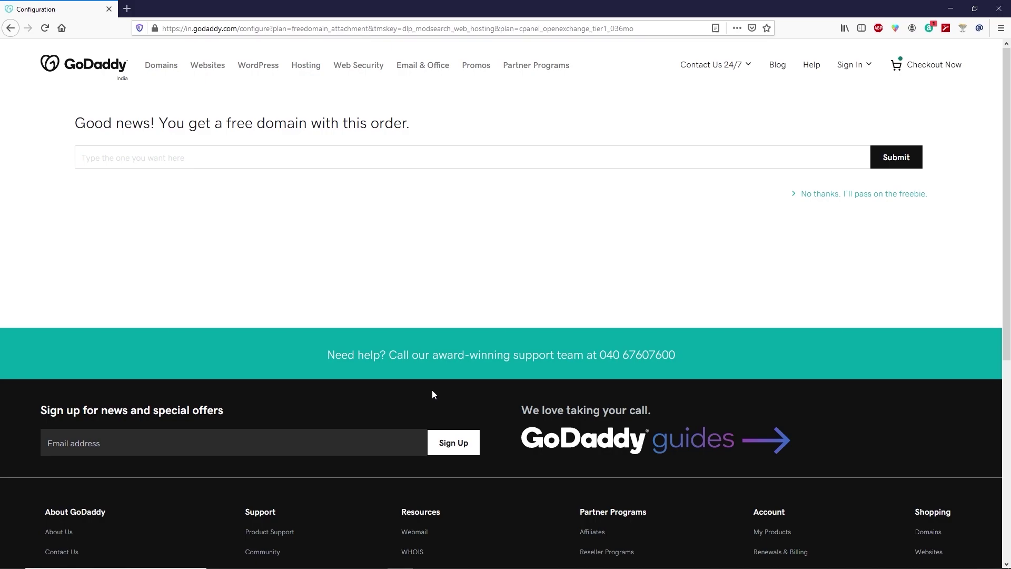
Check natykid.com availability and claim it as the free domain.
{"action": "left_click", "coordinate": [149, 153]}
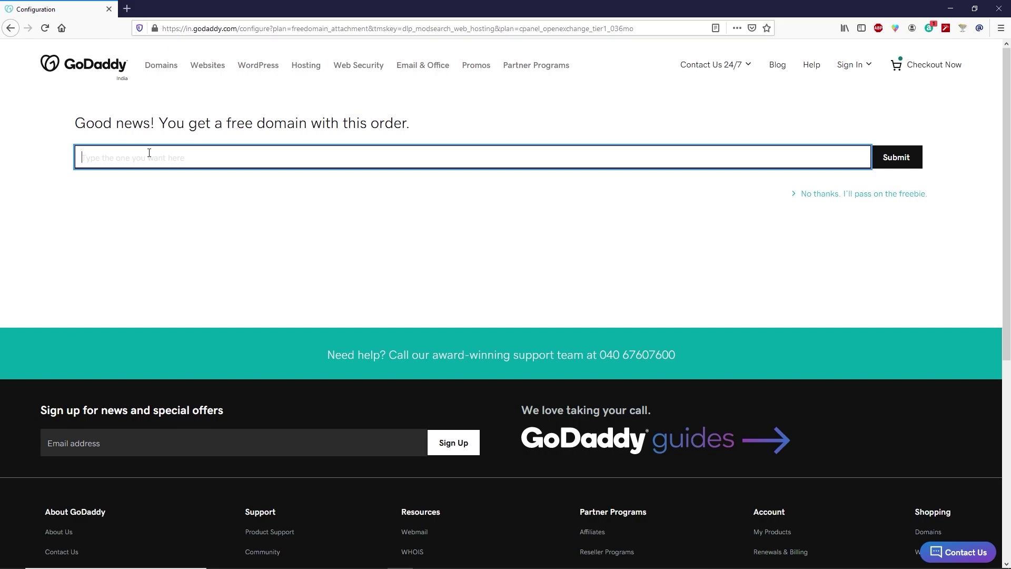
{"action": "type", "text": "natykid.com"}
{"action": "left_click", "coordinate": [912, 156]}
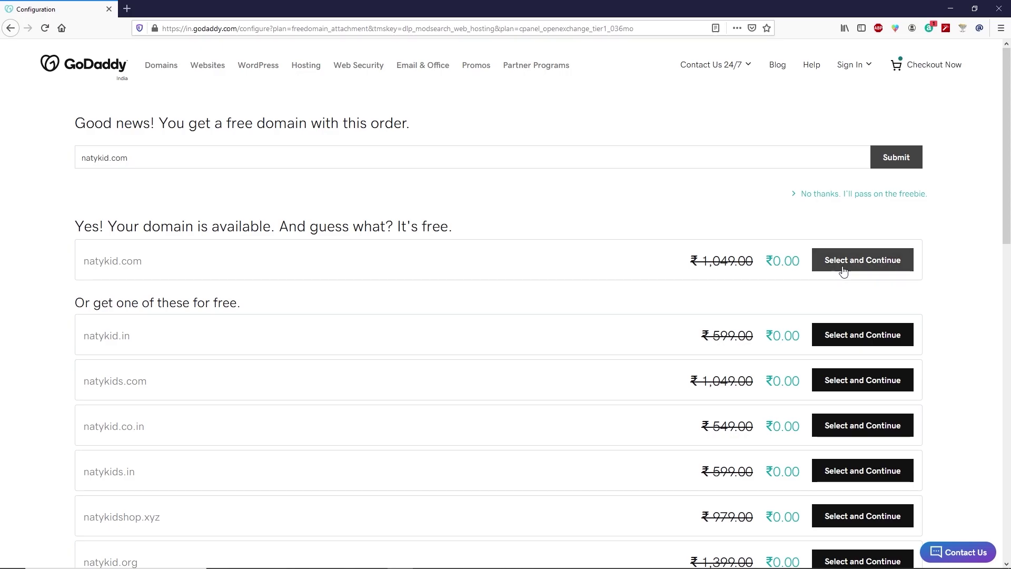
{"action": "left_click", "coordinate": [865, 263]}
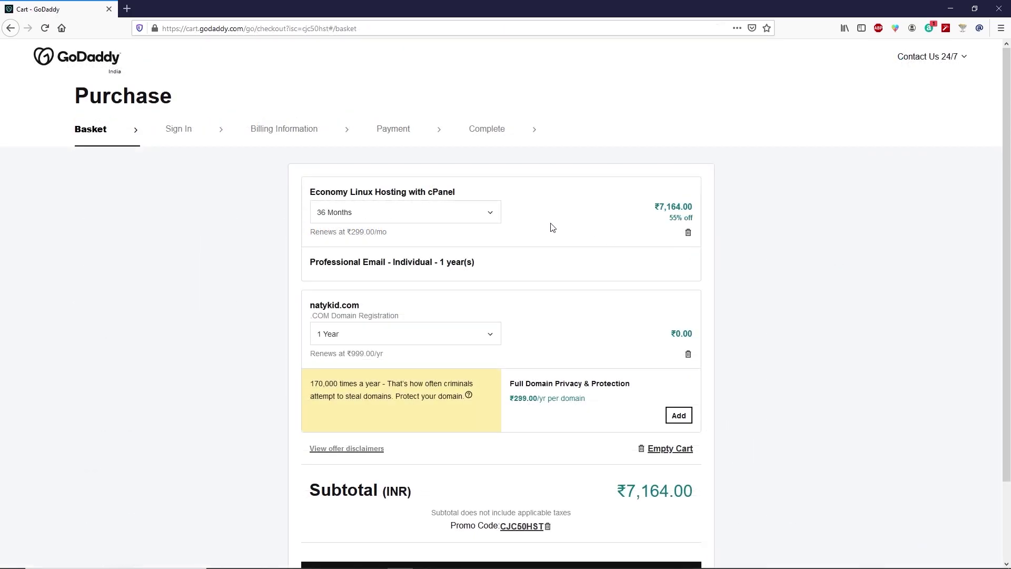
Change the hosting term to 12 Months (₹2,694.00) and proceed to checkout.
{"action": "left_click", "coordinate": [458, 216]}
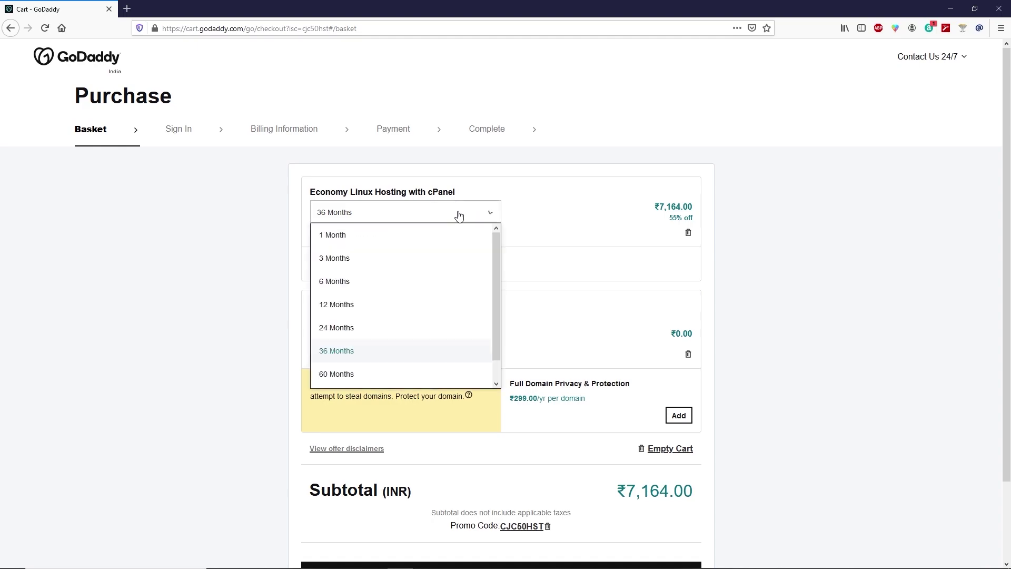
{"action": "left_click", "coordinate": [353, 306]}
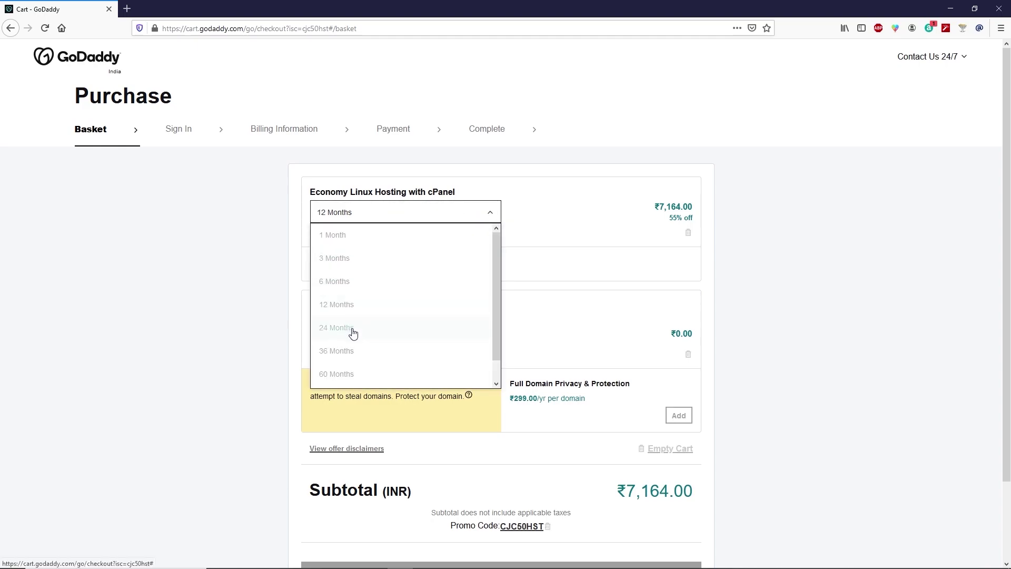
{"action": "left_click", "coordinate": [350, 330]}
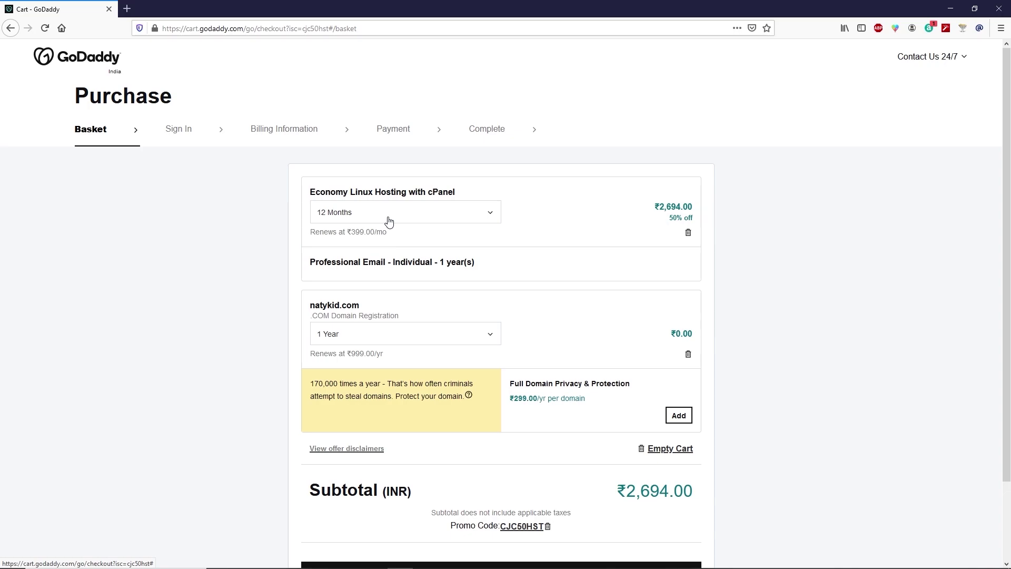
{"action": "scroll", "coordinate": [389, 221], "scroll_direction": "down", "scroll_amount": 3}
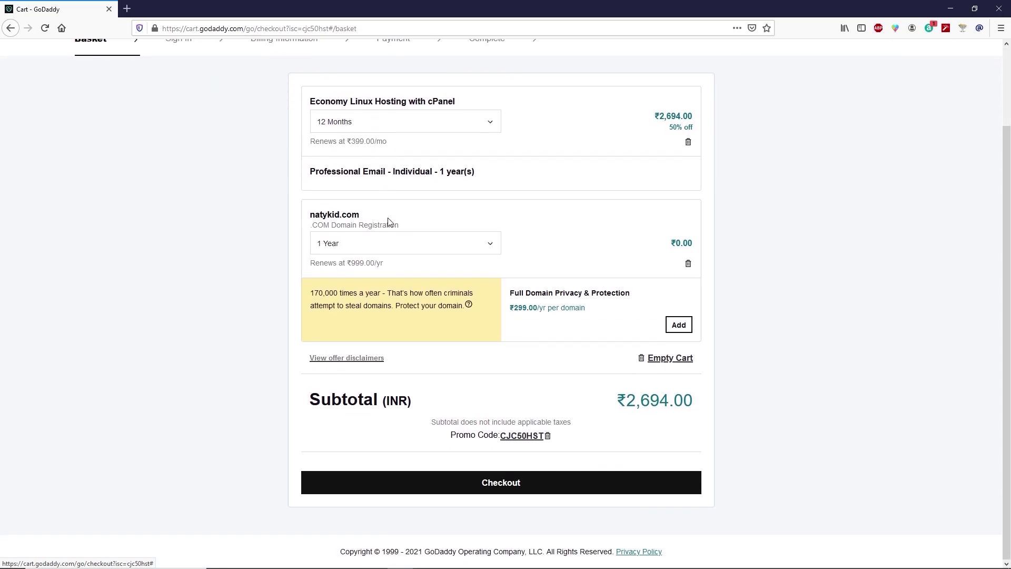
{"action": "left_click", "coordinate": [515, 483]}
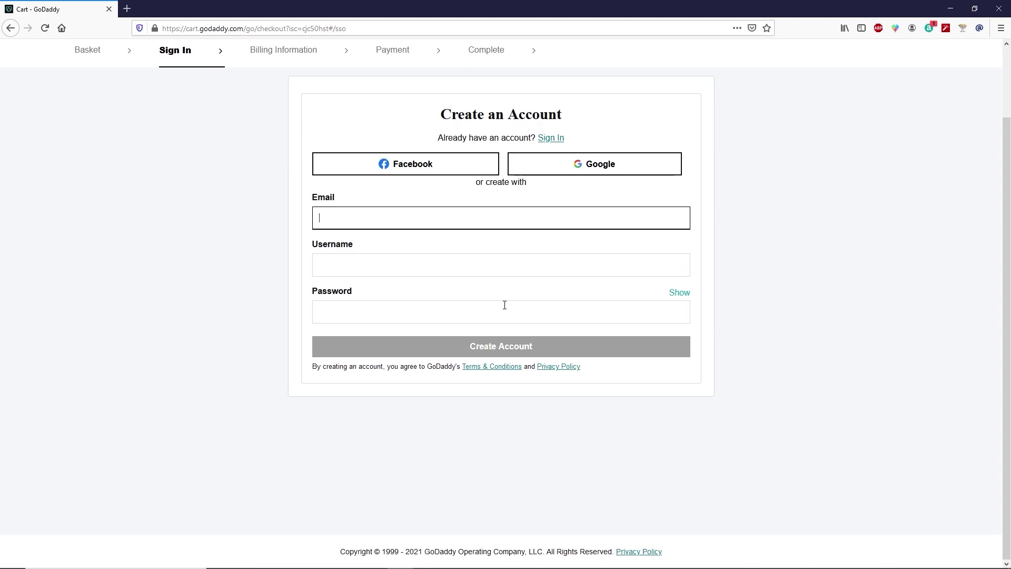
Sign in with the existing account and save the card as the payment method.
{"action": "left_click", "coordinate": [553, 143]}
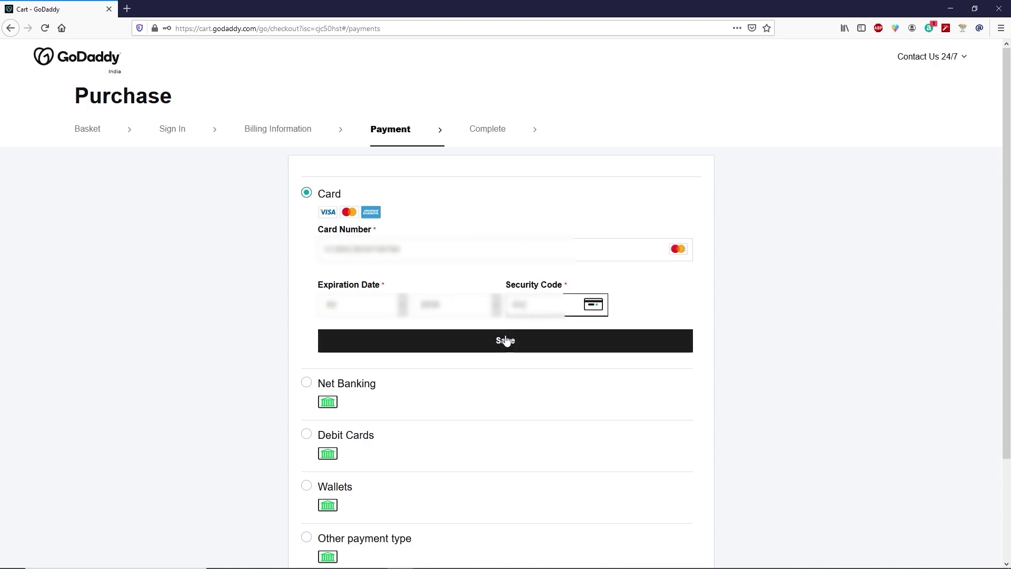
{"action": "left_click", "coordinate": [505, 340]}
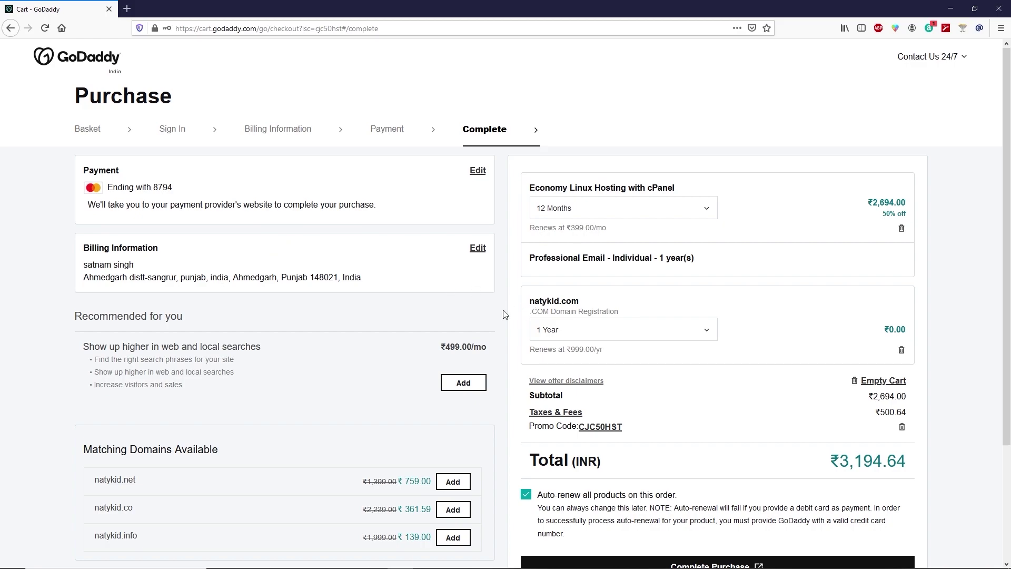
{"action": "scroll", "coordinate": [504, 315], "scroll_direction": "down", "scroll_amount": 3}
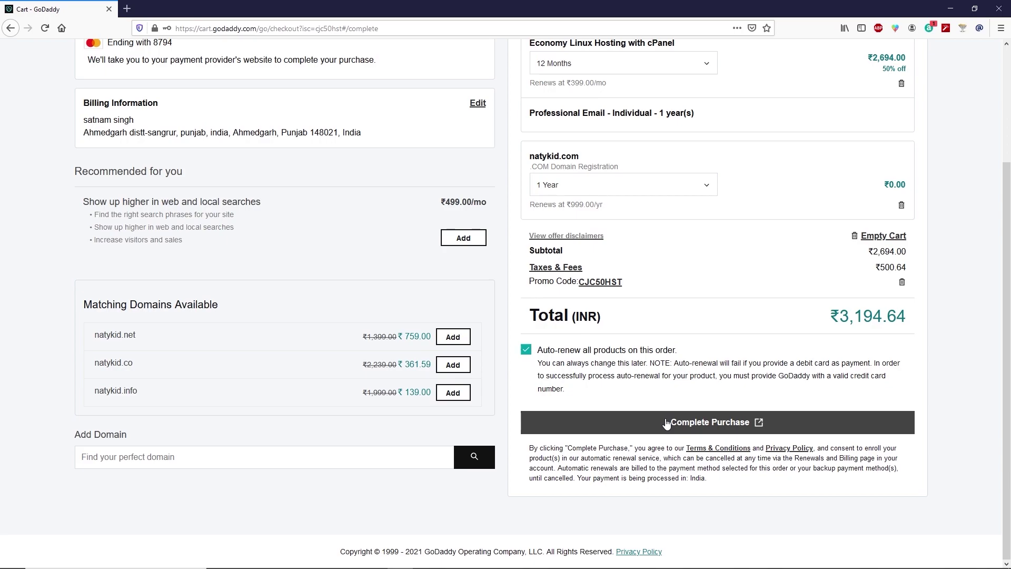
Complete the ₹3,194.64 purchase, allowing GoDaddy pop-ups and submitting the bank one-time password.
{"action": "left_click", "coordinate": [667, 422]}
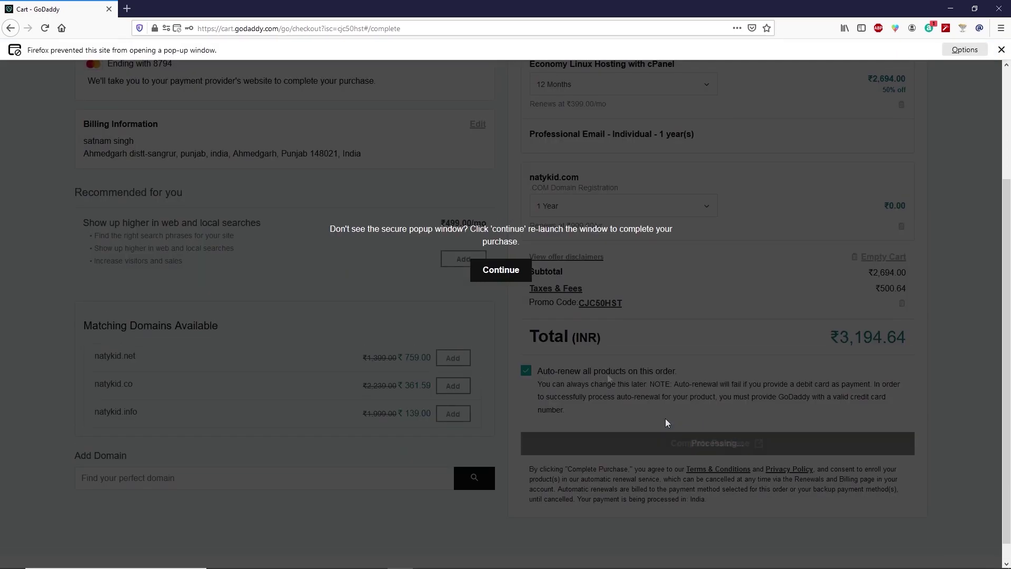
{"action": "left_click", "coordinate": [966, 51]}
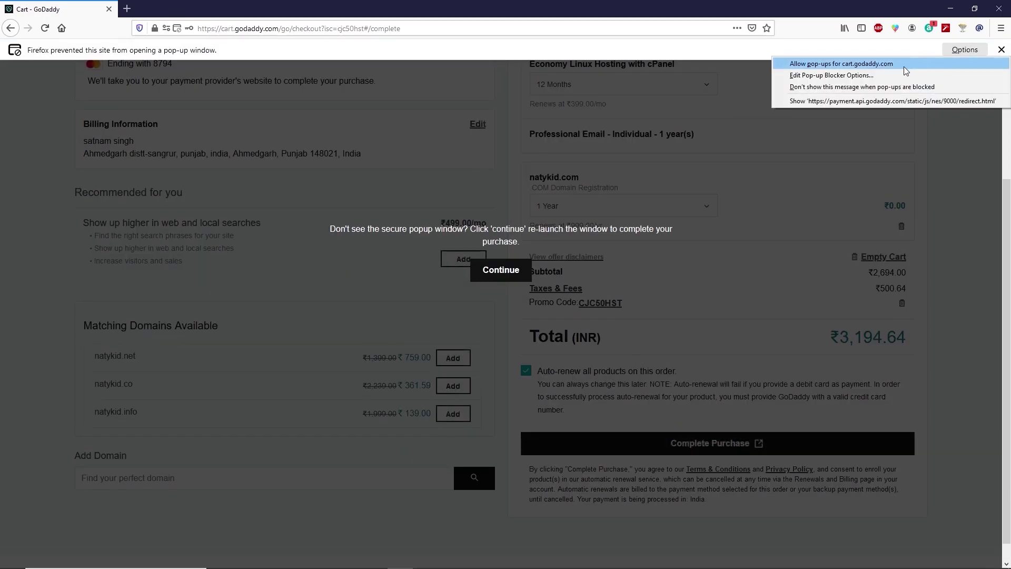
{"action": "left_click", "coordinate": [893, 64]}
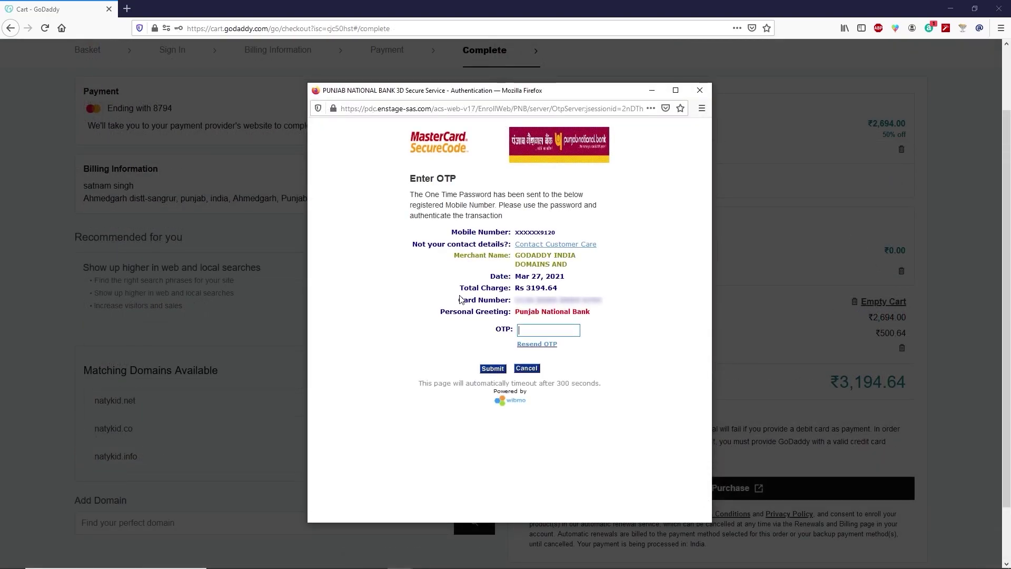
{"action": "type", "text": "••••••"}
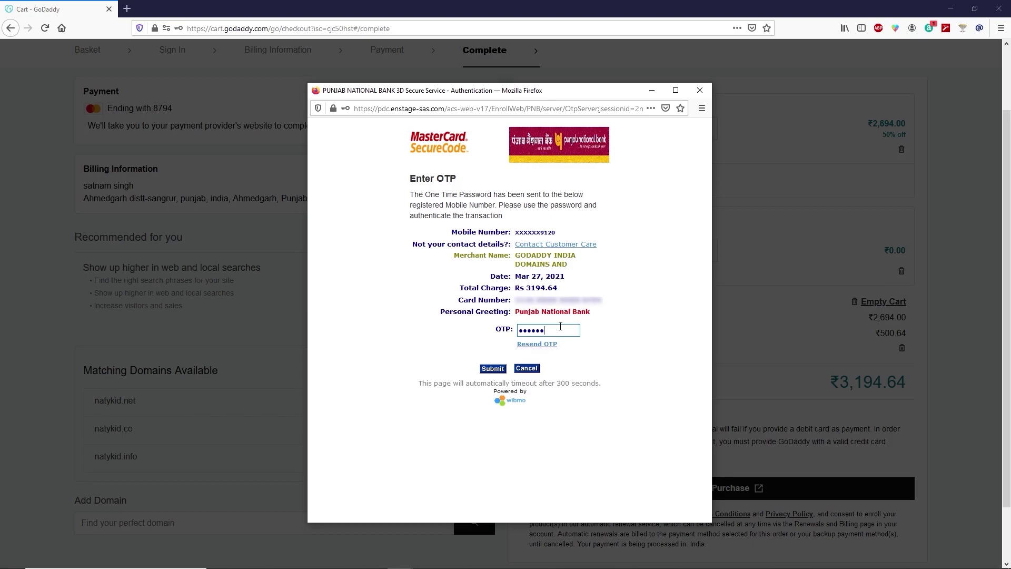
{"action": "left_click", "coordinate": [491, 371]}
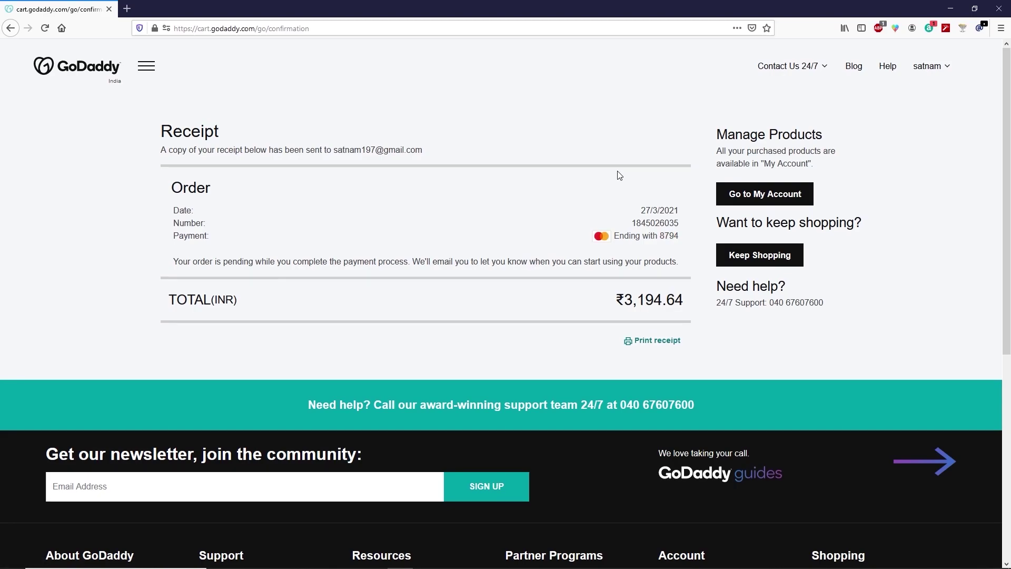
Open My Products from the account menu and scroll to All Products and Services.
{"action": "left_click", "coordinate": [784, 203]}
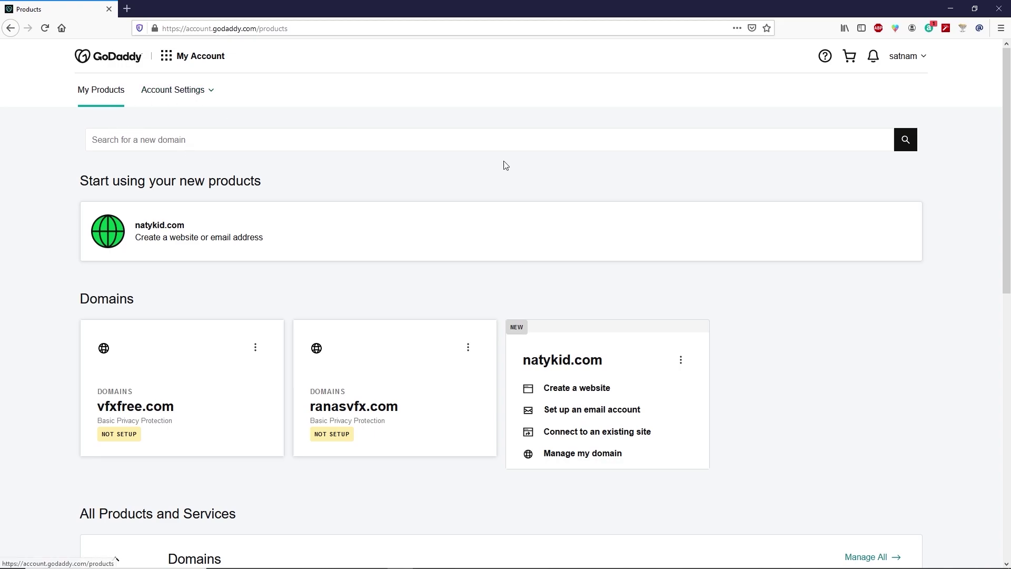
{"action": "left_click", "coordinate": [925, 58]}
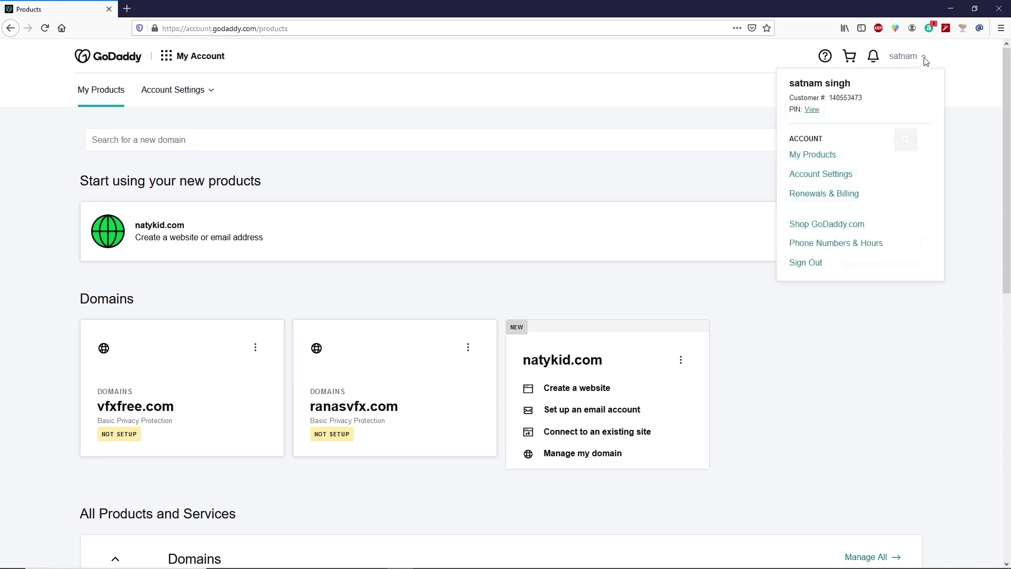
{"action": "left_click", "coordinate": [813, 156]}
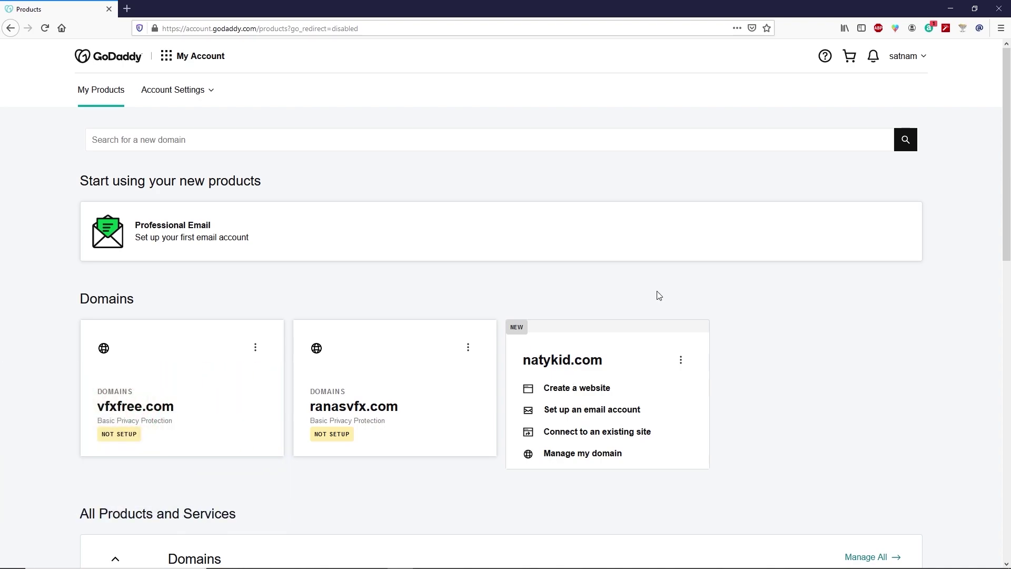
{"action": "scroll", "coordinate": [659, 295], "scroll_direction": "down", "scroll_amount": 10}
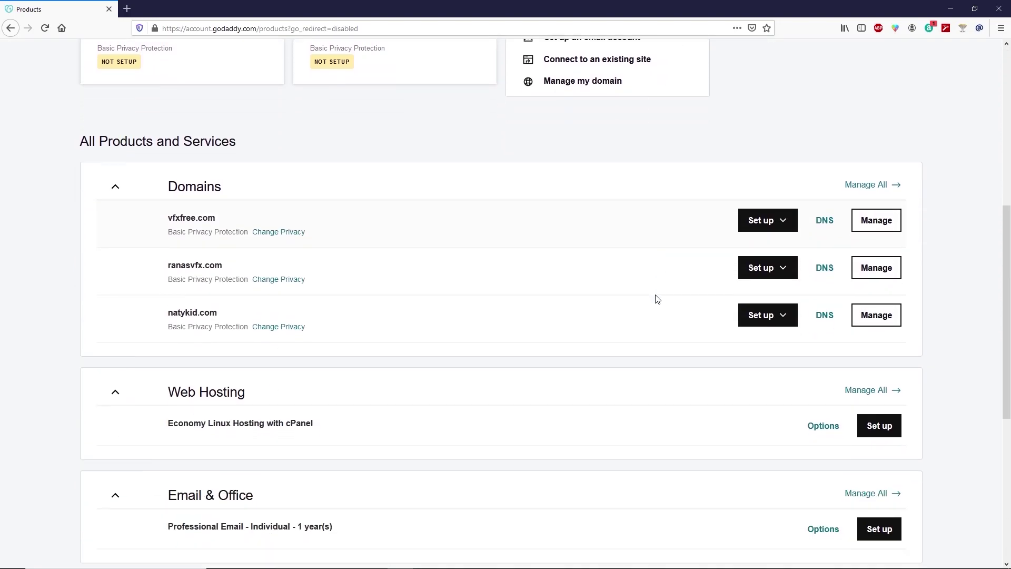
{"action": "scroll", "coordinate": [657, 298], "scroll_direction": "down", "scroll_amount": 1}
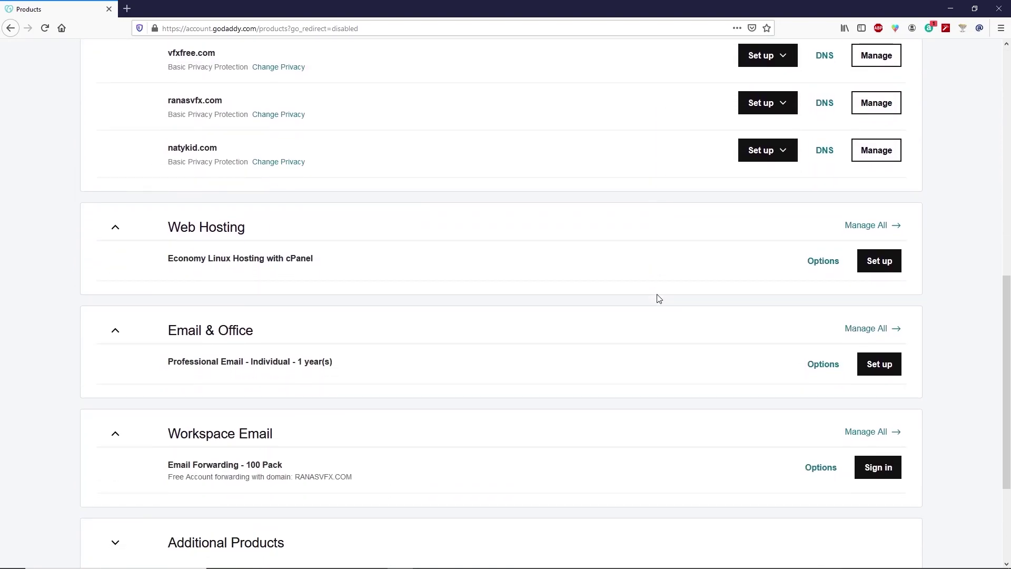
Start cPanel hosting setup for natykid.com in the Asia data center with a WordPress site.
{"action": "left_click", "coordinate": [888, 231]}
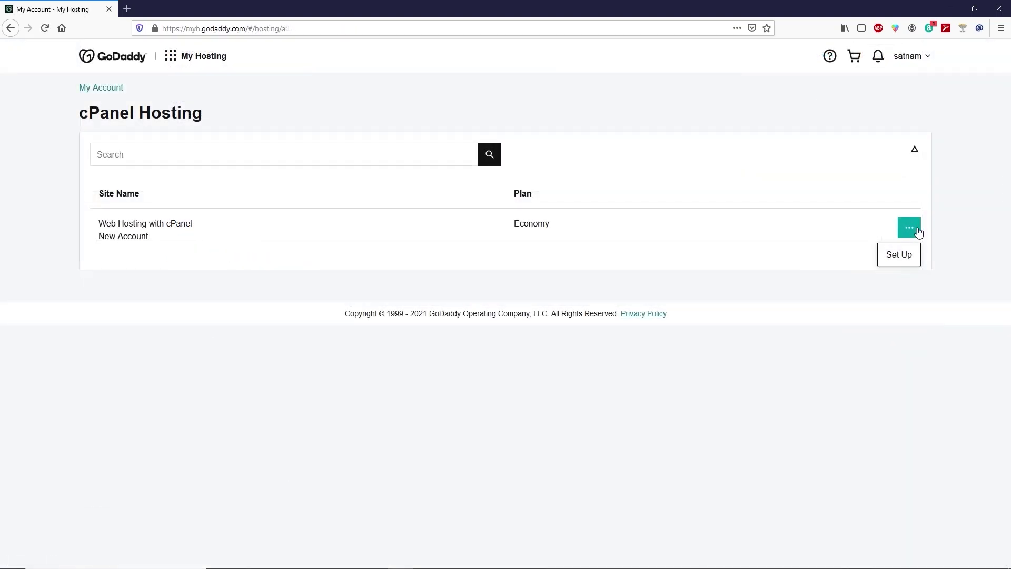
{"action": "left_click", "coordinate": [900, 256]}
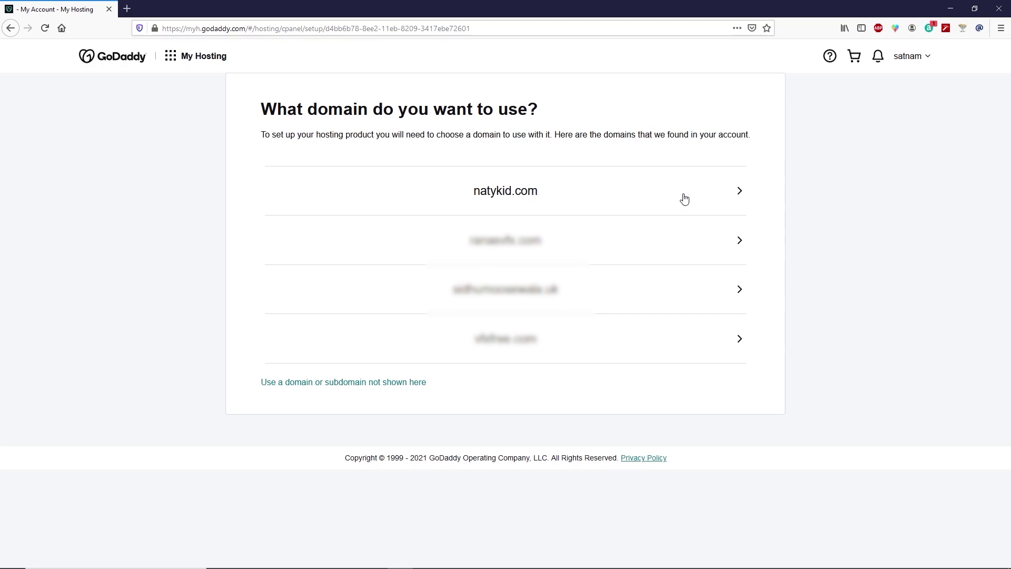
{"action": "left_click", "coordinate": [725, 196]}
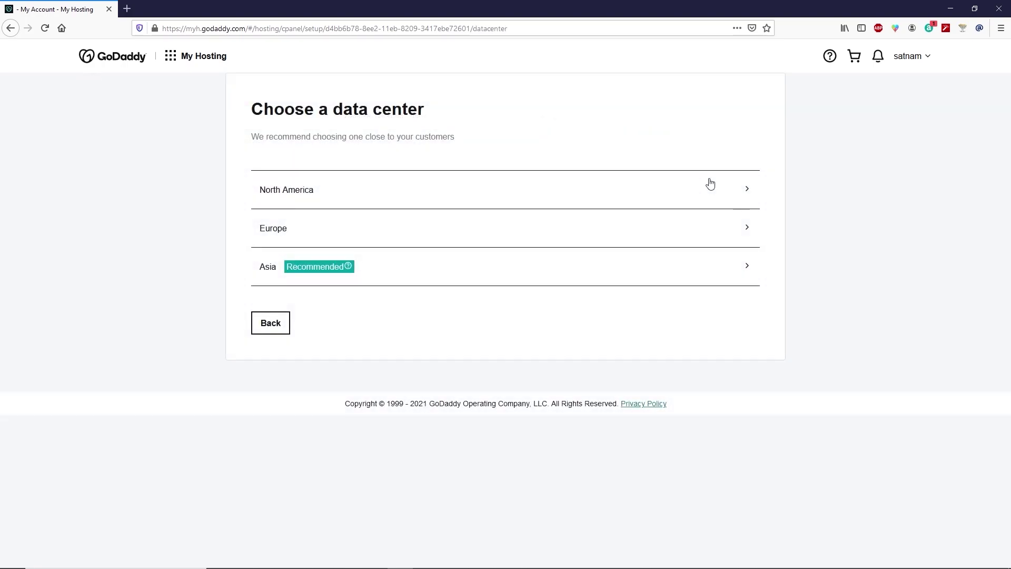
{"action": "left_click", "coordinate": [497, 276]}
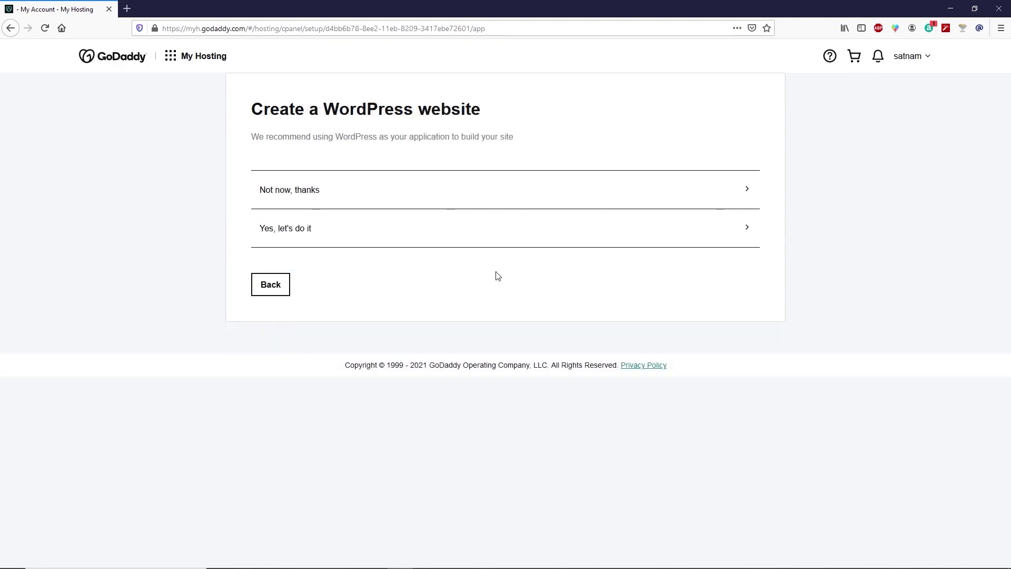
{"action": "left_click", "coordinate": [435, 236]}
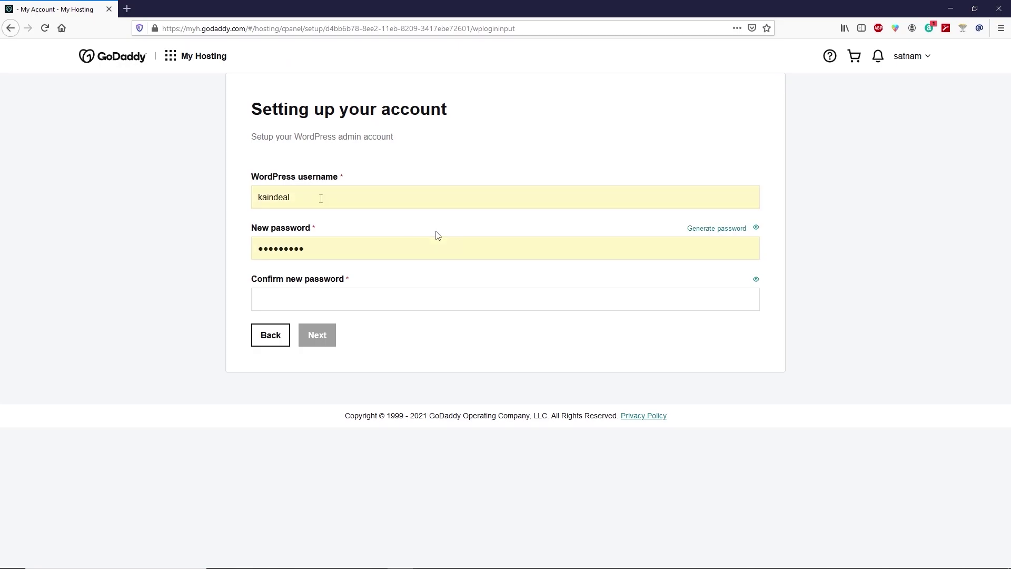
Set the WordPress admin username to natykid with a confirmed password.
{"action": "key", "text": "ctrl+a"}
{"action": "type", "text": "natykid"}
{"action": "key", "text": "Tab"}
{"action": "left_click", "coordinate": [281, 296]}
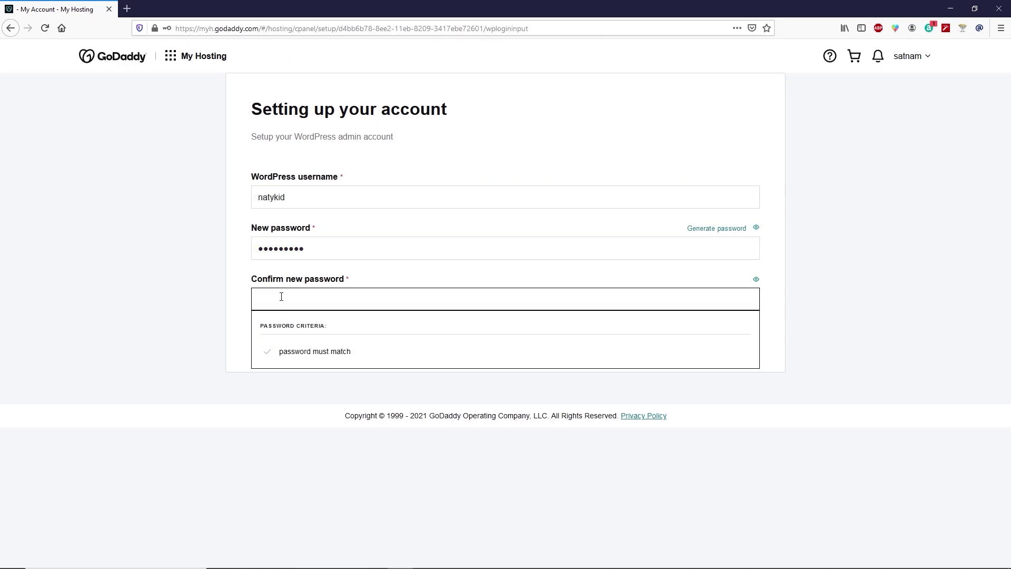
{"action": "key", "text": "ctrl+v"}
{"action": "left_click", "coordinate": [328, 338]}
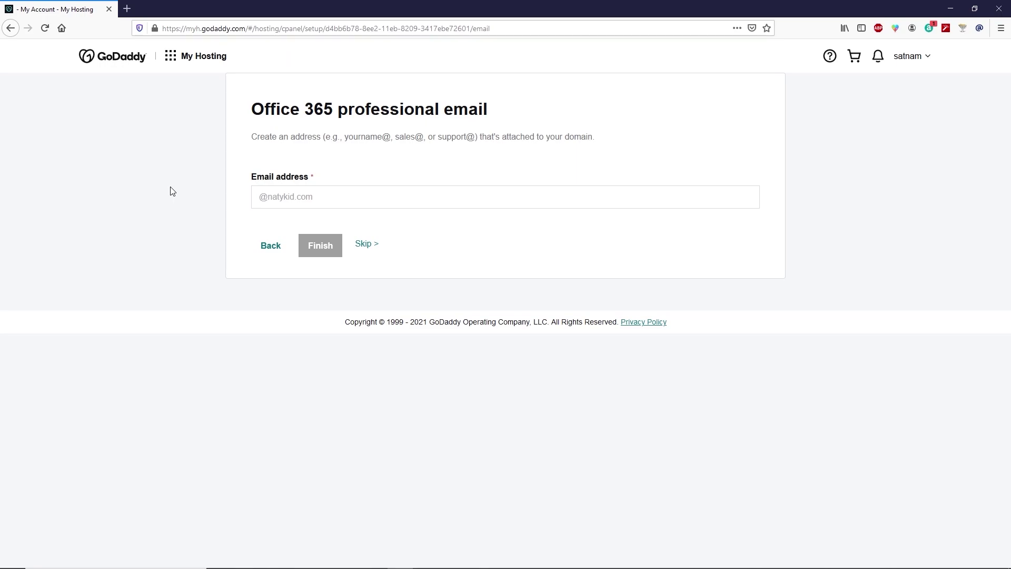
Create the info mailbox on the domain and finish the hosting setup.
{"action": "left_click", "coordinate": [256, 196]}
{"action": "type", "text": "info"}
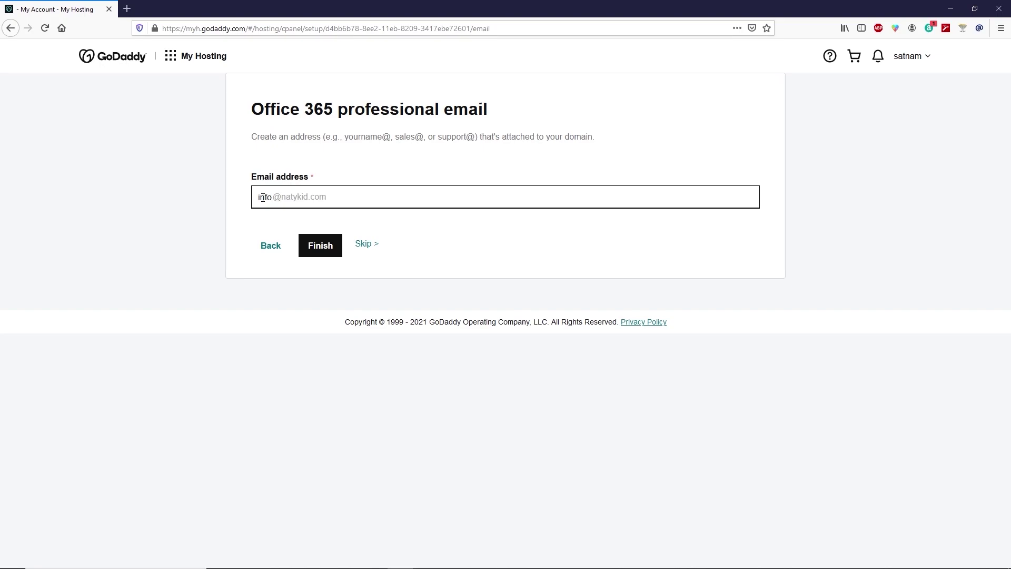
{"action": "left_click", "coordinate": [319, 247]}
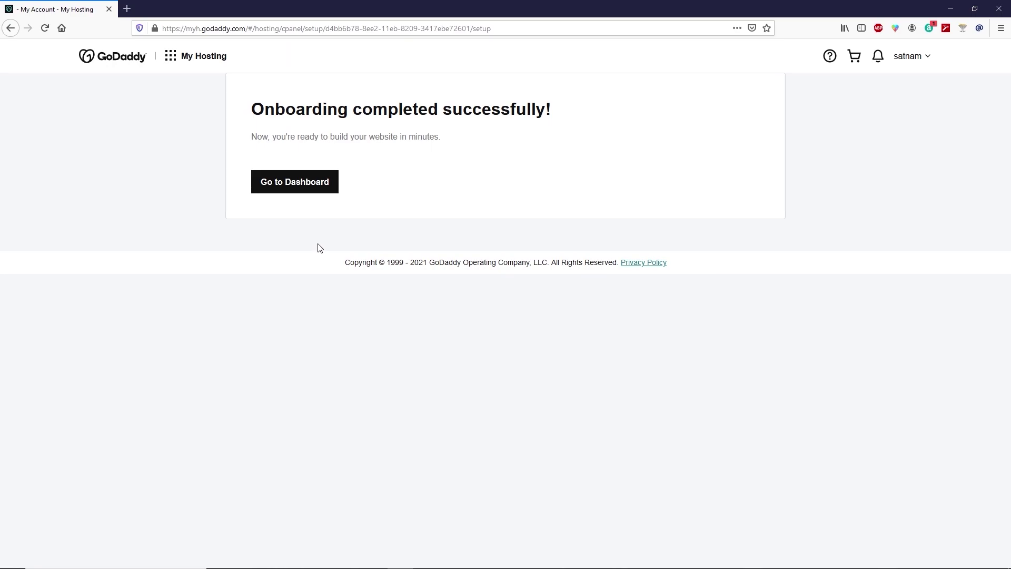
Decline the improvement program on the natykid.com hosting dashboard and launch its WordPress admin.
{"action": "left_click", "coordinate": [317, 190]}
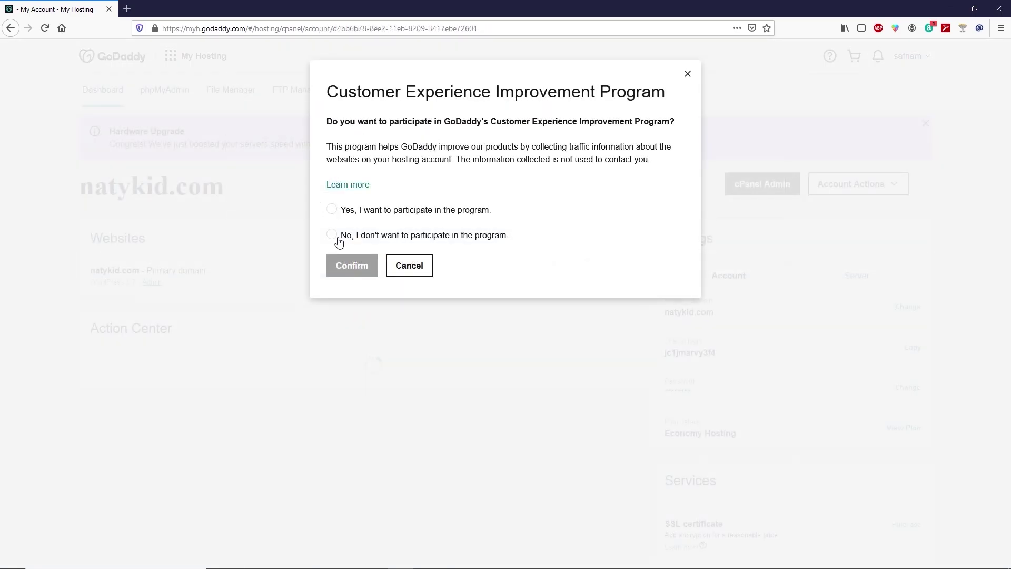
{"action": "left_click", "coordinate": [332, 236]}
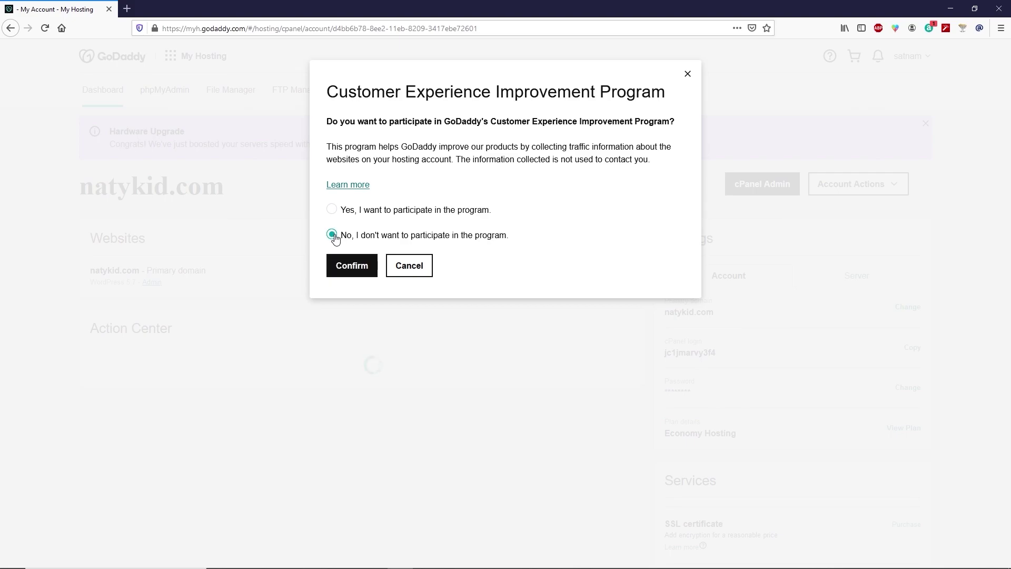
{"action": "left_click", "coordinate": [345, 272]}
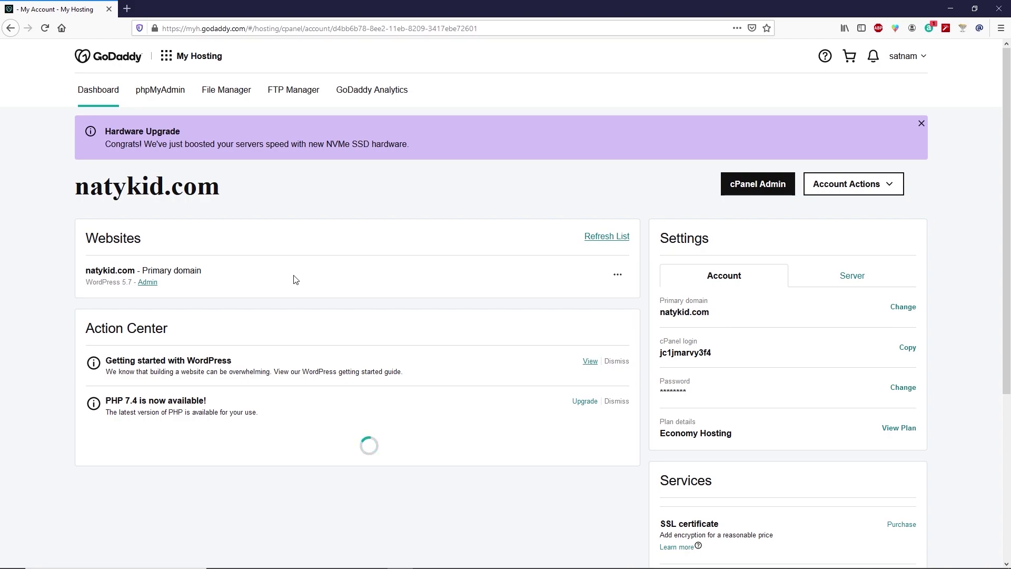
{"action": "left_click", "coordinate": [148, 283]}
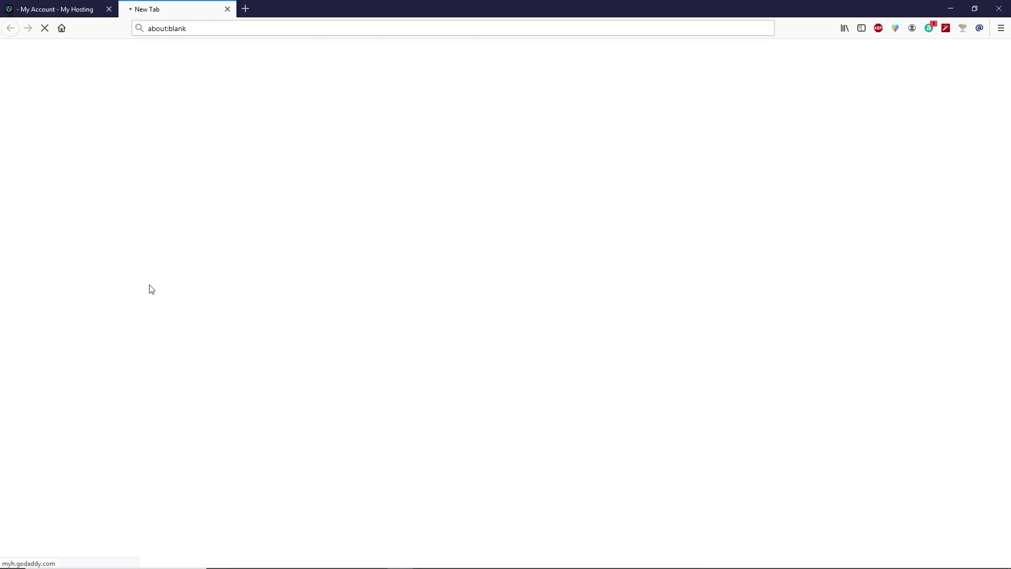
Leave the template gallery for the default WordPress dashboard, skipping the exit survey.
{"action": "scroll", "coordinate": [200, 285], "scroll_direction": "down", "scroll_amount": 6}
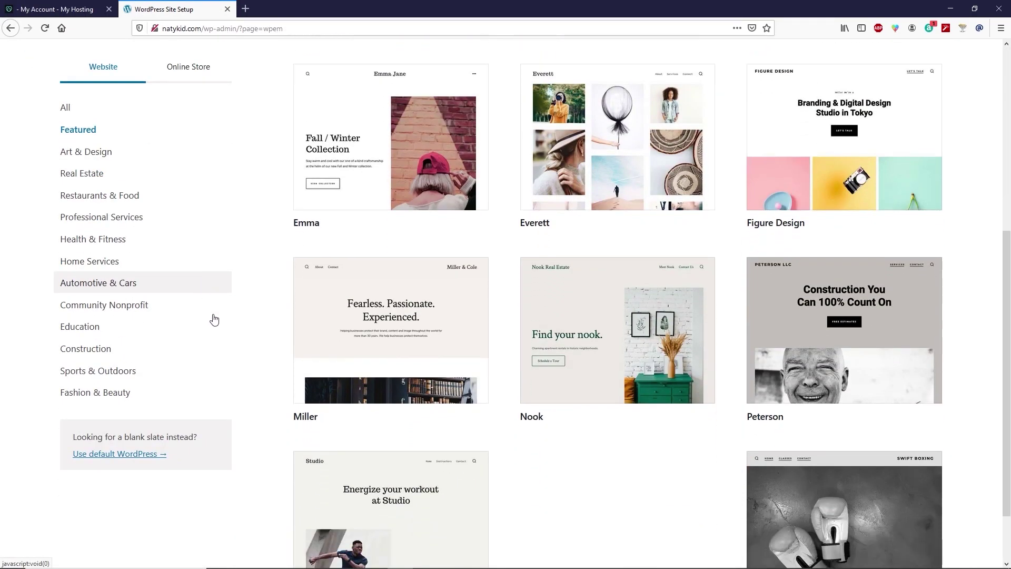
{"action": "left_click", "coordinate": [131, 456]}
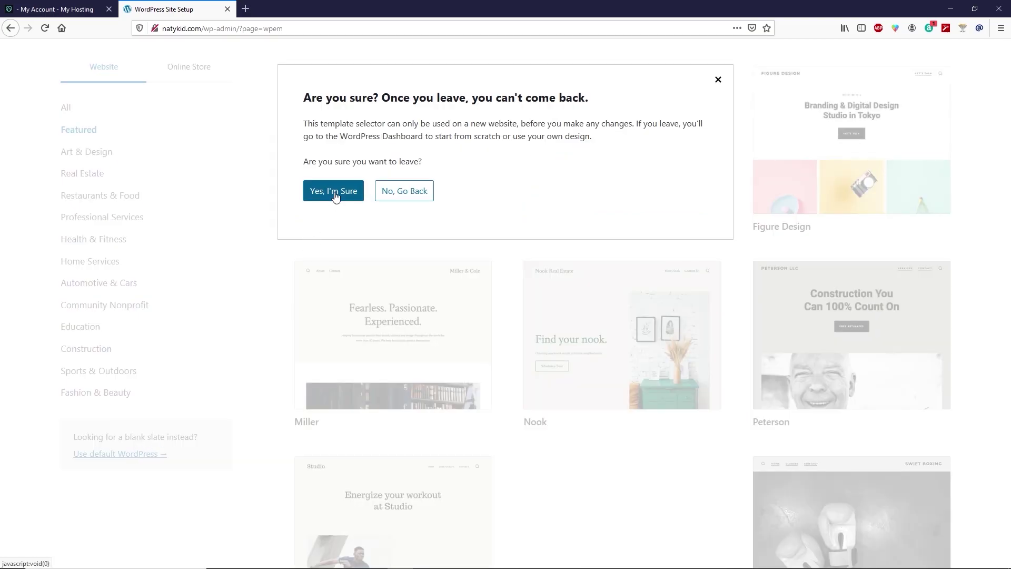
{"action": "left_click", "coordinate": [340, 199]}
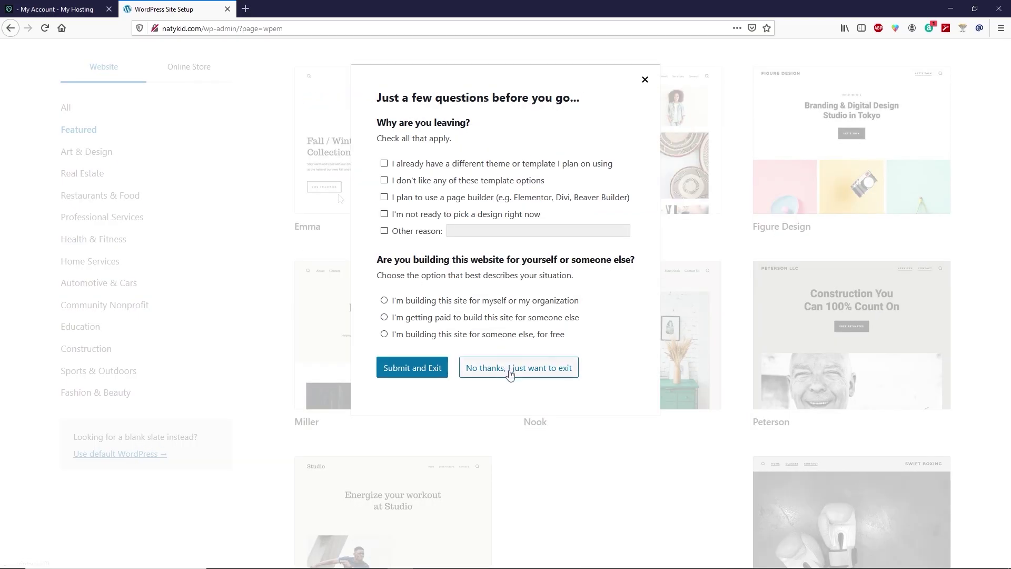
{"action": "left_click", "coordinate": [555, 373]}
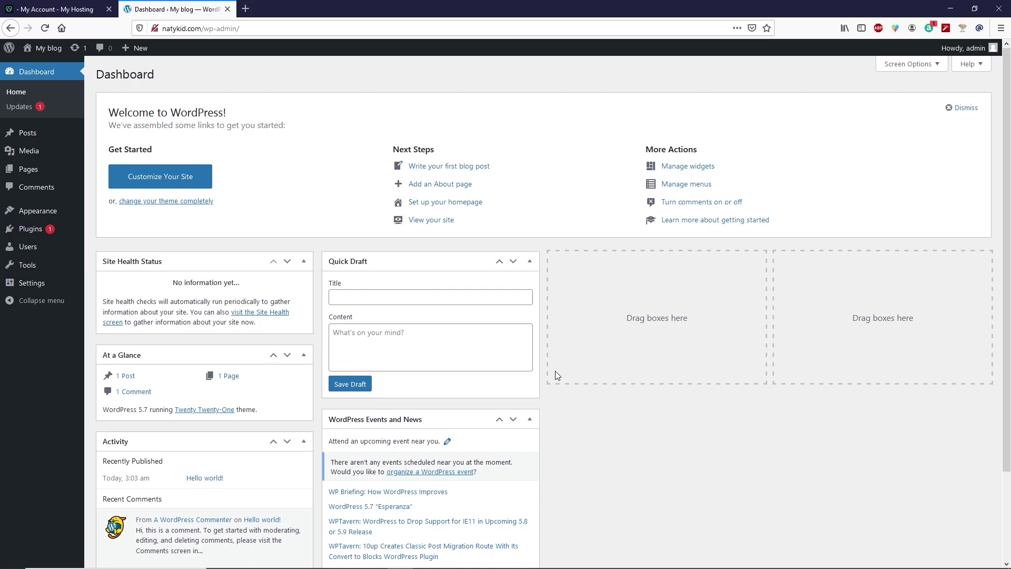
Preview the live My Blog front page in a new tab, then close it and the hosting tab.
{"action": "mouse_move", "coordinate": [39, 48]}
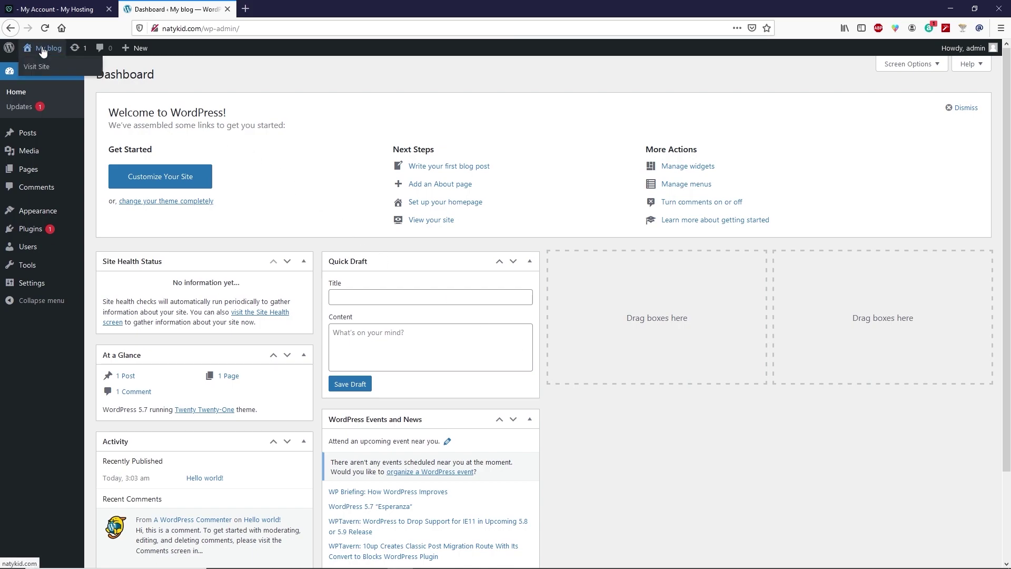
{"action": "right_click", "coordinate": [42, 73]}
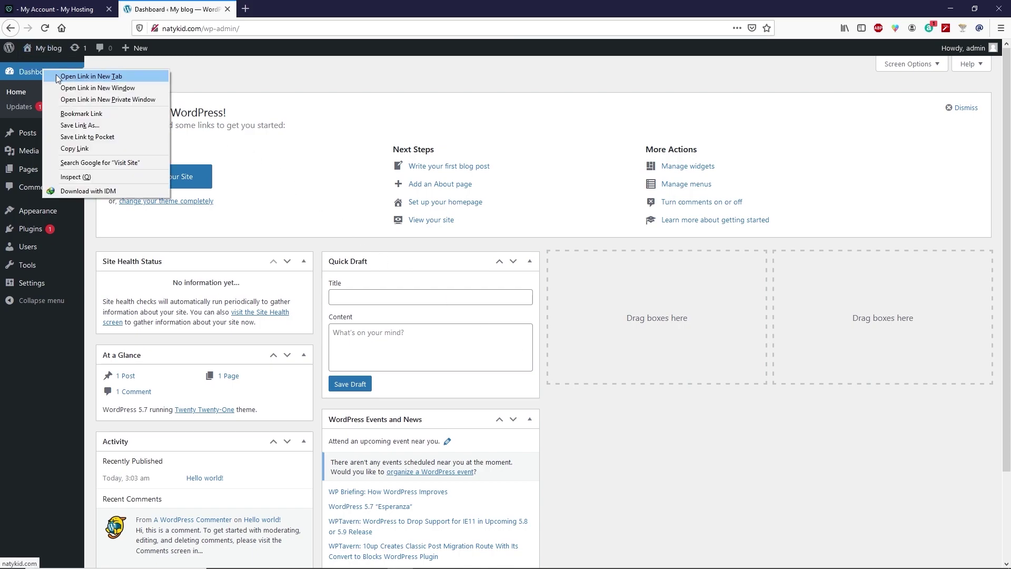
{"action": "left_click", "coordinate": [56, 75]}
{"action": "left_click", "coordinate": [291, 9]}
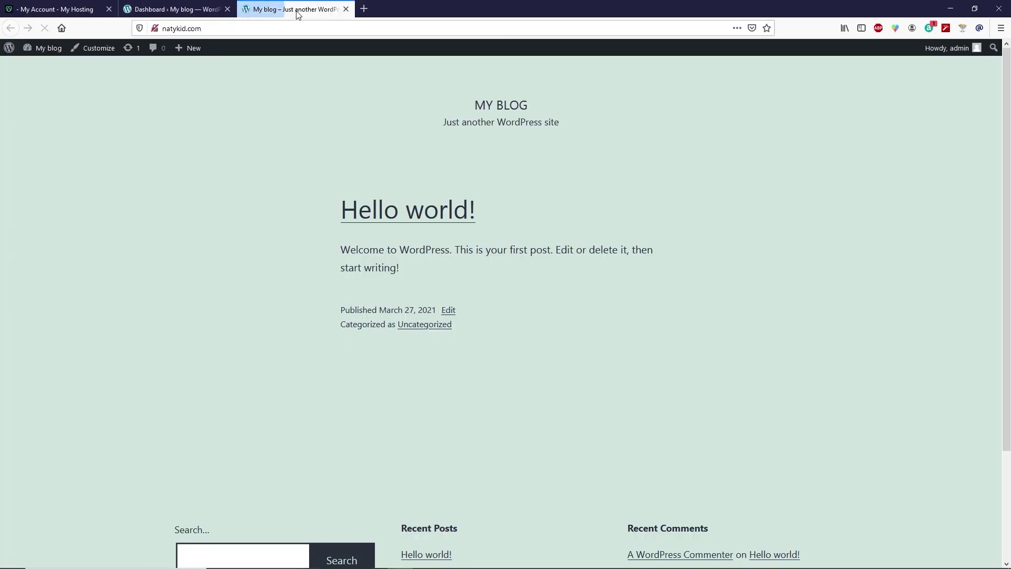
{"action": "scroll", "coordinate": [364, 213], "scroll_direction": "down", "scroll_amount": 3}
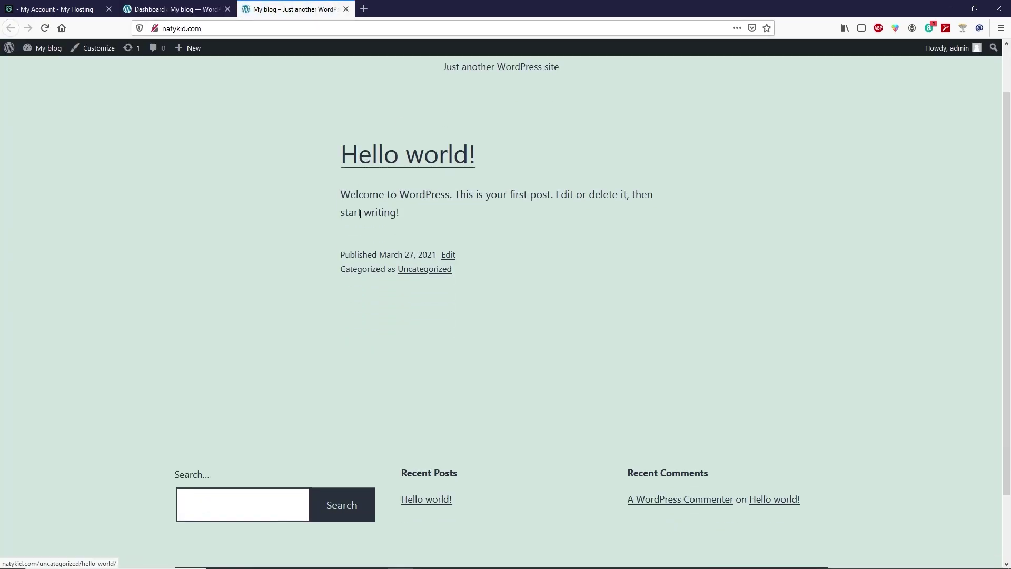
{"action": "scroll", "coordinate": [337, 202], "scroll_direction": "up", "scroll_amount": 3}
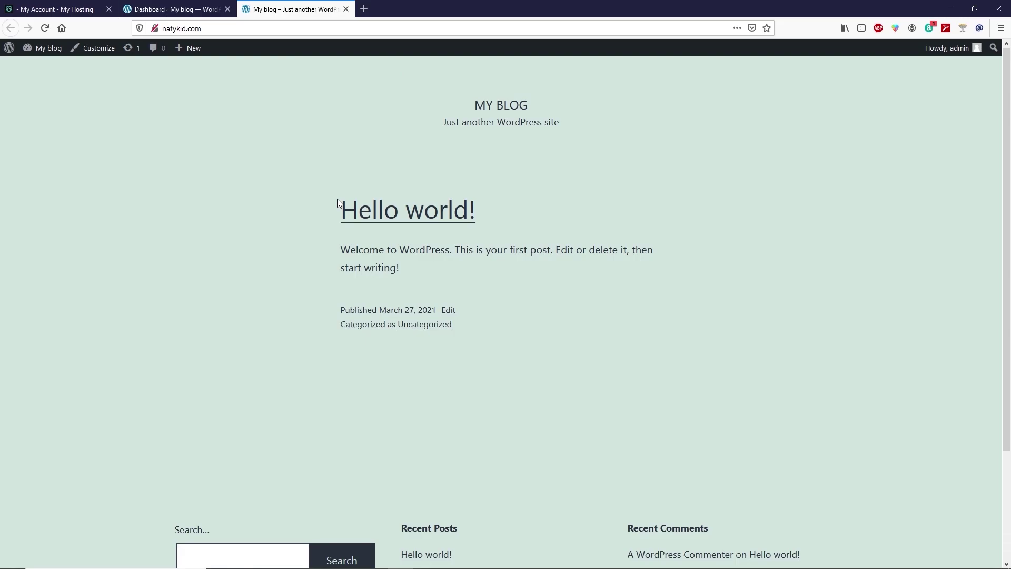
{"action": "left_click", "coordinate": [346, 9]}
{"action": "left_click", "coordinate": [109, 9]}
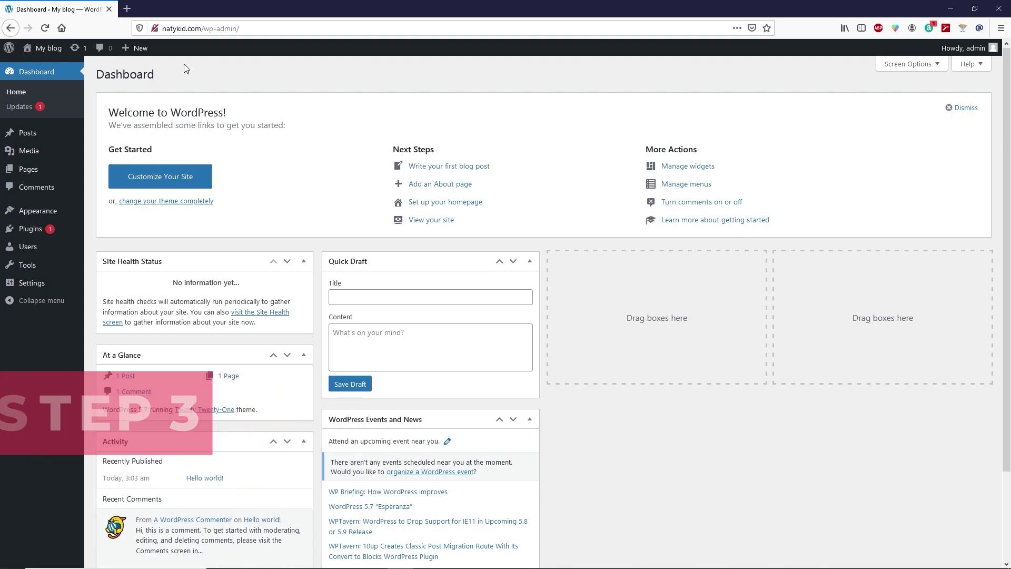
{"action": "mouse_move", "coordinate": [156, 33]}
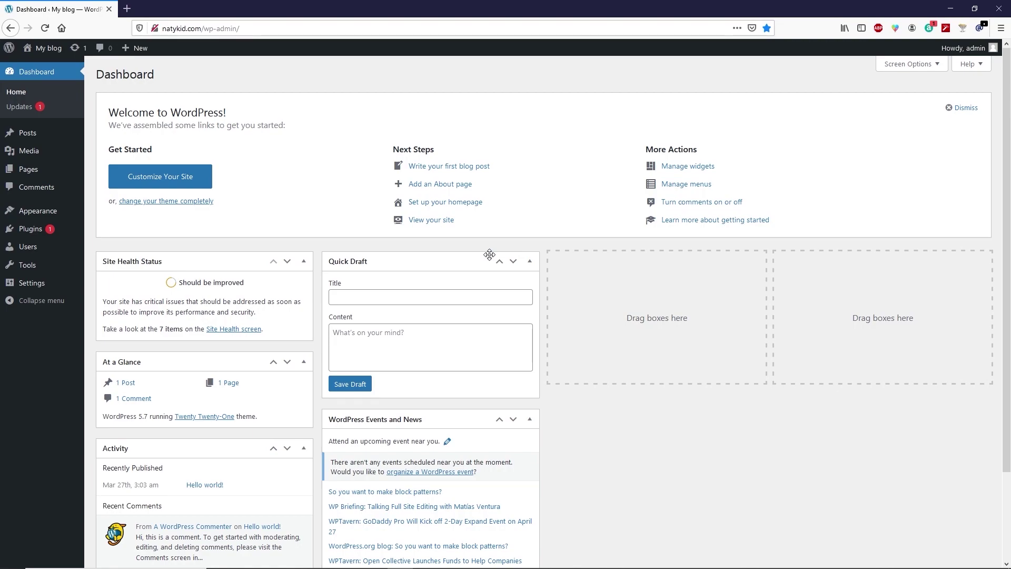
Search Google for 'cloudflare' in a new tab and open the Cloudflare website.
{"action": "left_click", "coordinate": [126, 9]}
{"action": "left_click", "coordinate": [62, 28]}
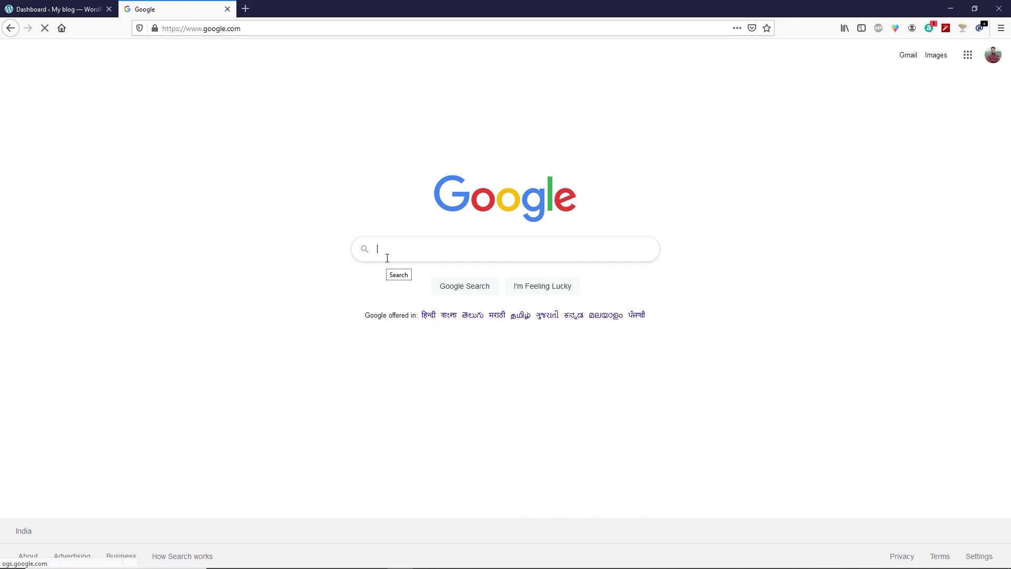
{"action": "type", "text": "cloudflare"}
{"action": "key", "text": "Return"}
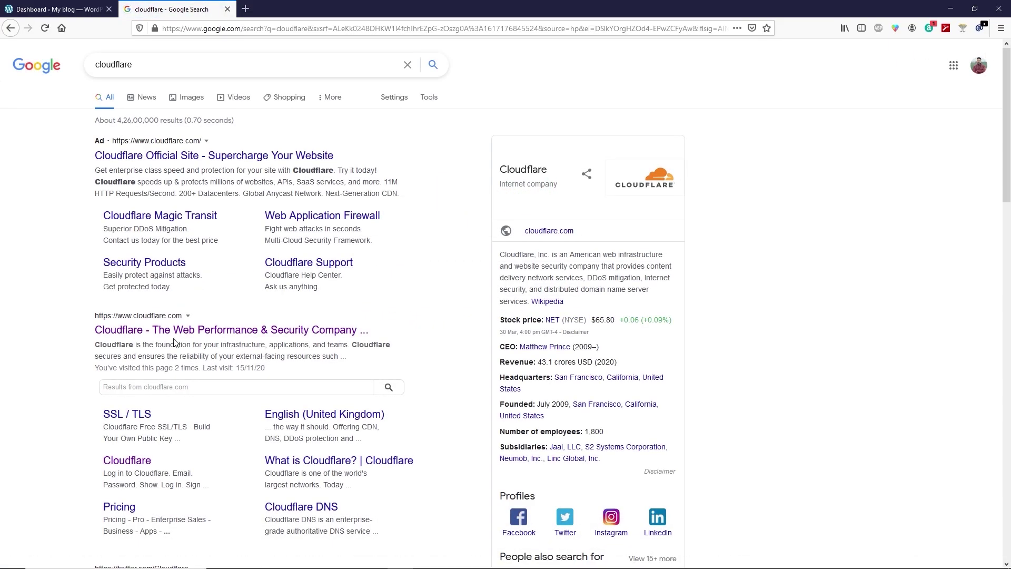
{"action": "left_click", "coordinate": [184, 330]}
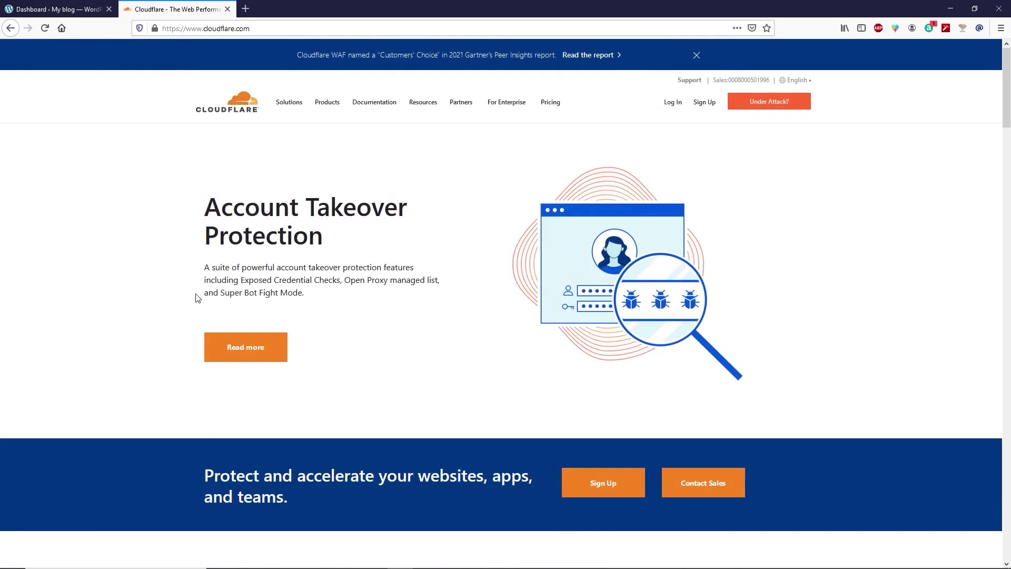
Sign up for a Cloudflare account with a saved email address and the suggested password.
{"action": "left_click", "coordinate": [704, 103]}
{"action": "left_click", "coordinate": [279, 153]}
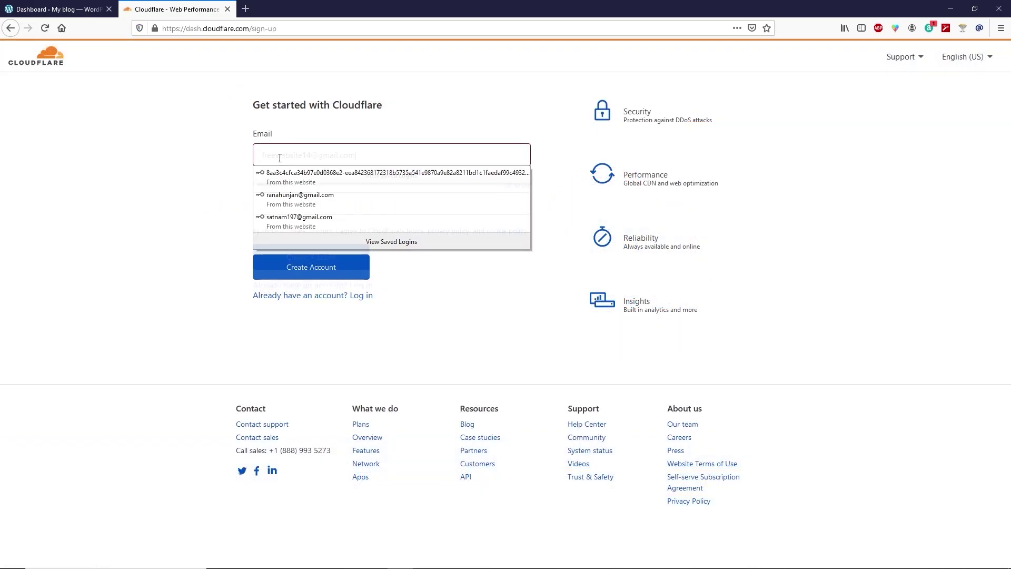
{"action": "left_click", "coordinate": [279, 205]}
{"action": "left_click", "coordinate": [279, 205]}
{"action": "key", "text": "ctrl+v"}
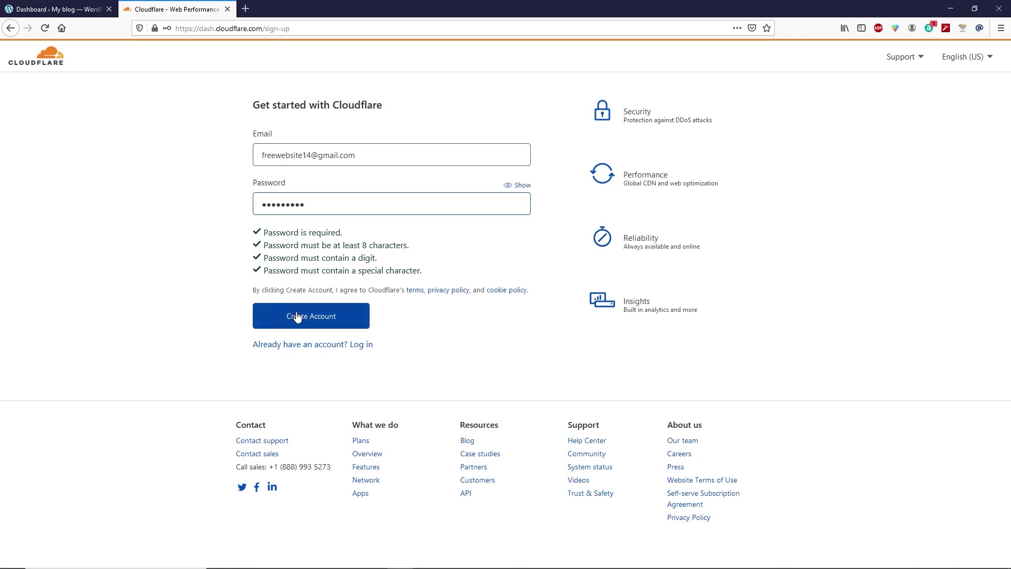
{"action": "left_click", "coordinate": [311, 317]}
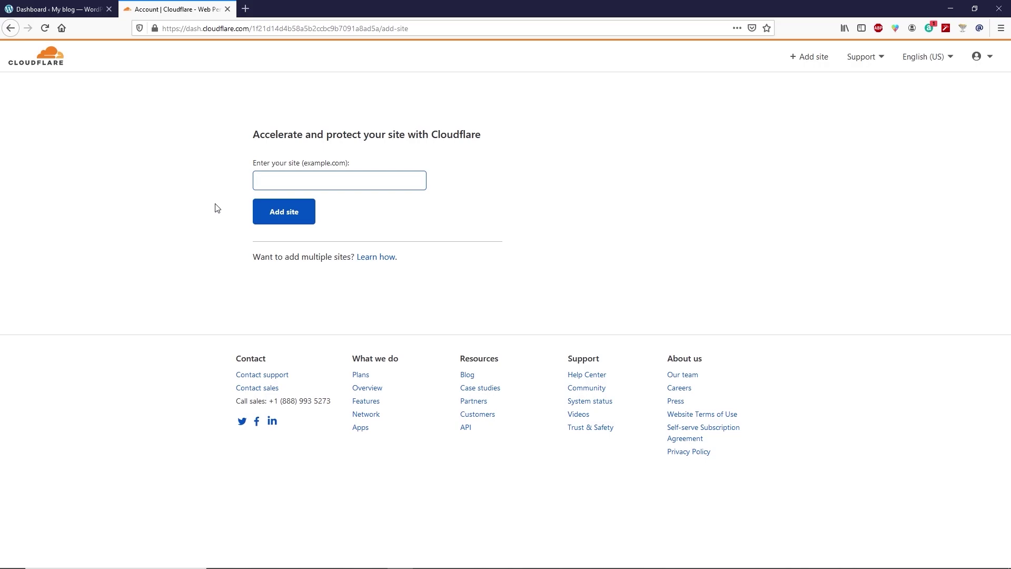
Open Cloudflare's 'Please verify your email address' message in Gmail and follow its verification link.
{"action": "left_click", "coordinate": [245, 8]}
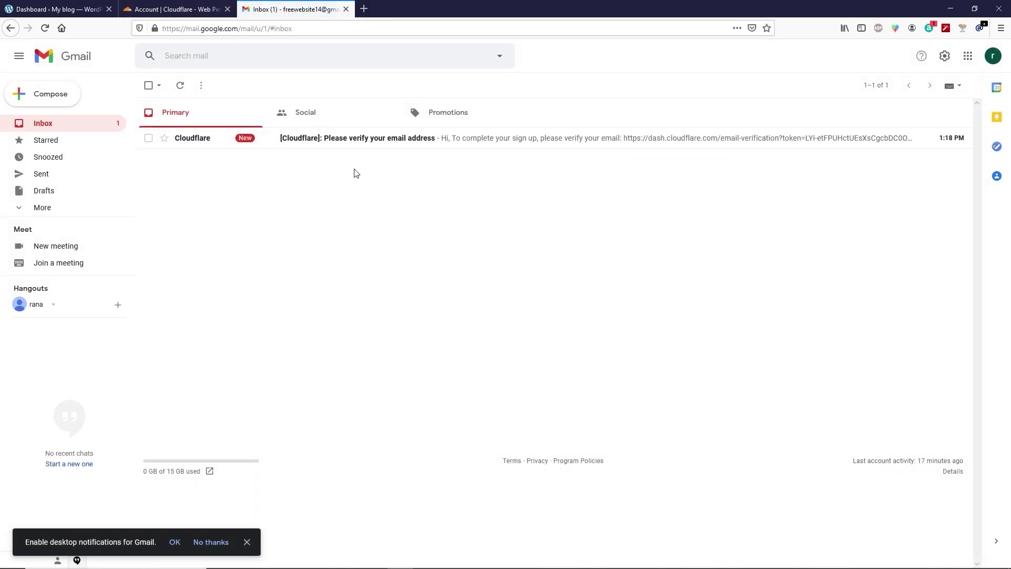
{"action": "left_click", "coordinate": [303, 147]}
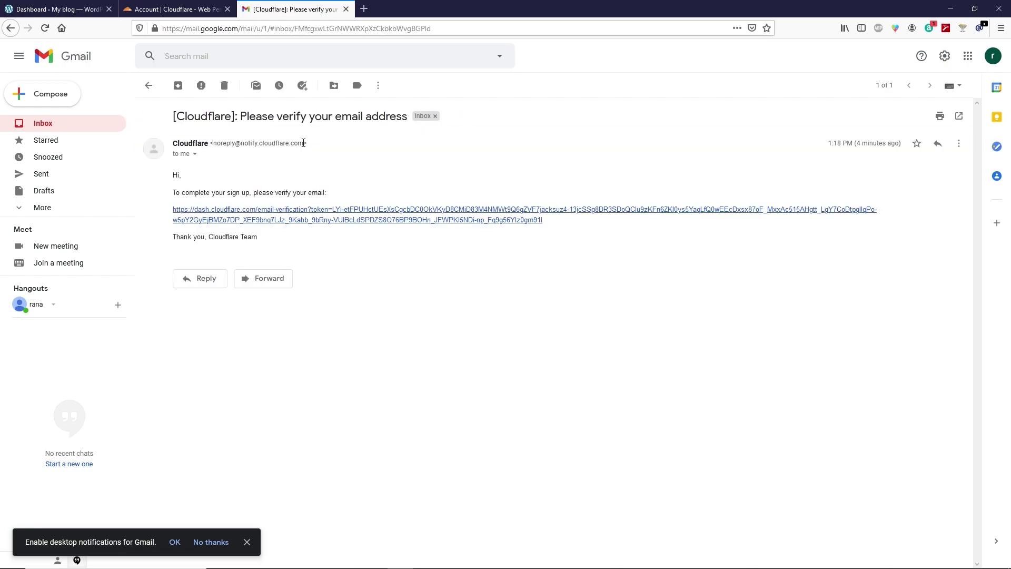
{"action": "left_click", "coordinate": [332, 220]}
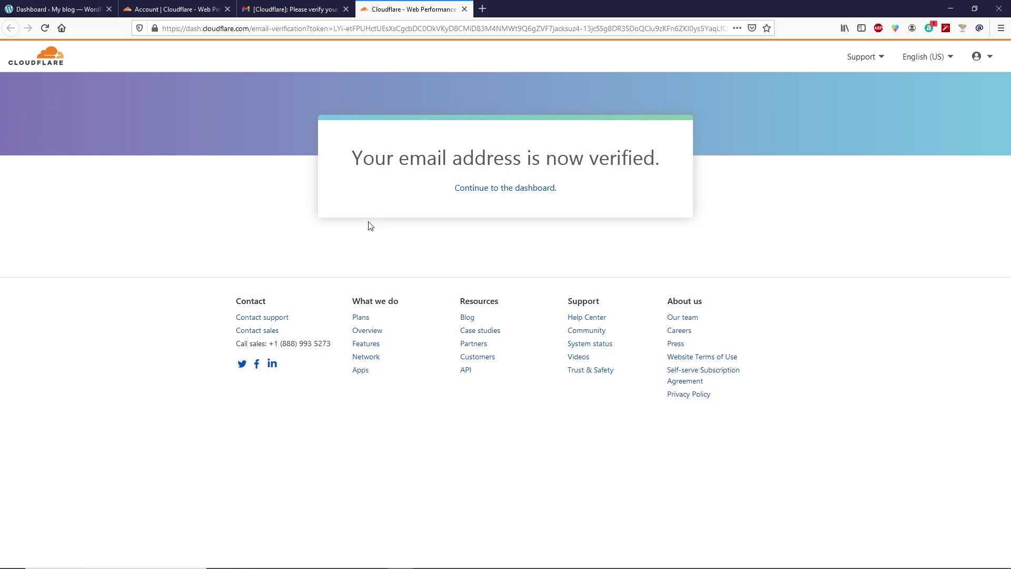
Continue to the empty Cloudflare dashboard, close the older Cloudflare tab, and show the account menu.
{"action": "left_click", "coordinate": [490, 191]}
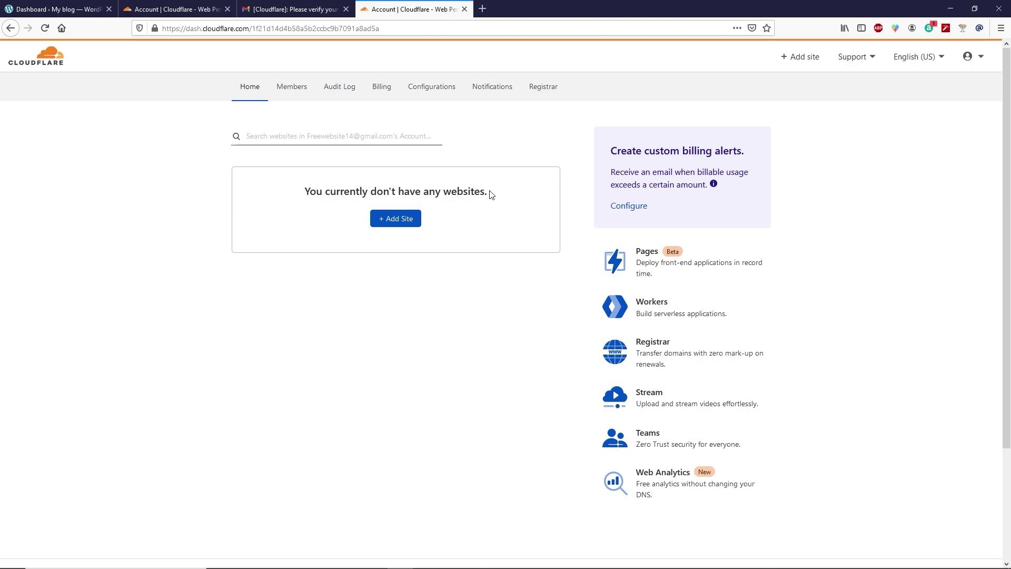
{"action": "left_click", "coordinate": [228, 9]}
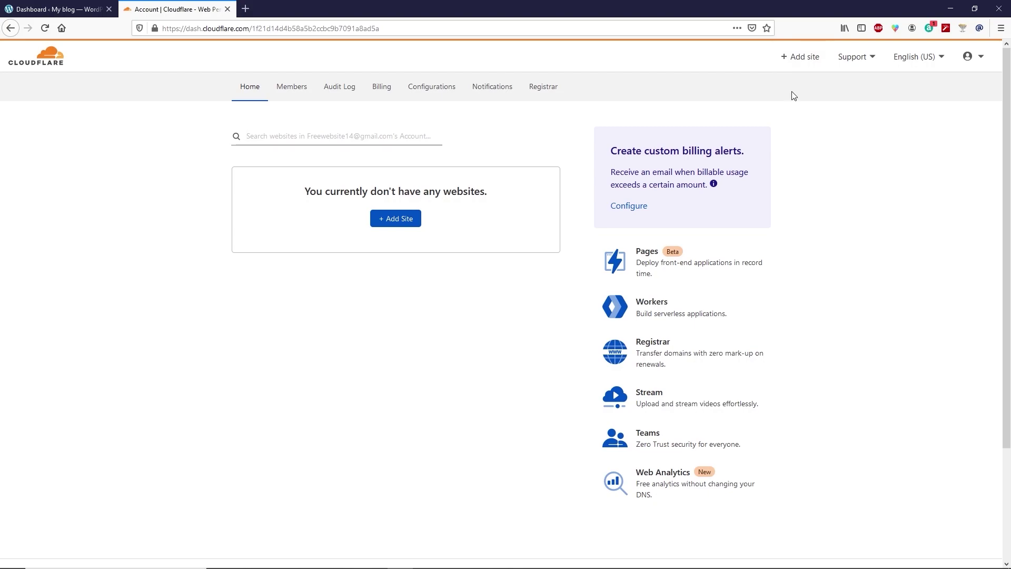
{"action": "left_click", "coordinate": [980, 62]}
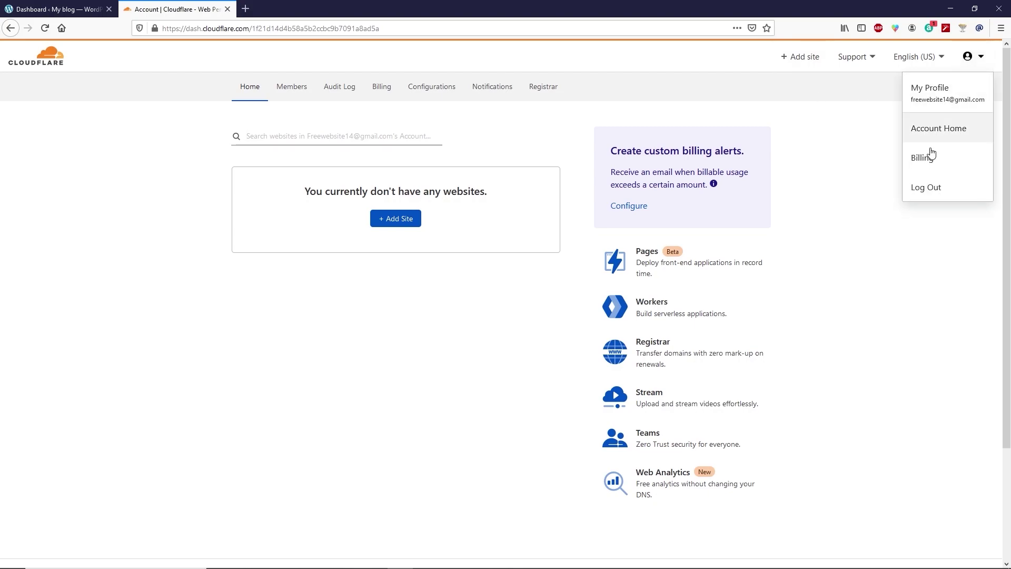
Log out of the new Cloudflare account and log in with a different saved account.
{"action": "left_click", "coordinate": [921, 184]}
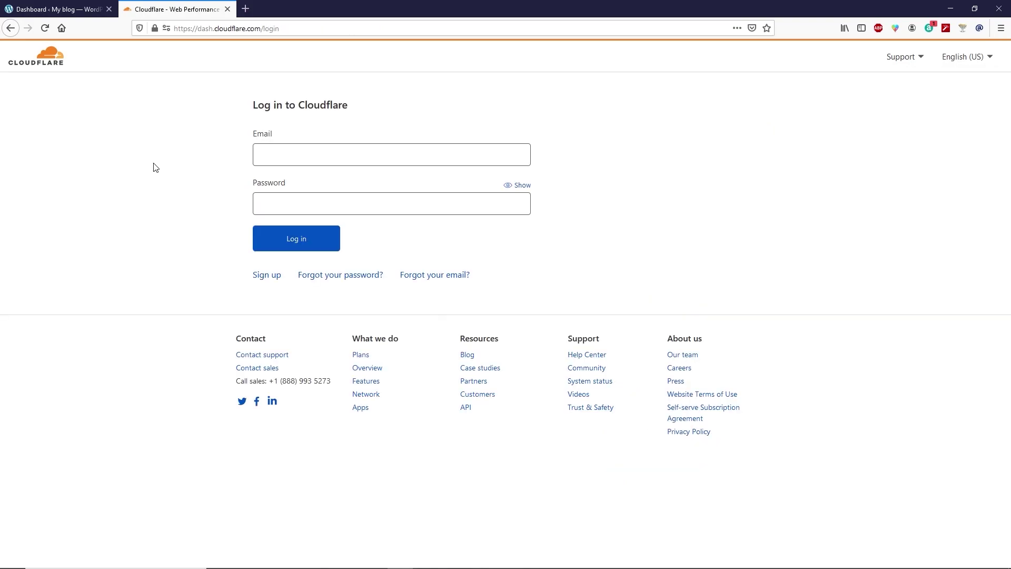
{"action": "left_click", "coordinate": [283, 155]}
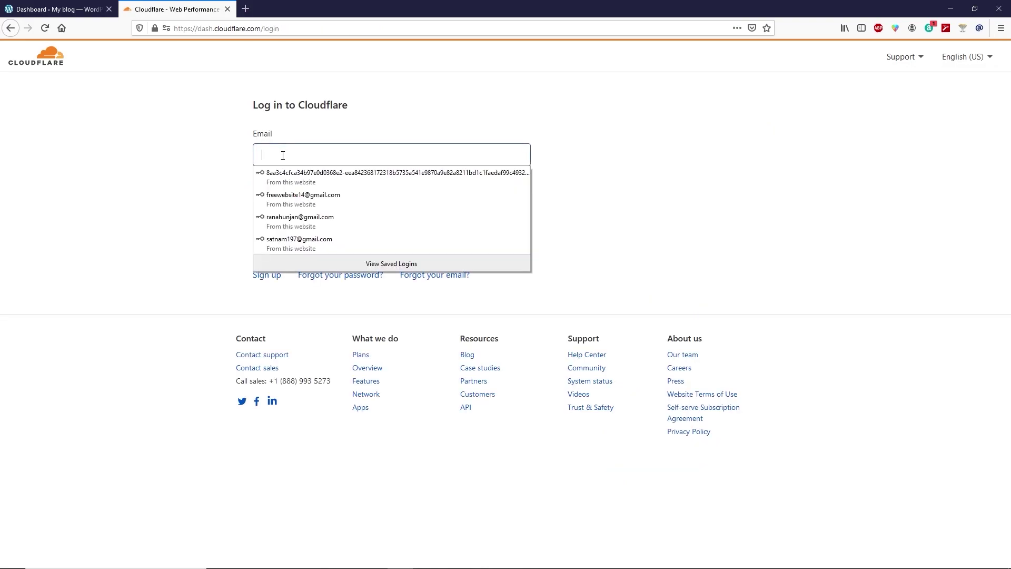
{"action": "left_click", "coordinate": [299, 243]}
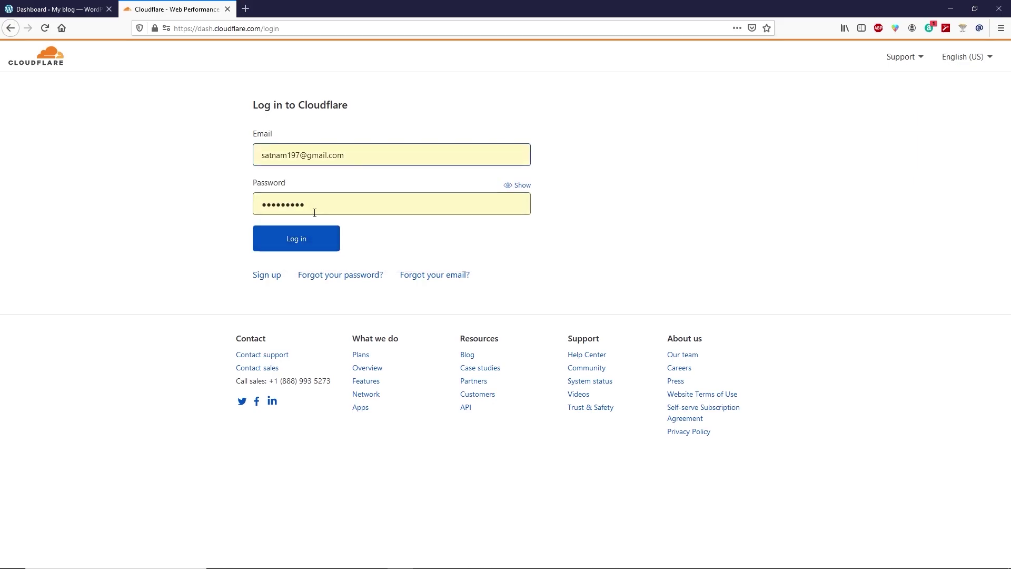
{"action": "left_click", "coordinate": [316, 241]}
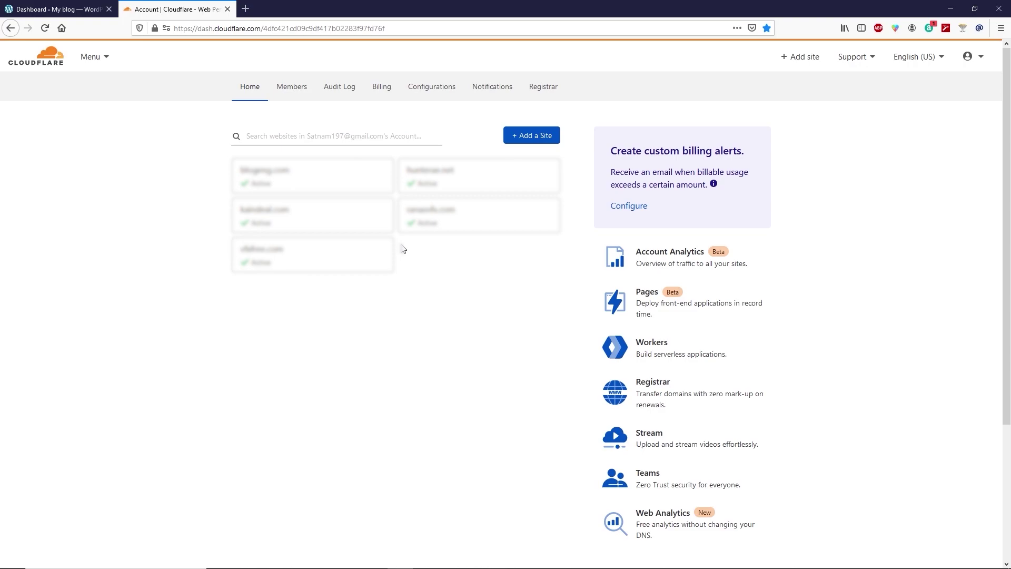
Add natykid.com as a new site in Cloudflare.
{"action": "left_click", "coordinate": [785, 59]}
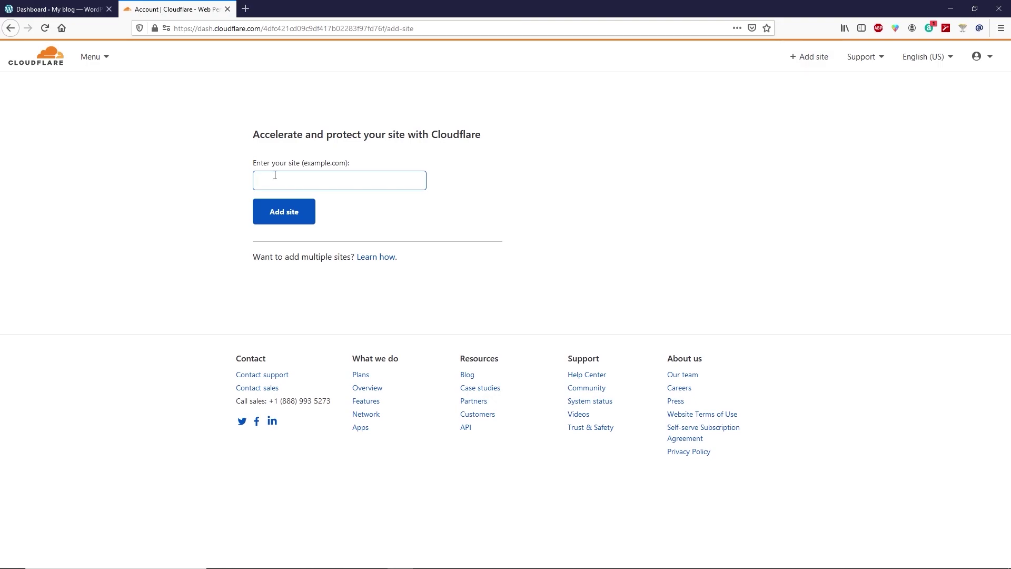
{"action": "type", "text": "natykid.com"}
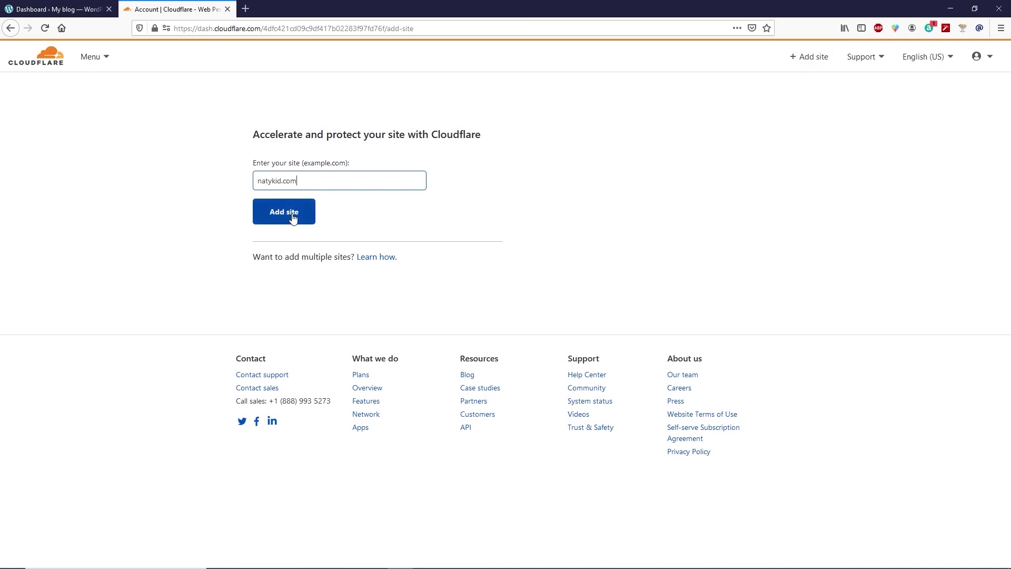
{"action": "left_click", "coordinate": [293, 217]}
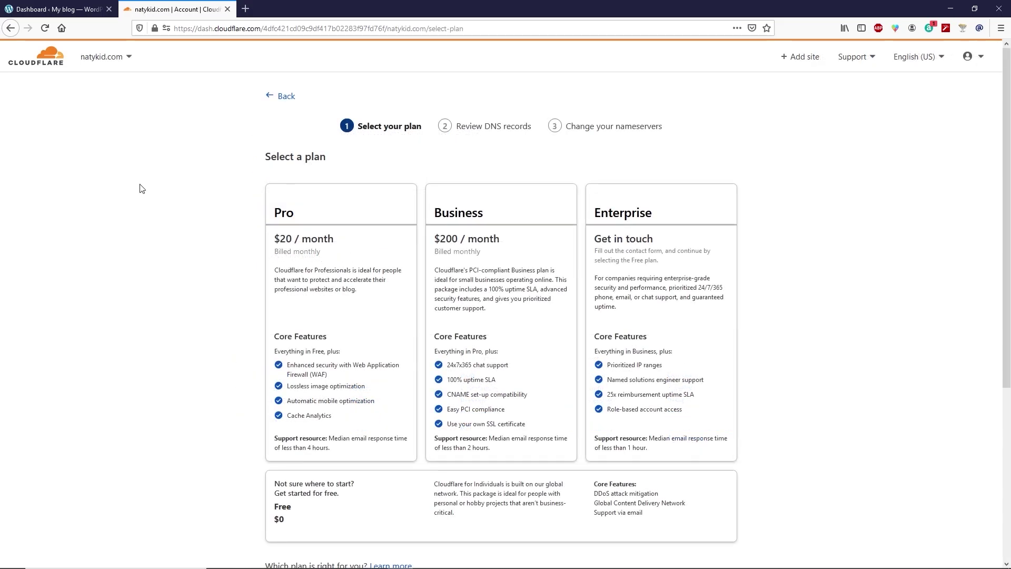
Choose the Free plan for natykid.com and accept the scanned DNS records.
{"action": "scroll", "coordinate": [141, 188], "scroll_direction": "down", "scroll_amount": 2}
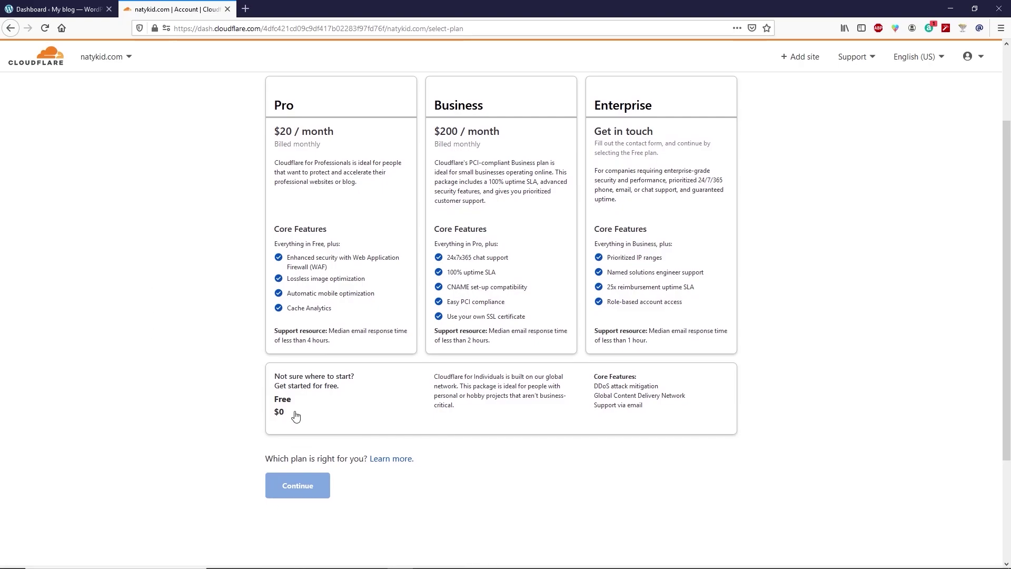
{"action": "left_click", "coordinate": [322, 411]}
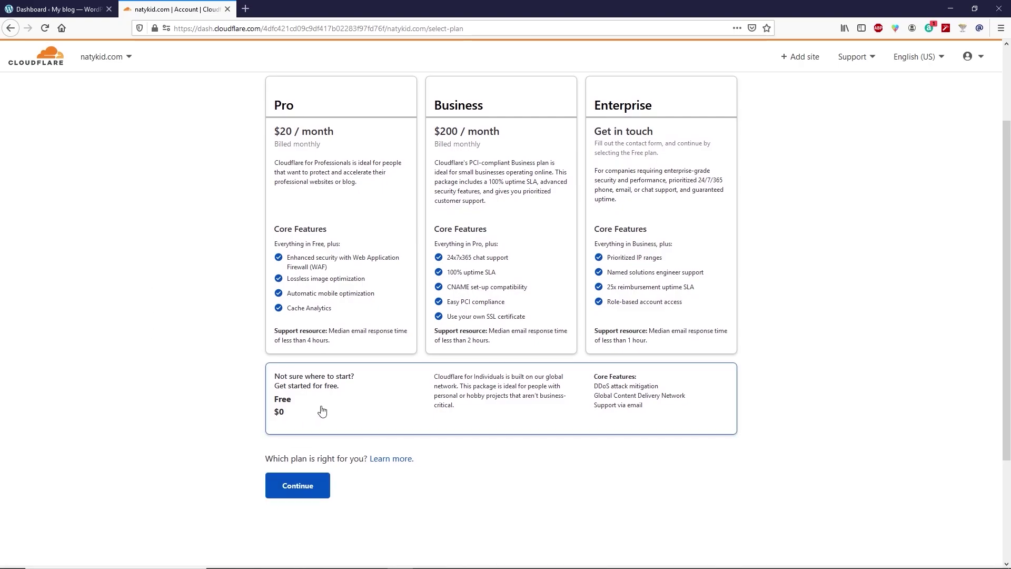
{"action": "left_click", "coordinate": [311, 485]}
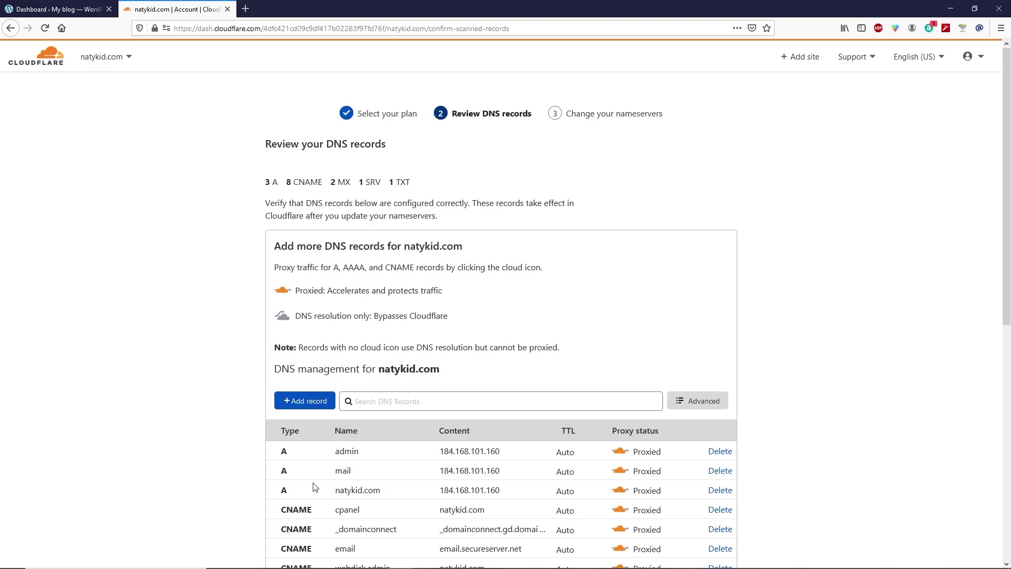
{"action": "scroll", "coordinate": [193, 401], "scroll_direction": "down", "scroll_amount": 7}
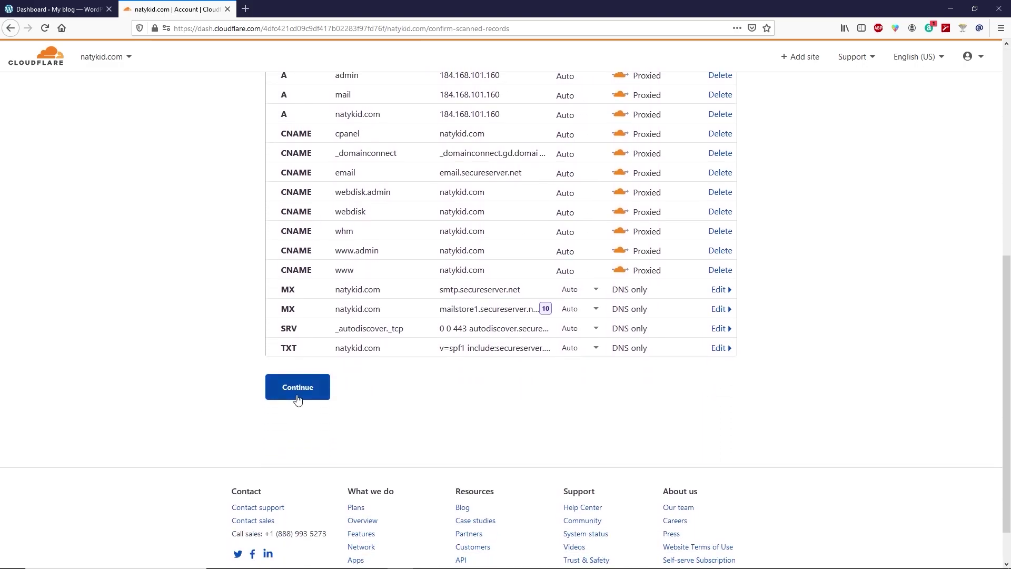
{"action": "left_click", "coordinate": [311, 394]}
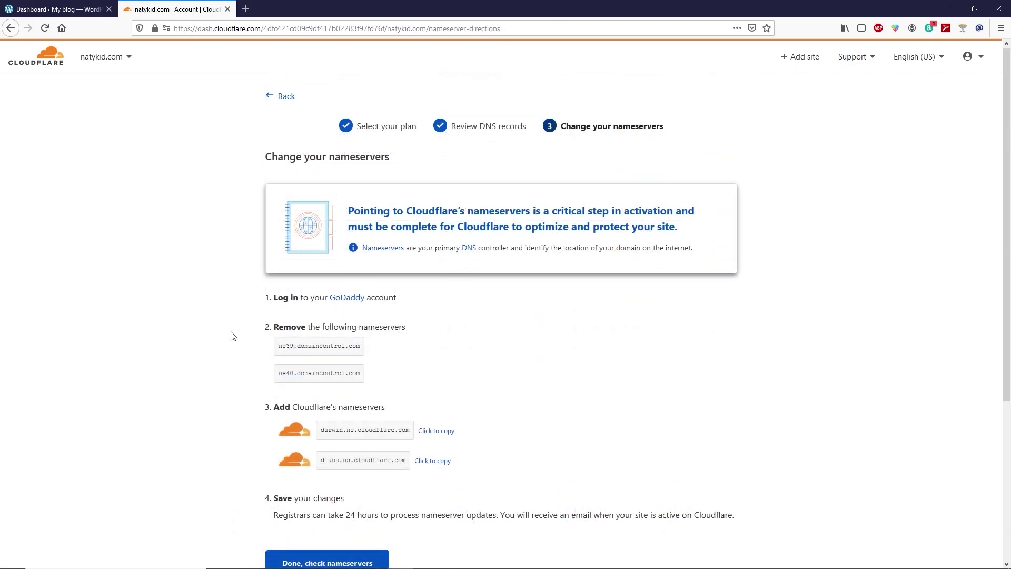
Compare the old ns39.domaincontrol.com nameserver with Cloudflare's, then copy darwin.ns.cloudflare.com.
{"action": "left_click_drag", "start_coordinate": [283, 346], "coordinate": [357, 344]}
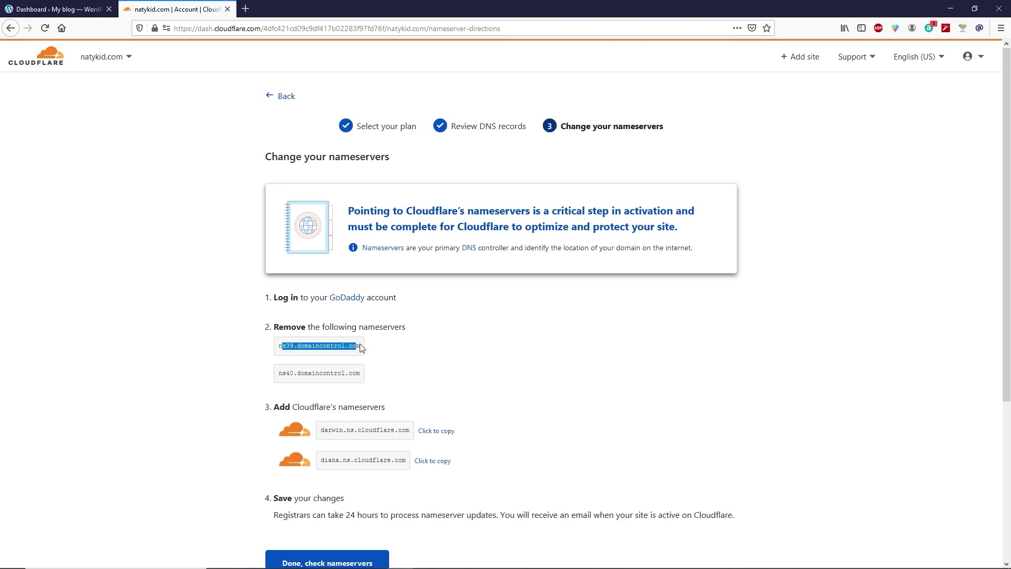
{"action": "left_click_drag", "start_coordinate": [361, 346], "coordinate": [274, 354]}
{"action": "left_click_drag", "start_coordinate": [322, 429], "coordinate": [414, 433]}
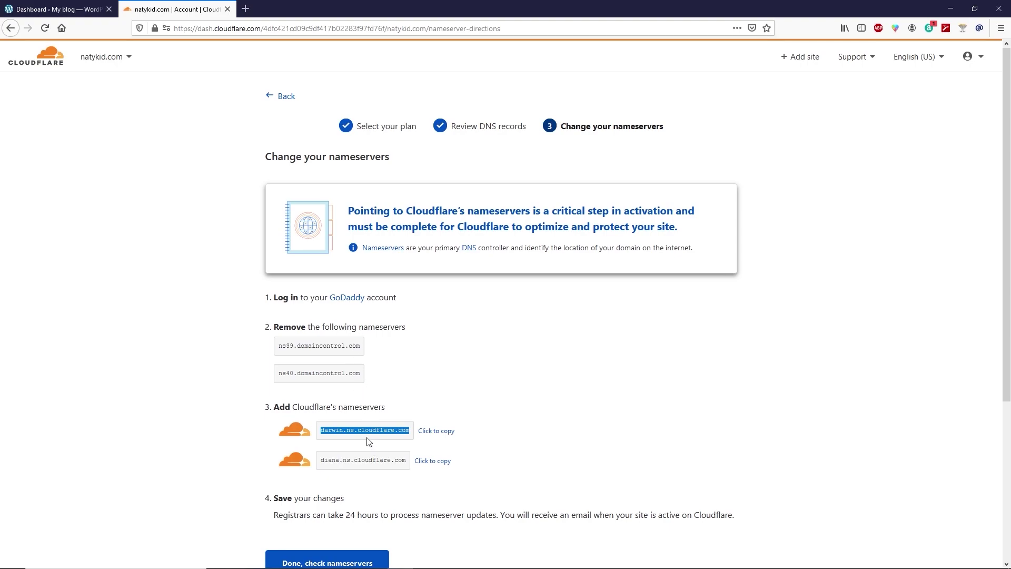
{"action": "left_click", "coordinate": [219, 433]}
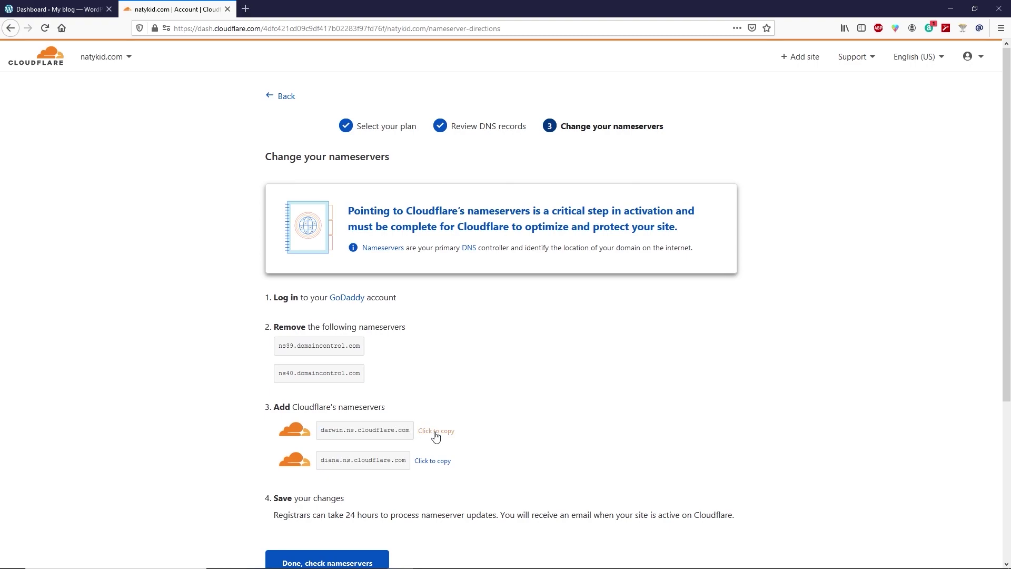
{"action": "left_click", "coordinate": [435, 432]}
Go from GoDaddy My Products to natykid.com's DNS Management and start changing its nameservers.
{"action": "left_click", "coordinate": [246, 11]}
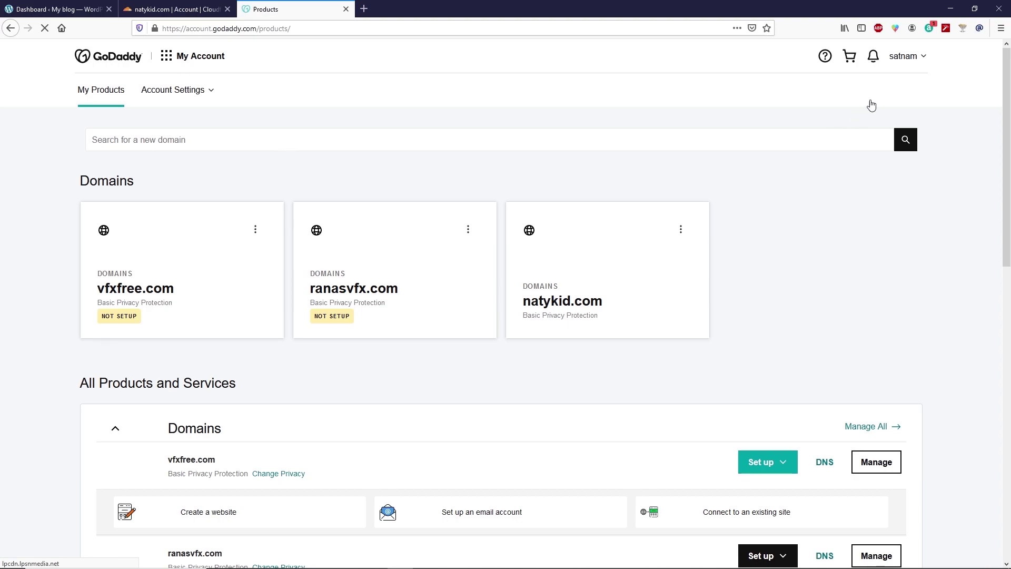
{"action": "left_click", "coordinate": [905, 57]}
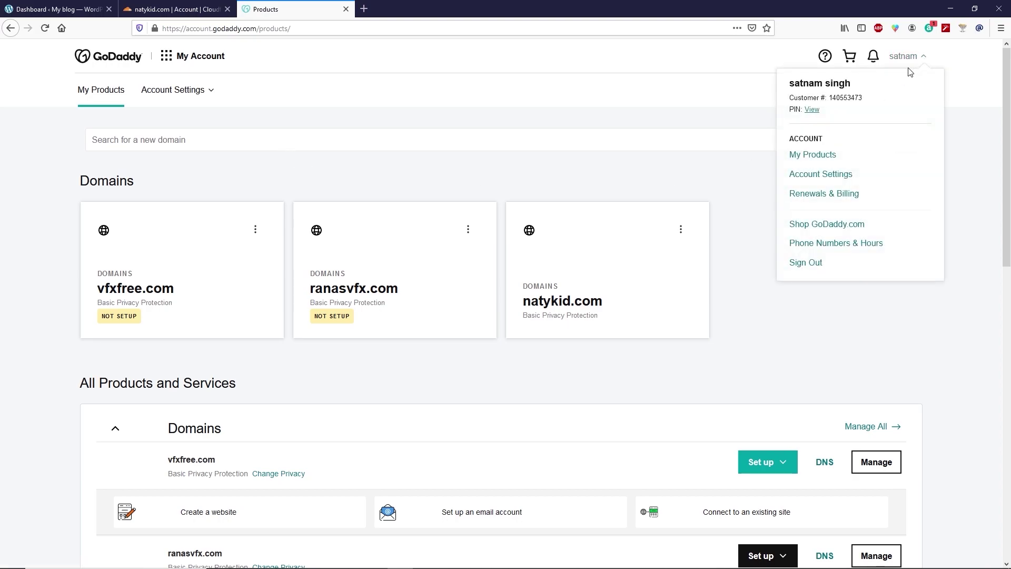
{"action": "left_click", "coordinate": [816, 155]}
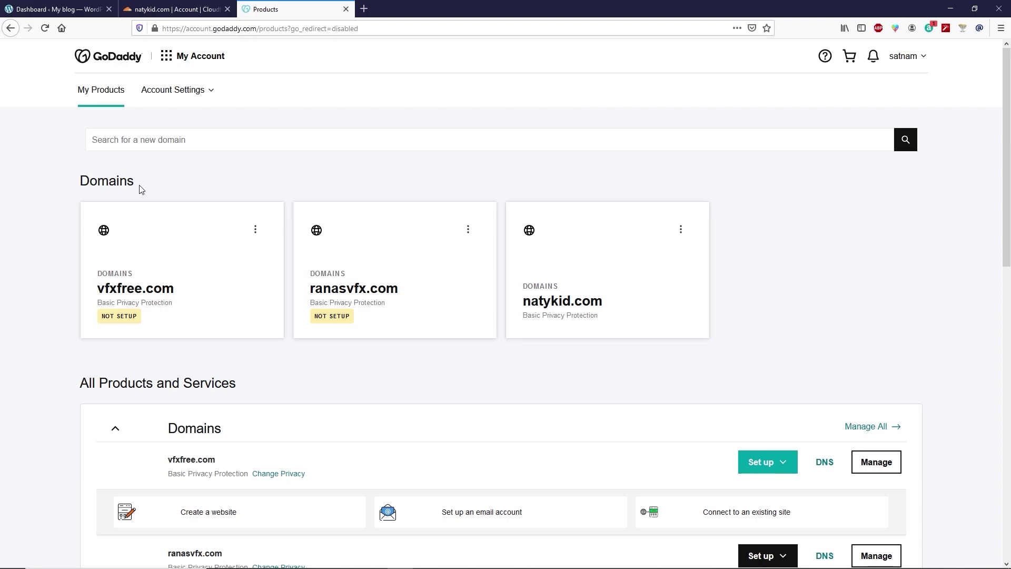
{"action": "left_click", "coordinate": [681, 230]}
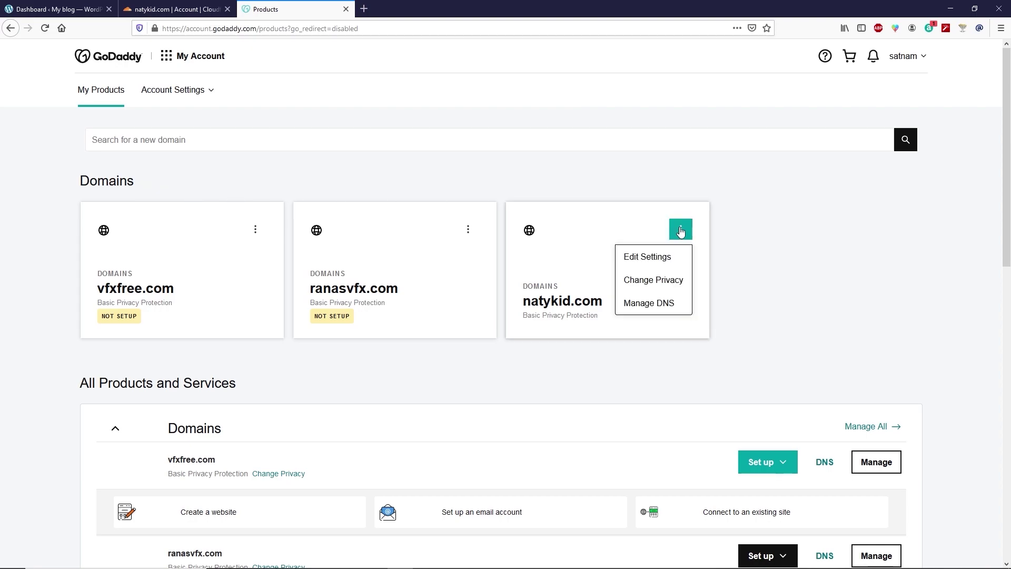
{"action": "left_click", "coordinate": [667, 309]}
{"action": "scroll", "coordinate": [578, 271], "scroll_direction": "down", "scroll_amount": 10}
{"action": "scroll", "coordinate": [578, 271], "scroll_direction": "down", "scroll_amount": 4}
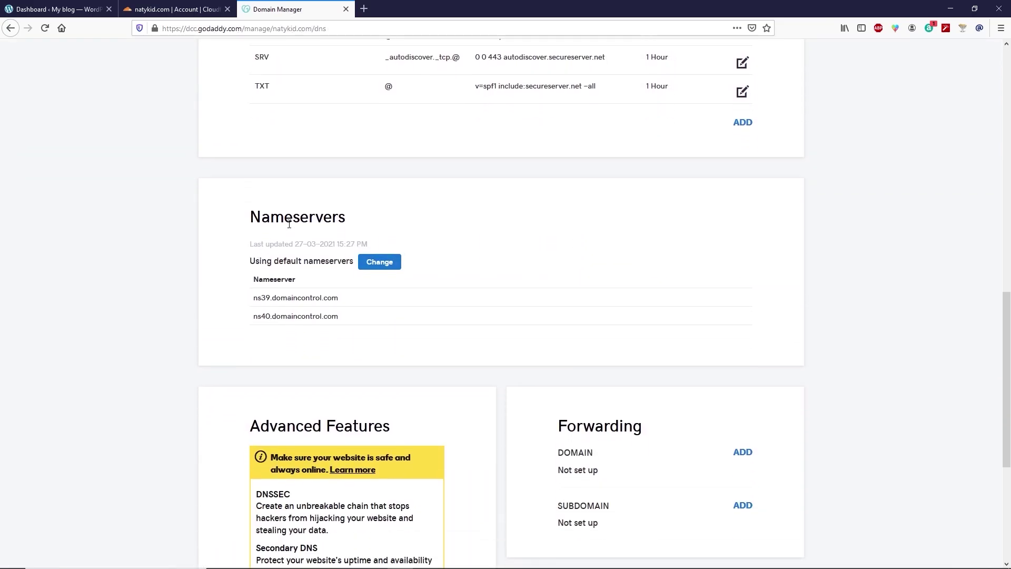
{"action": "left_click", "coordinate": [385, 270]}
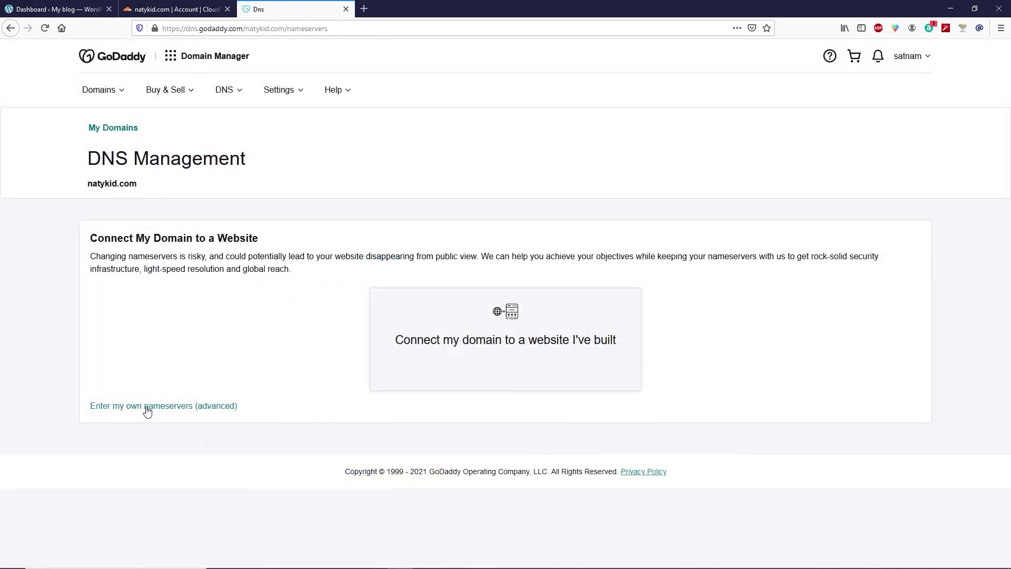
Enter custom nameservers darwin.ns.cloudflare.com and diana.ns.cloudflare.com, copying the second from Cloudflare.
{"action": "left_click", "coordinate": [161, 412]}
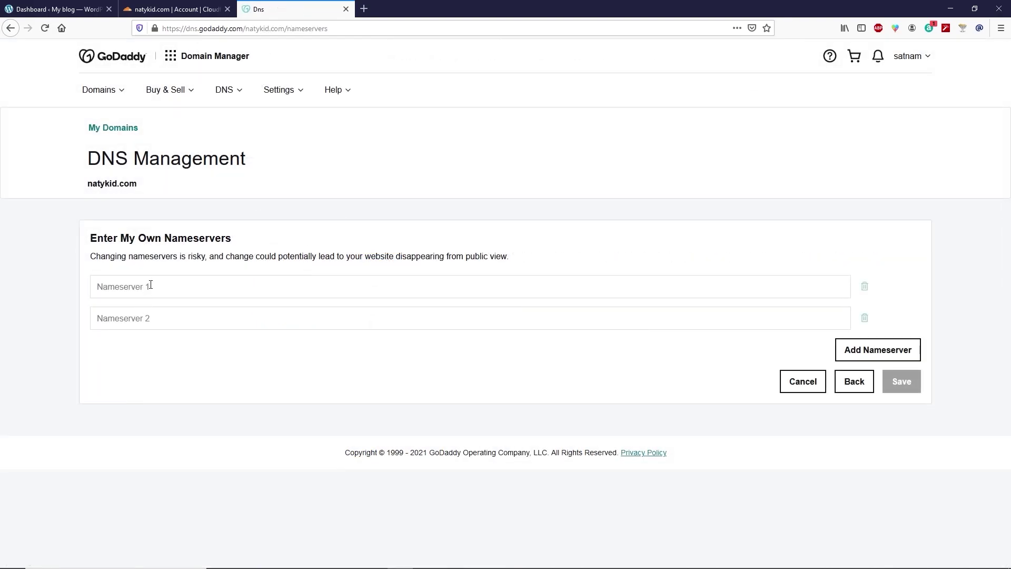
{"action": "left_click", "coordinate": [162, 285]}
{"action": "key", "text": "ctrl+v"}
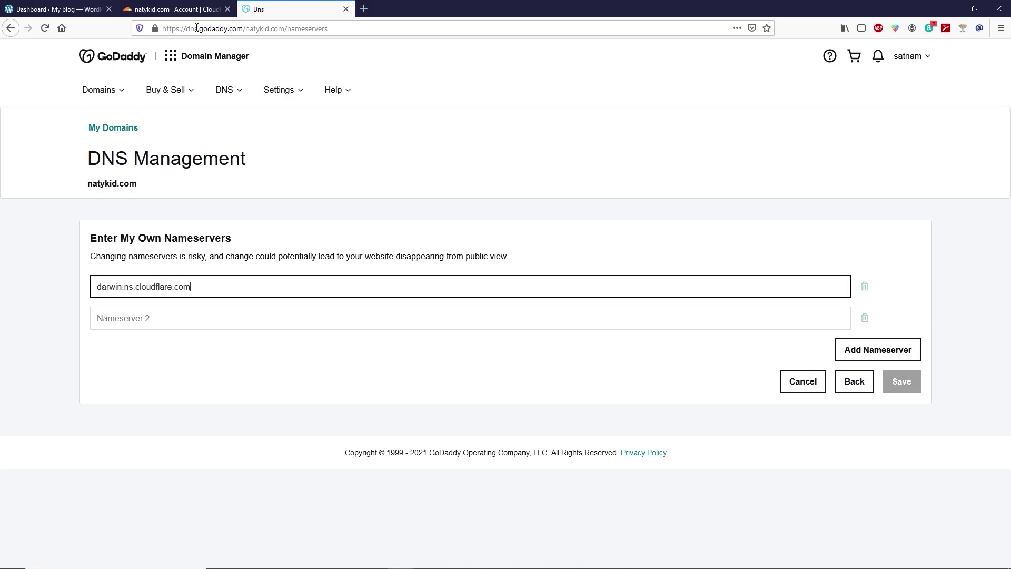
{"action": "left_click", "coordinate": [175, 7]}
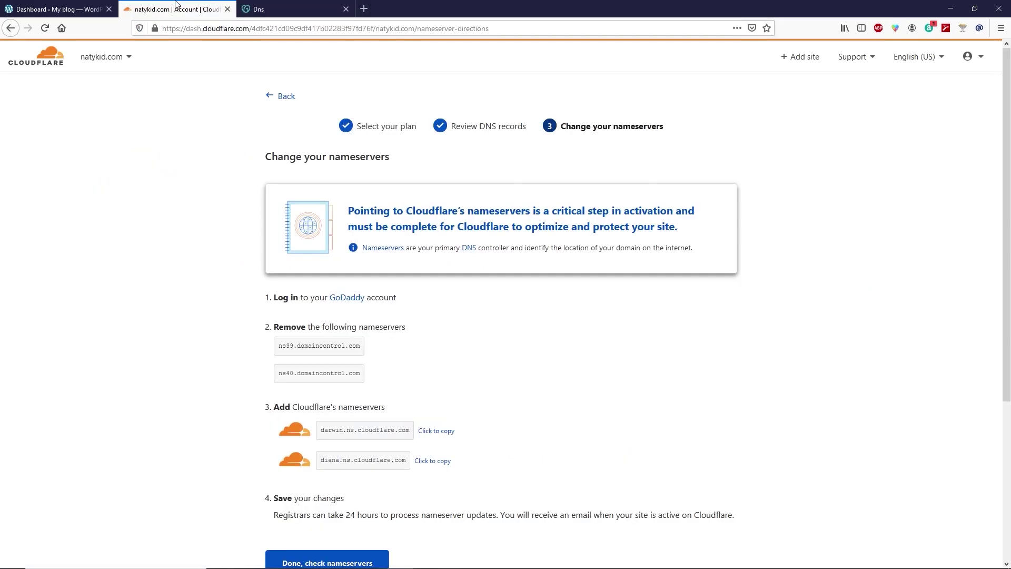
{"action": "left_click", "coordinate": [434, 462]}
{"action": "left_click", "coordinate": [274, 7]}
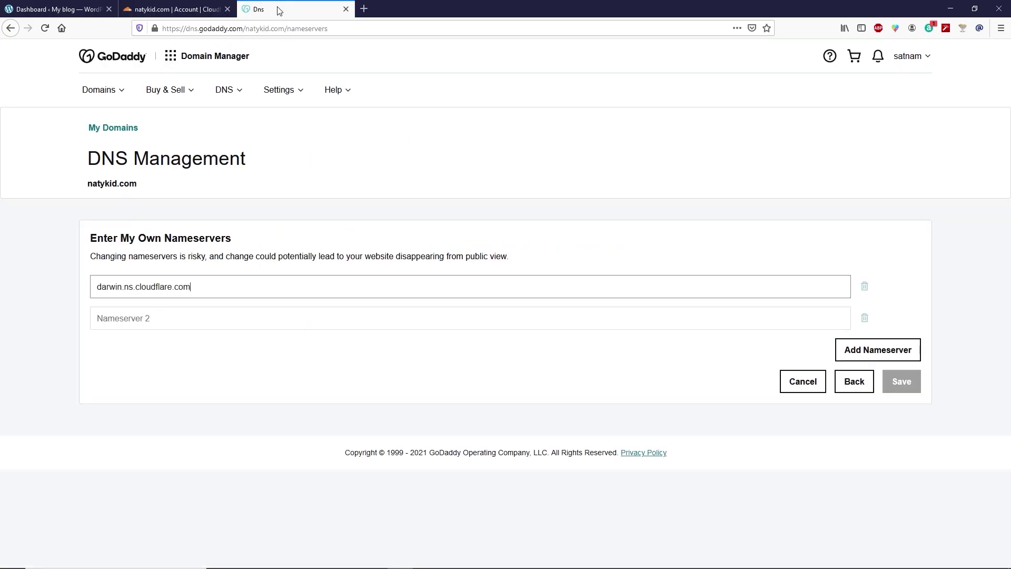
{"action": "left_click", "coordinate": [139, 323]}
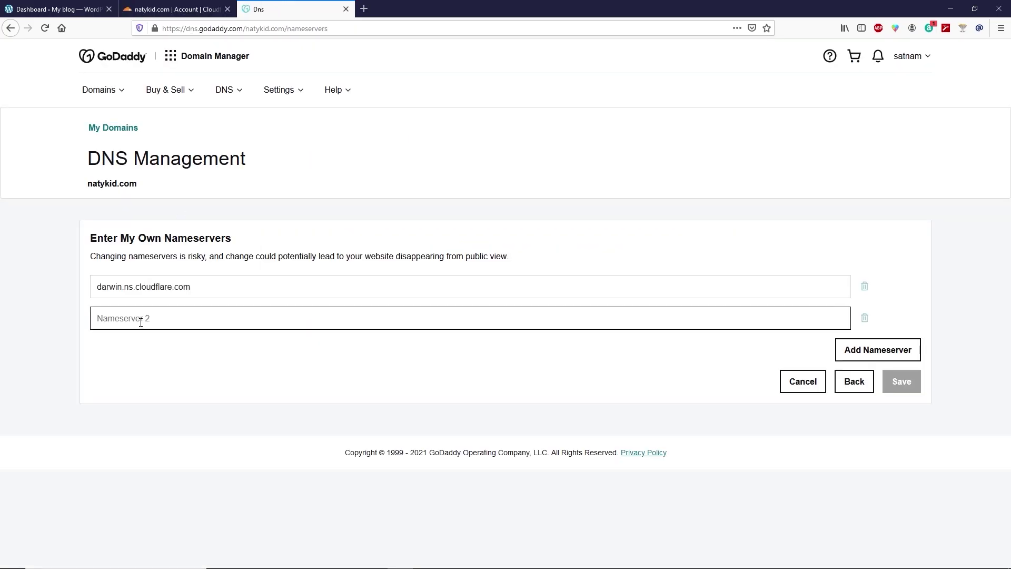
{"action": "key", "text": "ctrl+v"}
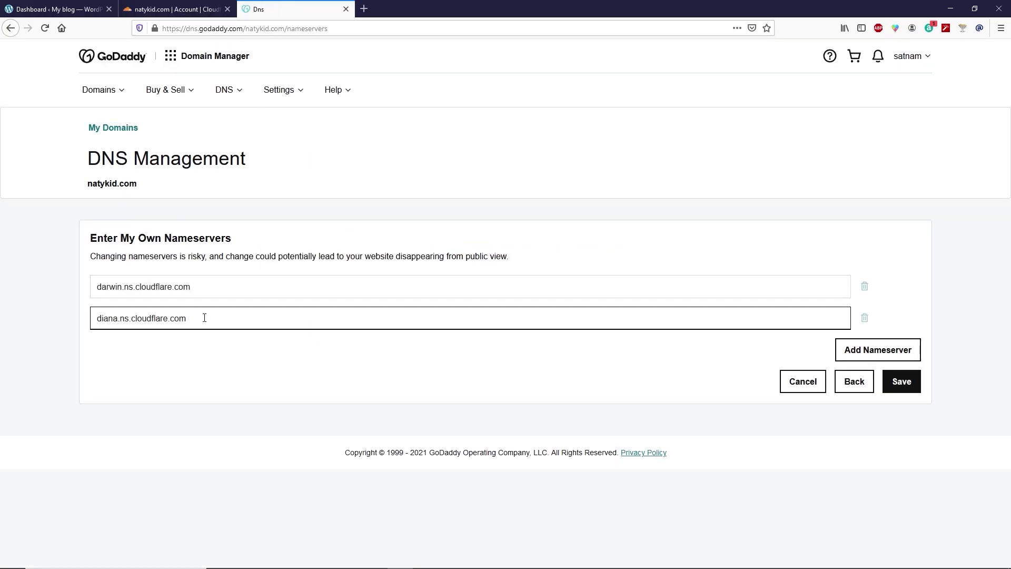
Save the new nameservers, give consent, and confirm the update.
{"action": "left_click", "coordinate": [913, 386]}
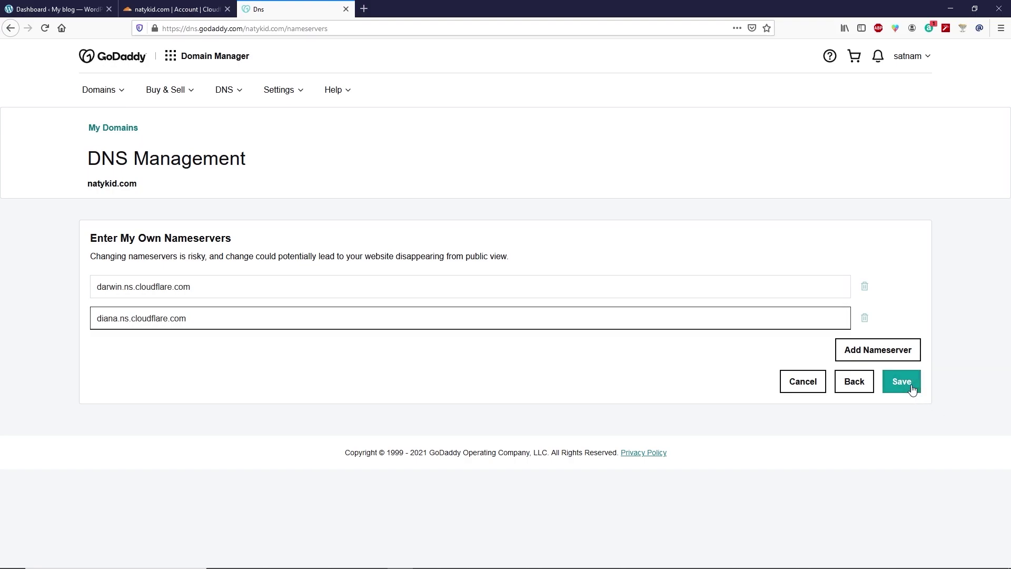
{"action": "left_click", "coordinate": [332, 184]}
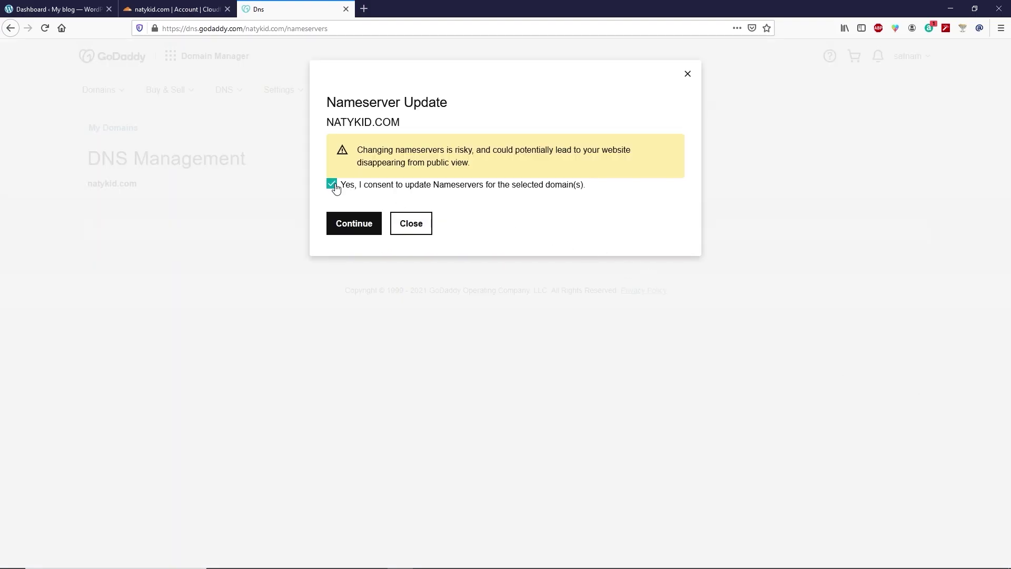
{"action": "left_click", "coordinate": [371, 231]}
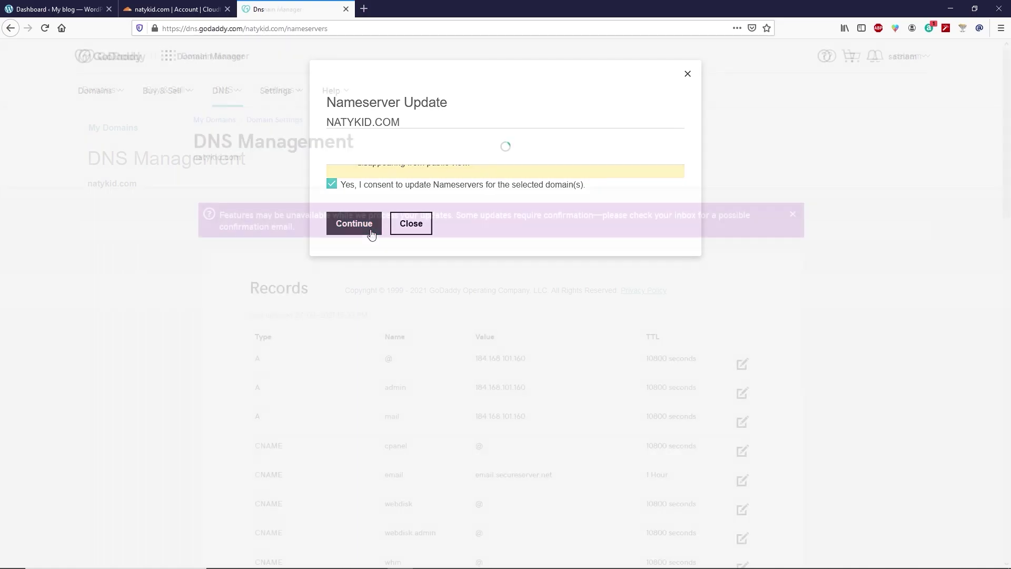
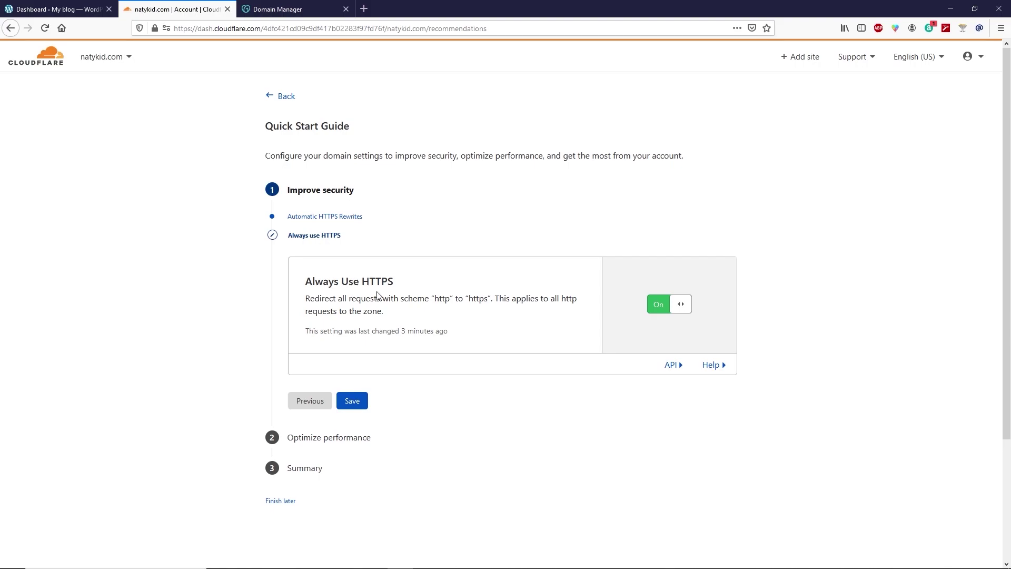
Save Always Use HTTPS, leave Auto Minify unticked, save Brotli, and finish the quick start guide.
{"action": "left_click", "coordinate": [358, 404]}
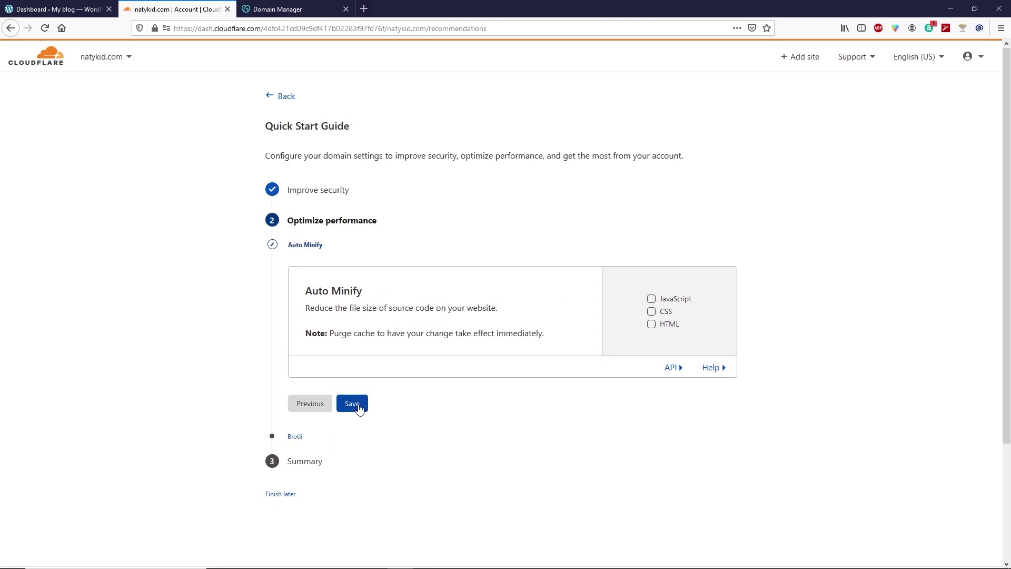
{"action": "left_click", "coordinate": [358, 405]}
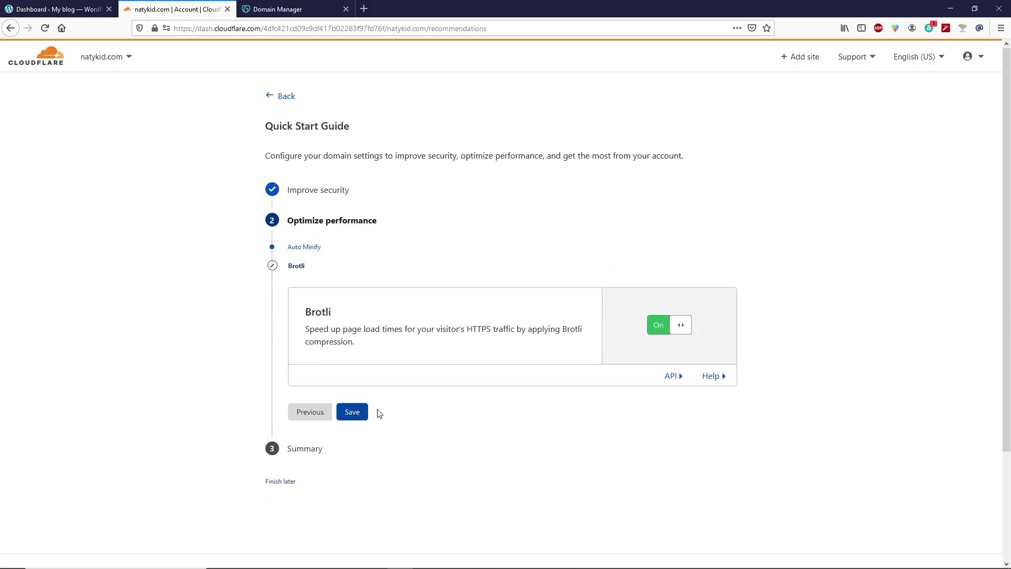
{"action": "left_click", "coordinate": [357, 416]}
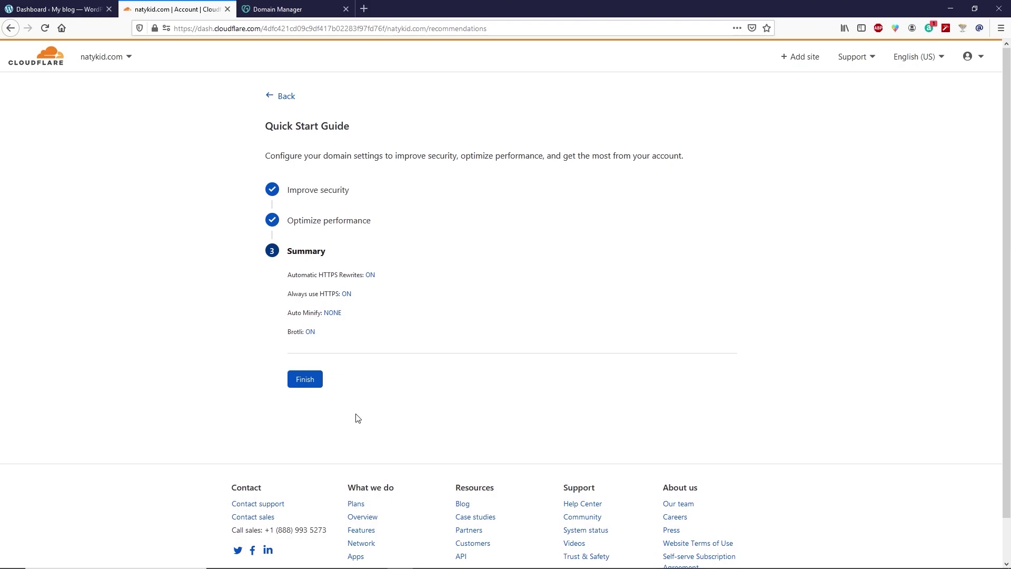
{"action": "left_click", "coordinate": [310, 384]}
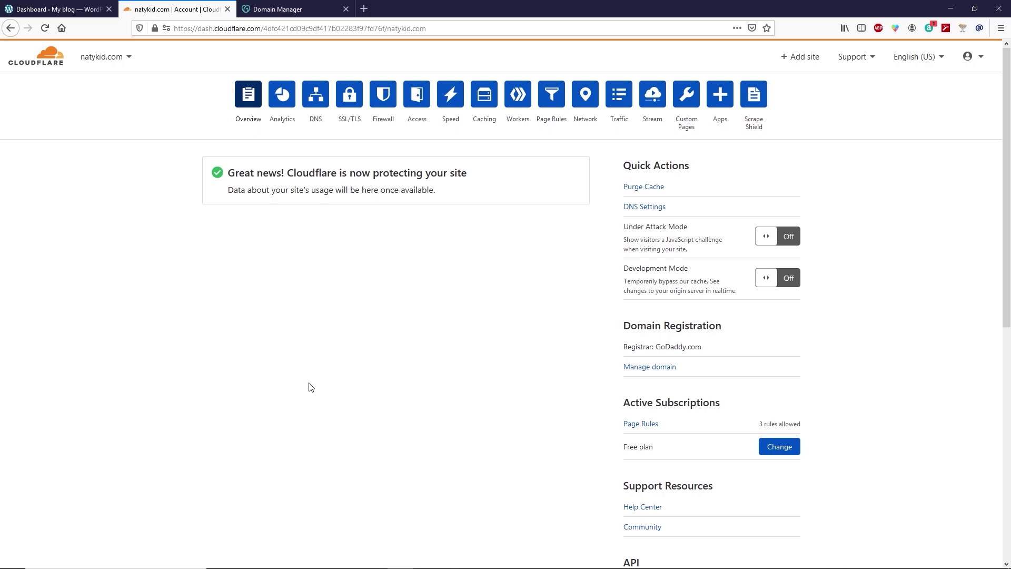
{"action": "left_click", "coordinate": [42, 7]}
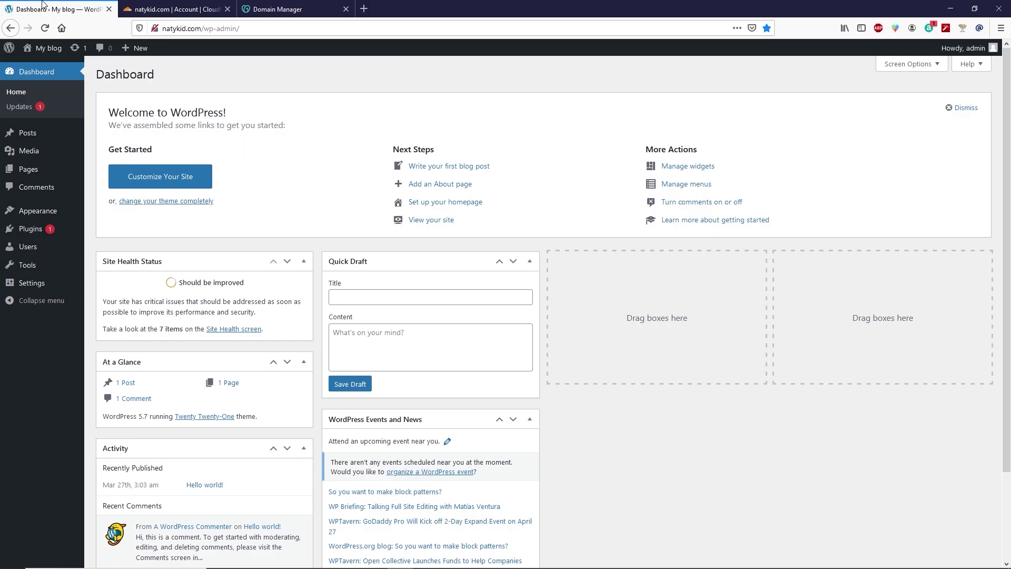
{"action": "left_click", "coordinate": [199, 28]}
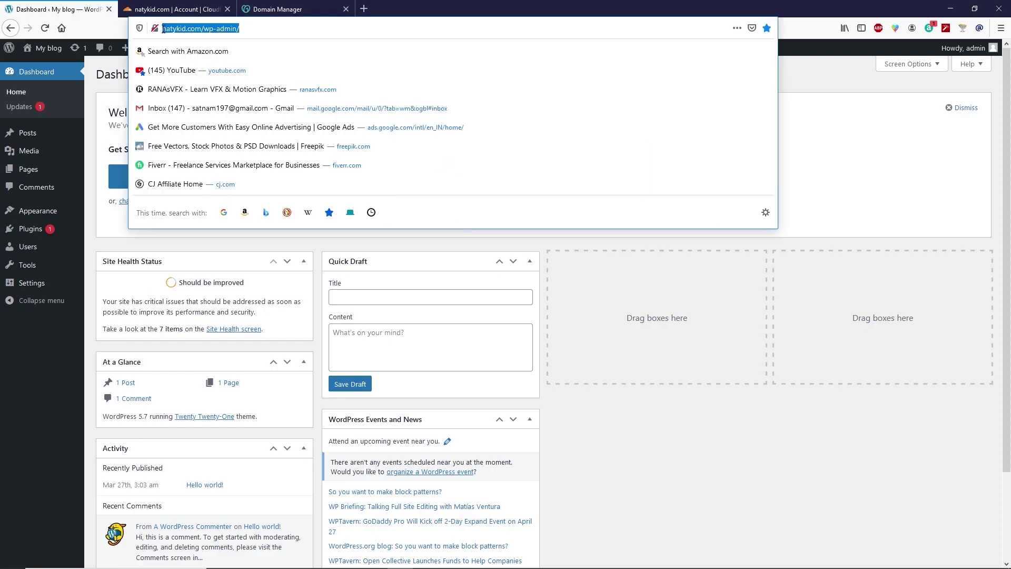
{"action": "key", "text": "Home"}
{"action": "type", "text": "https"}
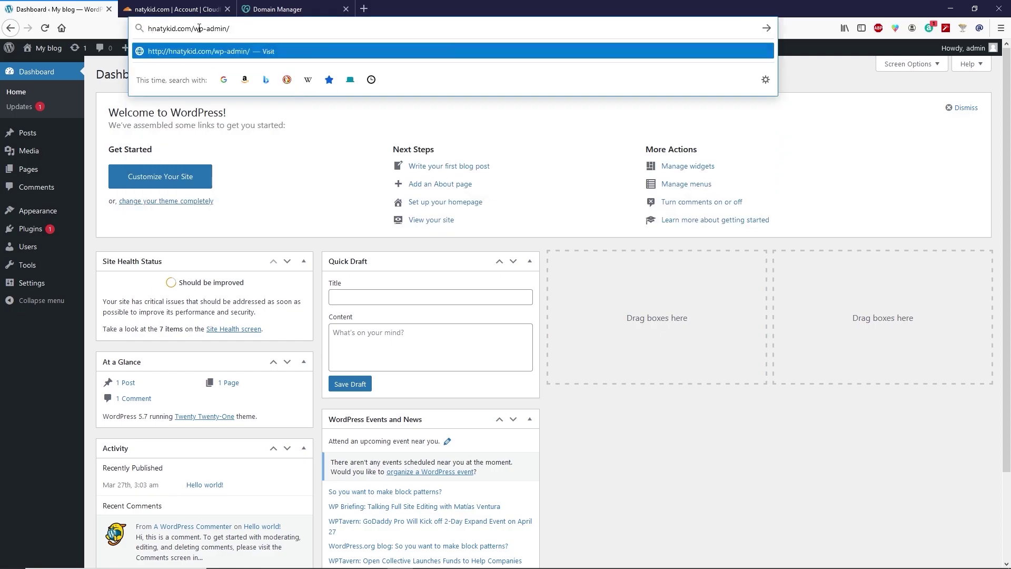
{"action": "type", "text": ":"}
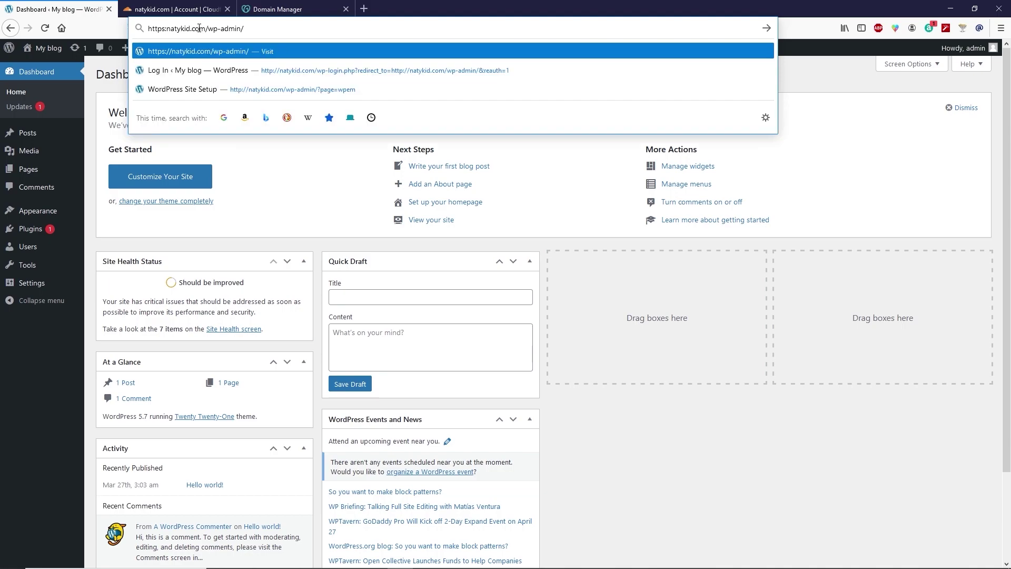
{"action": "type", "text": "//"}
{"action": "key", "text": "Return"}
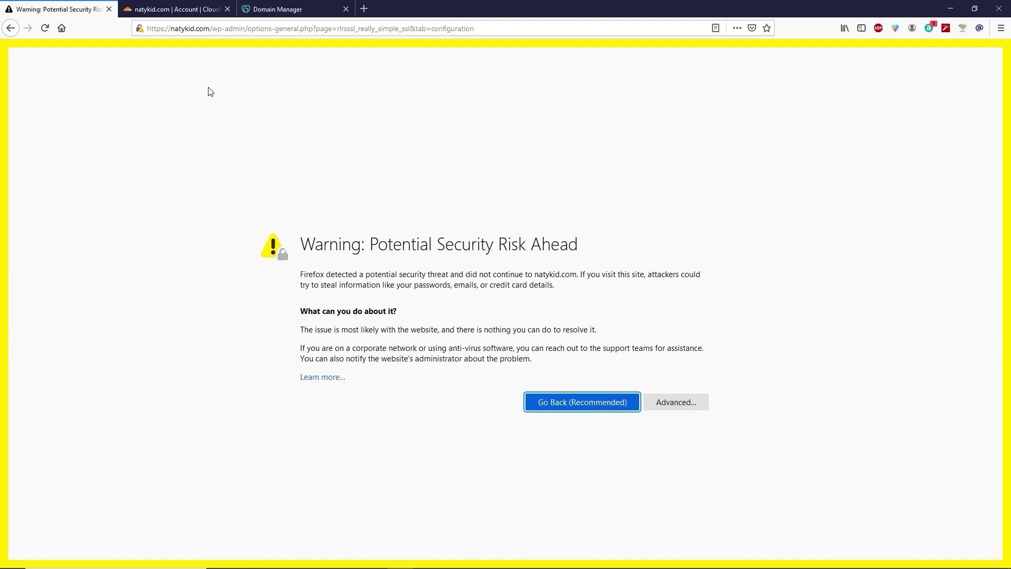
{"action": "key", "text": "Return"}
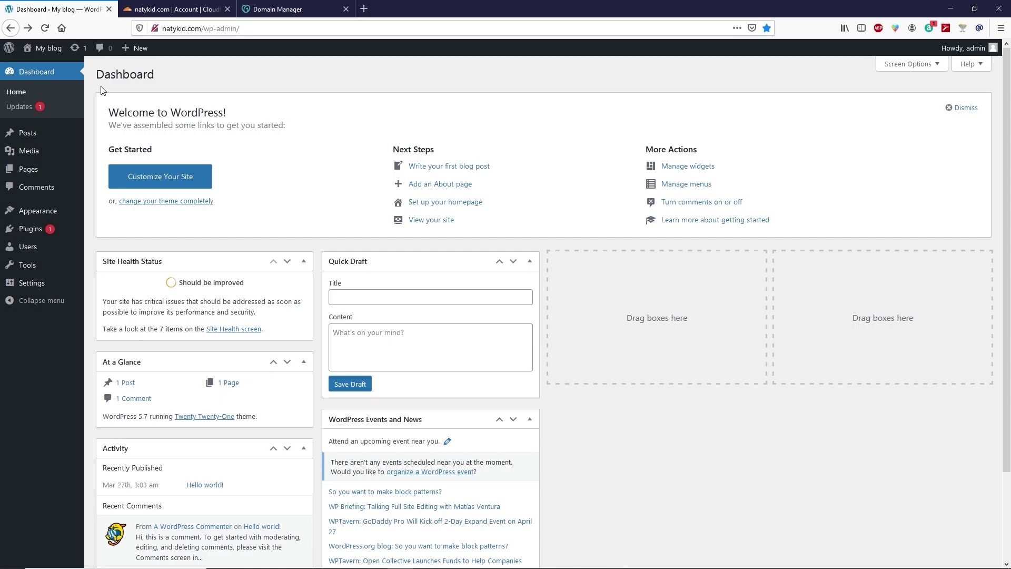
Install and activate Really Simple SSL from a 'simple ssl' plugin search, then activate SSL on the site.
{"action": "mouse_move", "coordinate": [44, 231]}
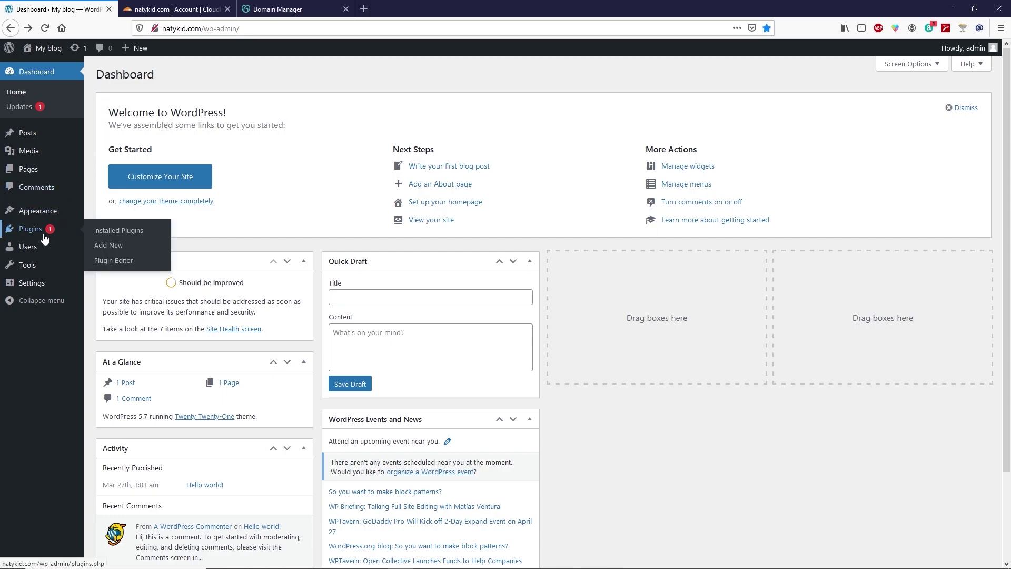
{"action": "left_click", "coordinate": [108, 244]}
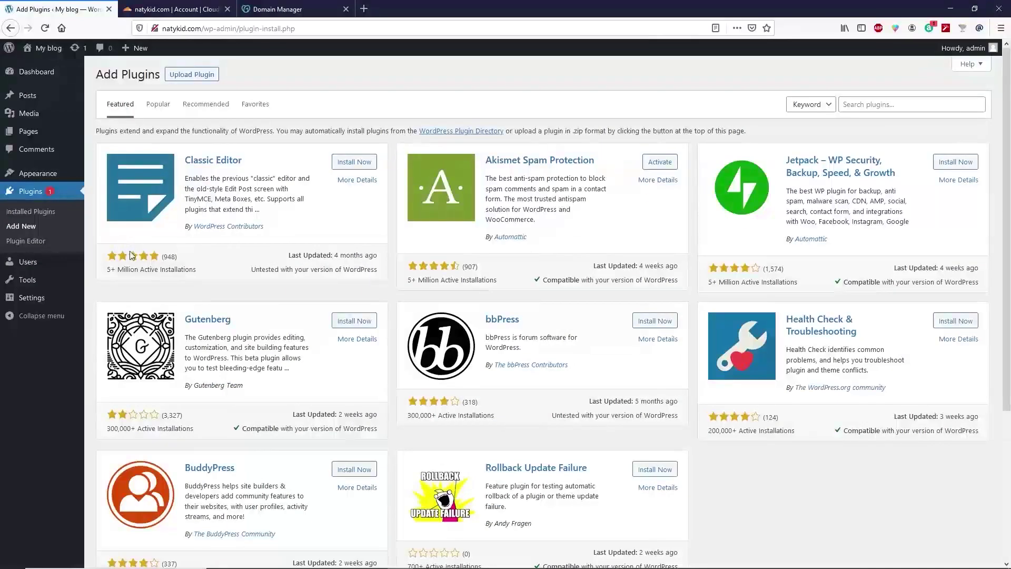
{"action": "left_click", "coordinate": [889, 104]}
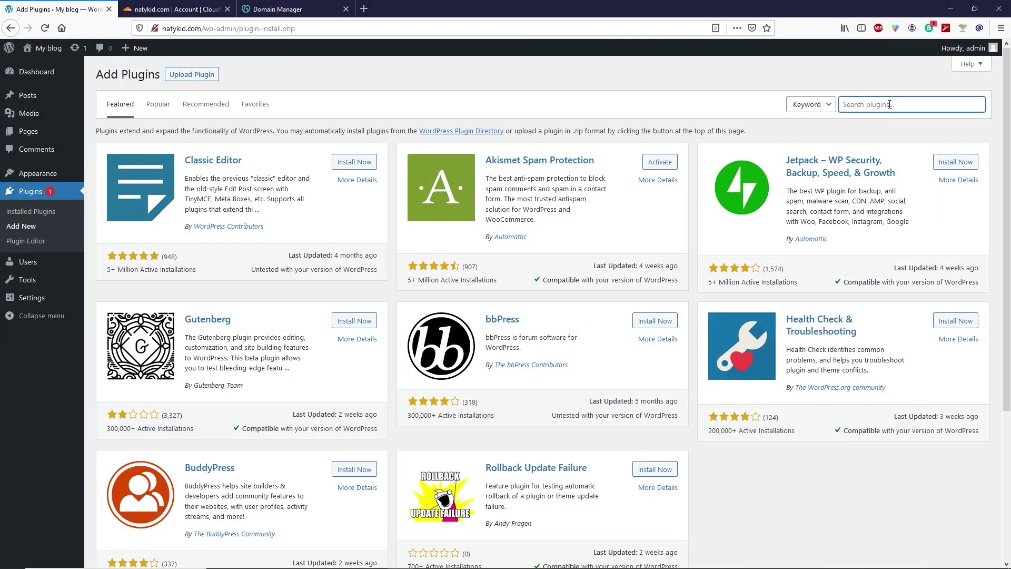
{"action": "type", "text": "simple ssl"}
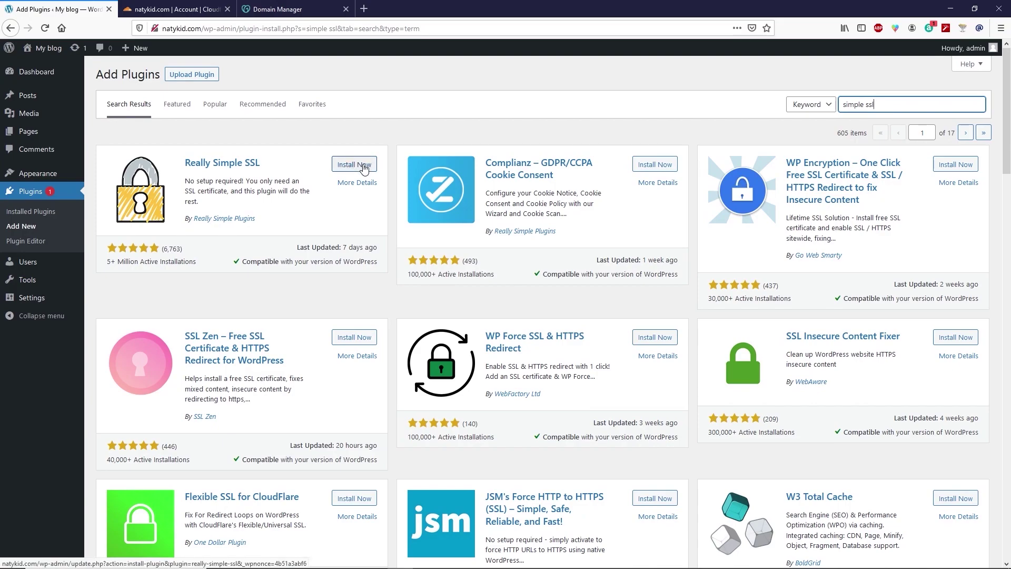
{"action": "left_click", "coordinate": [363, 167]}
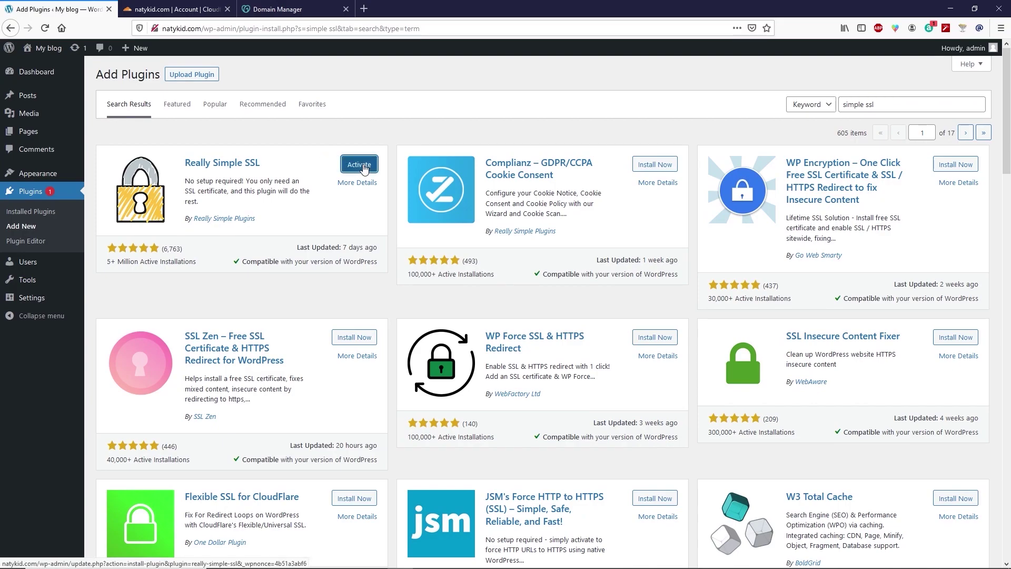
{"action": "left_click", "coordinate": [369, 166]}
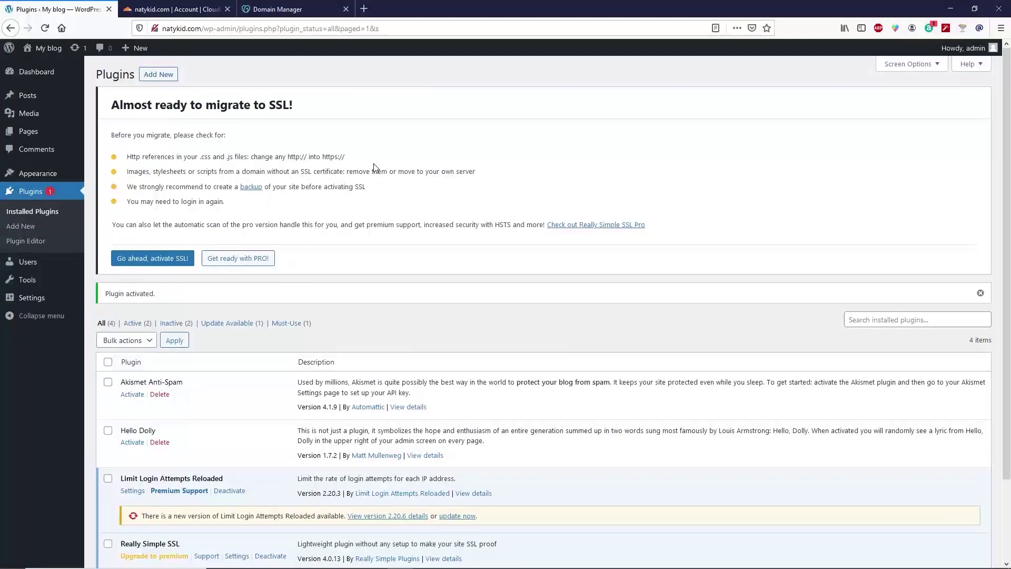
{"action": "left_click", "coordinate": [170, 263]}
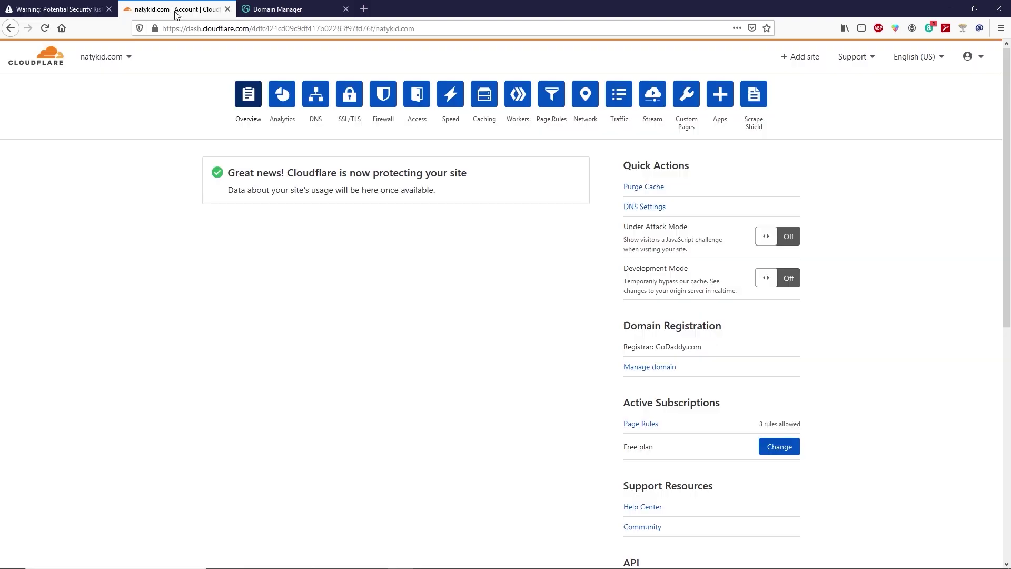
{"action": "left_click_drag", "start_coordinate": [288, 172], "coordinate": [465, 173]}
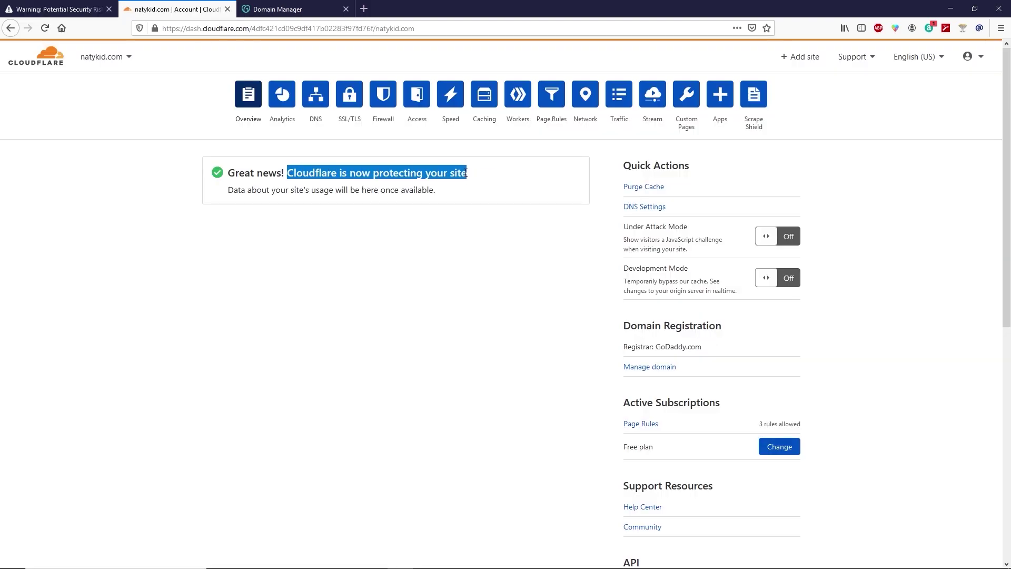
{"action": "left_click", "coordinate": [319, 170]}
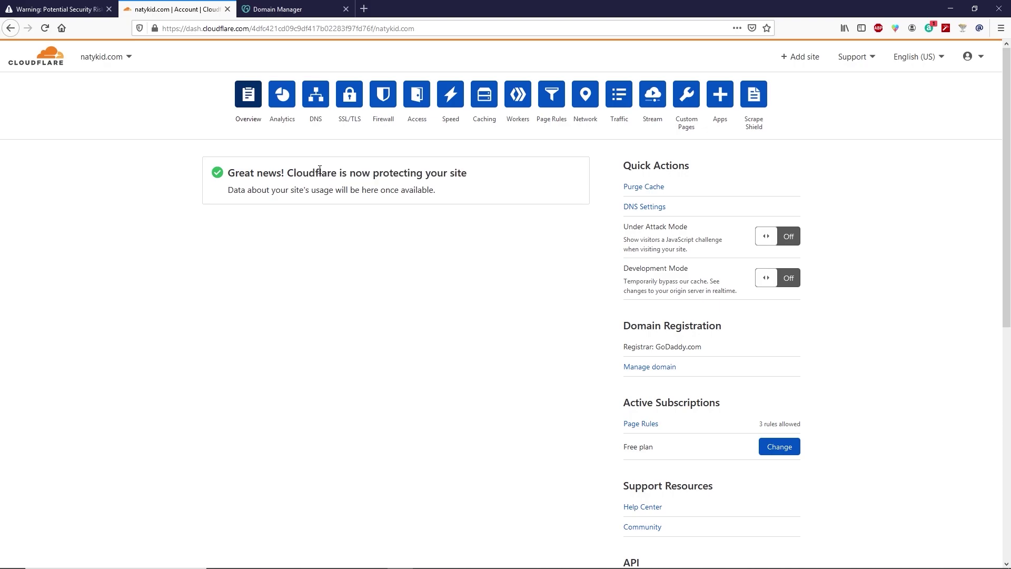
{"action": "left_click", "coordinate": [89, 9]}
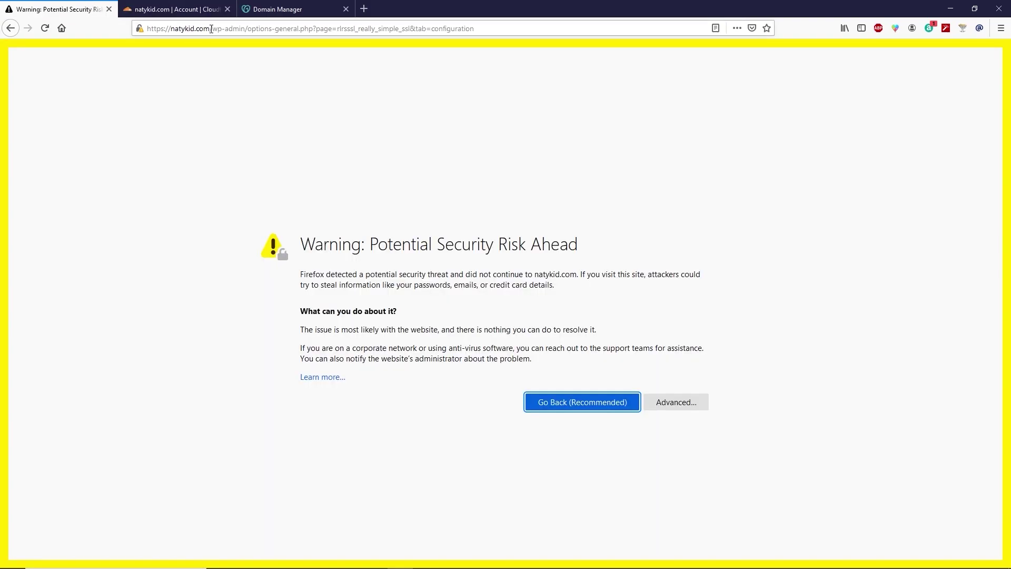
{"action": "left_click_drag", "start_coordinate": [211, 29], "coordinate": [136, 25]}
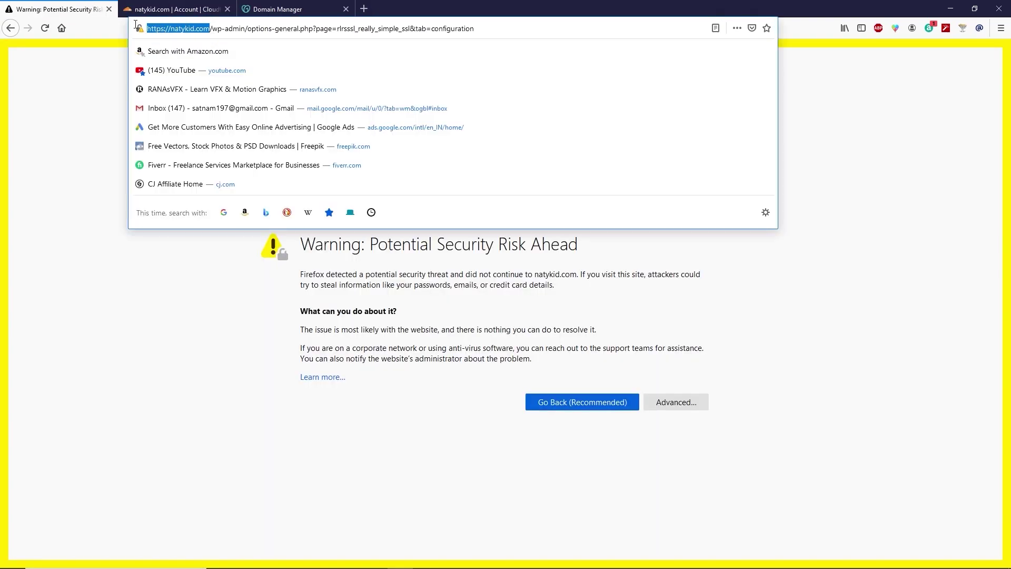
{"action": "right_click", "coordinate": [164, 26]}
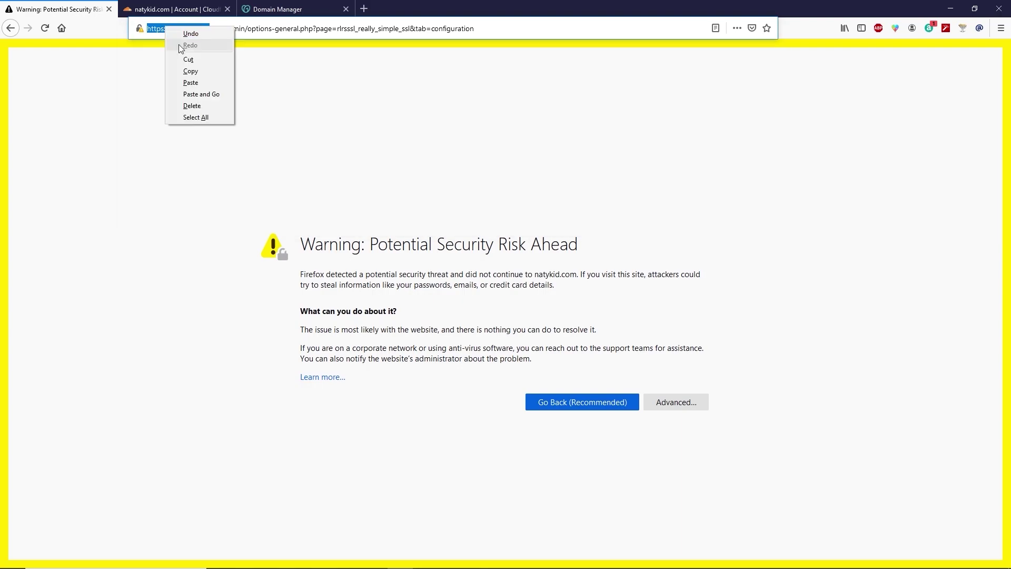
{"action": "left_click", "coordinate": [200, 71]}
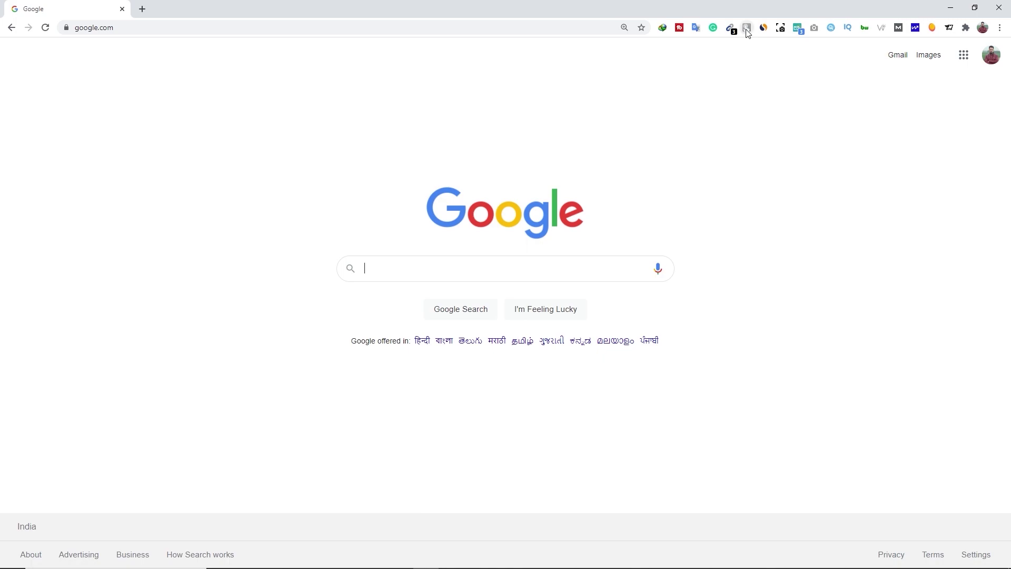
{"action": "left_click", "coordinate": [747, 30]}
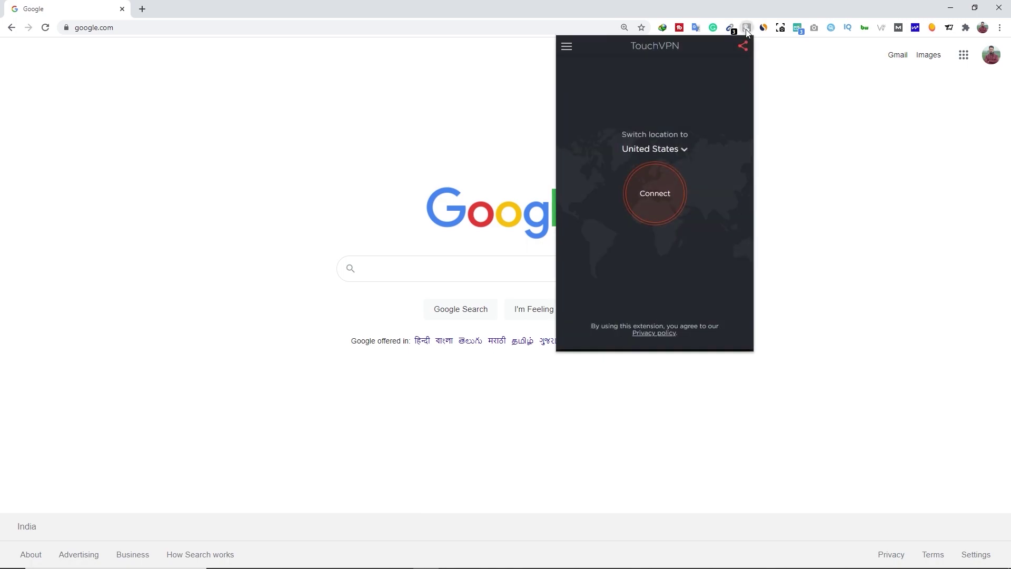
Connect TouchVPN to United States and load the pasted natykid.com address, checking its connection details.
{"action": "left_click", "coordinate": [662, 211]}
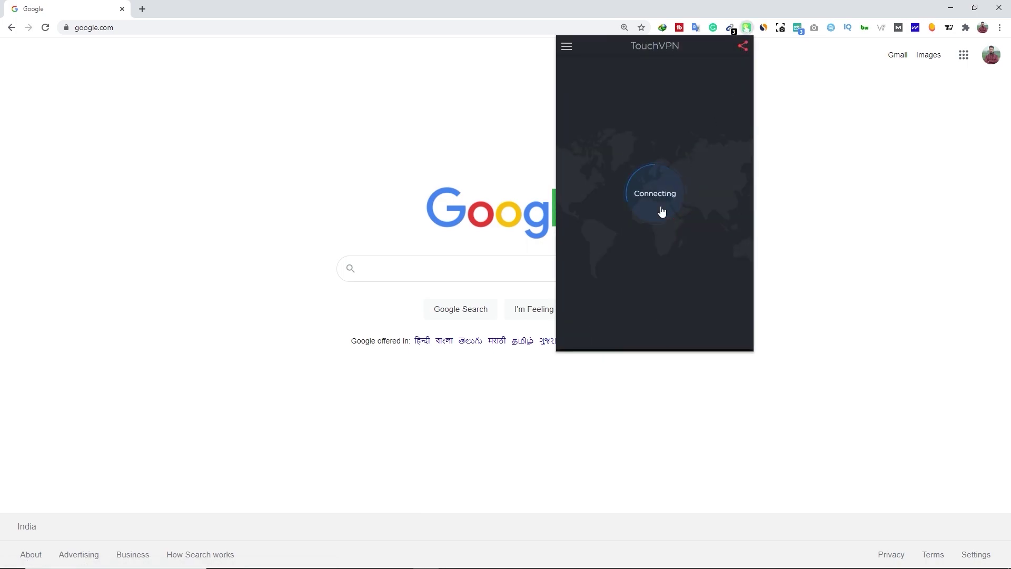
{"action": "left_click", "coordinate": [117, 27]}
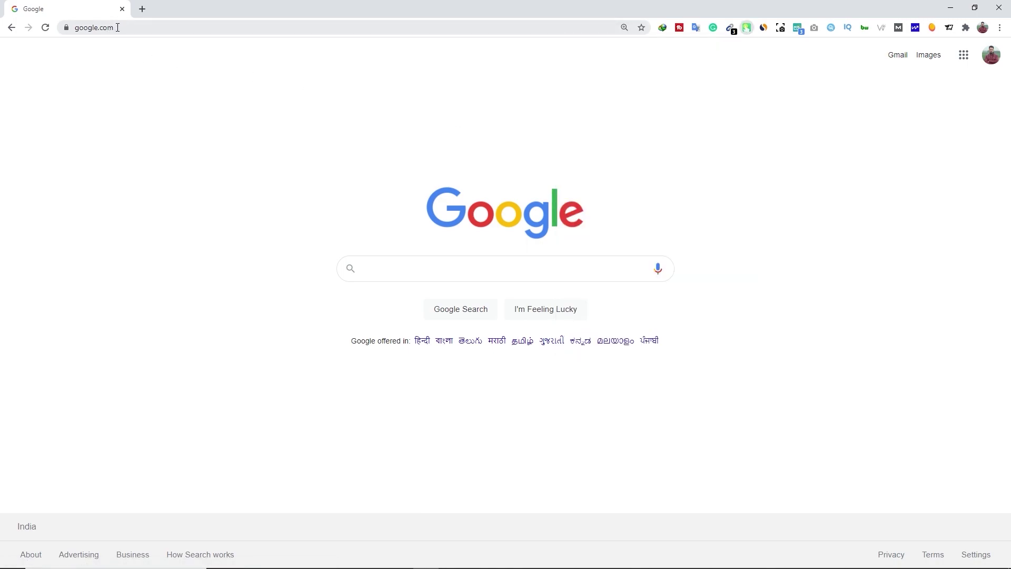
{"action": "key", "text": "BackSpace"}
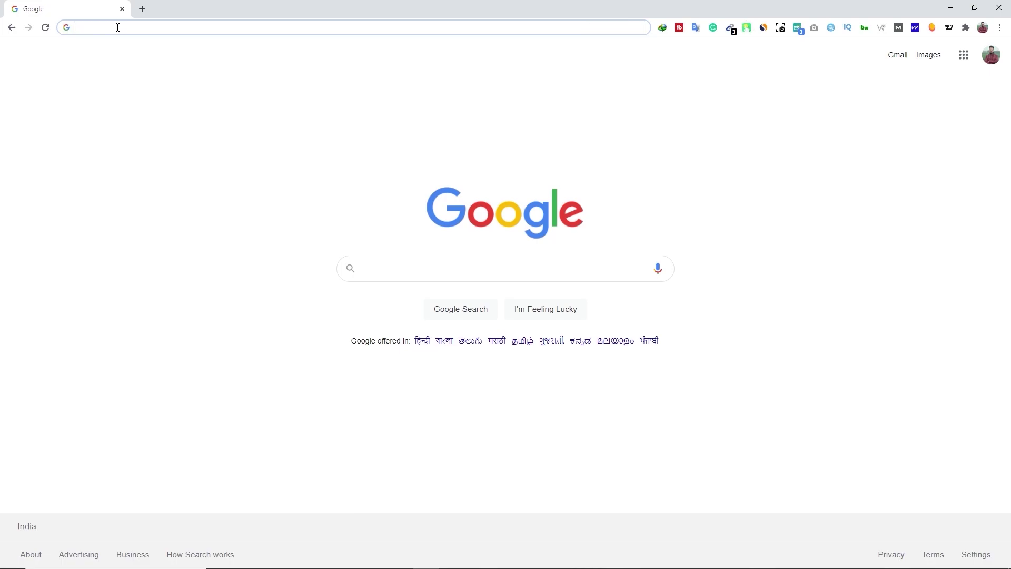
{"action": "key", "text": "ctrl+v"}
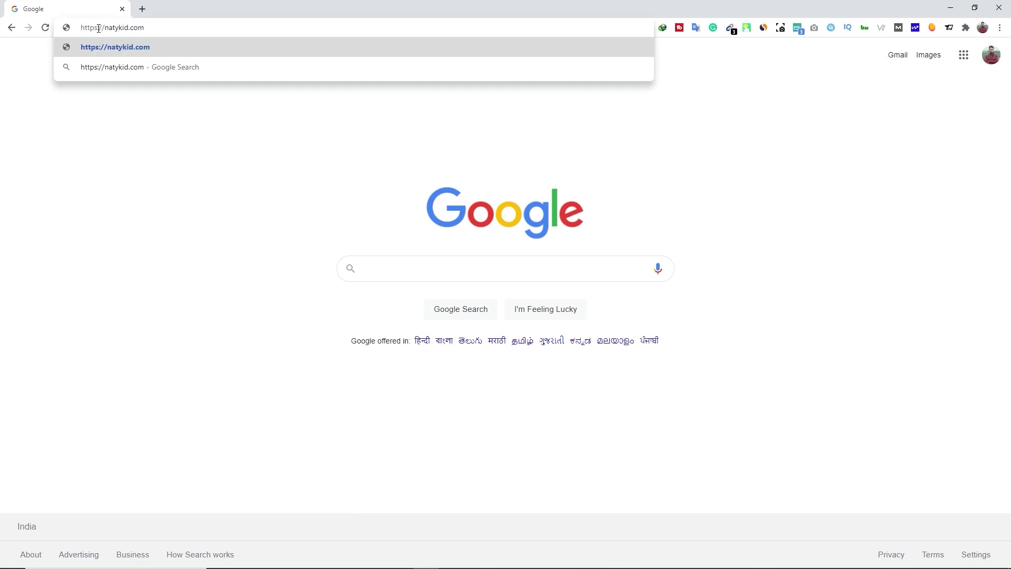
{"action": "key", "text": "Return"}
{"action": "left_click", "coordinate": [66, 29]}
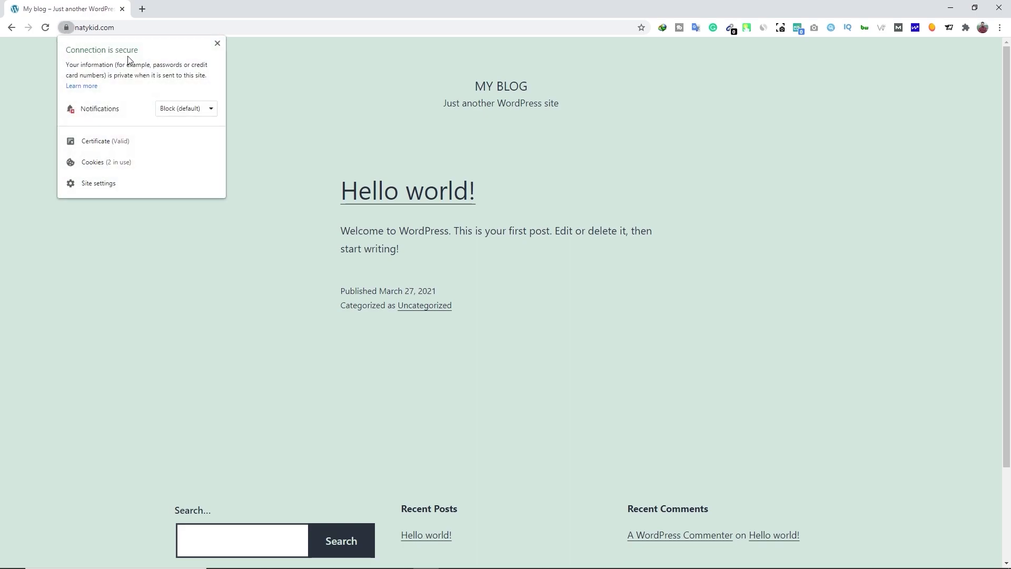
{"action": "left_click", "coordinate": [218, 44]}
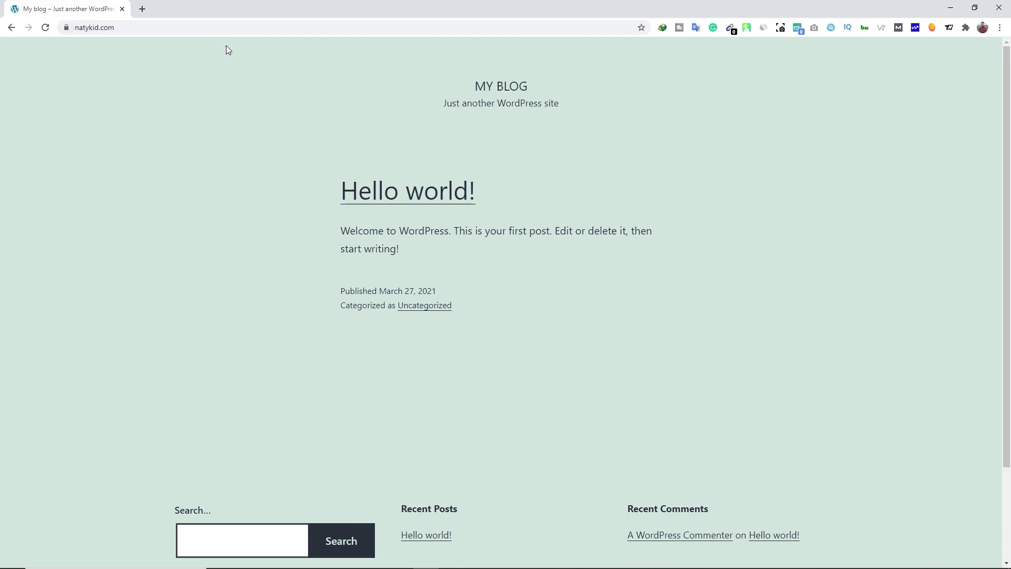
Disconnect TouchVPN and reload natykid.com, which now shows a certificate privacy error.
{"action": "left_click", "coordinate": [747, 28]}
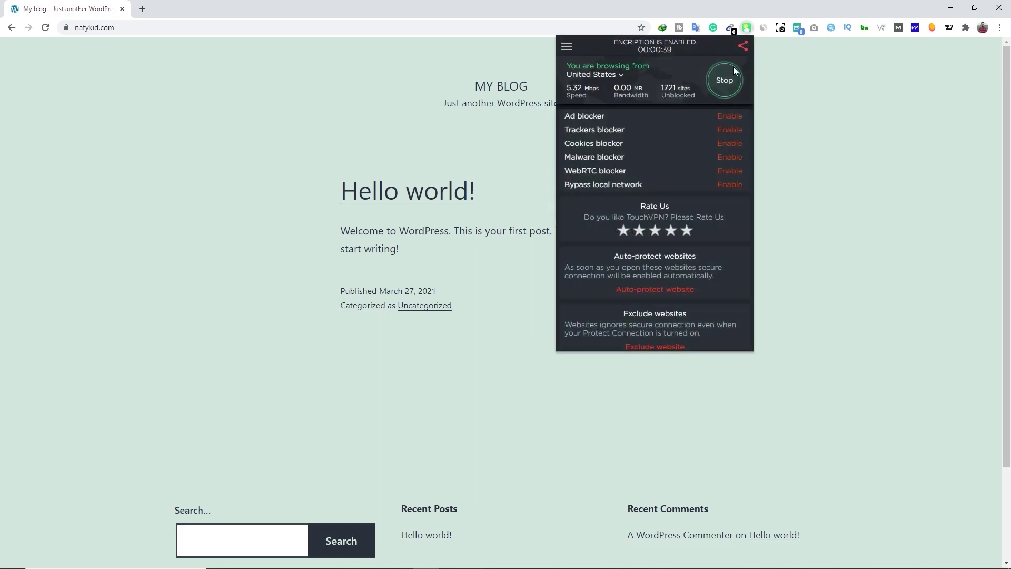
{"action": "left_click", "coordinate": [731, 82]}
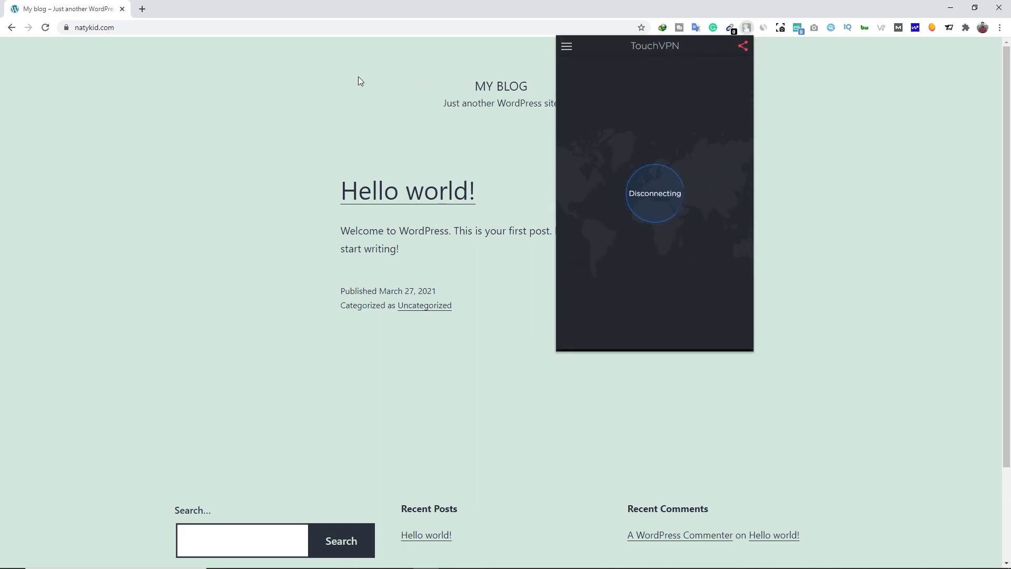
{"action": "left_click", "coordinate": [351, 77]}
{"action": "left_click", "coordinate": [45, 30]}
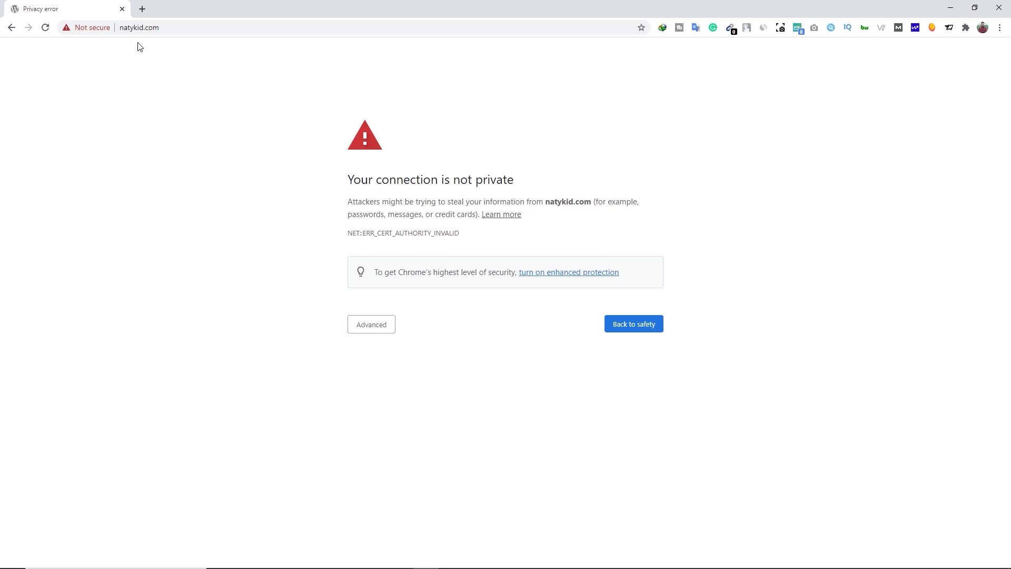
Close Chrome, fix the Firefox address to reach the WordPress Dashboard, then return to Cloudflare's natykid.com overview.
{"action": "left_click", "coordinate": [122, 9]}
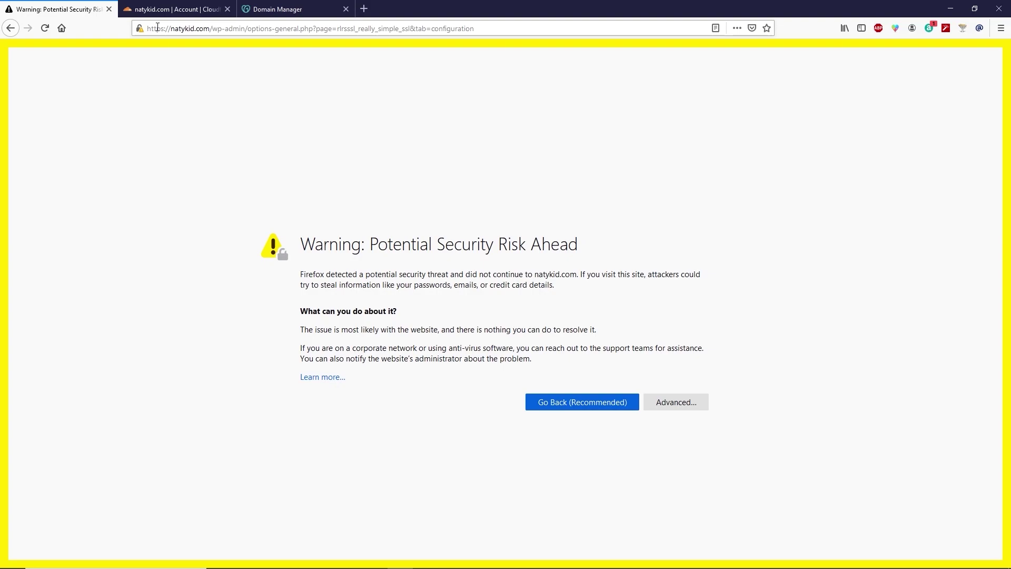
{"action": "left_click", "coordinate": [157, 27]}
{"action": "left_click", "coordinate": [164, 29]}
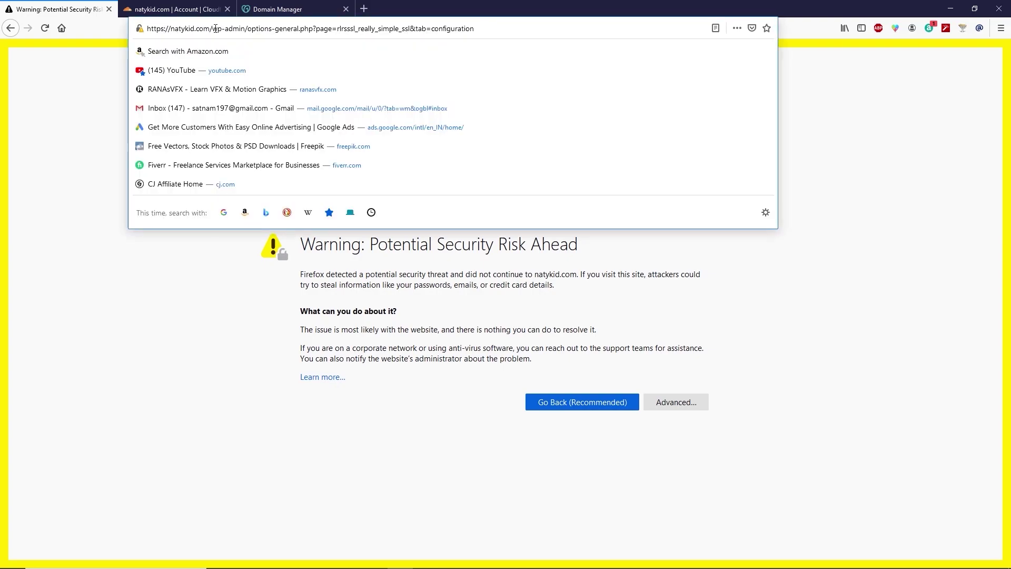
{"action": "key", "text": "Delete"}
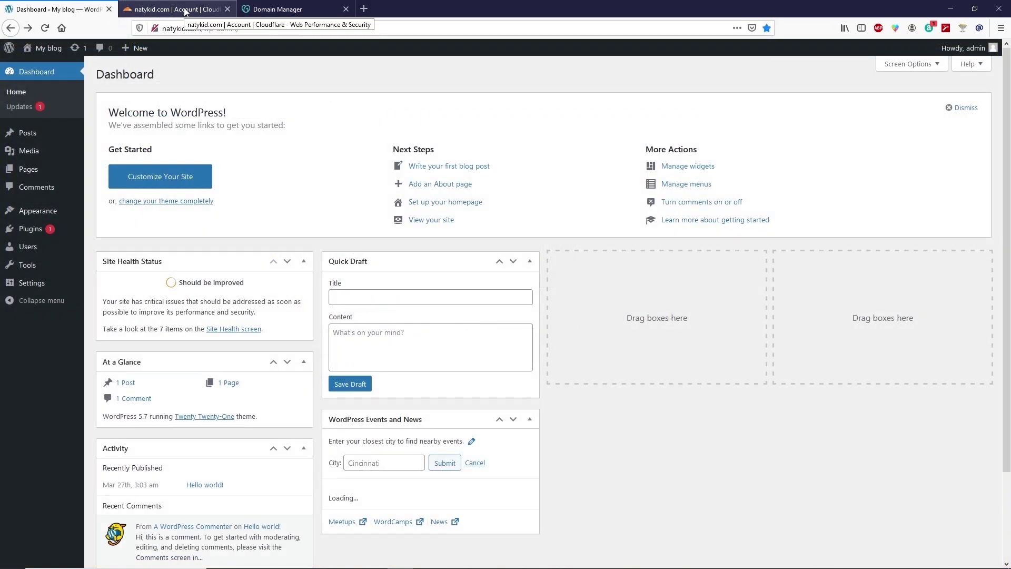
{"action": "left_click", "coordinate": [185, 11]}
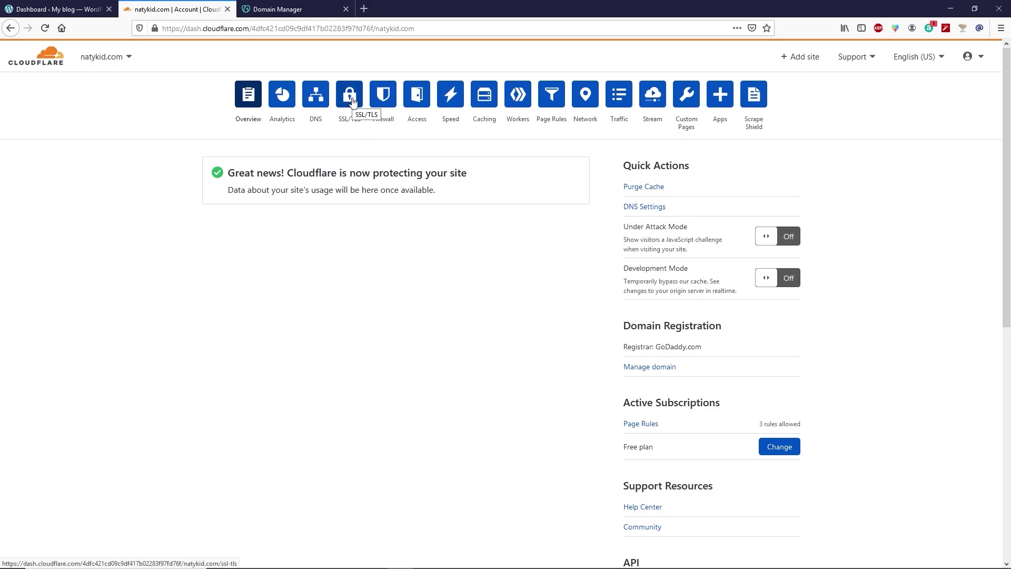
Set natykid.com's SSL/TLS encryption mode to Full on the SSL/TLS Overview.
{"action": "left_click", "coordinate": [352, 102]}
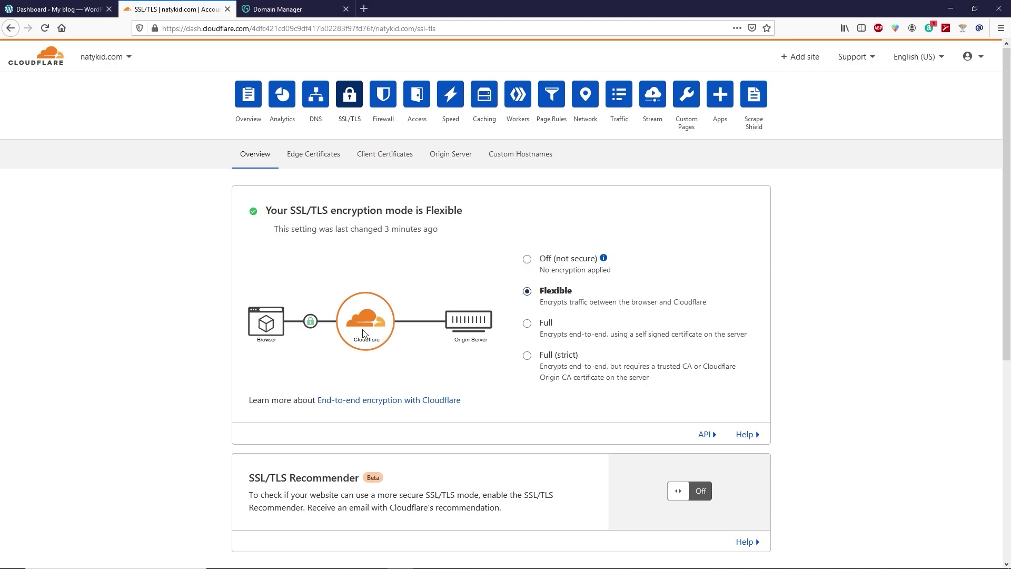
{"action": "left_click", "coordinate": [527, 323]}
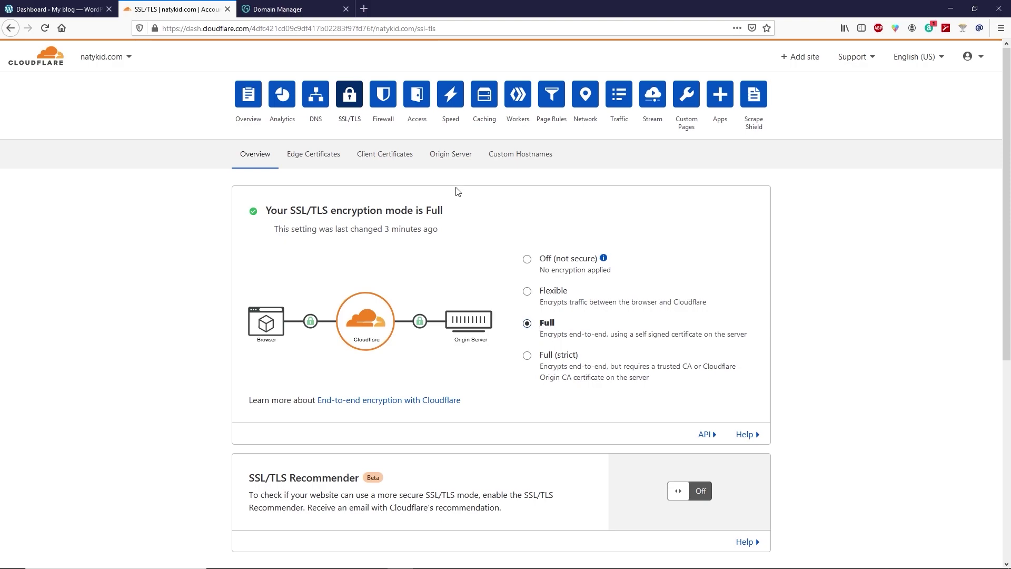
Start a new Cloudflare origin certificate for natykid.com, keeping RSA and 15-year validity.
{"action": "left_click", "coordinate": [454, 162]}
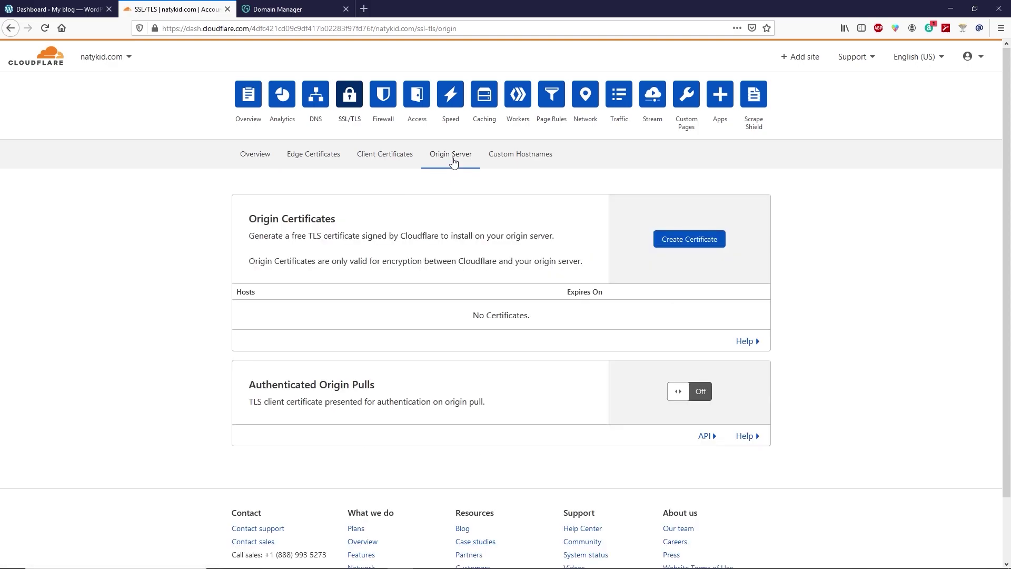
{"action": "left_click", "coordinate": [671, 242]}
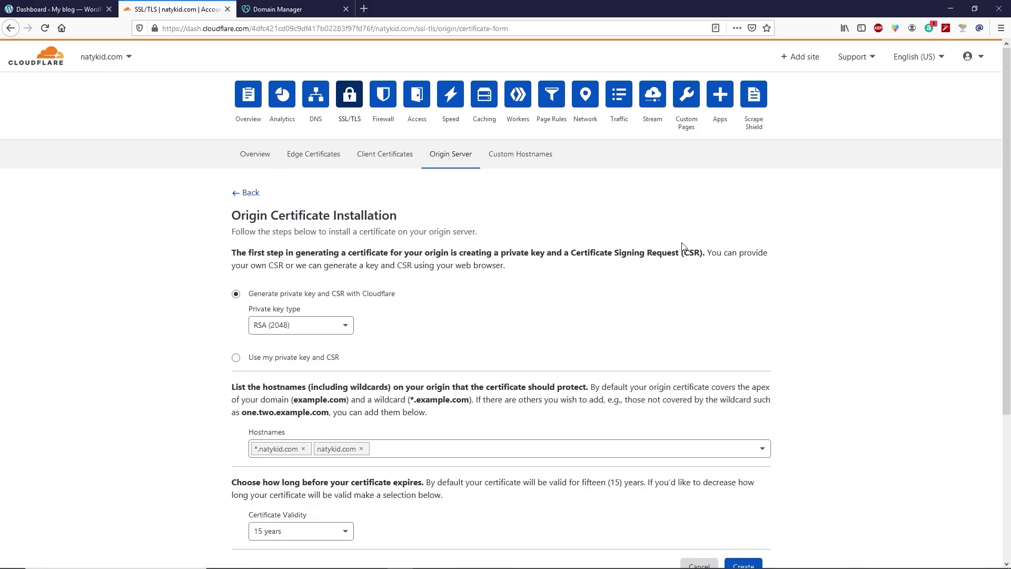
{"action": "scroll", "coordinate": [679, 251], "scroll_direction": "down", "scroll_amount": 1}
{"action": "scroll", "coordinate": [676, 277], "scroll_direction": "down", "scroll_amount": 1}
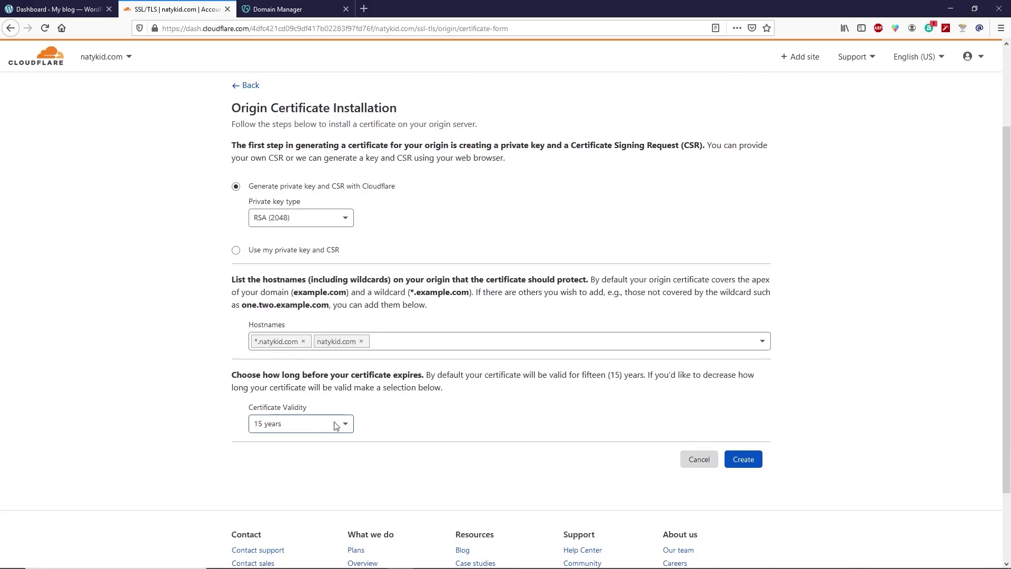
{"action": "left_click", "coordinate": [279, 423]}
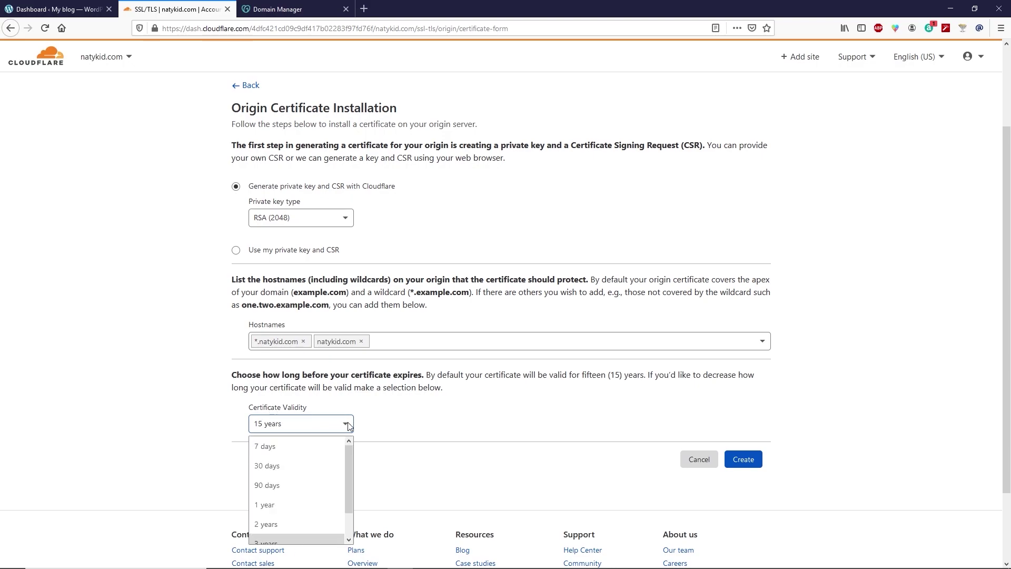
{"action": "scroll", "coordinate": [320, 467], "scroll_direction": "down", "scroll_amount": 1}
{"action": "scroll", "coordinate": [320, 467], "scroll_direction": "down", "scroll_amount": 2}
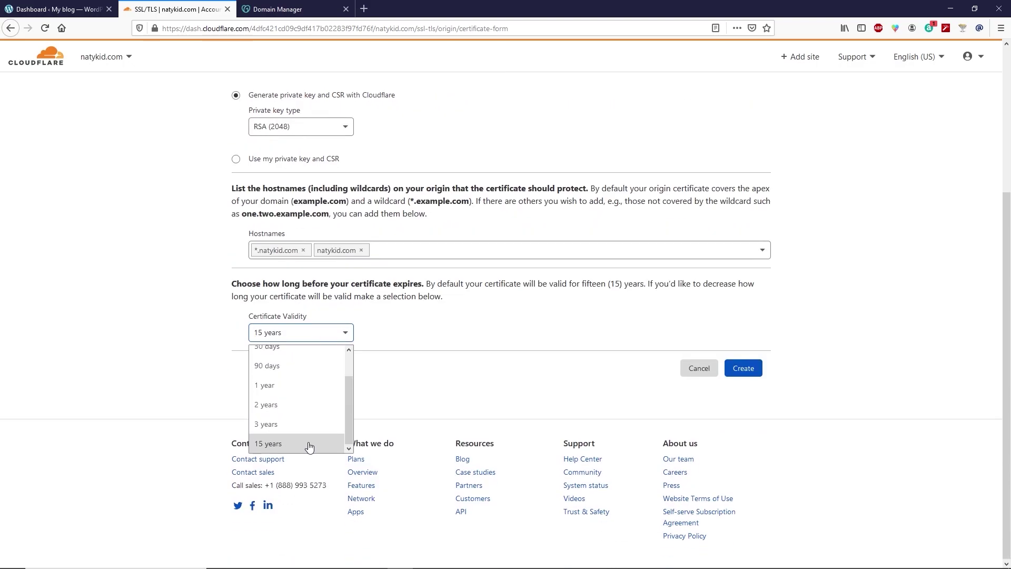
{"action": "left_click", "coordinate": [405, 386]}
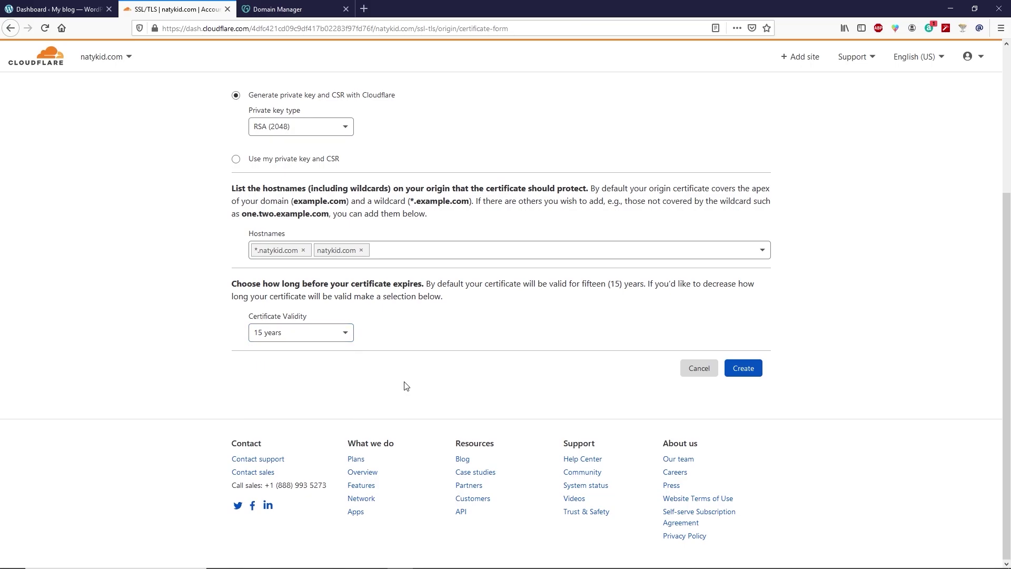
Generate the PEM origin certificate and private key, and copy the certificate text.
{"action": "scroll", "coordinate": [314, 449], "scroll_direction": "up", "scroll_amount": 2}
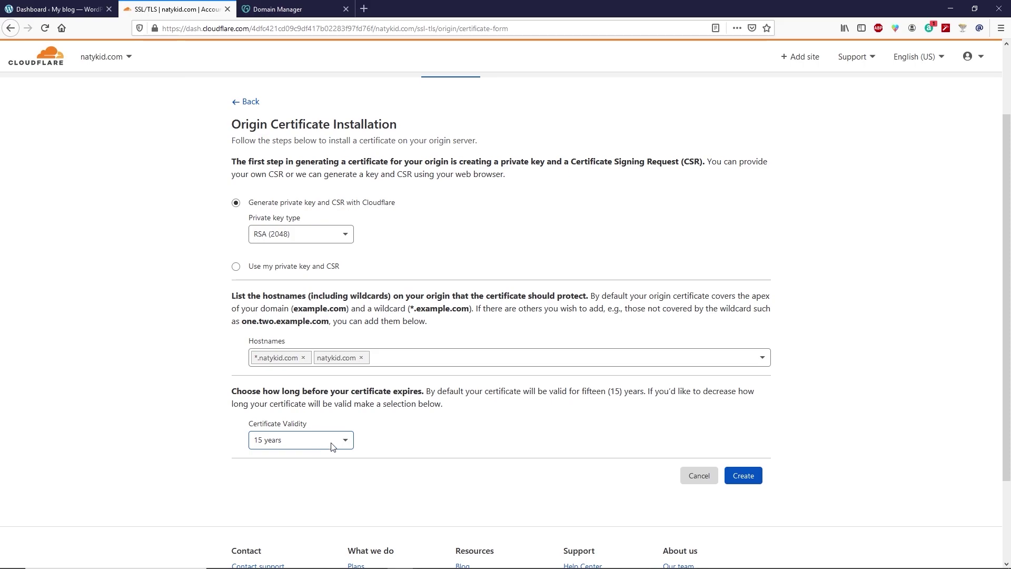
{"action": "left_click", "coordinate": [745, 482]}
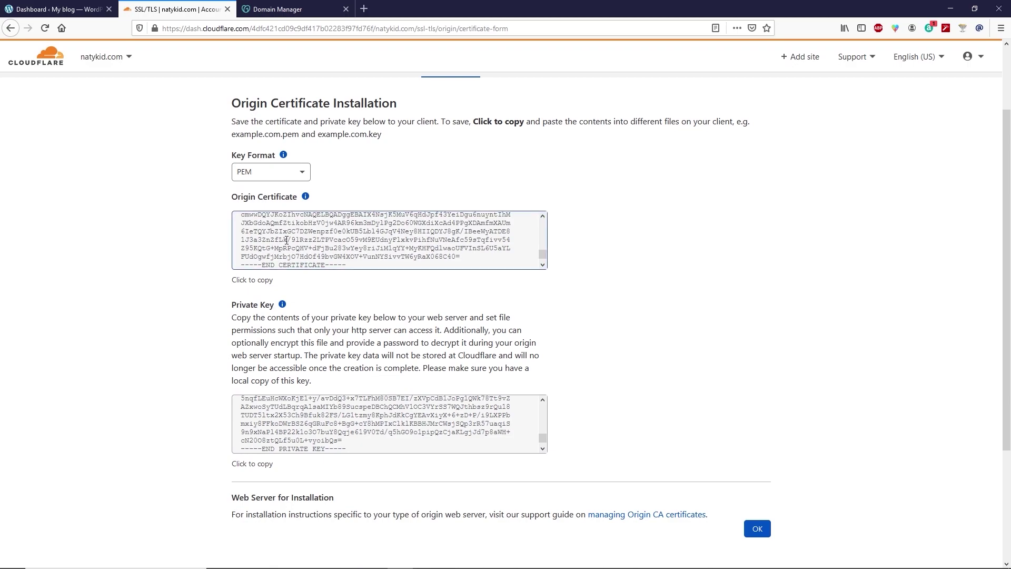
{"action": "left_click", "coordinate": [348, 236]}
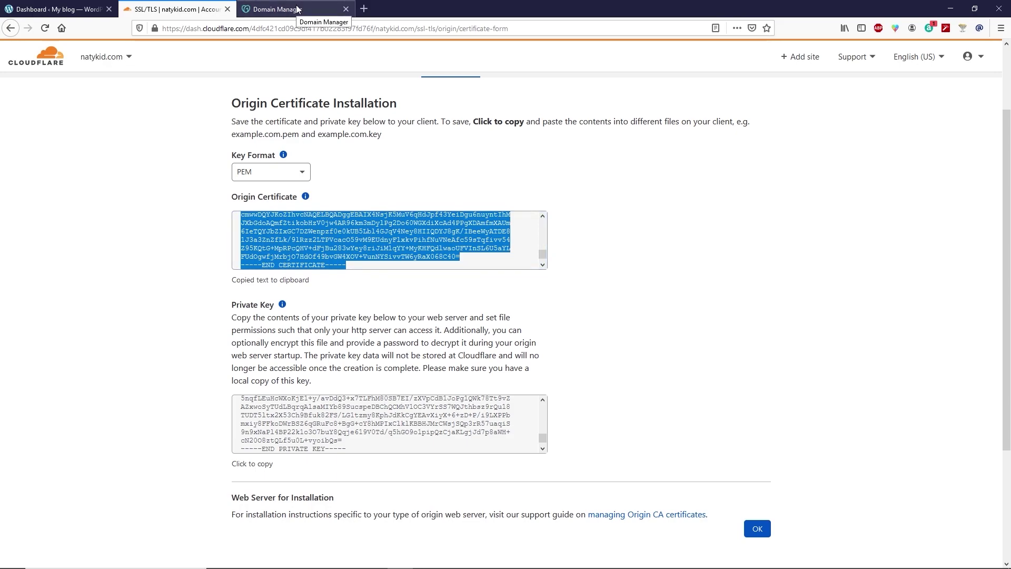
{"action": "left_click", "coordinate": [298, 9]}
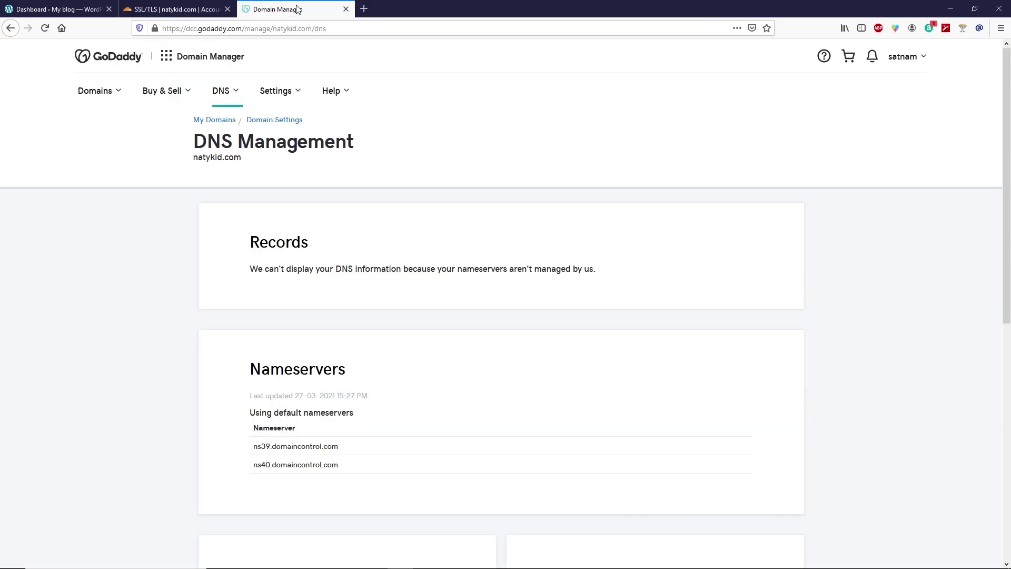
Go to My Products, manage the natykid.com Web Hosting plan, and open cPanel Admin.
{"action": "left_click", "coordinate": [926, 58]}
{"action": "left_click", "coordinate": [813, 160]}
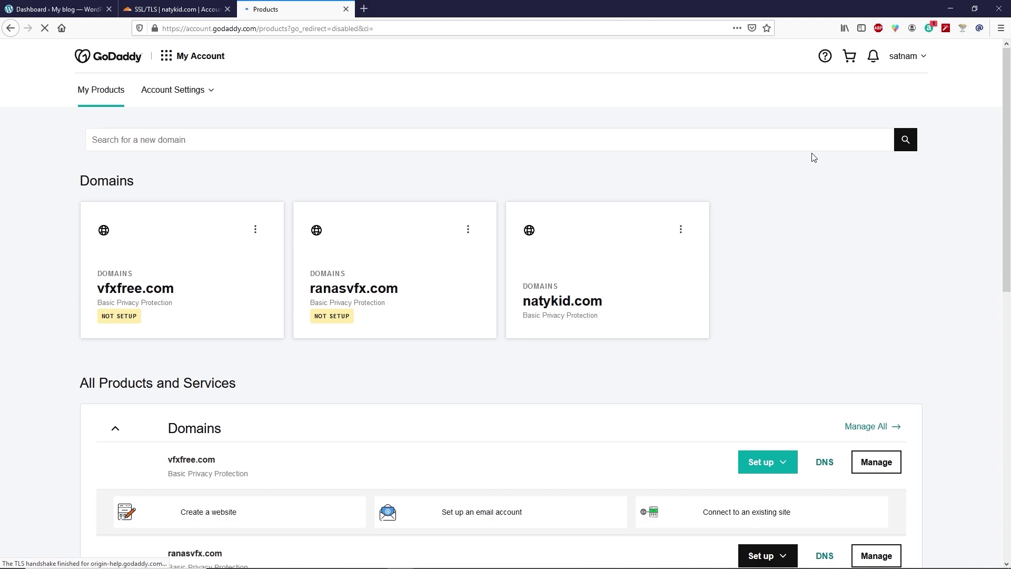
{"action": "scroll", "coordinate": [621, 185], "scroll_direction": "down", "scroll_amount": 8}
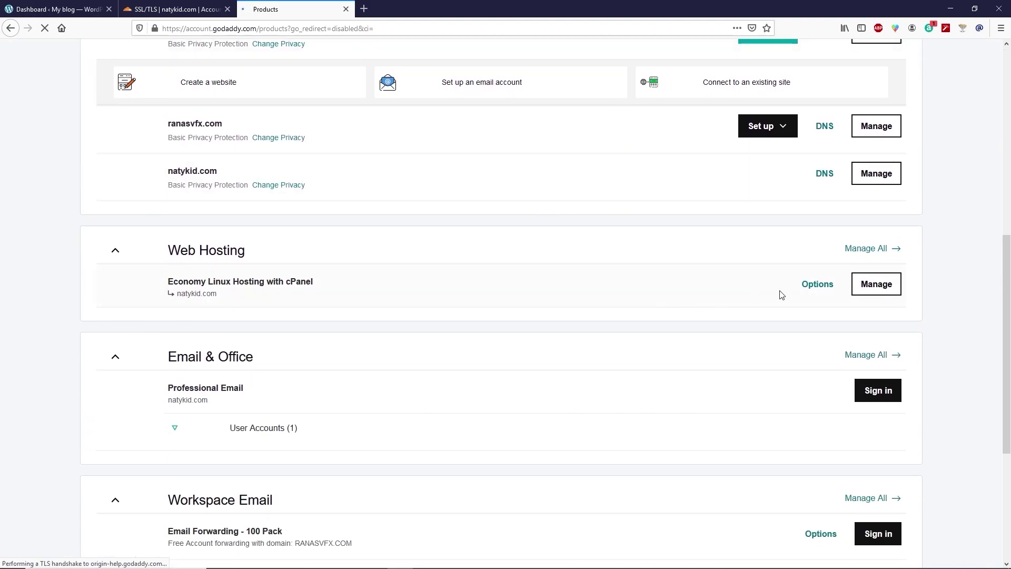
{"action": "left_click", "coordinate": [884, 289]}
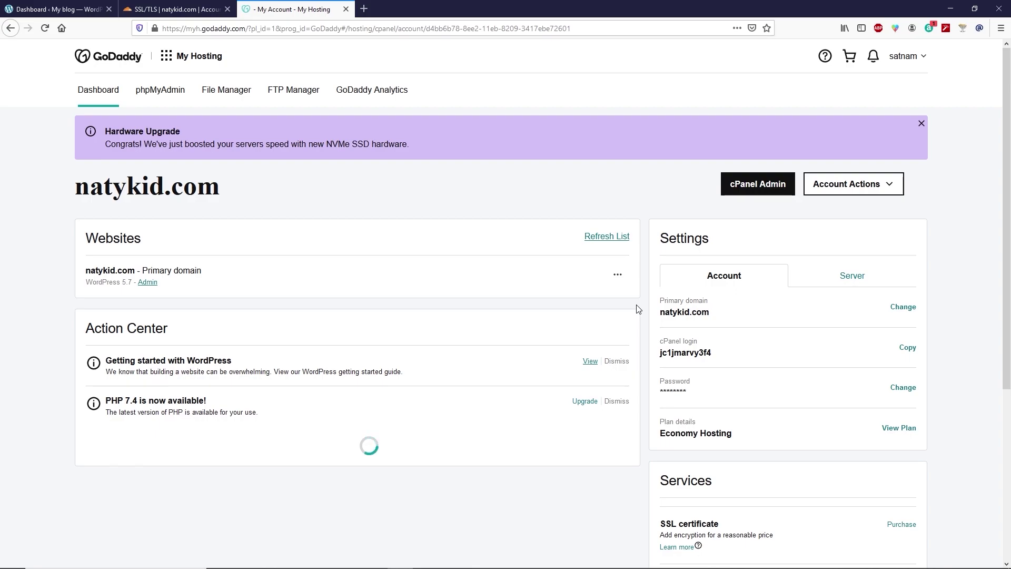
{"action": "left_click", "coordinate": [758, 186]}
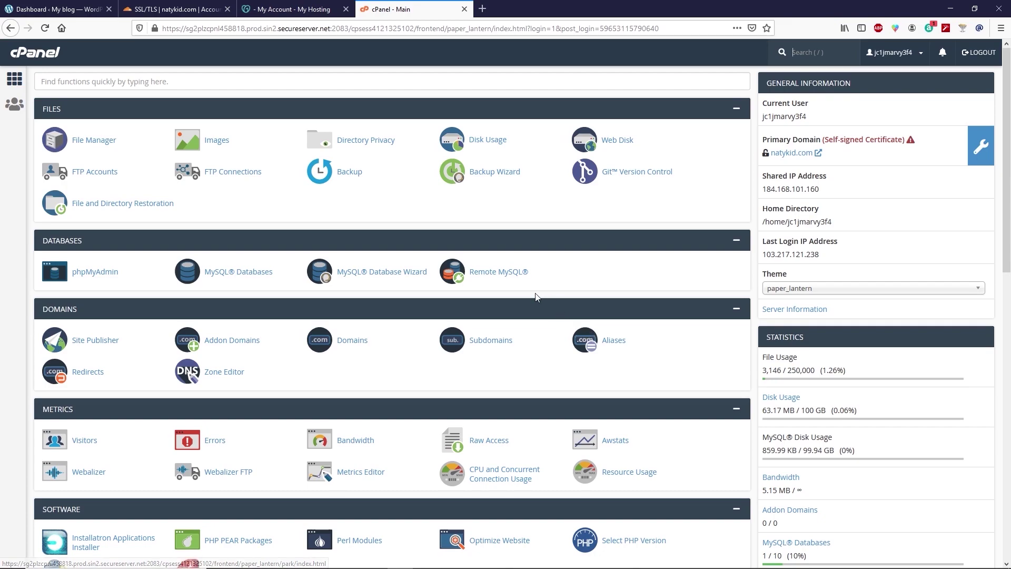
Go to SSL/TLS > Manage SSL sites and choose natykid.com as the domain for Install an SSL Website.
{"action": "scroll", "coordinate": [537, 297], "scroll_direction": "down", "scroll_amount": 3}
{"action": "scroll", "coordinate": [537, 298], "scroll_direction": "down", "scroll_amount": 3}
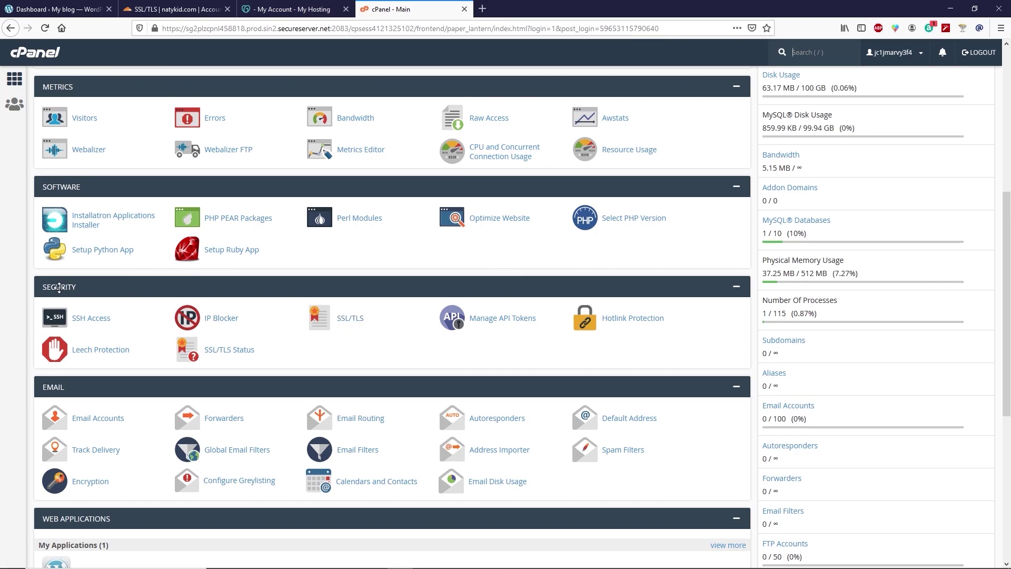
{"action": "left_click", "coordinate": [352, 316]}
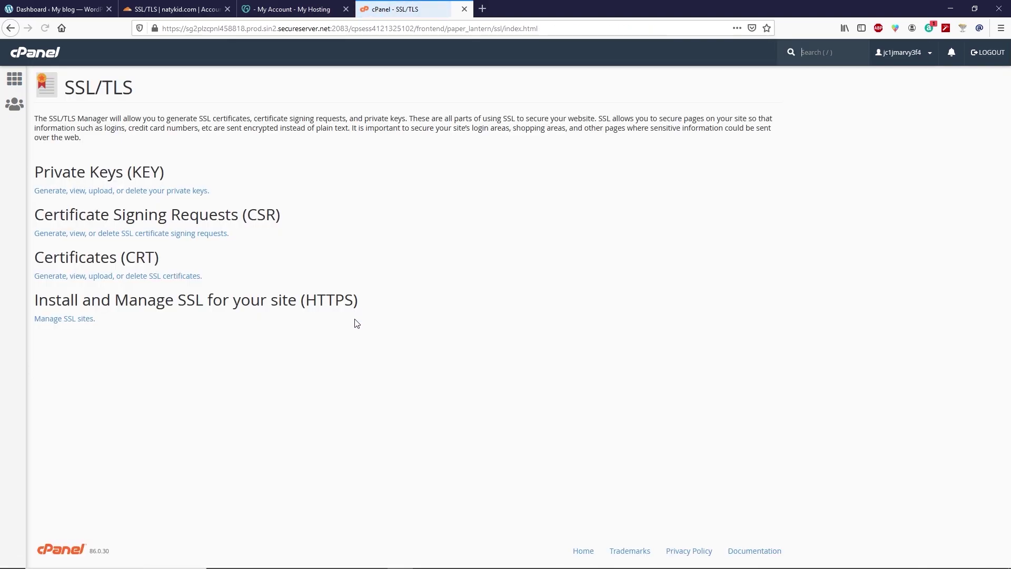
{"action": "left_click", "coordinate": [80, 319]}
{"action": "scroll", "coordinate": [38, 300], "scroll_direction": "down", "scroll_amount": 5}
{"action": "scroll", "coordinate": [38, 301], "scroll_direction": "down", "scroll_amount": 3}
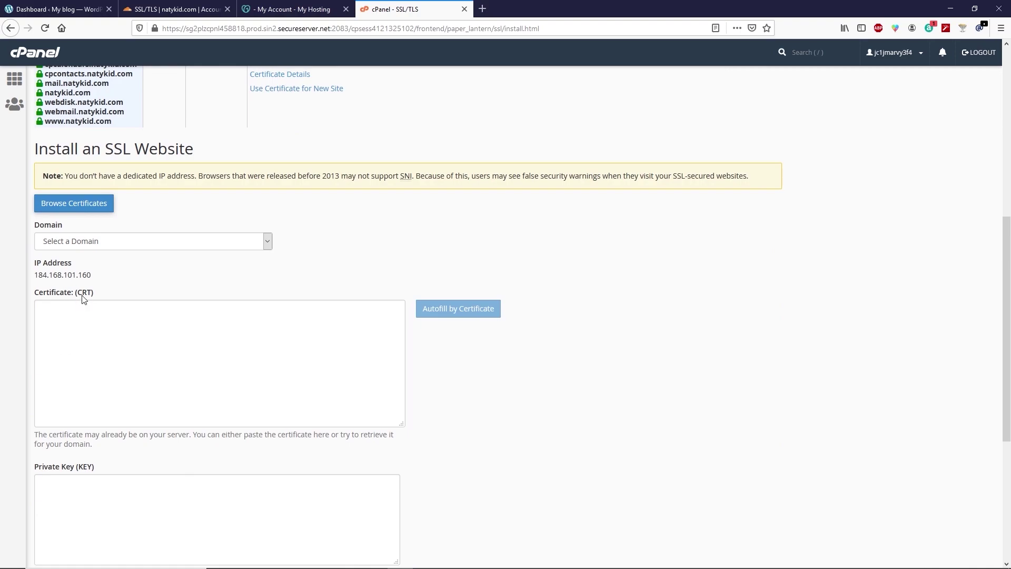
{"action": "left_click", "coordinate": [72, 245]}
Choose natykid.com and paste the Cloudflare origin certificate into the Certificate (CRT) box.
{"action": "left_click", "coordinate": [67, 273]}
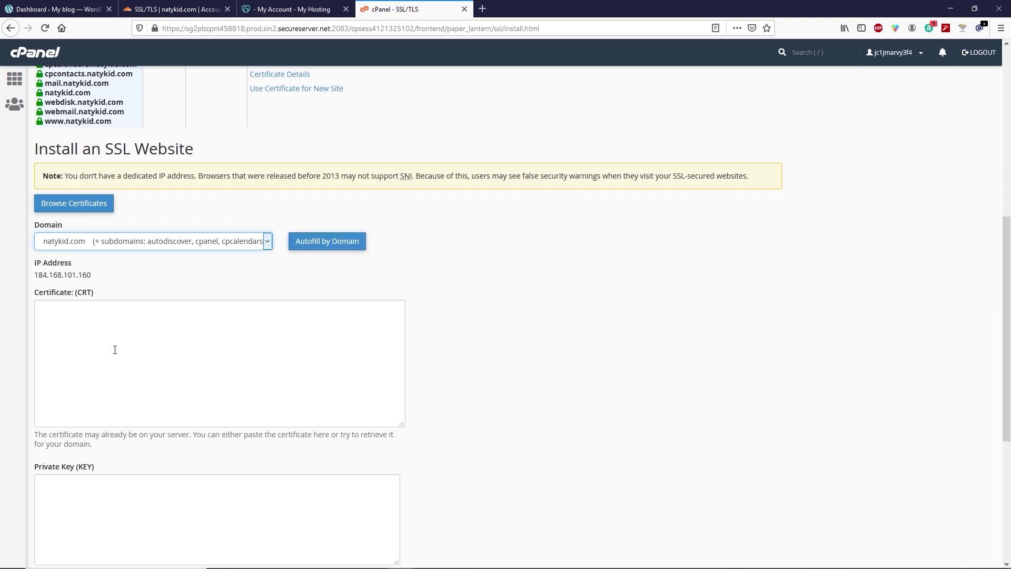
{"action": "left_click", "coordinate": [95, 345]}
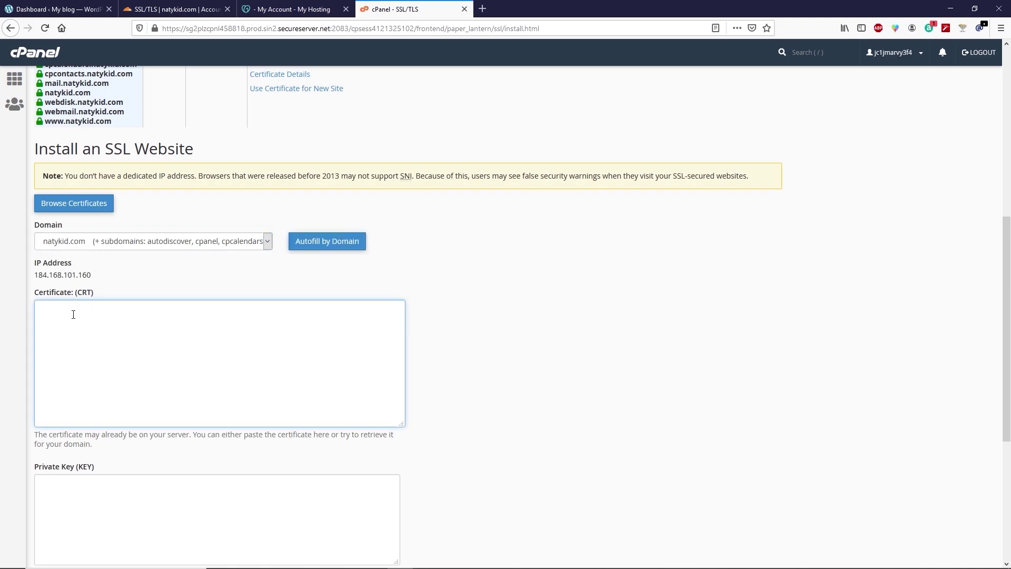
{"action": "left_click", "coordinate": [166, 7]}
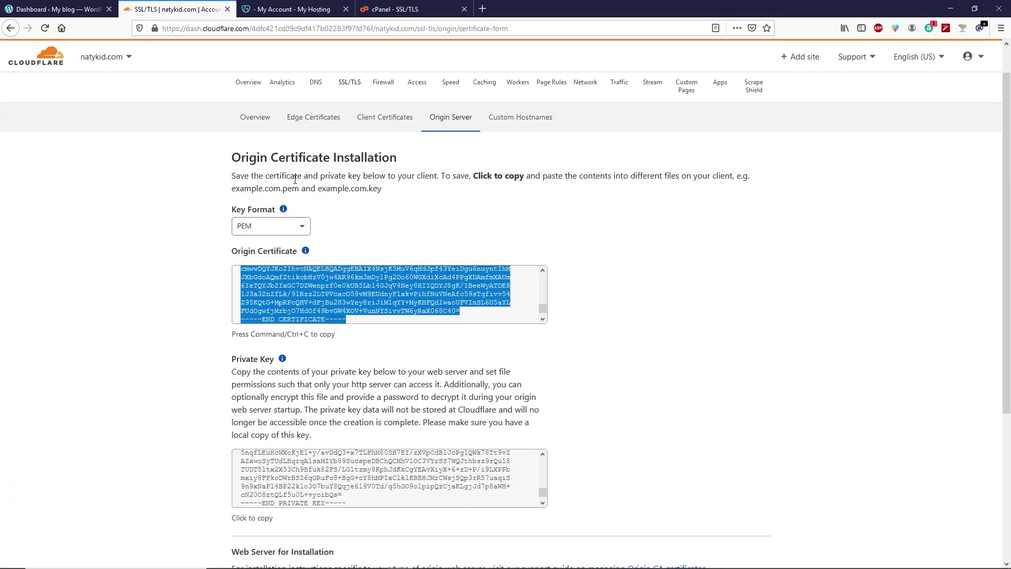
{"action": "right_click", "coordinate": [291, 305]}
{"action": "left_click", "coordinate": [316, 348]}
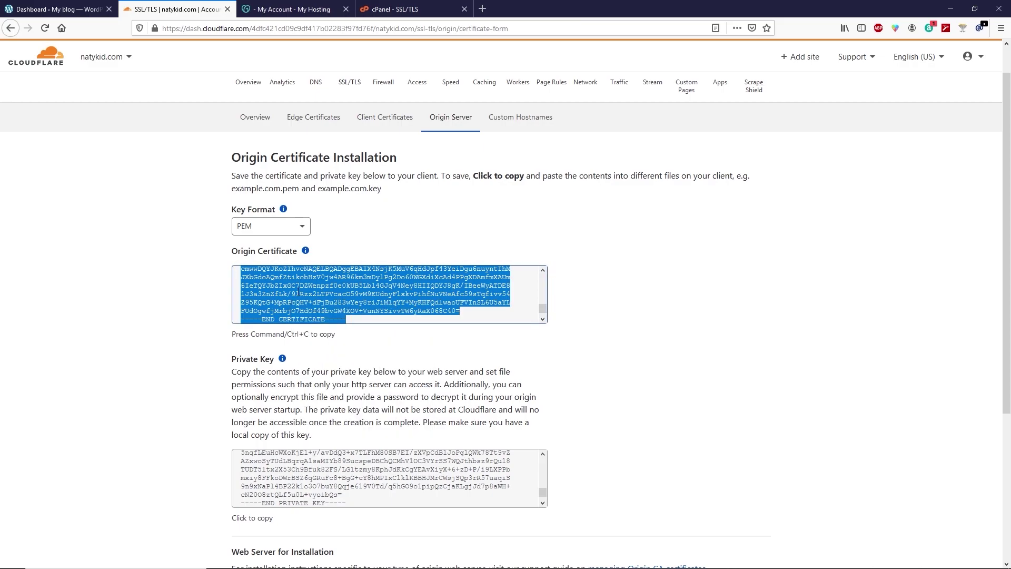
{"action": "left_click", "coordinate": [395, 9]}
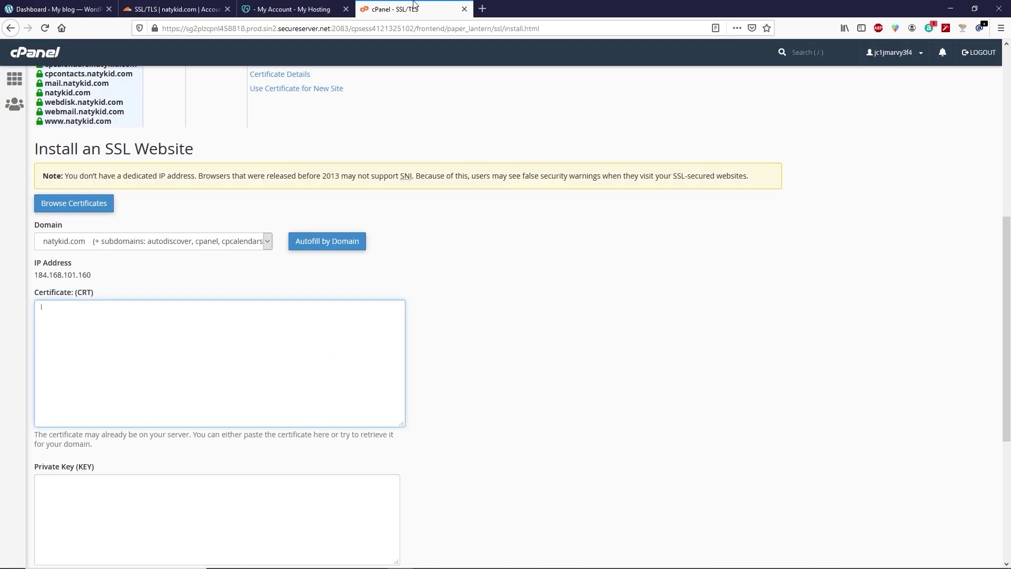
{"action": "key", "text": "ctrl+v"}
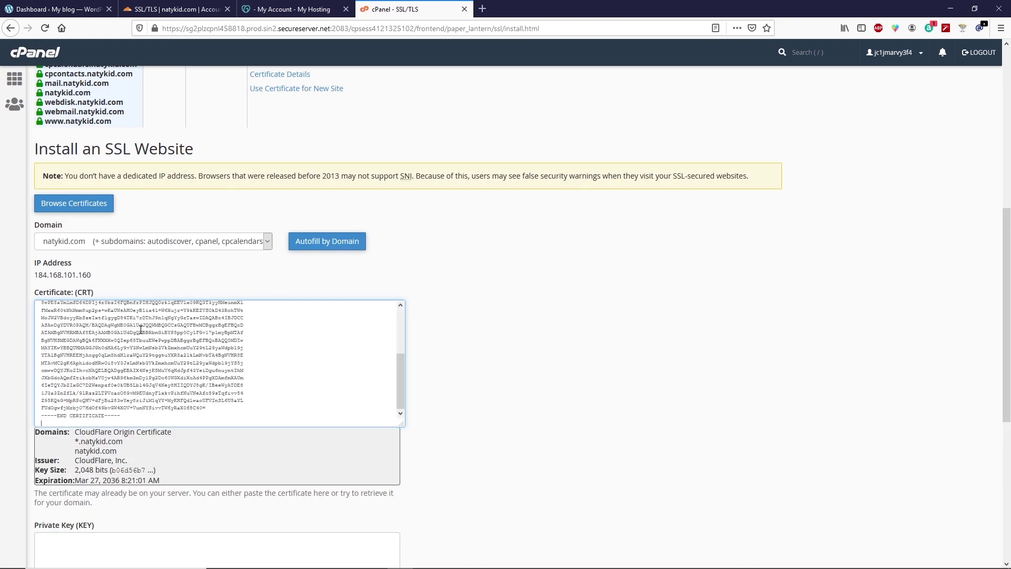
Paste the matching Cloudflare private key into the Private Key (KEY) box.
{"action": "scroll", "coordinate": [141, 329], "scroll_direction": "down", "scroll_amount": 5}
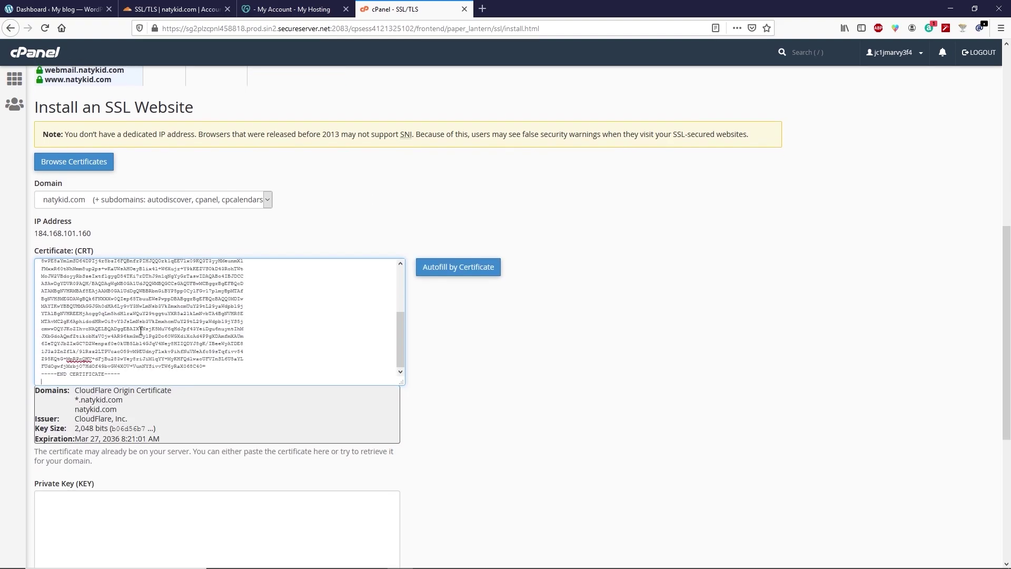
{"action": "left_click", "coordinate": [103, 294]}
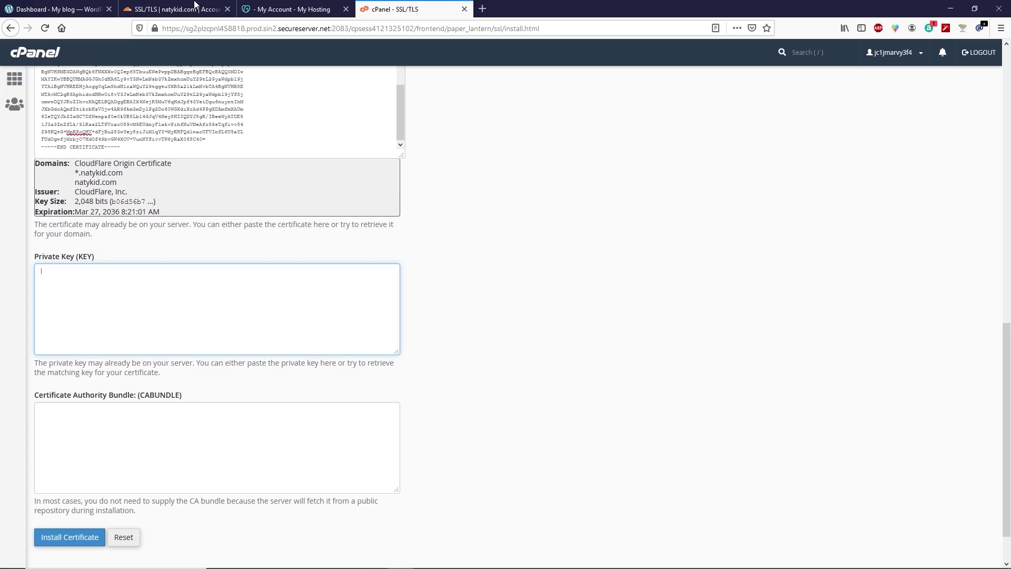
{"action": "left_click", "coordinate": [177, 9]}
{"action": "scroll", "coordinate": [284, 344], "scroll_direction": "down", "scroll_amount": 2}
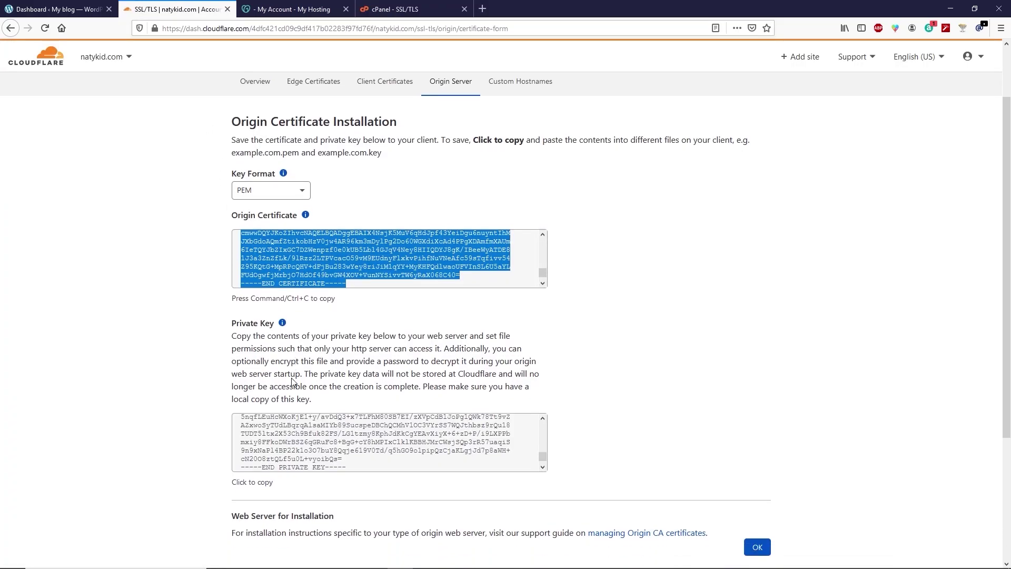
{"action": "left_click", "coordinate": [276, 392]}
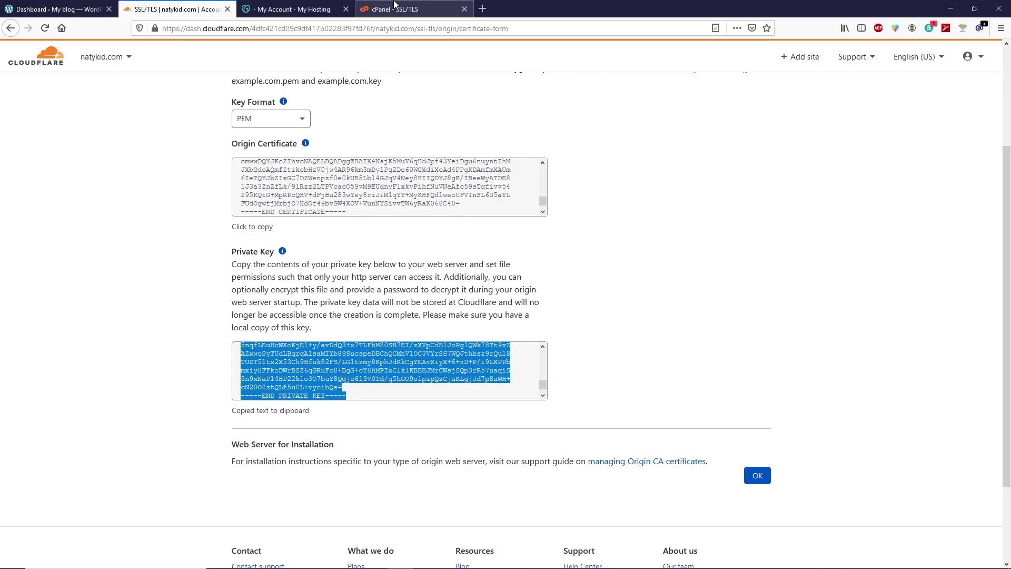
{"action": "left_click", "coordinate": [394, 7]}
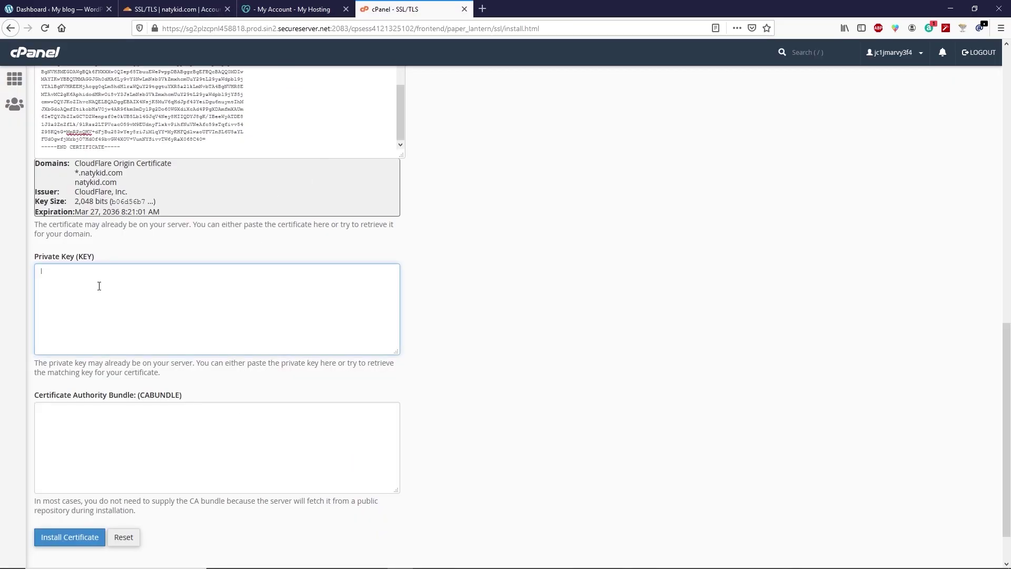
{"action": "key", "text": "ctrl+v"}
{"action": "scroll", "coordinate": [123, 341], "scroll_direction": "down", "scroll_amount": 2}
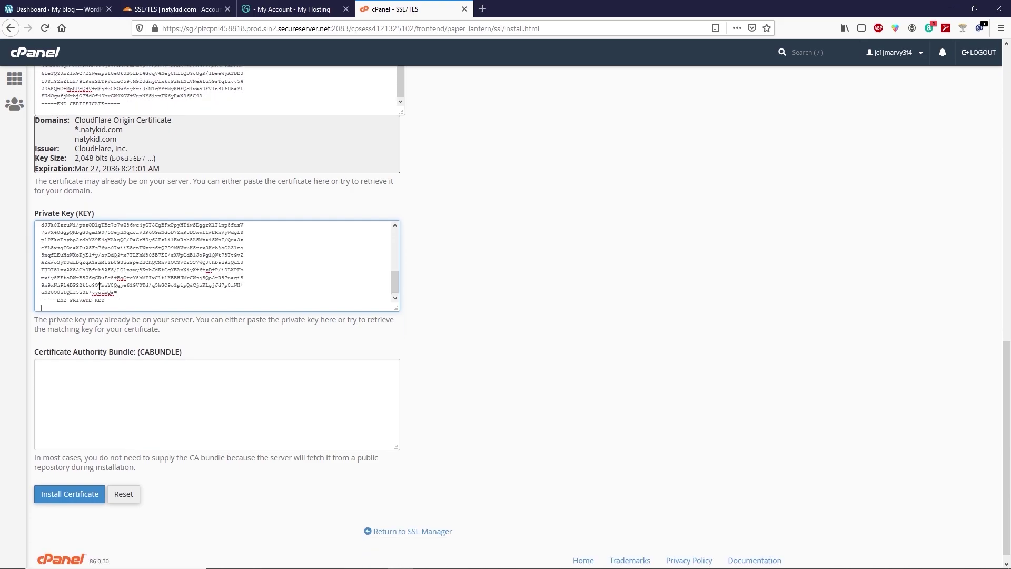
{"action": "left_click", "coordinate": [67, 364]}
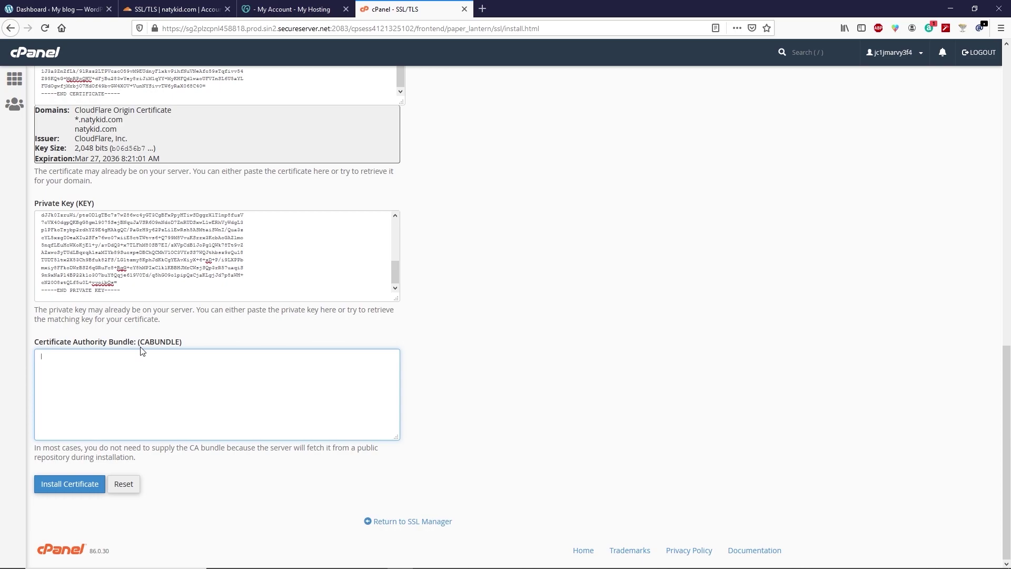
{"action": "left_click", "coordinate": [483, 10]}
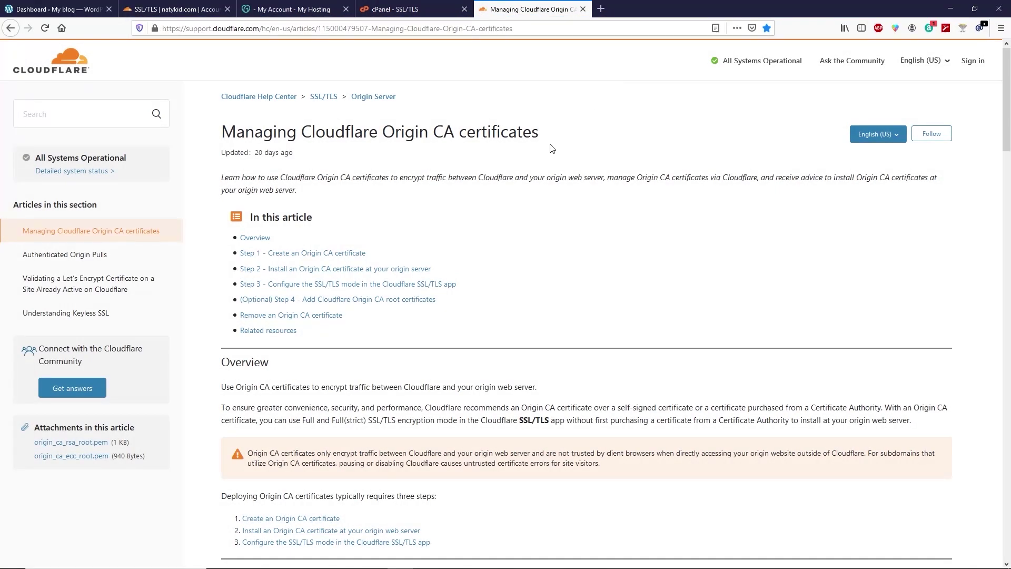
Expand Cloudflare Origin CA — RSA Root in the support article and copy its certificate text.
{"action": "scroll", "coordinate": [536, 177], "scroll_direction": "down", "scroll_amount": 3}
{"action": "scroll", "coordinate": [536, 177], "scroll_direction": "down", "scroll_amount": 15}
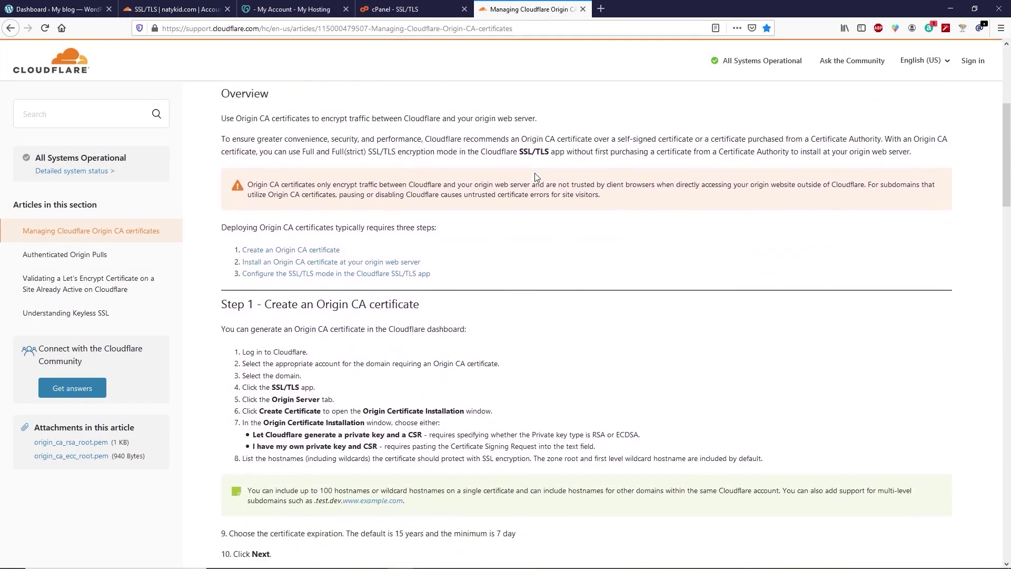
{"action": "scroll", "coordinate": [533, 178], "scroll_direction": "down", "scroll_amount": 5}
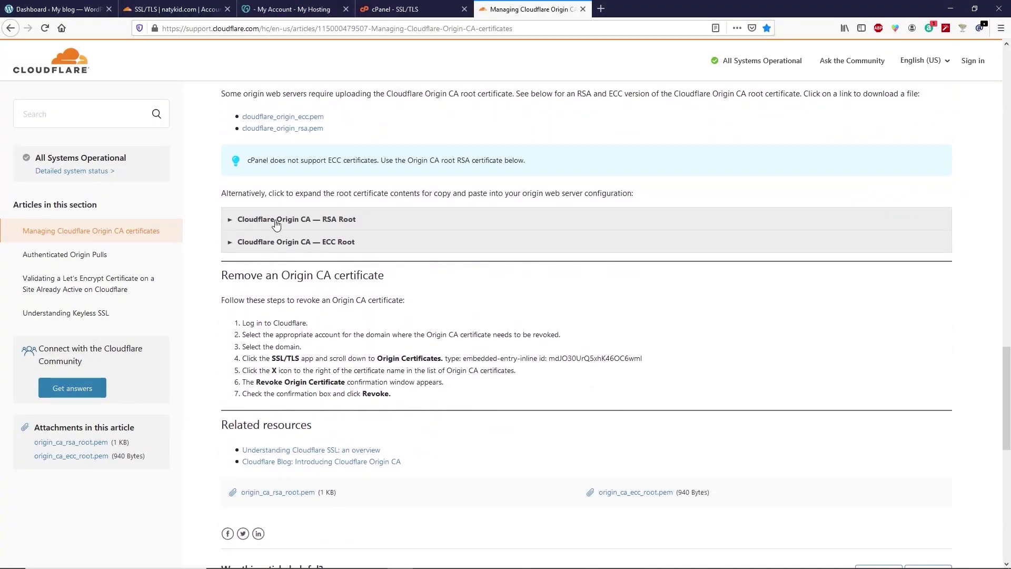
{"action": "left_click", "coordinate": [355, 223]}
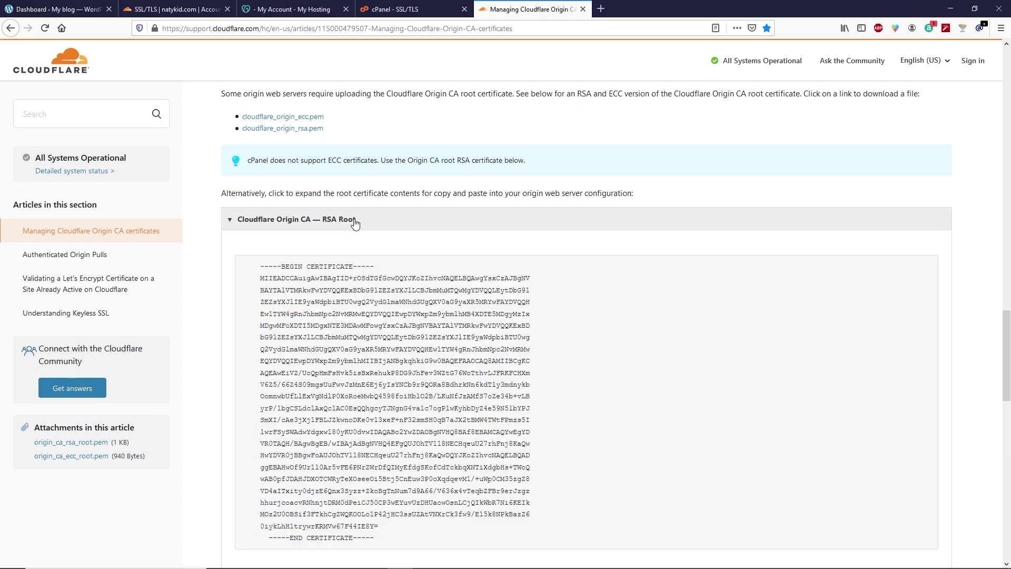
{"action": "scroll", "coordinate": [355, 224], "scroll_direction": "down", "scroll_amount": 2}
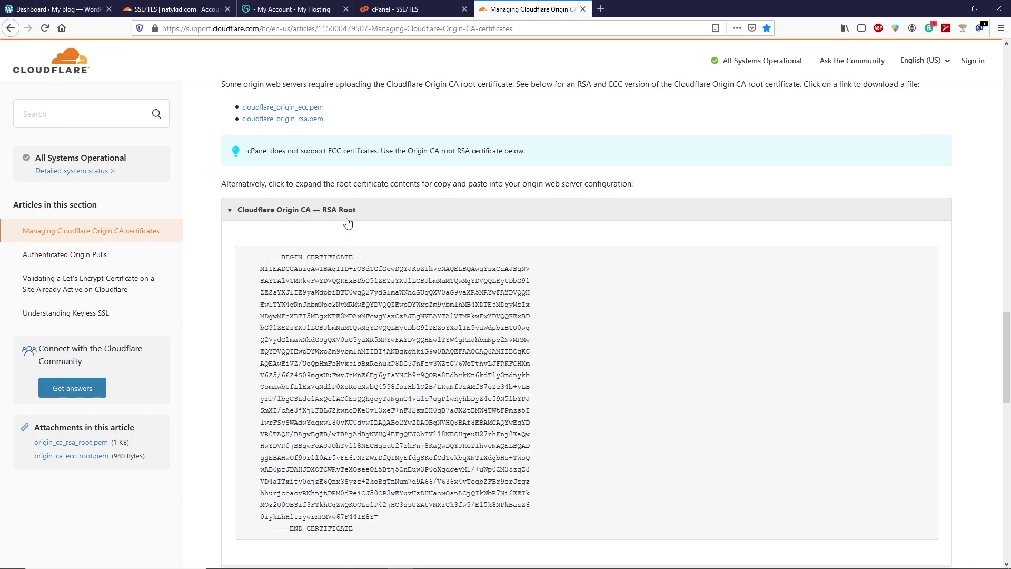
{"action": "left_click_drag", "start_coordinate": [384, 433], "coordinate": [256, 156]}
{"action": "right_click", "coordinate": [277, 154]}
{"action": "left_click", "coordinate": [292, 163]}
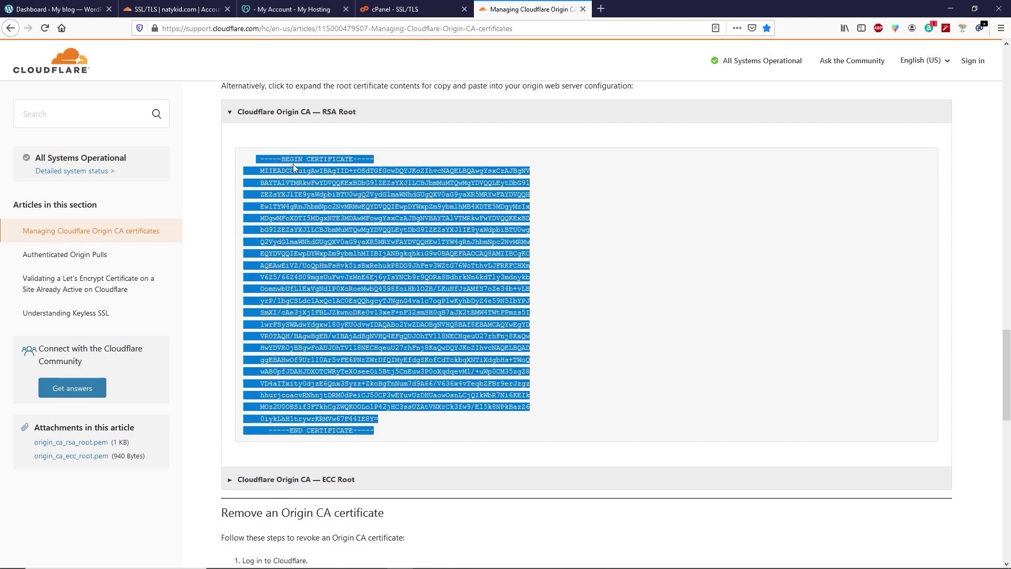
{"action": "left_click", "coordinate": [401, 10]}
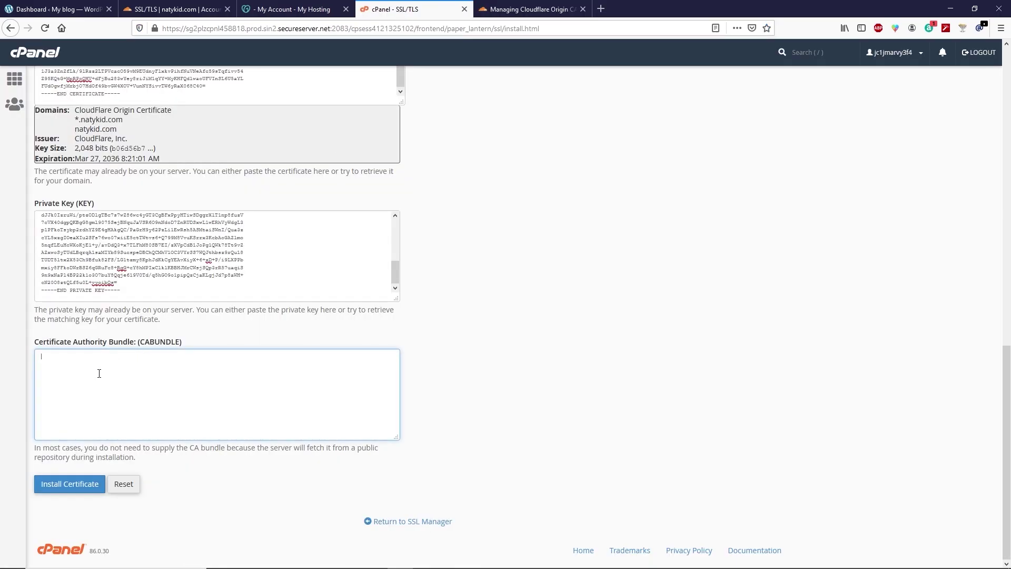
Paste the RSA root into CABUNDLE, install the natykid.com certificate and confirm the success dialog.
{"action": "key", "text": "ctrl+v"}
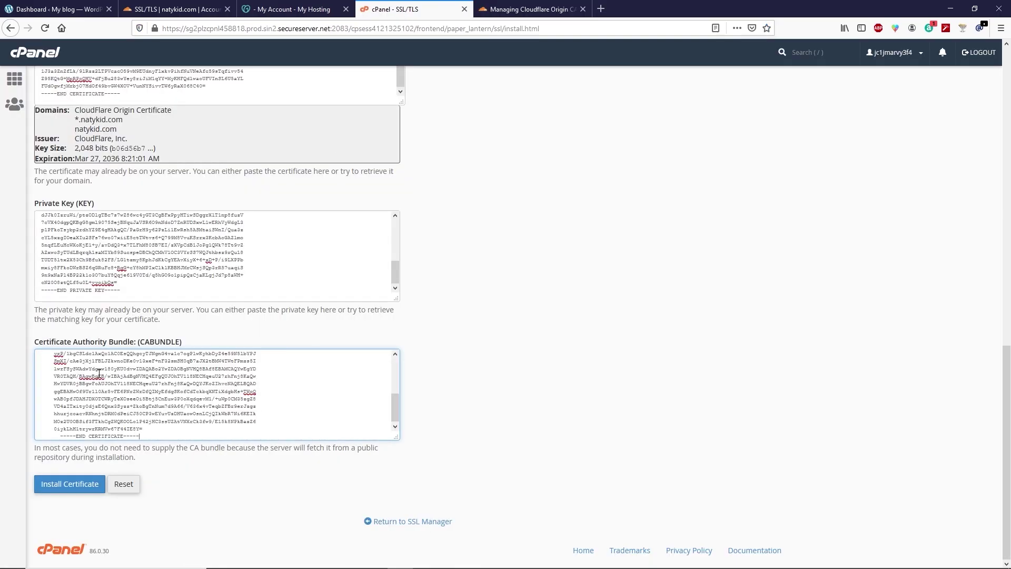
{"action": "left_click", "coordinate": [67, 483]}
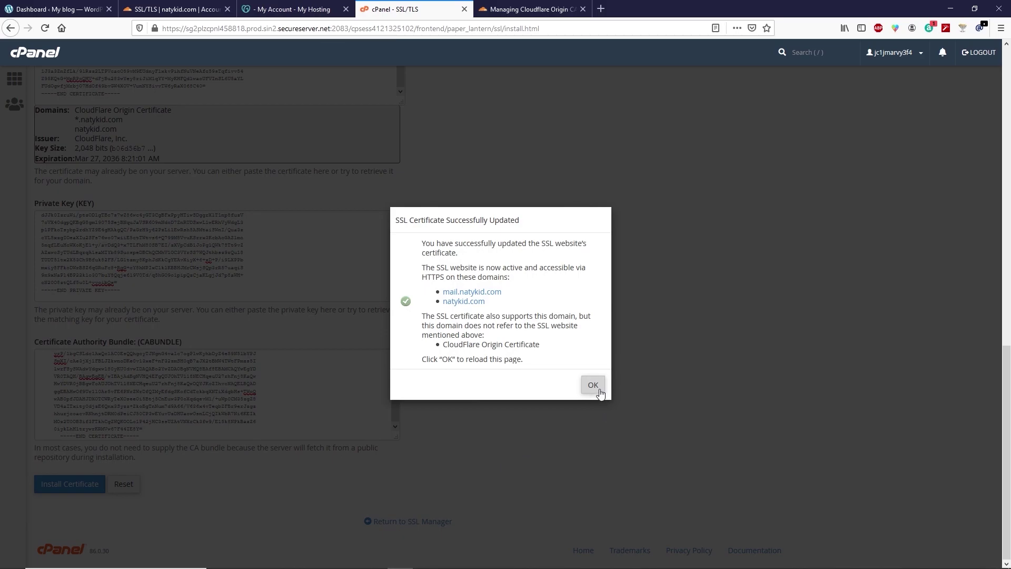
{"action": "left_click", "coordinate": [598, 391]}
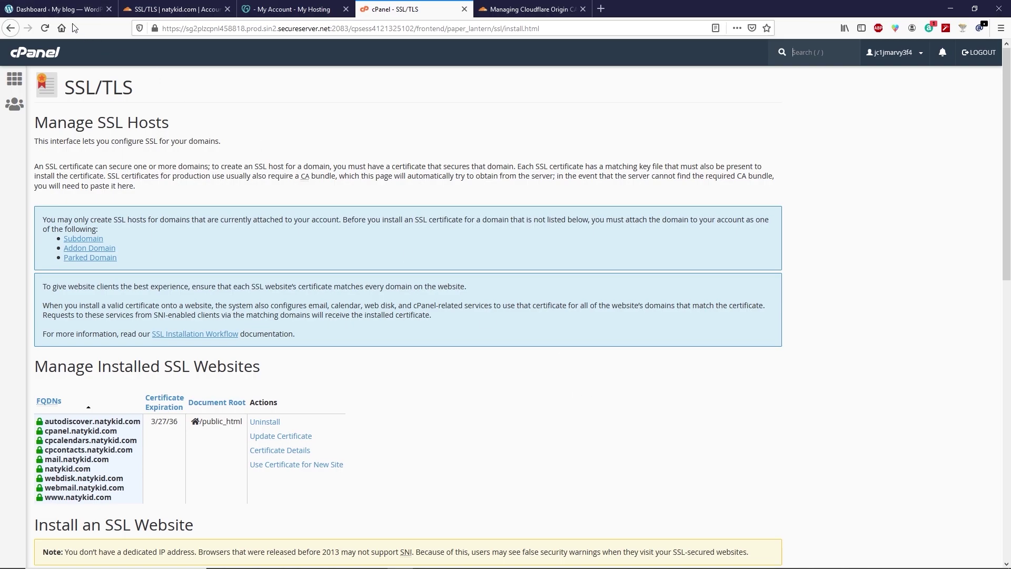
{"action": "left_click", "coordinate": [60, 10]}
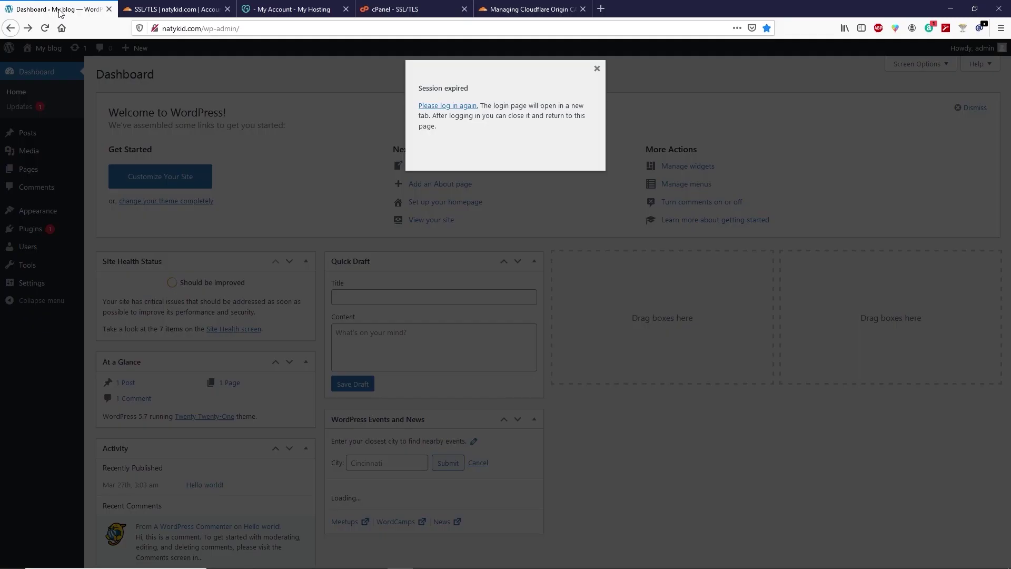
Reopen the WordPress login page and edit its wp-login.php address in the URL bar.
{"action": "left_click", "coordinate": [451, 106]}
{"action": "left_click", "coordinate": [160, 28]}
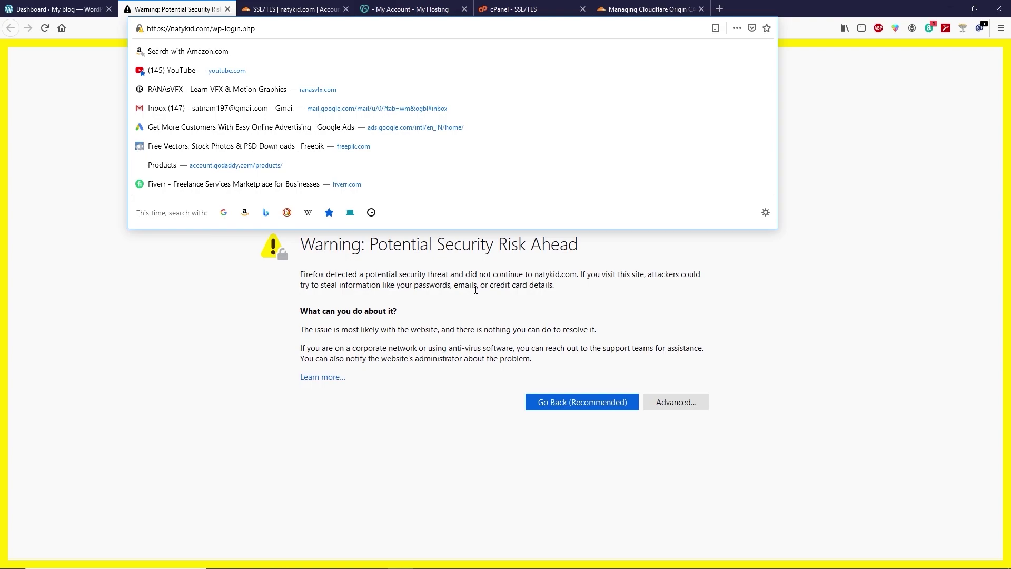
{"action": "key", "text": "Delete"}
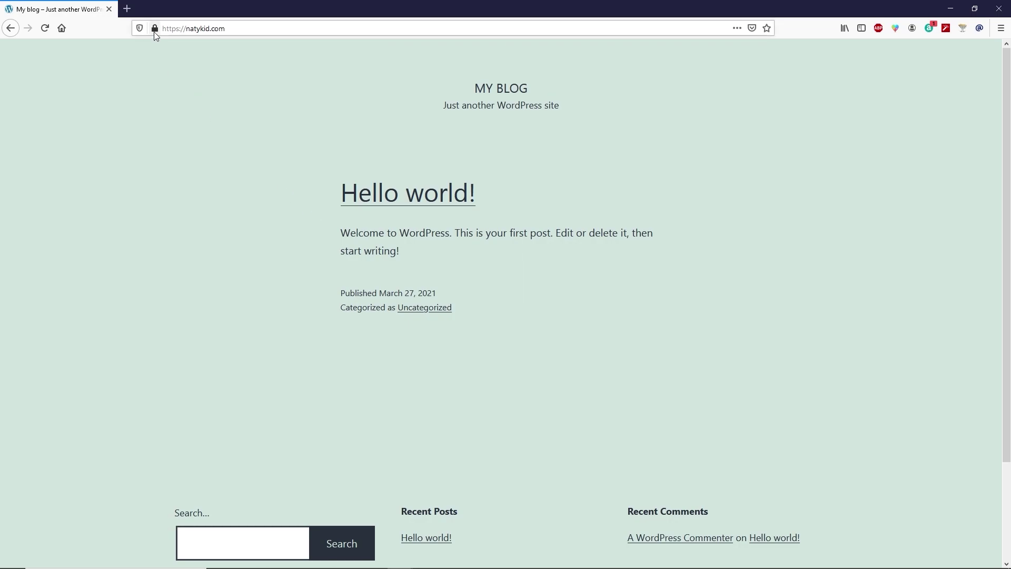
Reload the natykid.com home page and verify its connection security details.
{"action": "mouse_move", "coordinate": [154, 32]}
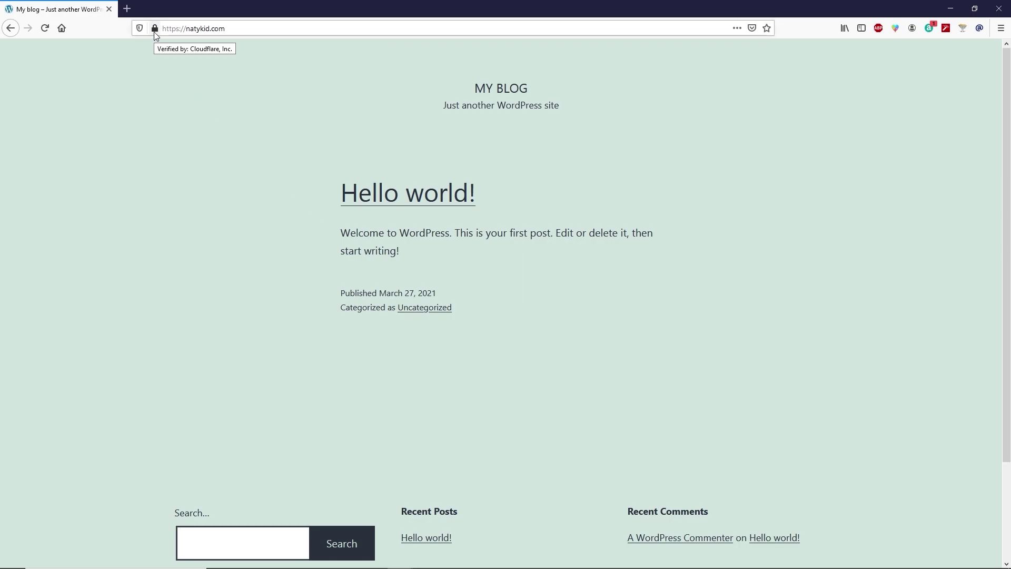
{"action": "left_click", "coordinate": [154, 31]}
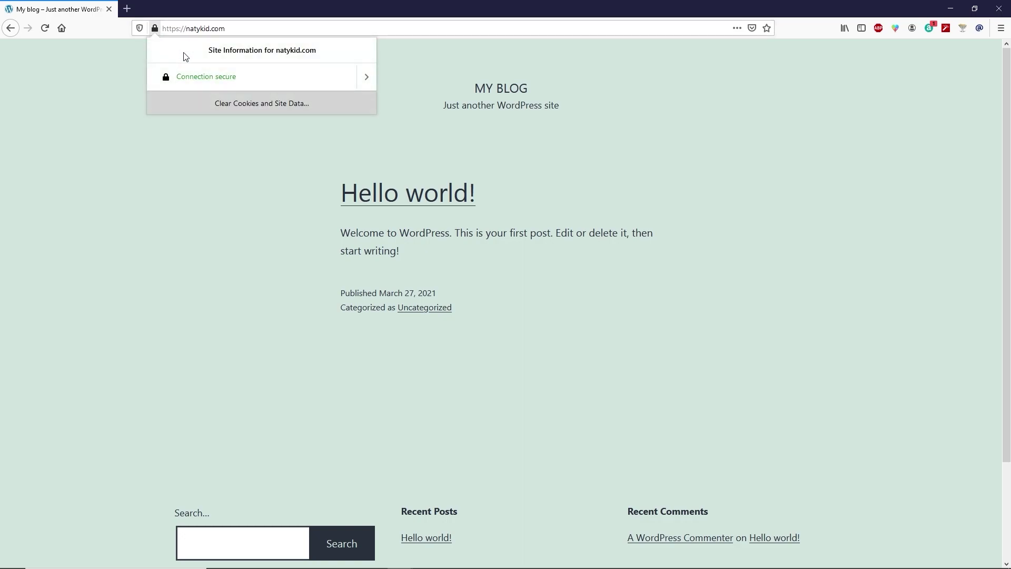
{"action": "left_click", "coordinate": [127, 51]}
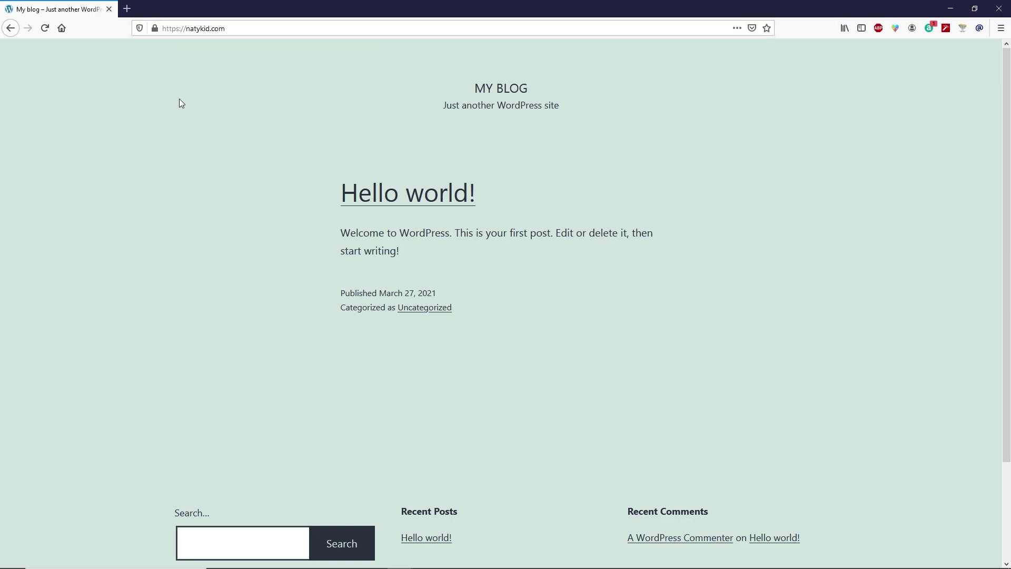
{"action": "left_click", "coordinate": [45, 30]}
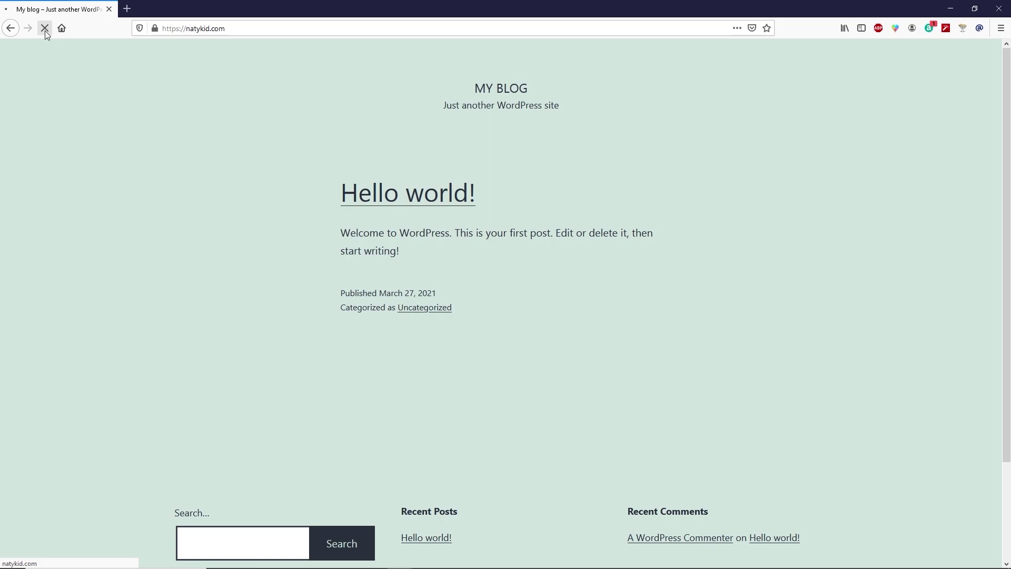
{"action": "left_click", "coordinate": [157, 30]}
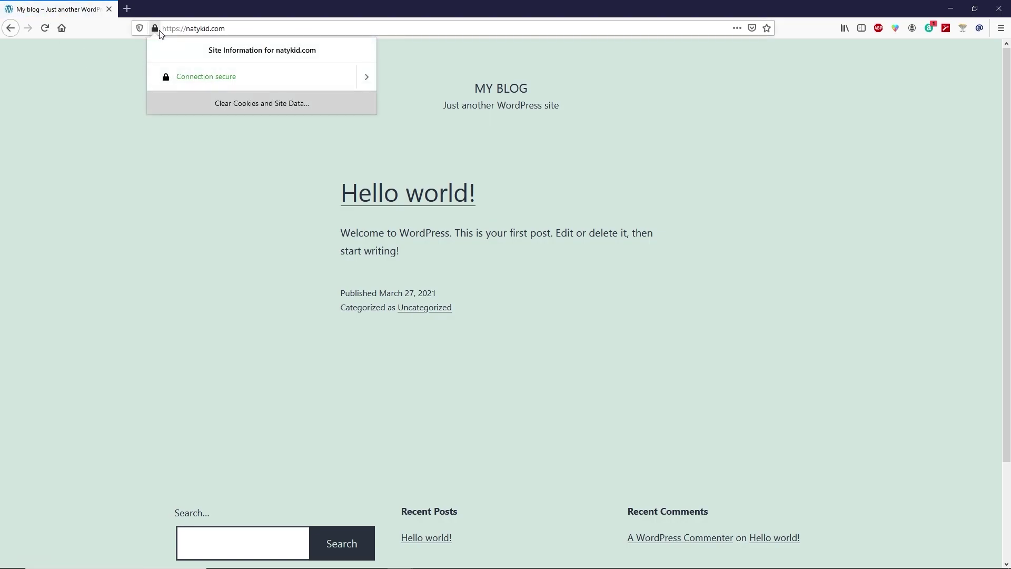
{"action": "left_click", "coordinate": [122, 72]}
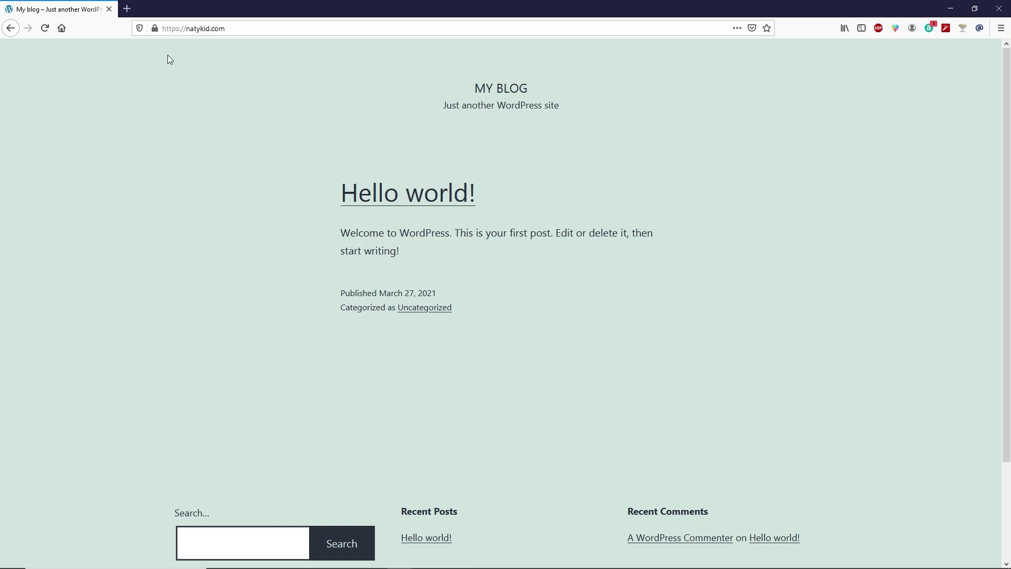
Append / to the site address and load it to reach the wp-admin area.
{"action": "left_click", "coordinate": [228, 28]}
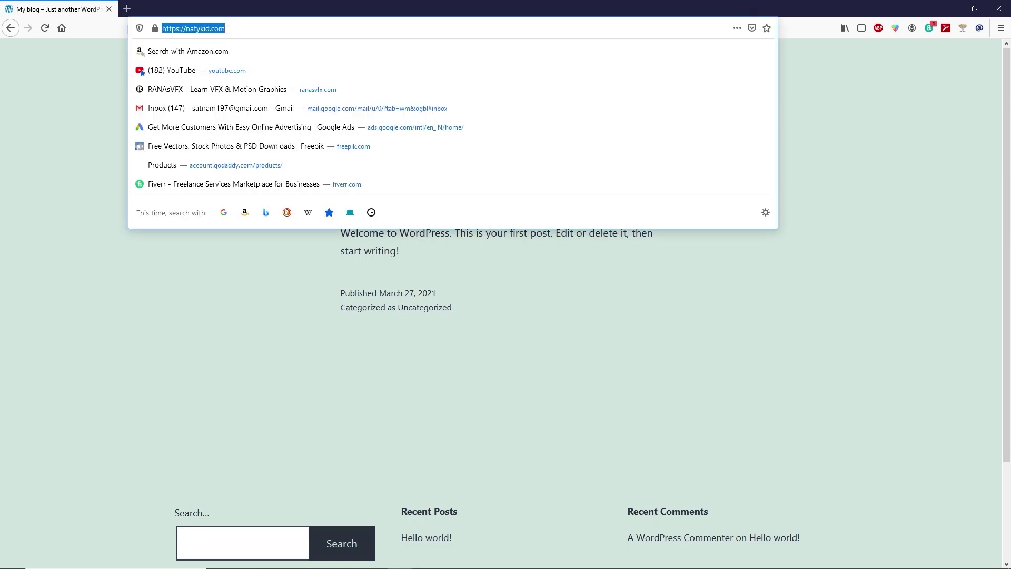
{"action": "left_click", "coordinate": [229, 29]}
{"action": "type", "text": "/"}
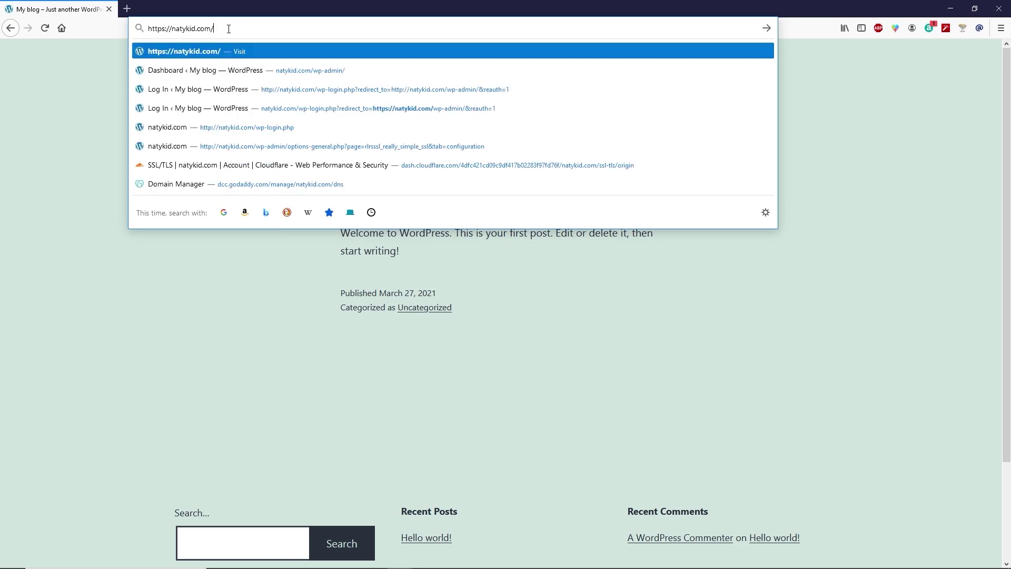
{"action": "key", "text": "Return"}
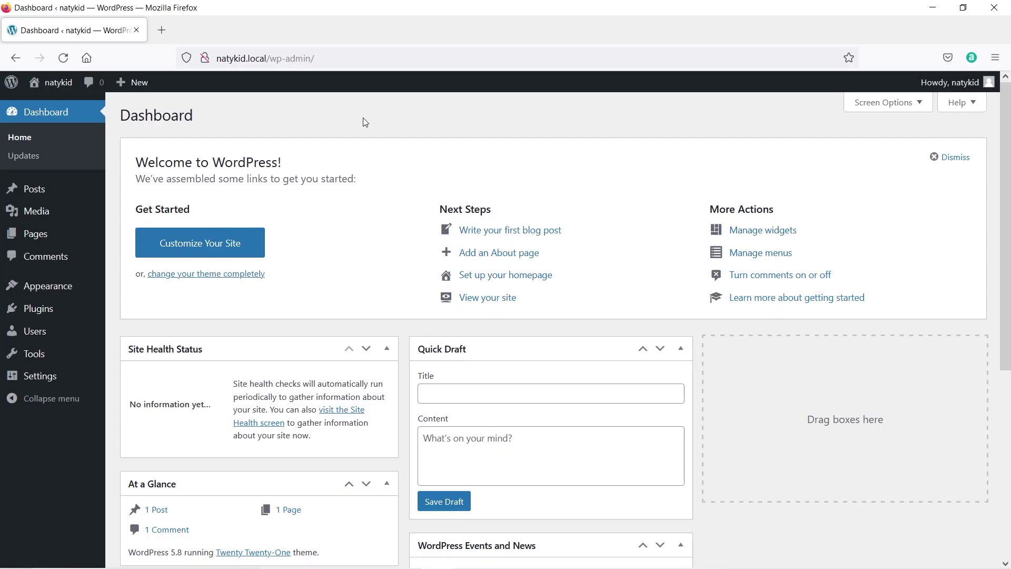
{"action": "left_click_drag", "start_coordinate": [264, 66], "coordinate": [217, 58]}
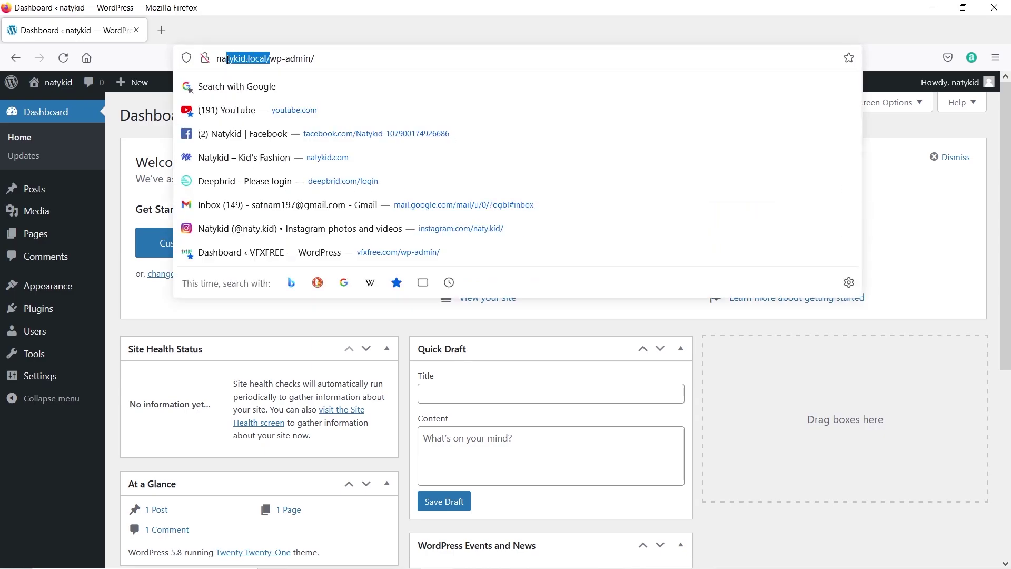
{"action": "left_click", "coordinate": [151, 114]}
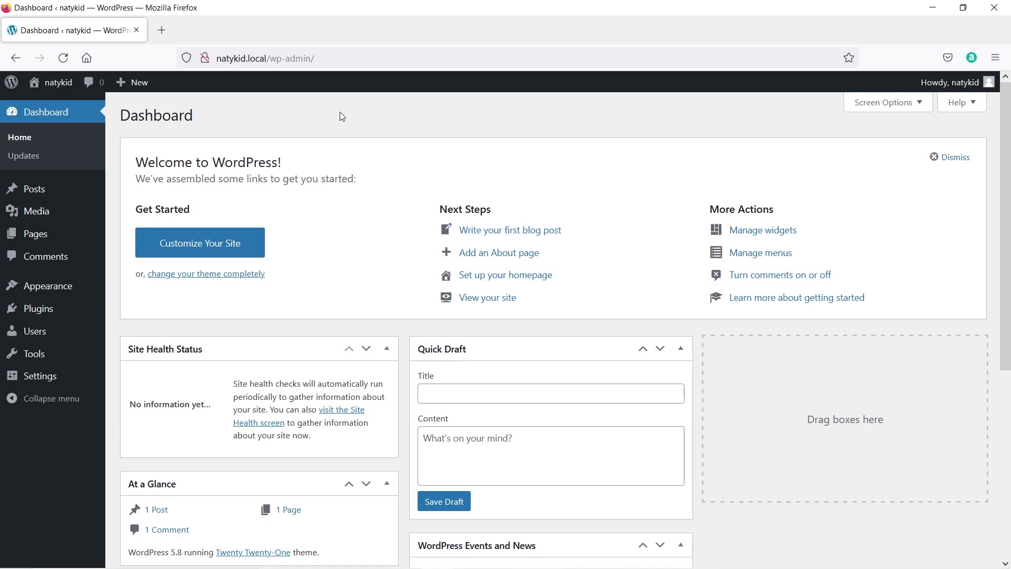
Search new themes for 'astra', then install and activate the Astra theme.
{"action": "mouse_move", "coordinate": [74, 285]}
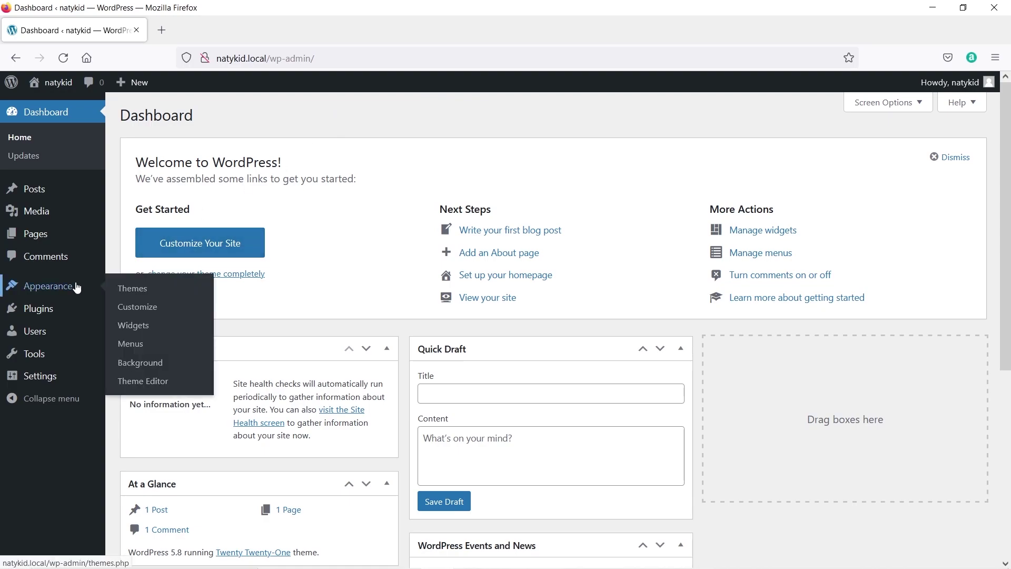
{"action": "left_click", "coordinate": [140, 288]}
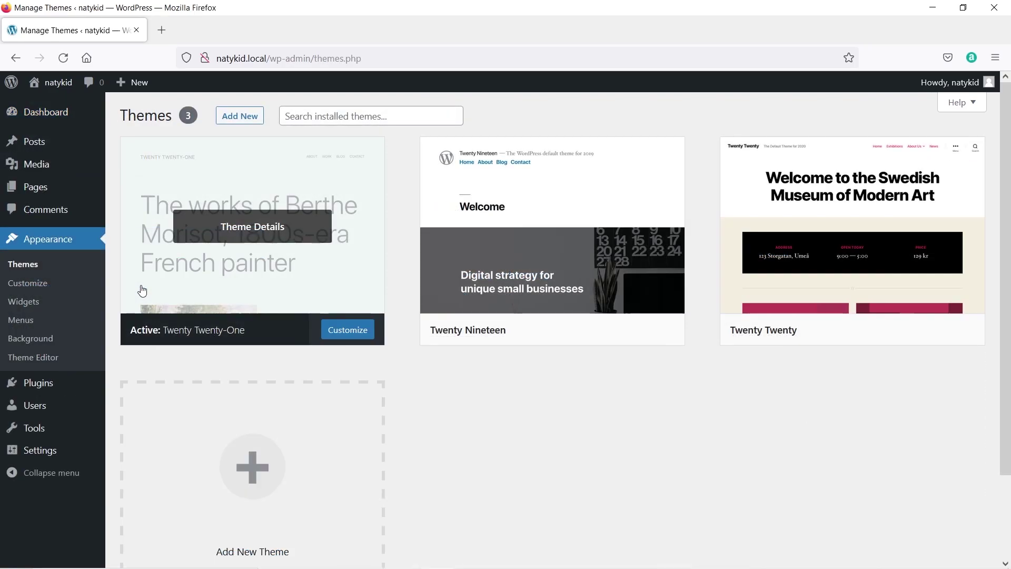
{"action": "left_click", "coordinate": [245, 122]}
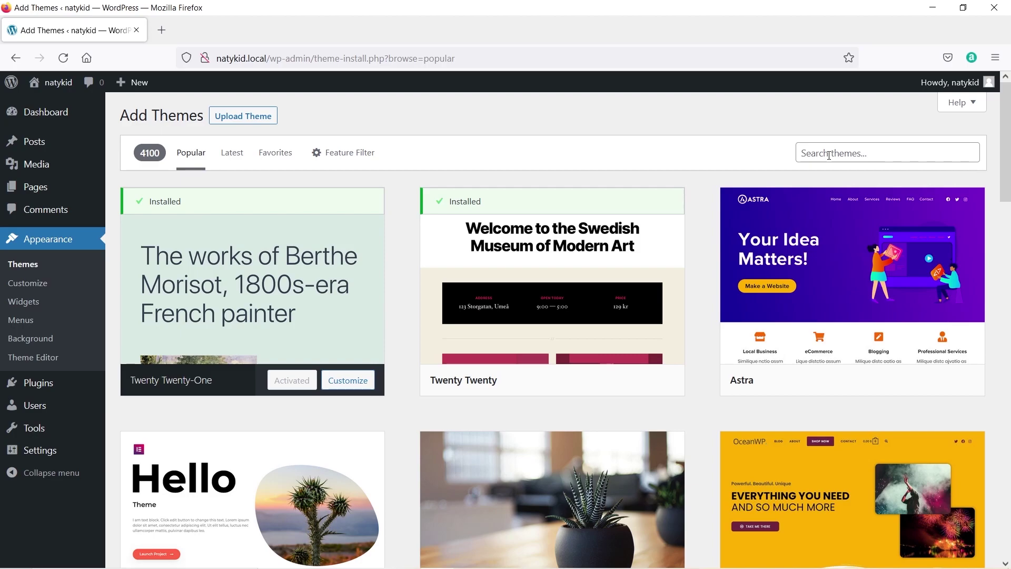
{"action": "left_click", "coordinate": [829, 155]}
{"action": "type", "text": "astra"}
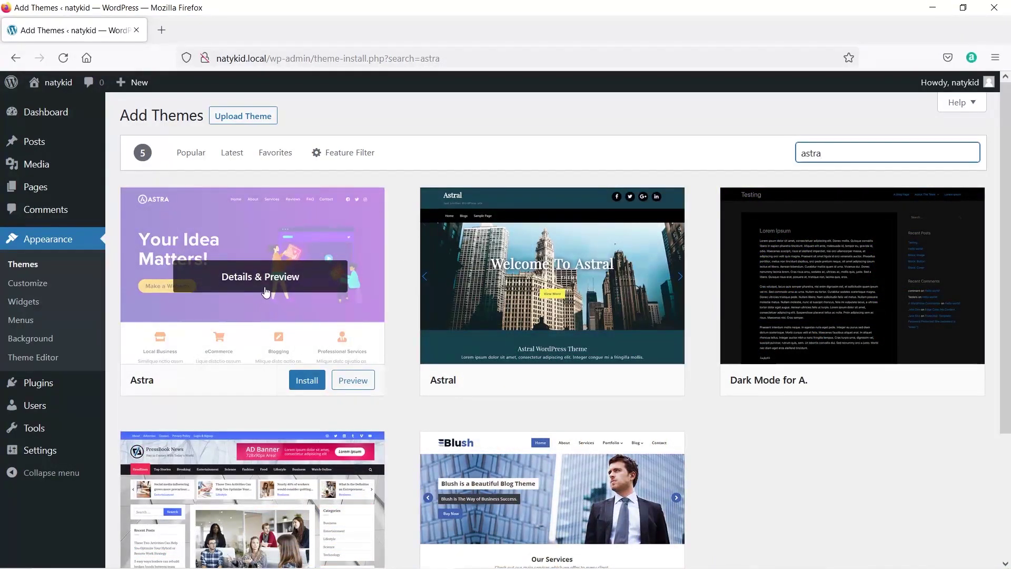
{"action": "left_click", "coordinate": [266, 292]}
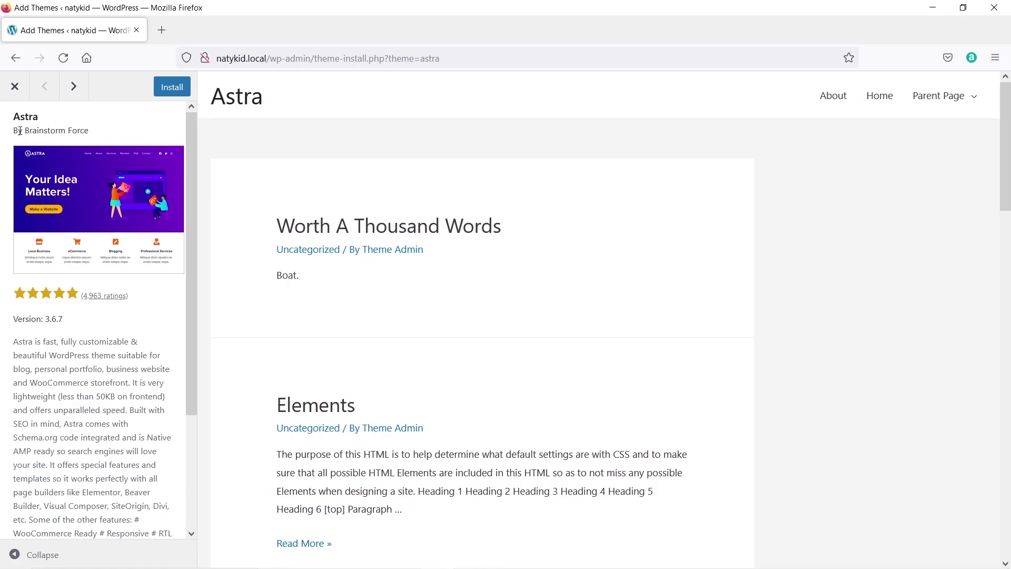
{"action": "left_click_drag", "start_coordinate": [95, 131], "coordinate": [24, 131]}
{"action": "left_click", "coordinate": [165, 101]}
{"action": "left_click", "coordinate": [169, 97]}
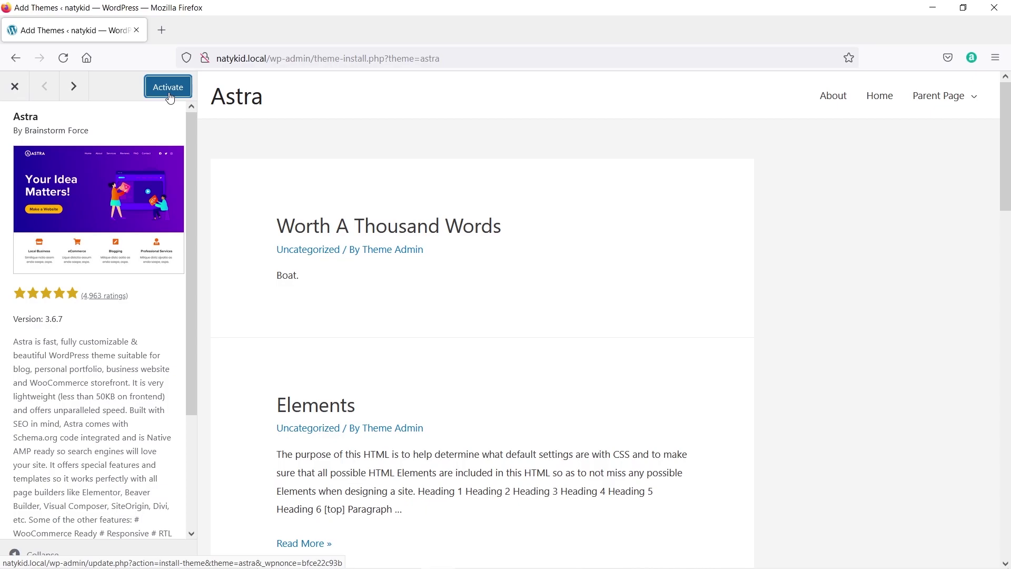
{"action": "left_click", "coordinate": [168, 87]}
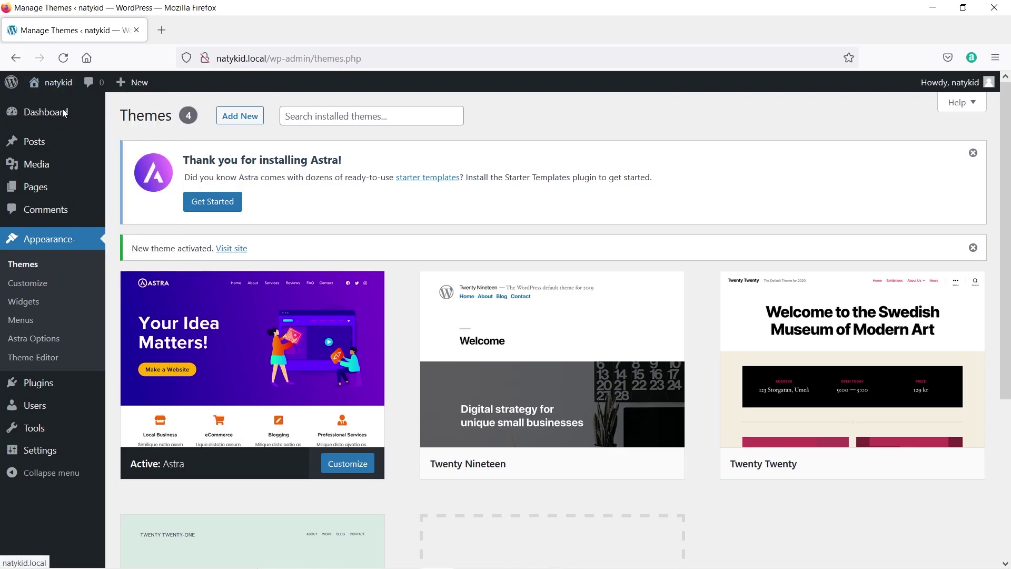
Preview the live site with Astra in a new tab, then close it.
{"action": "middle_click", "coordinate": [58, 82]}
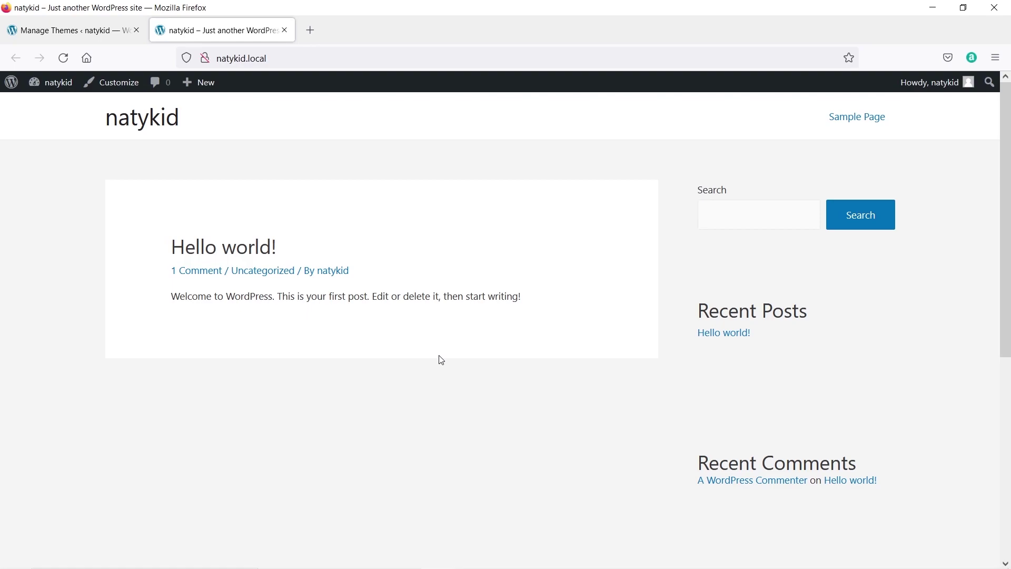
{"action": "scroll", "coordinate": [441, 360], "scroll_direction": "down", "scroll_amount": 6}
{"action": "scroll", "coordinate": [441, 359], "scroll_direction": "up", "scroll_amount": 6}
{"action": "left_click", "coordinate": [288, 32]}
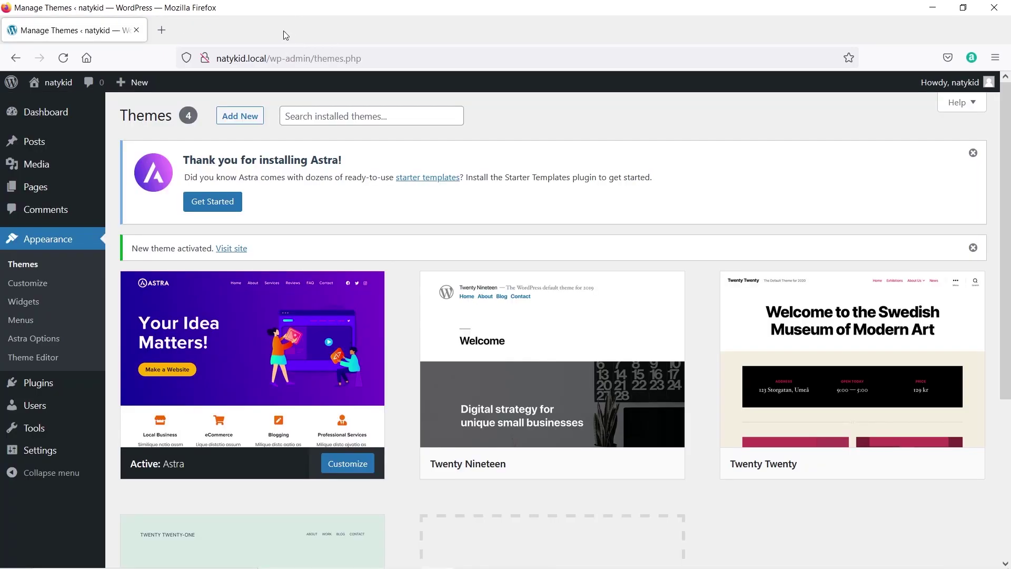
Search plugins for 'astra', then install and activate Starter Templates.
{"action": "mouse_move", "coordinate": [54, 391]}
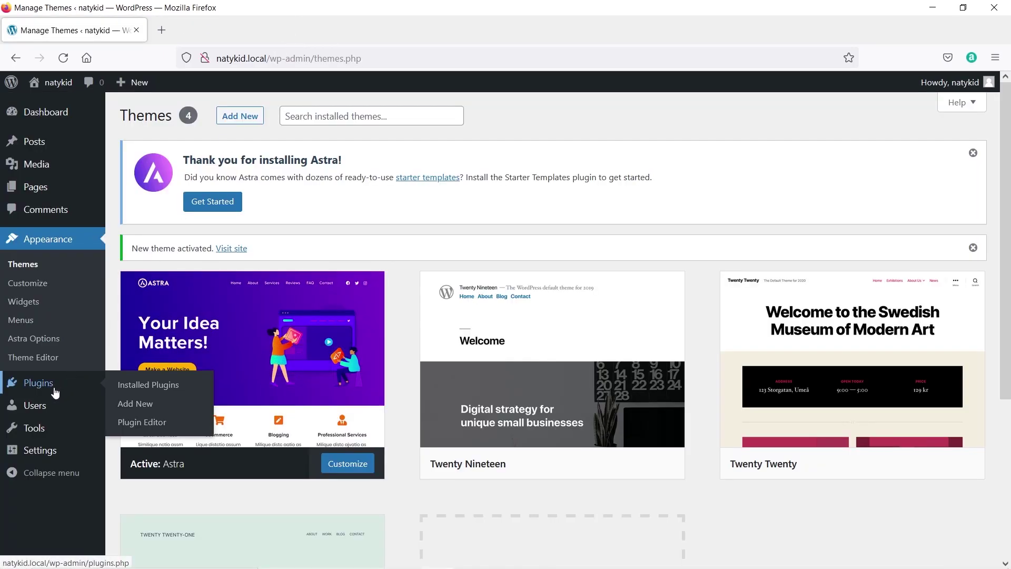
{"action": "left_click", "coordinate": [129, 402]}
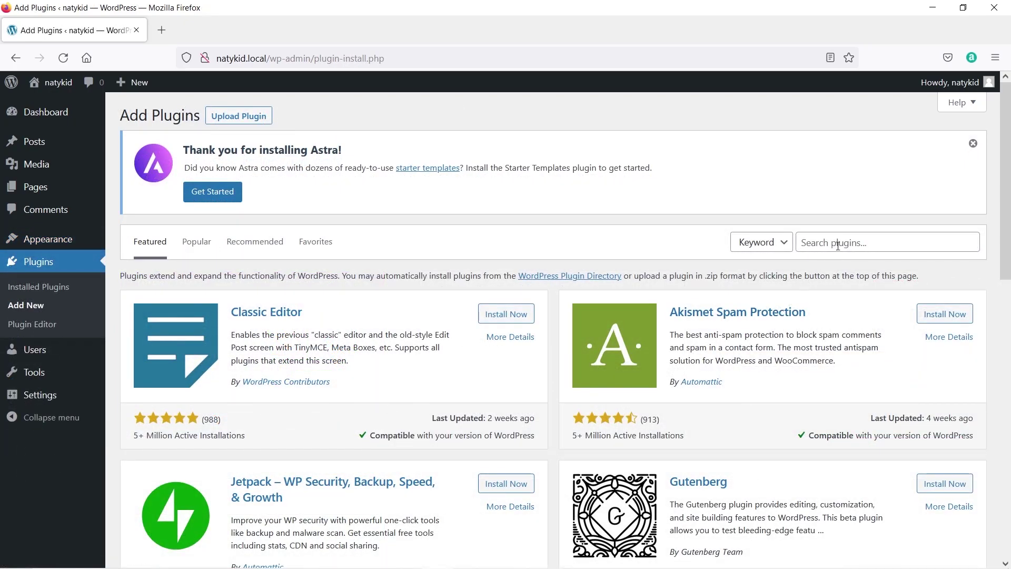
{"action": "left_click", "coordinate": [839, 243]}
{"action": "type", "text": "astra"}
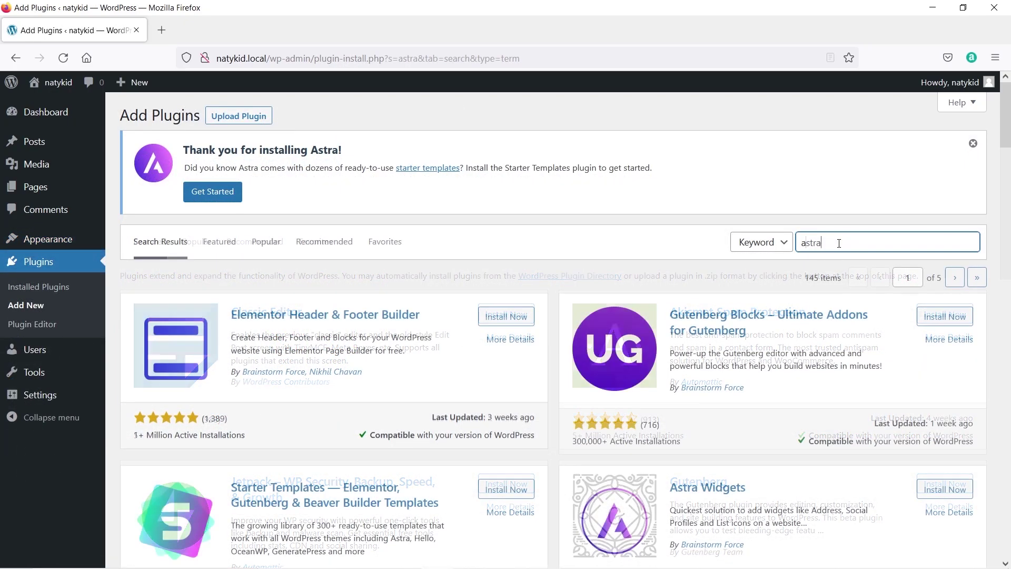
{"action": "scroll", "coordinate": [474, 297], "scroll_direction": "down", "scroll_amount": 2}
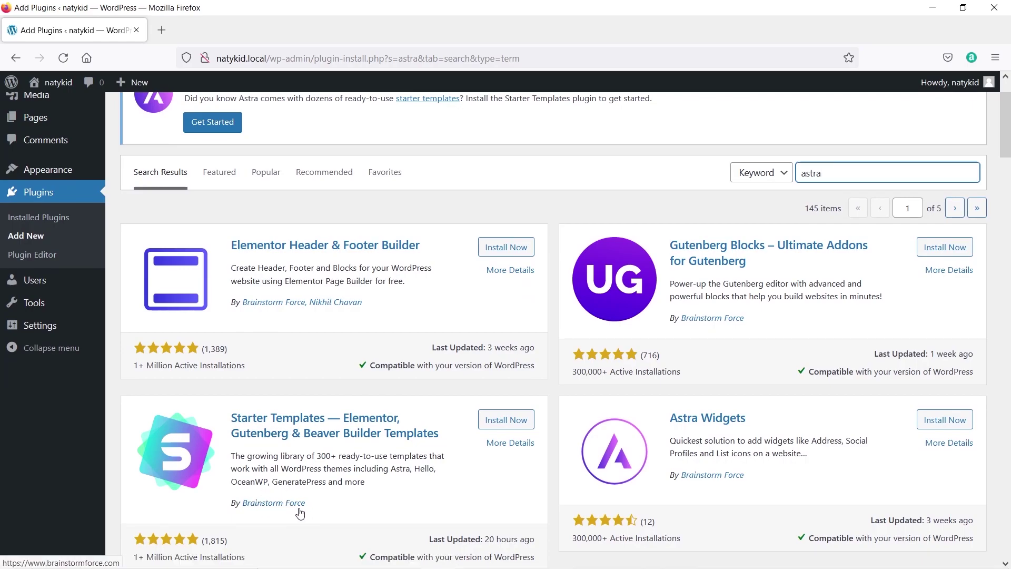
{"action": "left_click", "coordinate": [493, 421]}
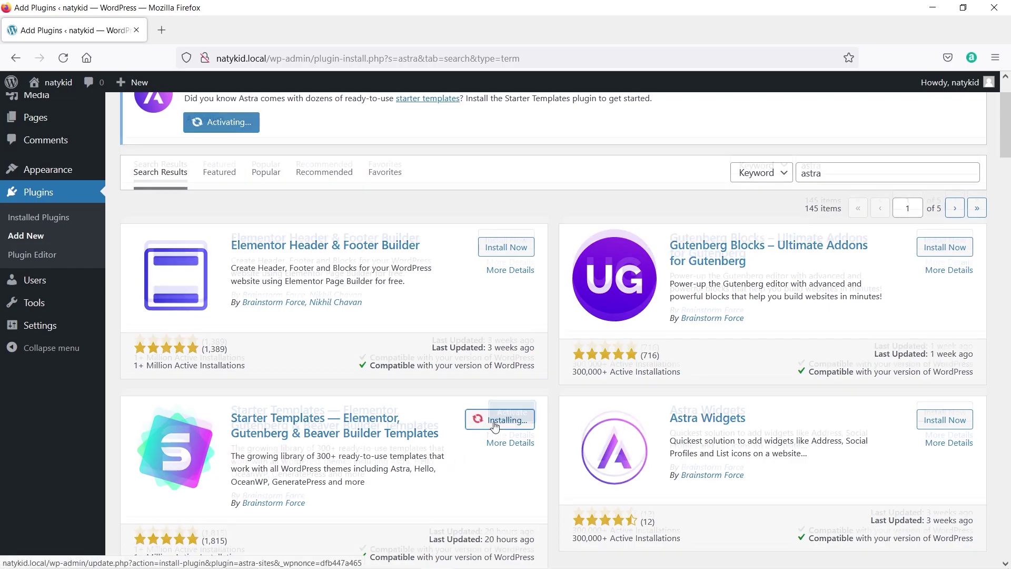
{"action": "left_click", "coordinate": [516, 419]}
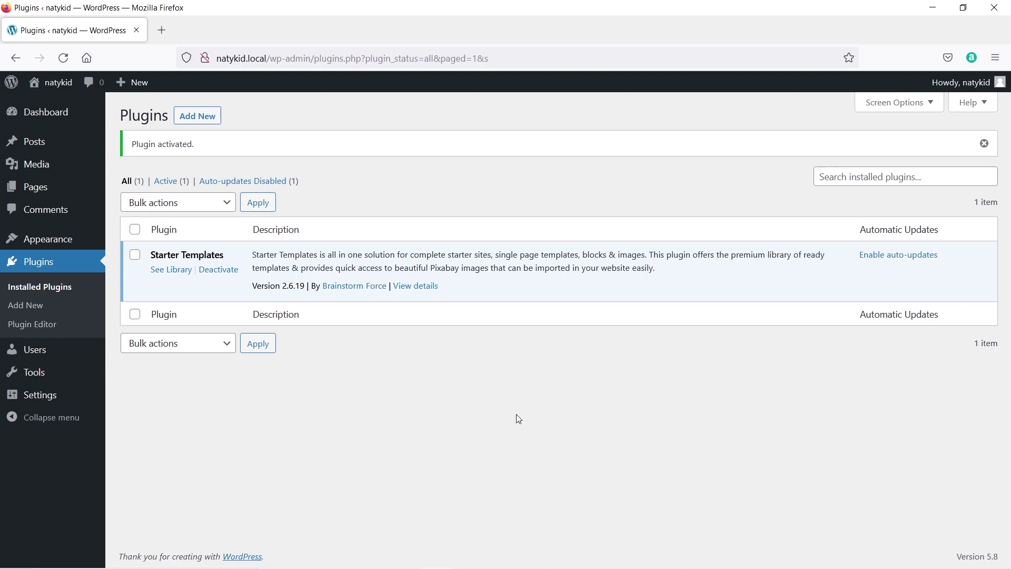
{"action": "mouse_move", "coordinate": [47, 240]}
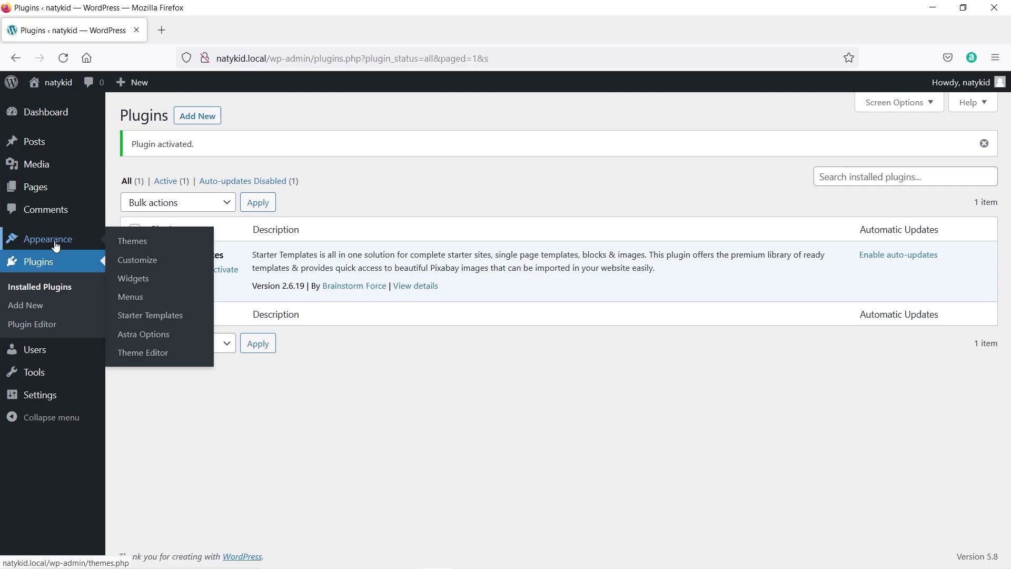
Bring up the theme zip upload form under Appearance > Themes > Add New.
{"action": "left_click", "coordinate": [138, 247]}
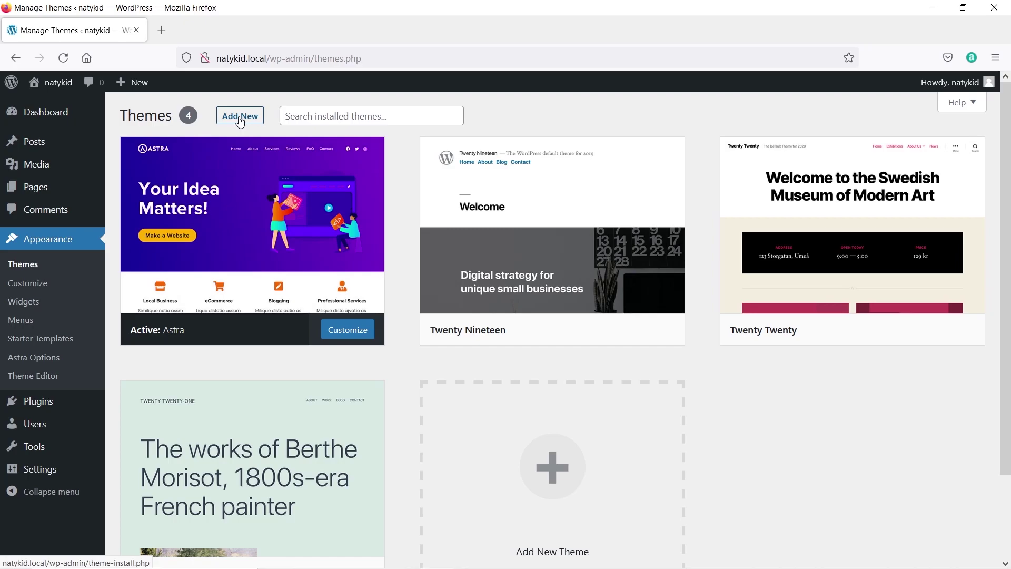
{"action": "left_click", "coordinate": [239, 117]}
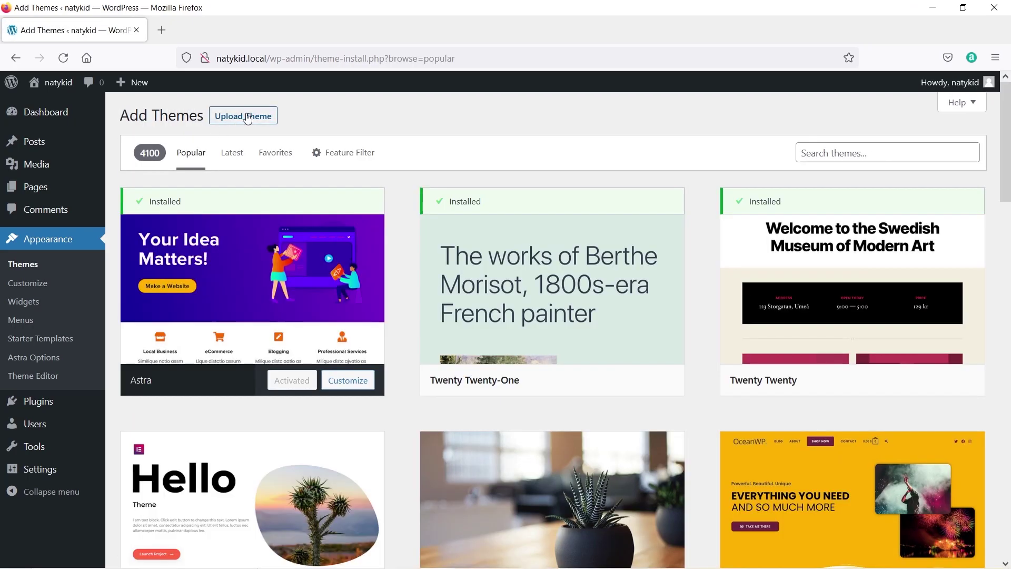
{"action": "left_click", "coordinate": [242, 123]}
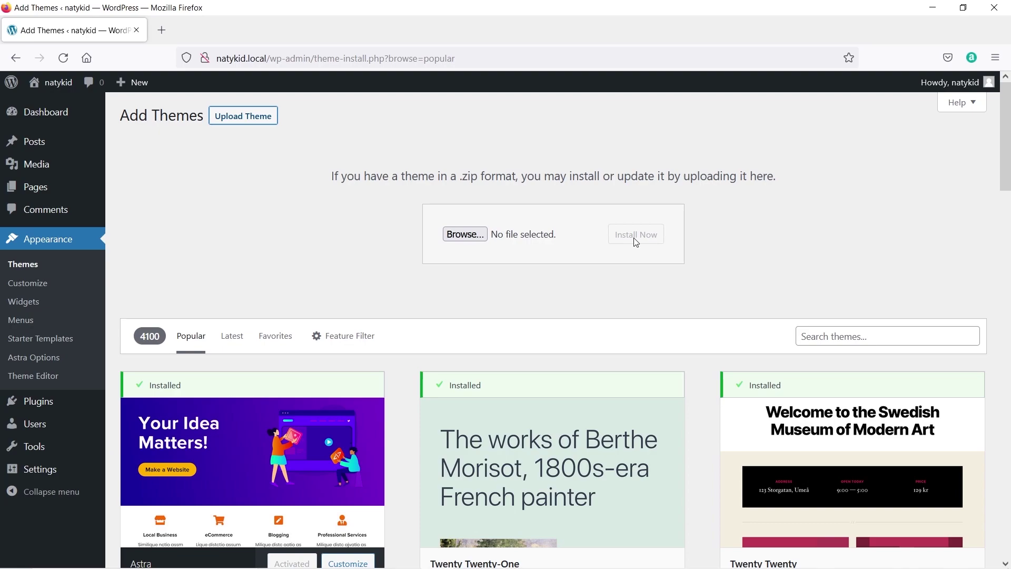
Bring up the plugin zip upload form, then go to Appearance > Starter Templates.
{"action": "mouse_move", "coordinate": [25, 409]}
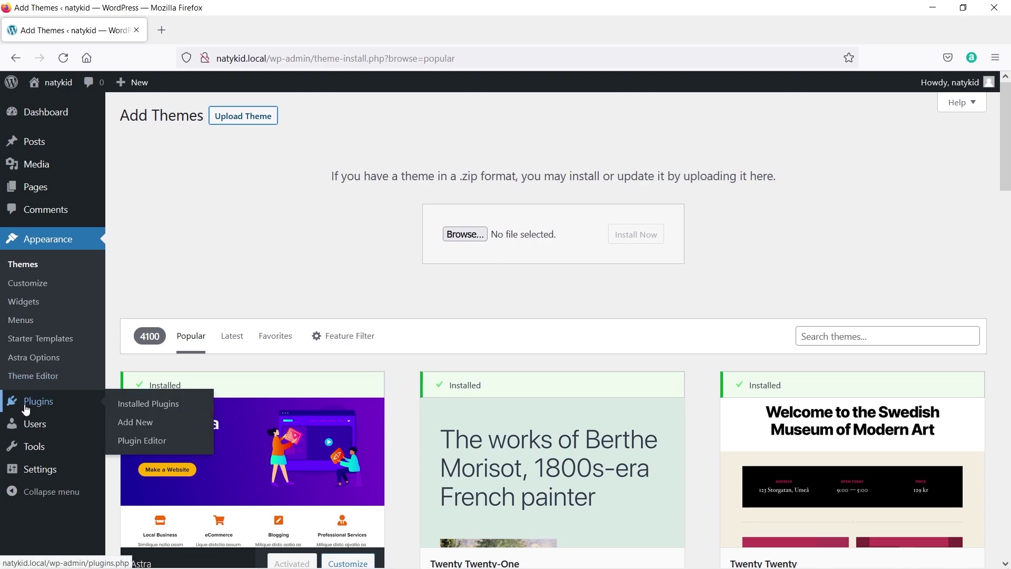
{"action": "left_click", "coordinate": [128, 428]}
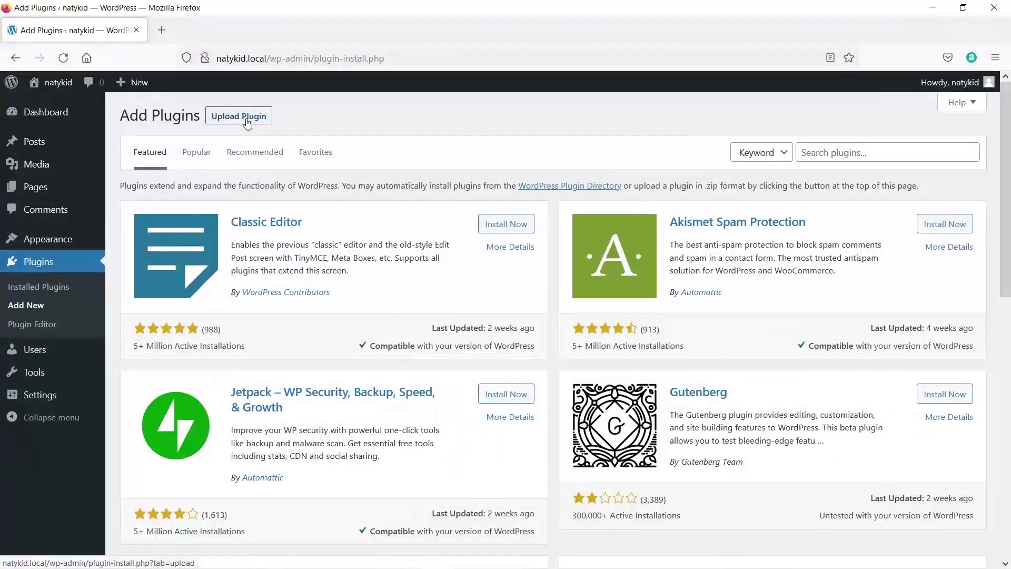
{"action": "left_click", "coordinate": [247, 117]}
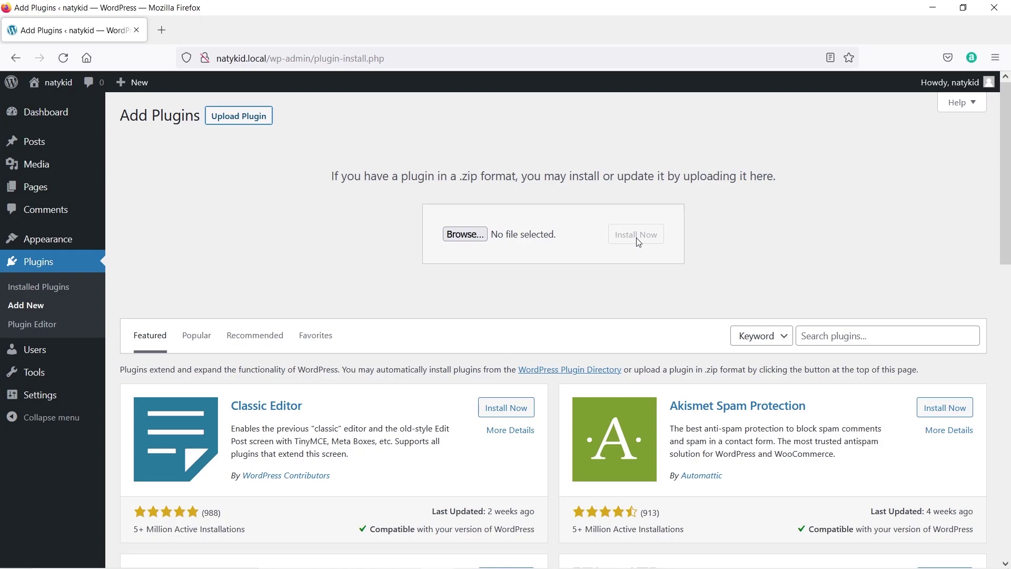
{"action": "mouse_move", "coordinate": [28, 251]}
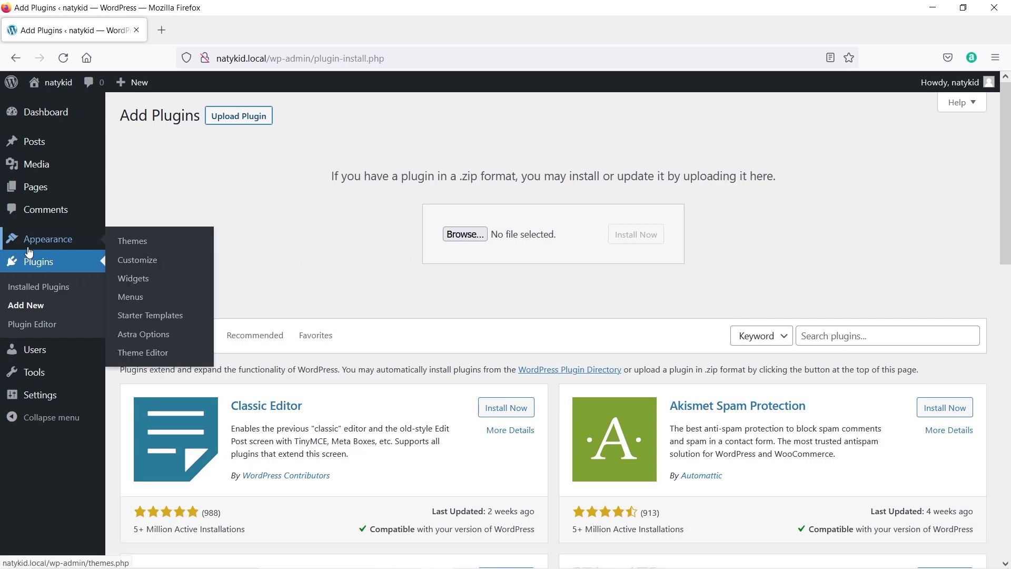
{"action": "left_click", "coordinate": [170, 320]}
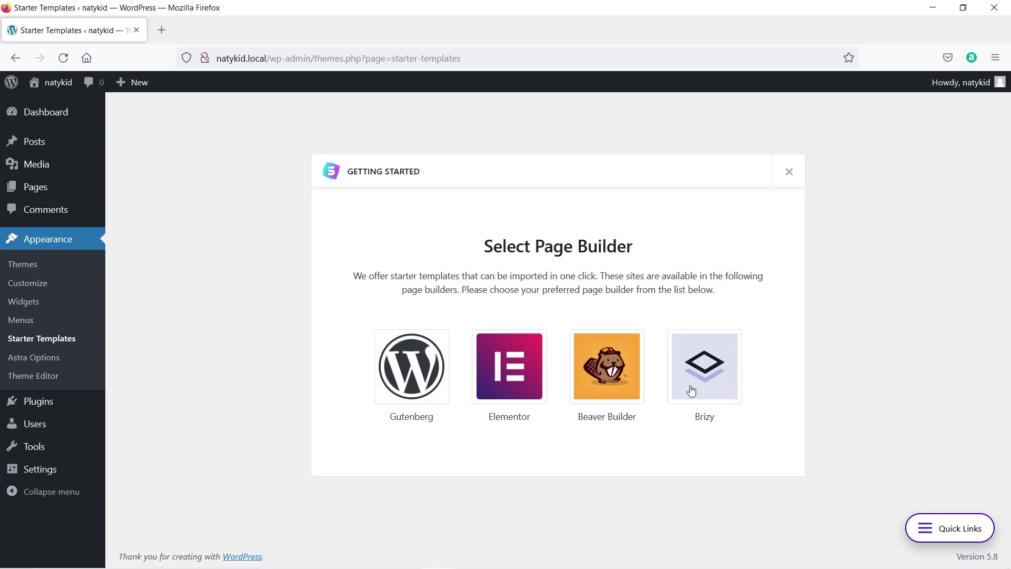
Choose Elementor as the Starter Templates page builder.
{"action": "left_click", "coordinate": [525, 373]}
{"action": "scroll", "coordinate": [525, 372], "scroll_direction": "down", "scroll_amount": 10}
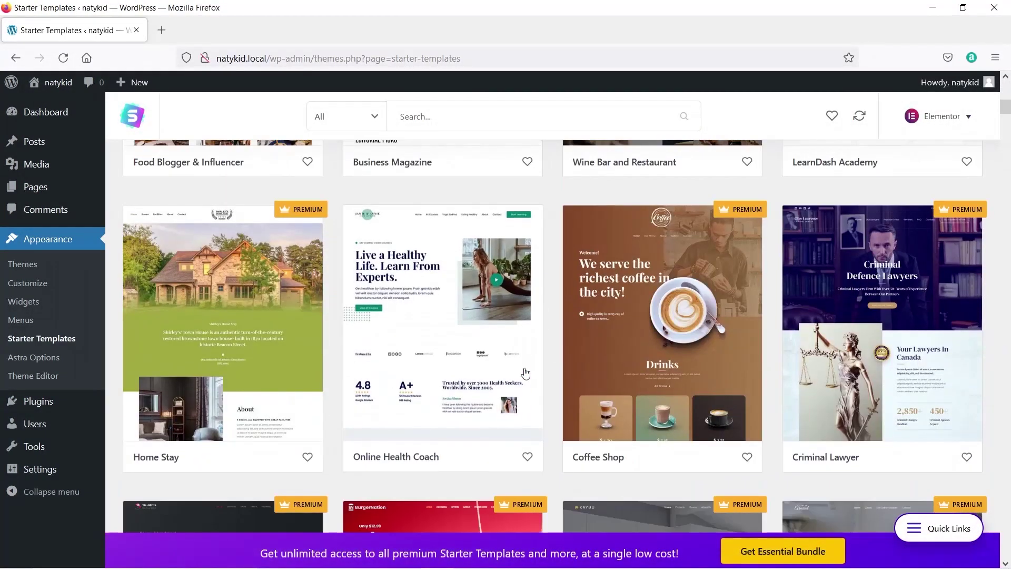
{"action": "scroll", "coordinate": [525, 372], "scroll_direction": "up", "scroll_amount": 10}
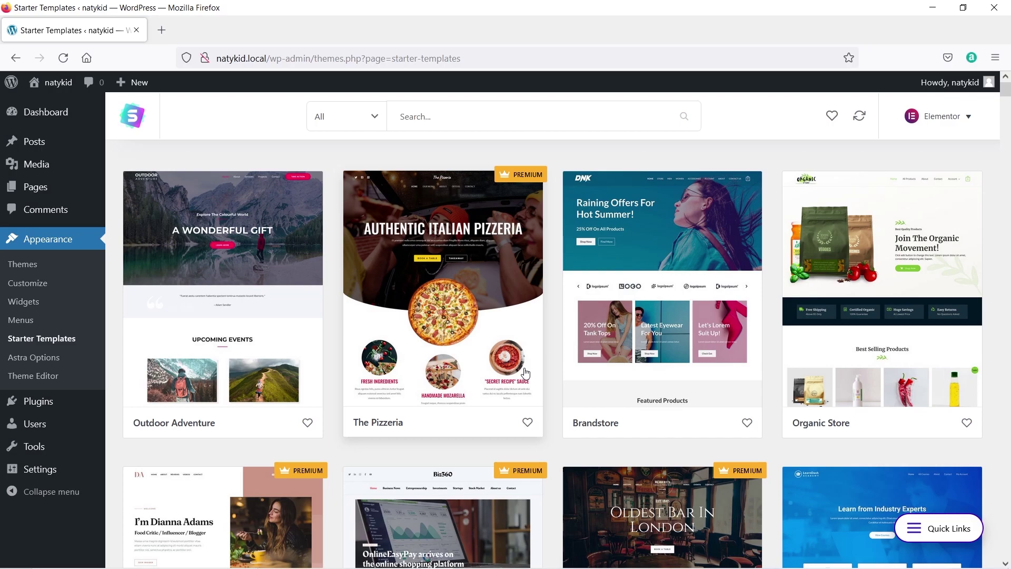
Filter templates to free eCommerce ones and open the Custom Printing template.
{"action": "left_click", "coordinate": [379, 116]}
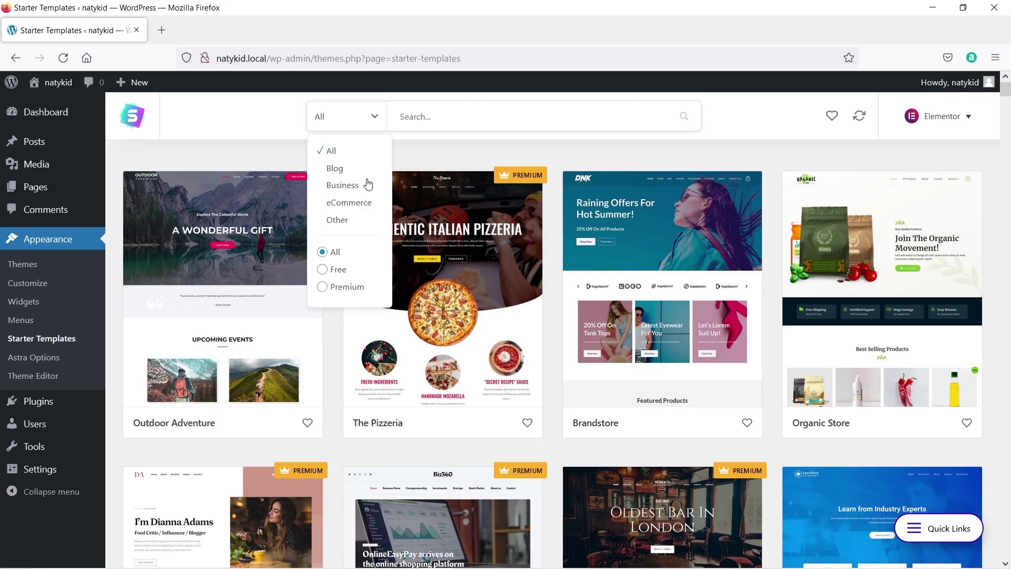
{"action": "left_click", "coordinate": [362, 203]}
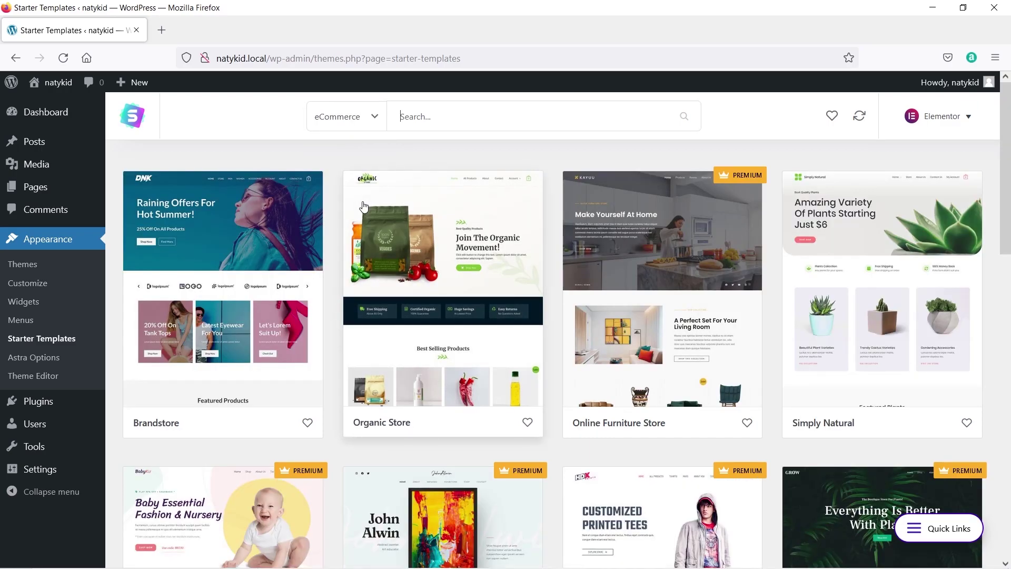
{"action": "left_click", "coordinate": [379, 122]}
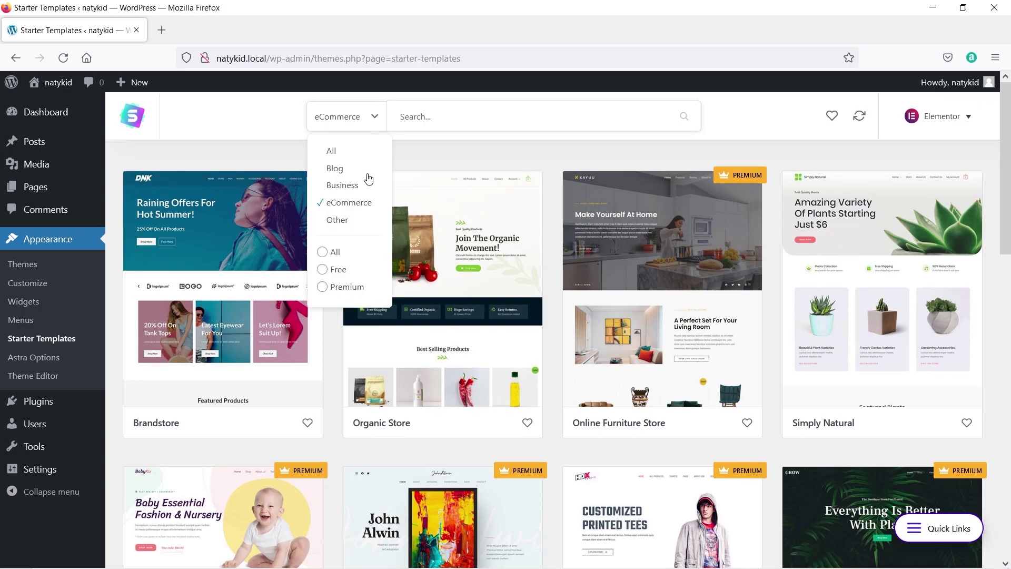
{"action": "left_click", "coordinate": [342, 273]}
{"action": "scroll", "coordinate": [343, 276], "scroll_direction": "down", "scroll_amount": 3}
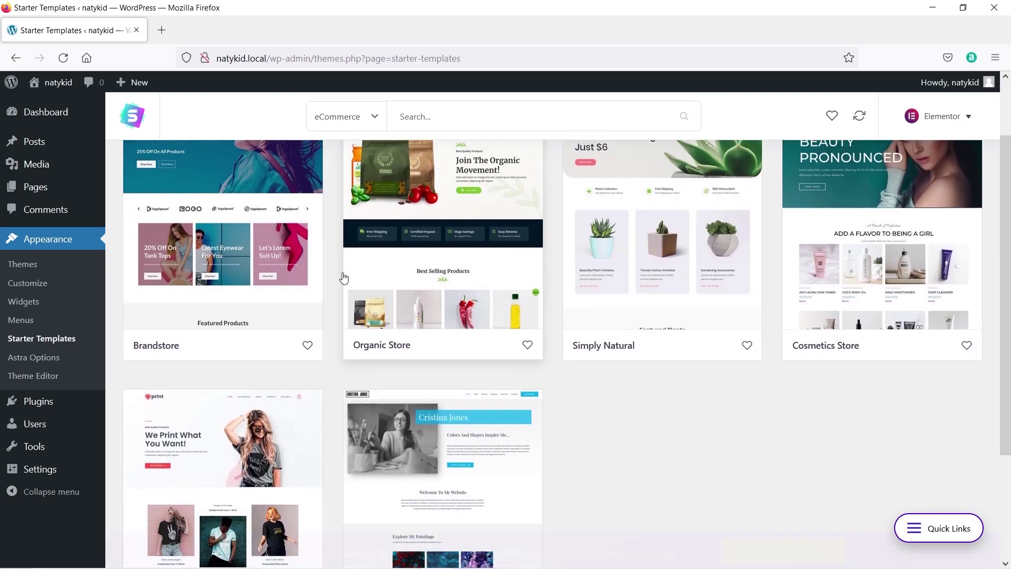
{"action": "scroll", "coordinate": [303, 297], "scroll_direction": "up", "scroll_amount": 2}
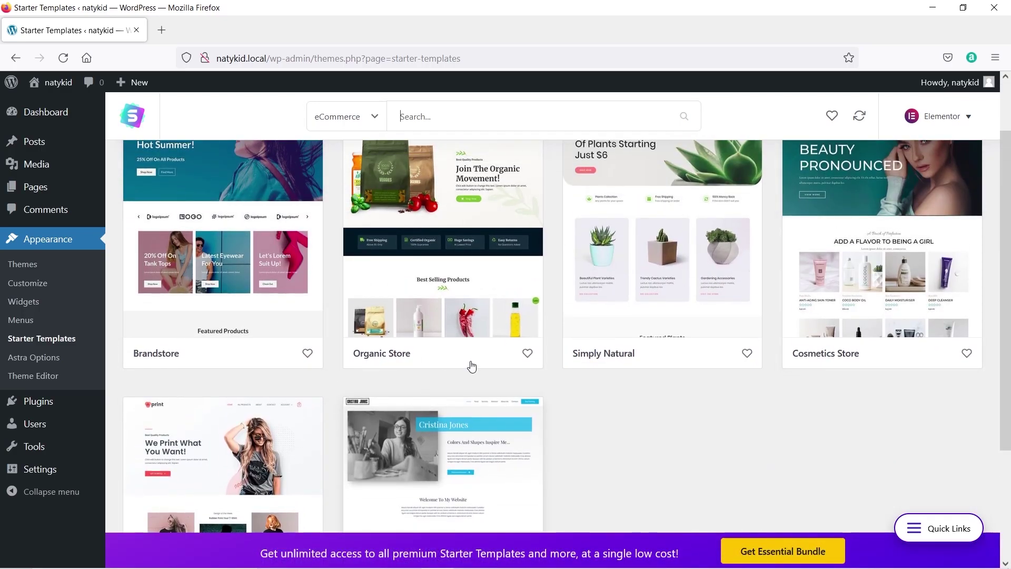
{"action": "scroll", "coordinate": [489, 377], "scroll_direction": "down", "scroll_amount": 3}
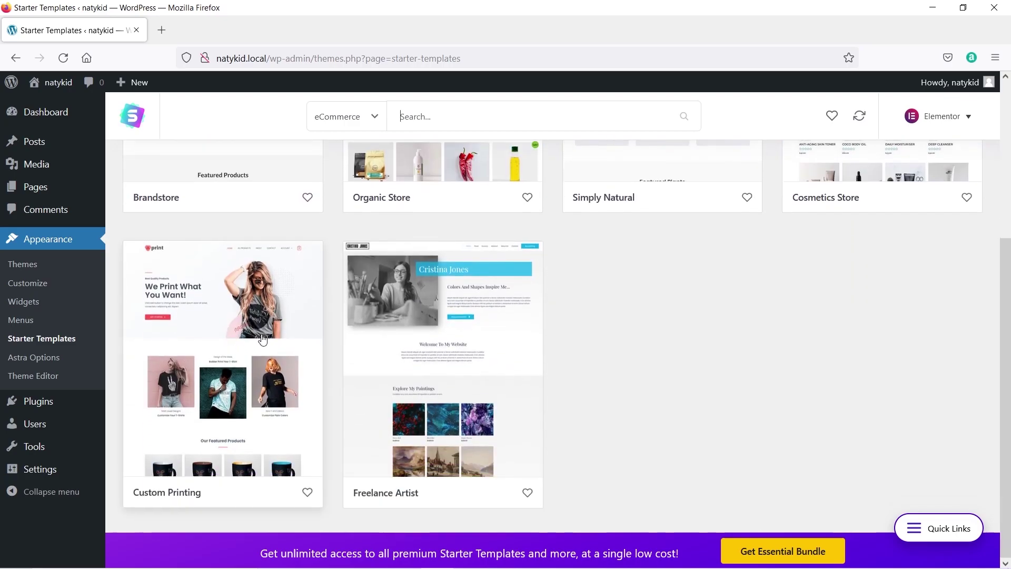
{"action": "left_click", "coordinate": [244, 328]}
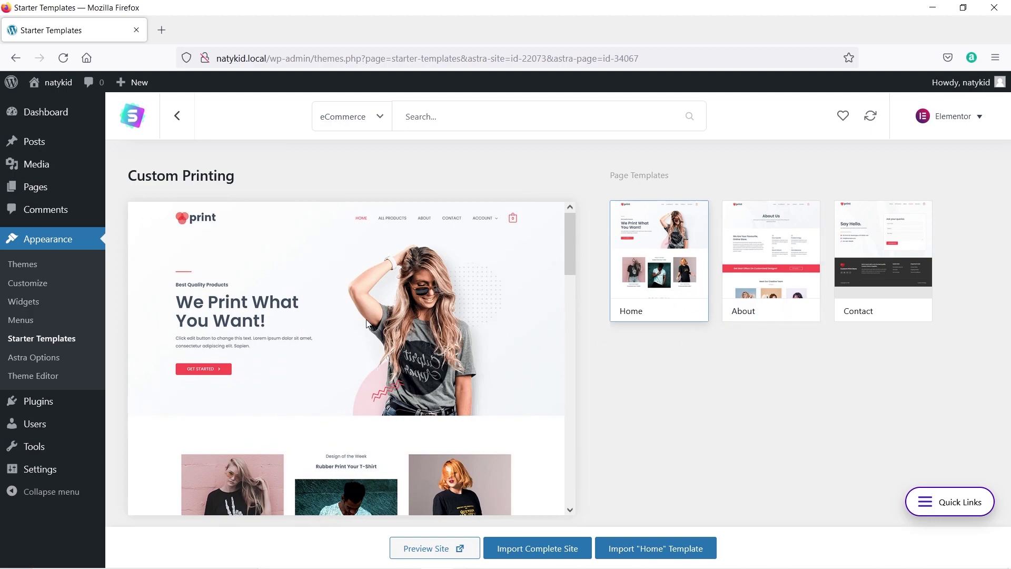
Import the complete Custom Printing site as a Beginner building it for Myself/My company, skipping the details form.
{"action": "left_click", "coordinate": [536, 550]}
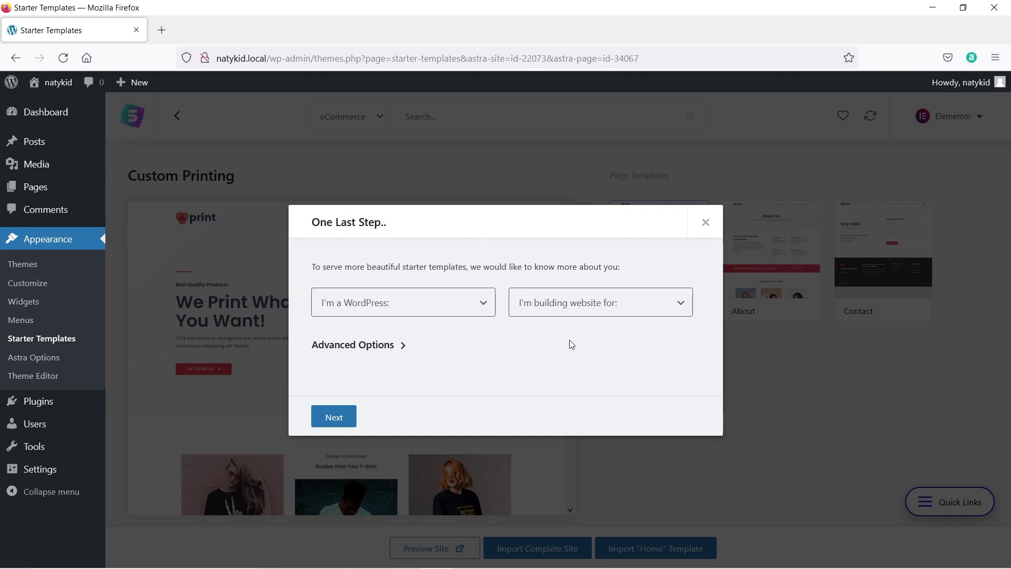
{"action": "left_click", "coordinate": [480, 306]}
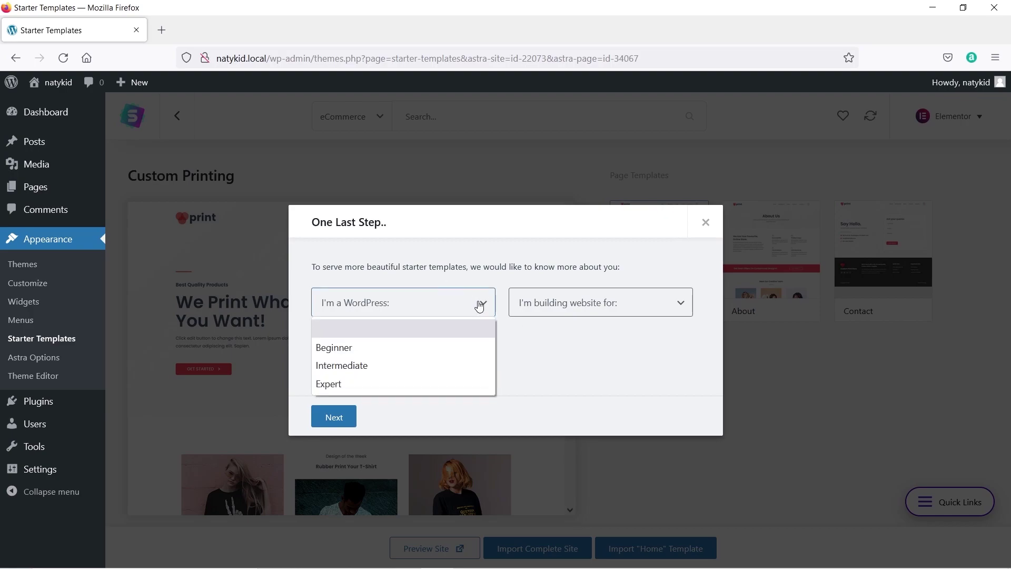
{"action": "left_click", "coordinate": [366, 347]}
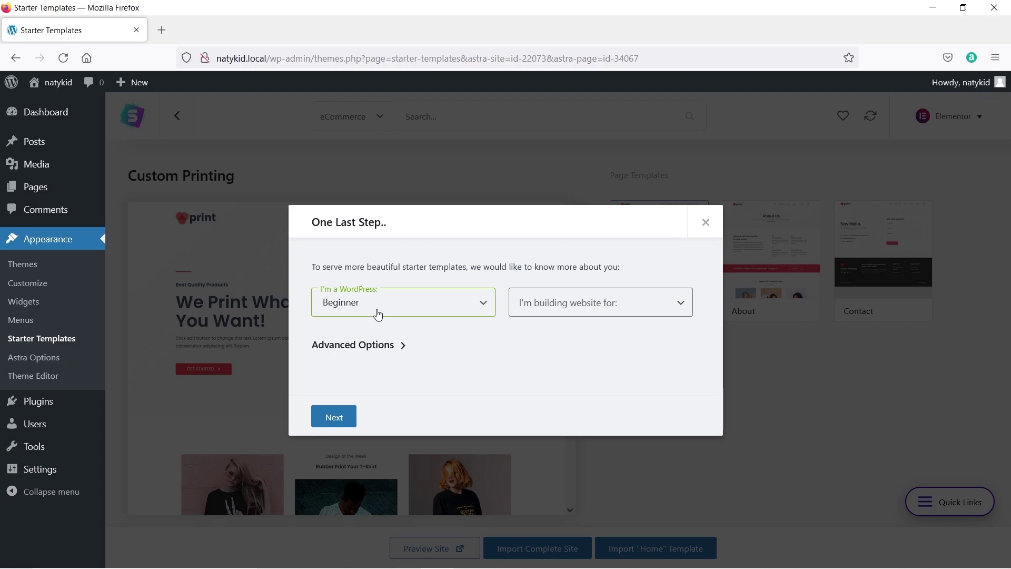
{"action": "left_click", "coordinate": [648, 308]}
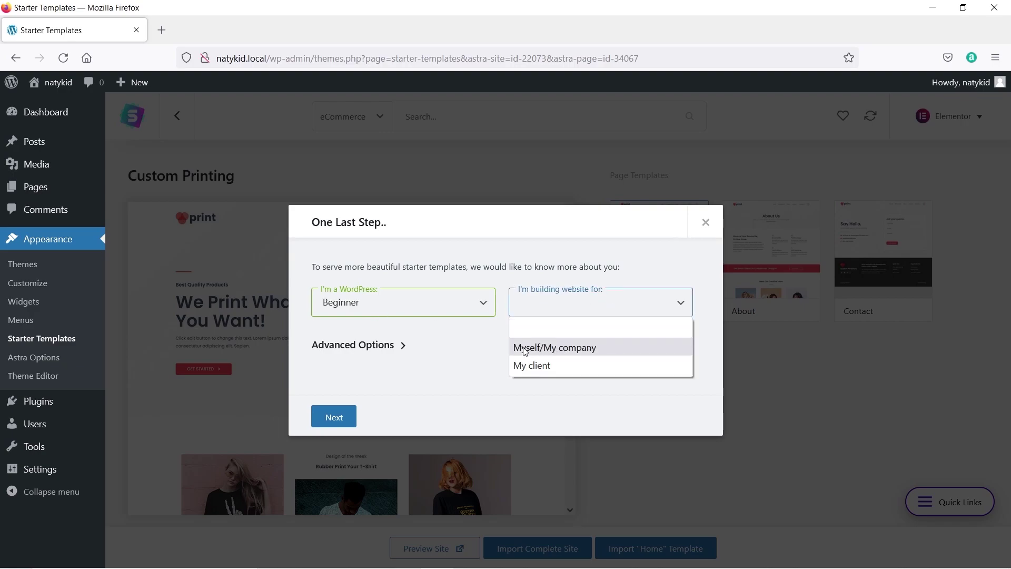
{"action": "left_click", "coordinate": [601, 347]}
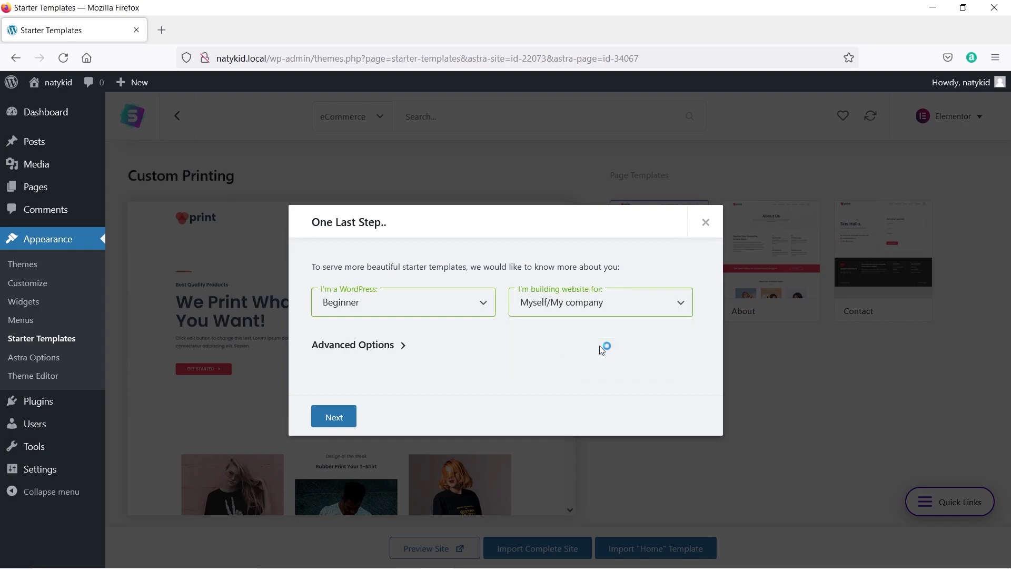
{"action": "left_click", "coordinate": [340, 417]}
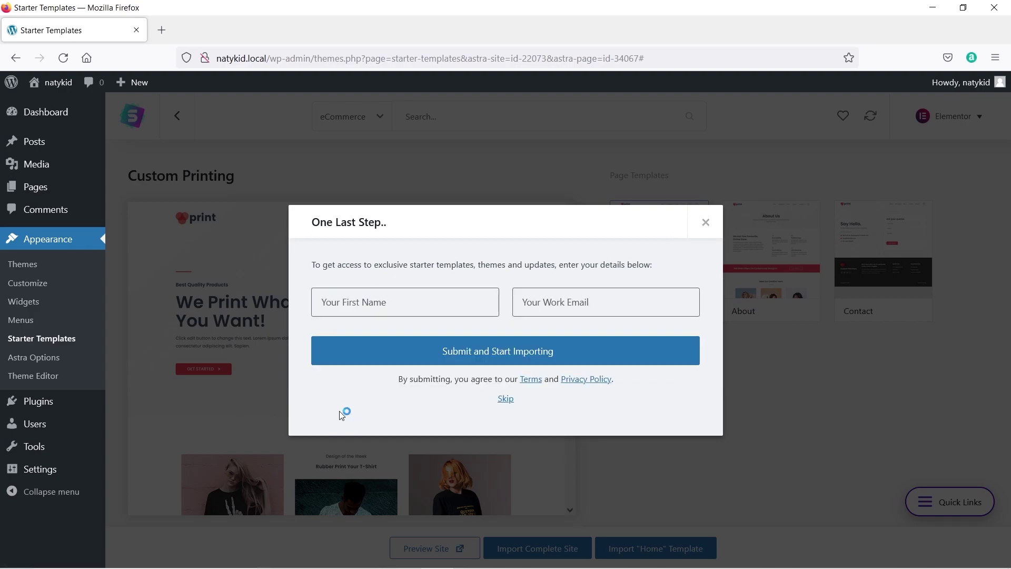
{"action": "left_click", "coordinate": [506, 399]}
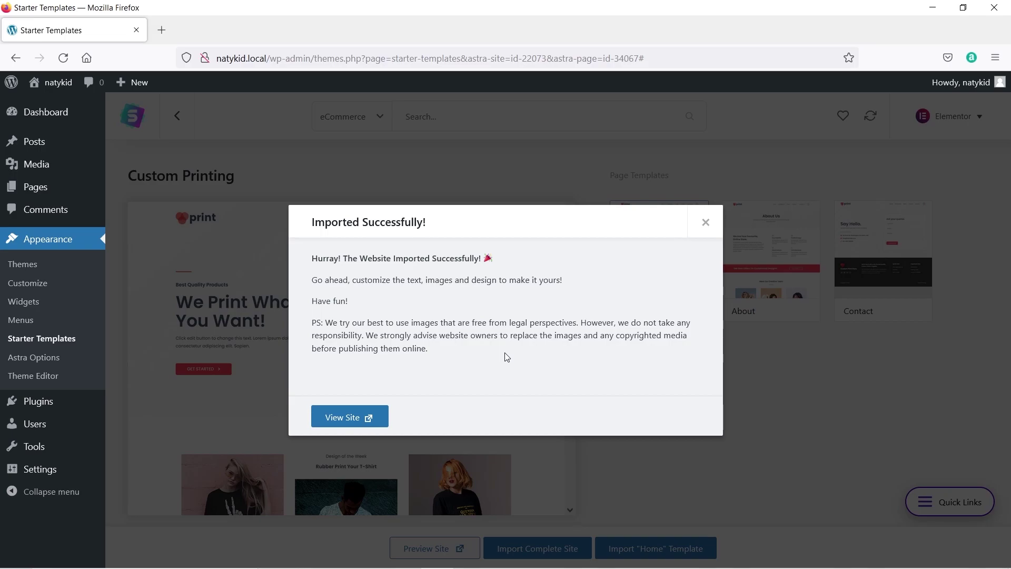
View the imported site, close its preview and the success message, and go to Installed Plugins.
{"action": "left_click", "coordinate": [355, 417]}
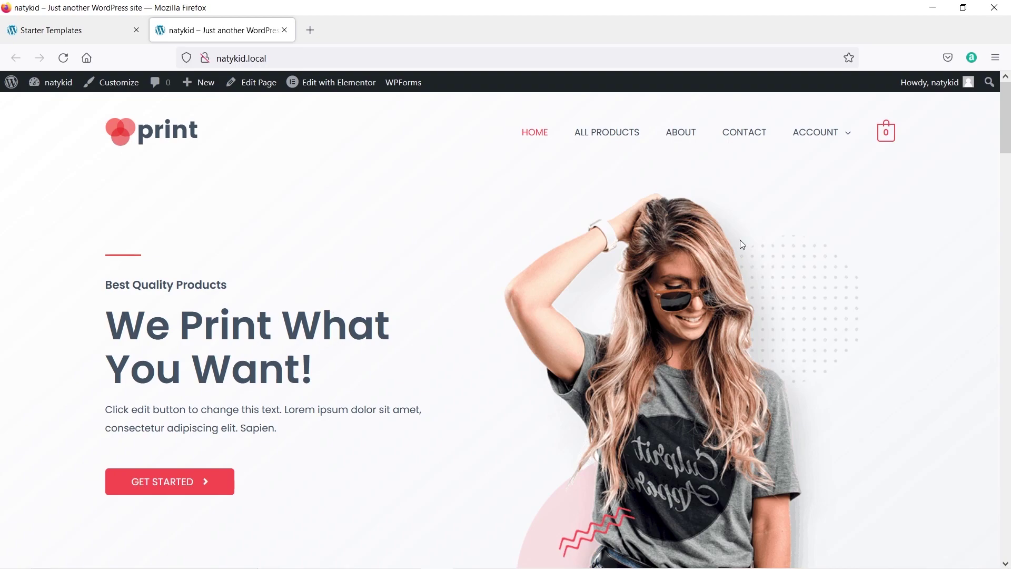
{"action": "left_click", "coordinate": [289, 29]}
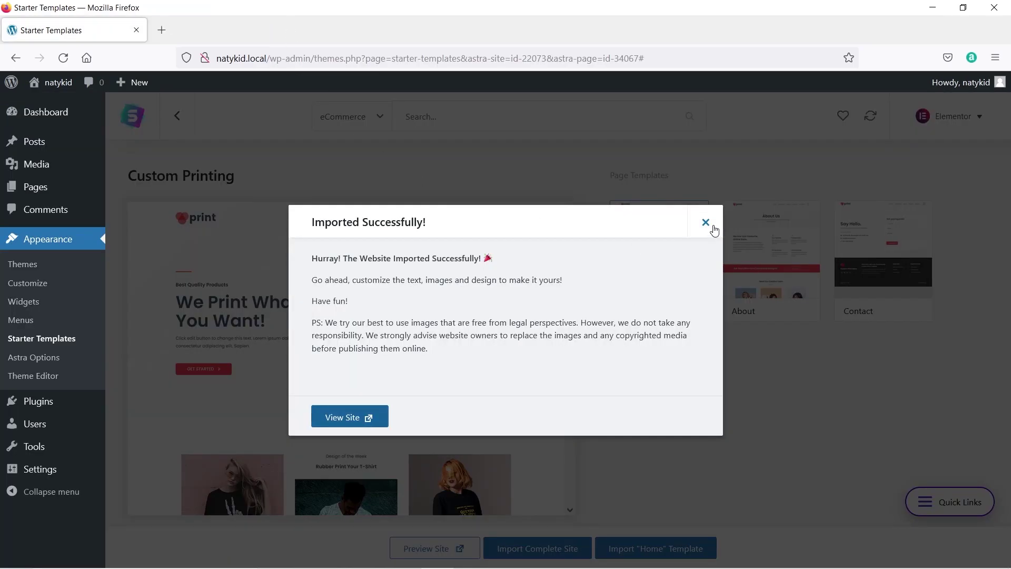
{"action": "left_click", "coordinate": [706, 223]}
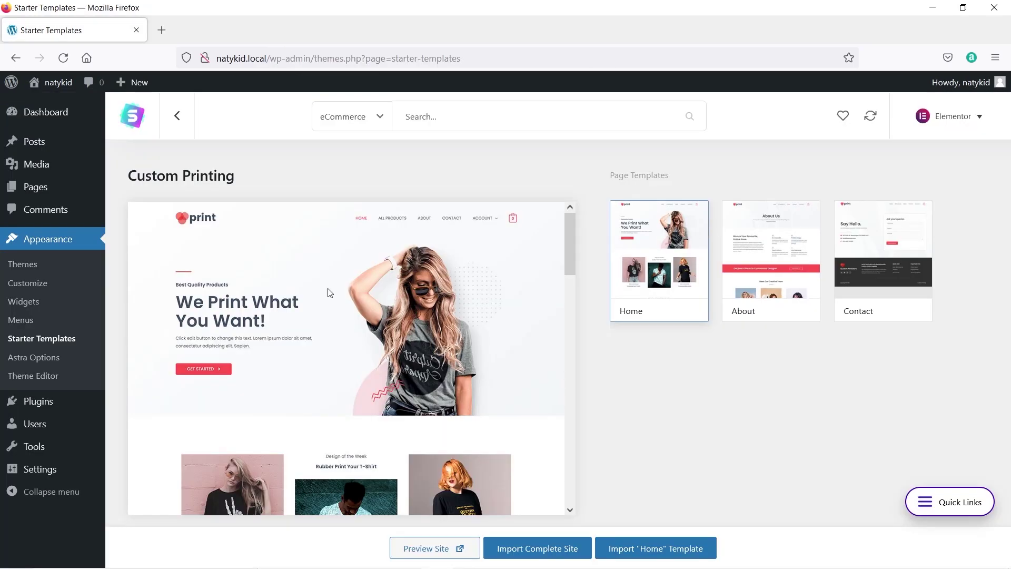
{"action": "mouse_move", "coordinate": [21, 403]}
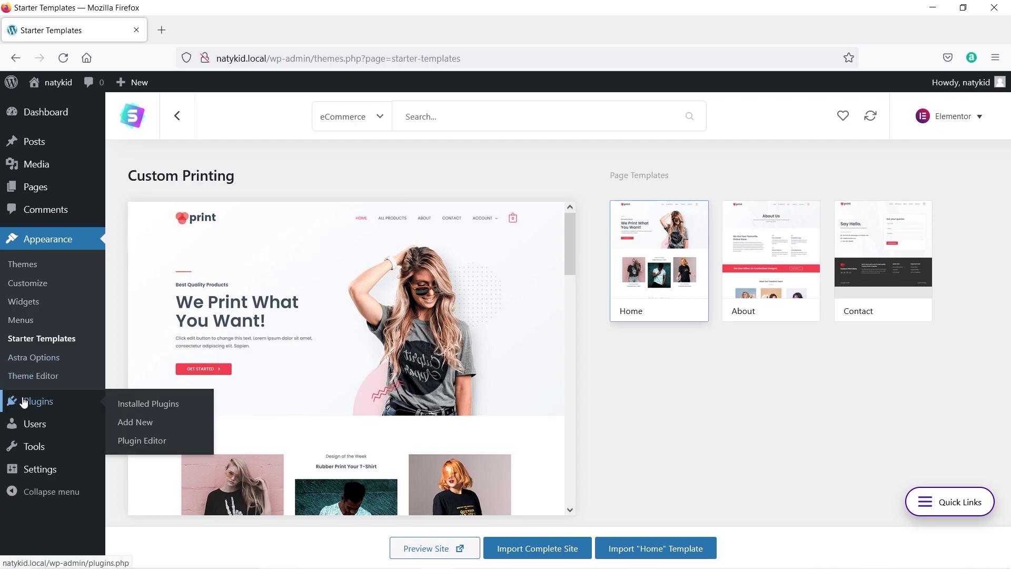
{"action": "left_click", "coordinate": [126, 405]}
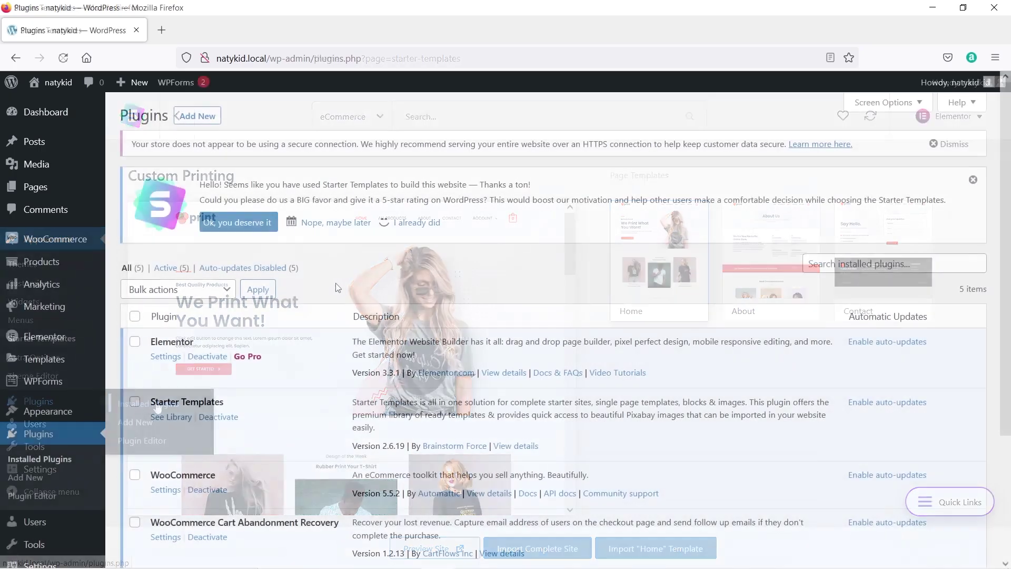
Scroll the plugin list to review Elementor, Starter Templates, WooCommerce and the other plugins.
{"action": "scroll", "coordinate": [332, 290], "scroll_direction": "down", "scroll_amount": 3}
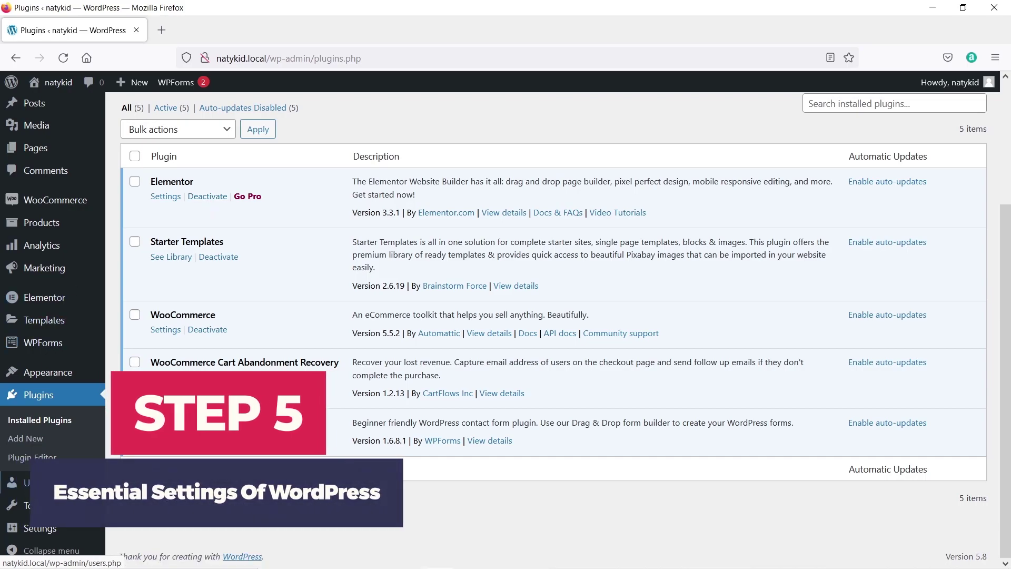
Change the site title's first letter to 'N' and set the tagline to 'This is demo site'.
{"action": "mouse_move", "coordinate": [40, 533]}
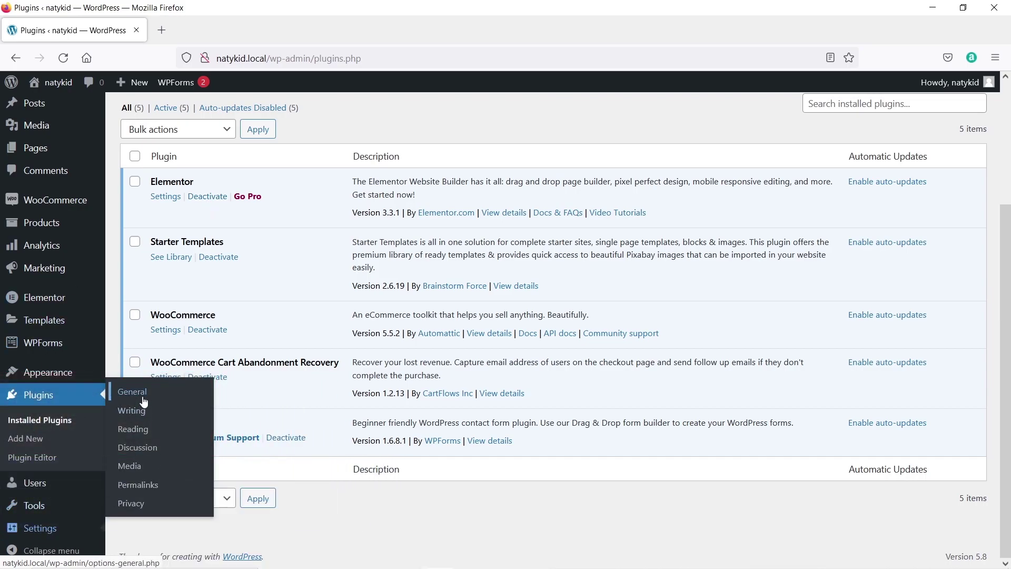
{"action": "left_click", "coordinate": [139, 392]}
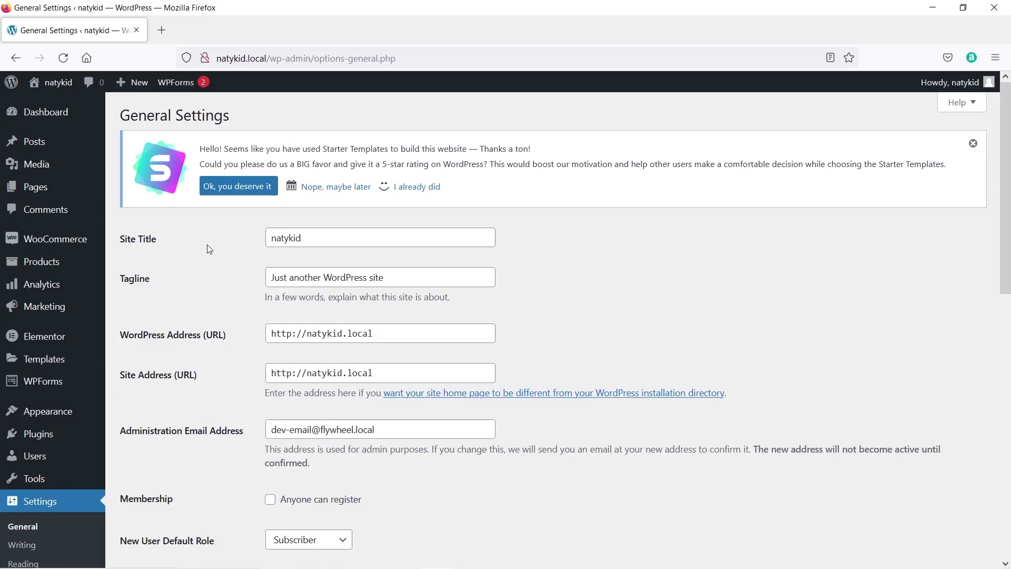
{"action": "left_click_drag", "start_coordinate": [327, 243], "coordinate": [261, 245]}
{"action": "left_click", "coordinate": [274, 242]}
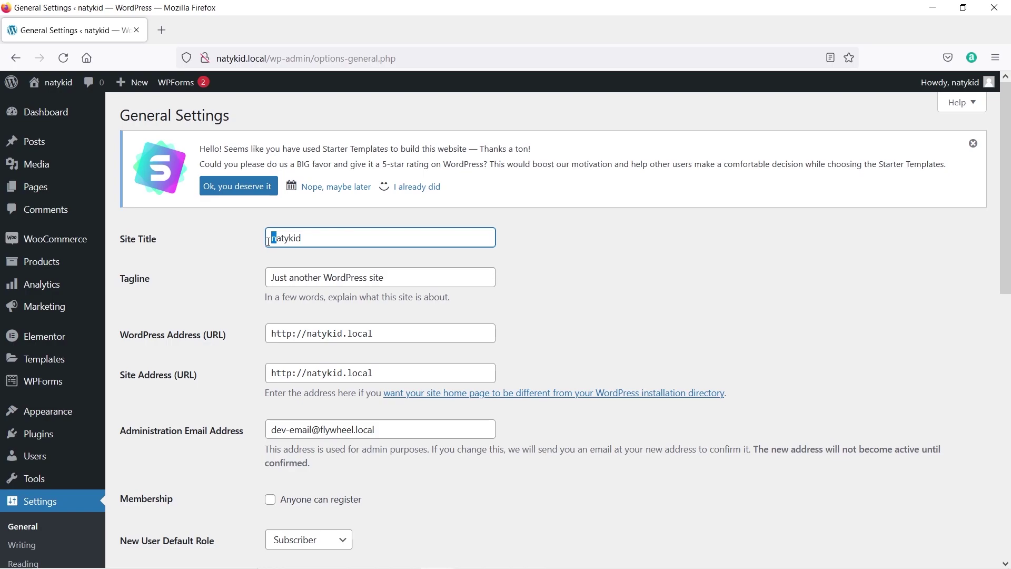
{"action": "type", "text": "N"}
{"action": "left_click_drag", "start_coordinate": [474, 278], "coordinate": [209, 290]}
{"action": "type", "text": "This is demo site"}
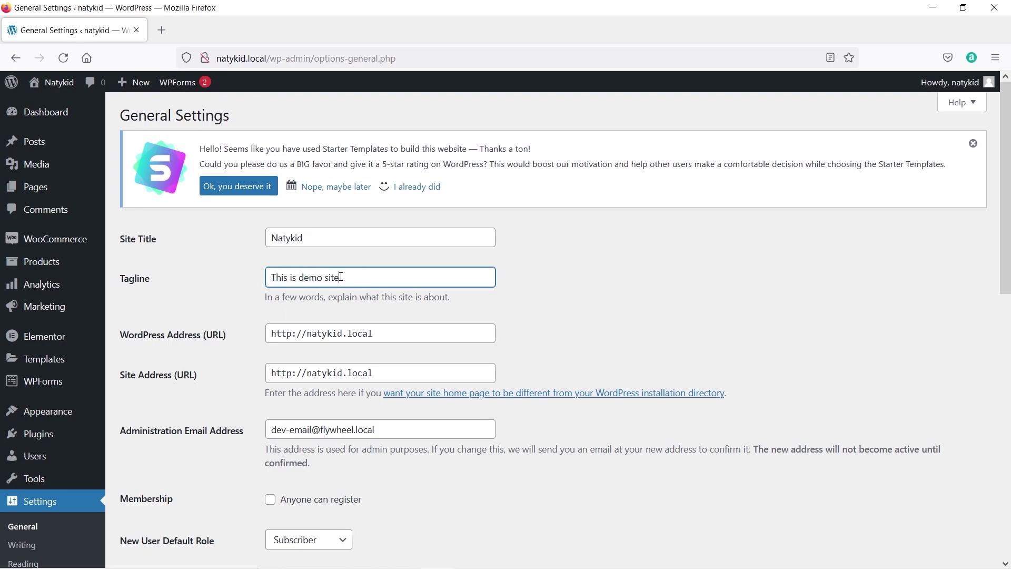
Leave the administration email unchanged and allow anyone to register.
{"action": "scroll", "coordinate": [223, 311], "scroll_direction": "down", "scroll_amount": 2}
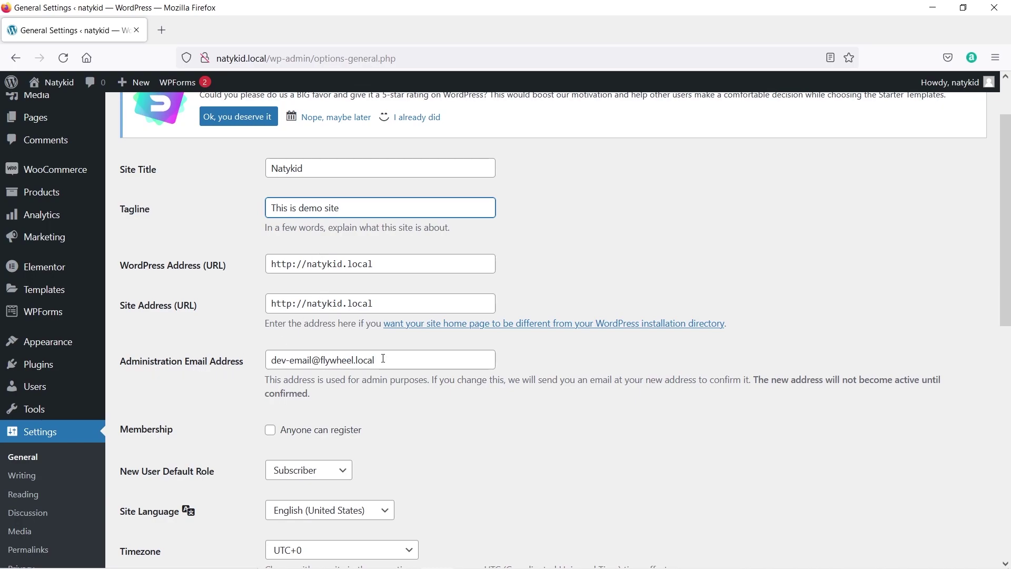
{"action": "left_click_drag", "start_coordinate": [383, 359], "coordinate": [266, 361]}
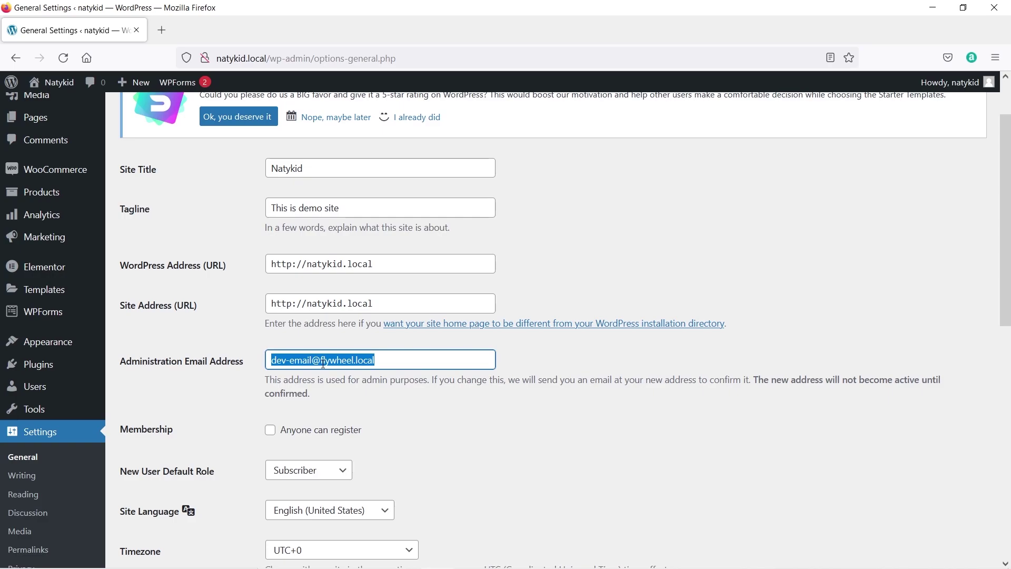
{"action": "left_click", "coordinate": [391, 363]}
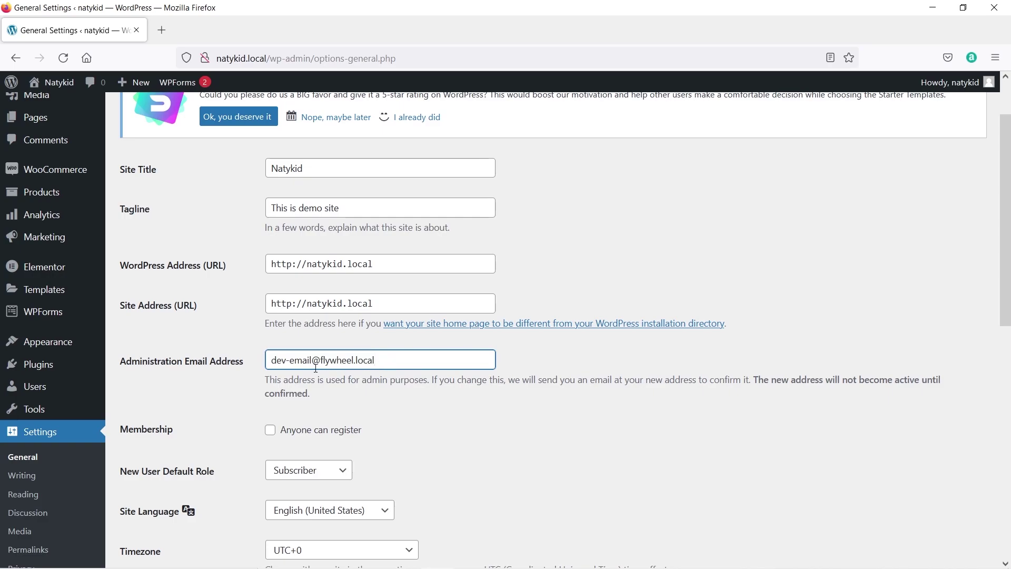
{"action": "scroll", "coordinate": [316, 367], "scroll_direction": "down", "scroll_amount": 2}
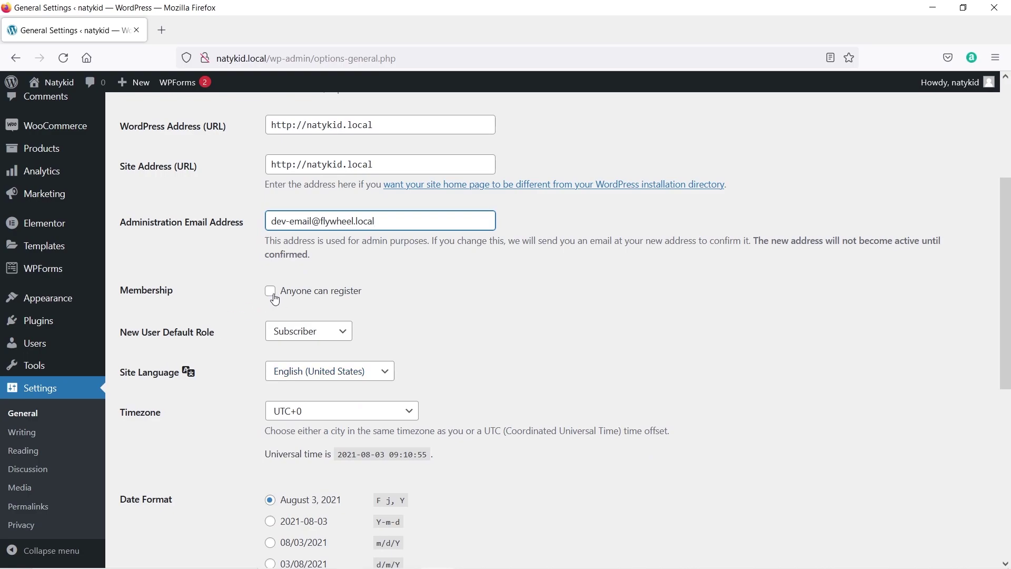
{"action": "left_click", "coordinate": [271, 293]}
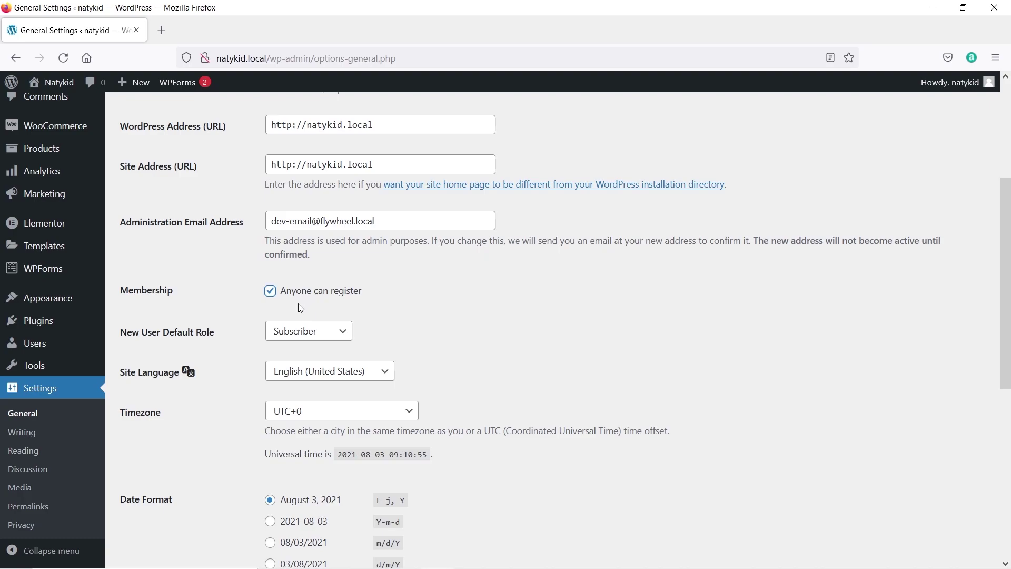
Set the site timezone to UTC+5:30 and save the general settings.
{"action": "scroll", "coordinate": [298, 304], "scroll_direction": "down", "scroll_amount": 3}
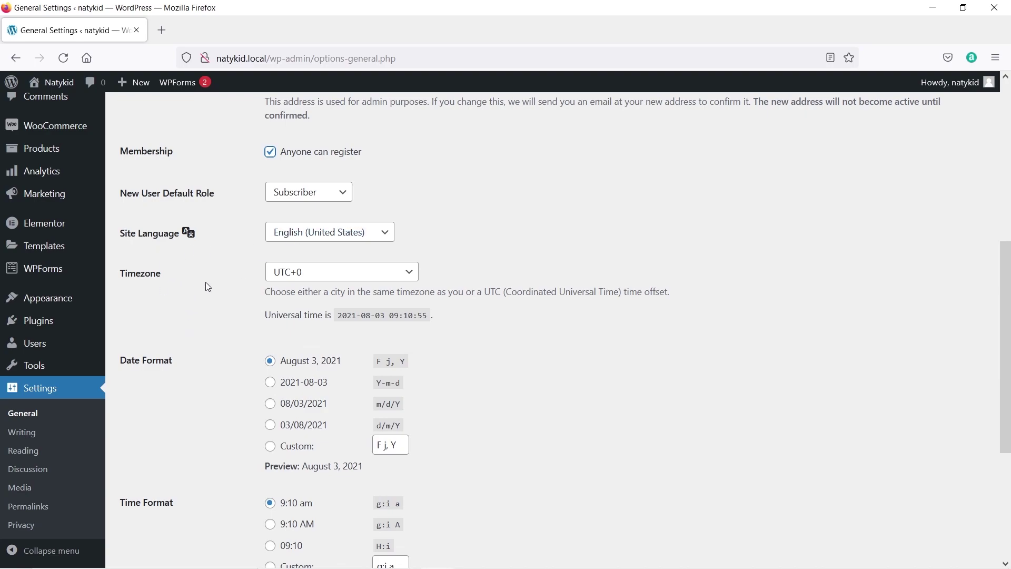
{"action": "left_click", "coordinate": [332, 272]}
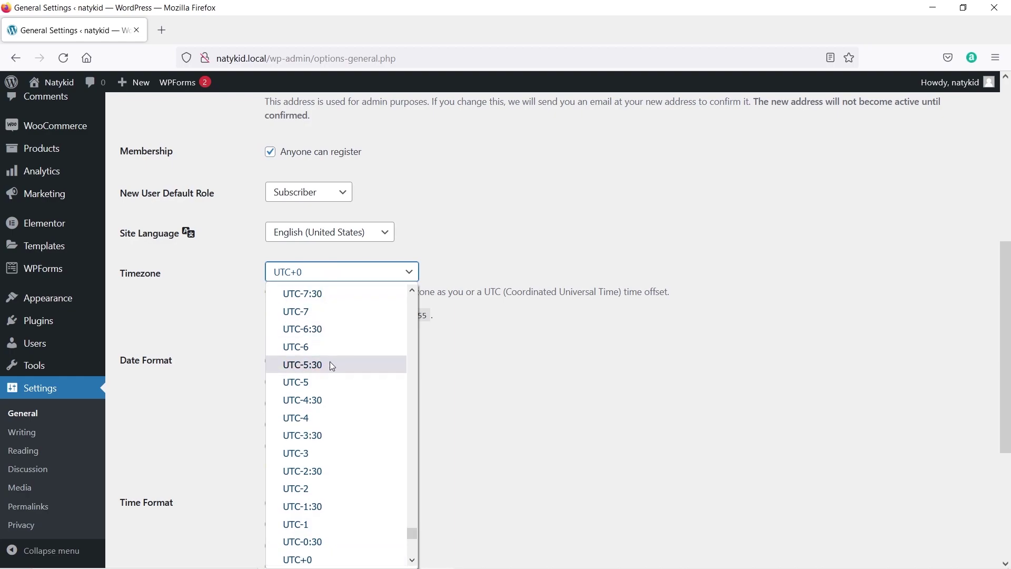
{"action": "scroll", "coordinate": [330, 363], "scroll_direction": "down", "scroll_amount": 8}
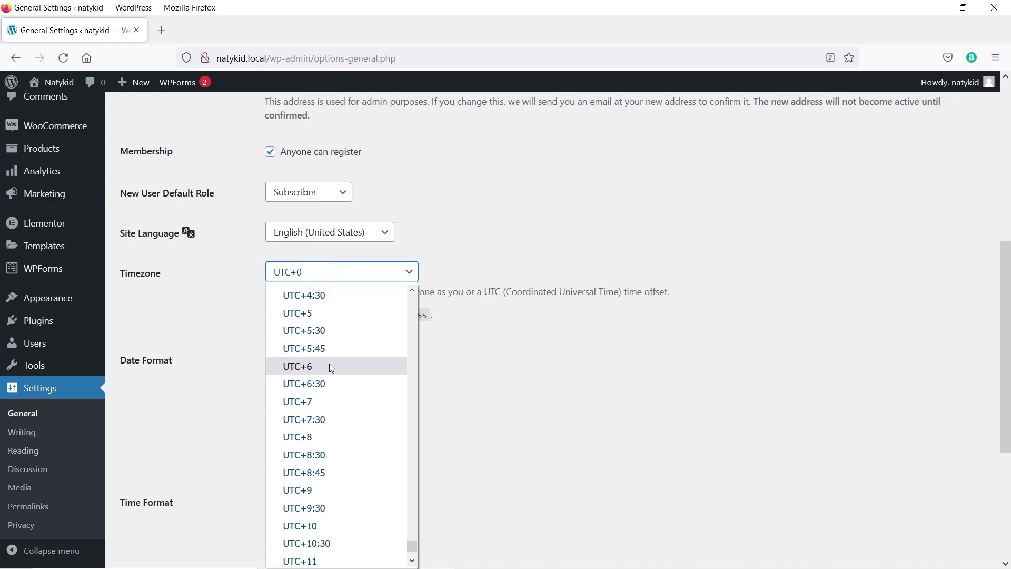
{"action": "left_click", "coordinate": [343, 330]}
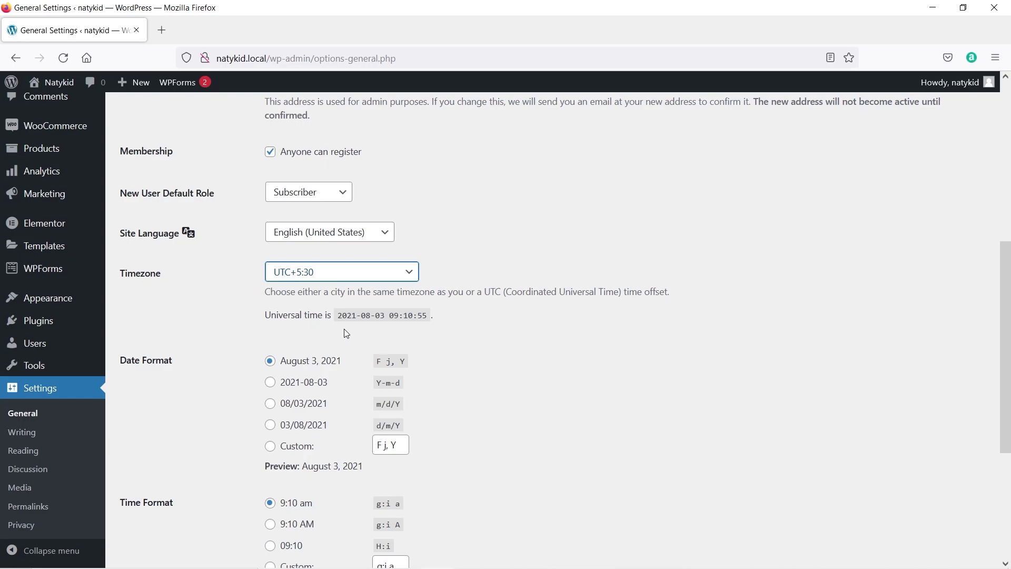
{"action": "scroll", "coordinate": [235, 342], "scroll_direction": "down", "scroll_amount": 4}
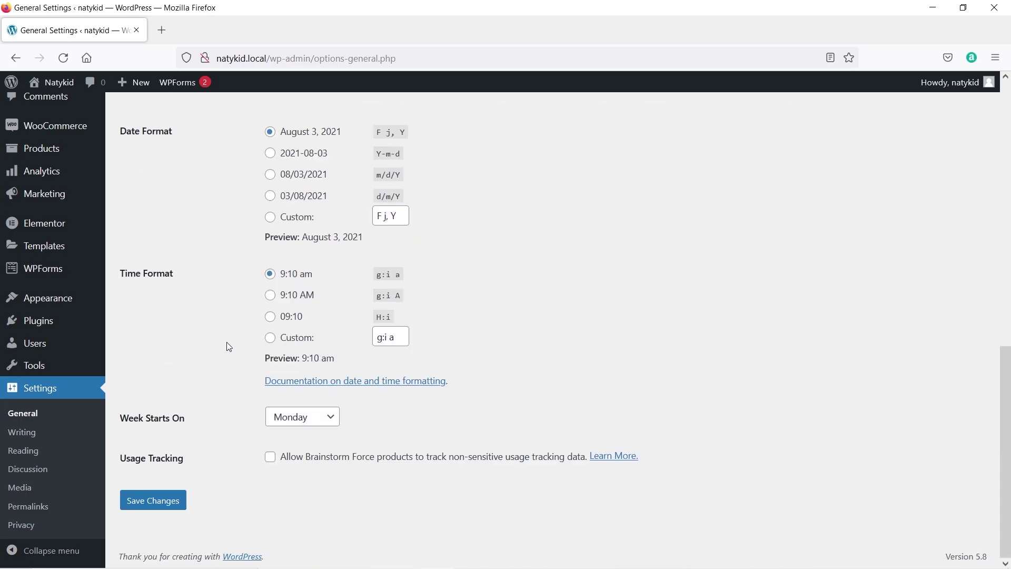
{"action": "left_click", "coordinate": [174, 505]}
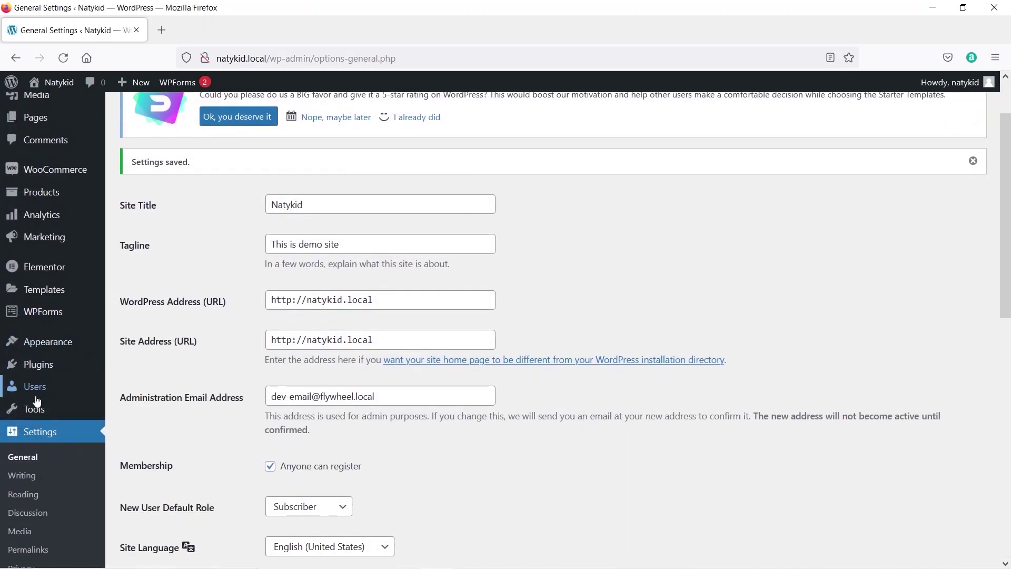
{"action": "scroll", "coordinate": [41, 398], "scroll_direction": "down", "scroll_amount": 1}
{"action": "left_click", "coordinate": [22, 432]}
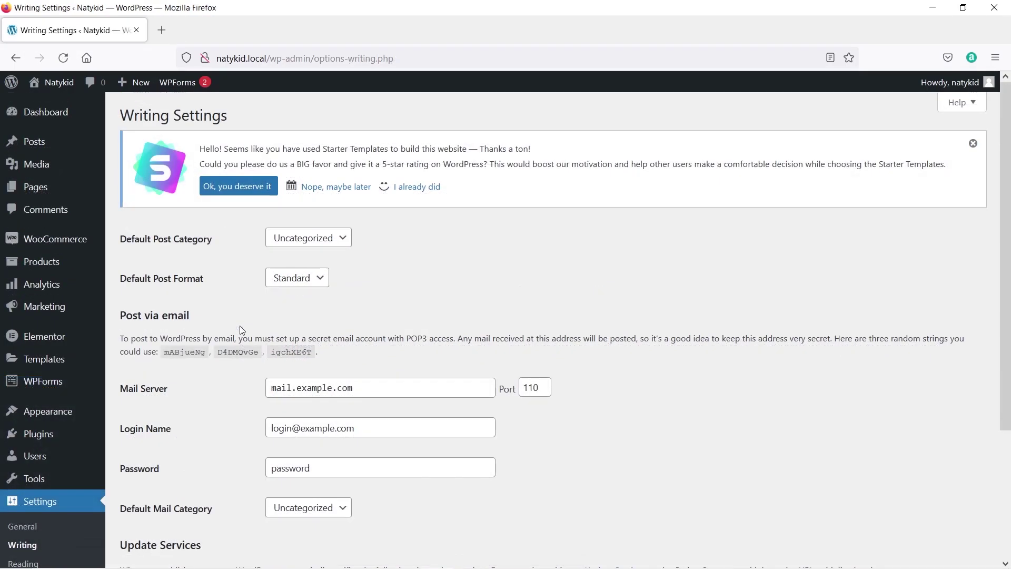
In Reading settings, keep Home as the static homepage and review the remaining options.
{"action": "scroll", "coordinate": [241, 330], "scroll_direction": "down", "scroll_amount": 2}
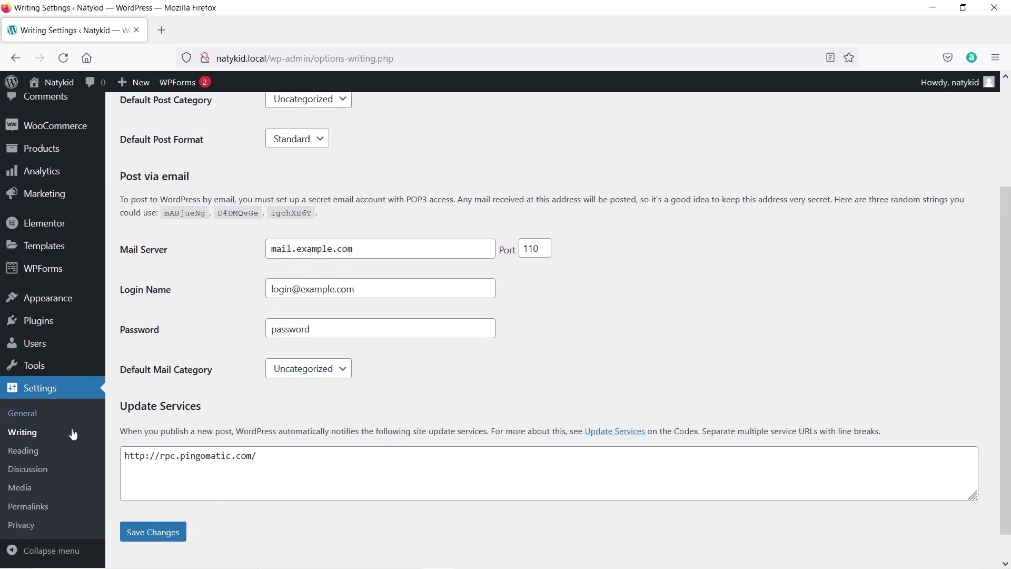
{"action": "left_click", "coordinate": [41, 453]}
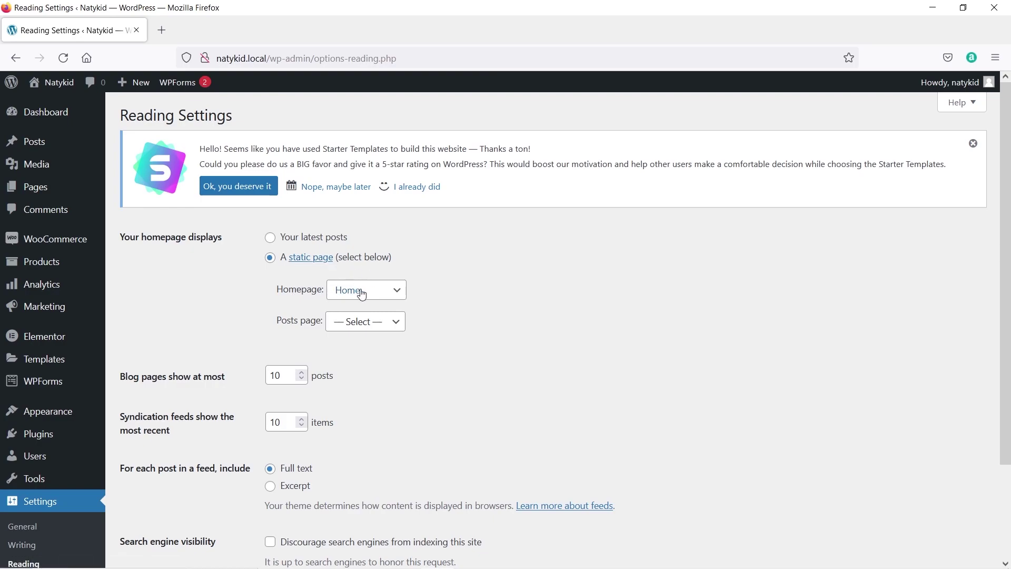
{"action": "left_click", "coordinate": [387, 292]}
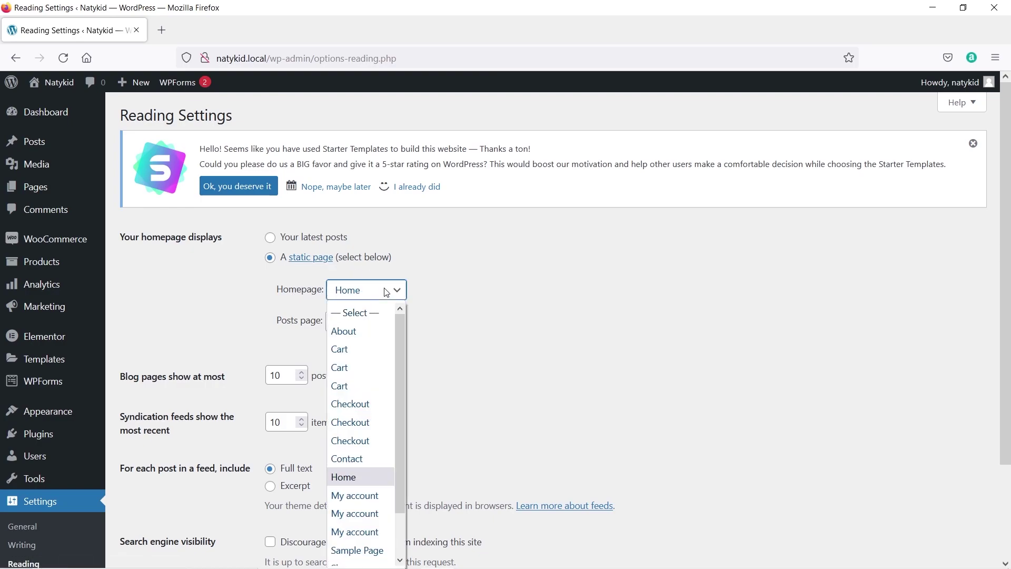
{"action": "left_click", "coordinate": [393, 291]}
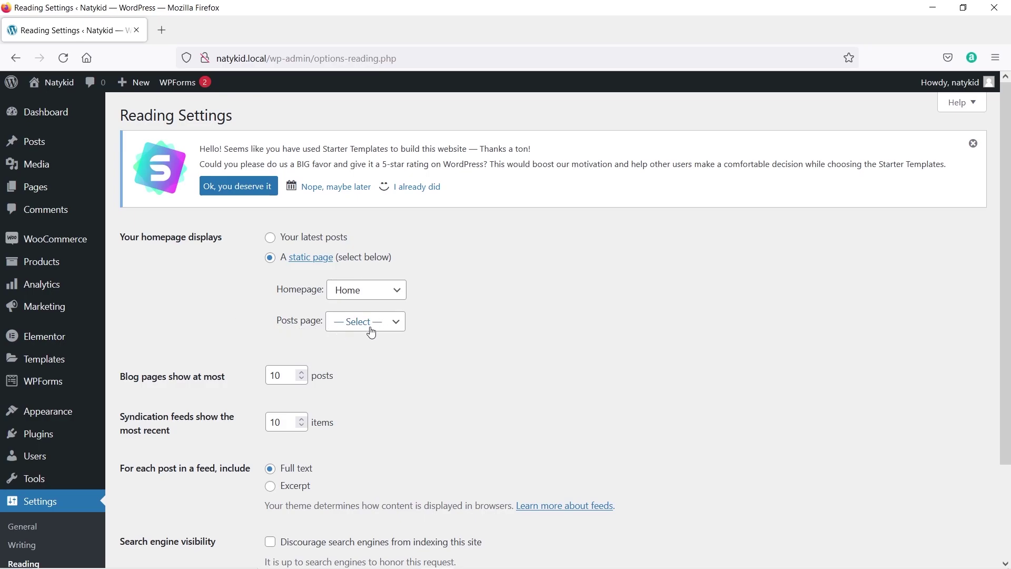
{"action": "scroll", "coordinate": [189, 311], "scroll_direction": "down", "scroll_amount": 3}
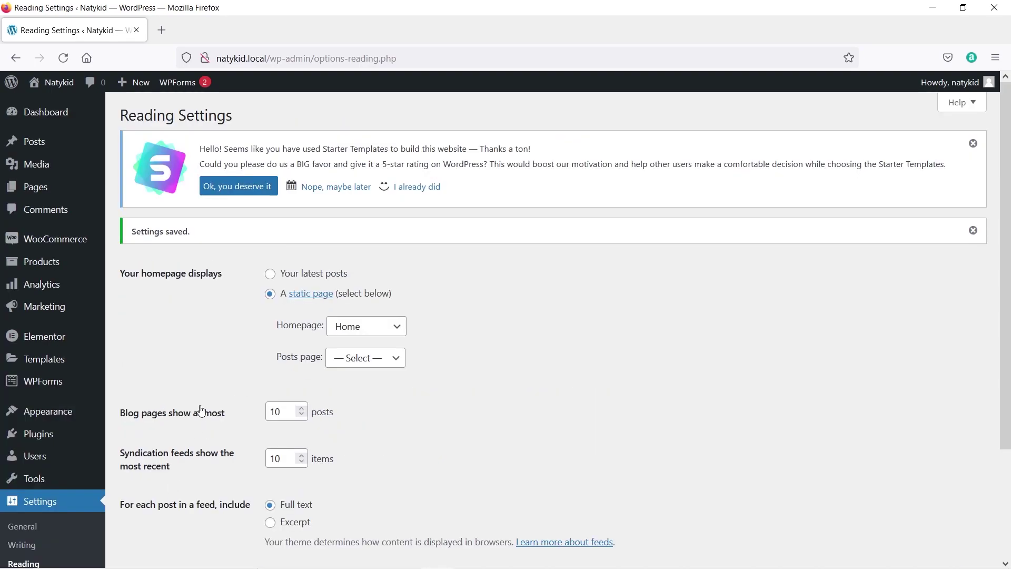
{"action": "scroll", "coordinate": [199, 408], "scroll_direction": "down", "scroll_amount": 3}
{"action": "left_click", "coordinate": [46, 449]}
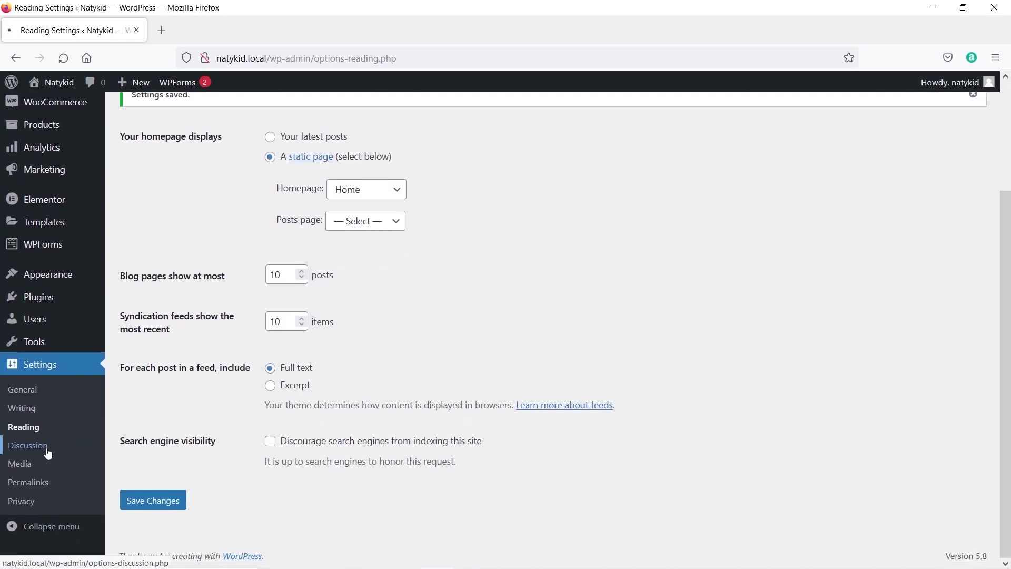
Save the permalinks with the Post name structure and the product/ custom product base.
{"action": "scroll", "coordinate": [223, 355], "scroll_direction": "down", "scroll_amount": 10}
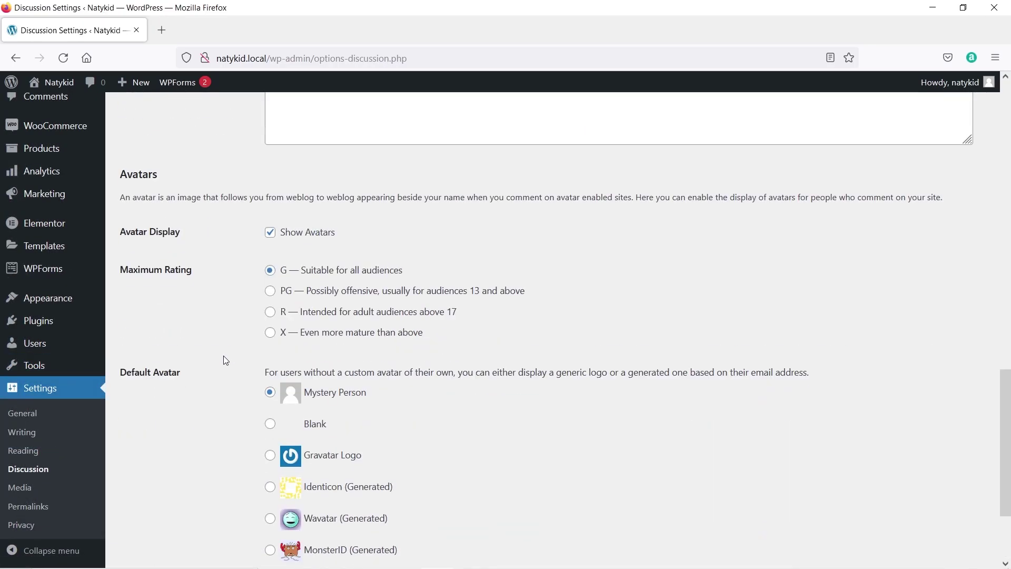
{"action": "left_click", "coordinate": [40, 511]}
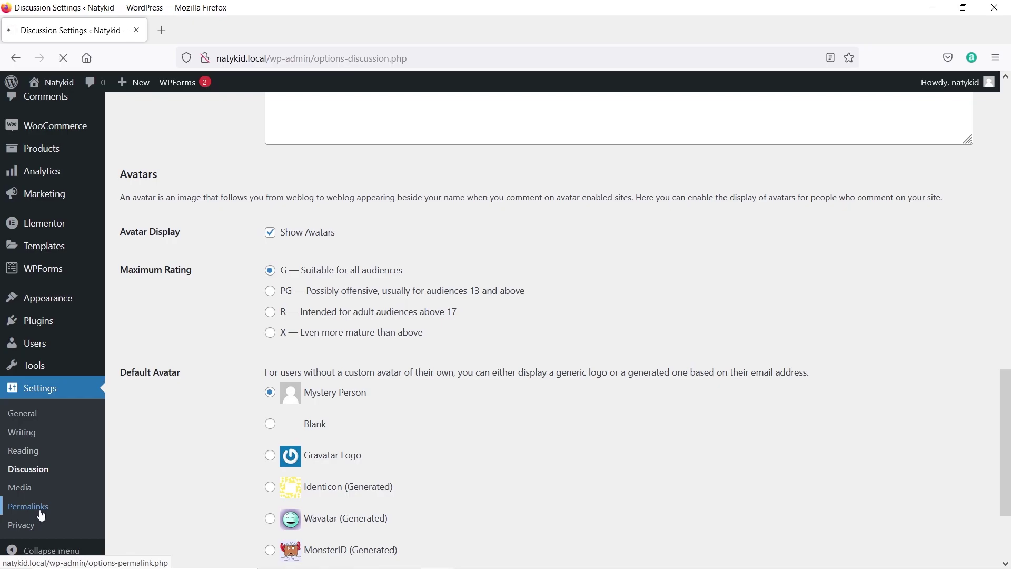
{"action": "scroll", "coordinate": [219, 318], "scroll_direction": "down", "scroll_amount": 3}
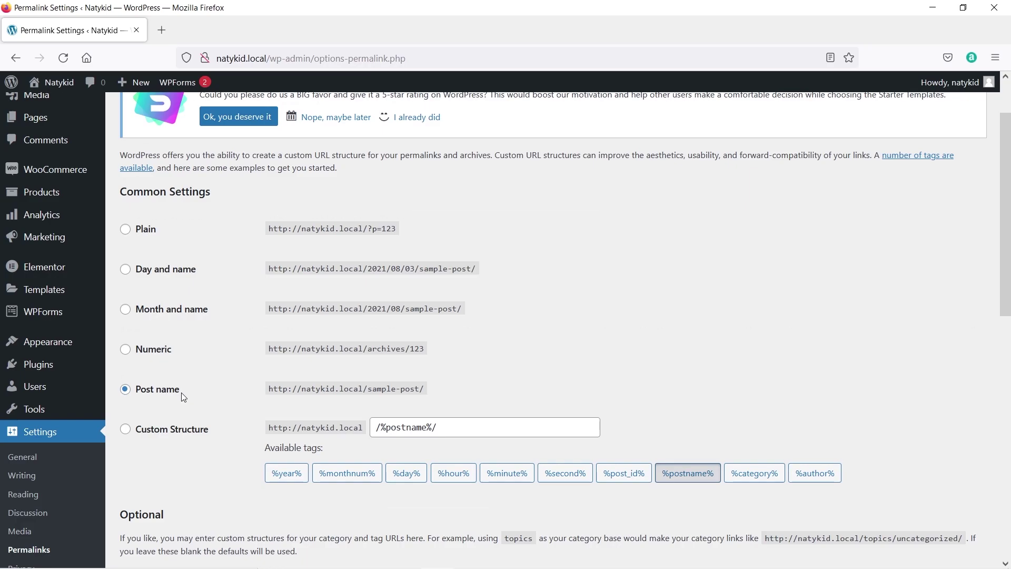
{"action": "scroll", "coordinate": [182, 393], "scroll_direction": "down", "scroll_amount": 4}
{"action": "scroll", "coordinate": [178, 394], "scroll_direction": "down", "scroll_amount": 6}
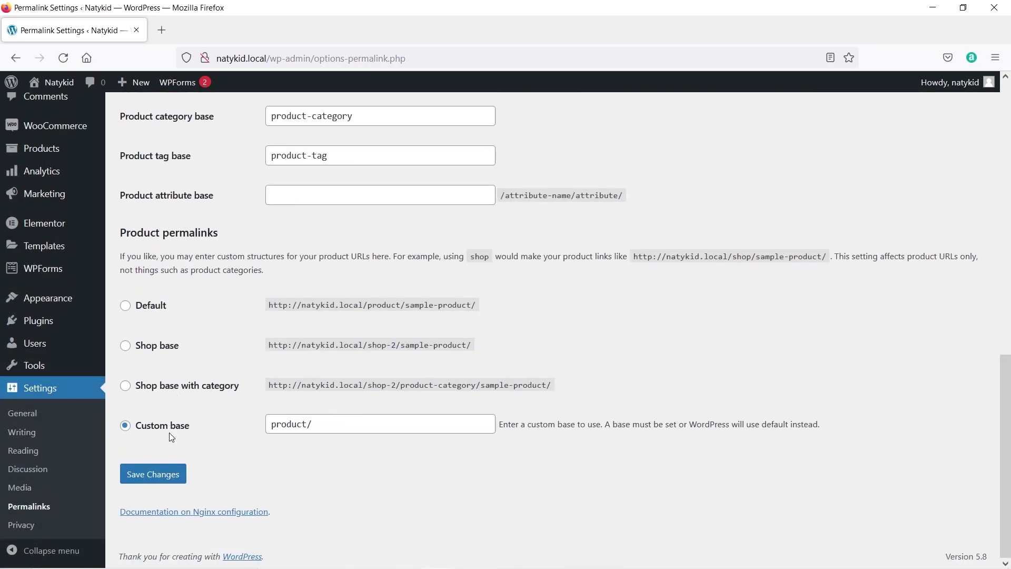
{"action": "left_click", "coordinate": [166, 478]}
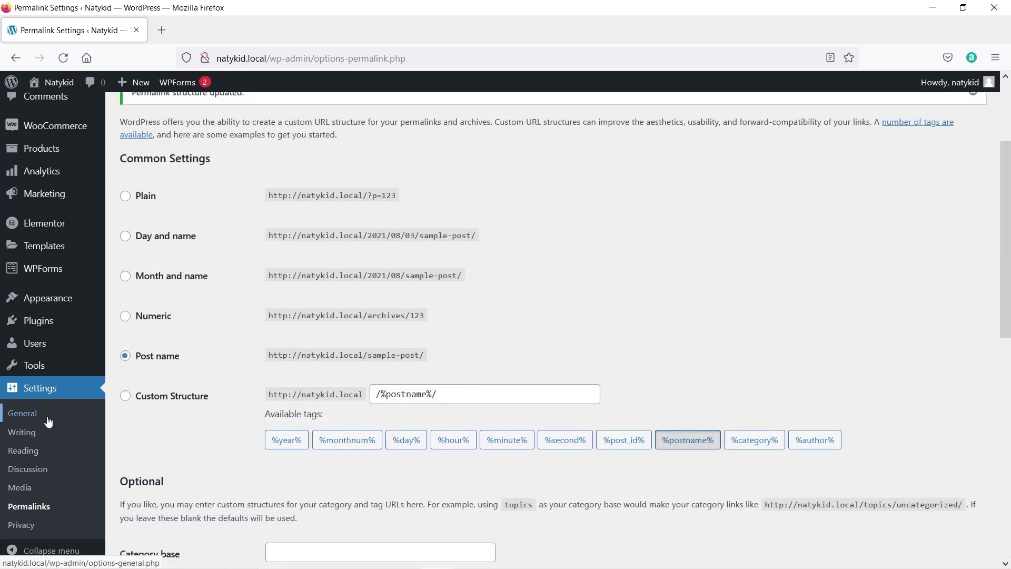
Keep Privacy Policy as the site's privacy policy page, then go to WooCommerce Settings.
{"action": "left_click", "coordinate": [34, 533]}
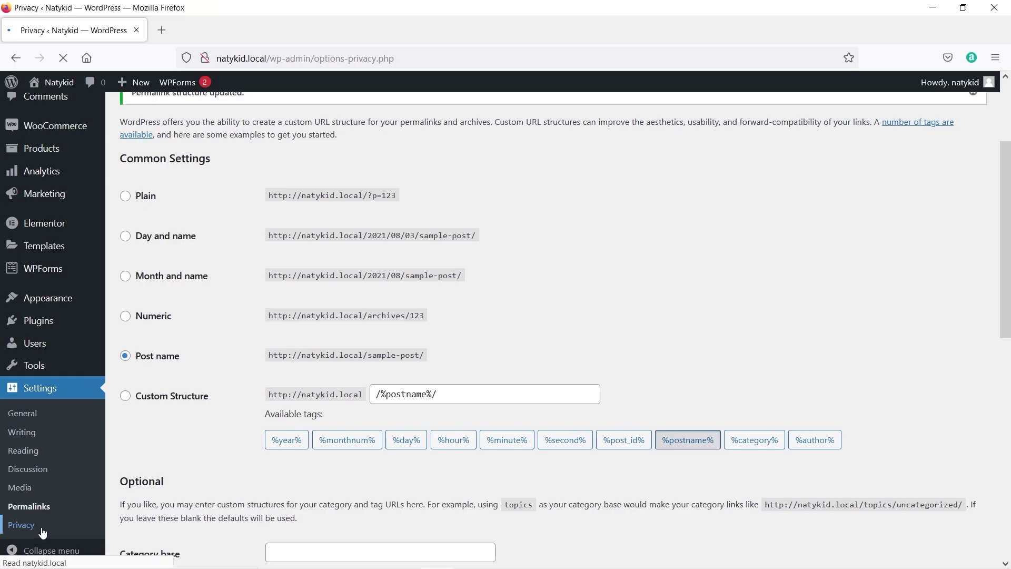
{"action": "scroll", "coordinate": [416, 447], "scroll_direction": "down", "scroll_amount": 2}
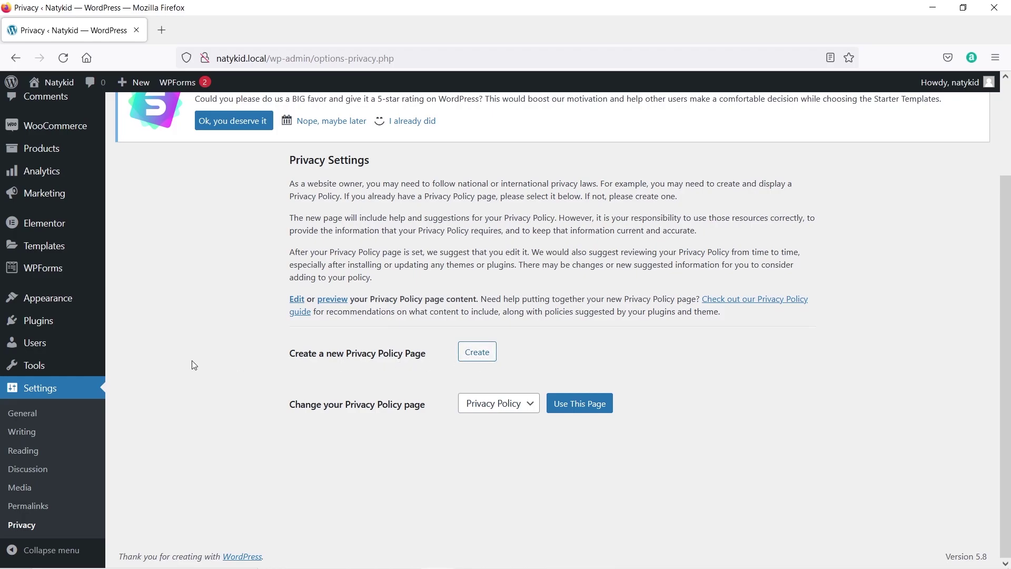
{"action": "scroll", "coordinate": [193, 337], "scroll_direction": "up", "scroll_amount": 3}
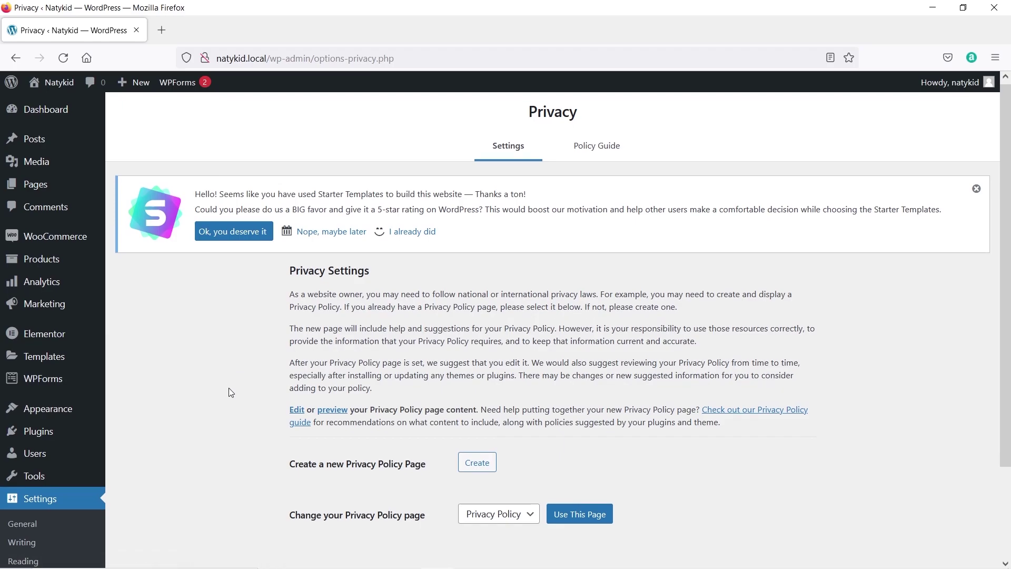
{"action": "scroll", "coordinate": [228, 388], "scroll_direction": "down", "scroll_amount": 3}
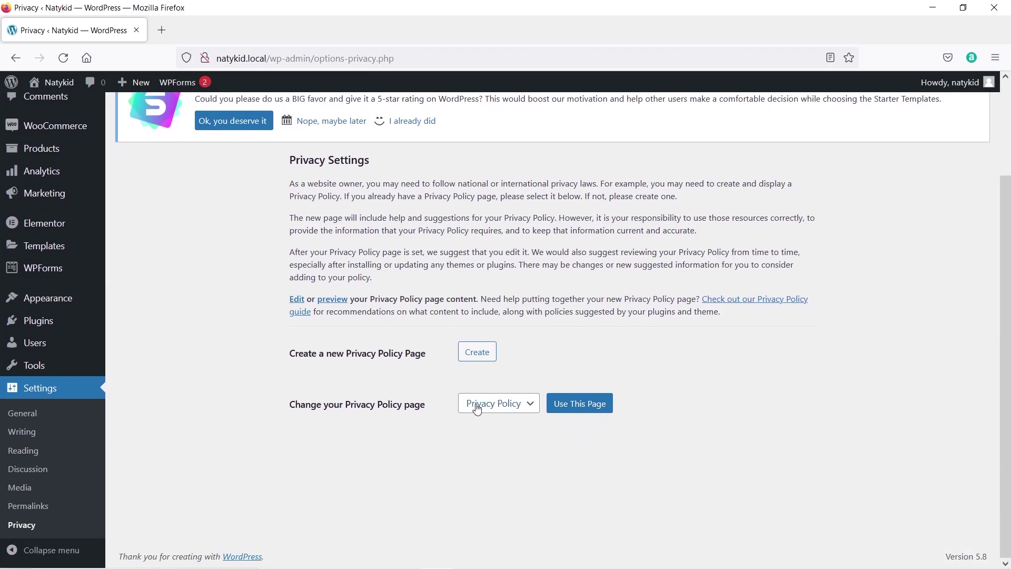
{"action": "left_click", "coordinate": [496, 409]}
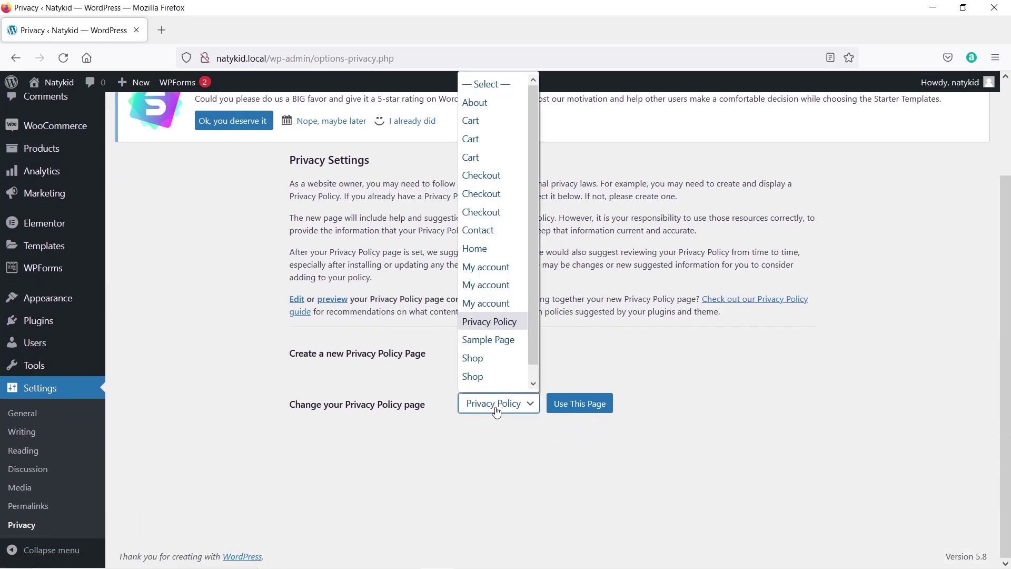
{"action": "scroll", "coordinate": [493, 358], "scroll_direction": "down", "scroll_amount": 1}
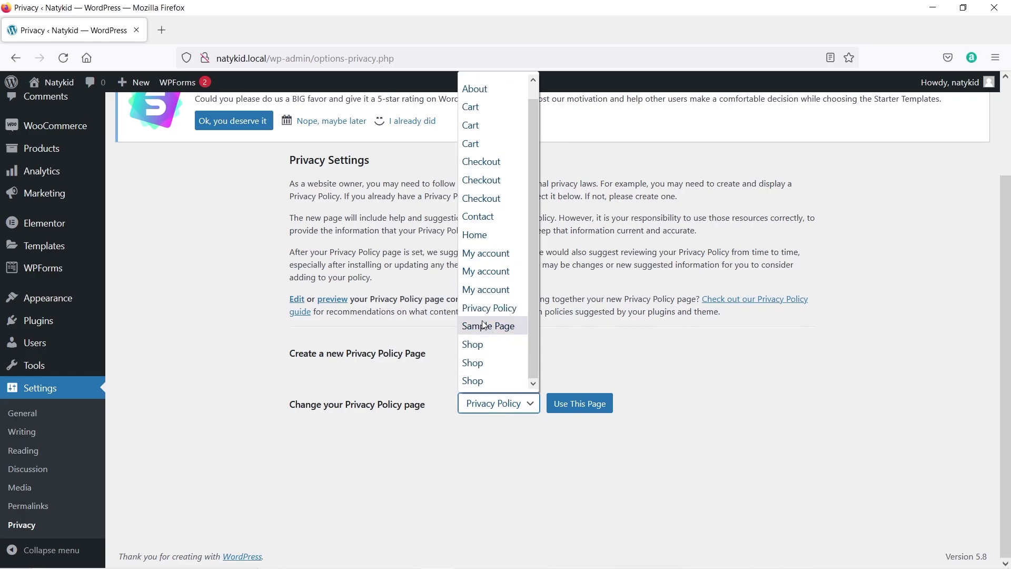
{"action": "left_click", "coordinate": [333, 390]}
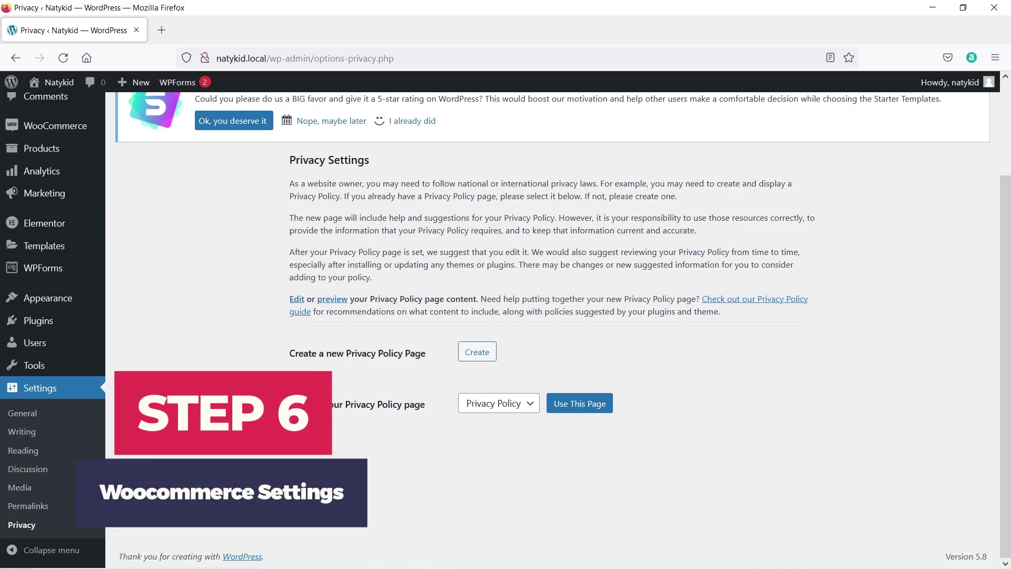
{"action": "mouse_move", "coordinate": [91, 136]}
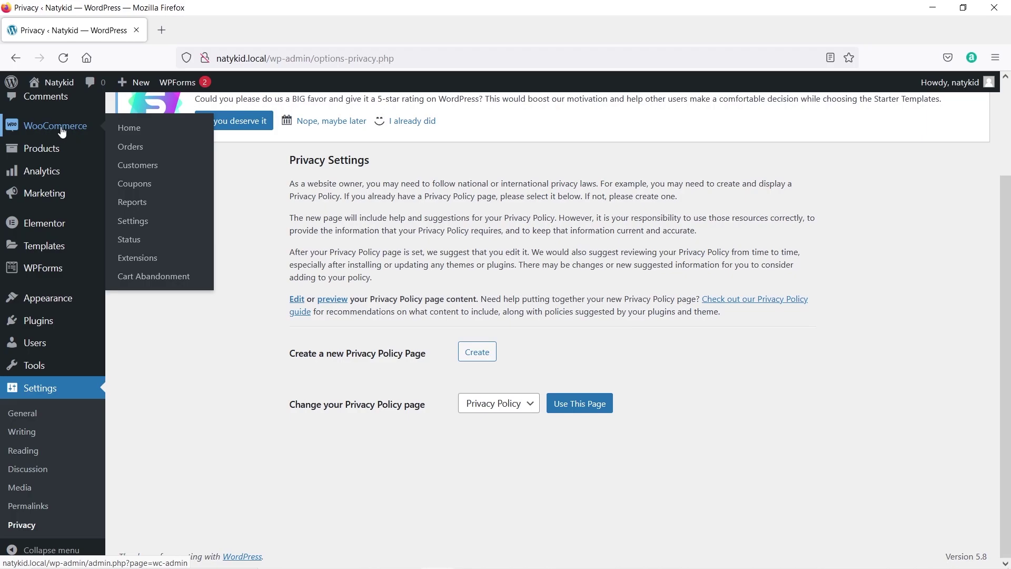
{"action": "left_click", "coordinate": [133, 221]}
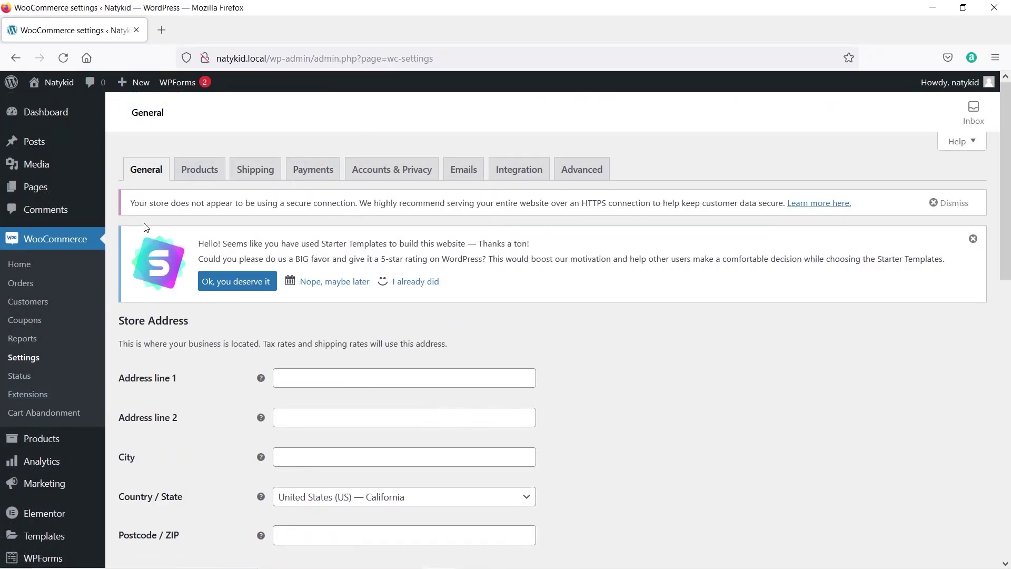
Fill the store address with Ahemdgarh address lines and city, India — Punjab, postcode 148021.
{"action": "scroll", "coordinate": [164, 214], "scroll_direction": "down", "scroll_amount": 3}
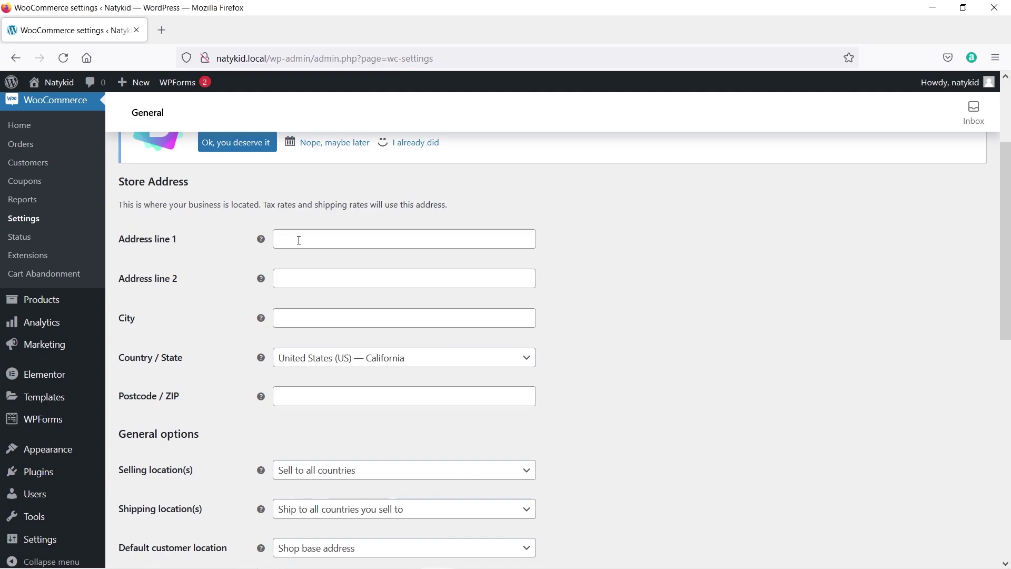
{"action": "left_click", "coordinate": [305, 318]}
{"action": "left_click", "coordinate": [313, 345]}
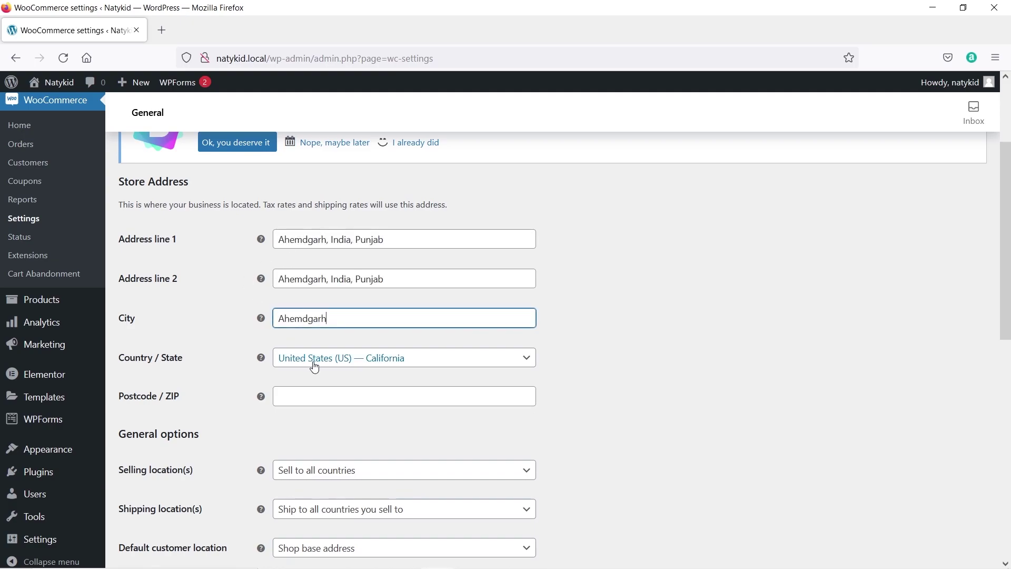
{"action": "left_click", "coordinate": [314, 363]}
{"action": "scroll", "coordinate": [327, 369], "scroll_direction": "down", "scroll_amount": 2}
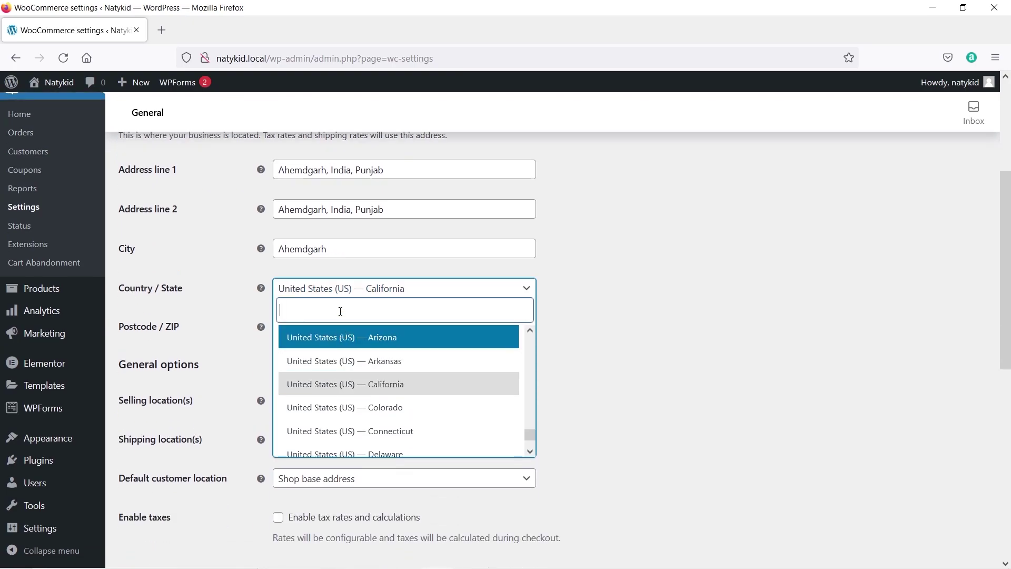
{"action": "left_click", "coordinate": [326, 326]}
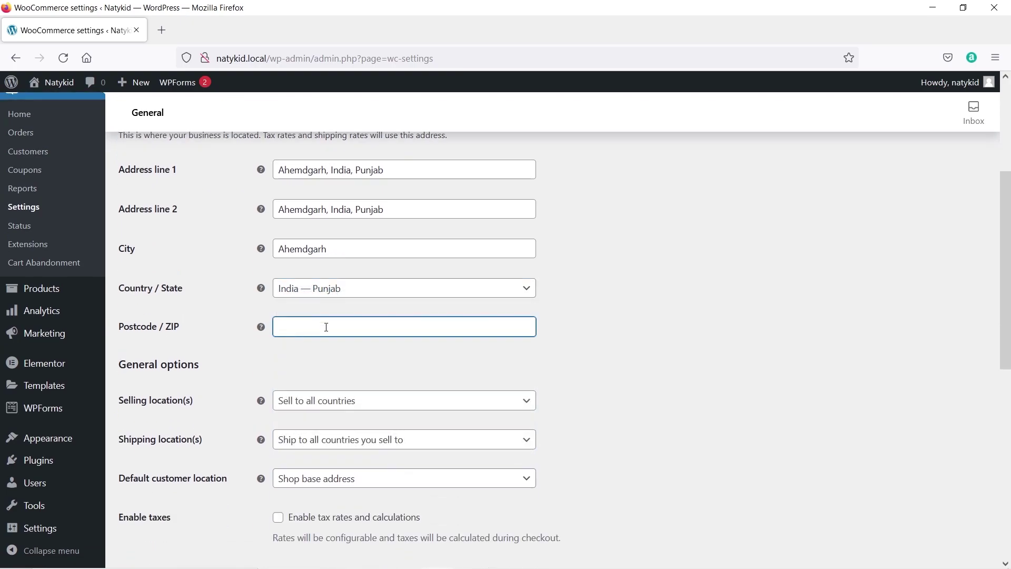
{"action": "type", "text": "148021"}
{"action": "left_click", "coordinate": [307, 403]}
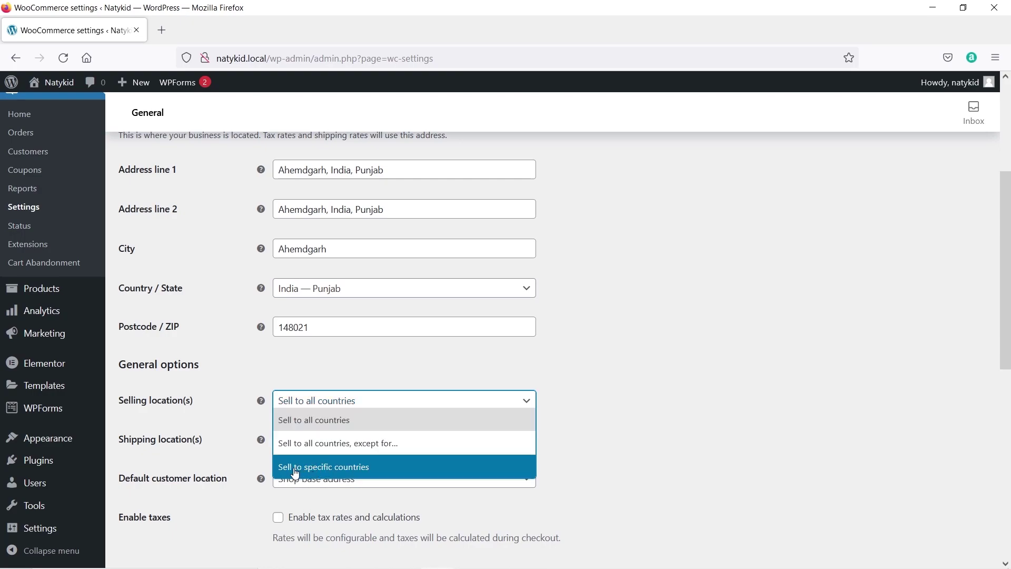
Restrict both selling and shipping locations to India only.
{"action": "left_click", "coordinate": [393, 472]}
{"action": "left_click", "coordinate": [309, 444]}
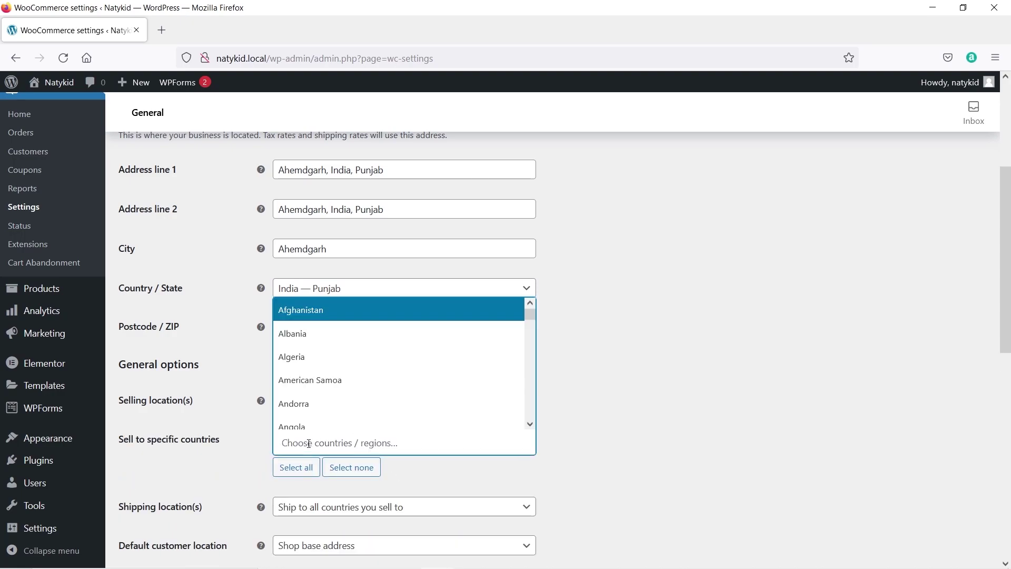
{"action": "type", "text": "india"}
{"action": "left_click", "coordinate": [429, 419]}
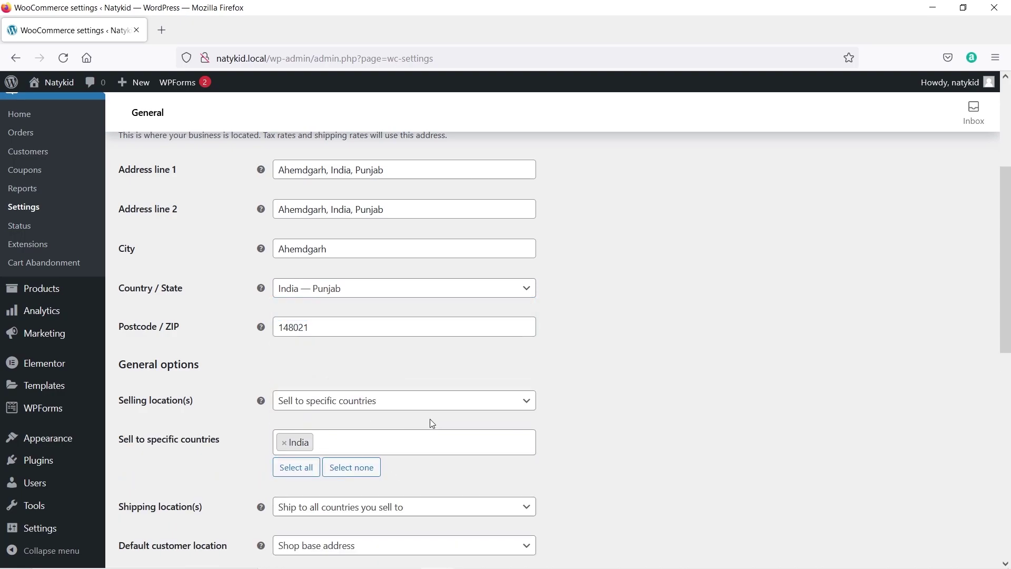
{"action": "scroll", "coordinate": [215, 392], "scroll_direction": "down", "scroll_amount": 3}
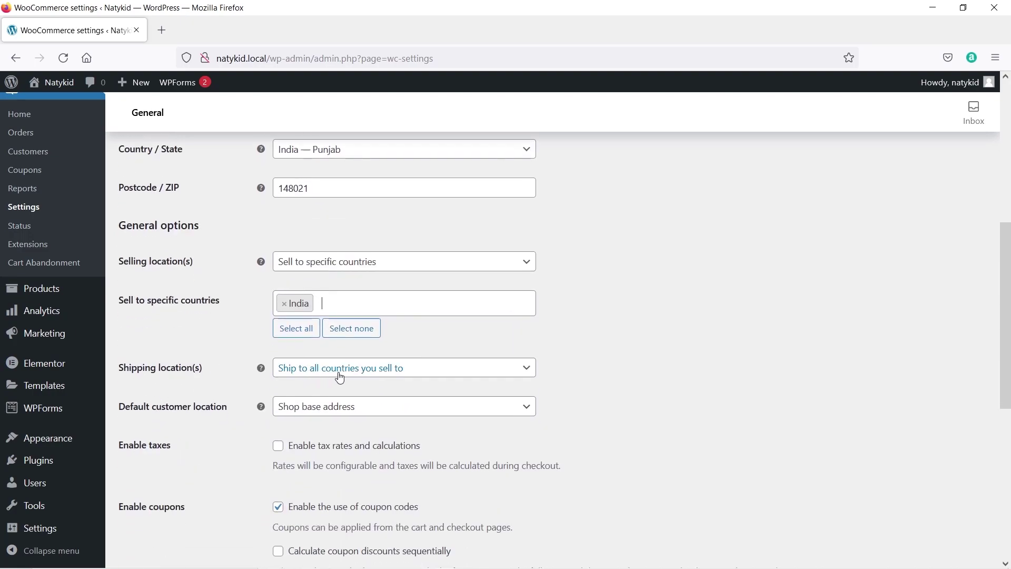
{"action": "left_click", "coordinate": [396, 372]}
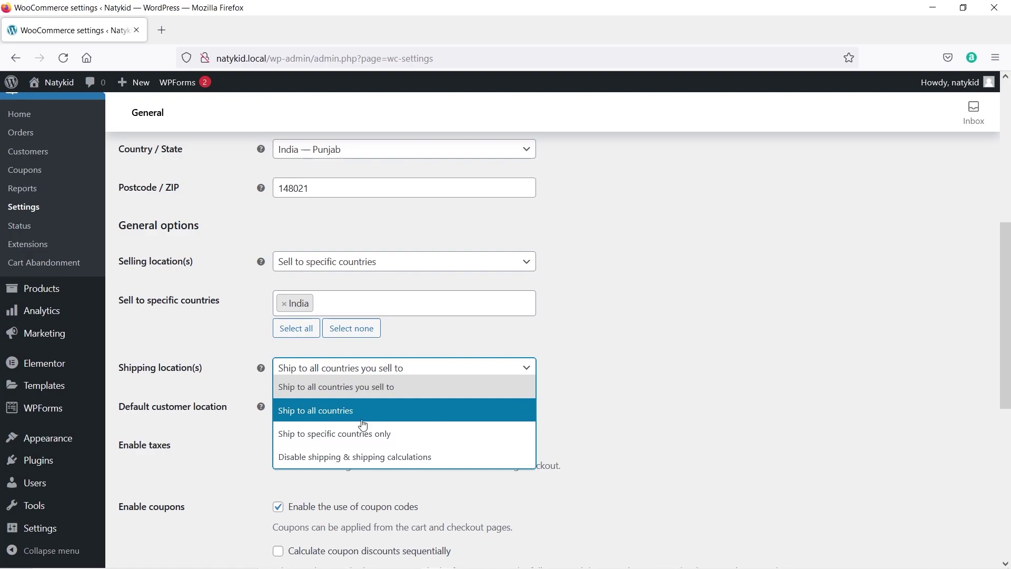
{"action": "left_click", "coordinate": [325, 442]}
{"action": "left_click", "coordinate": [311, 412]}
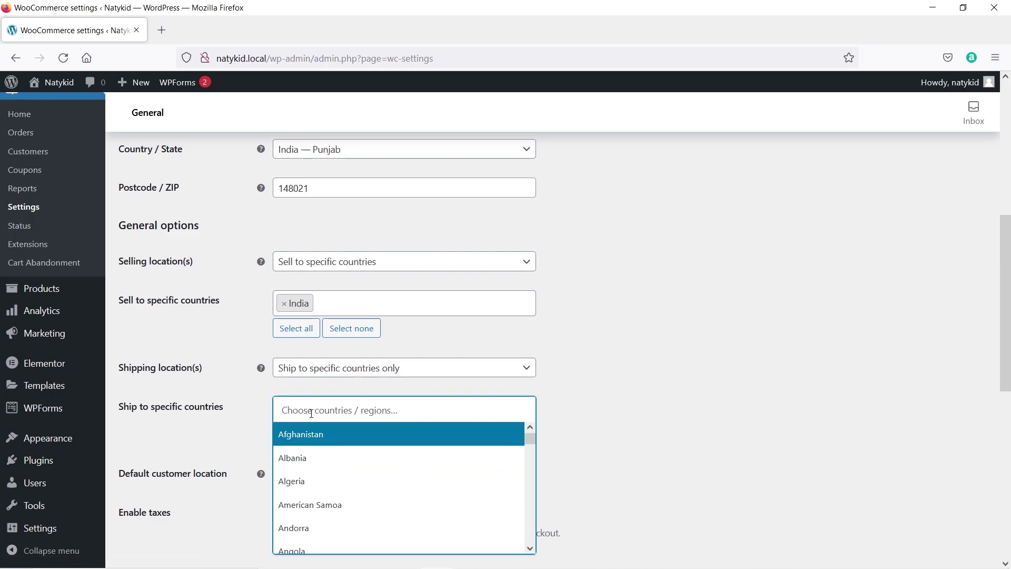
{"action": "type", "text": "india"}
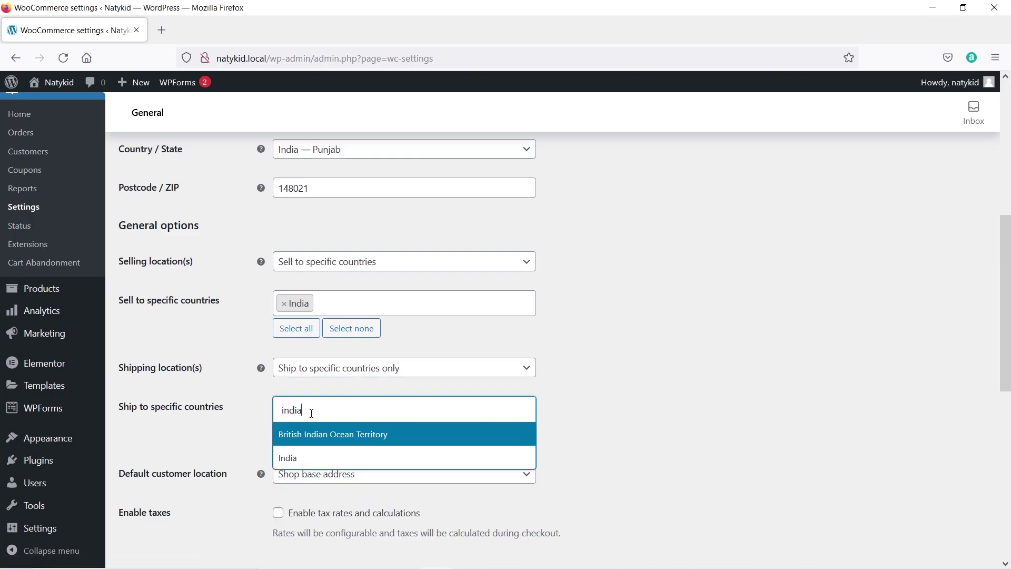
{"action": "left_click", "coordinate": [313, 458]}
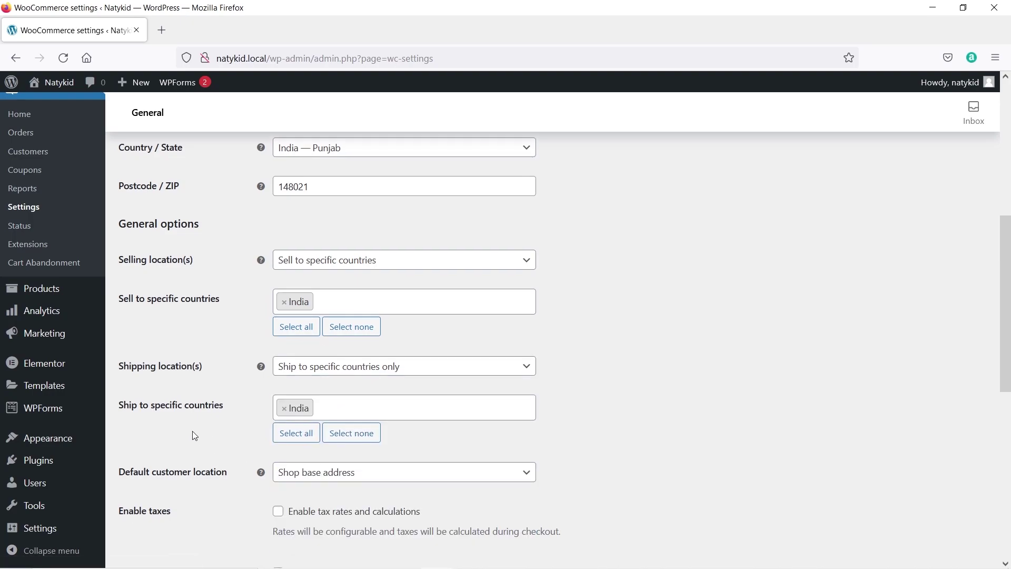
Set the store currency to Indian rupee (₹) and save the general settings.
{"action": "scroll", "coordinate": [192, 435], "scroll_direction": "down", "scroll_amount": 4}
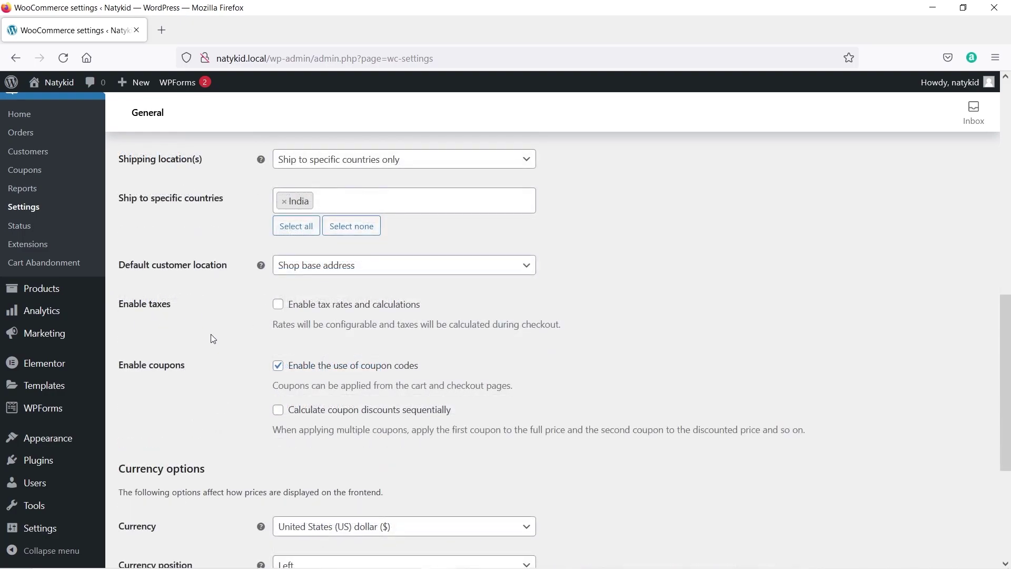
{"action": "scroll", "coordinate": [213, 339], "scroll_direction": "down", "scroll_amount": 1}
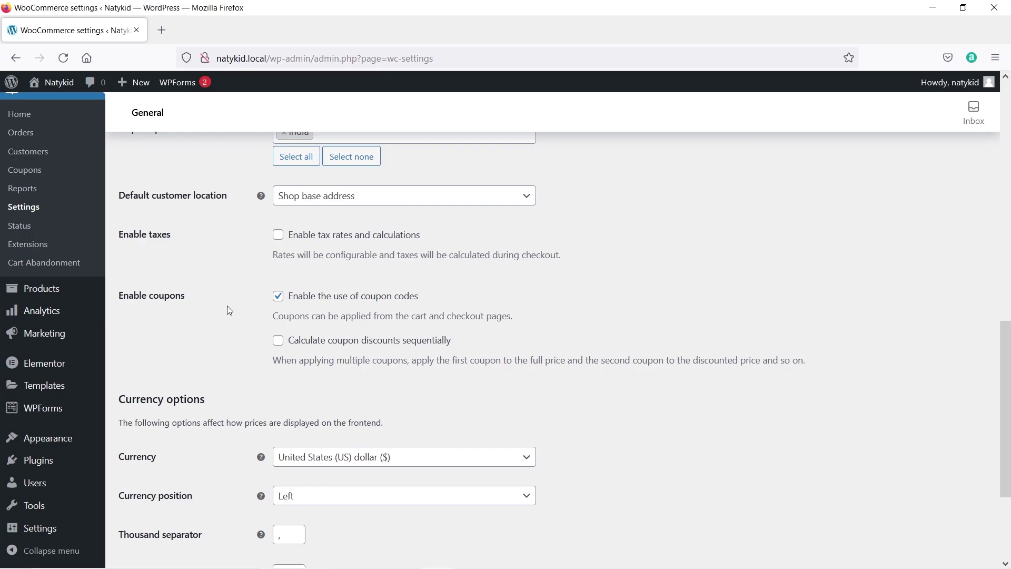
{"action": "scroll", "coordinate": [230, 310], "scroll_direction": "down", "scroll_amount": 2}
{"action": "scroll", "coordinate": [230, 310], "scroll_direction": "down", "scroll_amount": 2}
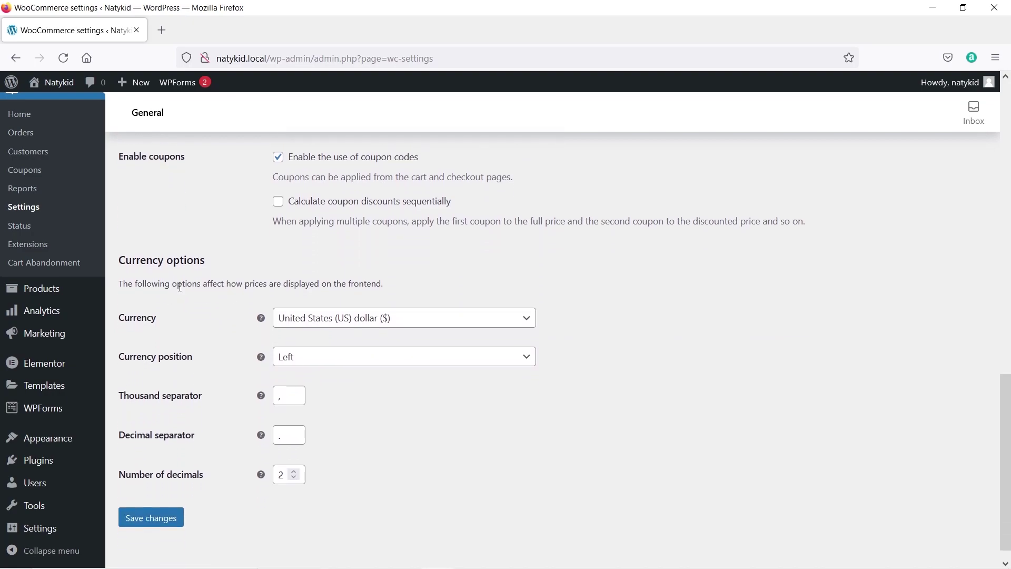
{"action": "left_click", "coordinate": [359, 318]}
{"action": "type", "text": "india"}
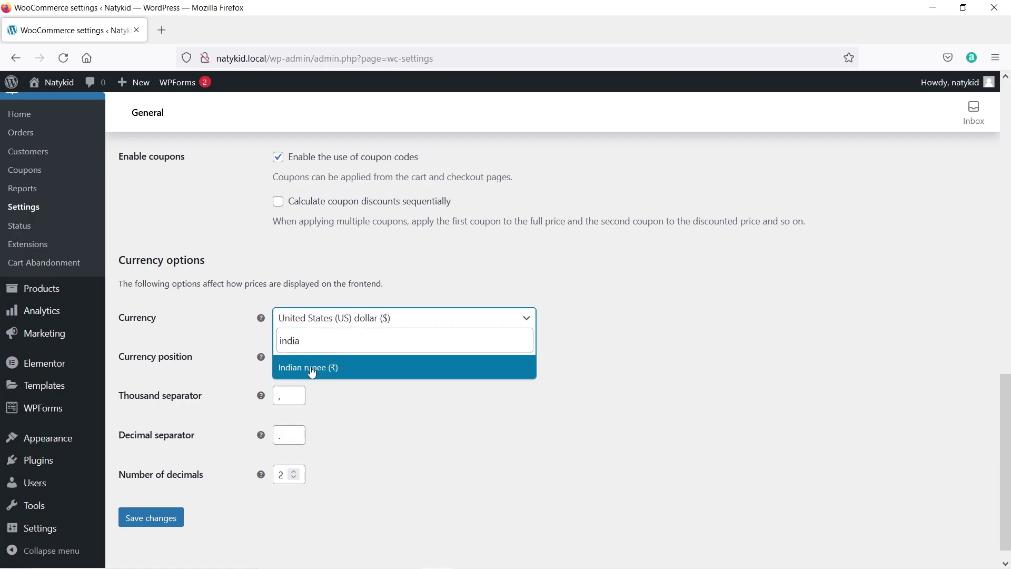
{"action": "left_click", "coordinate": [311, 371]}
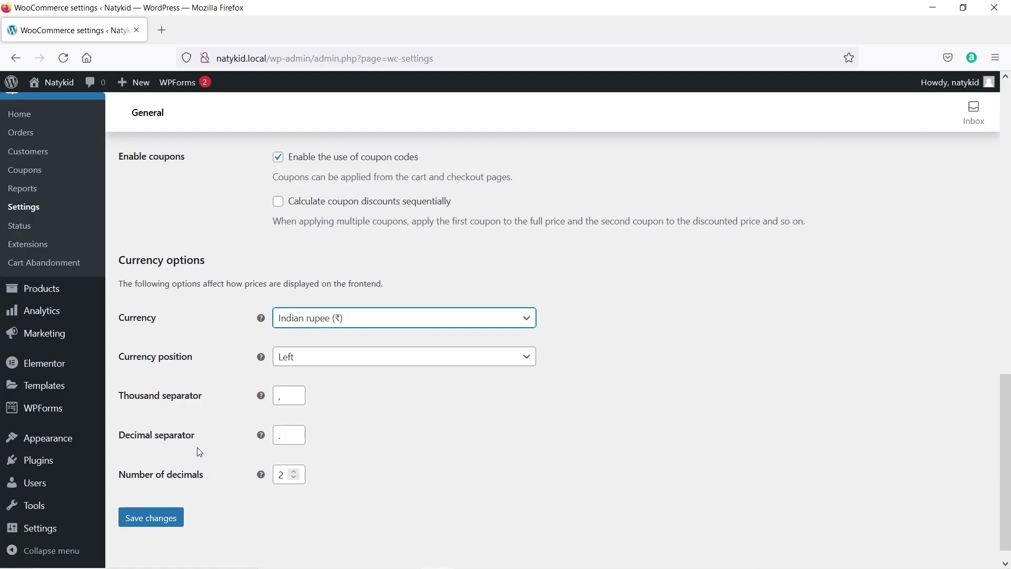
{"action": "left_click", "coordinate": [153, 518]}
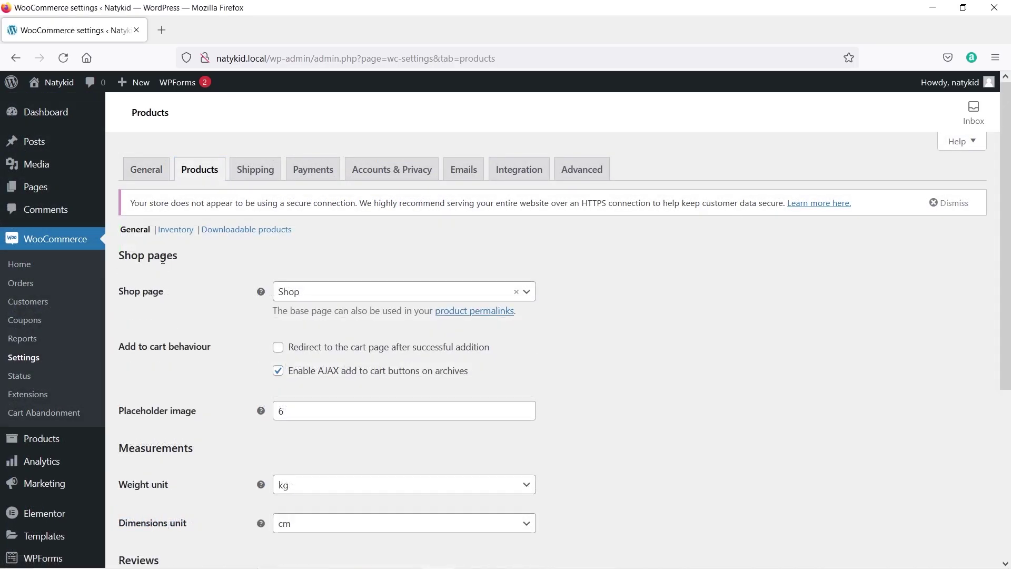
Keep Shop as the shop page, switch the weight unit to g, and save product settings.
{"action": "left_click", "coordinate": [314, 295]}
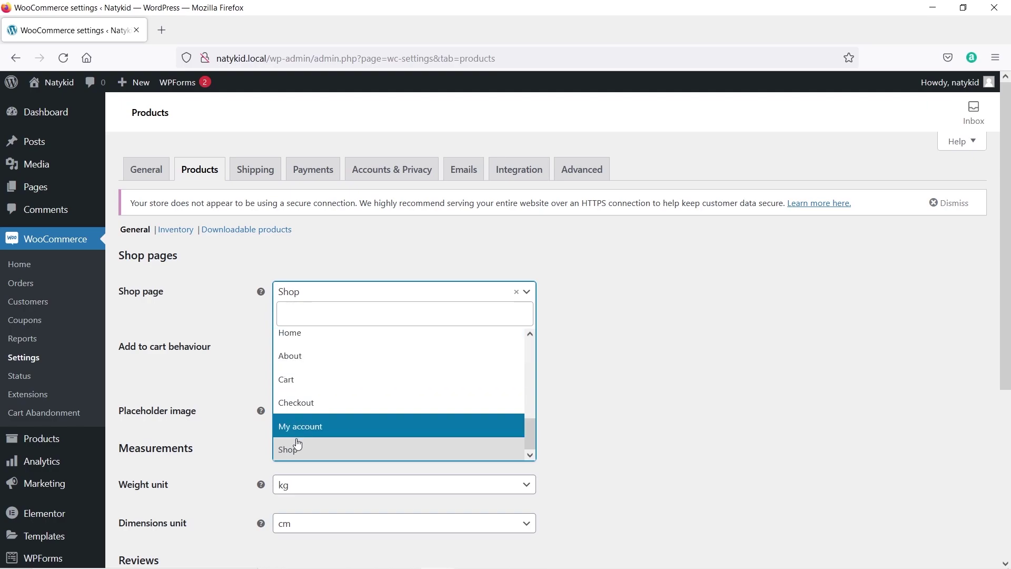
{"action": "left_click", "coordinate": [154, 293]}
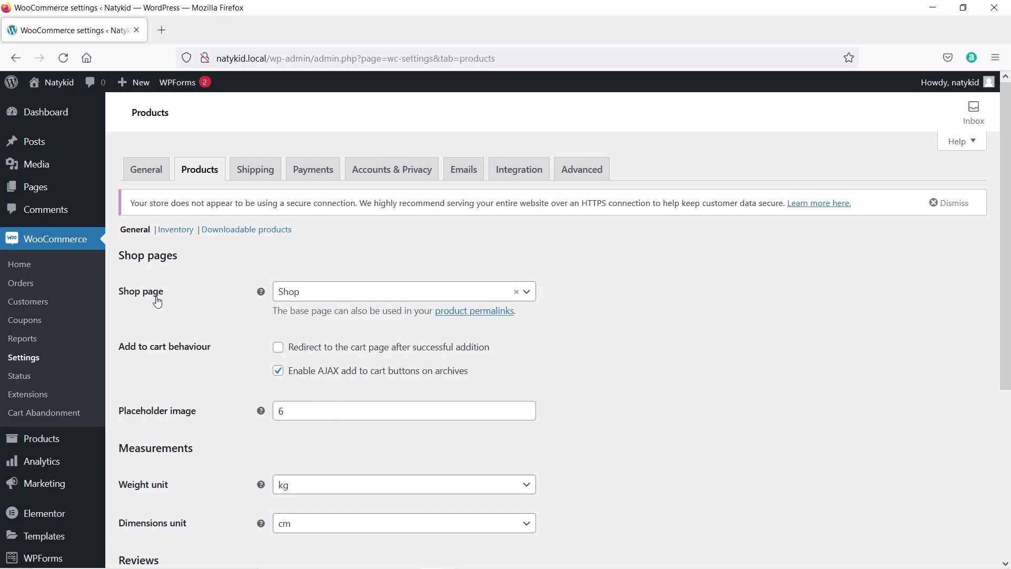
{"action": "scroll", "coordinate": [128, 297], "scroll_direction": "down", "scroll_amount": 2}
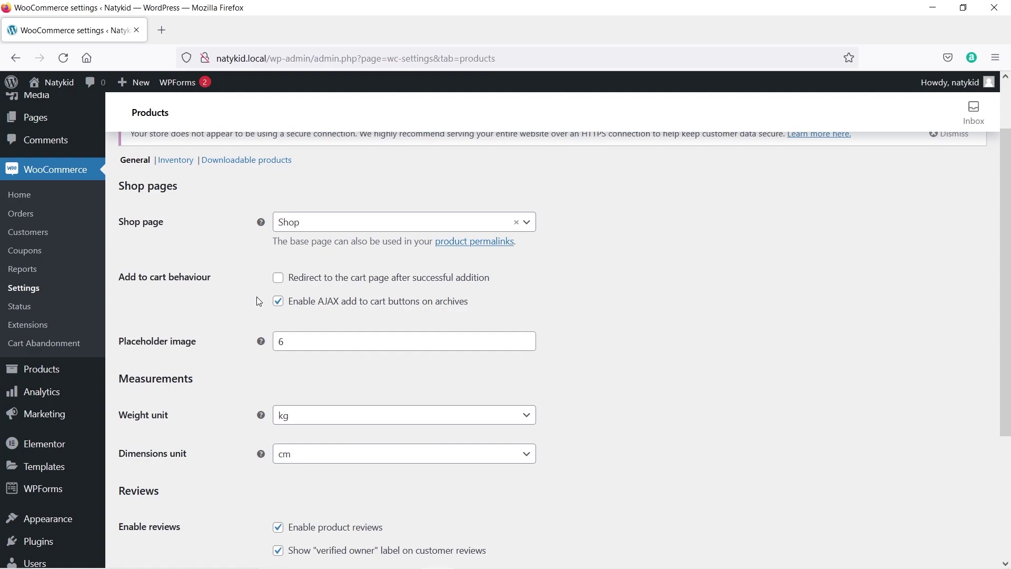
{"action": "scroll", "coordinate": [257, 301], "scroll_direction": "down", "scroll_amount": 3}
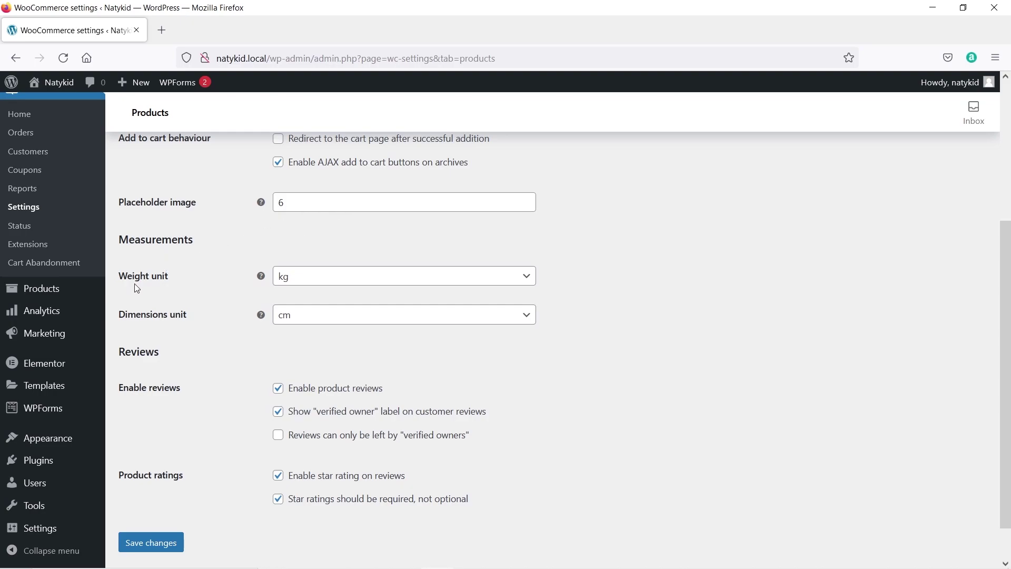
{"action": "left_click", "coordinate": [305, 284]}
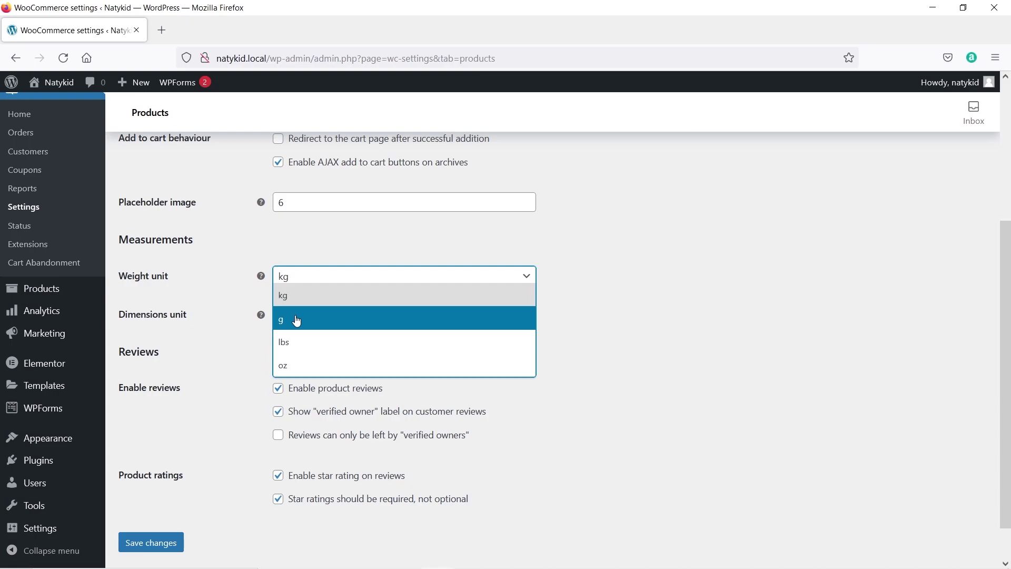
{"action": "left_click", "coordinate": [297, 321]}
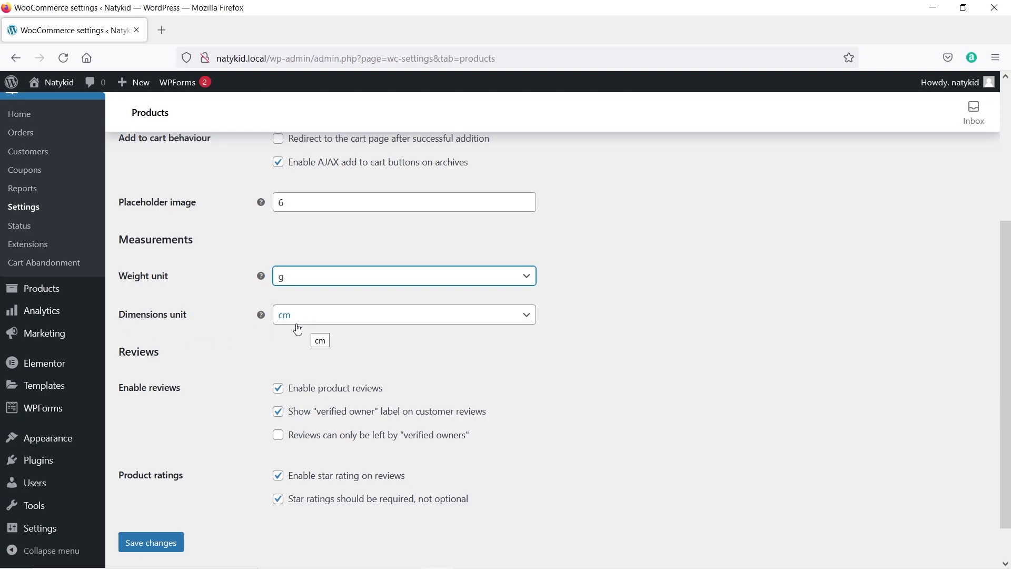
{"action": "scroll", "coordinate": [187, 360], "scroll_direction": "down", "scroll_amount": 2}
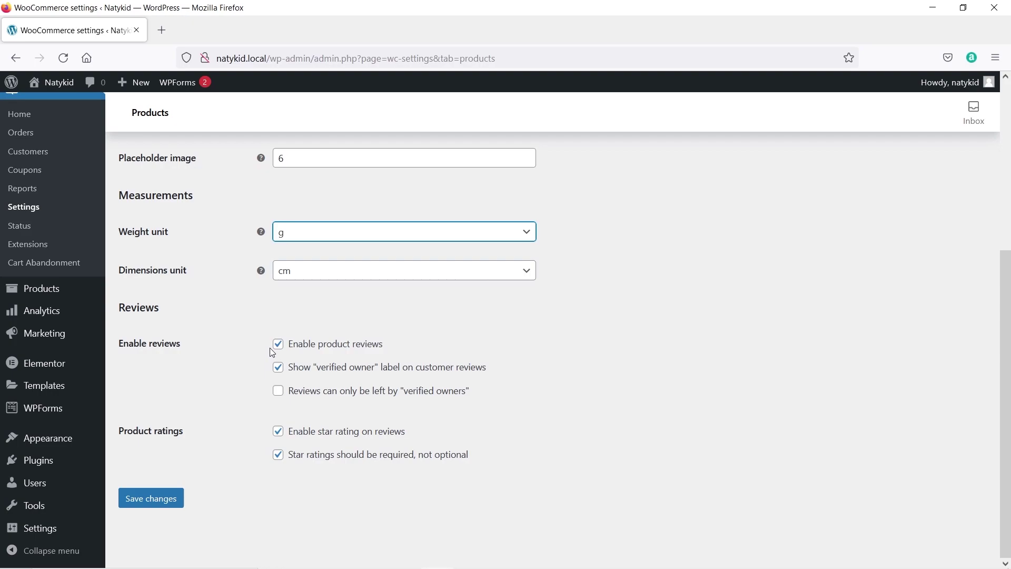
{"action": "left_click", "coordinate": [164, 506]}
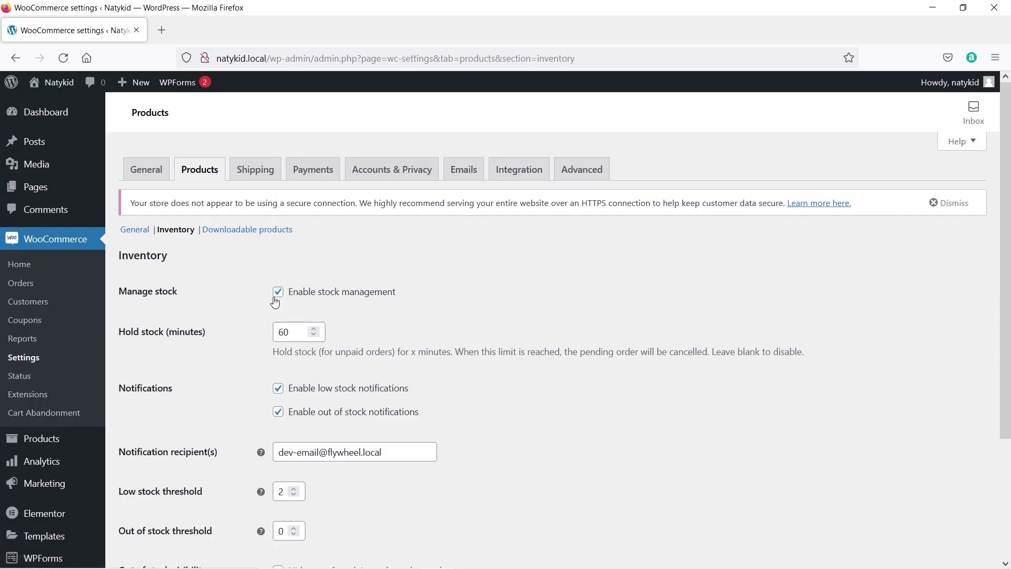
Check the notification recipient and save inventory settings with low-stock 2 and out-of-stock 0 thresholds.
{"action": "scroll", "coordinate": [175, 283], "scroll_direction": "down", "scroll_amount": 2}
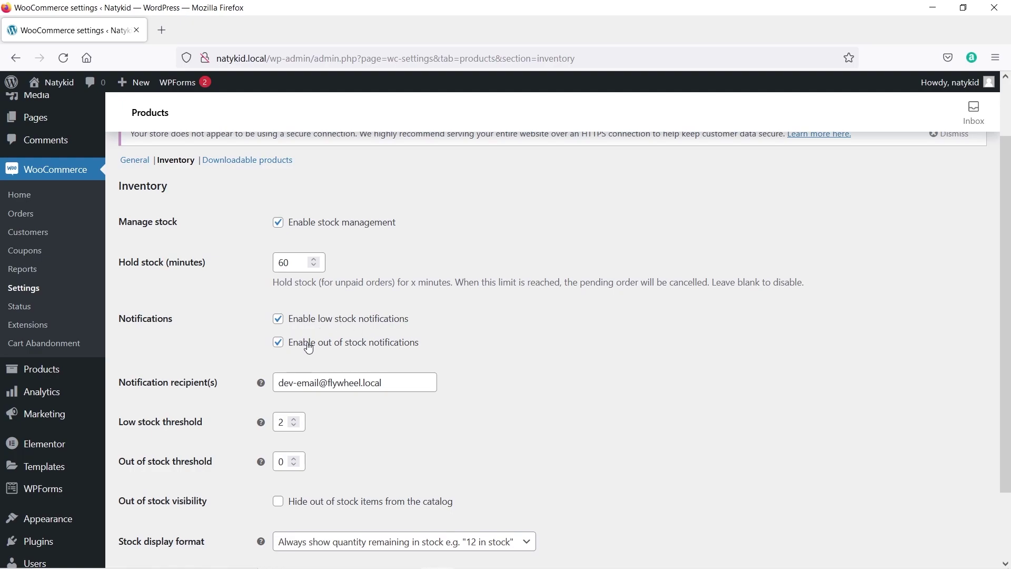
{"action": "scroll", "coordinate": [394, 348], "scroll_direction": "down", "scroll_amount": 3}
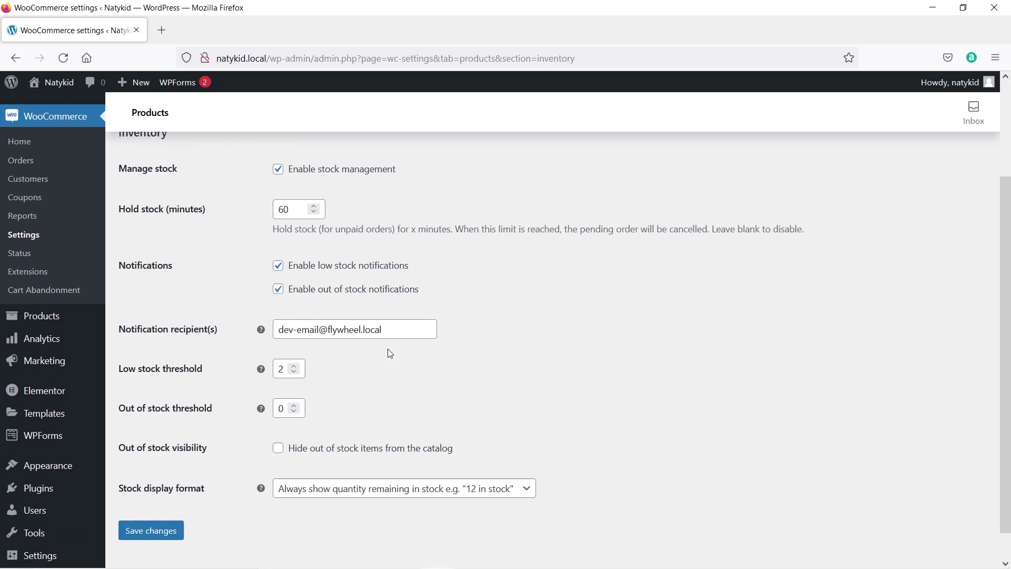
{"action": "triple_click", "coordinate": [390, 311]}
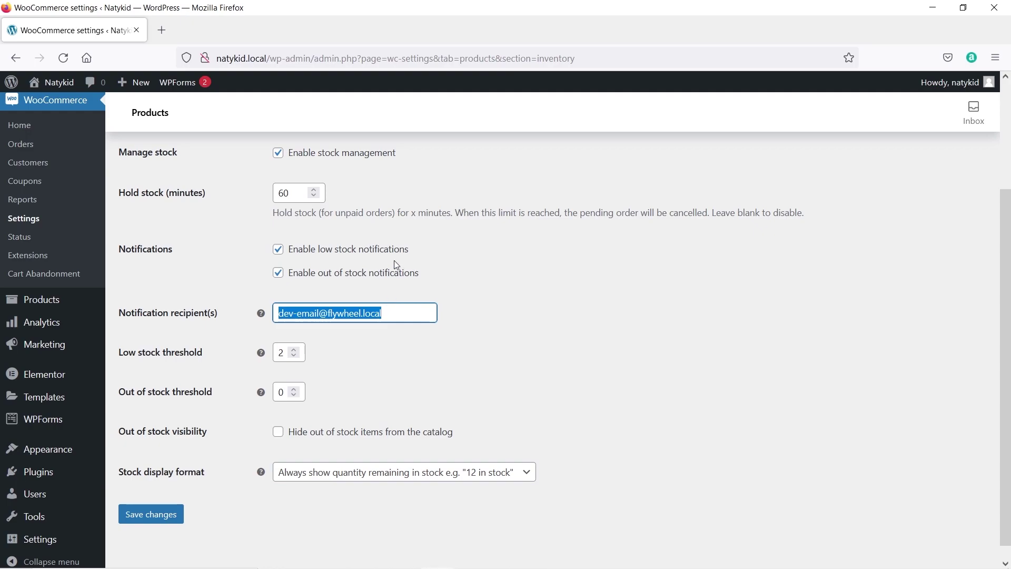
{"action": "scroll", "coordinate": [165, 349], "scroll_direction": "down", "scroll_amount": 1}
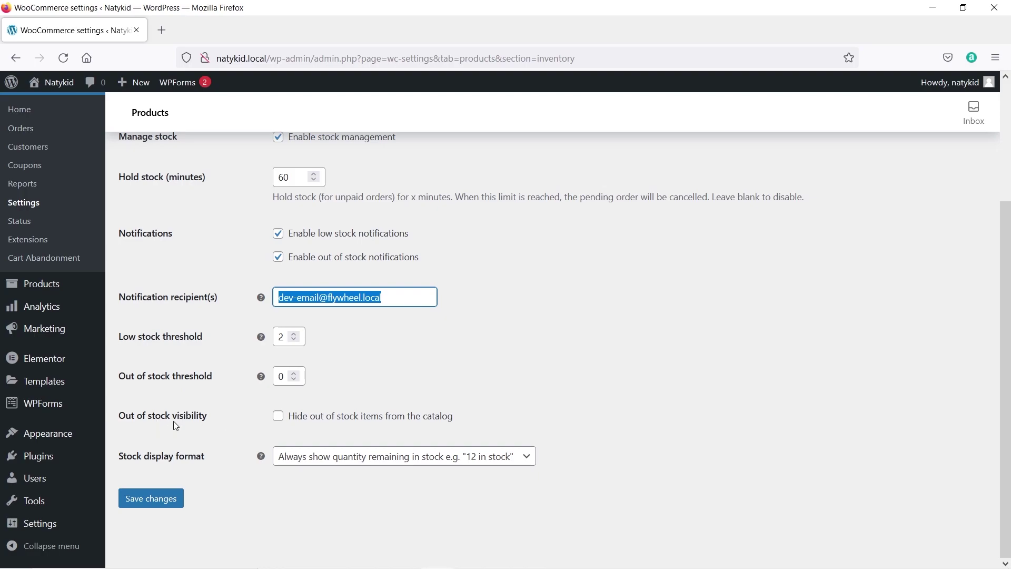
{"action": "left_click", "coordinate": [181, 500]}
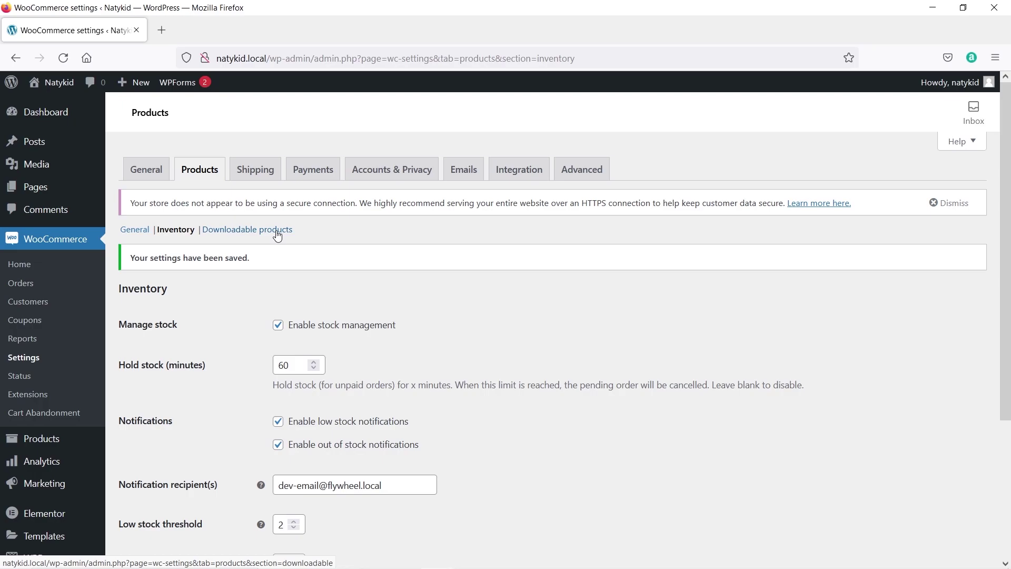
Open WooCommerce's Shipping settings, which show an empty Shipping zones list.
{"action": "left_click", "coordinate": [262, 175]}
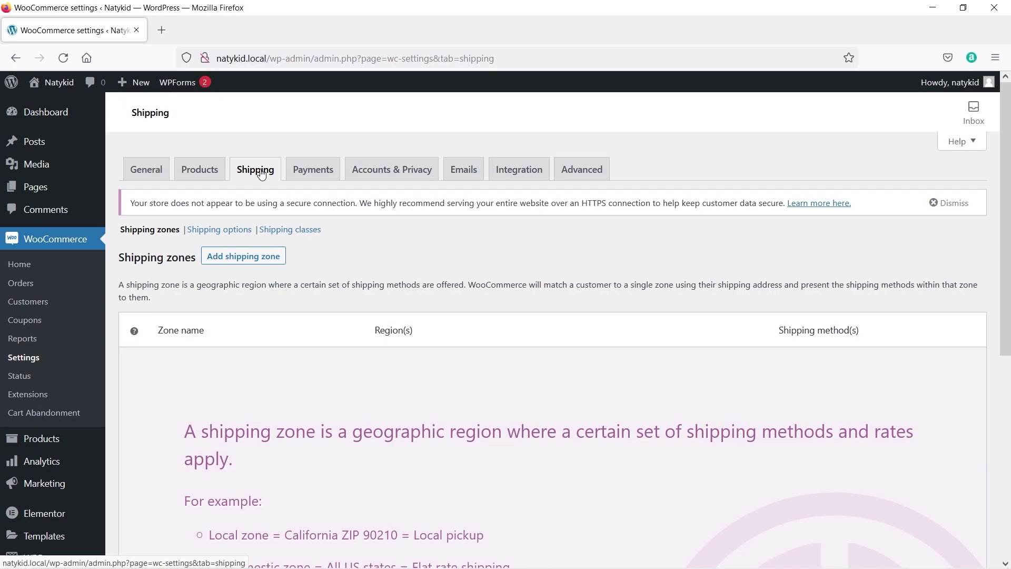
Create and save a 'Punajb' shipping zone for Punjab, India, with a Flat rate method.
{"action": "left_click", "coordinate": [245, 263]}
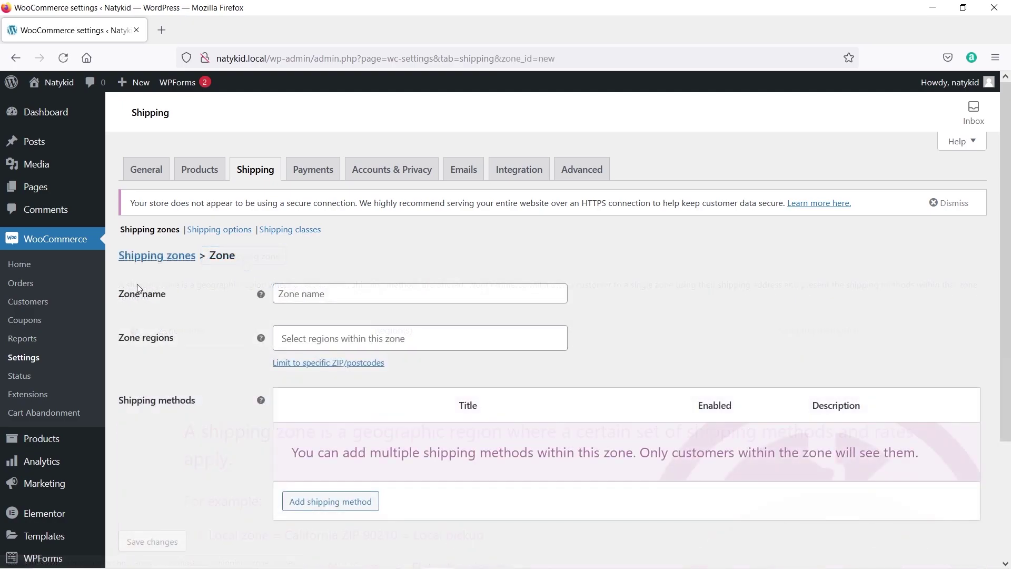
{"action": "left_click", "coordinate": [317, 293]}
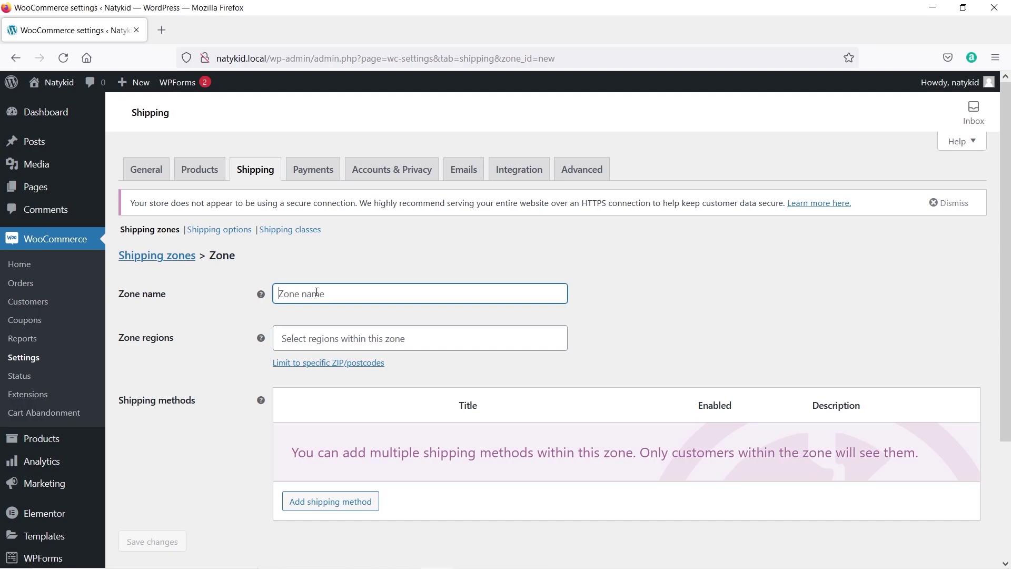
{"action": "type", "text": "Punajb"}
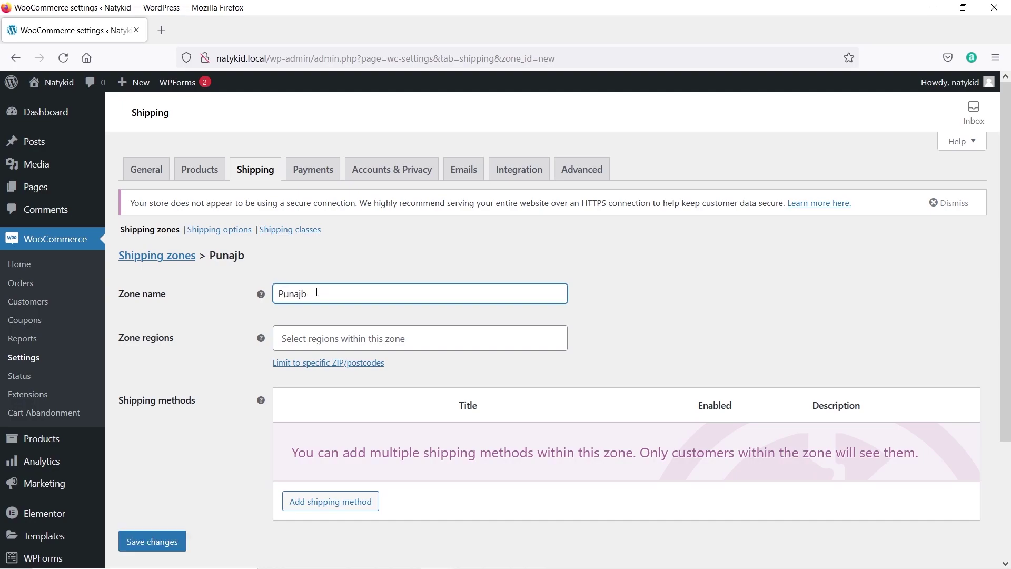
{"action": "left_click", "coordinate": [312, 329]}
{"action": "scroll", "coordinate": [332, 386], "scroll_direction": "down", "scroll_amount": 5}
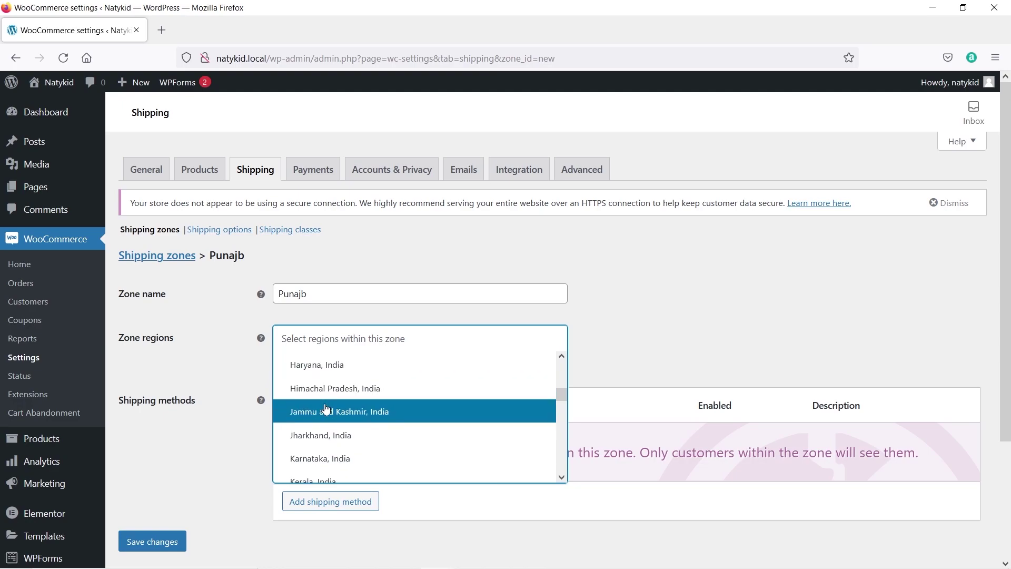
{"action": "scroll", "coordinate": [331, 407], "scroll_direction": "down", "scroll_amount": 10}
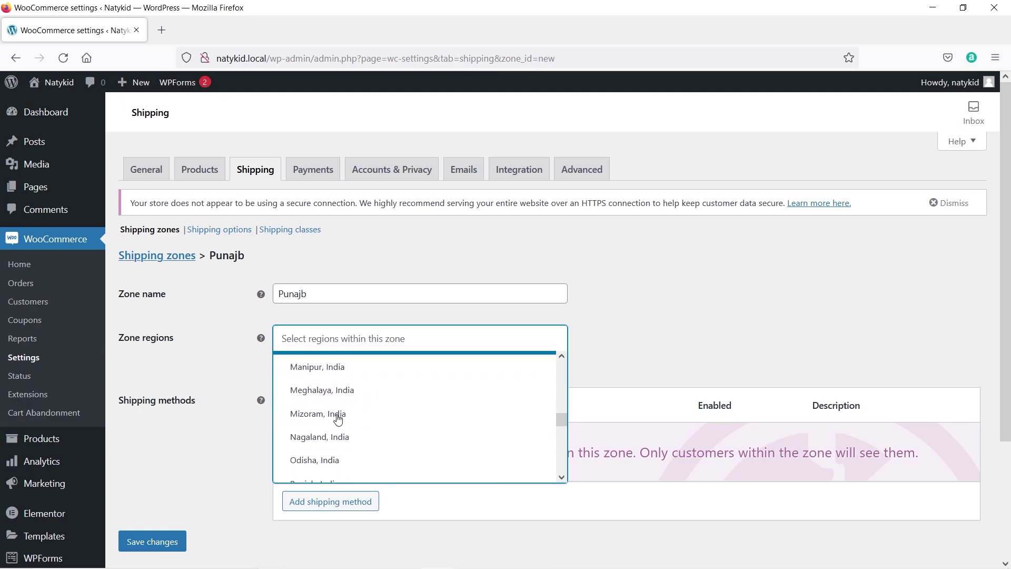
{"action": "left_click", "coordinate": [337, 416]}
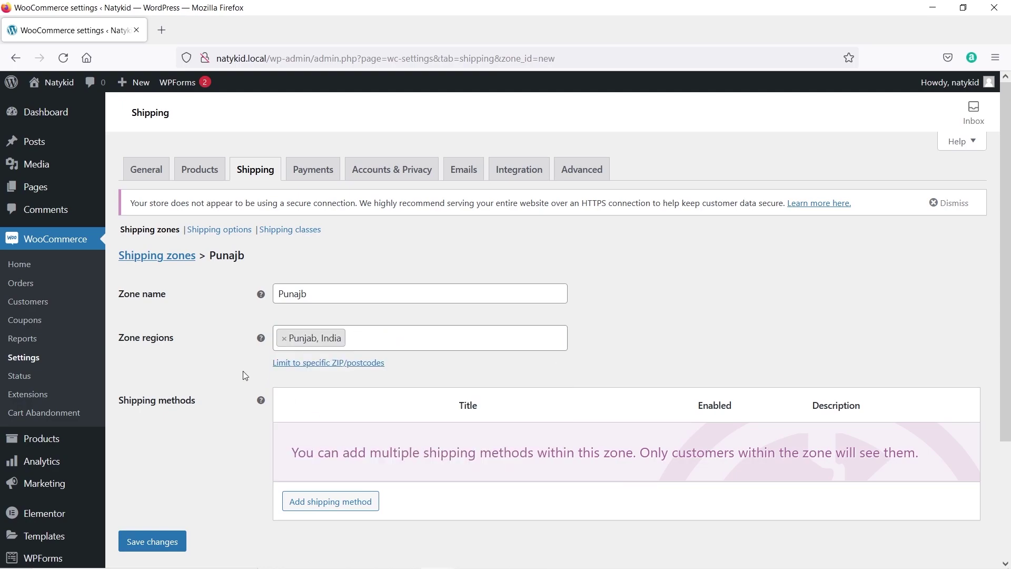
{"action": "left_click", "coordinate": [146, 547]}
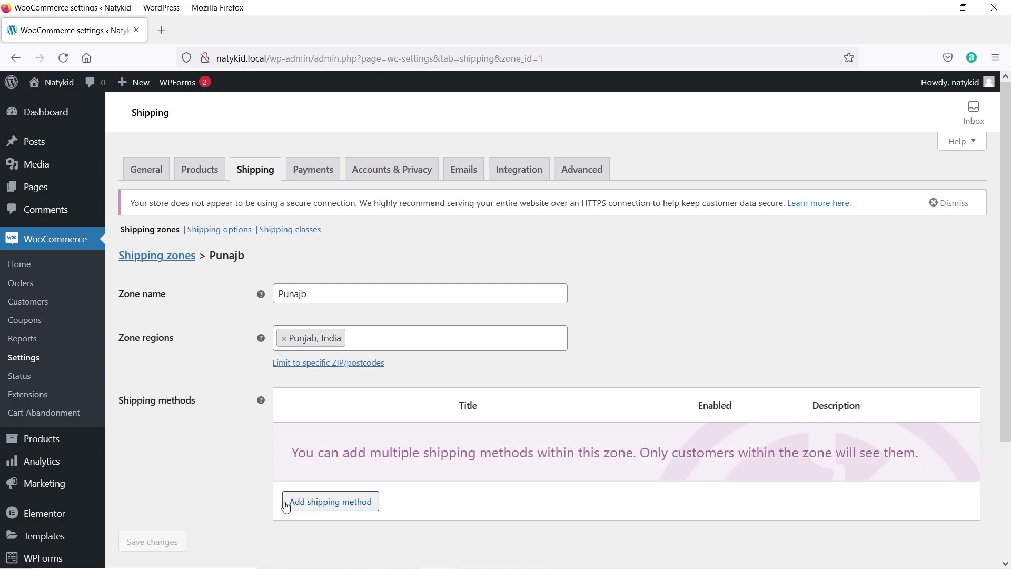
{"action": "left_click", "coordinate": [314, 506]}
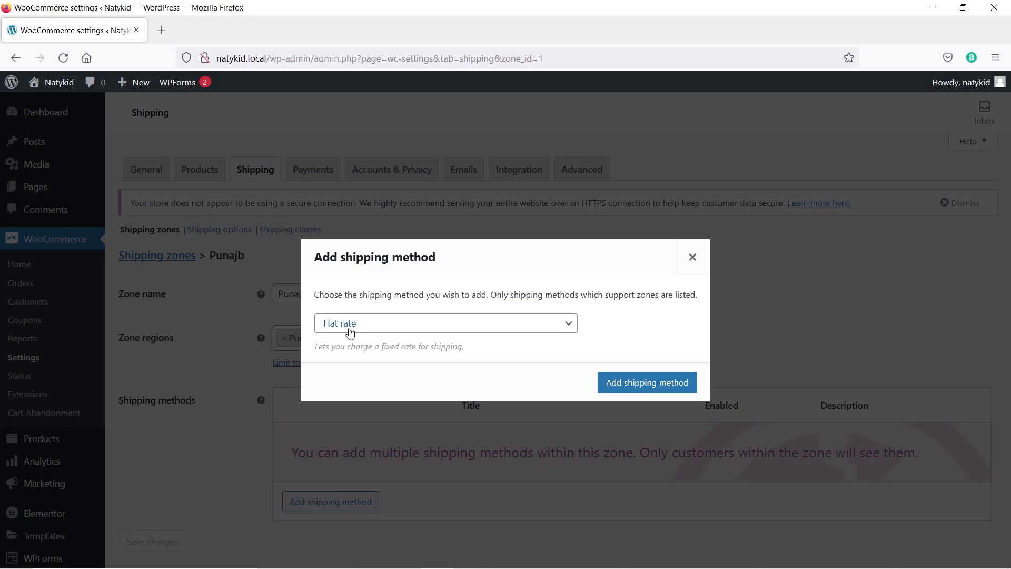
{"action": "left_click", "coordinate": [626, 390]}
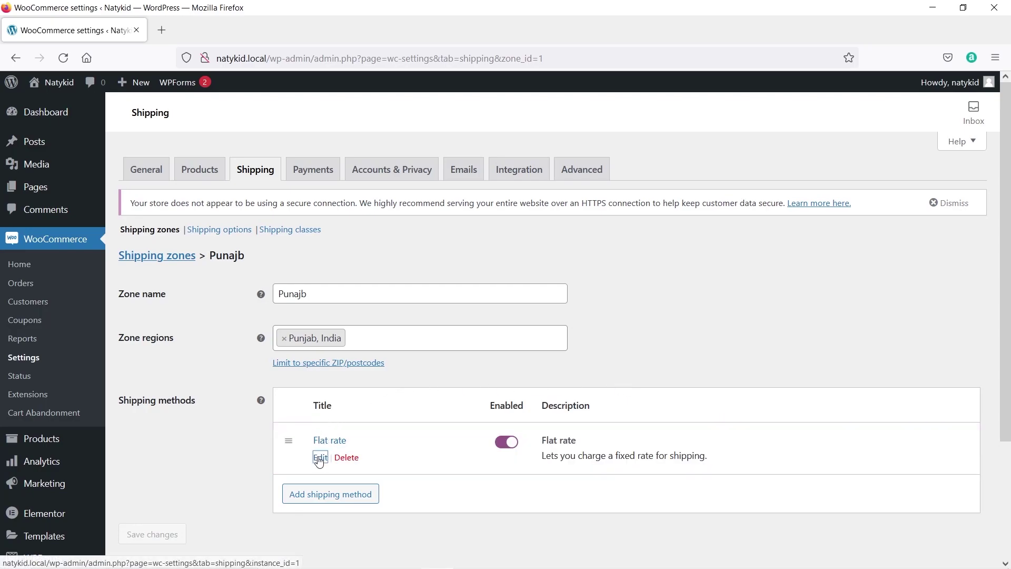
Make Punajb's Flat rate Taxable with cost 200 * [qty], save it, and return to the zones list.
{"action": "left_click", "coordinate": [319, 459]}
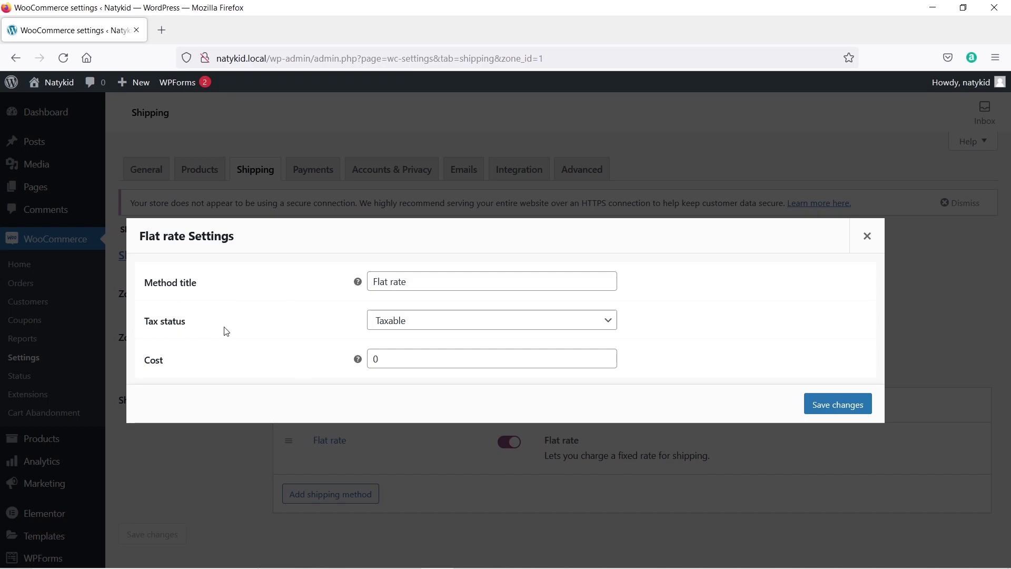
{"action": "left_click", "coordinate": [462, 325]}
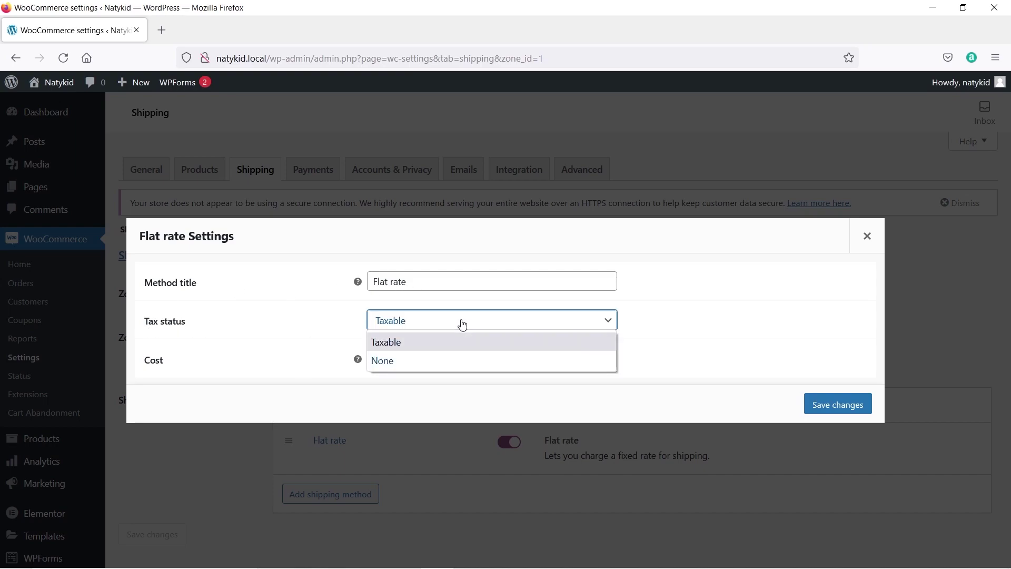
{"action": "left_click", "coordinate": [406, 344]}
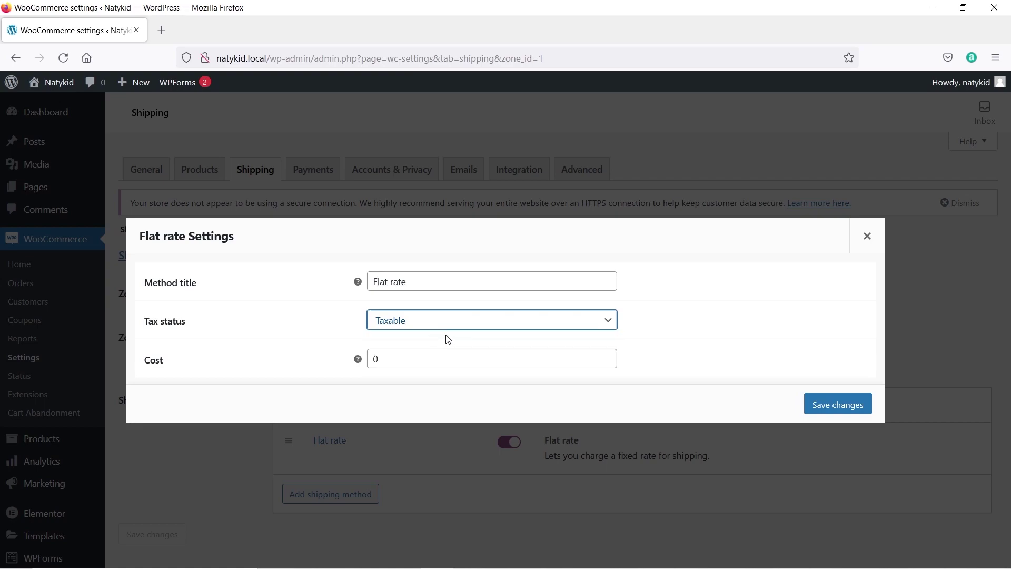
{"action": "double_click", "coordinate": [395, 367]}
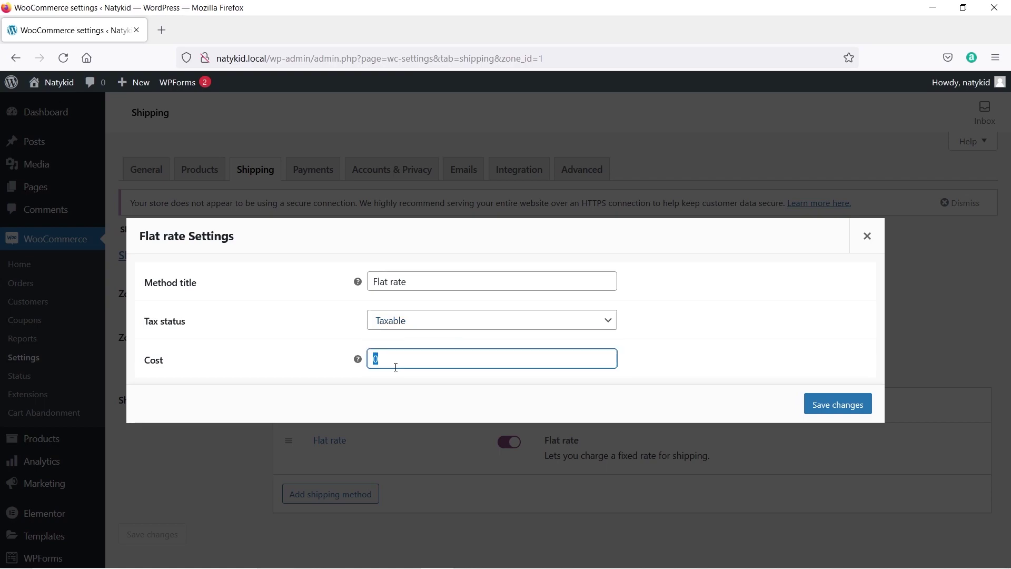
{"action": "type", "text": "200"}
{"action": "mouse_move", "coordinate": [357, 362]}
{"action": "type", "text": "*["}
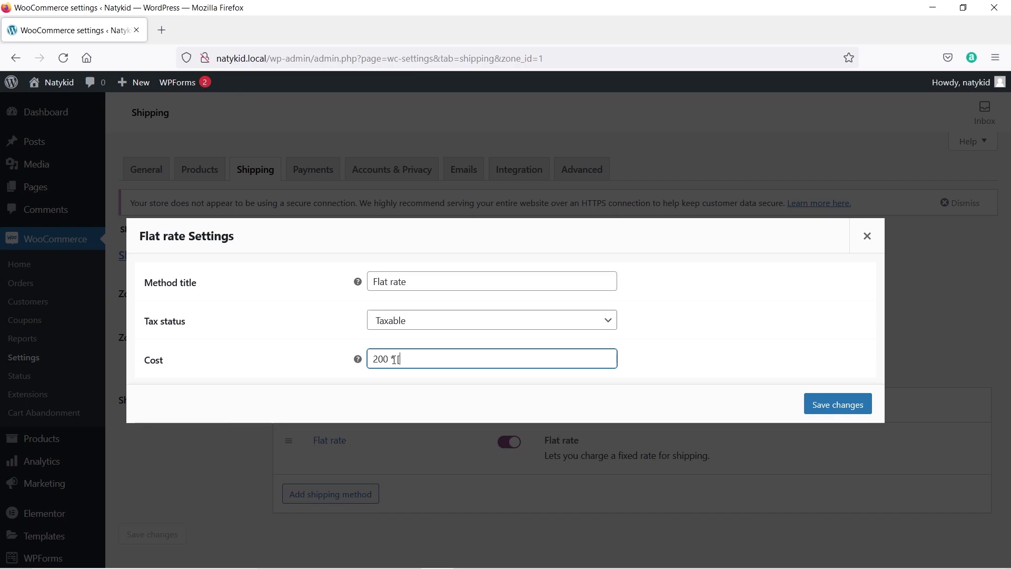
{"action": "type", "text": "qty]"}
{"action": "left_click", "coordinate": [840, 408]}
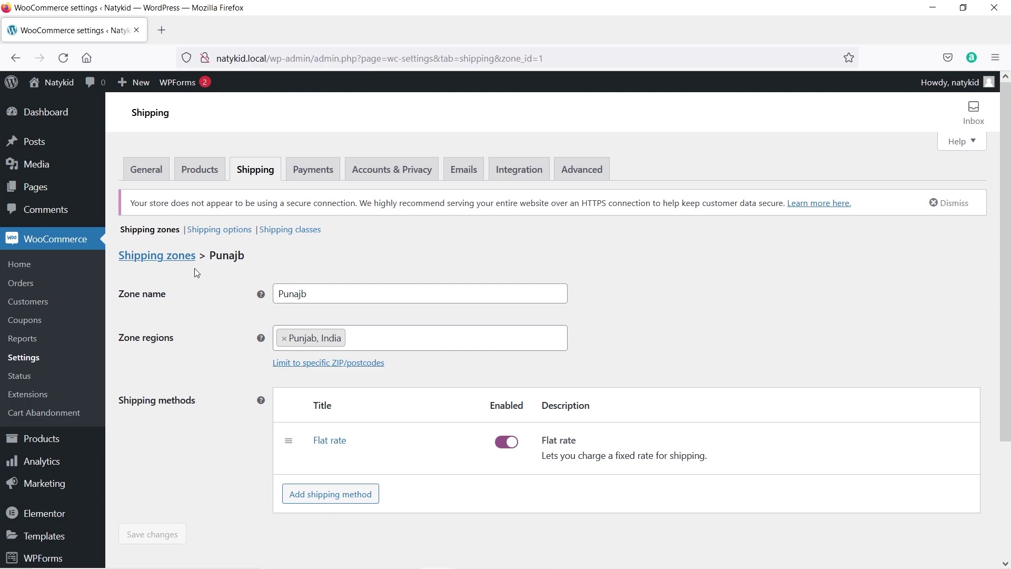
{"action": "left_click", "coordinate": [165, 259]}
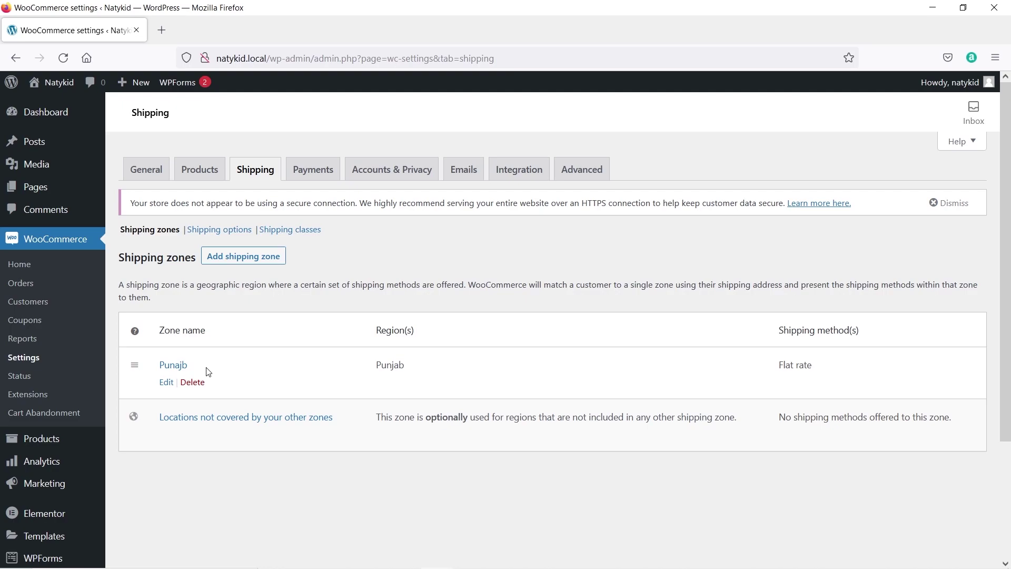
{"action": "left_click", "coordinate": [246, 263]}
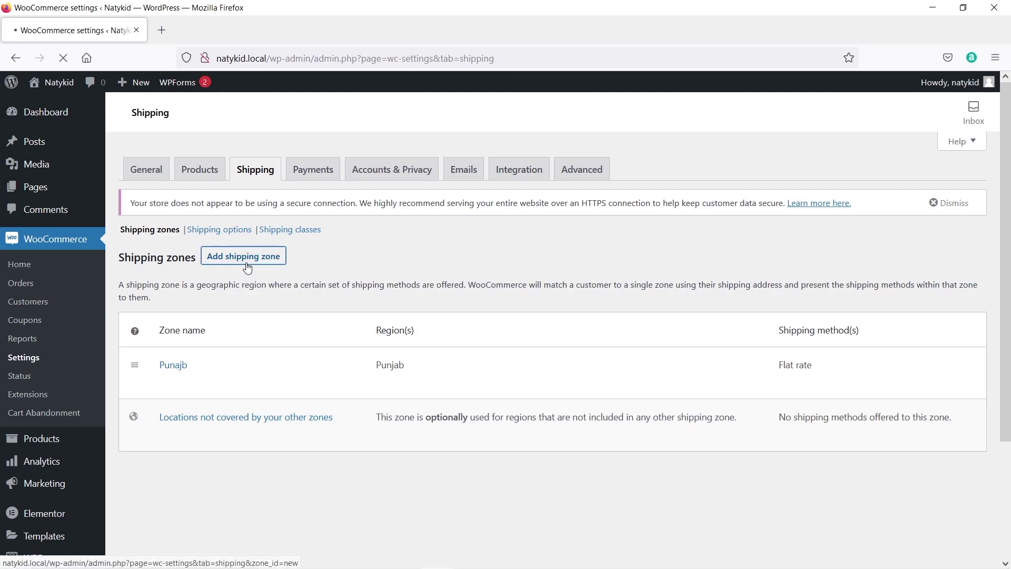
Name the second zone 'Rest of the states' and add Andhra Pradesh and Arunachal Pradesh.
{"action": "left_click", "coordinate": [326, 295]}
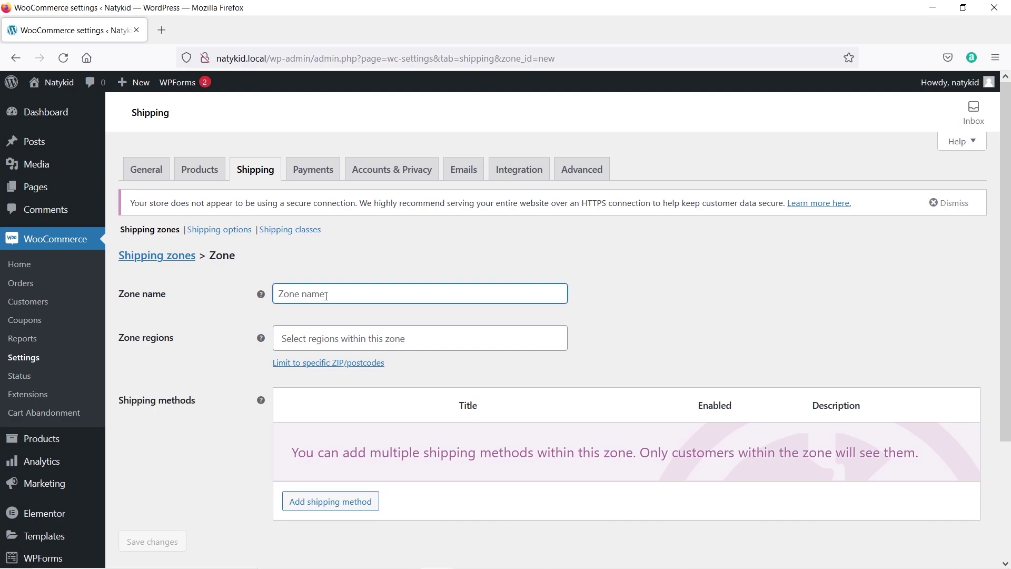
{"action": "type", "text": "Rest of the states"}
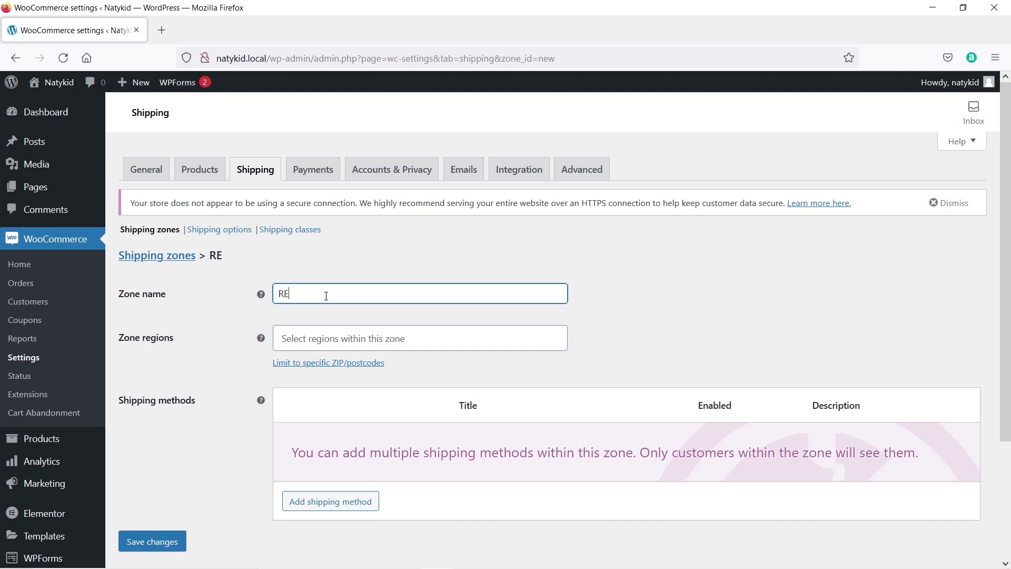
{"action": "left_click", "coordinate": [308, 335]}
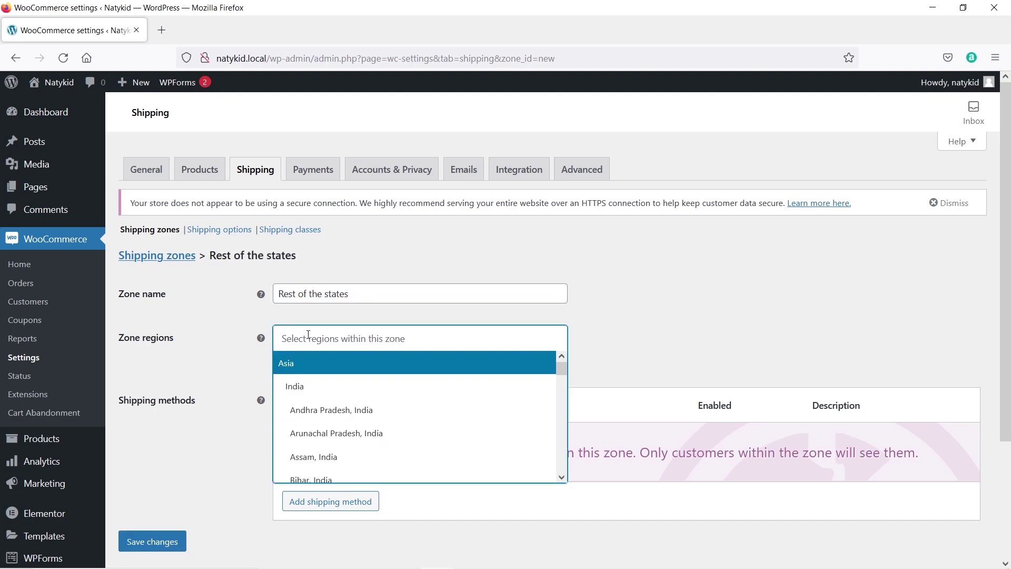
{"action": "left_click", "coordinate": [323, 412]}
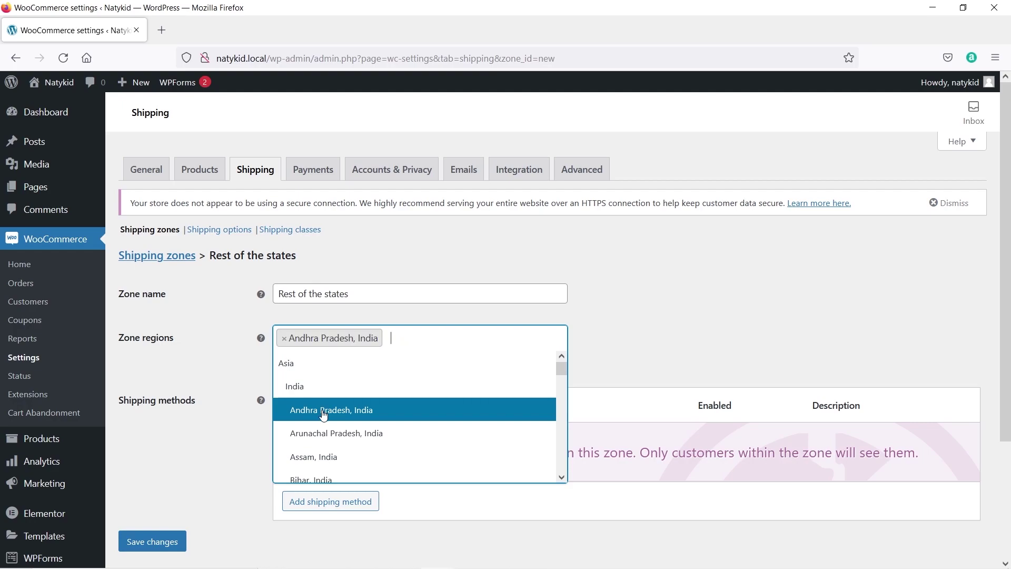
{"action": "left_click", "coordinate": [326, 433]}
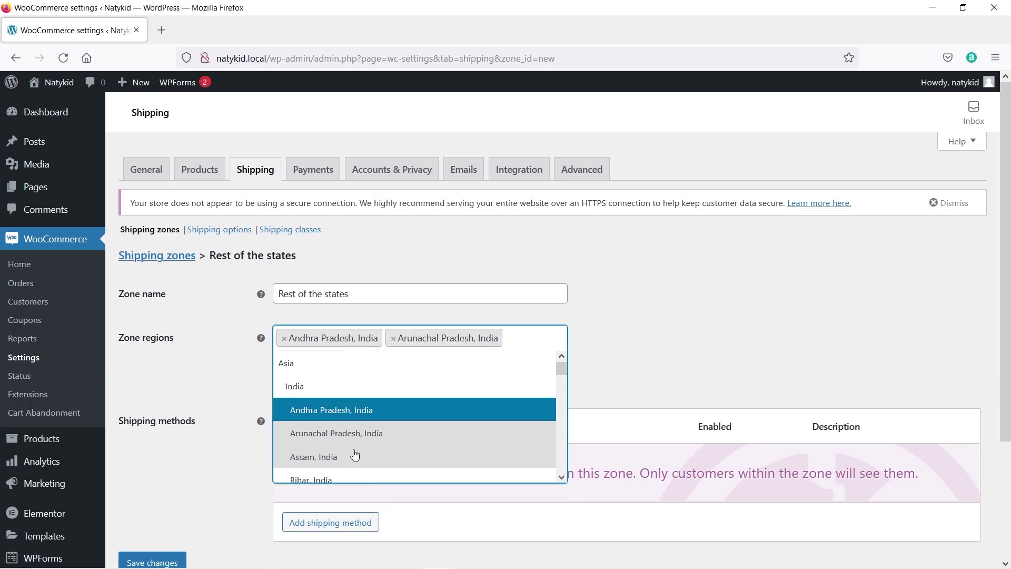
Add the remaining states through Goa and Gujarat to the zone's regions and save it.
{"action": "scroll", "coordinate": [354, 453], "scroll_direction": "down", "scroll_amount": 2}
{"action": "scroll", "coordinate": [354, 374], "scroll_direction": "up", "scroll_amount": 2}
{"action": "scroll", "coordinate": [352, 439], "scroll_direction": "down", "scroll_amount": 3}
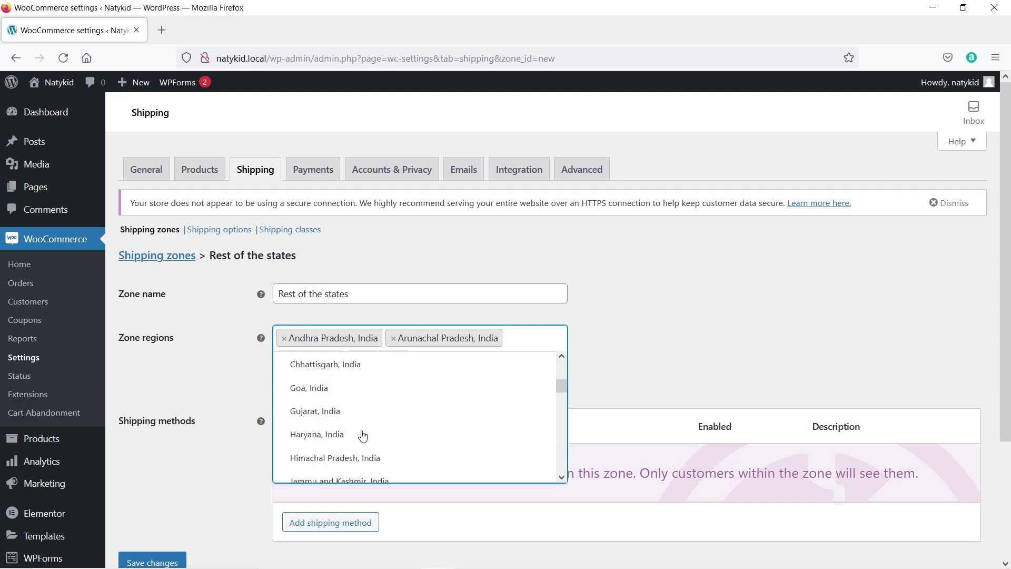
{"action": "left_click", "coordinate": [346, 384]}
{"action": "scroll", "coordinate": [344, 423], "scroll_direction": "down", "scroll_amount": 3}
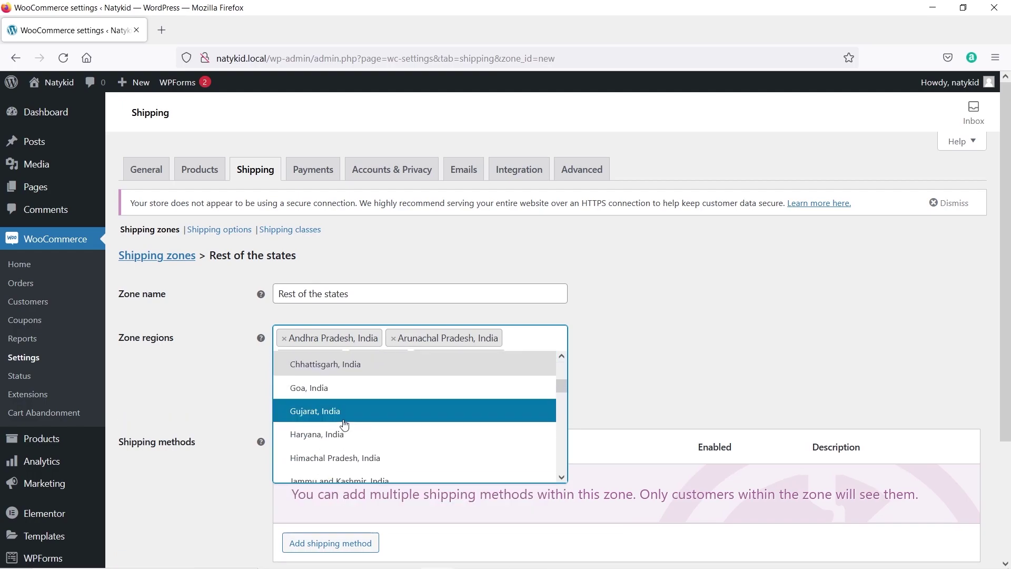
{"action": "left_click", "coordinate": [332, 389]}
{"action": "scroll", "coordinate": [343, 421], "scroll_direction": "down", "scroll_amount": 3}
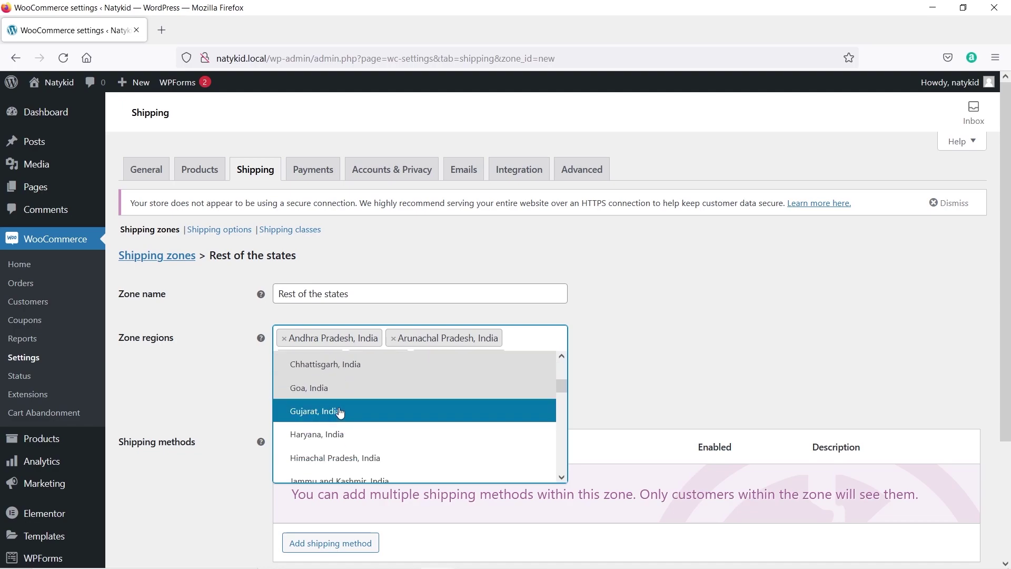
{"action": "left_click", "coordinate": [343, 416]}
{"action": "left_click", "coordinate": [191, 372]}
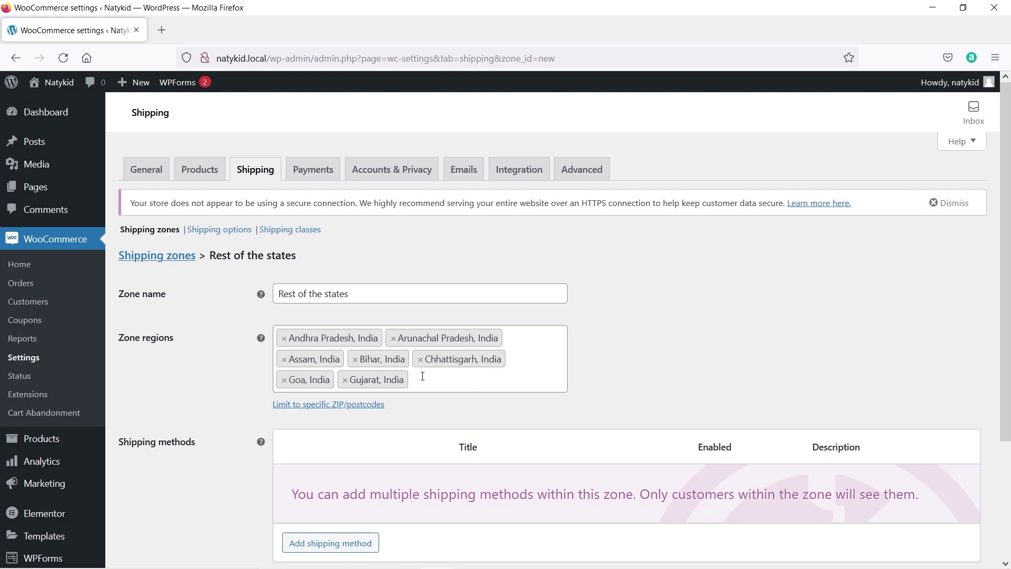
{"action": "scroll", "coordinate": [156, 364], "scroll_direction": "down", "scroll_amount": 3}
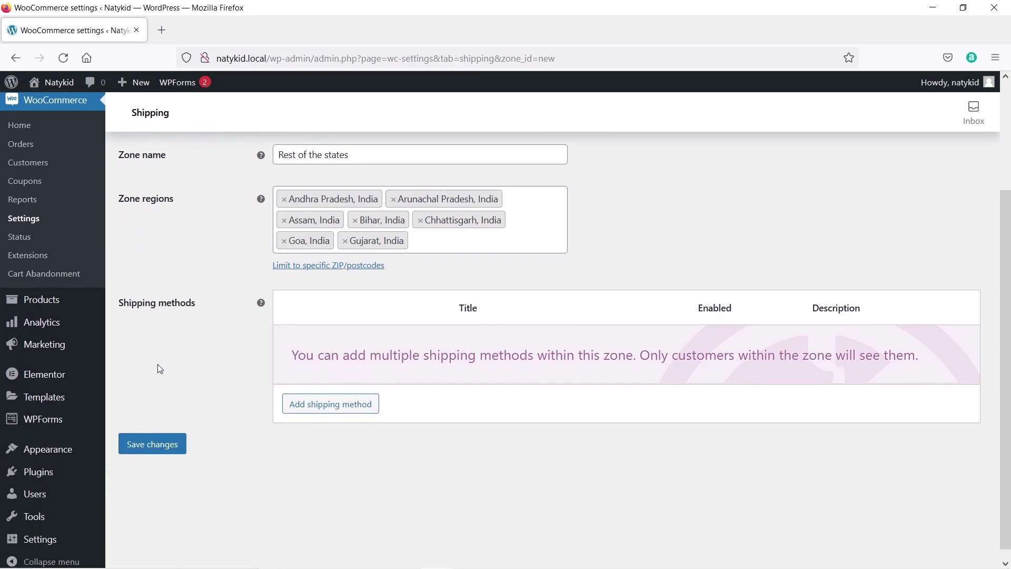
{"action": "left_click", "coordinate": [150, 445]}
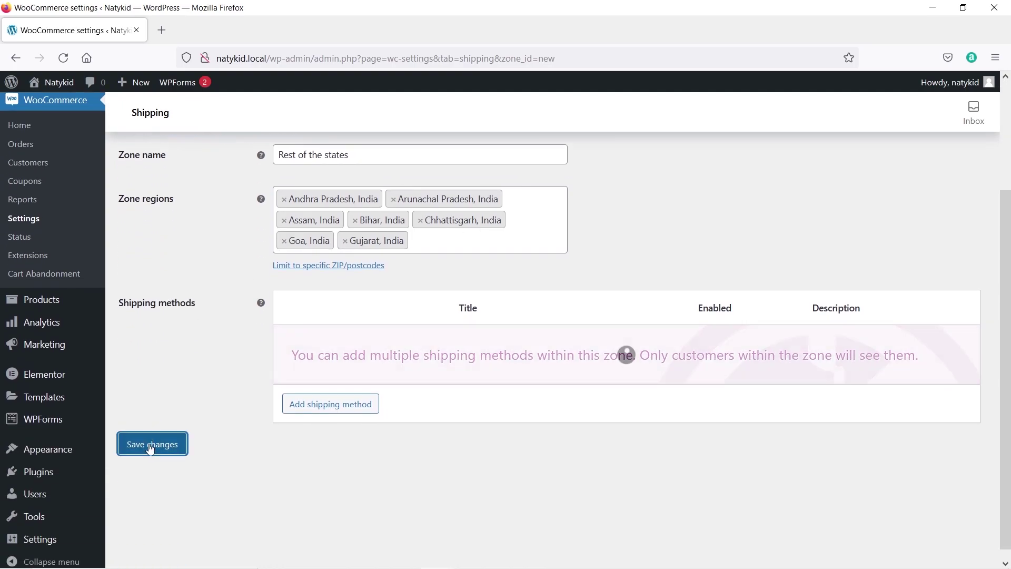
Add a Flat rate costing 500 * [qty] to Rest of the states, then return to the zones list.
{"action": "left_click", "coordinate": [321, 406]}
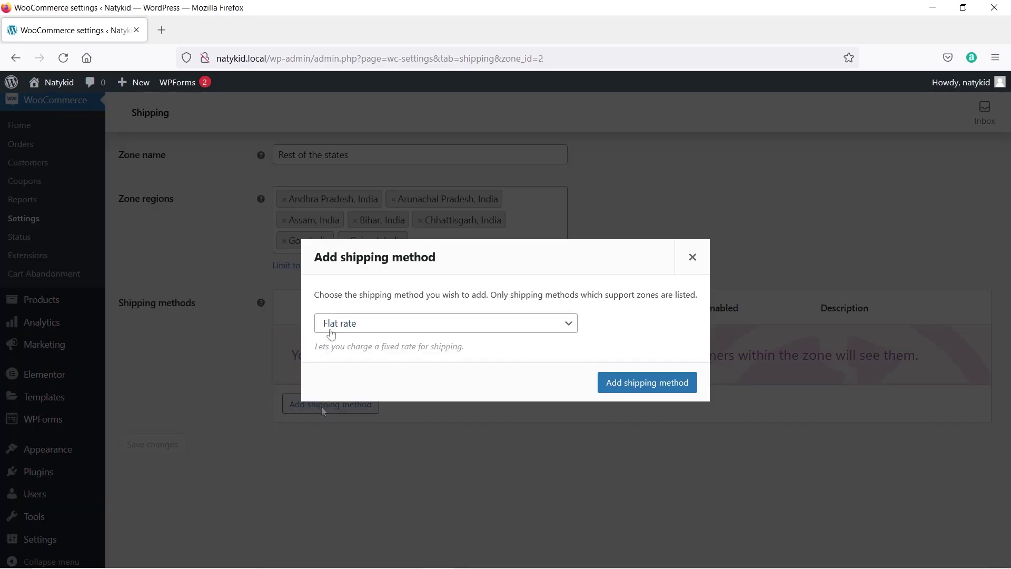
{"action": "left_click", "coordinate": [622, 390]}
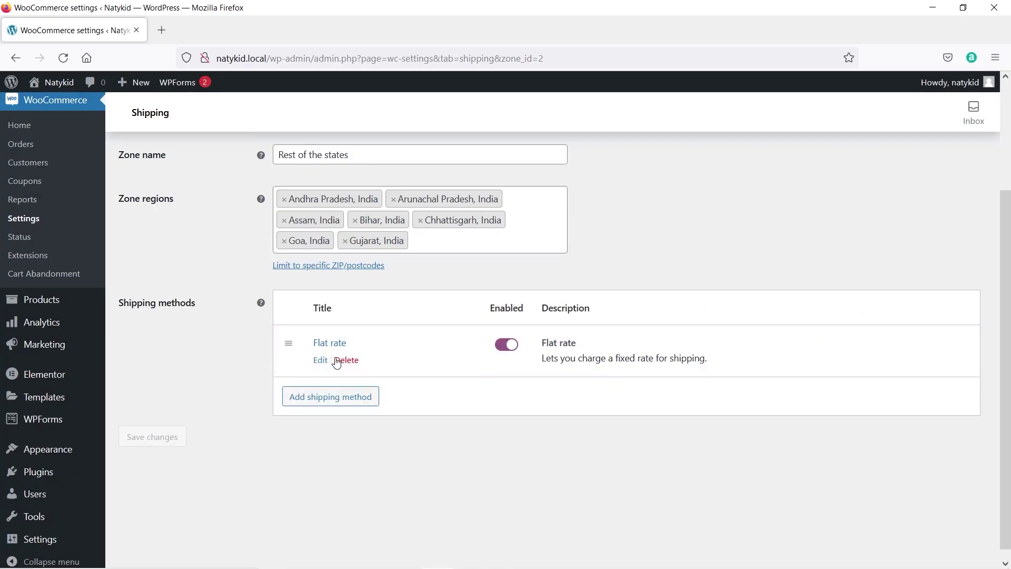
{"action": "left_click", "coordinate": [325, 361]}
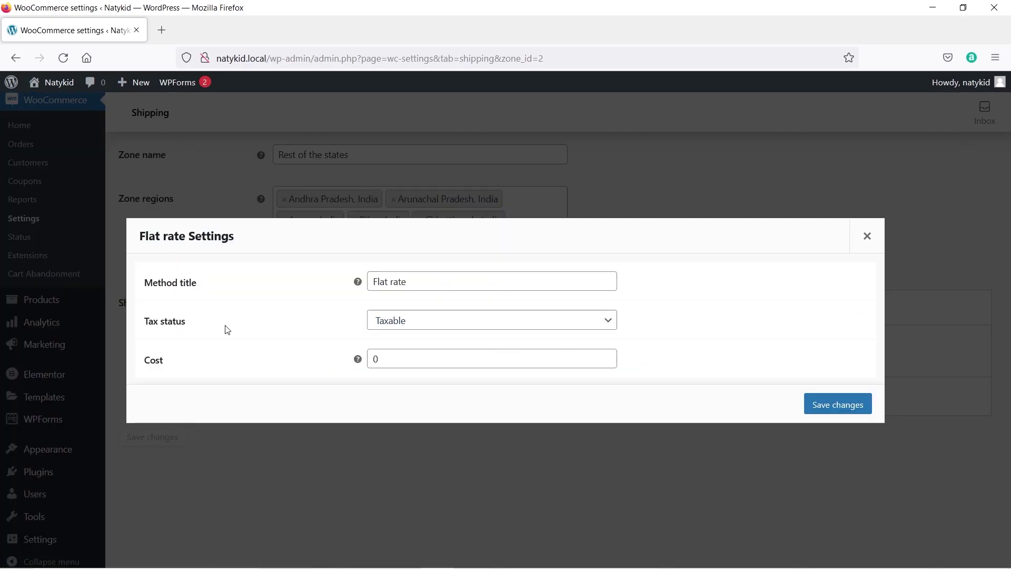
{"action": "double_click", "coordinate": [390, 361]}
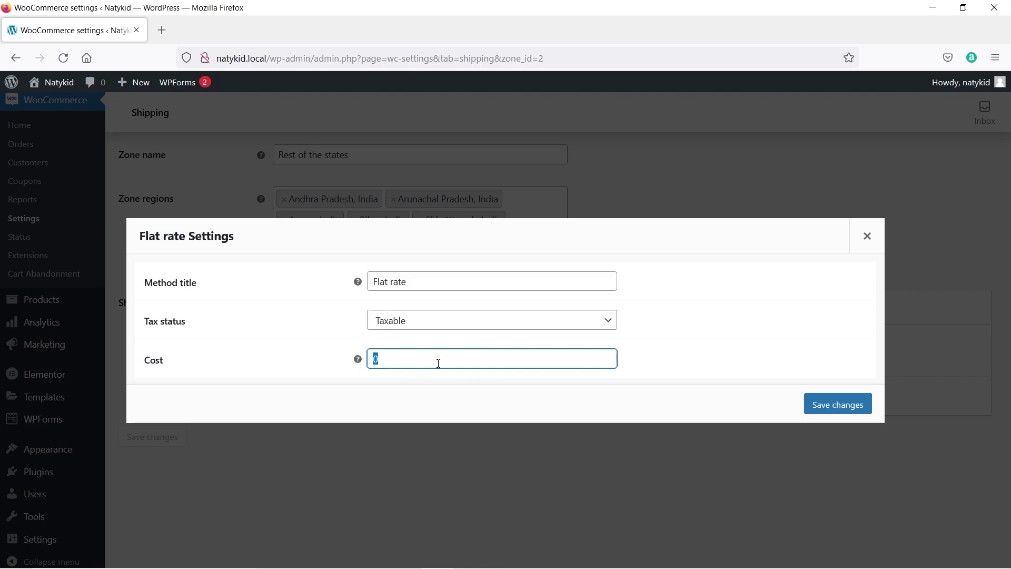
{"action": "type", "text": "500 * [qty]"}
{"action": "left_click", "coordinate": [819, 410]}
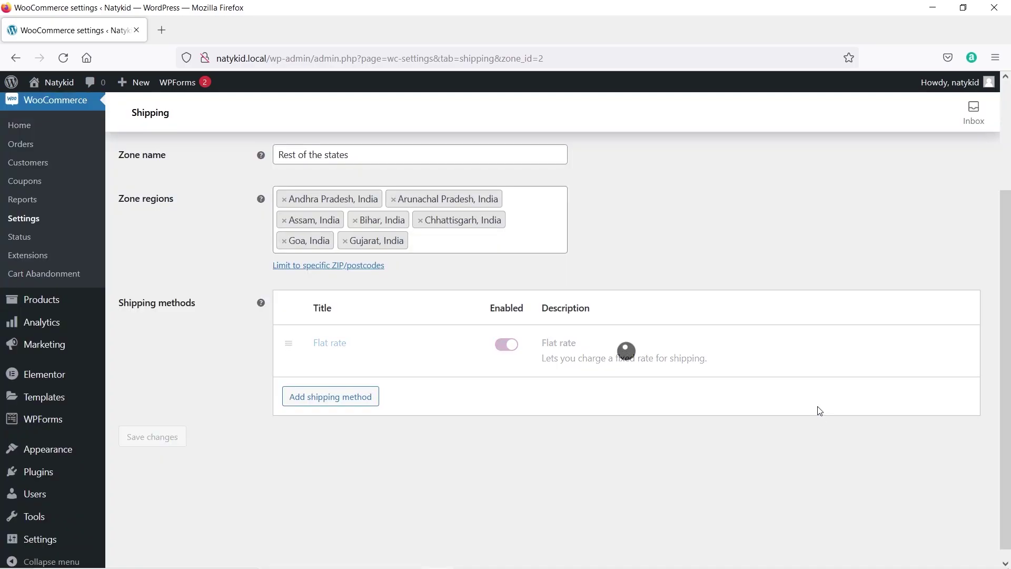
{"action": "scroll", "coordinate": [391, 425], "scroll_direction": "up", "scroll_amount": 2}
{"action": "scroll", "coordinate": [392, 424], "scroll_direction": "up", "scroll_amount": 1}
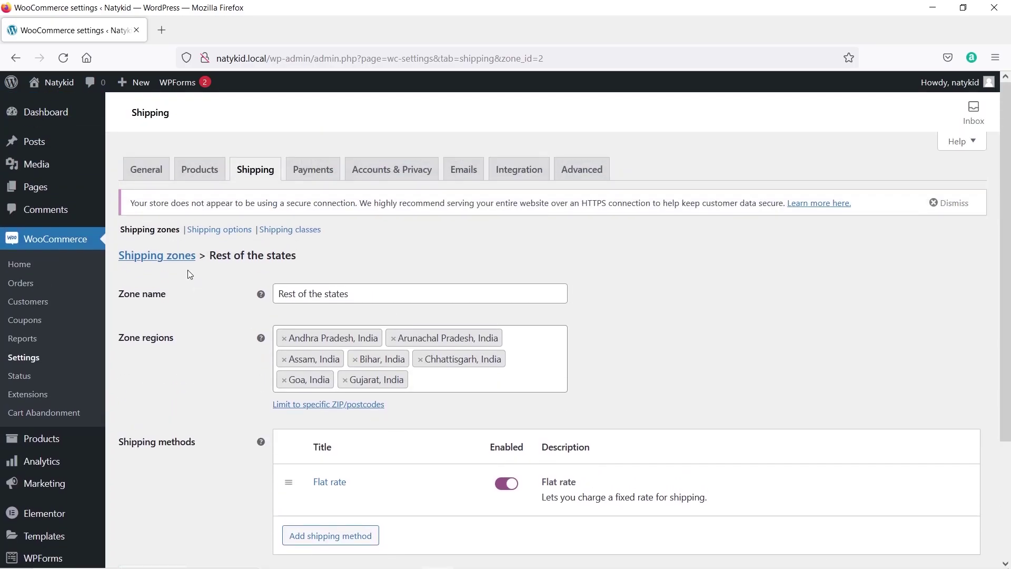
{"action": "left_click", "coordinate": [160, 262]}
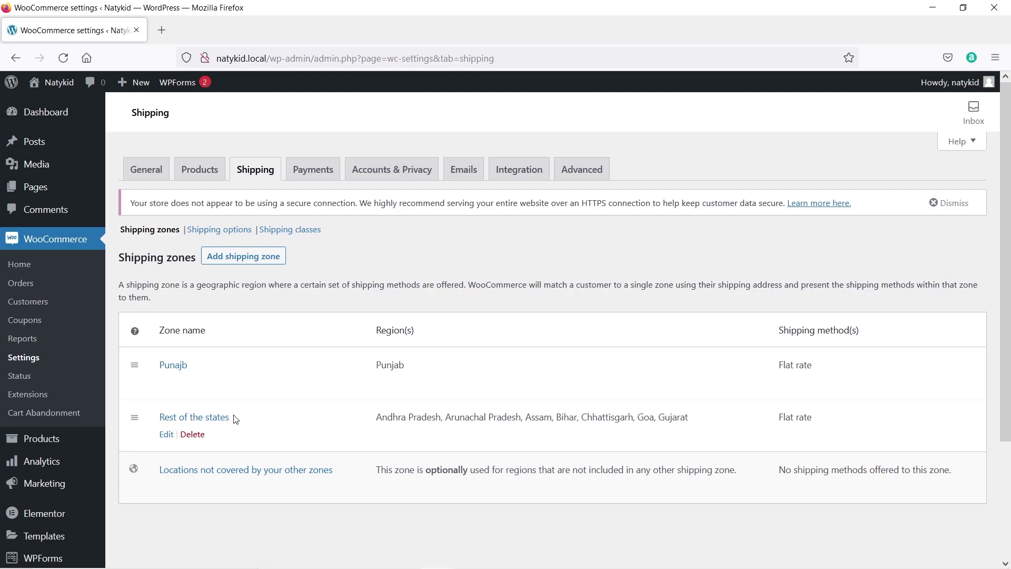
{"action": "left_click", "coordinate": [240, 263]}
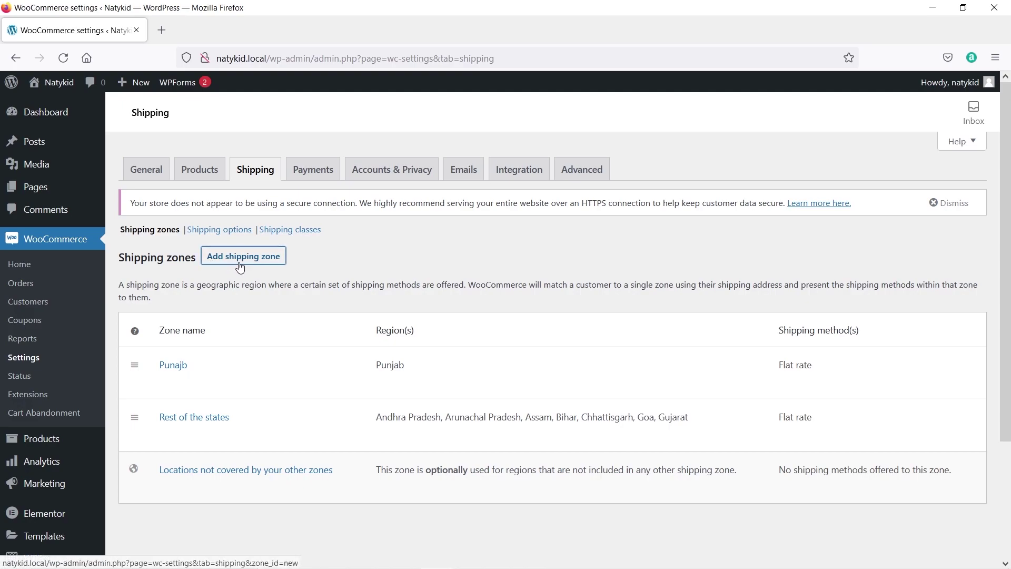
Create and save a 'Free shipping' zone for Punjab, India, and begin adding its shipping method.
{"action": "left_click", "coordinate": [333, 293]}
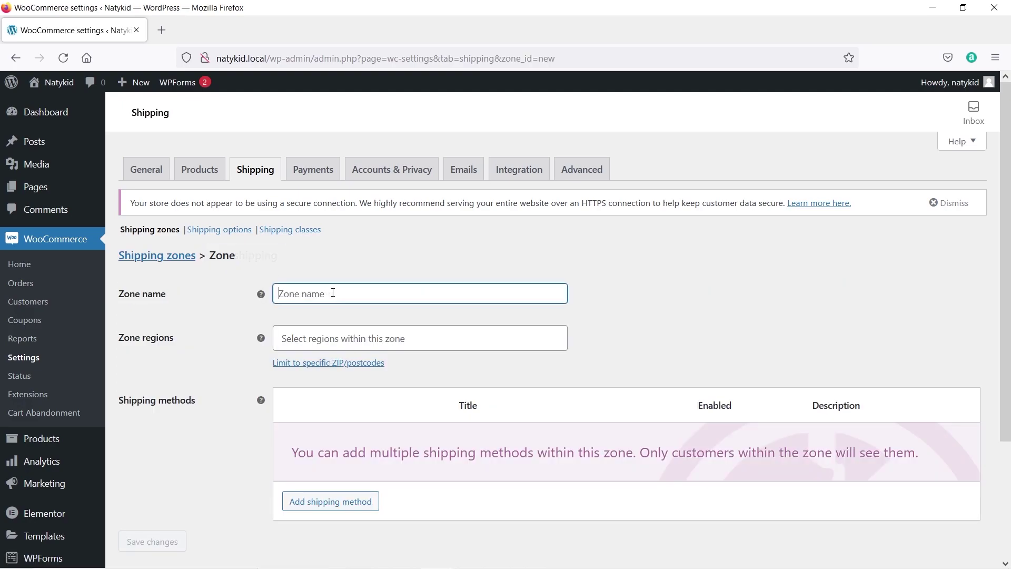
{"action": "type", "text": "Free shipping"}
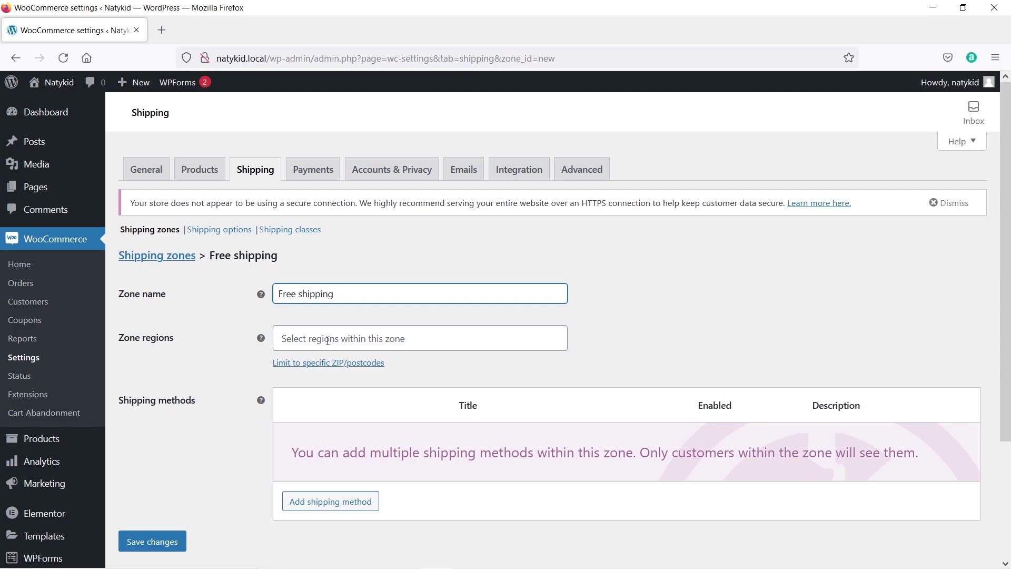
{"action": "left_click", "coordinate": [328, 341]}
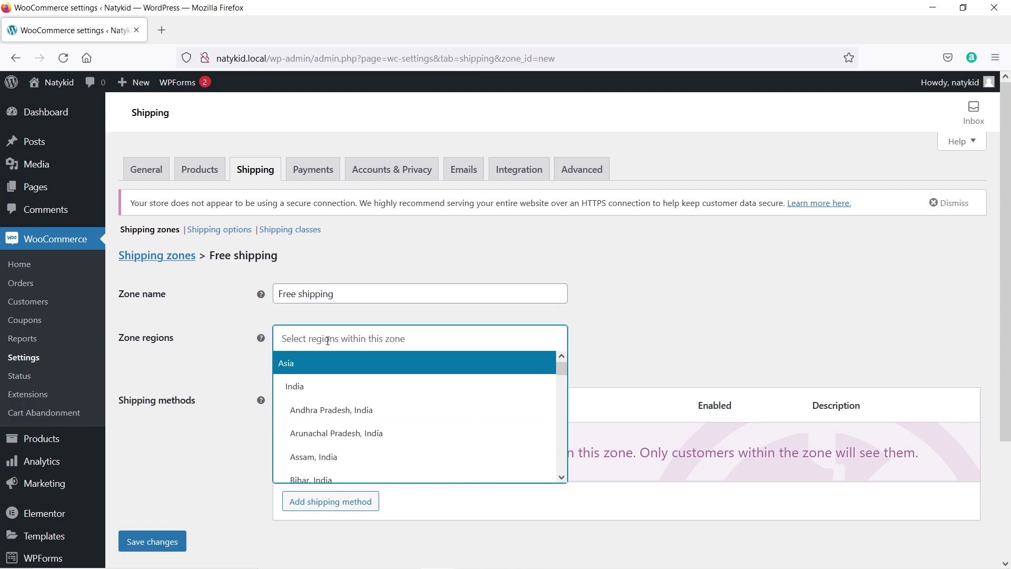
{"action": "scroll", "coordinate": [354, 412], "scroll_direction": "down", "scroll_amount": 10}
{"action": "left_click", "coordinate": [347, 410]}
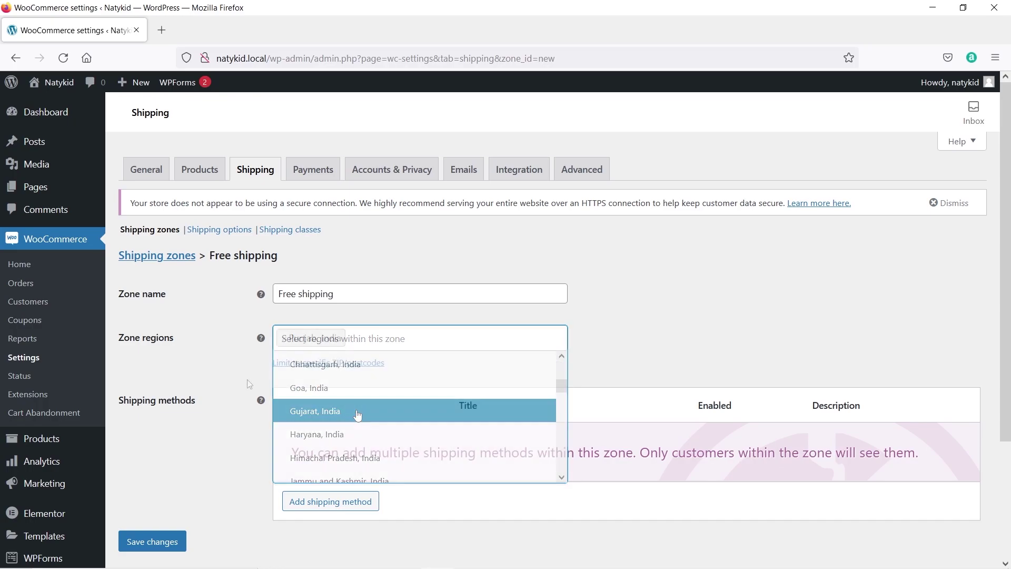
{"action": "left_click", "coordinate": [168, 547]}
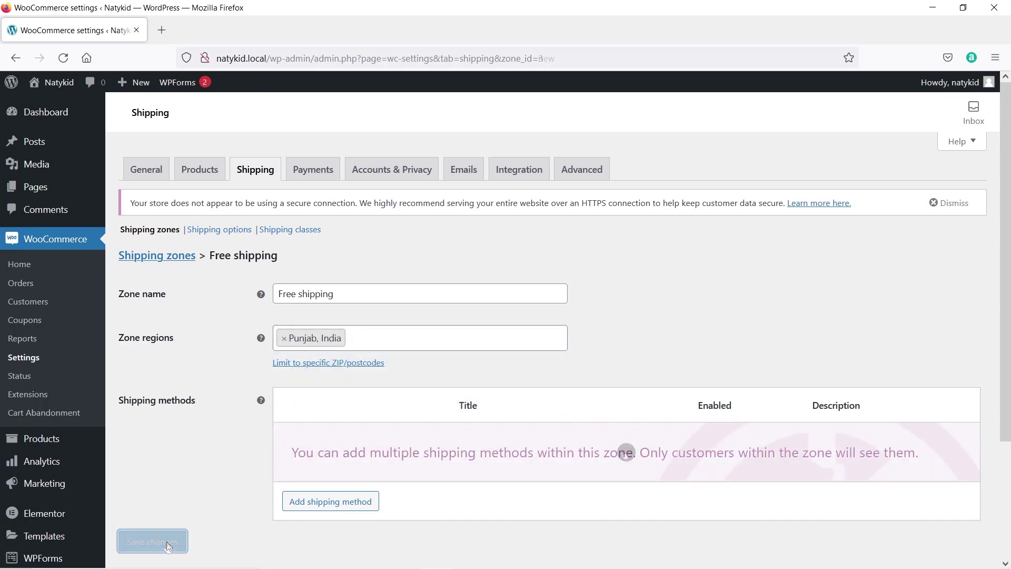
{"action": "left_click", "coordinate": [352, 514]}
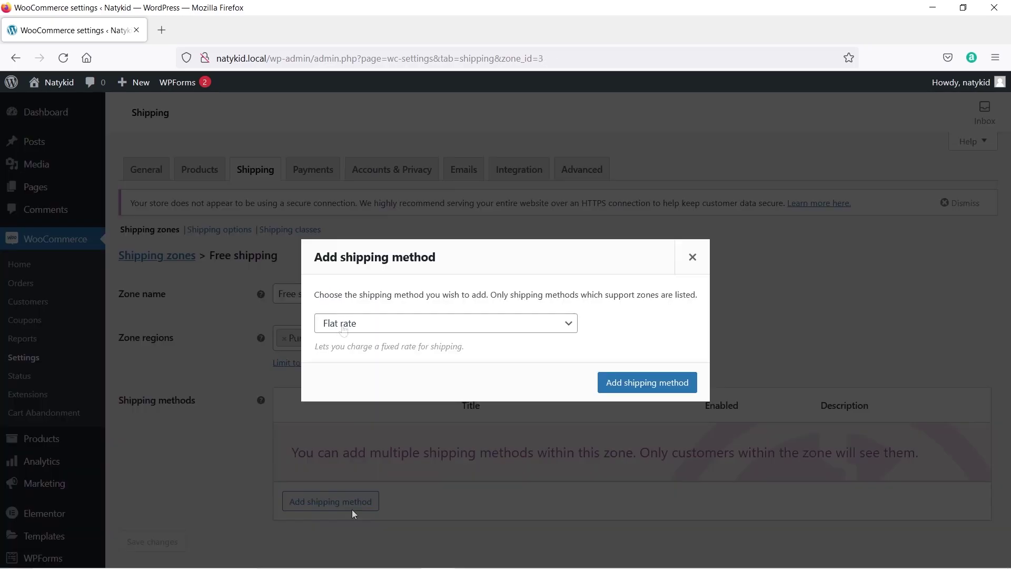
Add a Free shipping method requiring a minimum order amount of 500 and save it.
{"action": "left_click", "coordinate": [343, 326]}
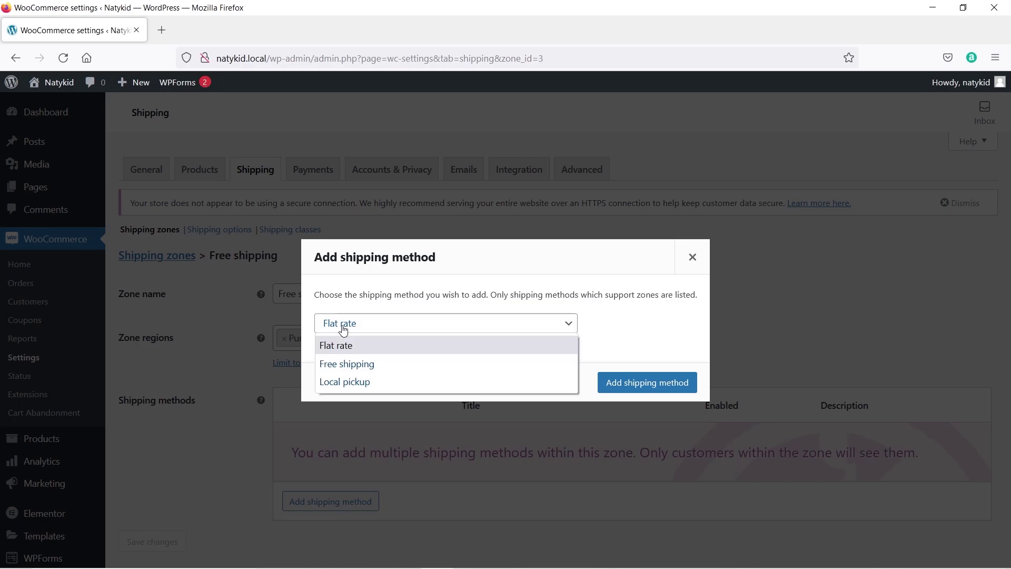
{"action": "left_click", "coordinate": [338, 364]}
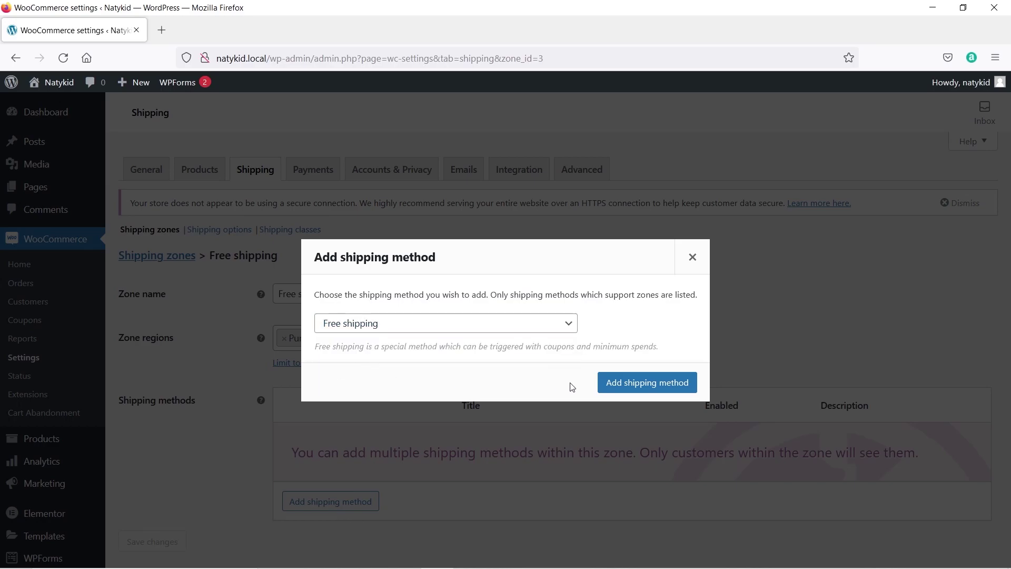
{"action": "left_click", "coordinate": [640, 389]}
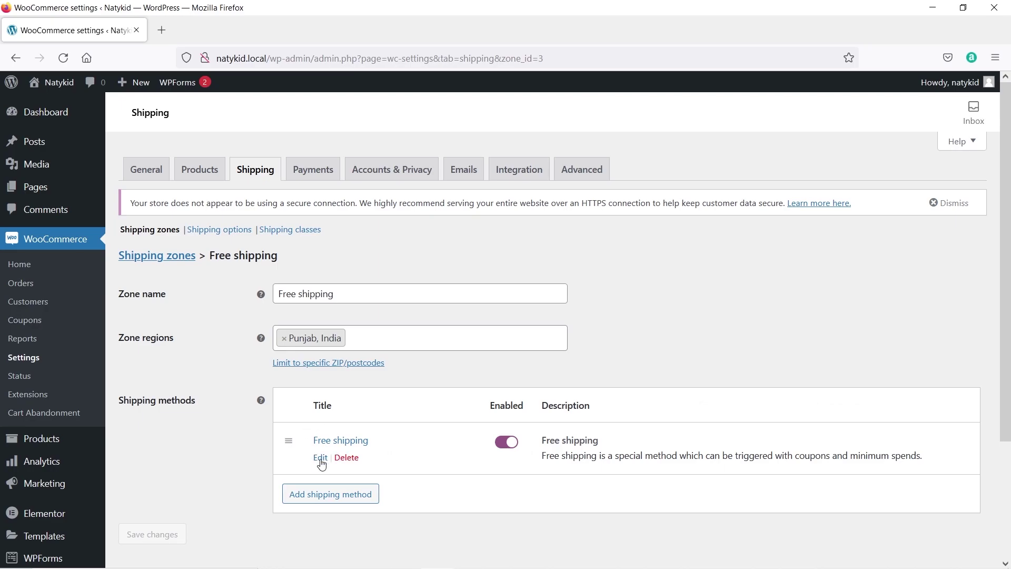
{"action": "left_click", "coordinate": [320, 457]}
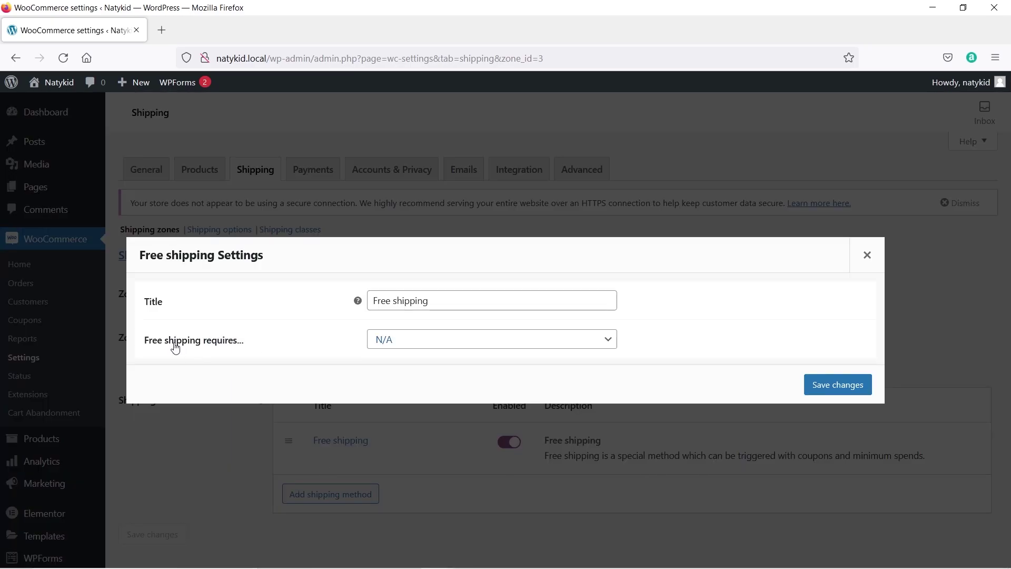
{"action": "left_click", "coordinate": [414, 346]}
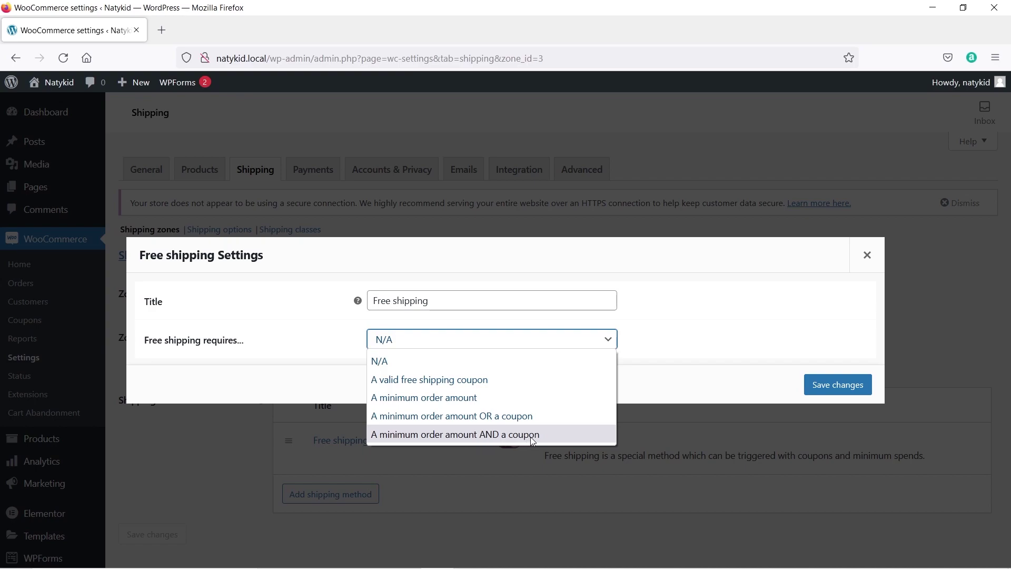
{"action": "left_click", "coordinate": [474, 397]}
{"action": "double_click", "coordinate": [440, 341]}
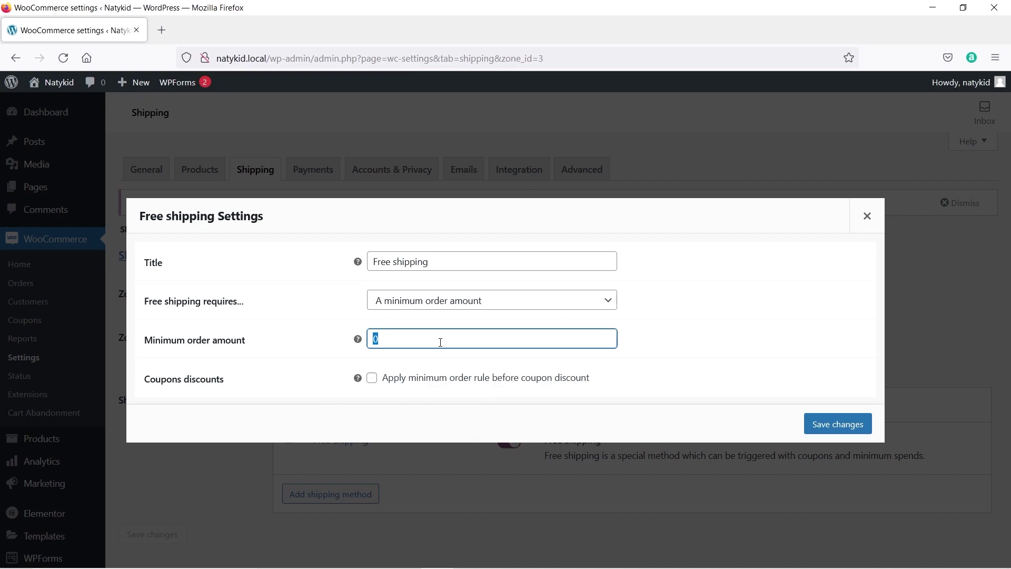
{"action": "type", "text": "500"}
{"action": "left_click", "coordinate": [830, 428]}
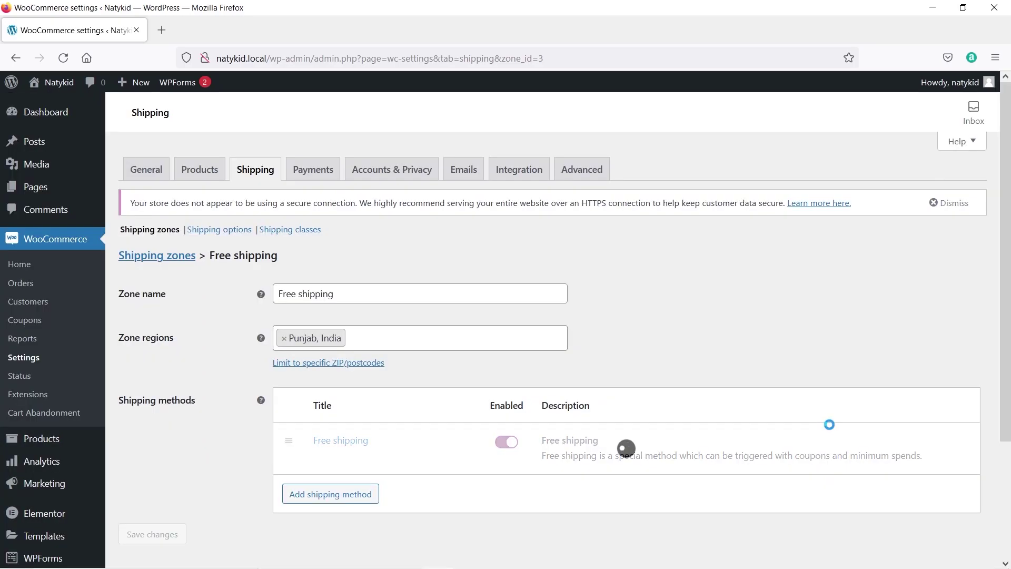
Review the Punajb, Rest of the states and Free shipping zones, then go to Payments settings.
{"action": "left_click", "coordinate": [159, 256]}
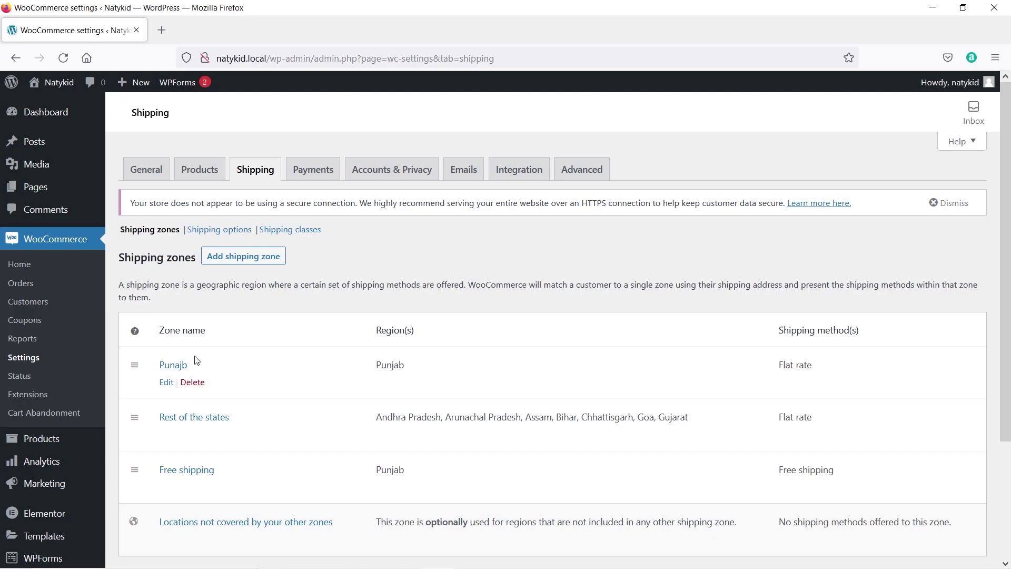
{"action": "mouse_move", "coordinate": [214, 420]}
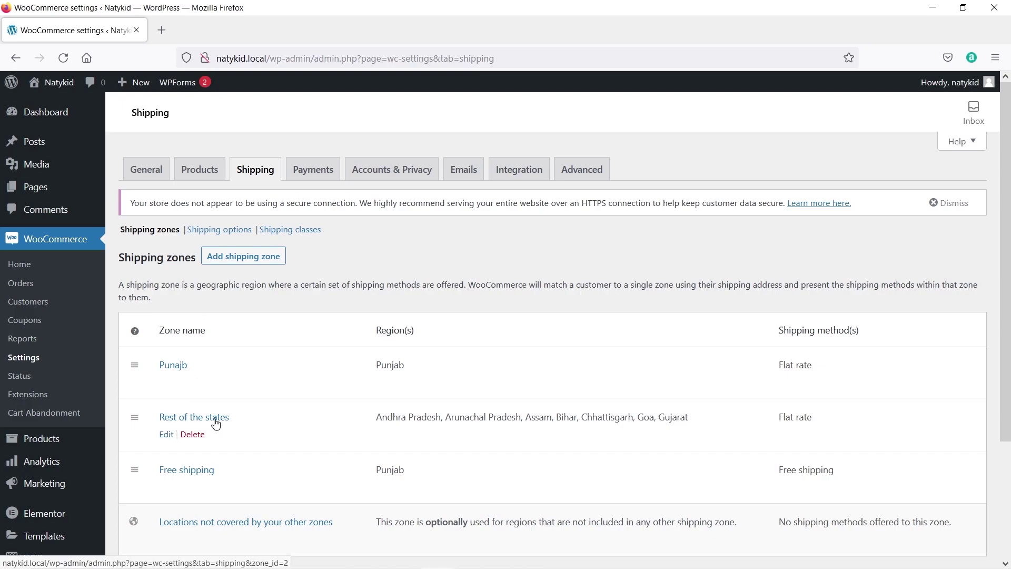
{"action": "mouse_move", "coordinate": [161, 467]}
{"action": "left_click", "coordinate": [319, 171]}
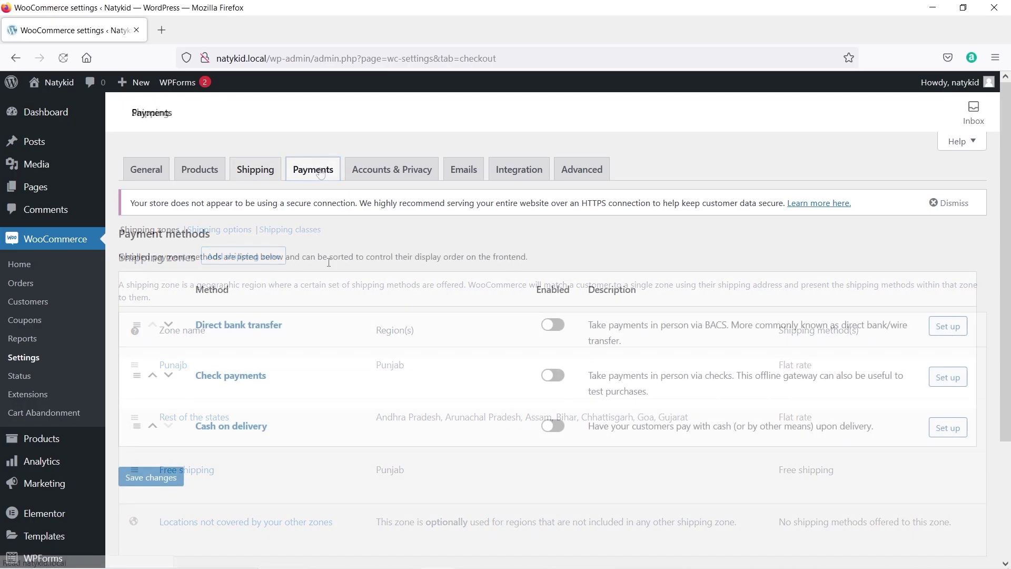
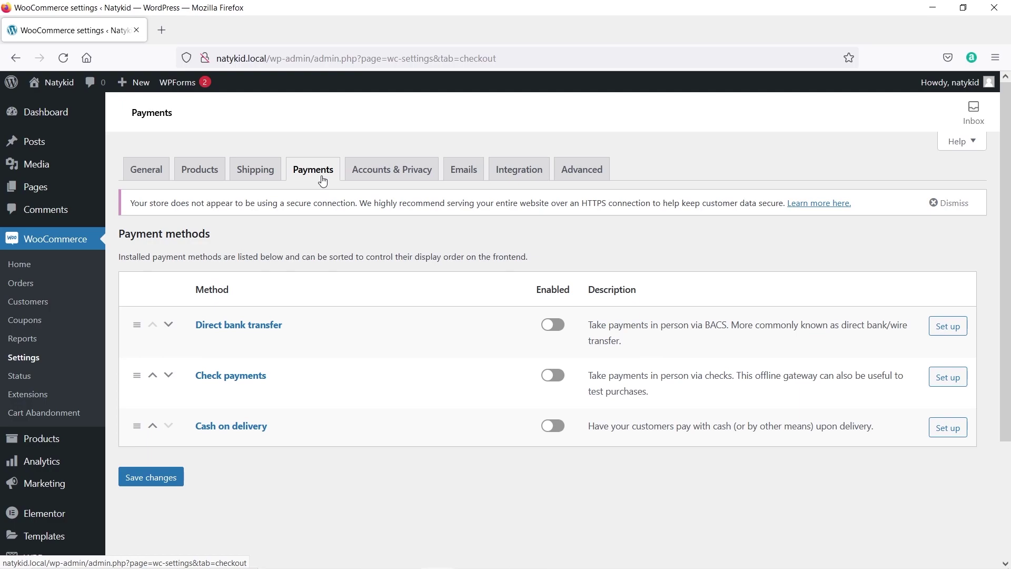
Allow customers to log into existing accounts and create accounts at checkout, and save Accounts & Privacy.
{"action": "left_click", "coordinate": [408, 178]}
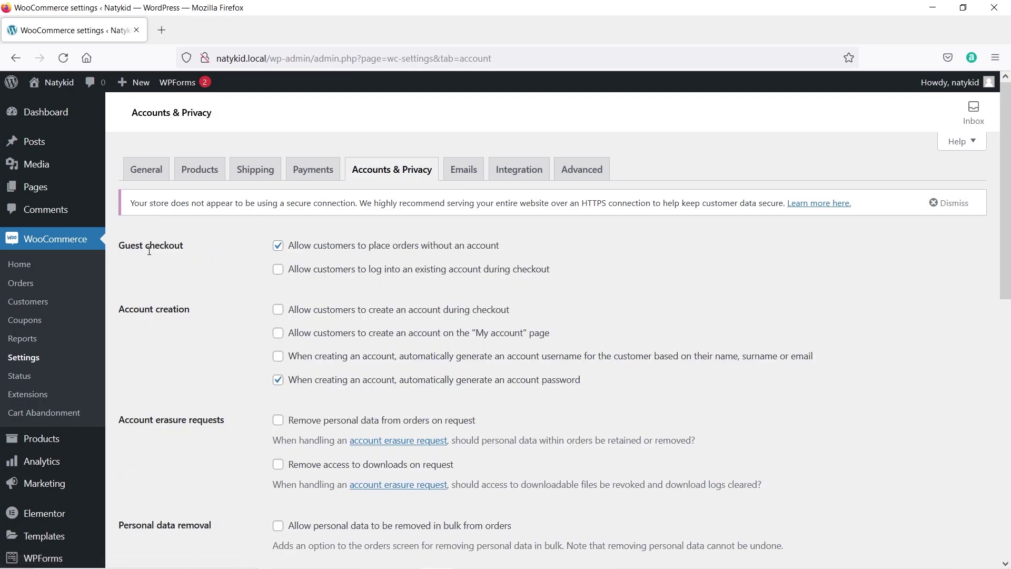
{"action": "left_click", "coordinate": [279, 270]}
{"action": "left_click", "coordinate": [279, 311]}
{"action": "scroll", "coordinate": [227, 316], "scroll_direction": "down", "scroll_amount": 10}
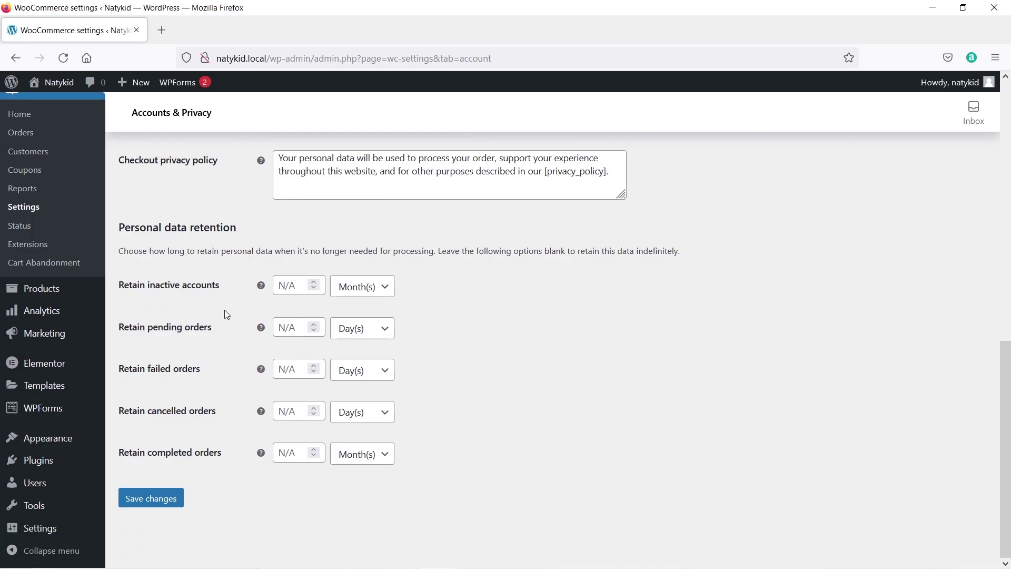
{"action": "left_click", "coordinate": [171, 499]}
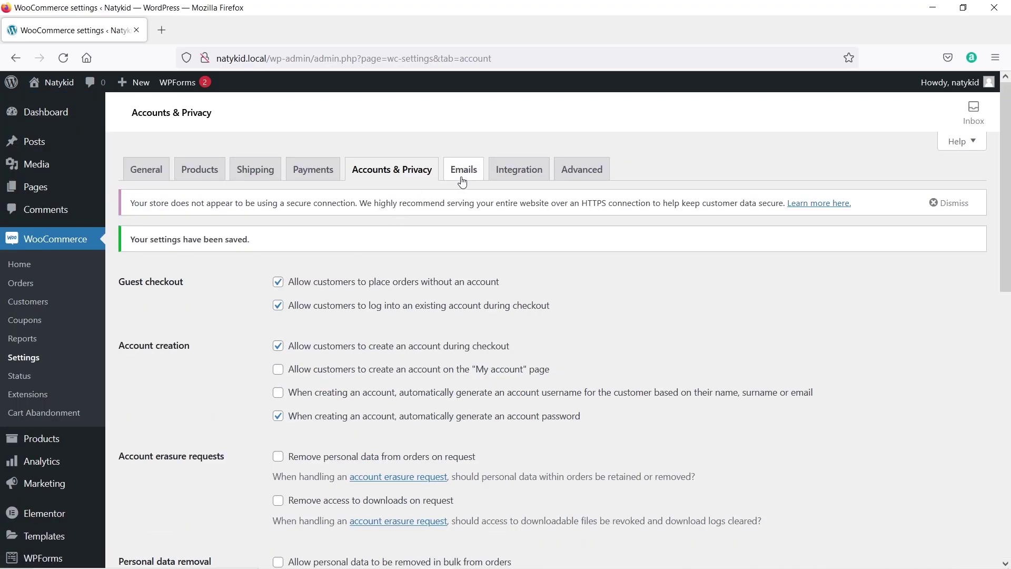
{"action": "left_click", "coordinate": [461, 179]}
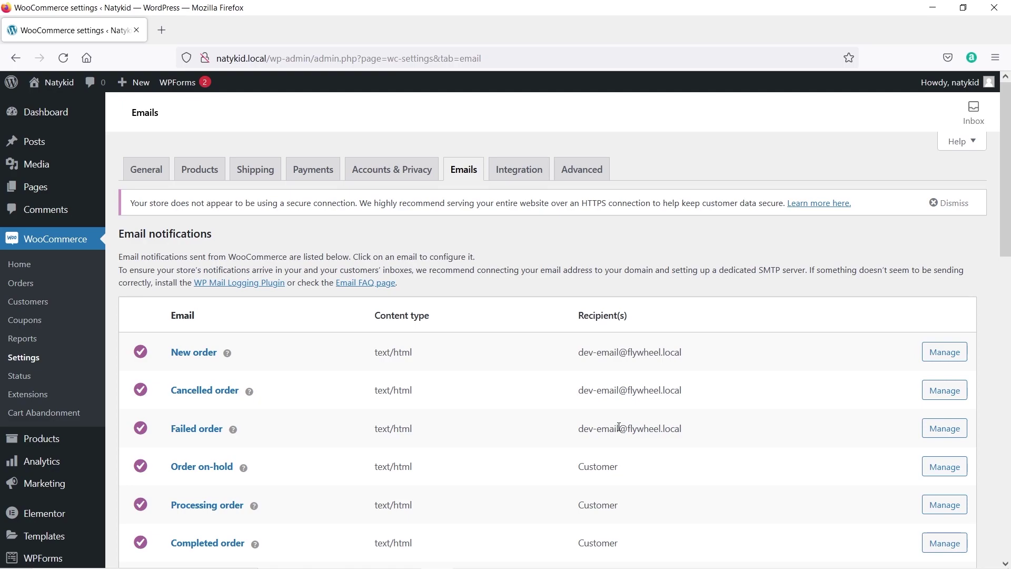
Inspect the New order email's recipient, then look through the Integration and Advanced settings tabs.
{"action": "left_click", "coordinate": [955, 358]}
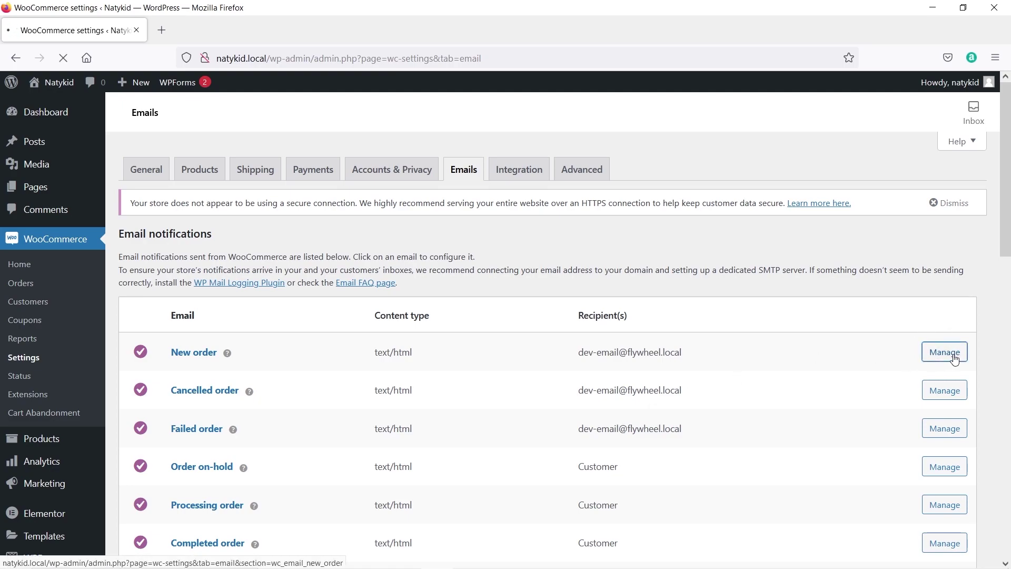
{"action": "left_click_drag", "start_coordinate": [381, 332], "coordinate": [278, 326]}
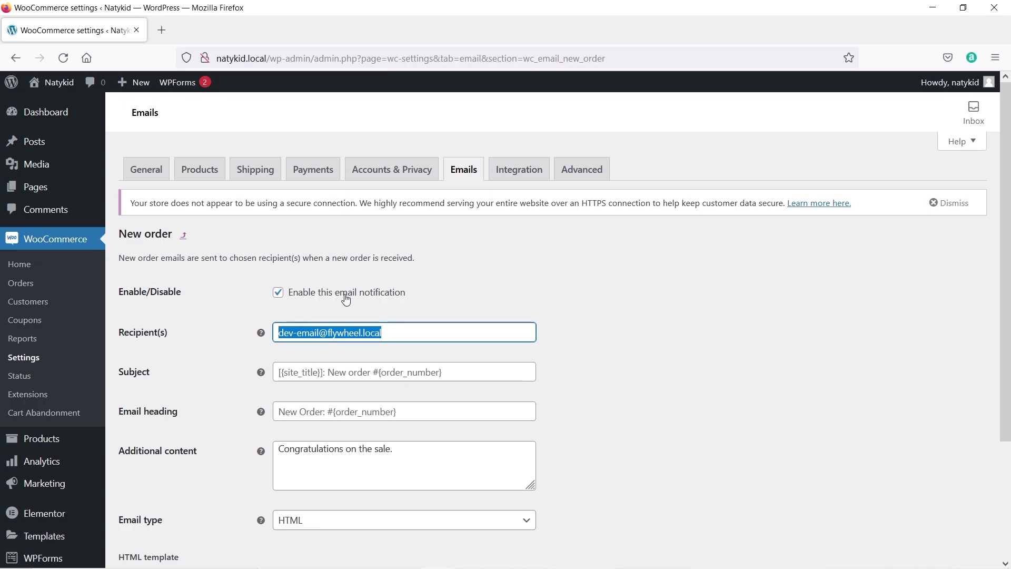
{"action": "left_click", "coordinate": [183, 235]}
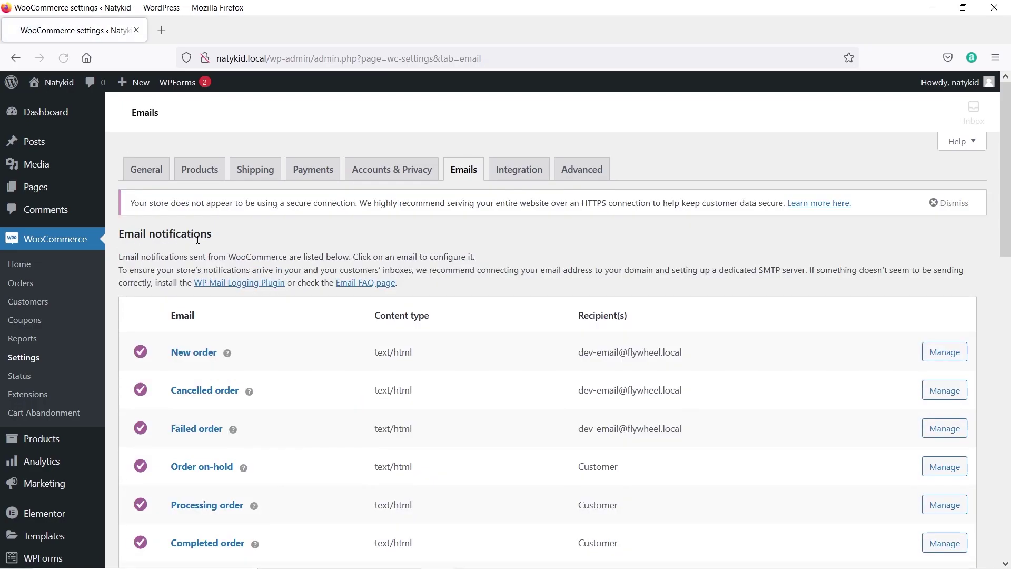
{"action": "left_click", "coordinate": [523, 179]}
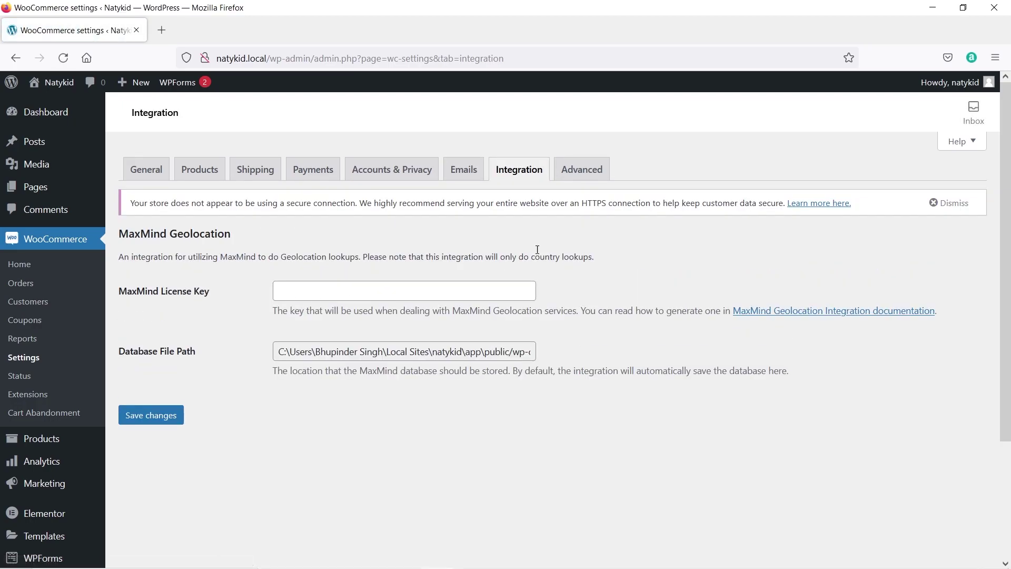
{"action": "left_click", "coordinate": [595, 178]}
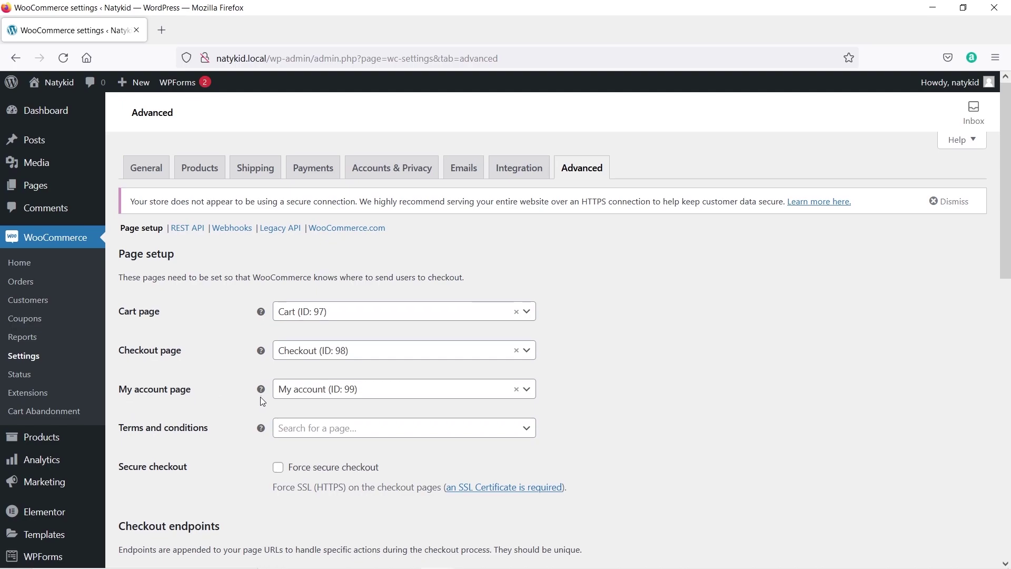
Check the My account and Terms and conditions page dropdowns on the Advanced tab.
{"action": "scroll", "coordinate": [293, 388], "scroll_direction": "down", "scroll_amount": 2}
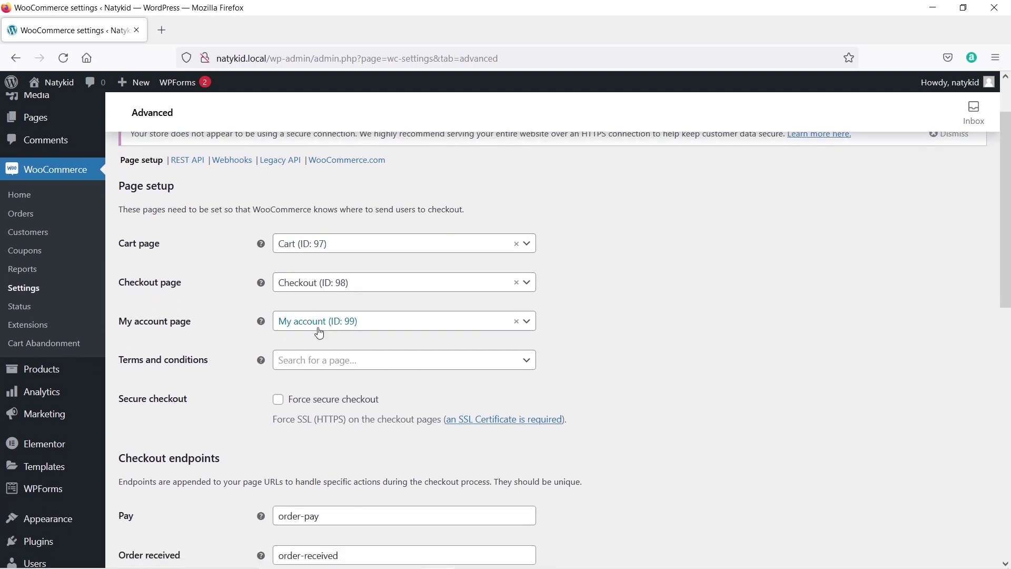
{"action": "left_click", "coordinate": [319, 331]}
{"action": "left_click", "coordinate": [319, 330]}
{"action": "mouse_move", "coordinate": [45, 119]}
{"action": "left_click", "coordinate": [325, 359]}
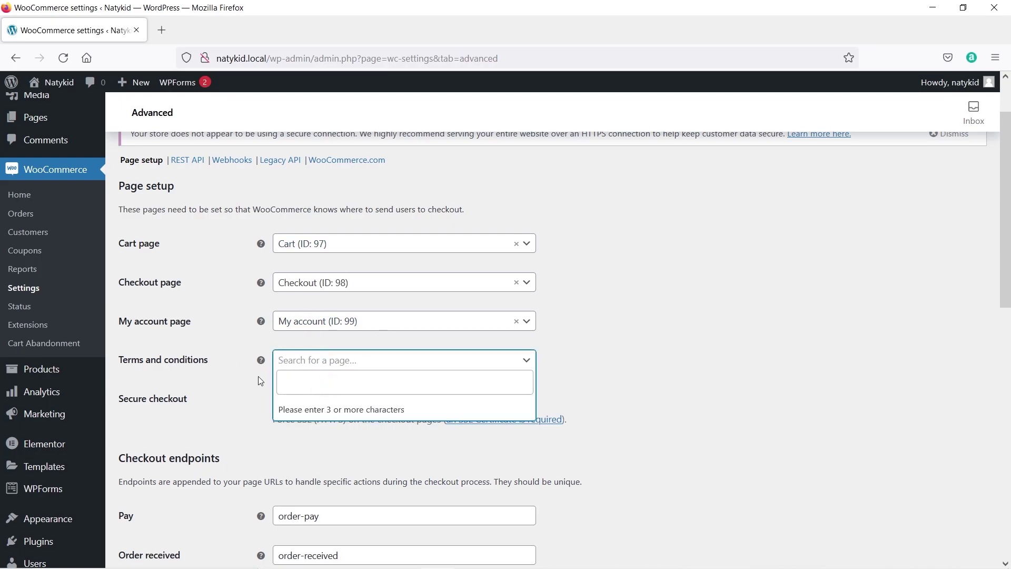
Save the Advanced settings with Cart (97), Checkout (98) and My account (99) pages unchanged.
{"action": "scroll", "coordinate": [243, 285], "scroll_direction": "down", "scroll_amount": 3}
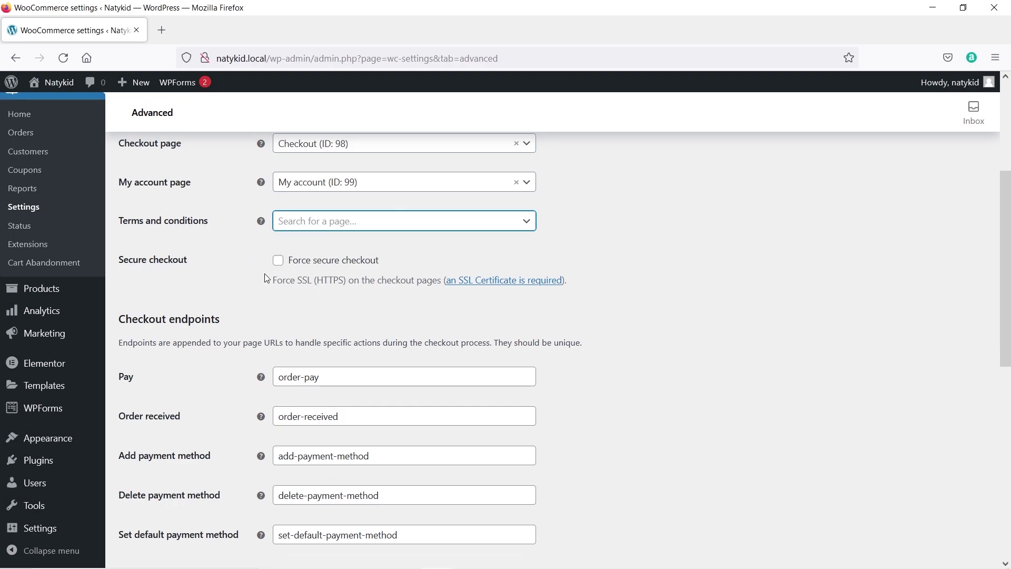
{"action": "scroll", "coordinate": [267, 269], "scroll_direction": "down", "scroll_amount": 2}
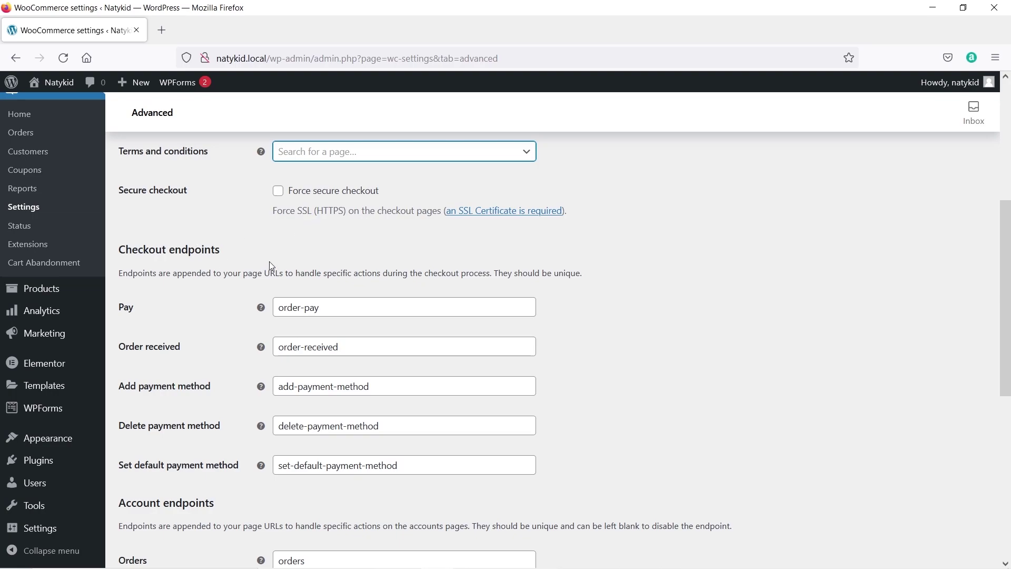
{"action": "scroll", "coordinate": [219, 302], "scroll_direction": "down", "scroll_amount": 2}
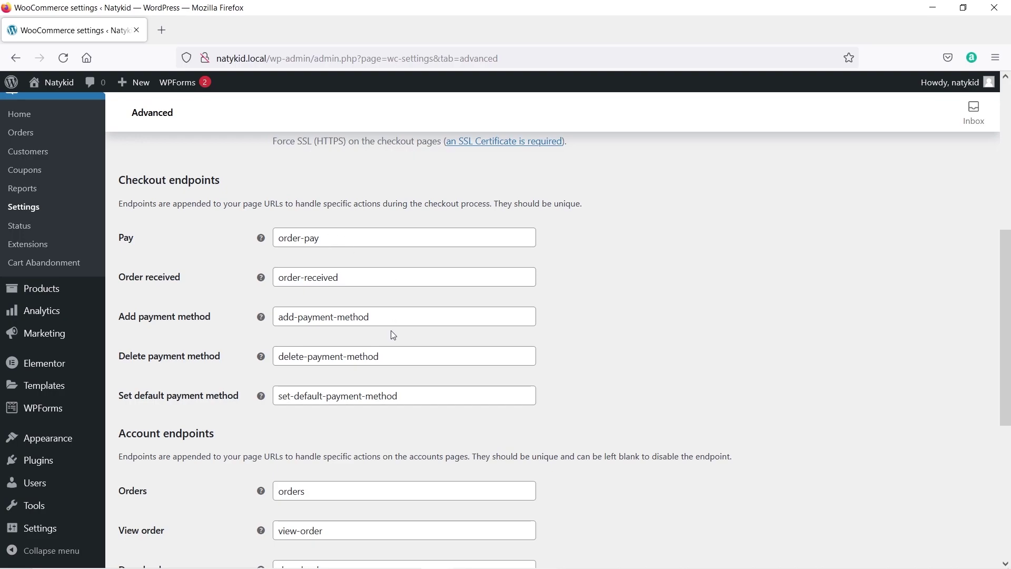
{"action": "scroll", "coordinate": [392, 335], "scroll_direction": "down", "scroll_amount": 9}
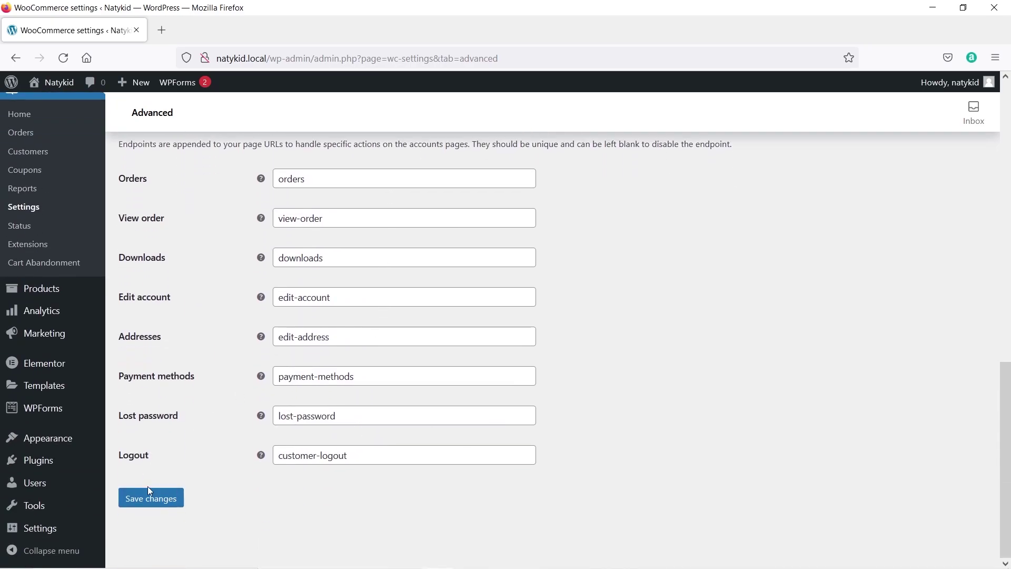
{"action": "left_click", "coordinate": [147, 498]}
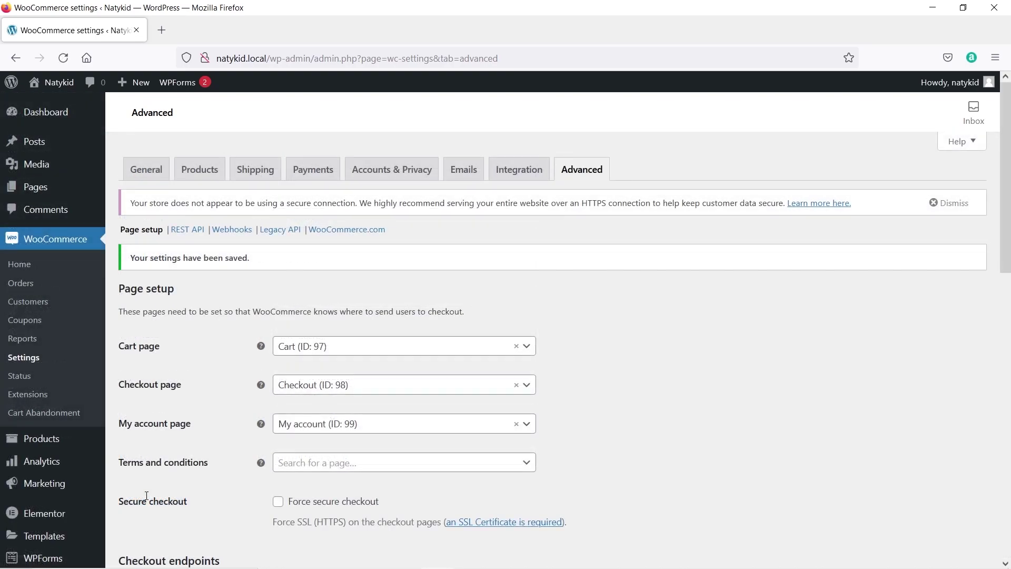
{"action": "scroll", "coordinate": [195, 389], "scroll_direction": "down", "scroll_amount": 2}
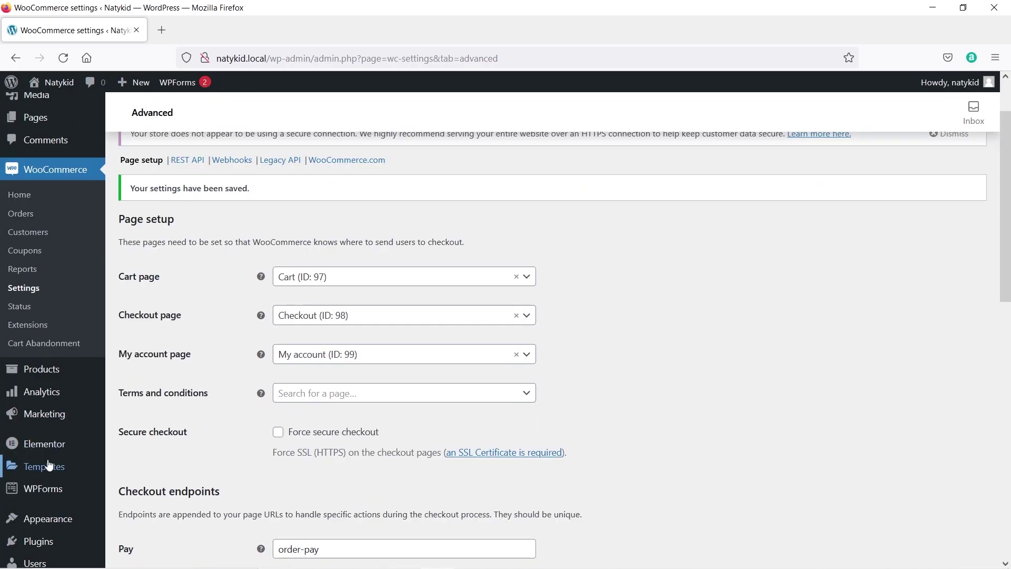
{"action": "mouse_move", "coordinate": [46, 541]}
{"action": "scroll", "coordinate": [51, 547], "scroll_direction": "down", "scroll_amount": 2}
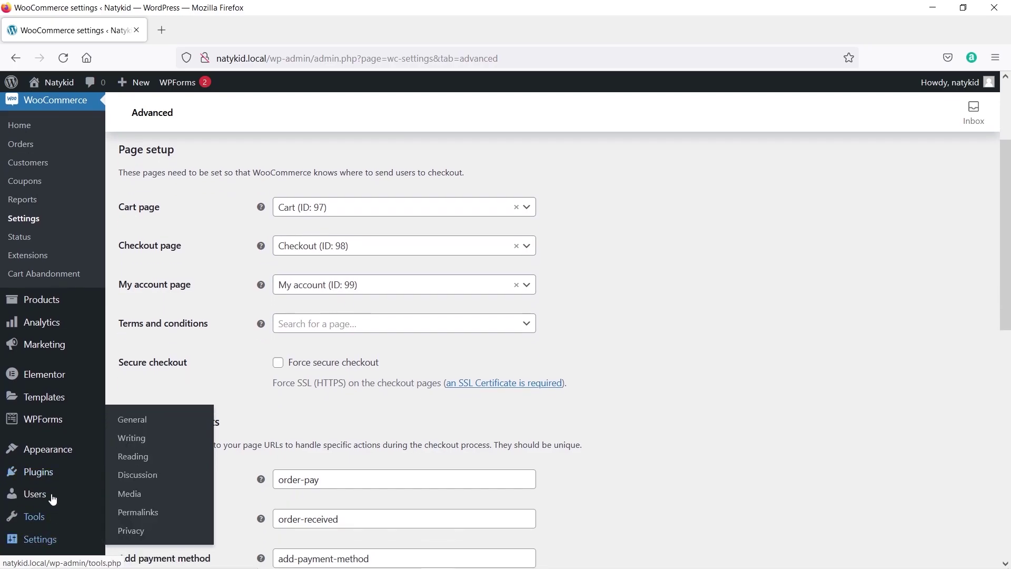
Go to Installed Plugins and start adding a new plugin.
{"action": "left_click", "coordinate": [148, 481]}
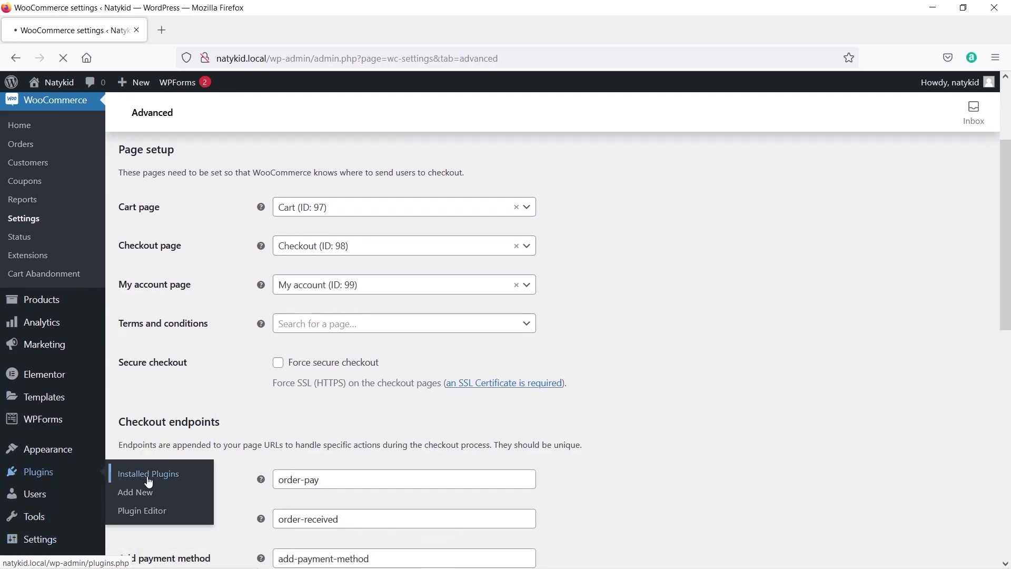
{"action": "scroll", "coordinate": [371, 420], "scroll_direction": "down", "scroll_amount": 2}
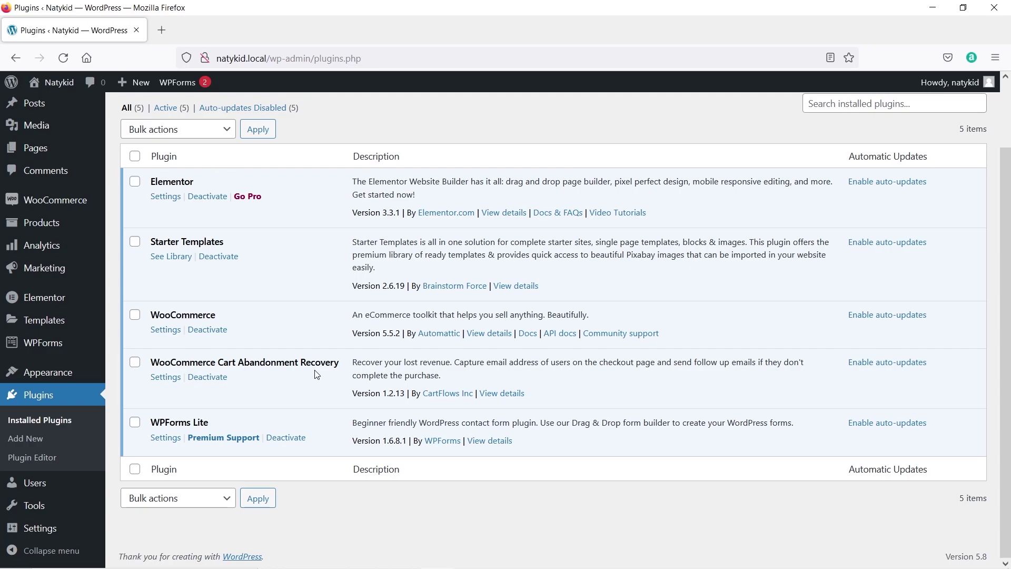
{"action": "scroll", "coordinate": [316, 371], "scroll_direction": "up", "scroll_amount": 2}
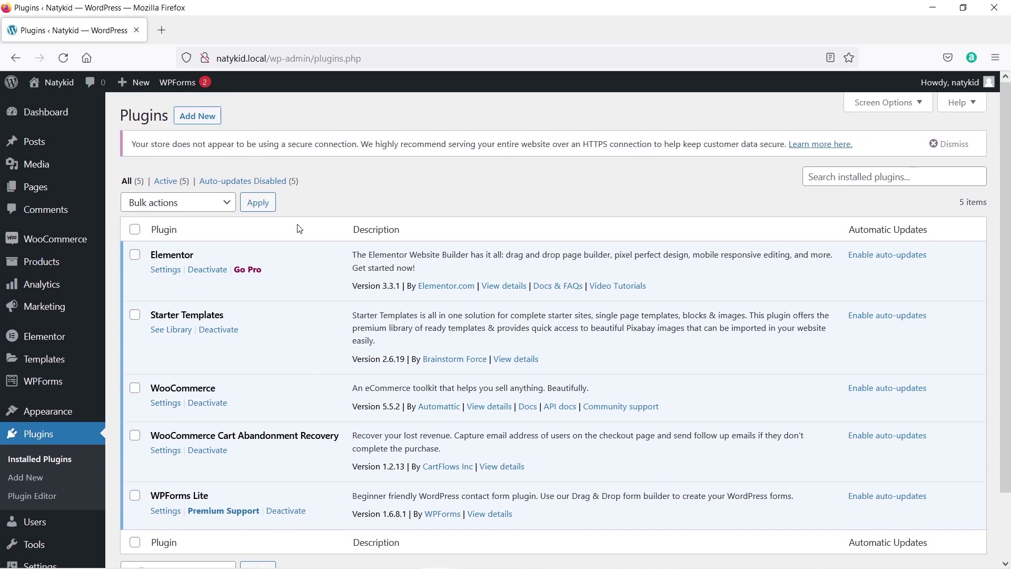
{"action": "left_click", "coordinate": [201, 127]}
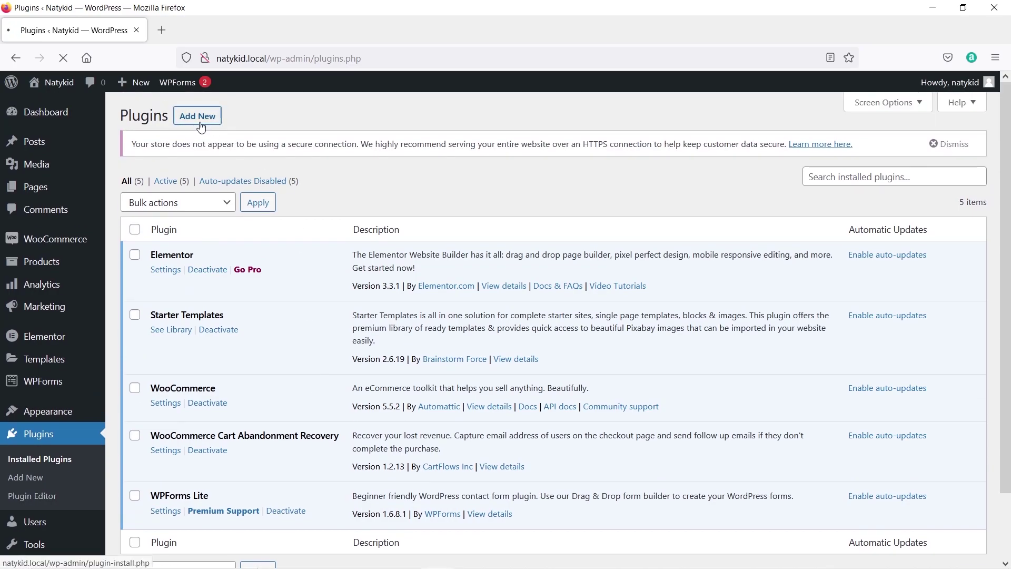
Search 'paypal', then install and activate WooCommerce PayPal Checkout Payment Gateway.
{"action": "left_click", "coordinate": [817, 152]}
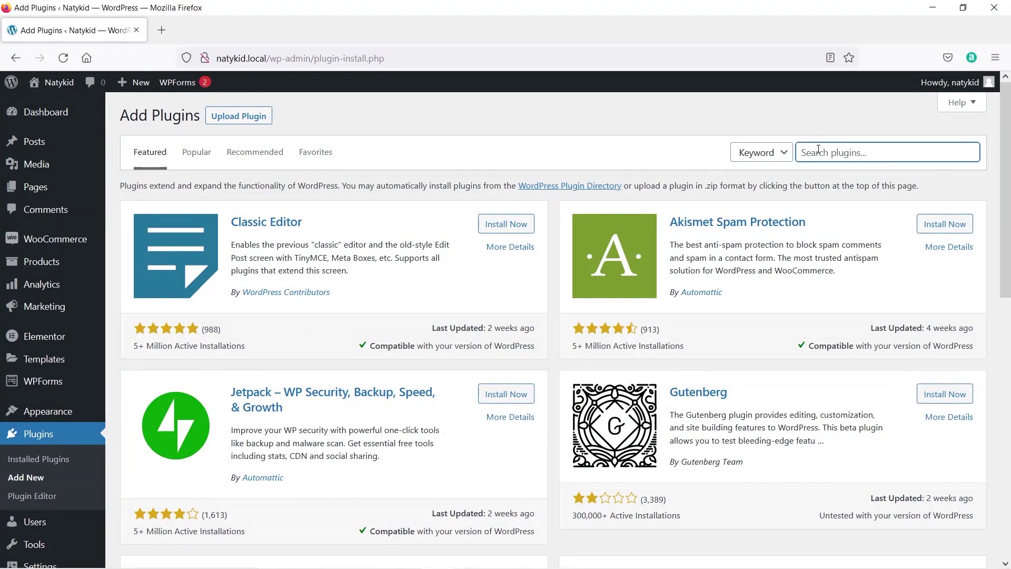
{"action": "type", "text": "paypal"}
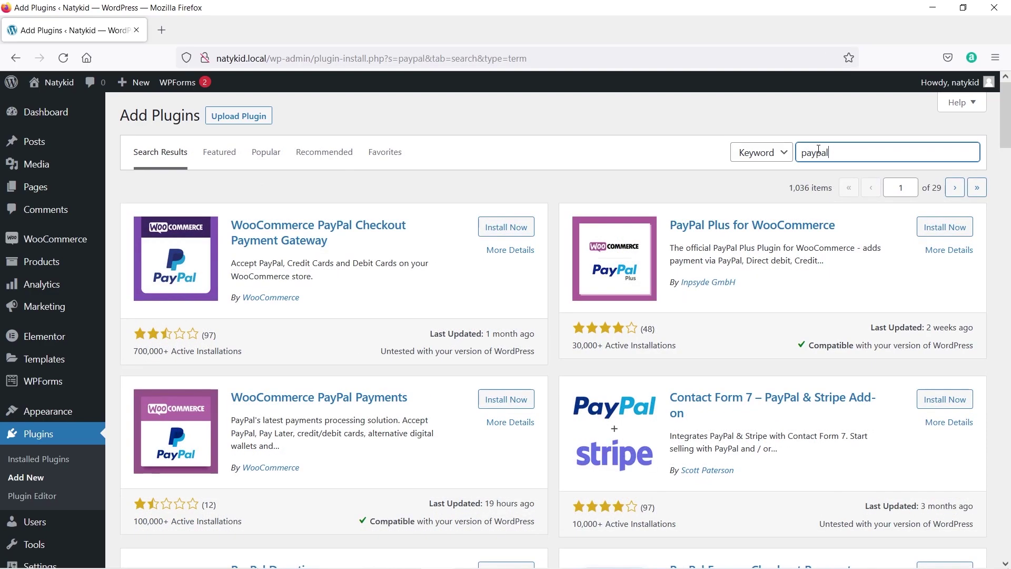
{"action": "left_click", "coordinate": [502, 232]}
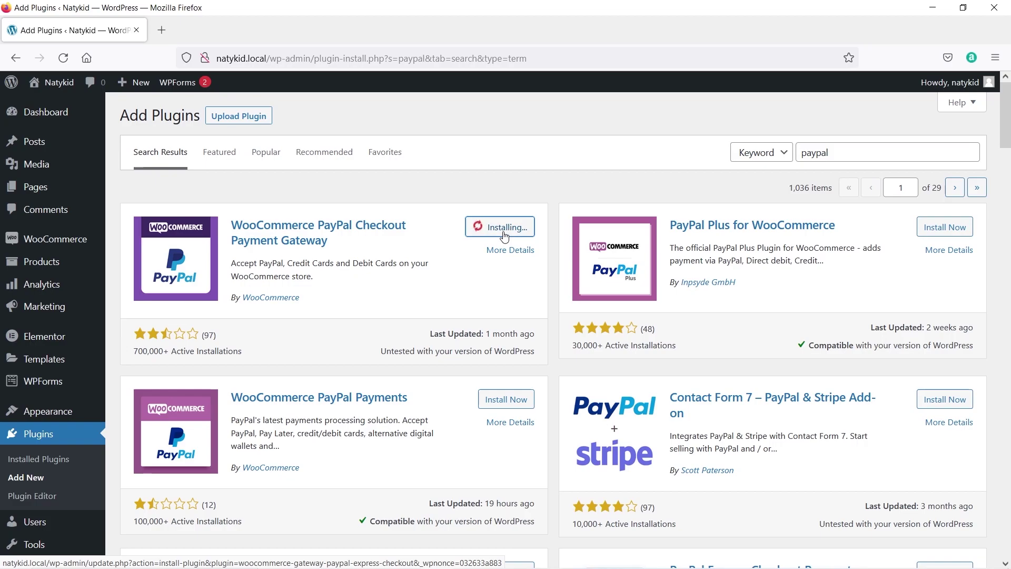
{"action": "left_click", "coordinate": [503, 228]}
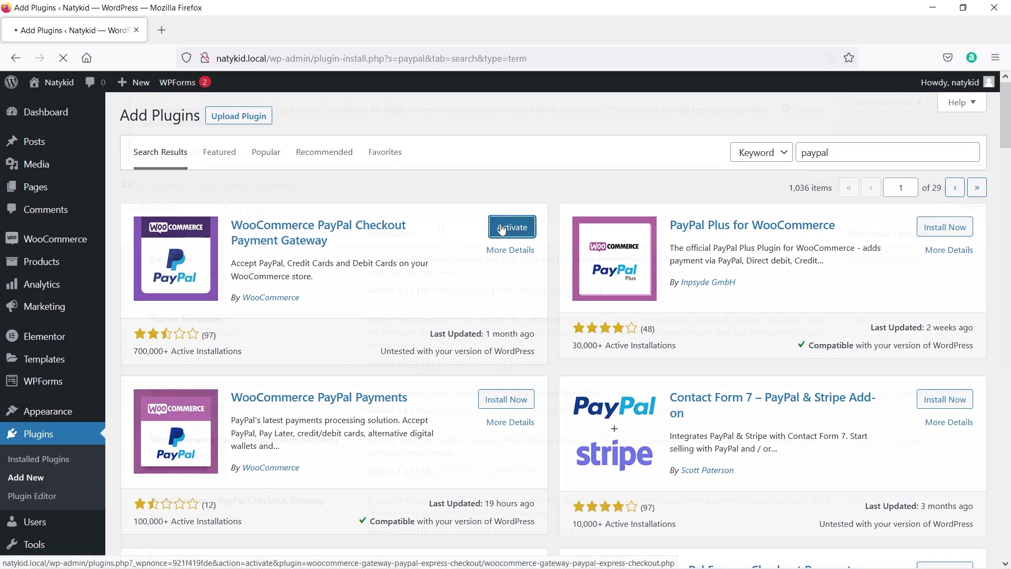
{"action": "scroll", "coordinate": [441, 226], "scroll_direction": "down", "scroll_amount": 3}
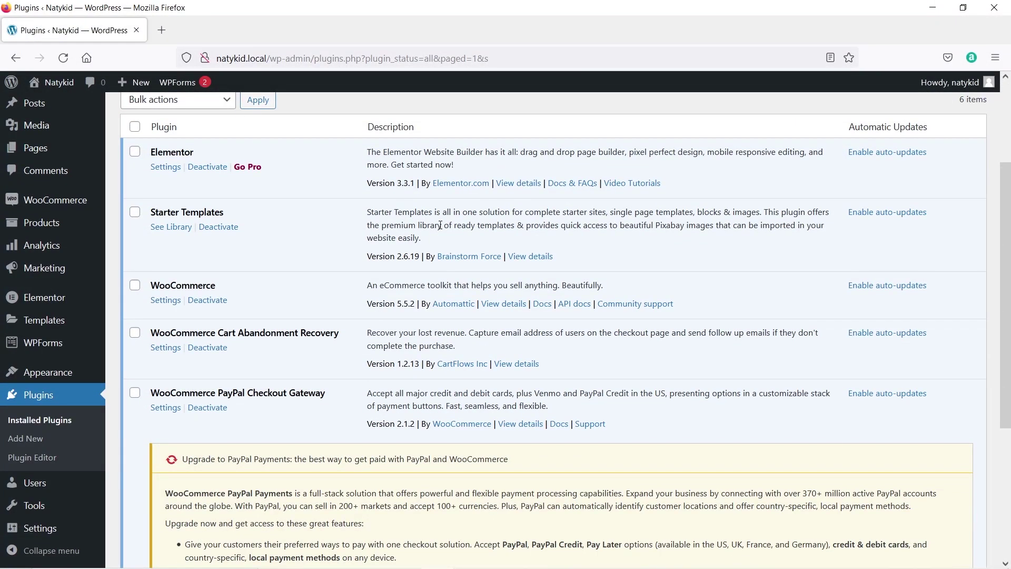
{"action": "scroll", "coordinate": [440, 225], "scroll_direction": "down", "scroll_amount": 4}
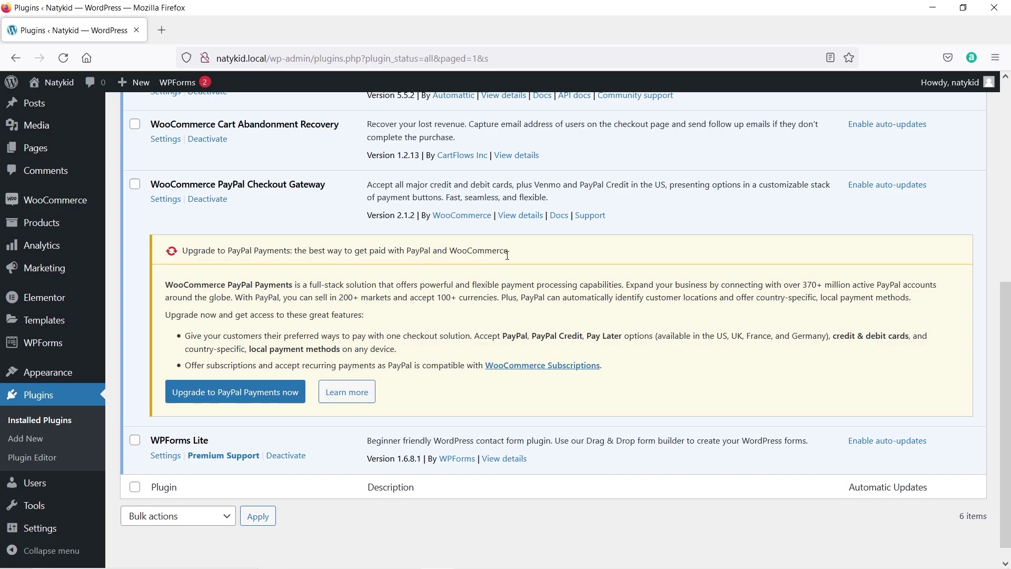
Install and activate PayPal Payments 1.4.0, then deactivate the older PayPal Checkout Gateway plugin.
{"action": "left_click", "coordinate": [243, 396]}
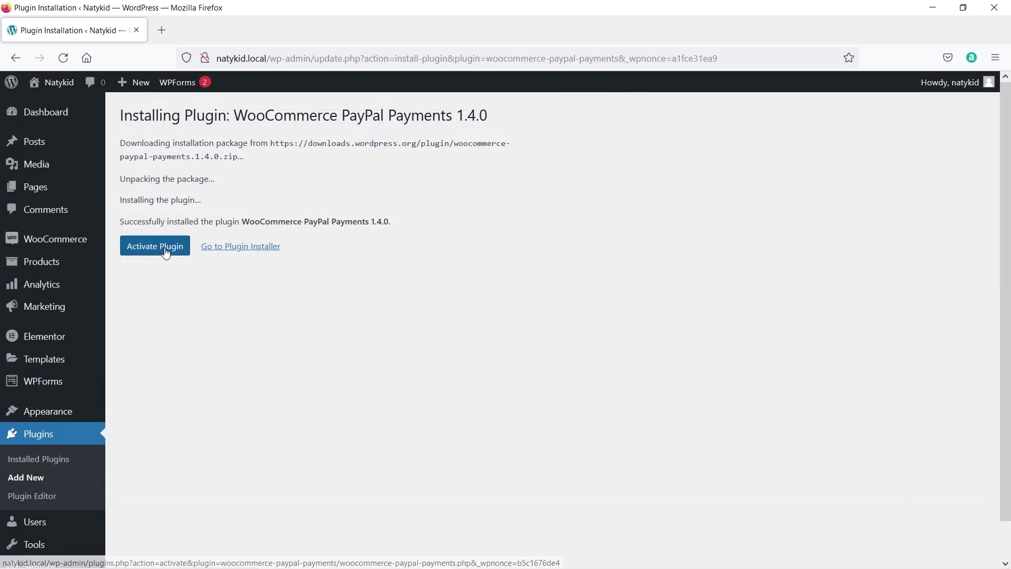
{"action": "left_click", "coordinate": [165, 252]}
{"action": "scroll", "coordinate": [245, 319], "scroll_direction": "down", "scroll_amount": 5}
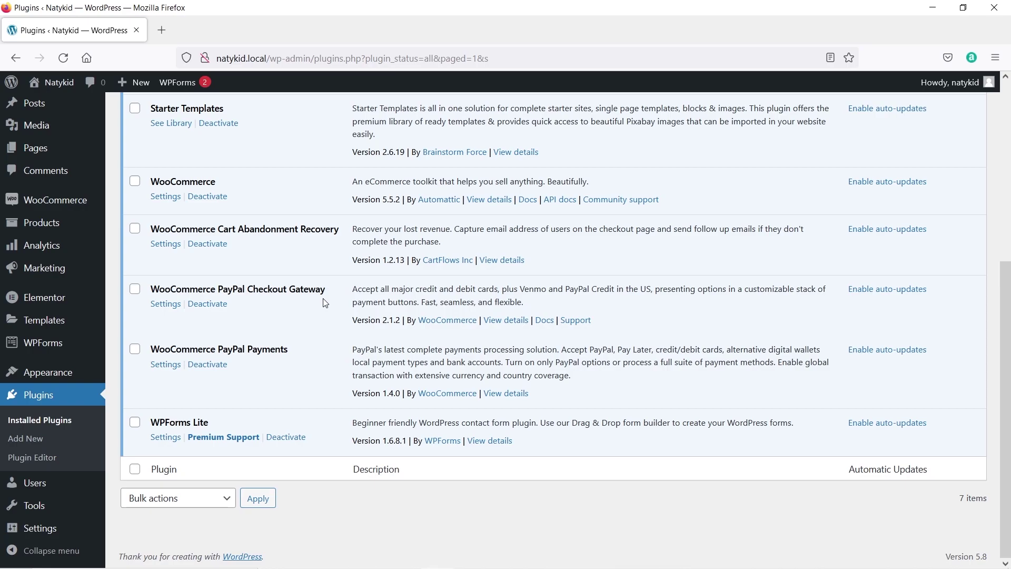
{"action": "left_click", "coordinate": [227, 304]}
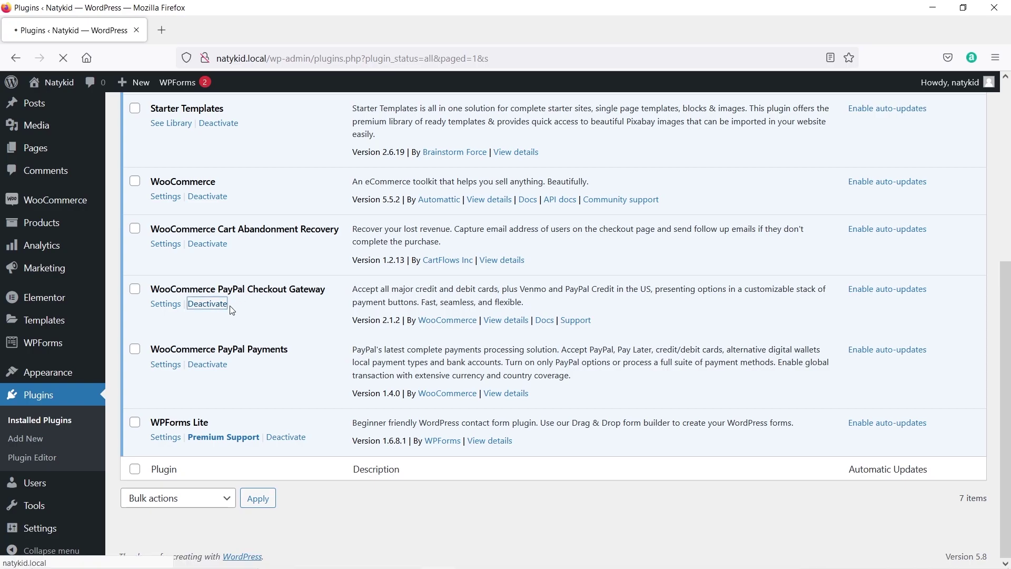
{"action": "scroll", "coordinate": [131, 253], "scroll_direction": "down", "scroll_amount": 3}
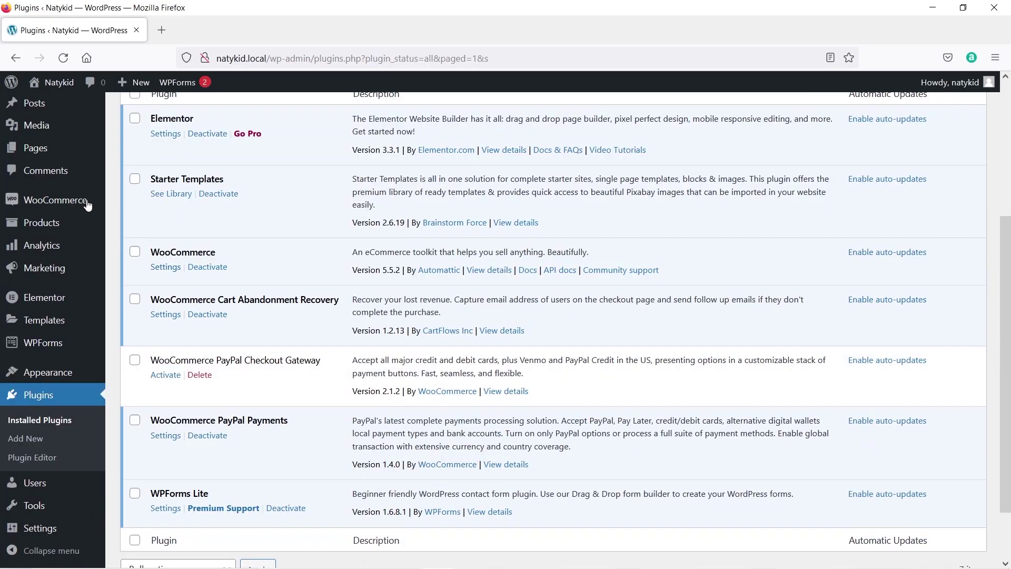
Open WooCommerce Payments settings, view PayPal's manual credential fields, and return to the methods list.
{"action": "mouse_move", "coordinate": [61, 202]}
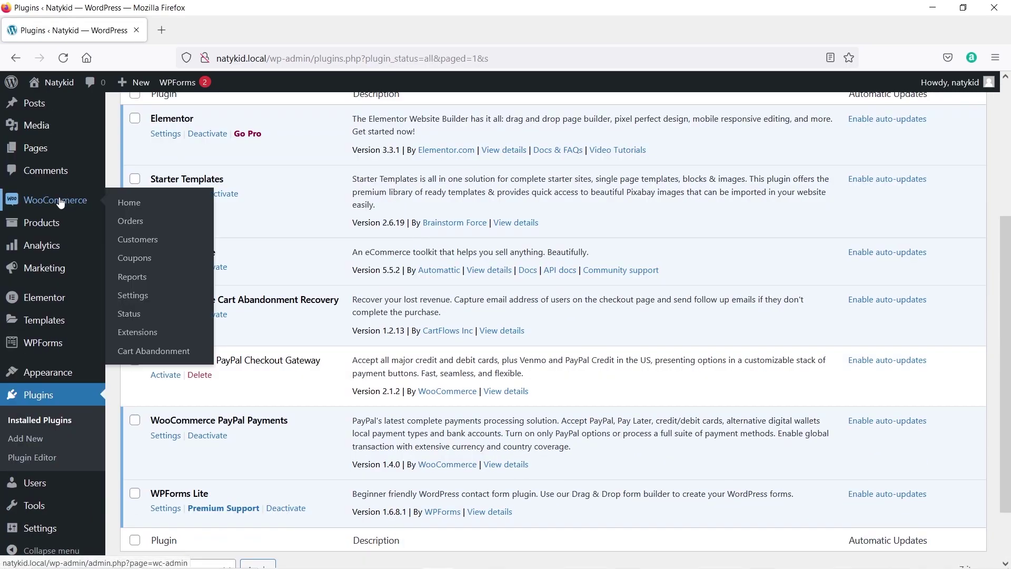
{"action": "left_click", "coordinate": [143, 299]}
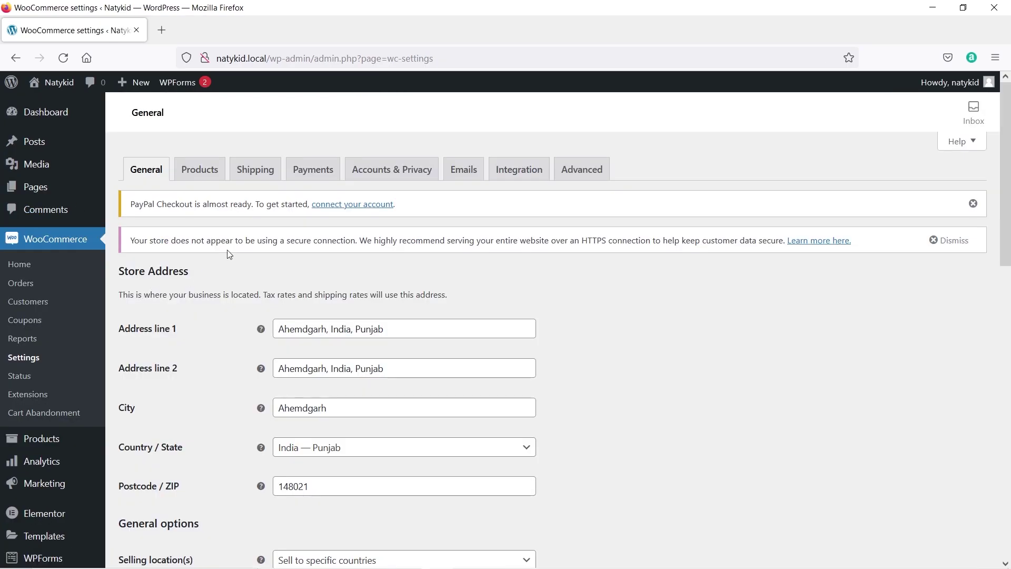
{"action": "left_click", "coordinate": [320, 176]}
{"action": "scroll", "coordinate": [306, 255], "scroll_direction": "down", "scroll_amount": 3}
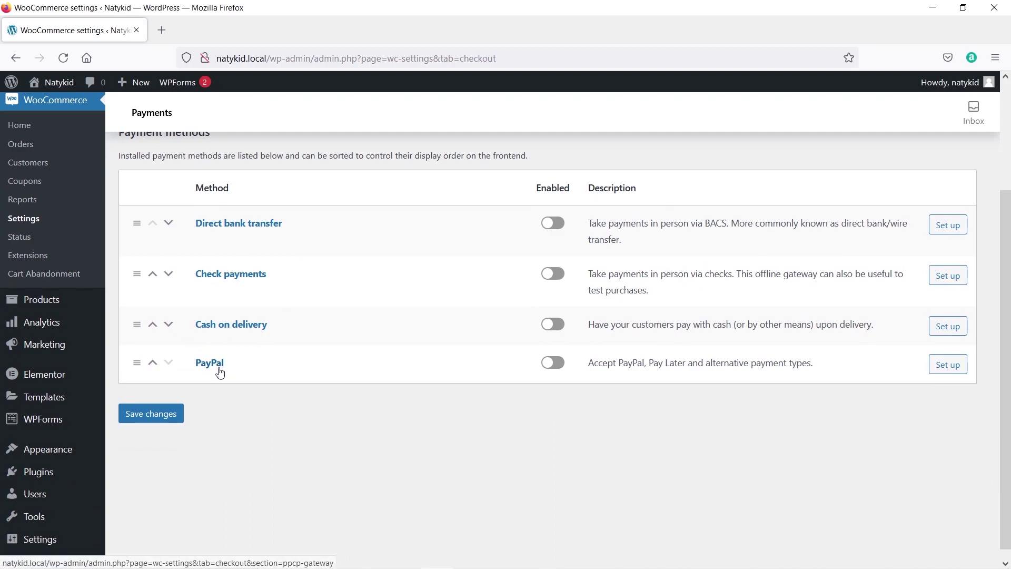
{"action": "left_click", "coordinate": [558, 362]}
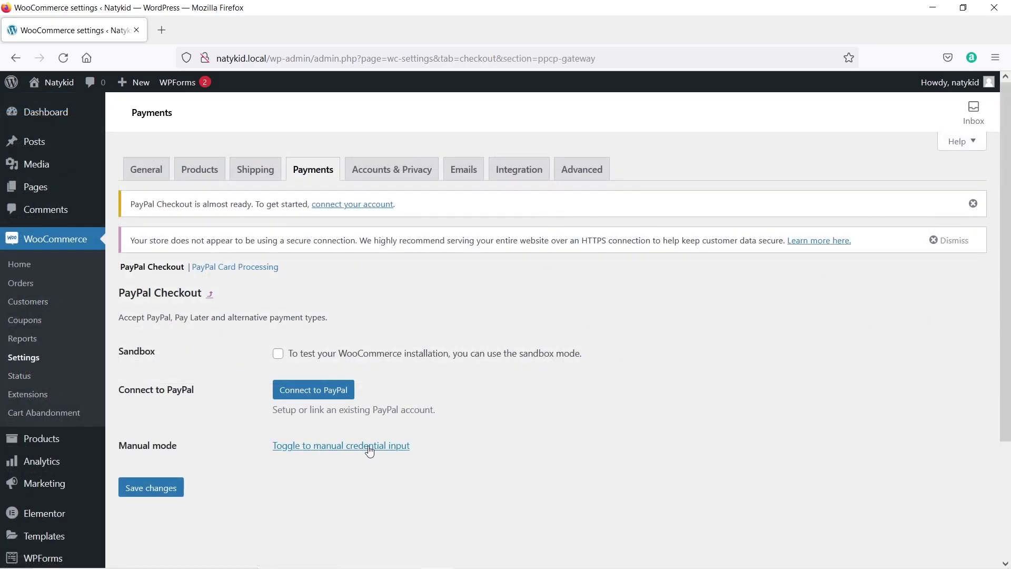
{"action": "left_click", "coordinate": [371, 448]}
{"action": "scroll", "coordinate": [372, 449], "scroll_direction": "down", "scroll_amount": 2}
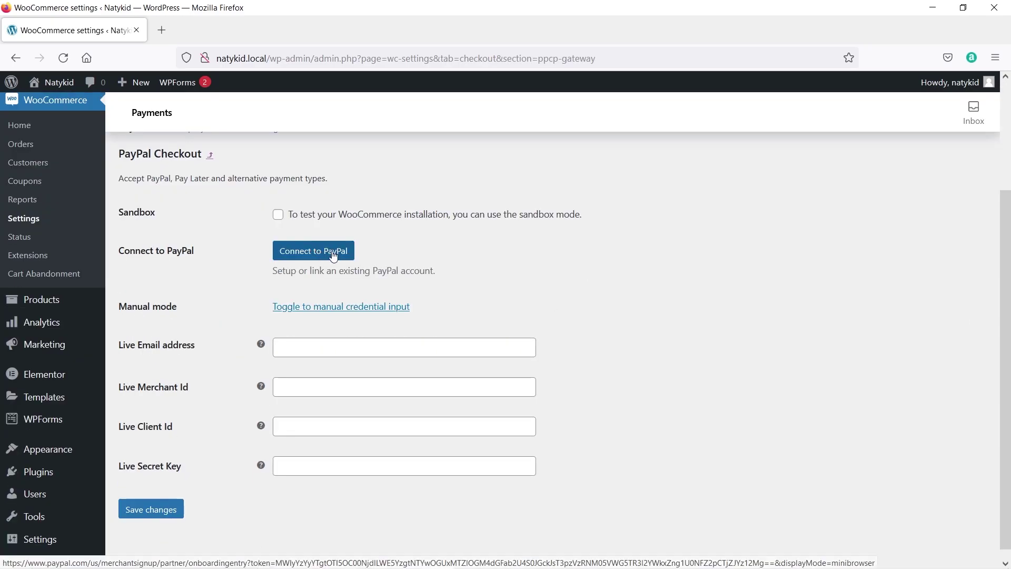
{"action": "left_click", "coordinate": [211, 157]}
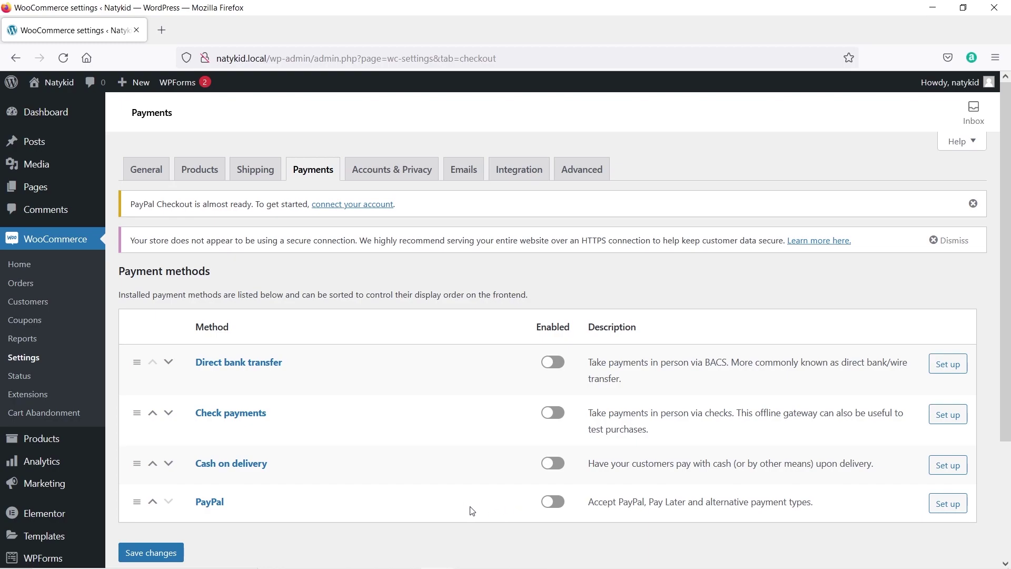
{"action": "scroll", "coordinate": [59, 484], "scroll_direction": "down", "scroll_amount": 3}
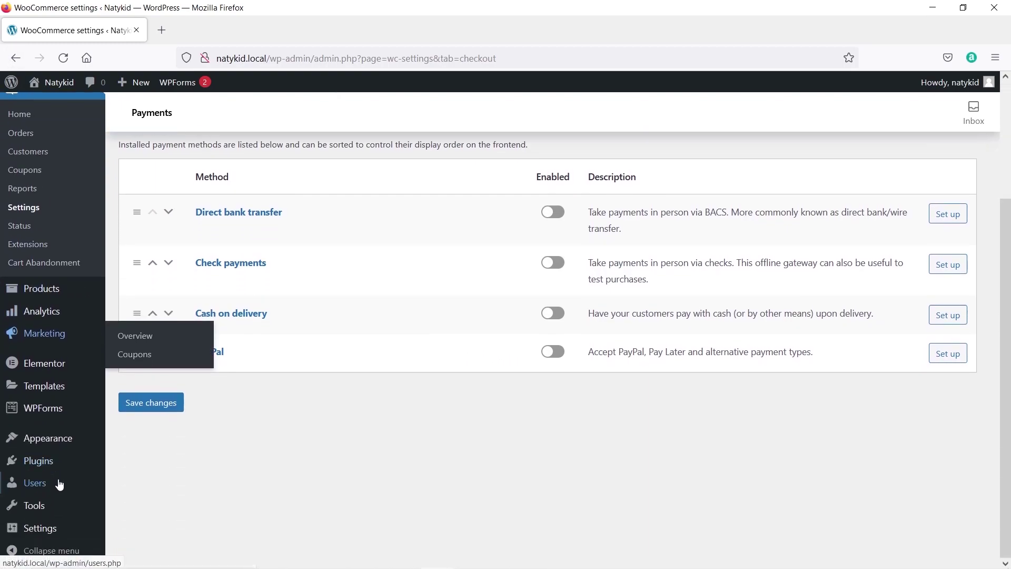
Reactivate the WooCommerce PayPal Checkout Gateway plugin and return to WooCommerce settings.
{"action": "left_click", "coordinate": [172, 467]}
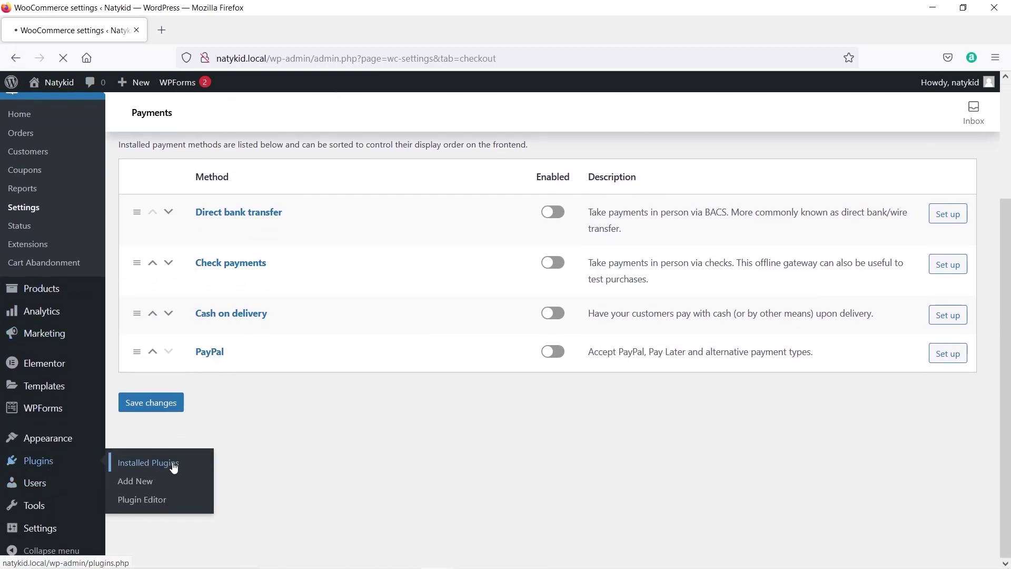
{"action": "scroll", "coordinate": [176, 467], "scroll_direction": "down", "scroll_amount": 2}
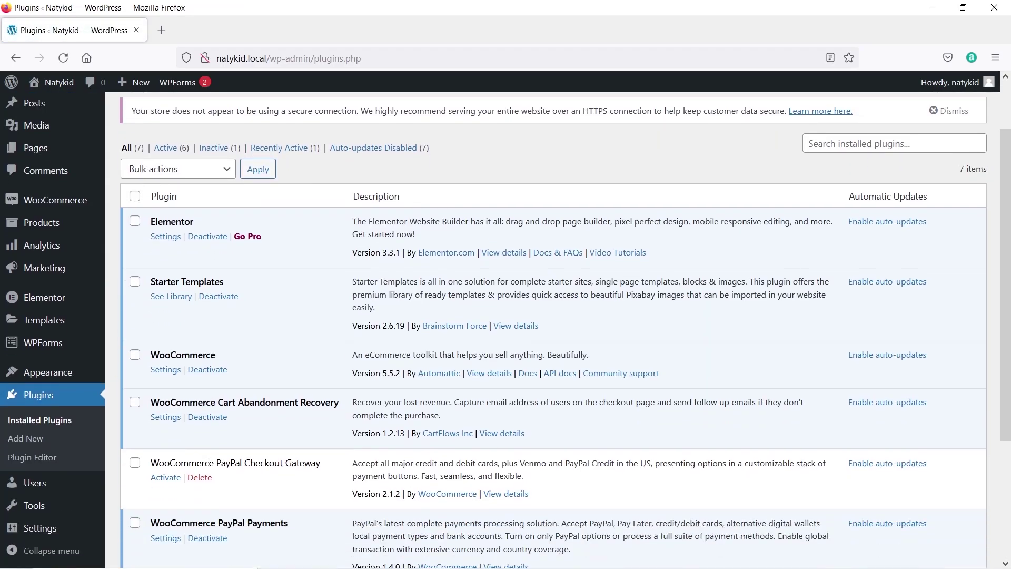
{"action": "scroll", "coordinate": [416, 396], "scroll_direction": "down", "scroll_amount": 2}
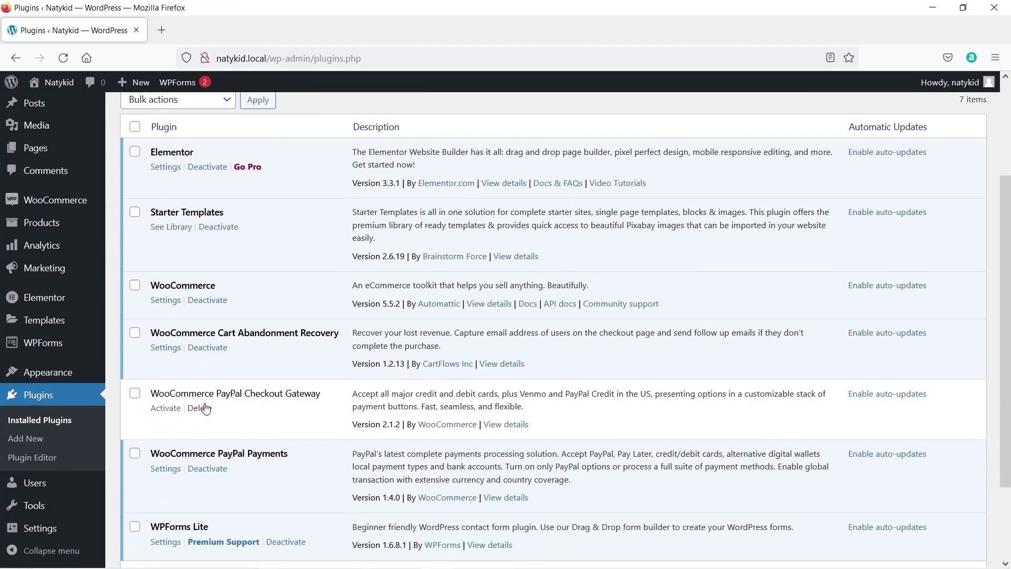
{"action": "left_click", "coordinate": [172, 411]}
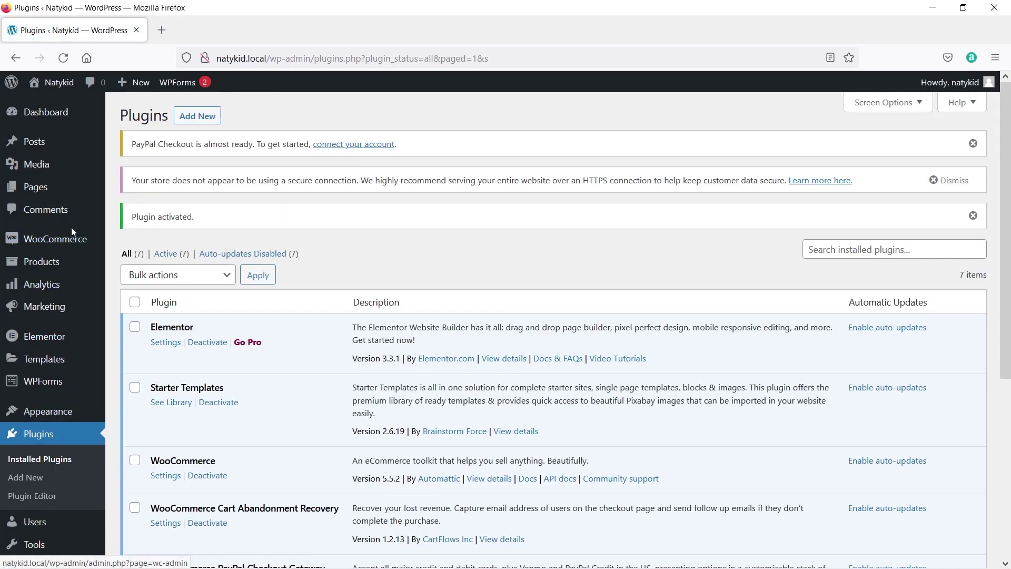
{"action": "mouse_move", "coordinate": [66, 246]}
{"action": "left_click", "coordinate": [132, 334]}
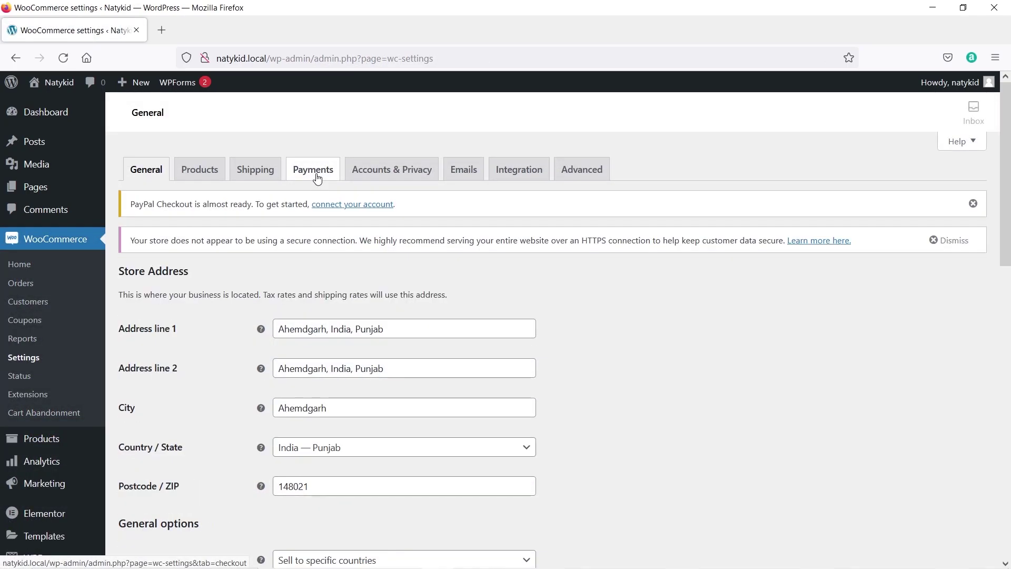
Set PayPal Checkout's Environment to Sandbox in the Payments settings.
{"action": "left_click", "coordinate": [311, 169]}
{"action": "scroll", "coordinate": [265, 373], "scroll_direction": "down", "scroll_amount": 5}
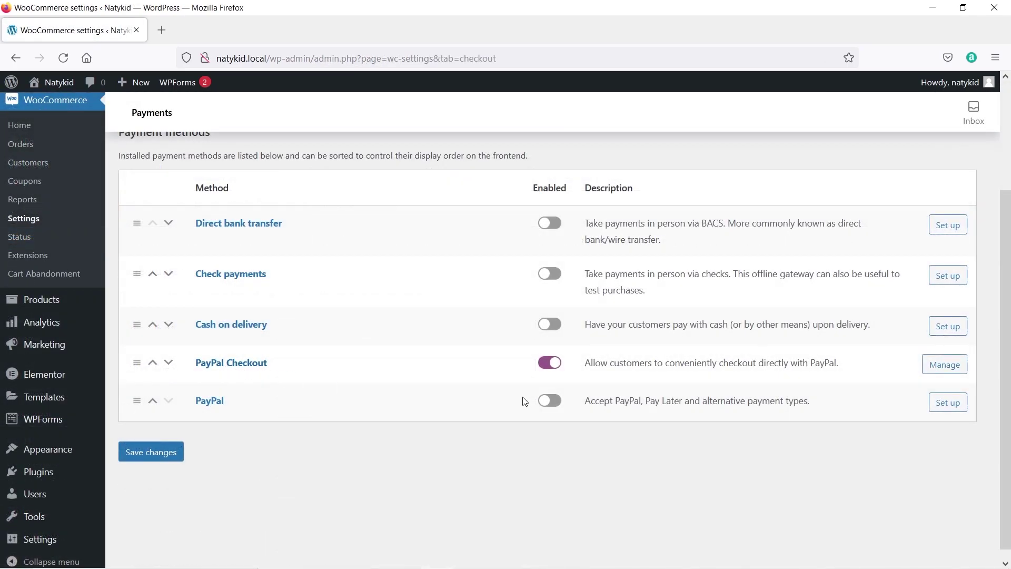
{"action": "left_click", "coordinate": [947, 367]}
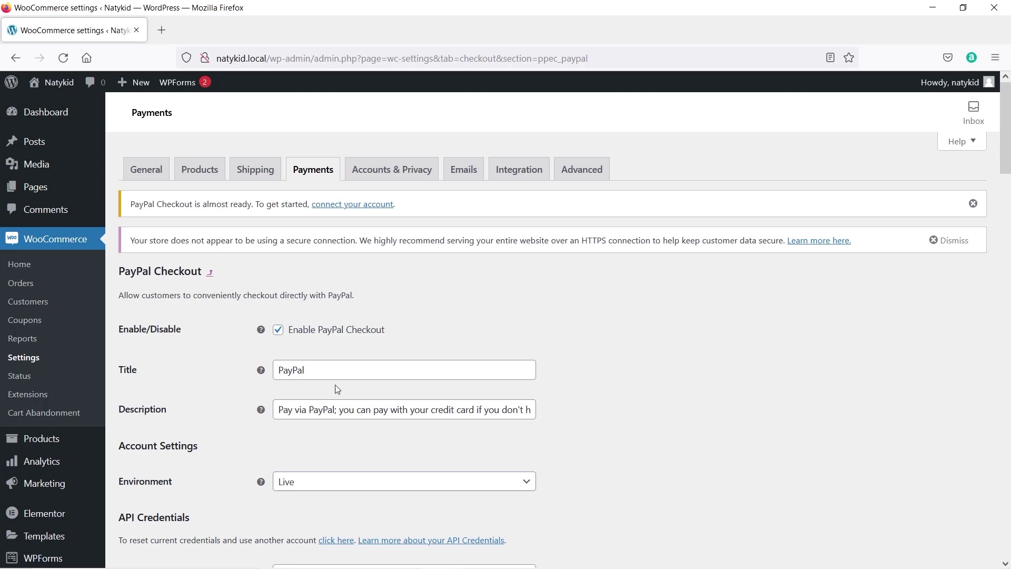
{"action": "scroll", "coordinate": [258, 397], "scroll_direction": "down", "scroll_amount": 2}
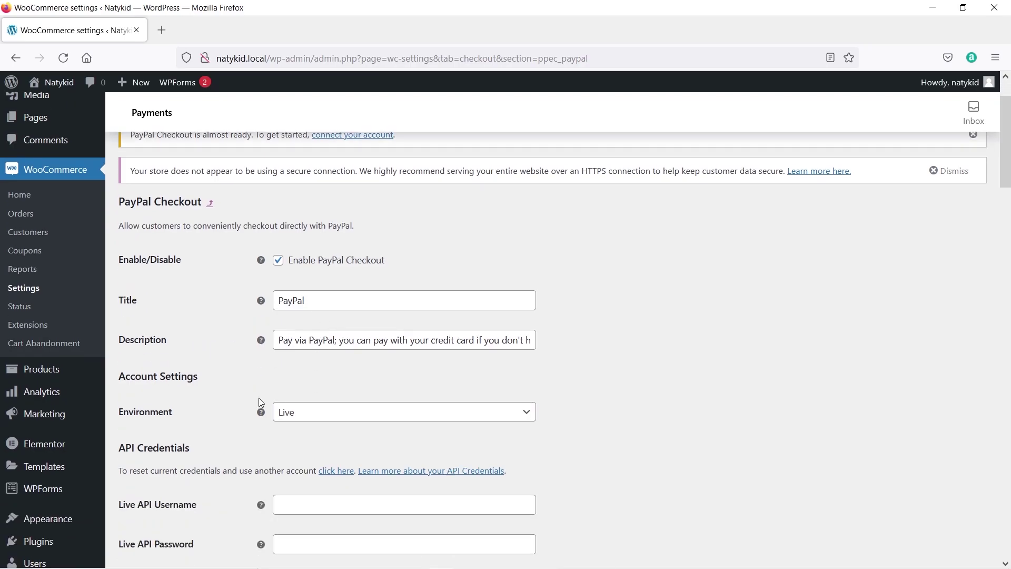
{"action": "scroll", "coordinate": [228, 400], "scroll_direction": "down", "scroll_amount": 3}
{"action": "left_click", "coordinate": [313, 278]}
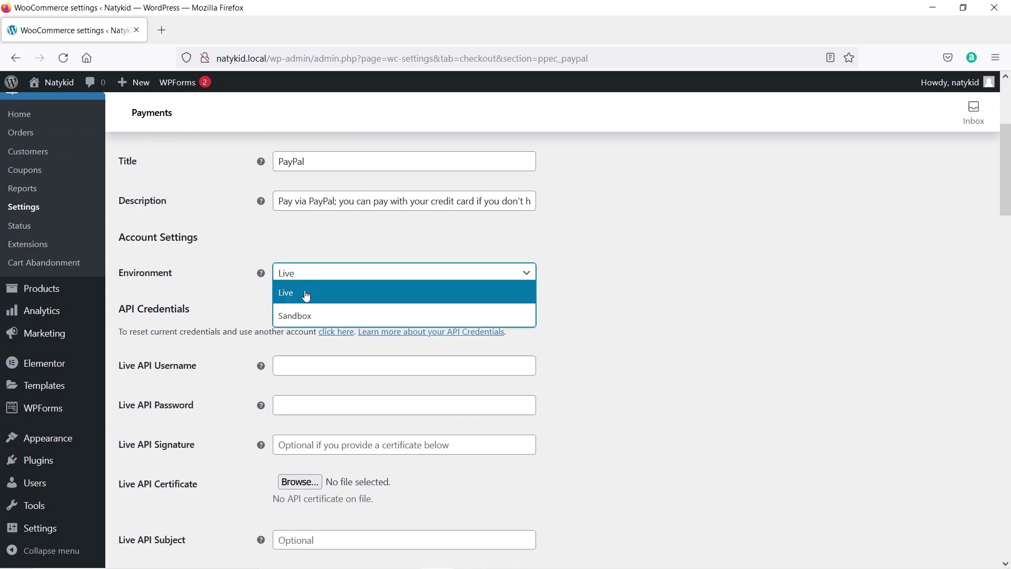
{"action": "left_click", "coordinate": [306, 318]}
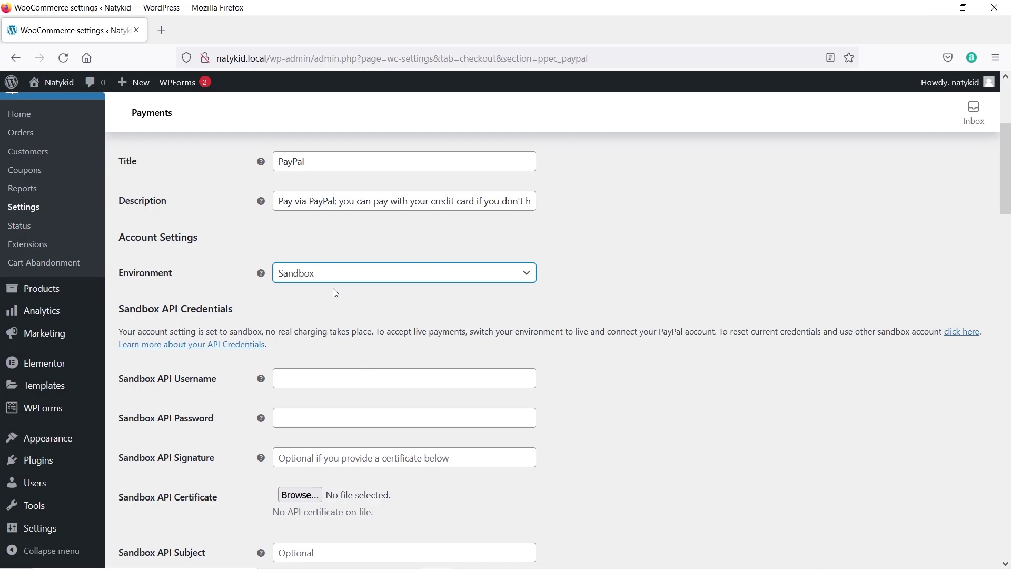
Review the empty sandbox API credential fields and open a new browser tab.
{"action": "scroll", "coordinate": [332, 290], "scroll_direction": "down", "scroll_amount": 2}
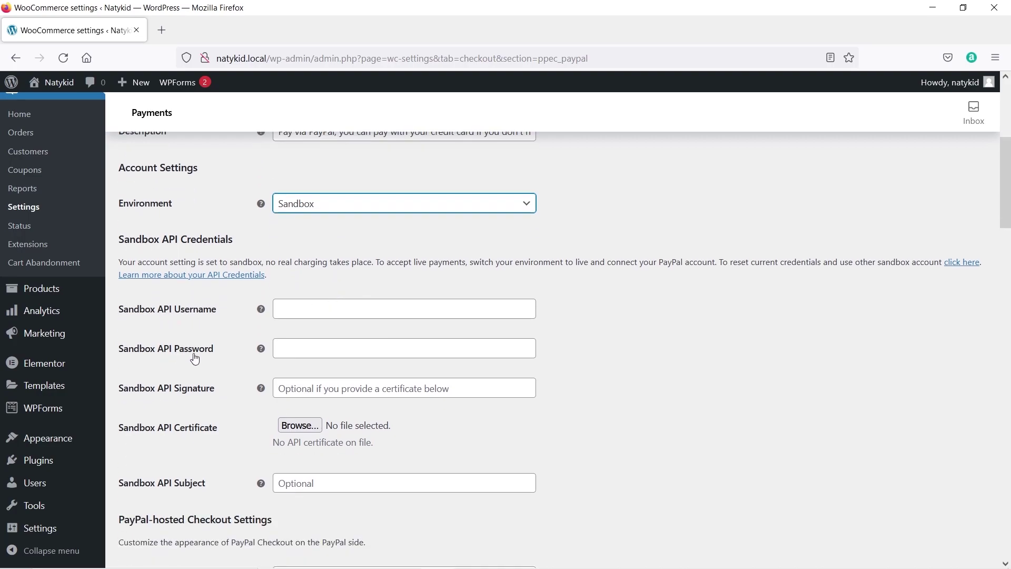
{"action": "scroll", "coordinate": [198, 388], "scroll_direction": "down", "scroll_amount": 3}
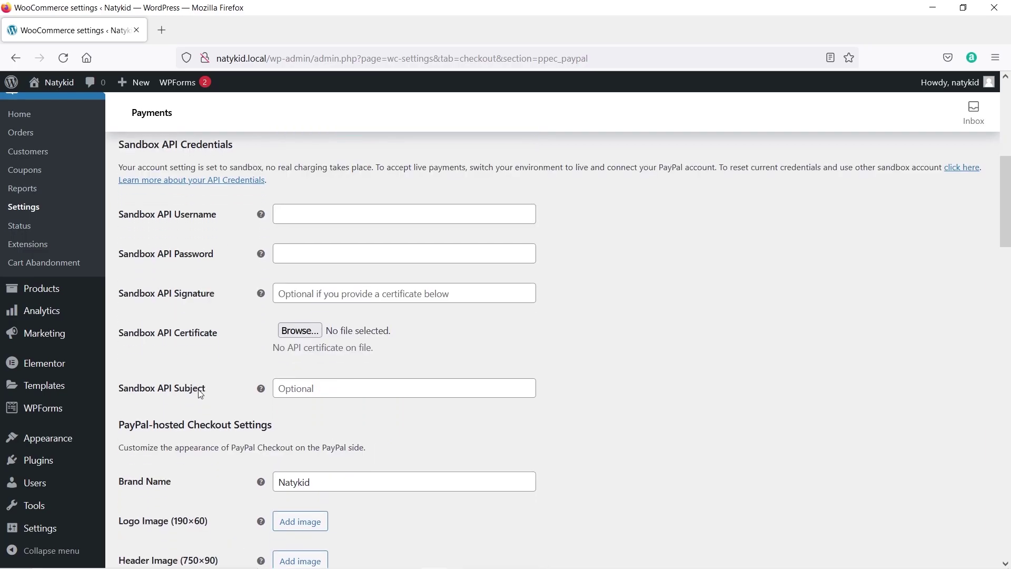
{"action": "scroll", "coordinate": [200, 376], "scroll_direction": "up", "scroll_amount": 5}
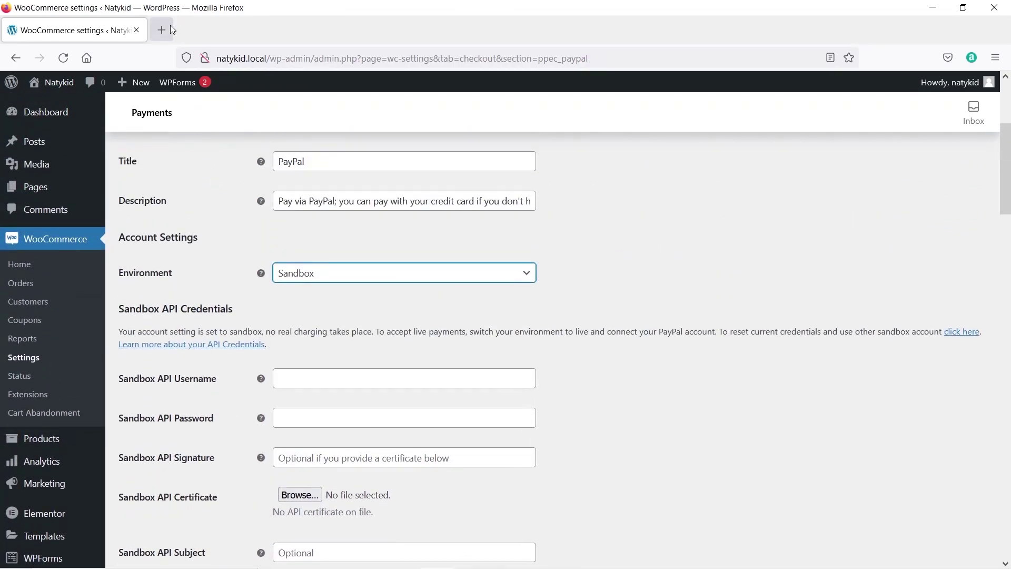
{"action": "left_click", "coordinate": [162, 30]}
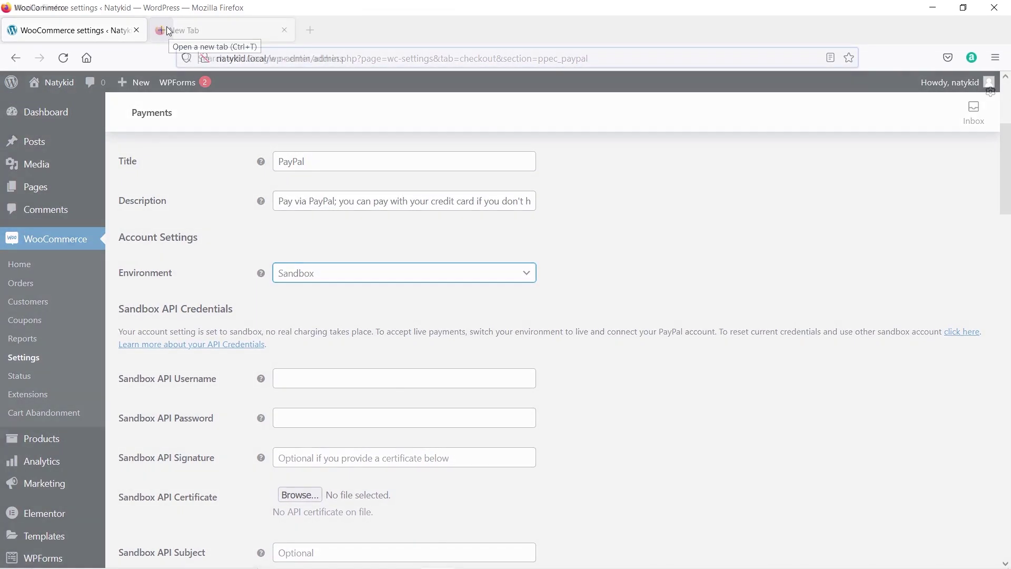
Load paypal.com and briefly view the PayPal Checkout API credentials documentation in another tab.
{"action": "type", "text": "paypal.com/"}
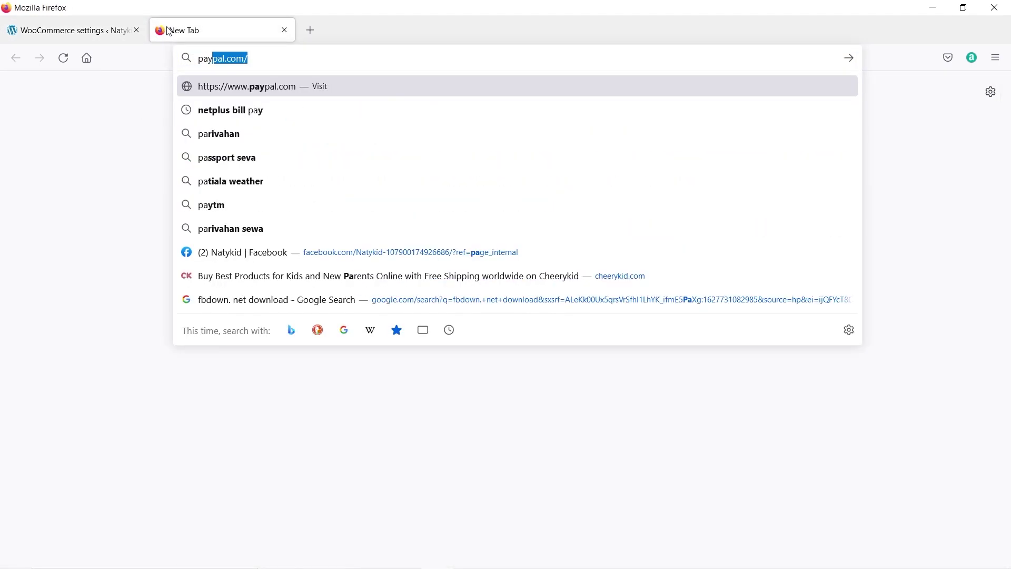
{"action": "key", "text": "Return"}
{"action": "left_click", "coordinate": [106, 30]}
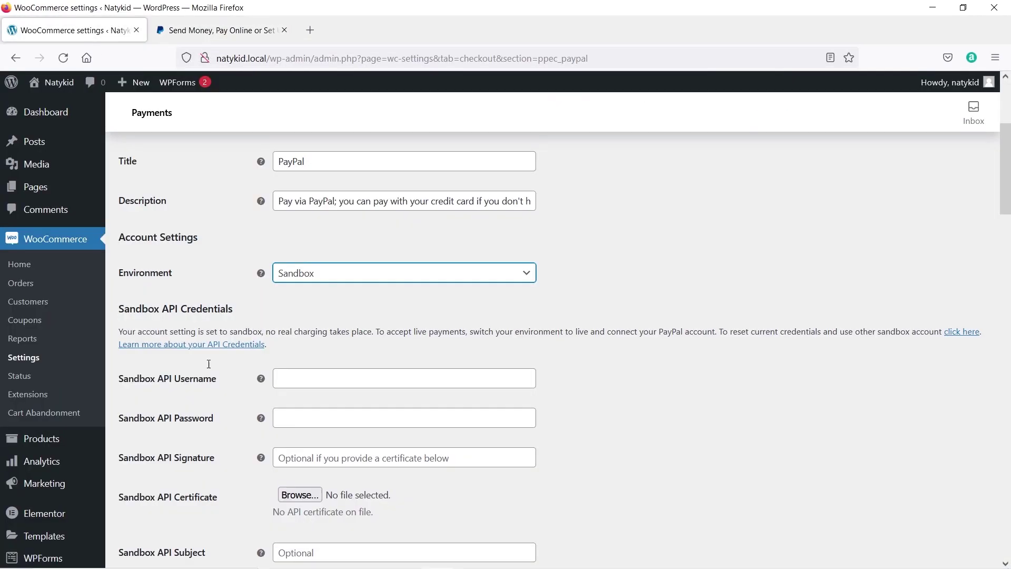
{"action": "right_click", "coordinate": [172, 353]}
{"action": "left_click", "coordinate": [184, 359]}
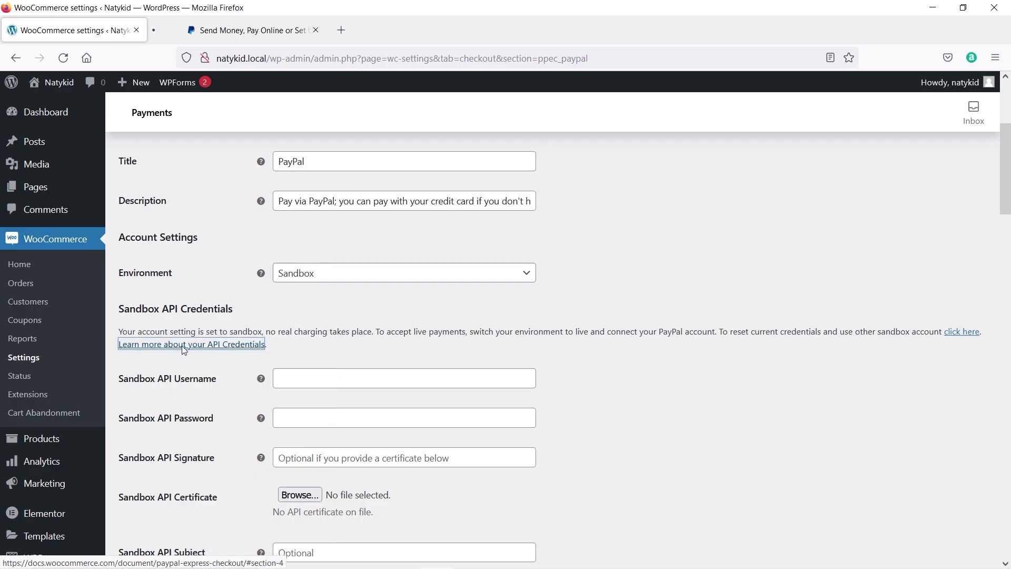
{"action": "left_click", "coordinate": [220, 32]}
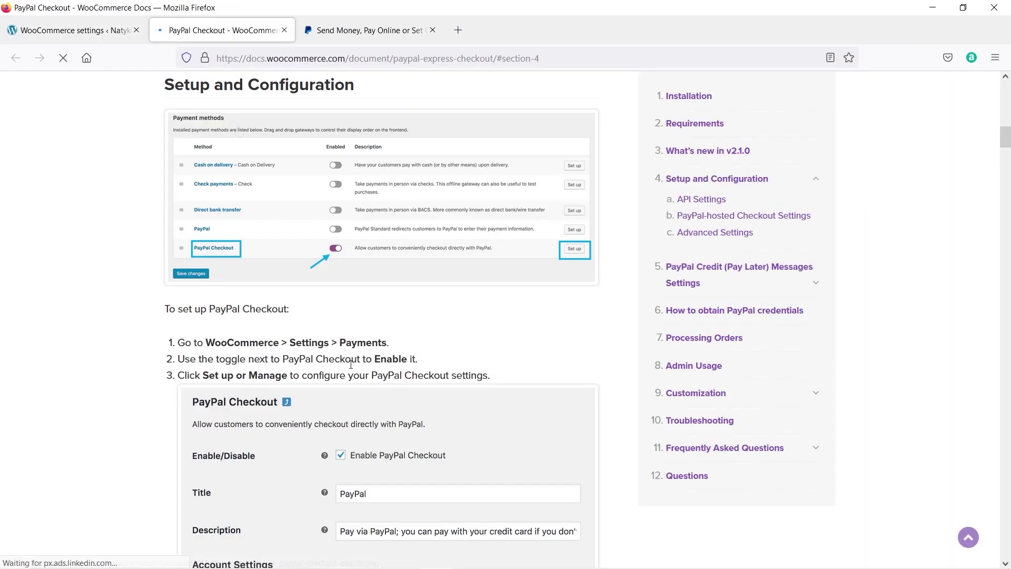
{"action": "key", "text": "ctrl+w"}
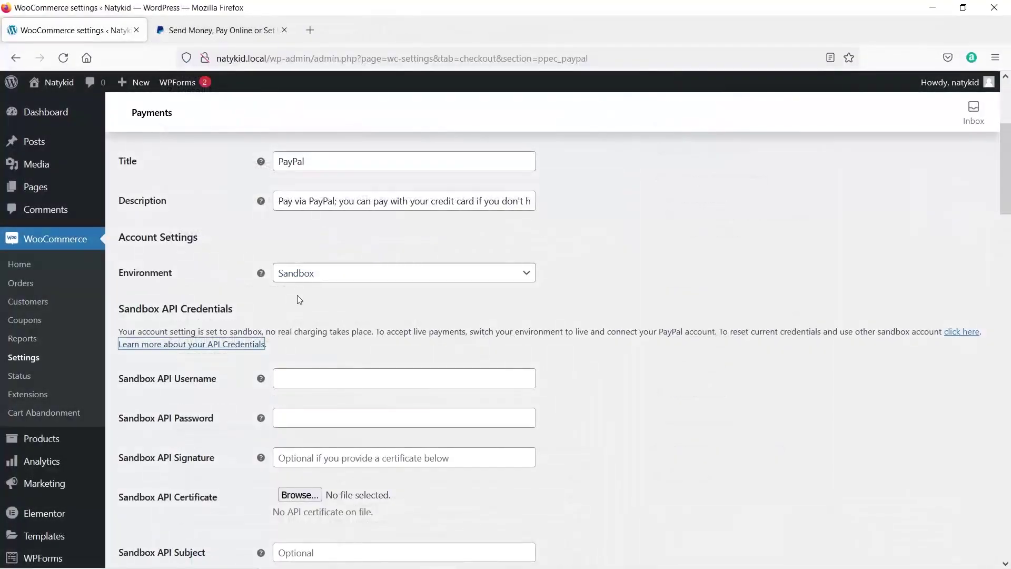
{"action": "left_click", "coordinate": [206, 30]}
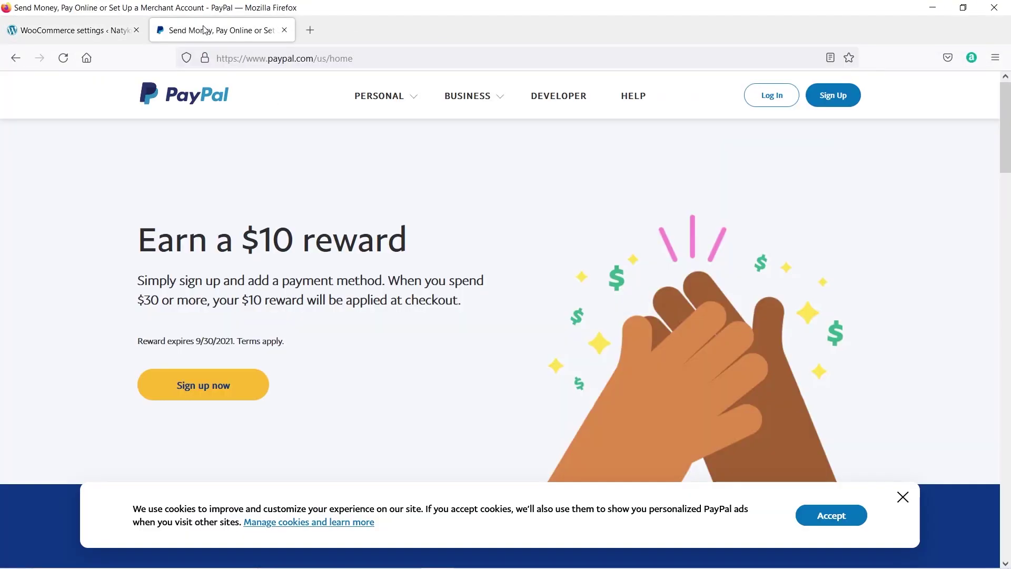
Start PayPal sign-in with the account e-mail address and continue to the password step.
{"action": "left_click", "coordinate": [770, 101]}
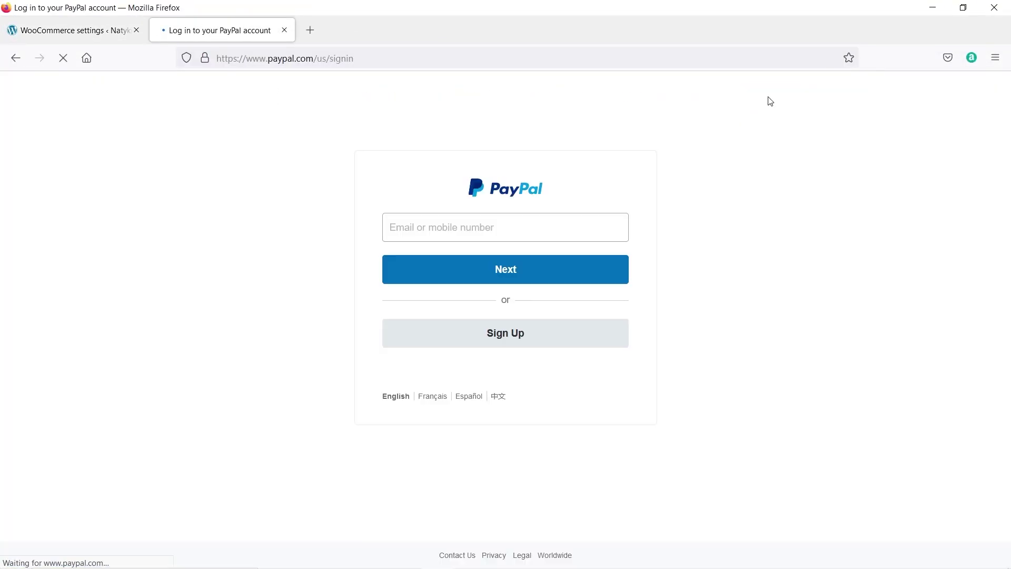
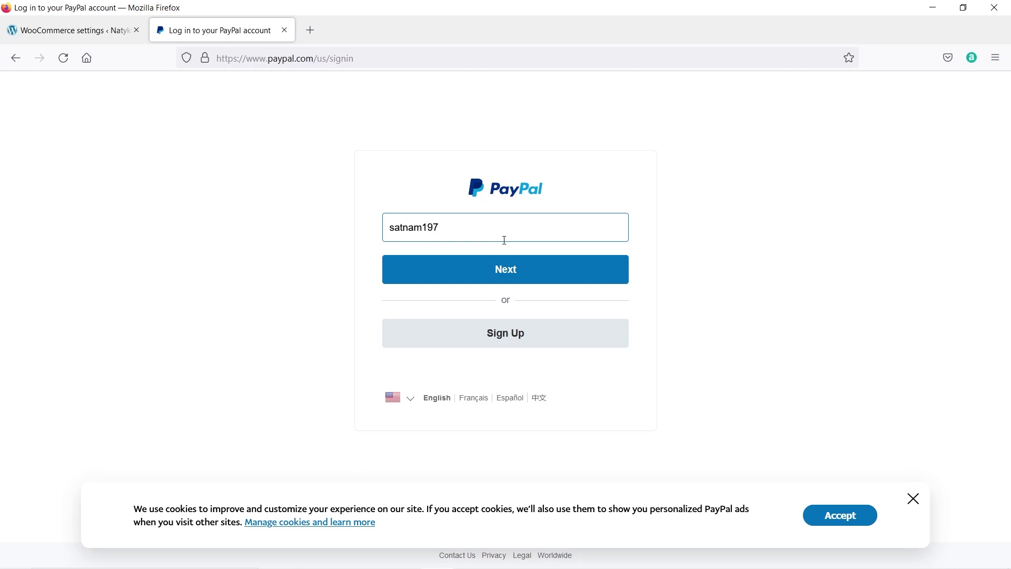
{"action": "left_click", "coordinate": [542, 271]}
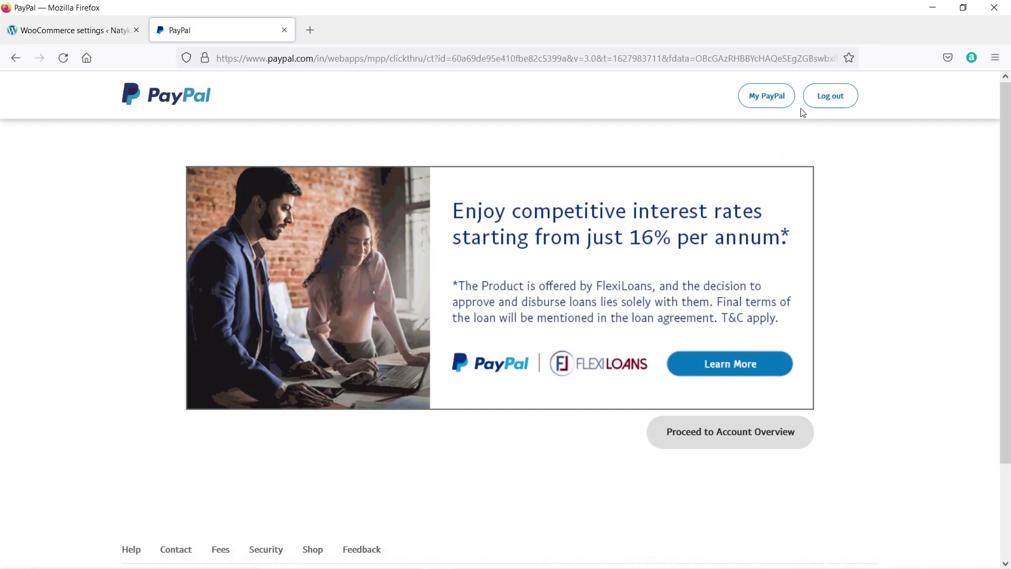
Go to My PayPal and browse the App Centre.
{"action": "left_click", "coordinate": [768, 106]}
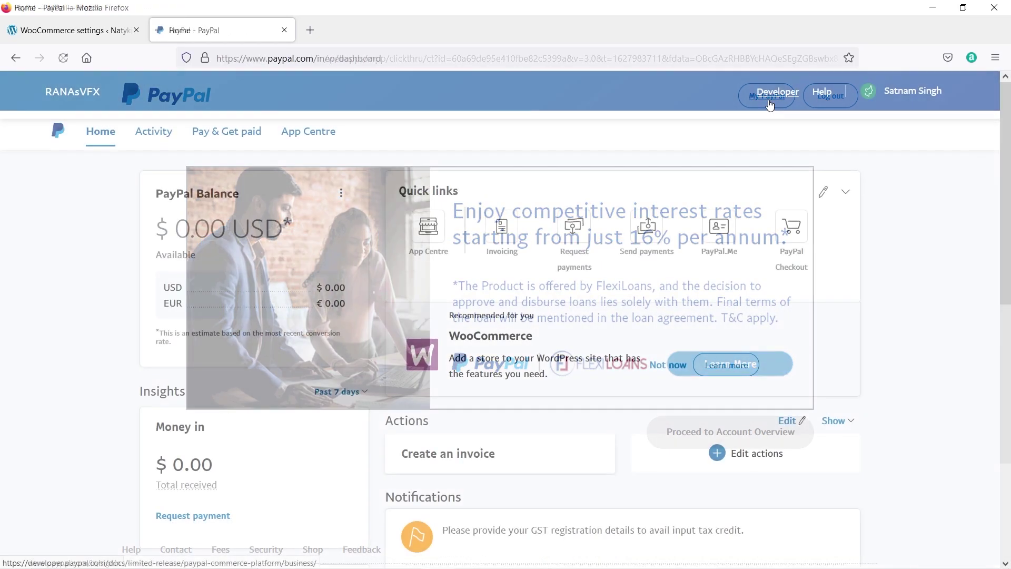
{"action": "left_click", "coordinate": [327, 142]}
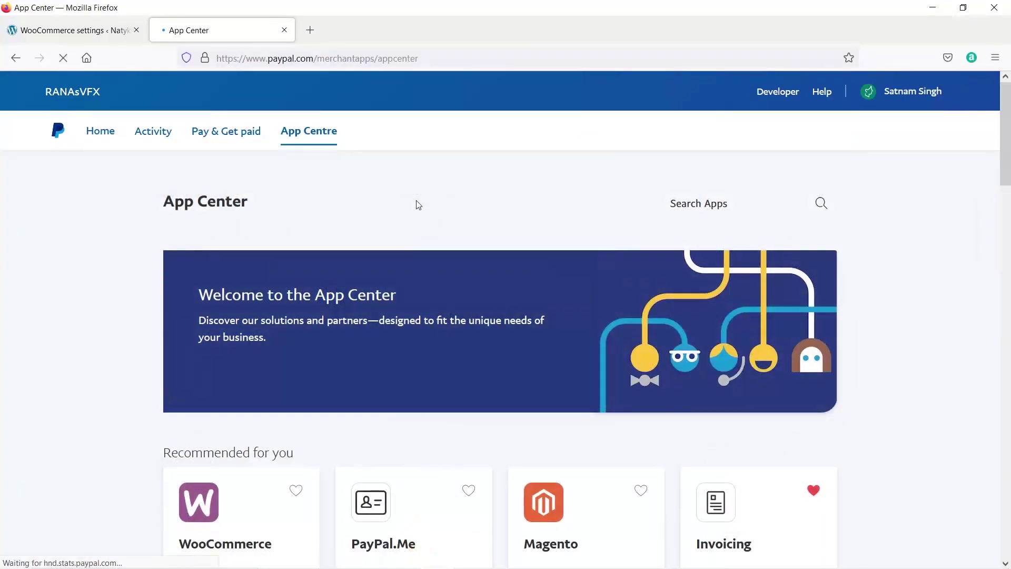
{"action": "scroll", "coordinate": [416, 204], "scroll_direction": "down", "scroll_amount": 10}
{"action": "scroll", "coordinate": [418, 206], "scroll_direction": "down", "scroll_amount": 14}
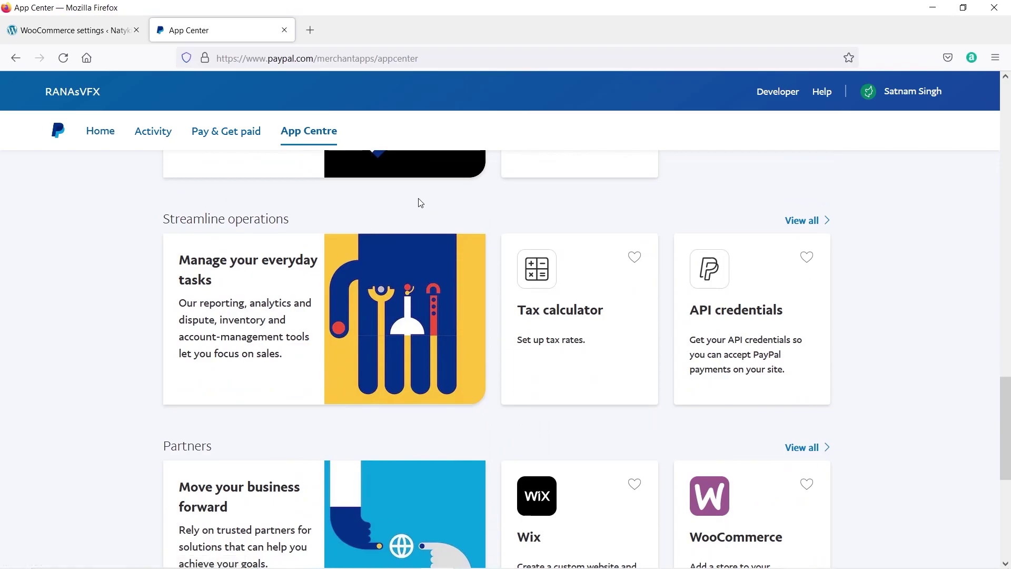
{"action": "scroll", "coordinate": [418, 203], "scroll_direction": "down", "scroll_amount": 4}
{"action": "scroll", "coordinate": [600, 300], "scroll_direction": "up", "scroll_amount": 4}
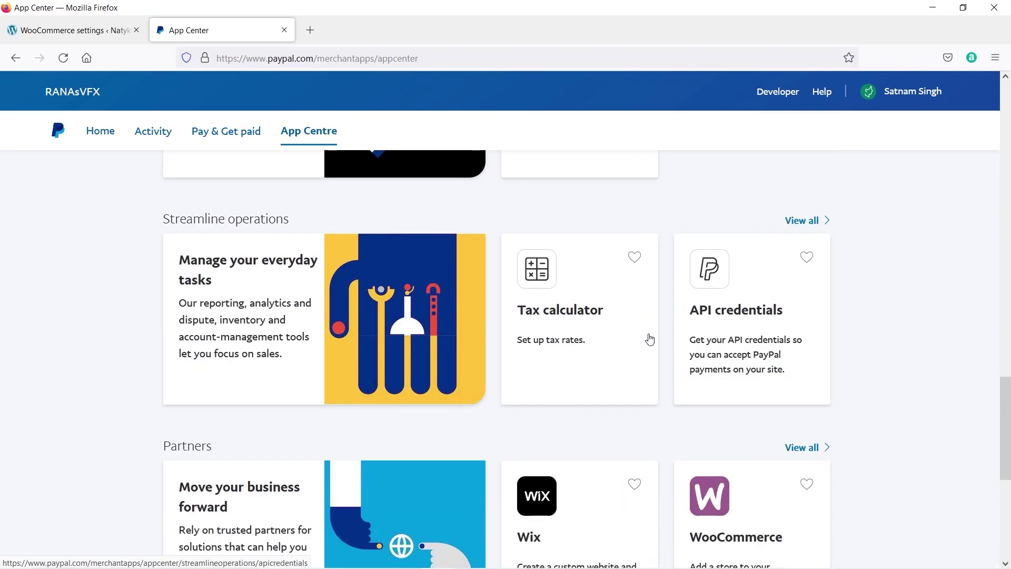
{"action": "scroll", "coordinate": [598, 318], "scroll_direction": "down", "scroll_amount": 5}
{"action": "scroll", "coordinate": [697, 333], "scroll_direction": "up", "scroll_amount": 15}
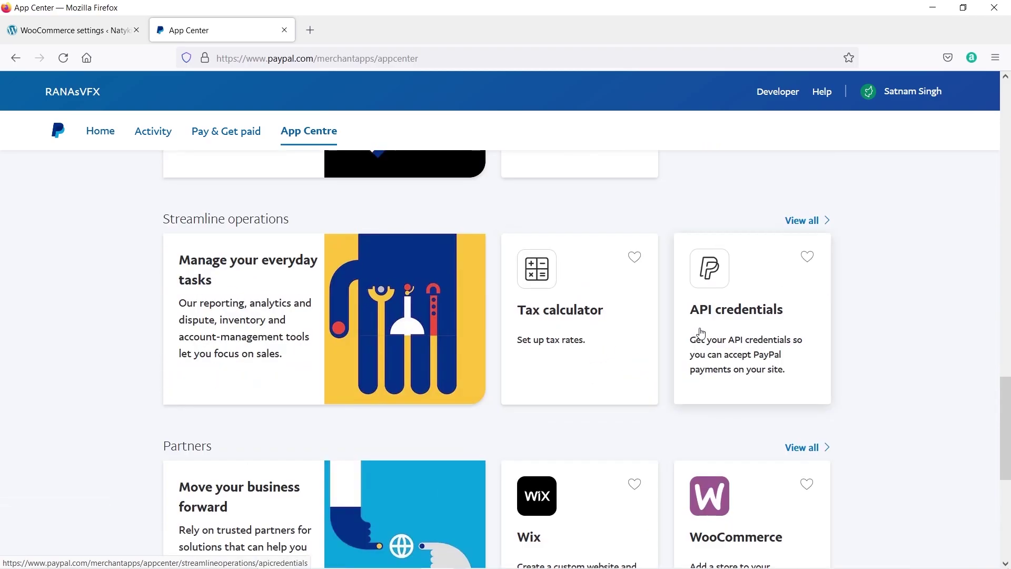
{"action": "scroll", "coordinate": [712, 282], "scroll_direction": "up", "scroll_amount": 2}
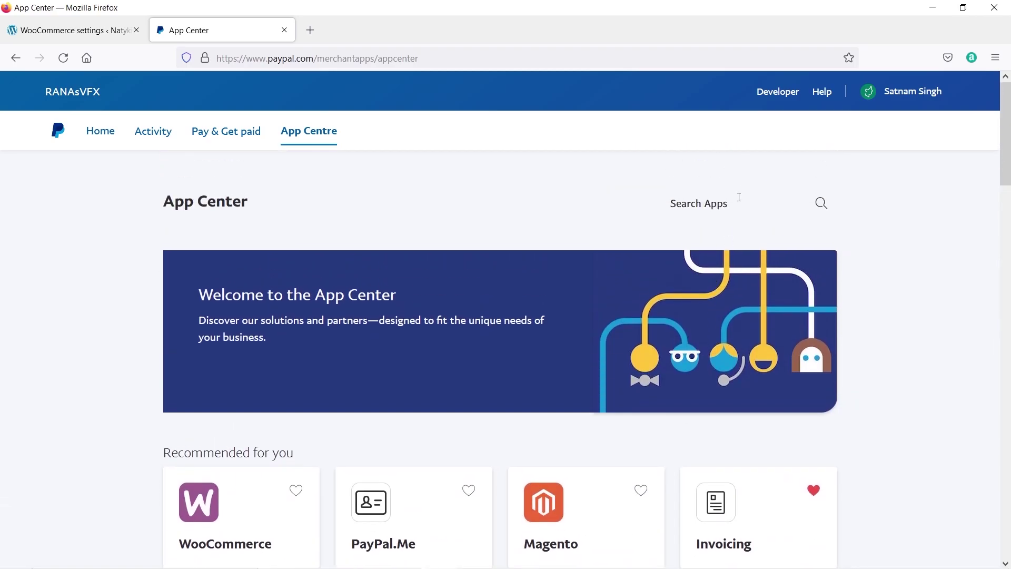
Search the App Center for 'api' and start setting up API Credentials.
{"action": "left_click", "coordinate": [730, 204]}
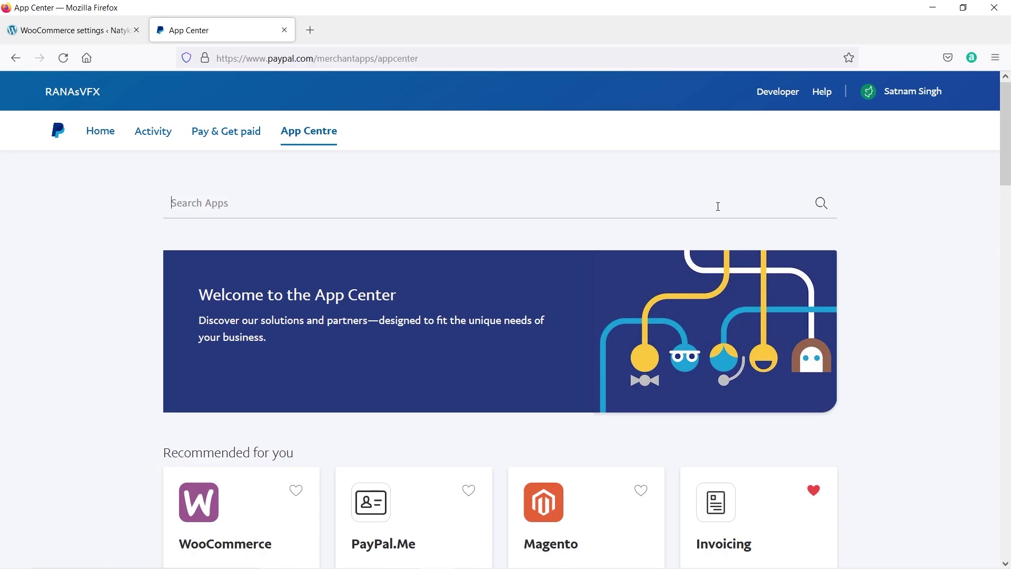
{"action": "type", "text": "api"}
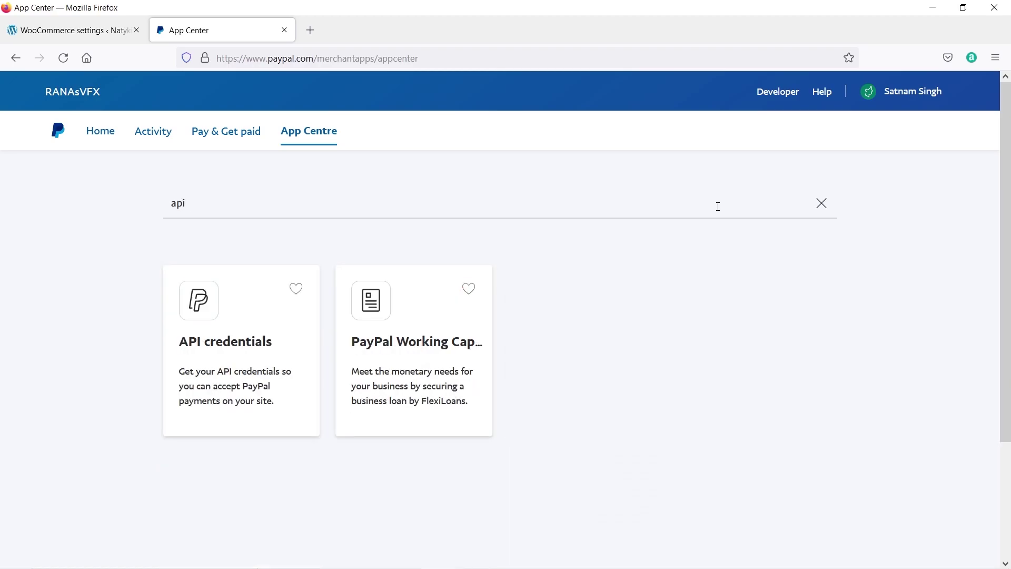
{"action": "left_click", "coordinate": [233, 349]}
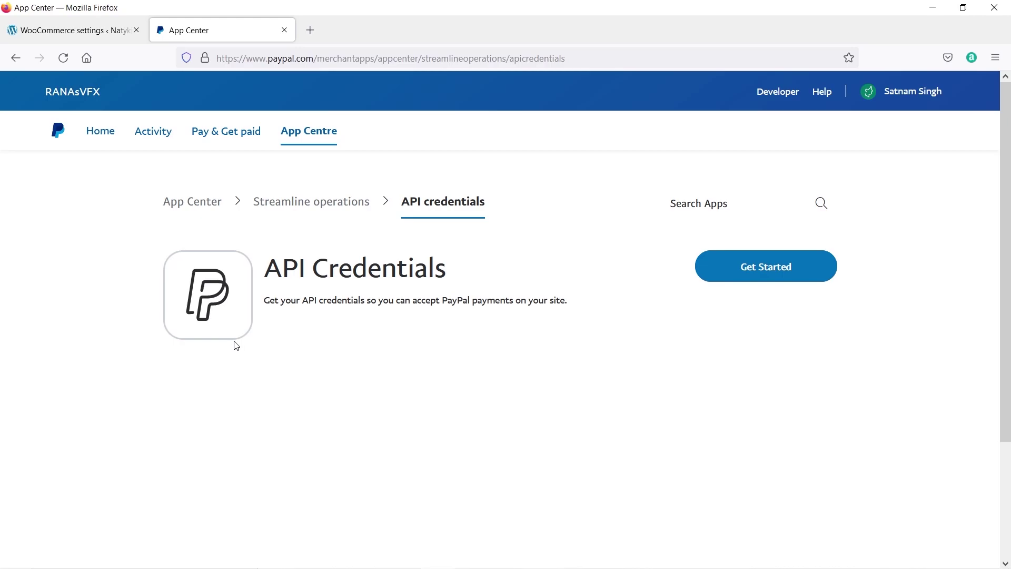
{"action": "left_click", "coordinate": [762, 269]}
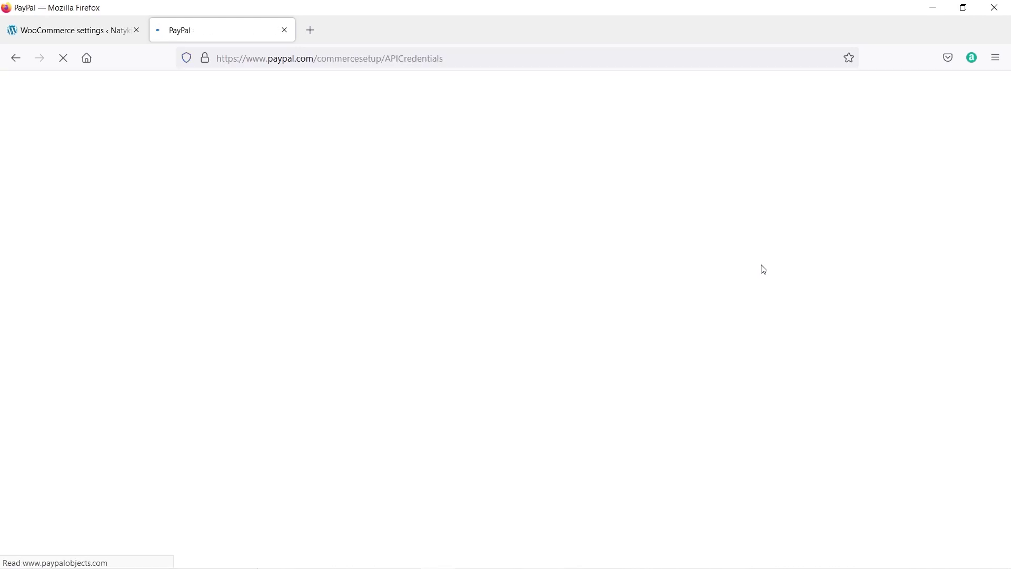
Open My Apps & Credentials in a new tab and close the old PayPal credentials tab.
{"action": "scroll", "coordinate": [290, 296], "scroll_direction": "down", "scroll_amount": 4}
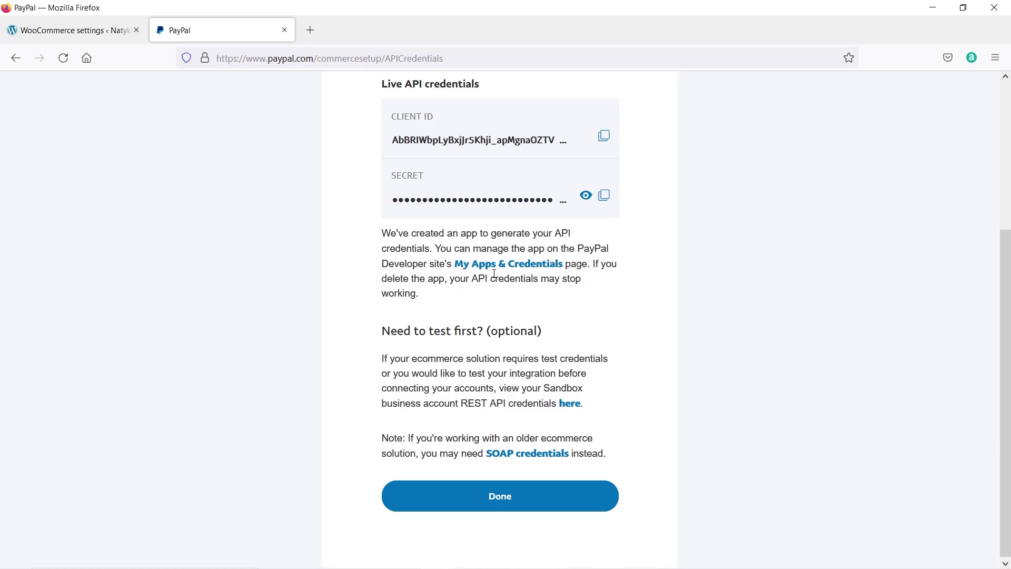
{"action": "right_click", "coordinate": [503, 271]}
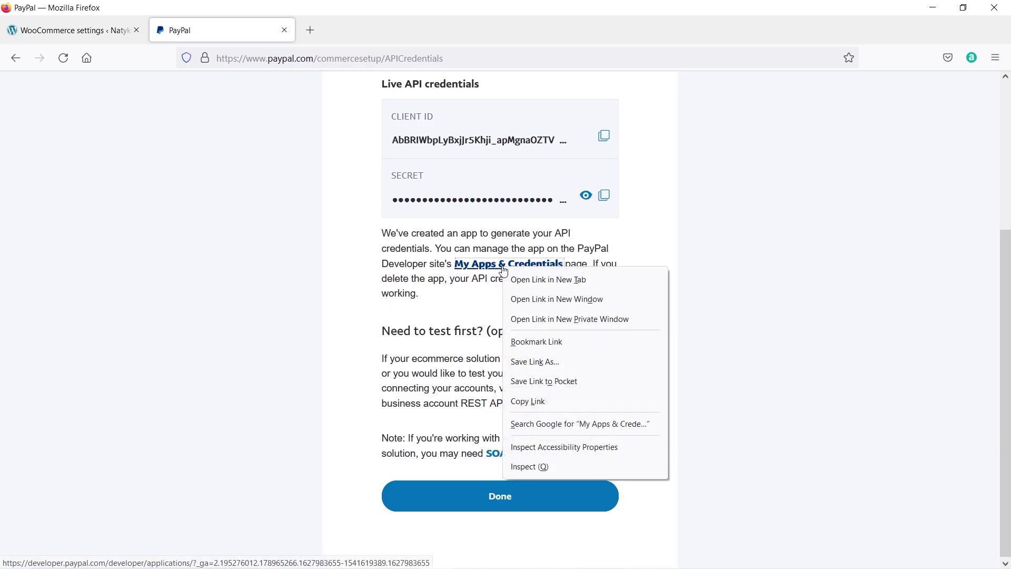
{"action": "left_click", "coordinate": [512, 280]}
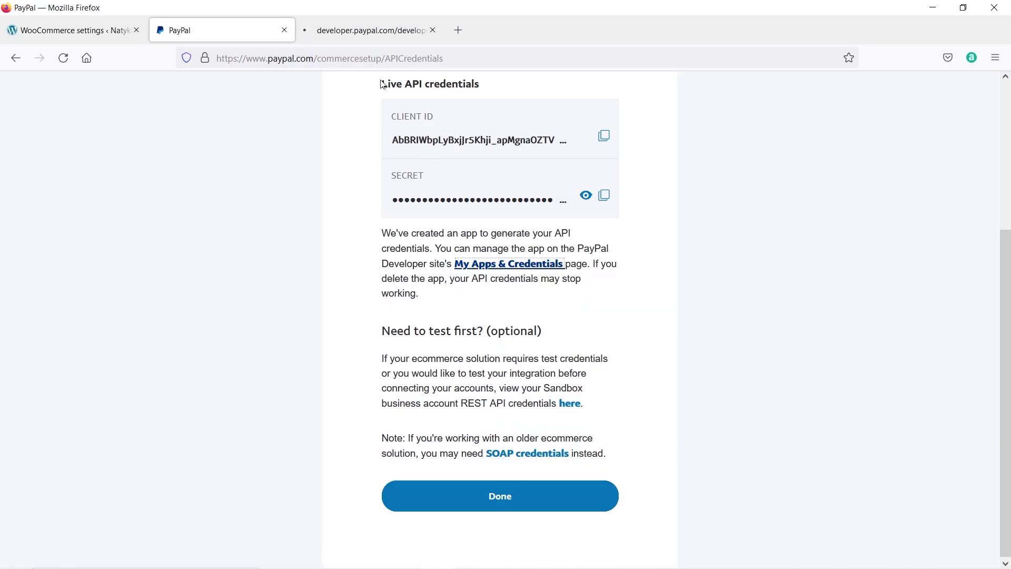
{"action": "left_click", "coordinate": [358, 30]}
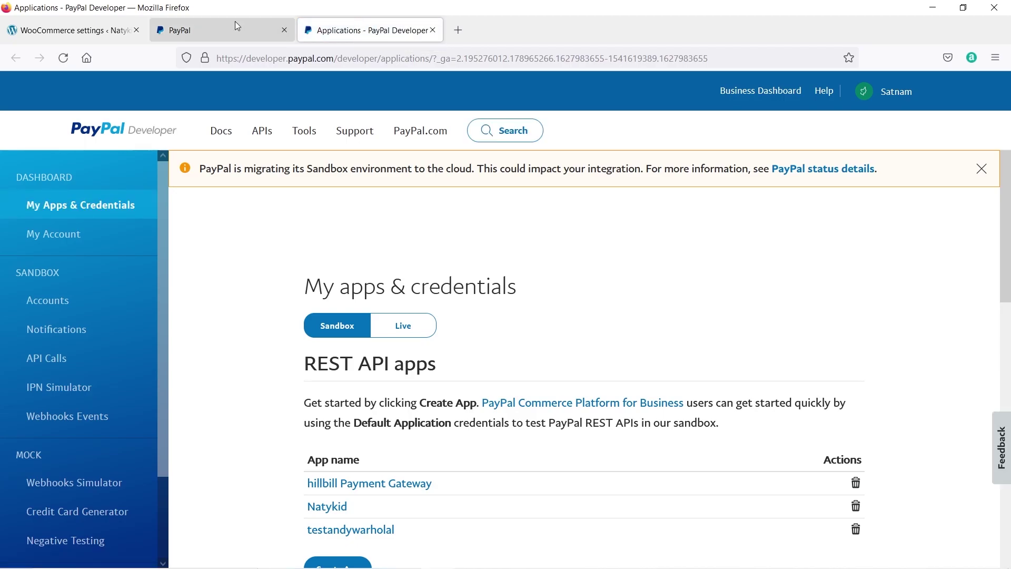
{"action": "left_click", "coordinate": [179, 30]}
{"action": "scroll", "coordinate": [425, 204], "scroll_direction": "up", "scroll_amount": 1}
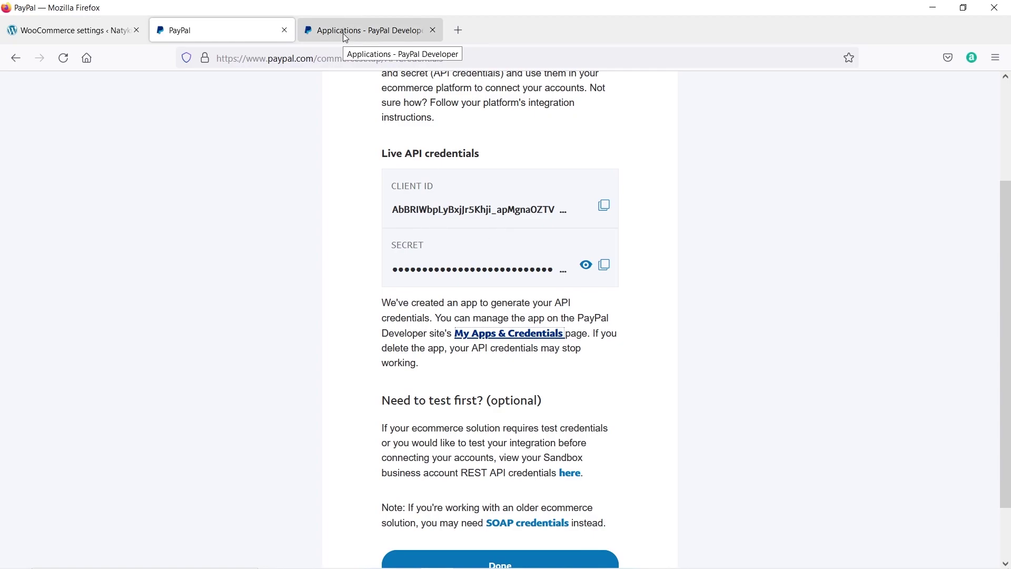
{"action": "left_click", "coordinate": [498, 337]}
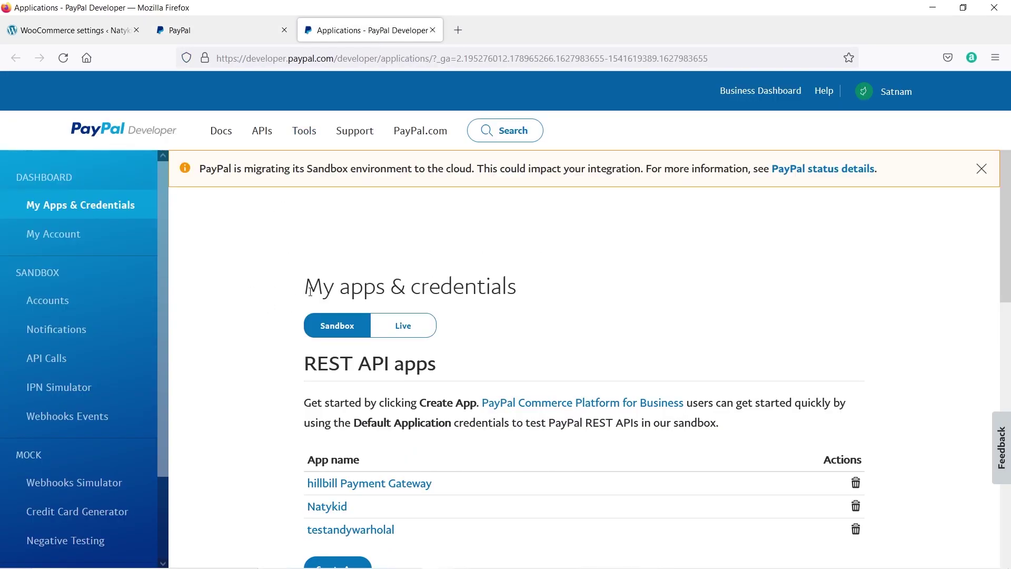
{"action": "left_click", "coordinate": [287, 31]}
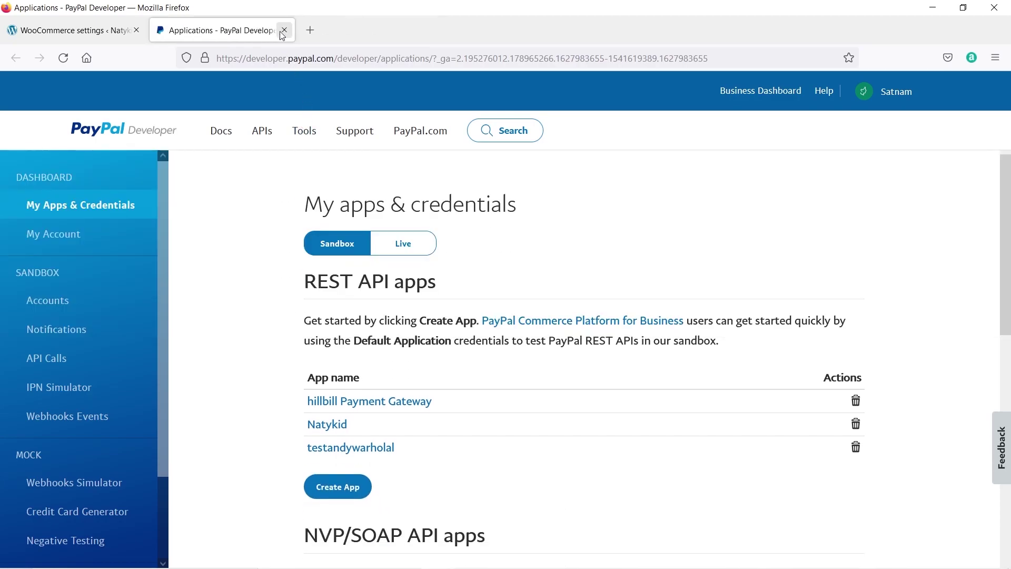
Confirm the WooCommerce PayPal environment stays Sandbox, then return to the PayPal apps page.
{"action": "scroll", "coordinate": [284, 174], "scroll_direction": "down", "scroll_amount": 2}
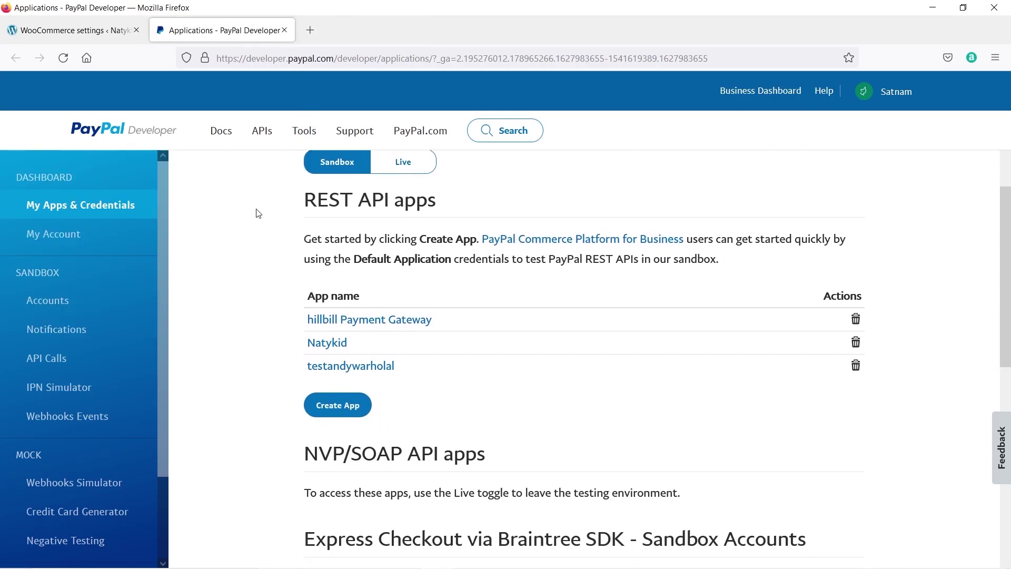
{"action": "scroll", "coordinate": [322, 221], "scroll_direction": "up", "scroll_amount": 2}
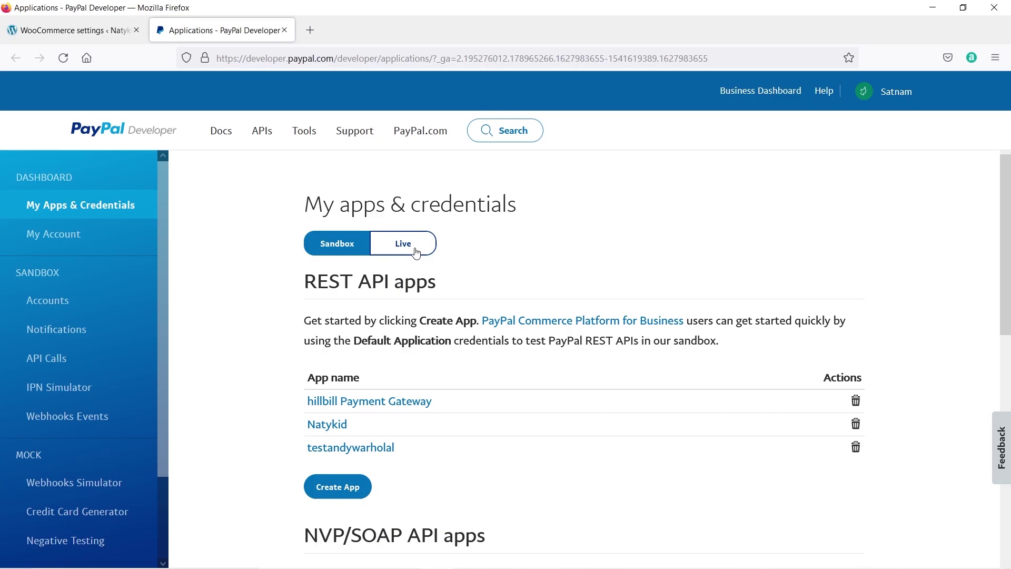
{"action": "key", "text": "ctrl+Tab"}
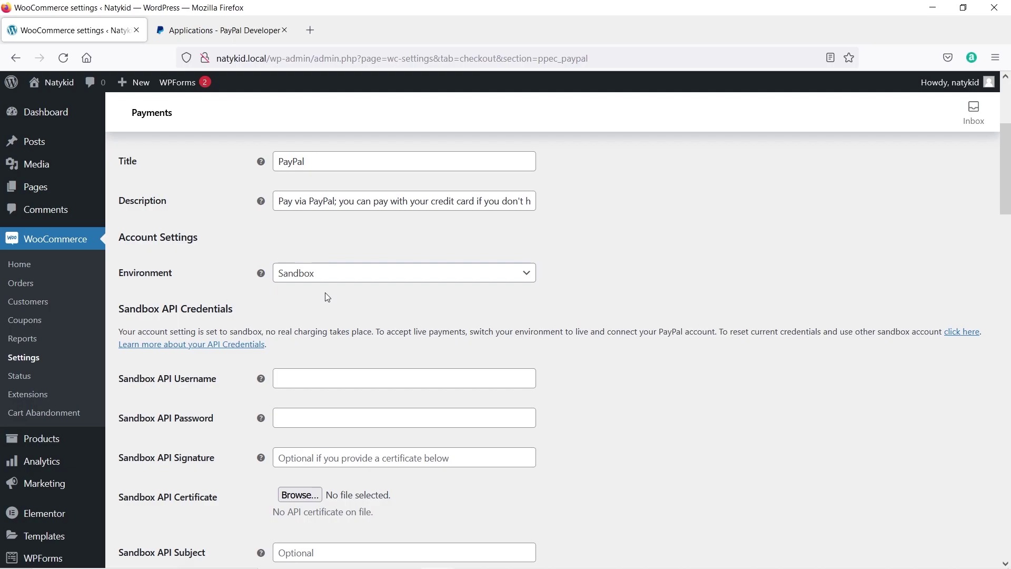
{"action": "left_click", "coordinate": [311, 278]}
{"action": "left_click", "coordinate": [204, 306]}
{"action": "left_click", "coordinate": [213, 34]}
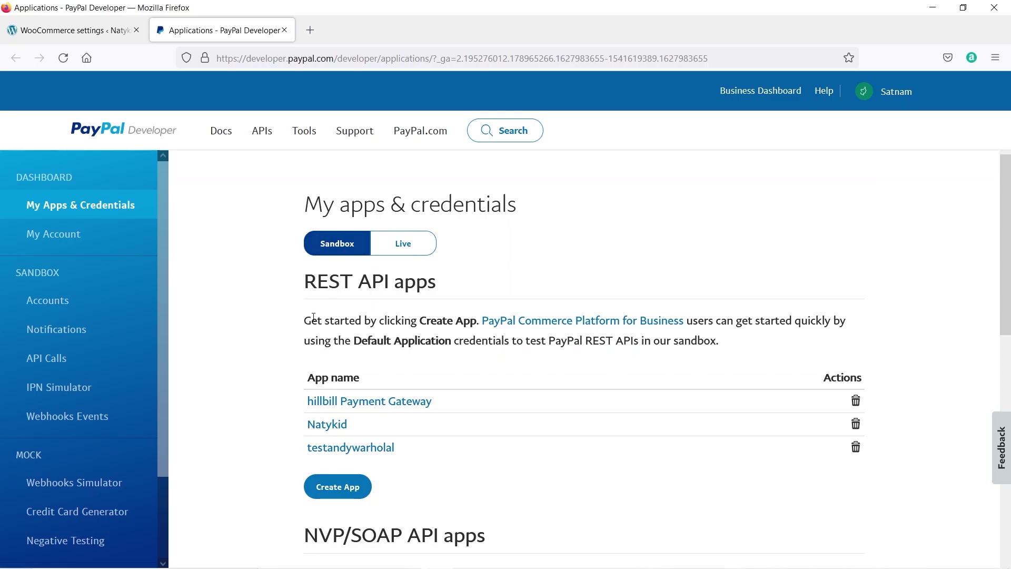
Create a new REST API app named natykid_test.
{"action": "left_click", "coordinate": [339, 487]}
{"action": "left_click", "coordinate": [372, 232]}
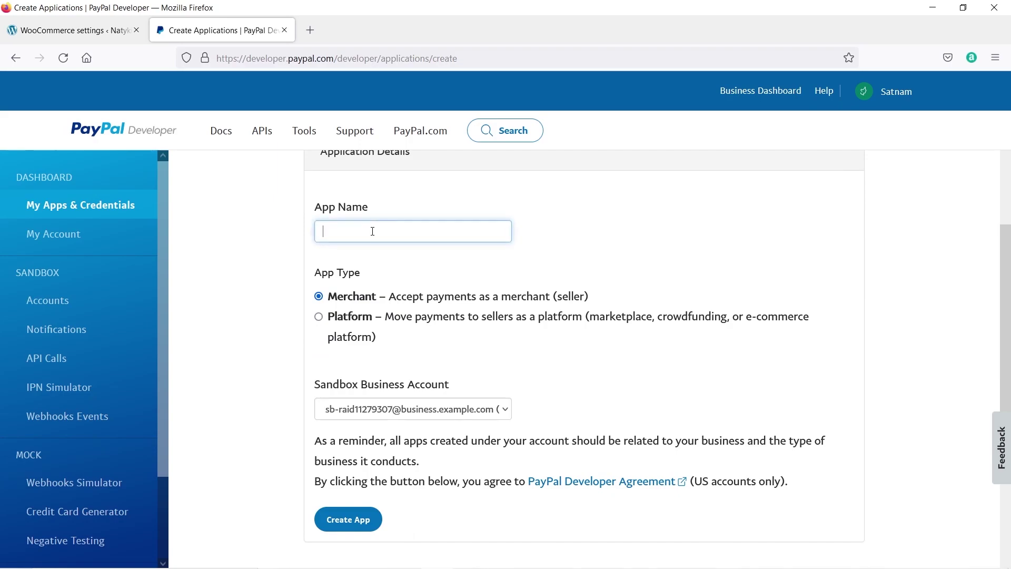
{"action": "type", "text": "natykid_test"}
{"action": "left_click", "coordinate": [361, 520]}
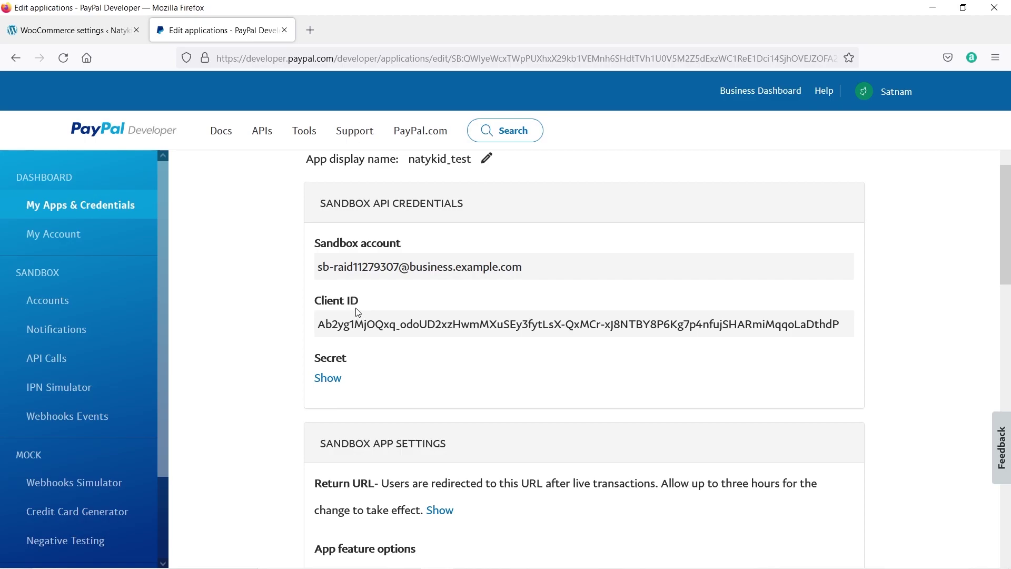
Reveal the natykid_test app's sandbox secret and select the sandbox account e-mail.
{"action": "left_click", "coordinate": [333, 383]}
{"action": "scroll", "coordinate": [387, 424], "scroll_direction": "down", "scroll_amount": 2}
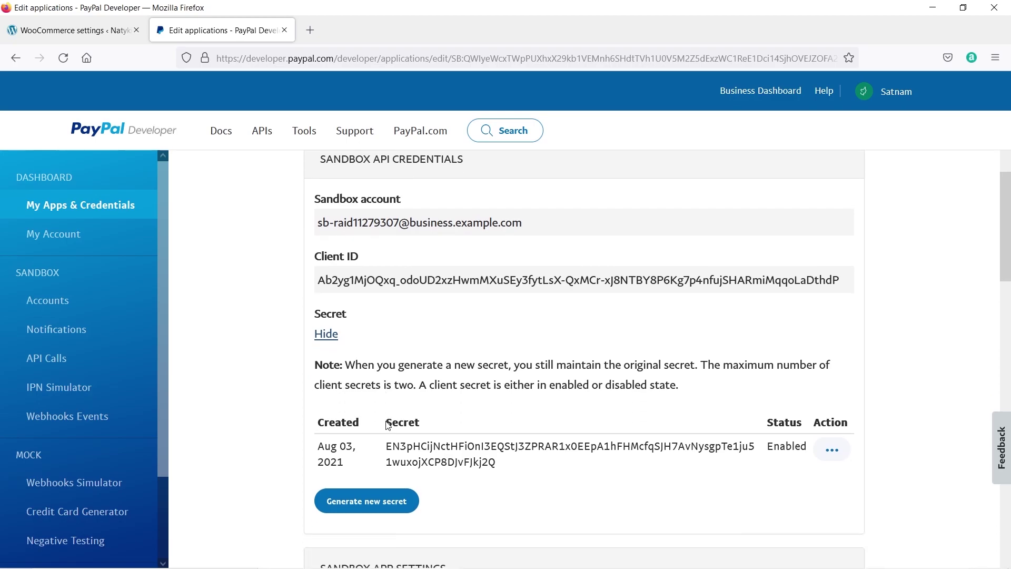
{"action": "scroll", "coordinate": [404, 410], "scroll_direction": "up", "scroll_amount": 4}
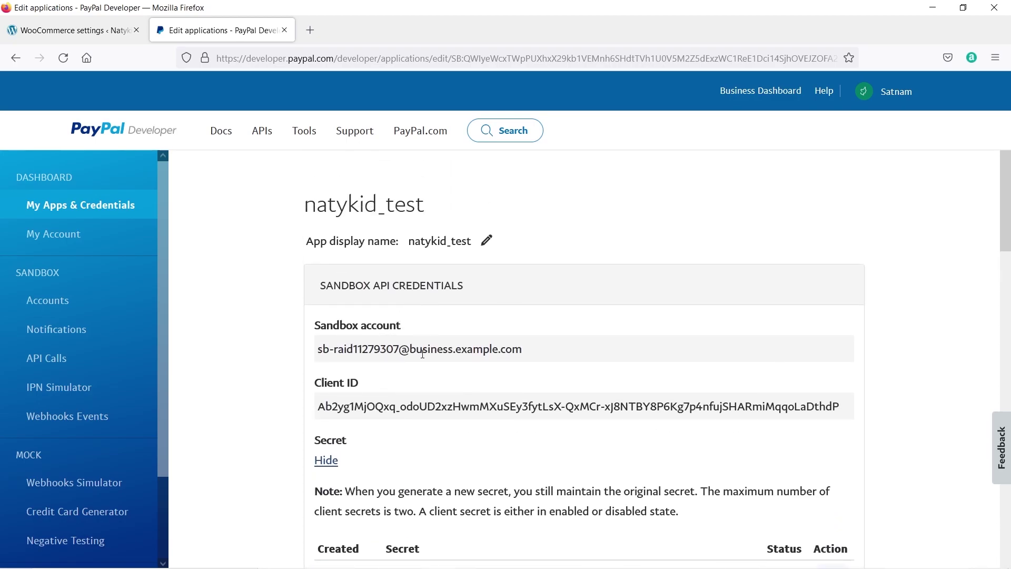
{"action": "left_click_drag", "start_coordinate": [543, 353], "coordinate": [319, 348]}
{"action": "key", "text": "ctrl+c"}
Fill the Sandbox API Username with the sandbox e-mail and the Sandbox API Password field.
{"action": "left_click", "coordinate": [42, 31]}
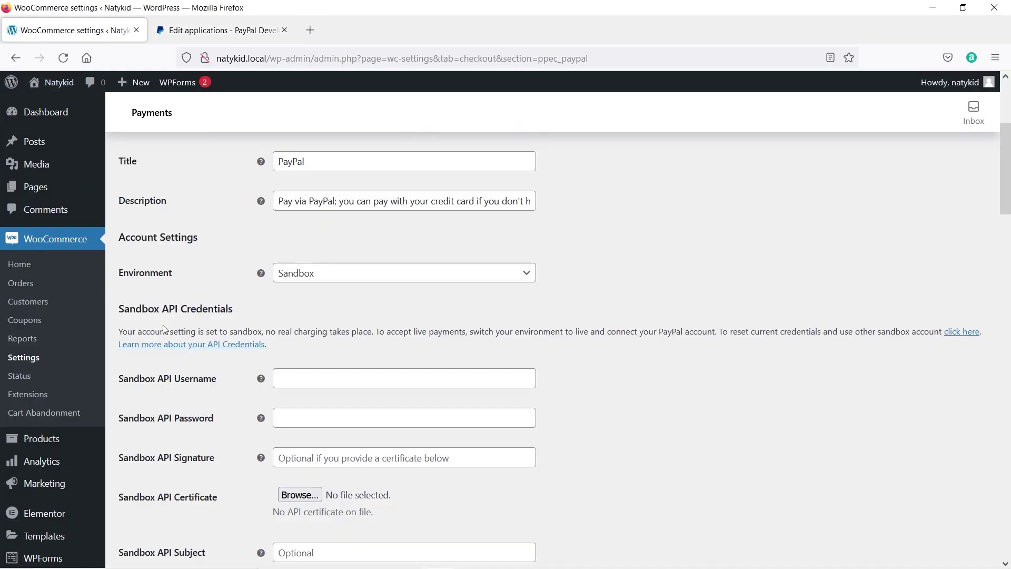
{"action": "left_click", "coordinate": [301, 383]}
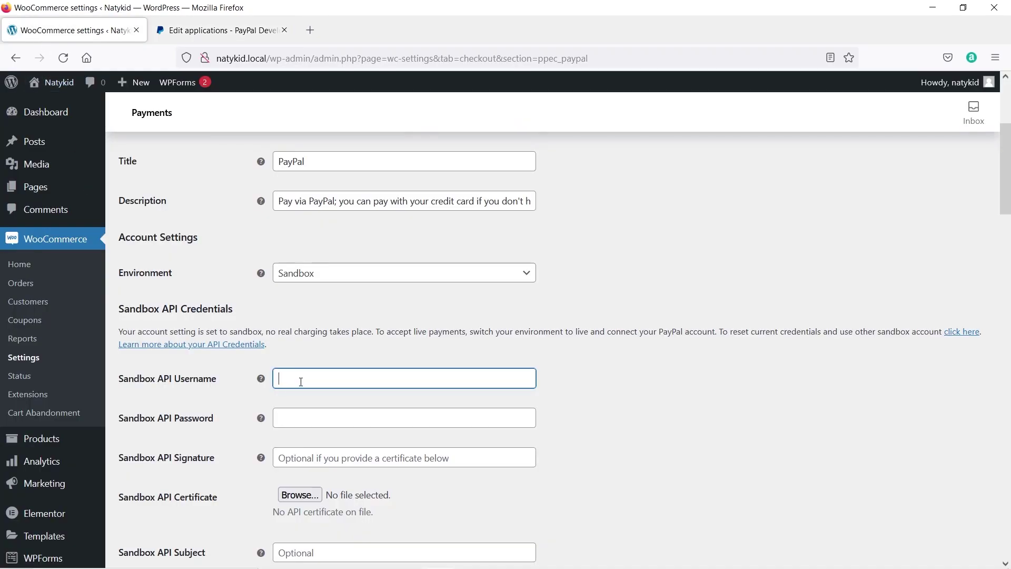
{"action": "key", "text": "ctrl+v"}
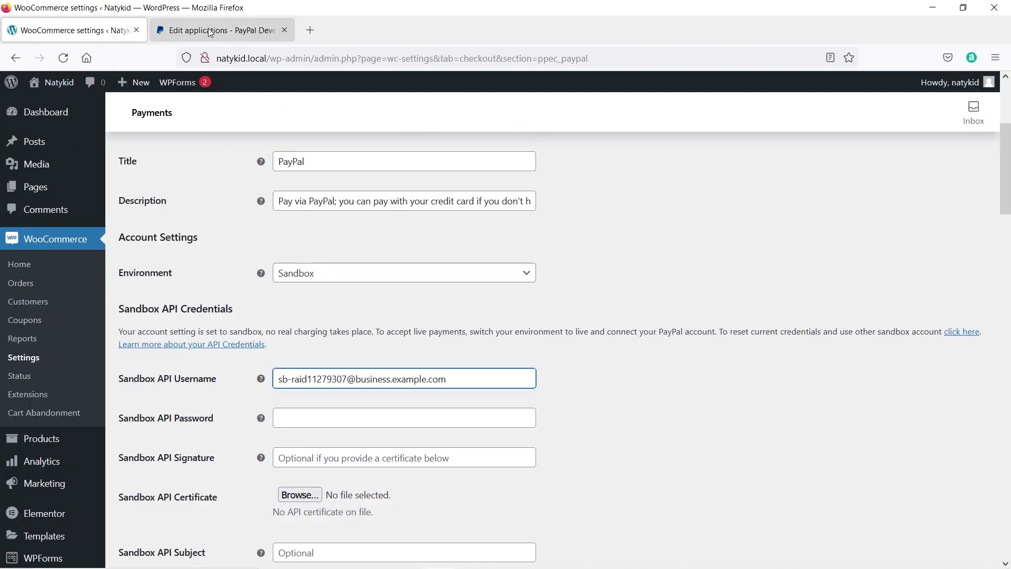
{"action": "left_click", "coordinate": [210, 30]}
{"action": "scroll", "coordinate": [321, 300], "scroll_direction": "down", "scroll_amount": 2}
{"action": "triple_click", "coordinate": [353, 328]}
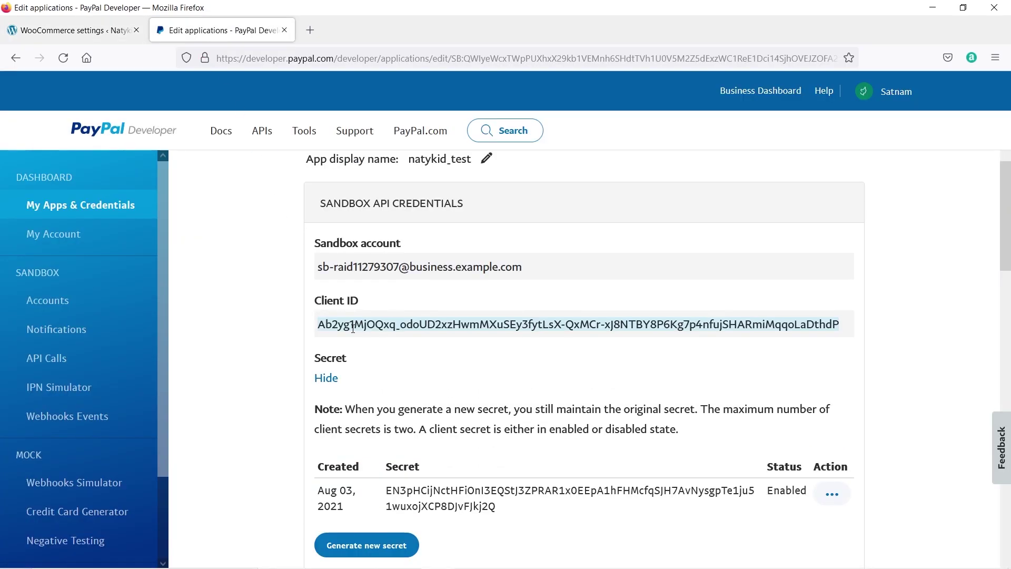
{"action": "left_click", "coordinate": [74, 30]}
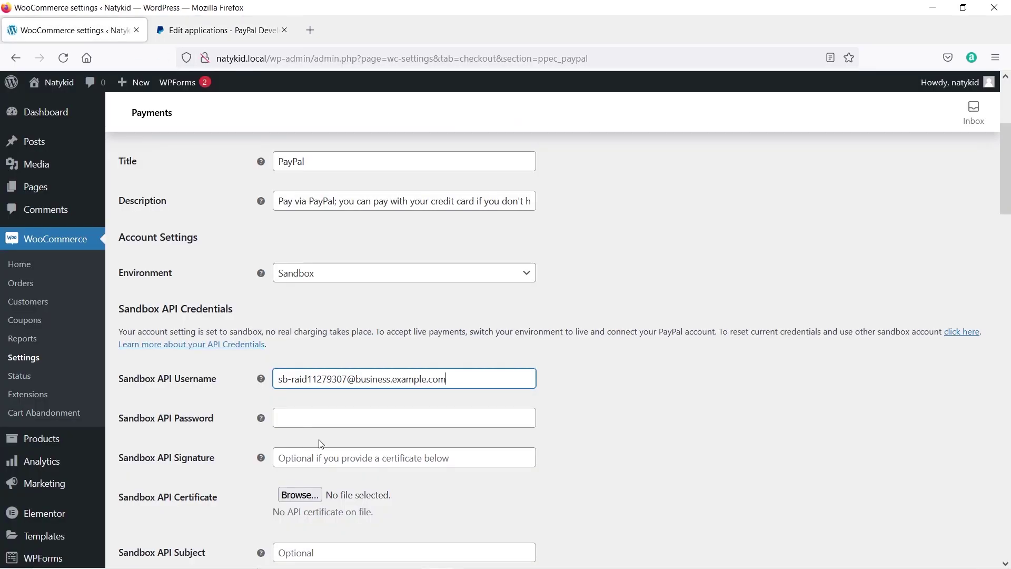
{"action": "left_click", "coordinate": [304, 417]}
{"action": "key", "text": "ctrl+v"}
{"action": "left_click", "coordinate": [232, 424]}
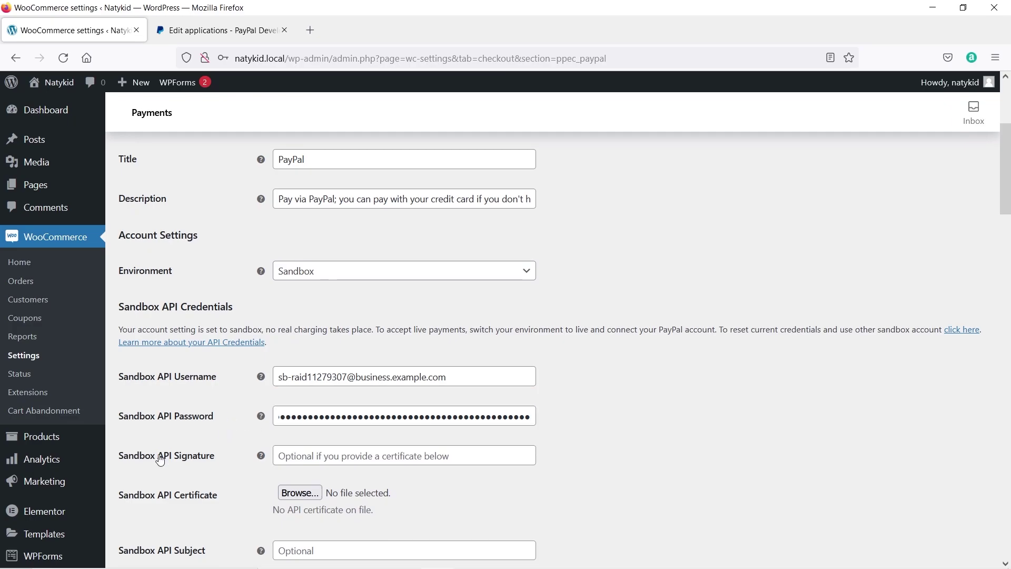
{"action": "scroll", "coordinate": [139, 406], "scroll_direction": "down", "scroll_amount": 2}
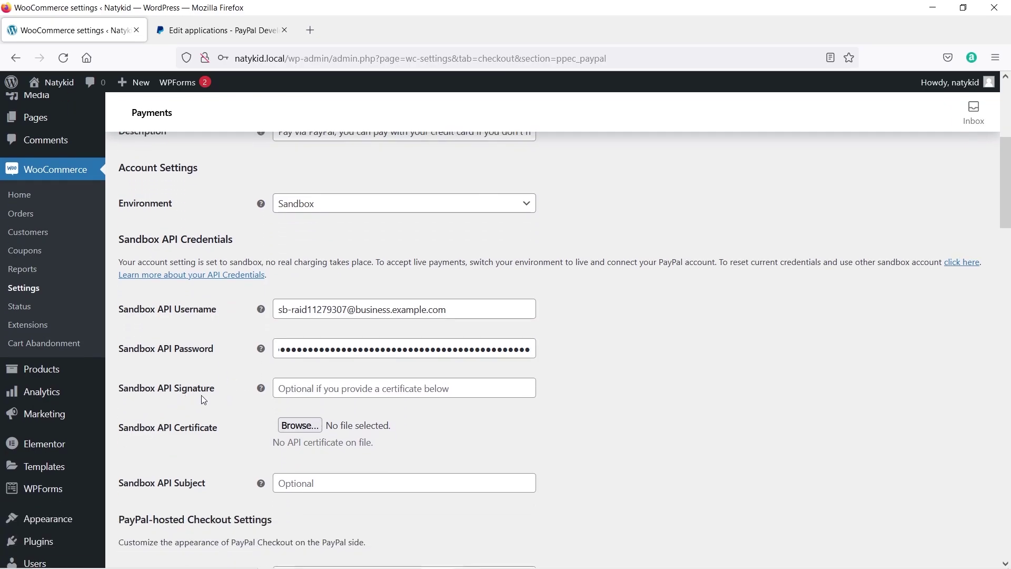
Copy the sandbox app secret into the Sandbox API Signature field.
{"action": "left_click", "coordinate": [220, 30]}
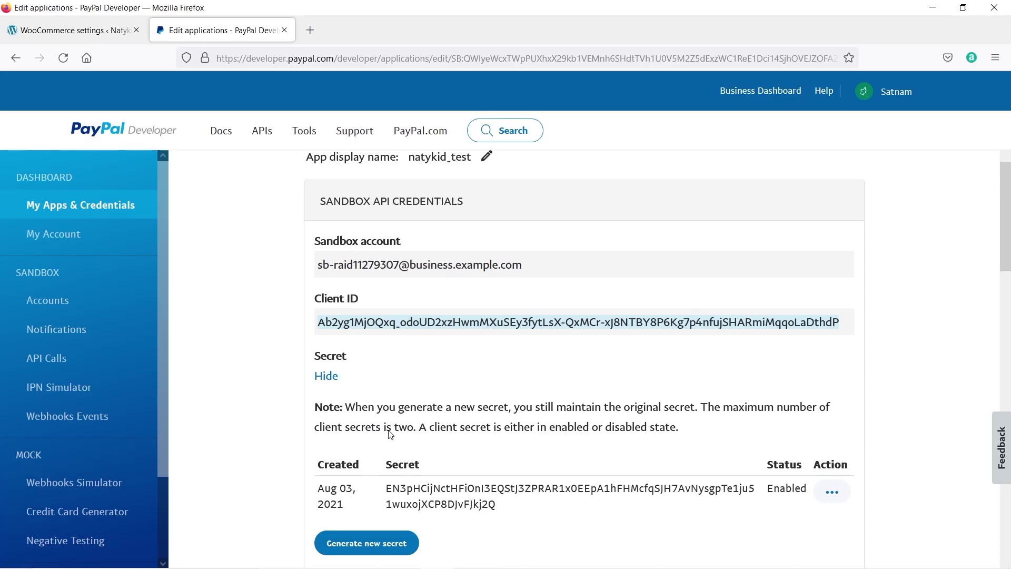
{"action": "scroll", "coordinate": [432, 420], "scroll_direction": "down", "scroll_amount": 2}
{"action": "double_click", "coordinate": [431, 419]}
{"action": "key", "text": "ctrl+c"}
{"action": "left_click", "coordinate": [73, 30]}
{"action": "key", "text": "ctrl+v"}
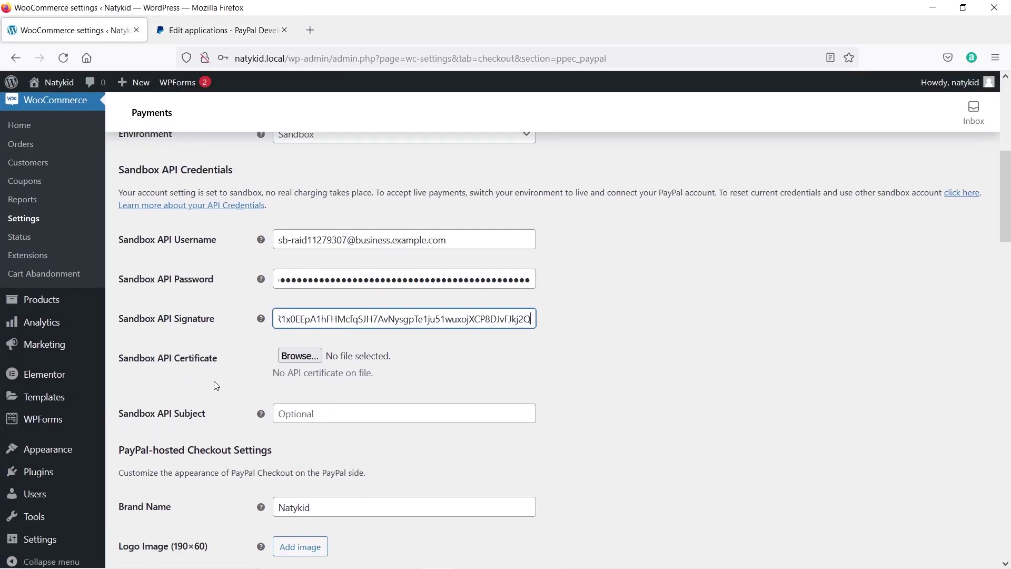
Save the PayPal Checkout settings.
{"action": "left_click", "coordinate": [231, 30]}
{"action": "key", "text": "ctrl+Tab"}
{"action": "scroll", "coordinate": [236, 335], "scroll_direction": "down", "scroll_amount": 3}
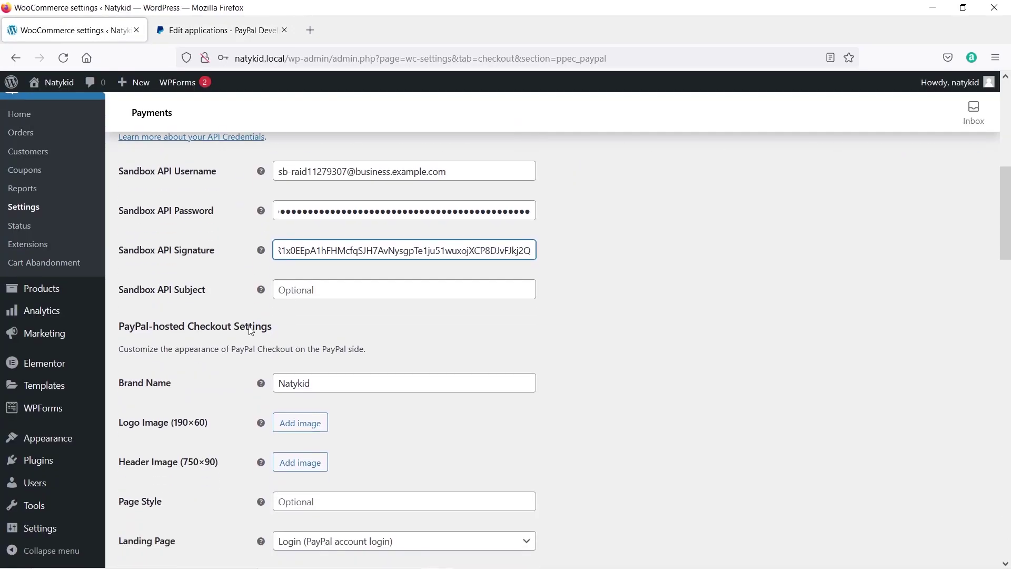
{"action": "scroll", "coordinate": [234, 331], "scroll_direction": "down", "scroll_amount": 4}
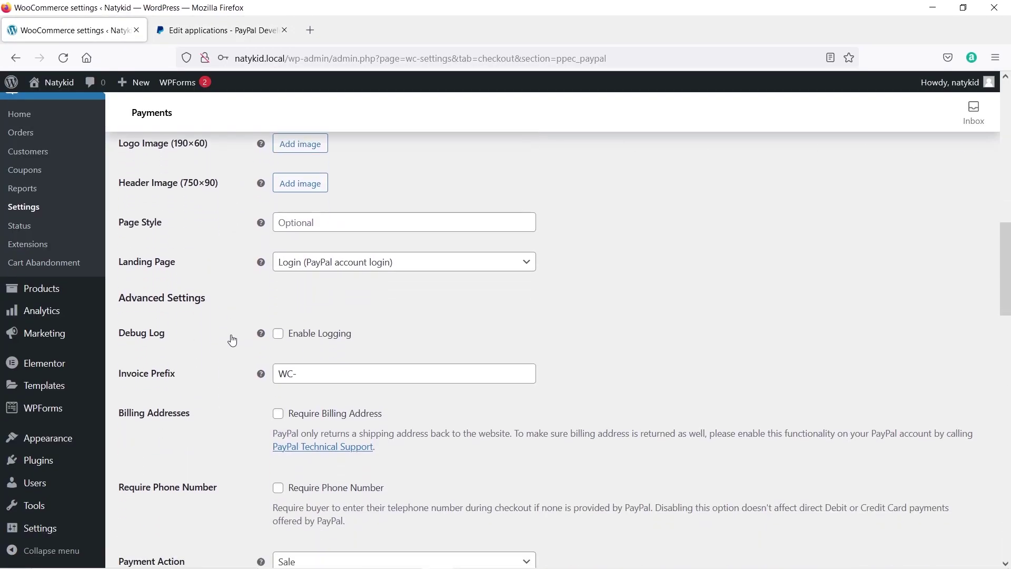
{"action": "scroll", "coordinate": [233, 340], "scroll_direction": "down", "scroll_amount": 11}
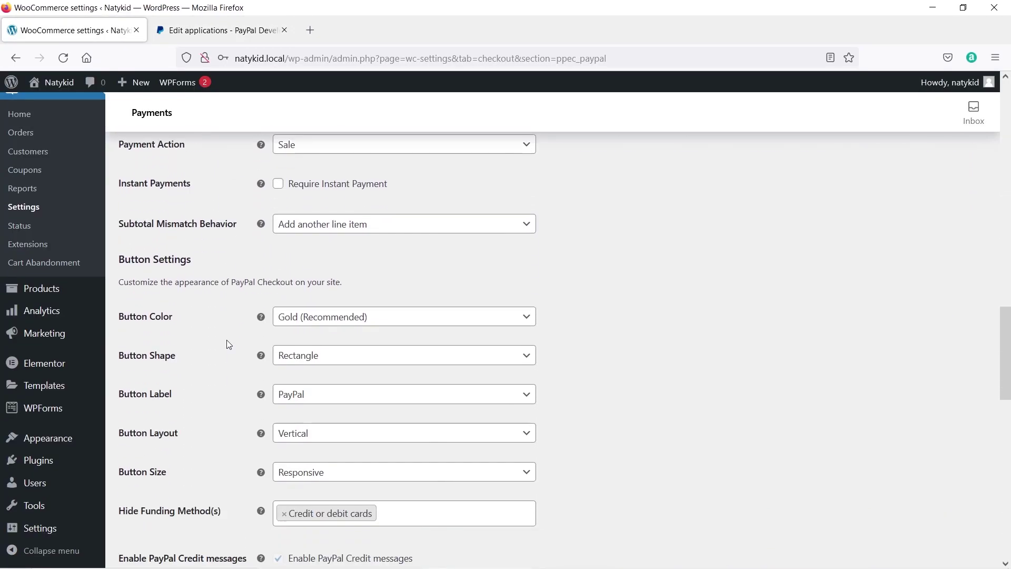
{"action": "scroll", "coordinate": [227, 343], "scroll_direction": "down", "scroll_amount": 12}
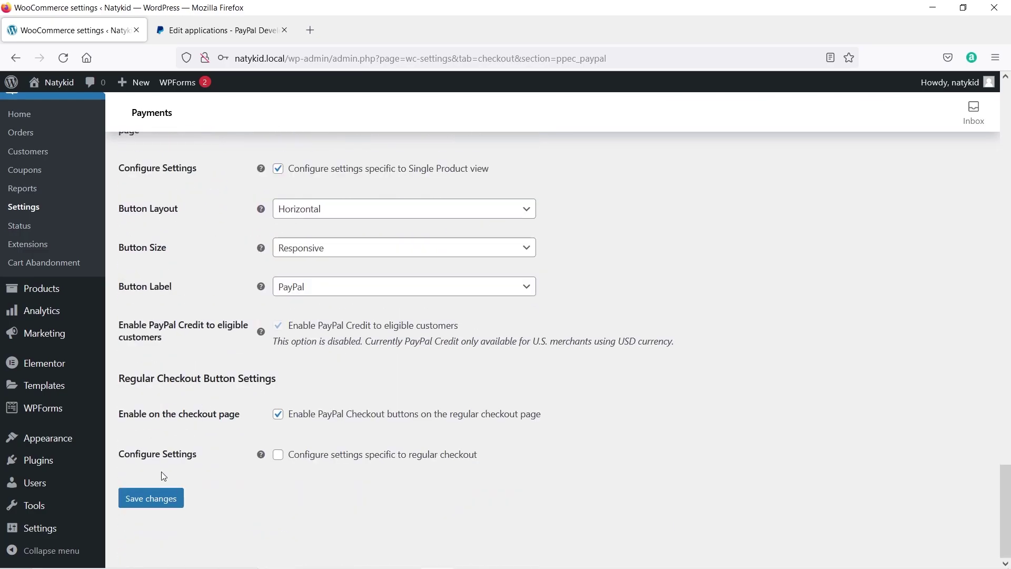
{"action": "left_click", "coordinate": [155, 505]}
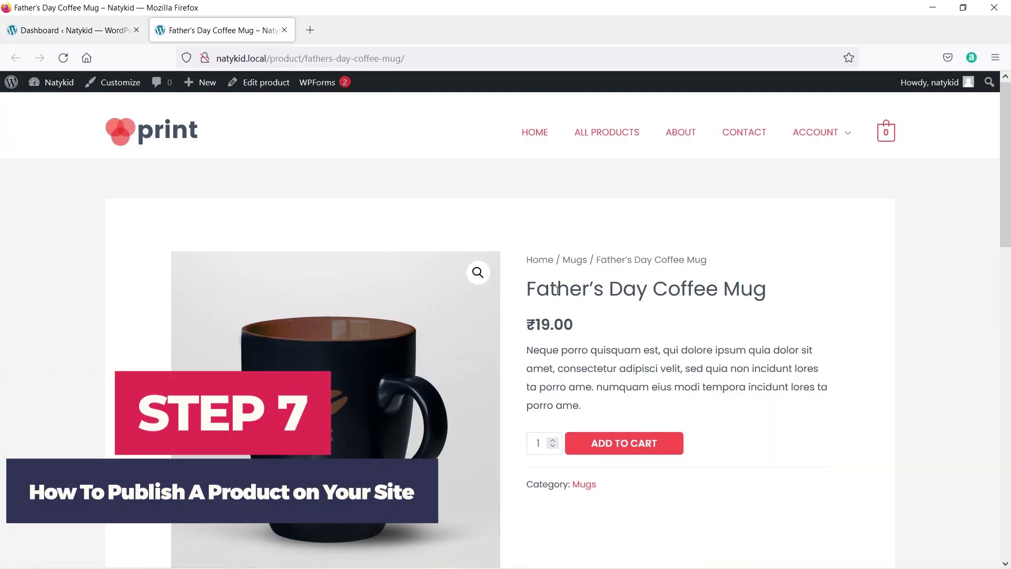
Scroll through the Father's Day Coffee Mug page's description and related mugs.
{"action": "scroll", "coordinate": [557, 290], "scroll_direction": "down", "scroll_amount": 3}
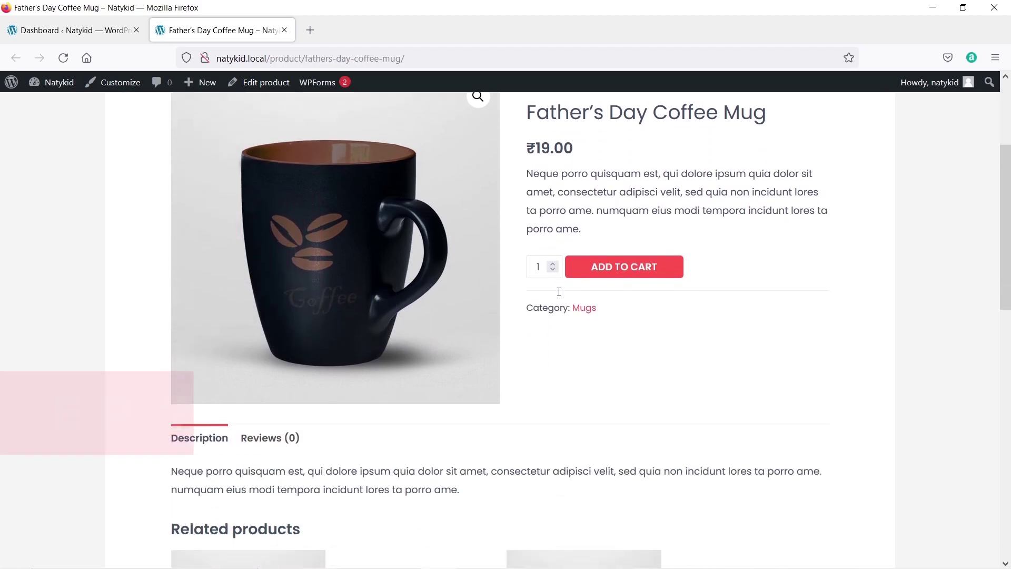
{"action": "scroll", "coordinate": [559, 295], "scroll_direction": "down", "scroll_amount": 8}
{"action": "scroll", "coordinate": [658, 331], "scroll_direction": "up", "scroll_amount": 4}
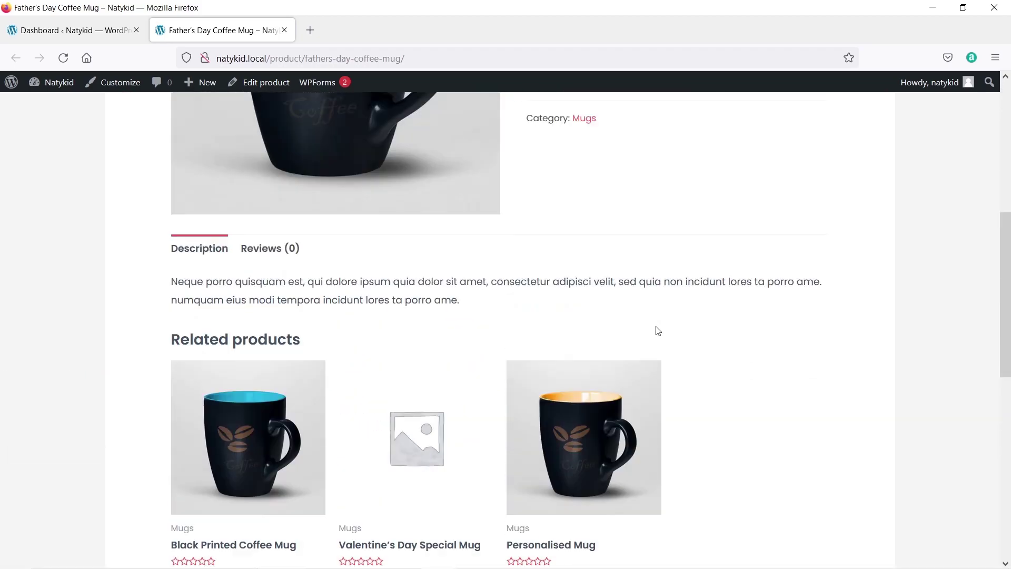
{"action": "scroll", "coordinate": [659, 331], "scroll_direction": "up", "scroll_amount": 5}
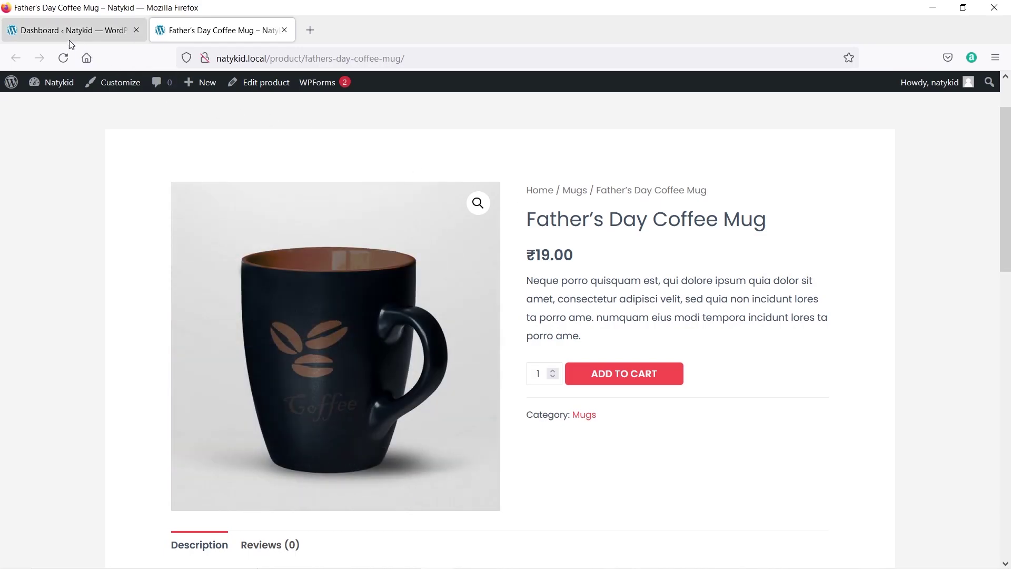
Start a new product via Products > Add New in the dashboard.
{"action": "left_click", "coordinate": [68, 40]}
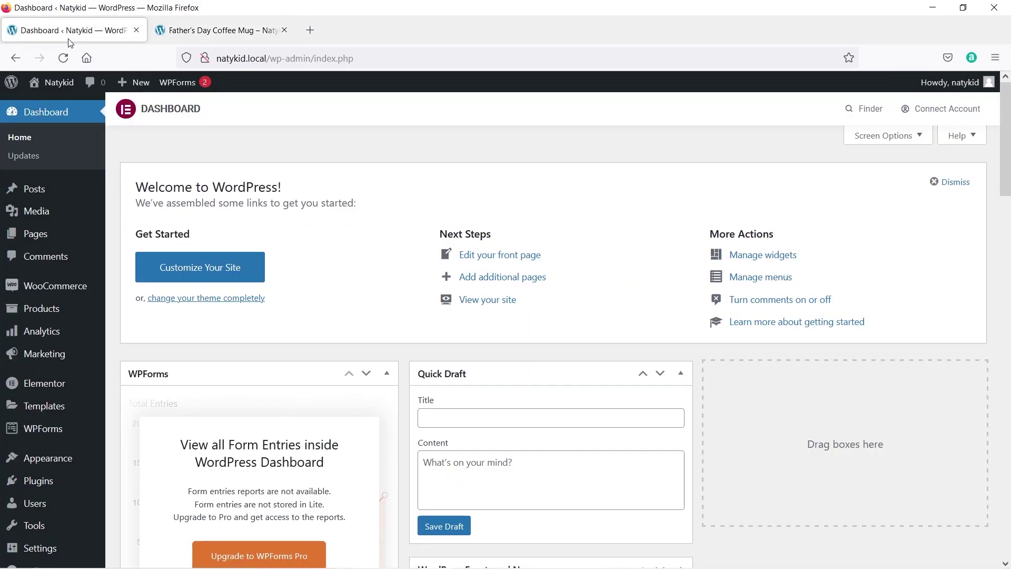
{"action": "mouse_move", "coordinate": [29, 317]}
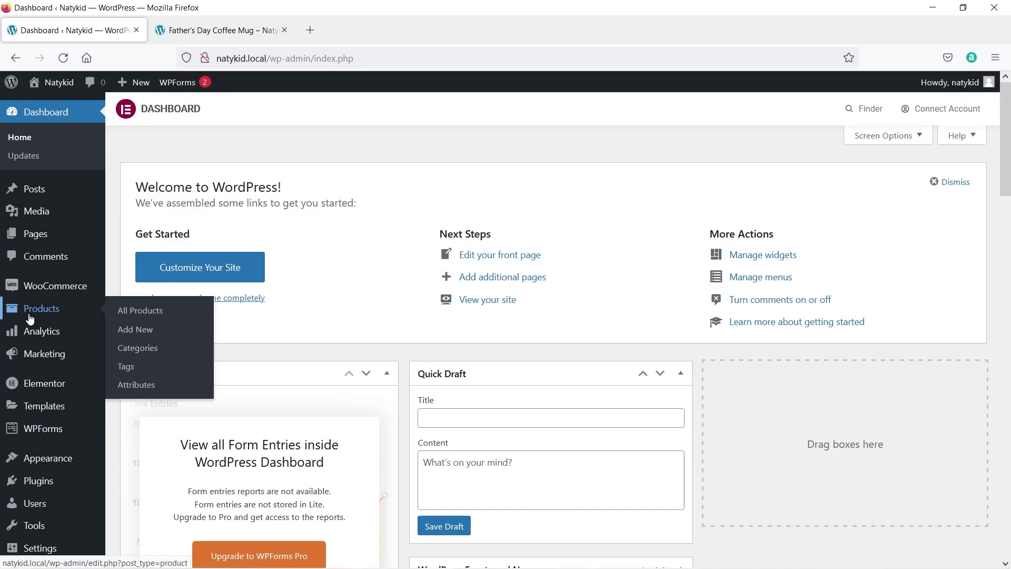
{"action": "left_click", "coordinate": [136, 331]}
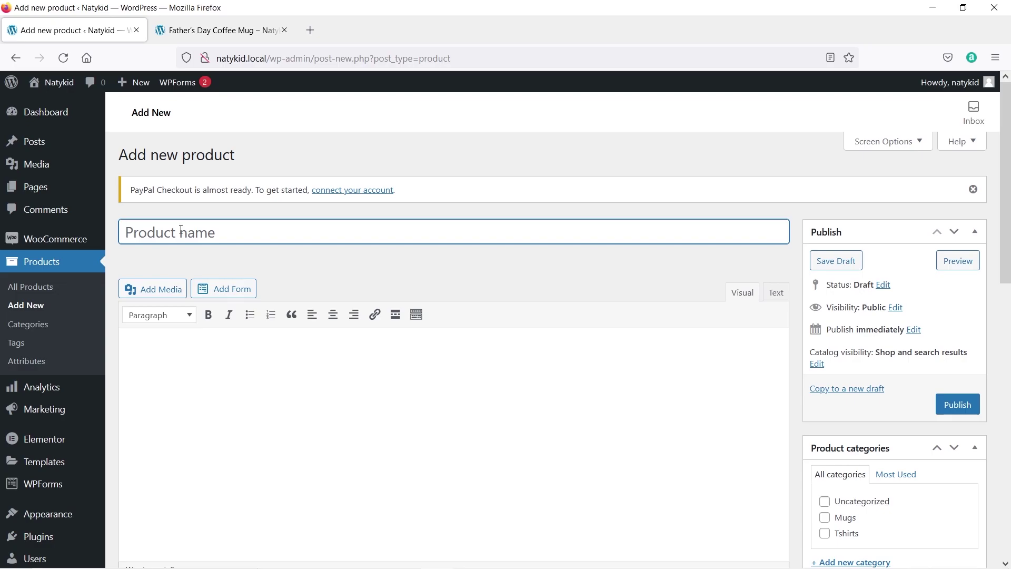
Name the product 'Father's Day Coffee Mug_2' using the existing mug's copied title.
{"action": "left_click", "coordinate": [215, 28]}
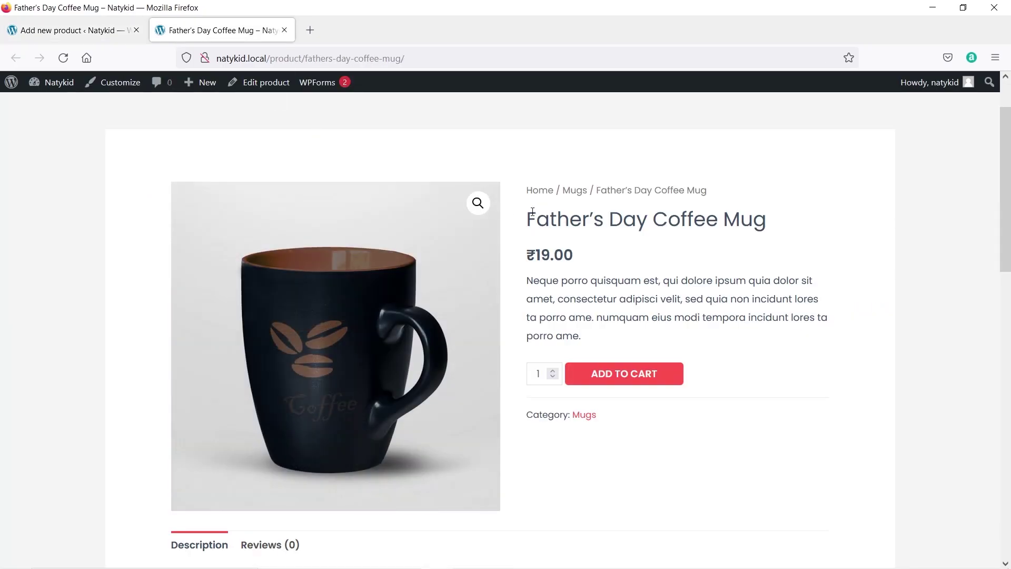
{"action": "left_click_drag", "start_coordinate": [533, 211], "coordinate": [528, 217]}
{"action": "right_click", "coordinate": [532, 218]}
{"action": "left_click", "coordinate": [550, 234]}
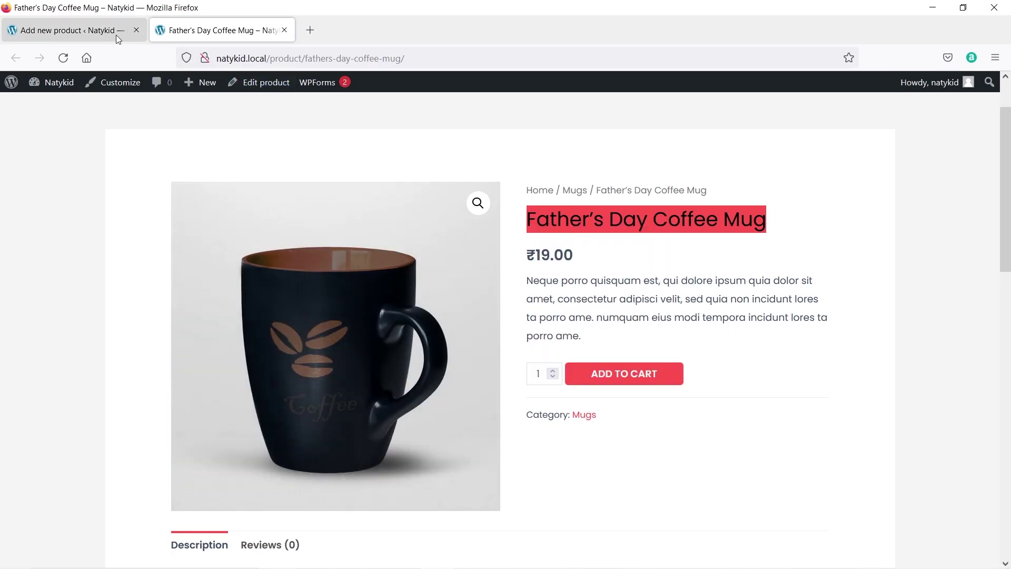
{"action": "left_click", "coordinate": [116, 35]}
{"action": "right_click", "coordinate": [215, 235]}
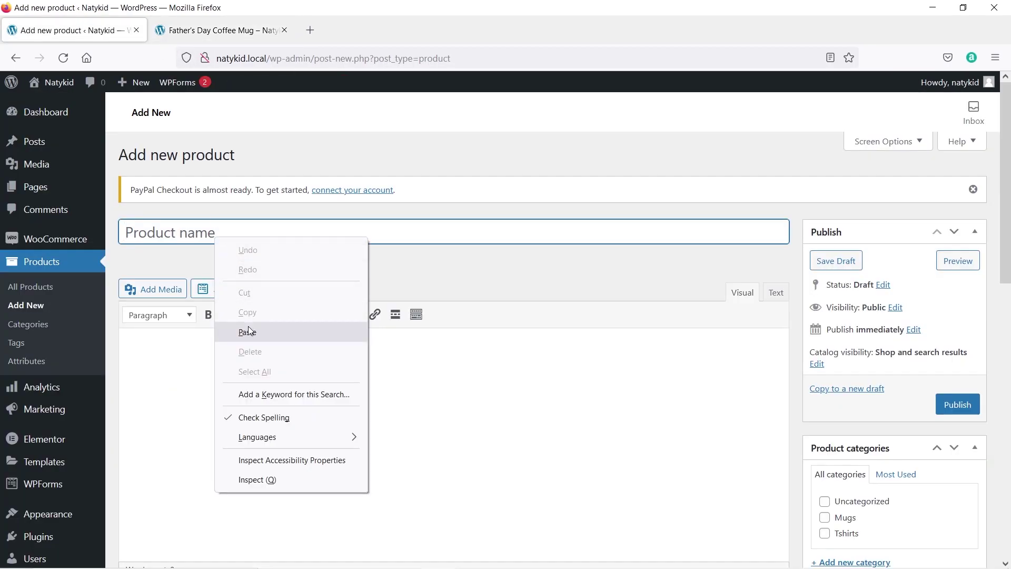
{"action": "left_click", "coordinate": [249, 331]}
{"action": "type", "text": "_2"}
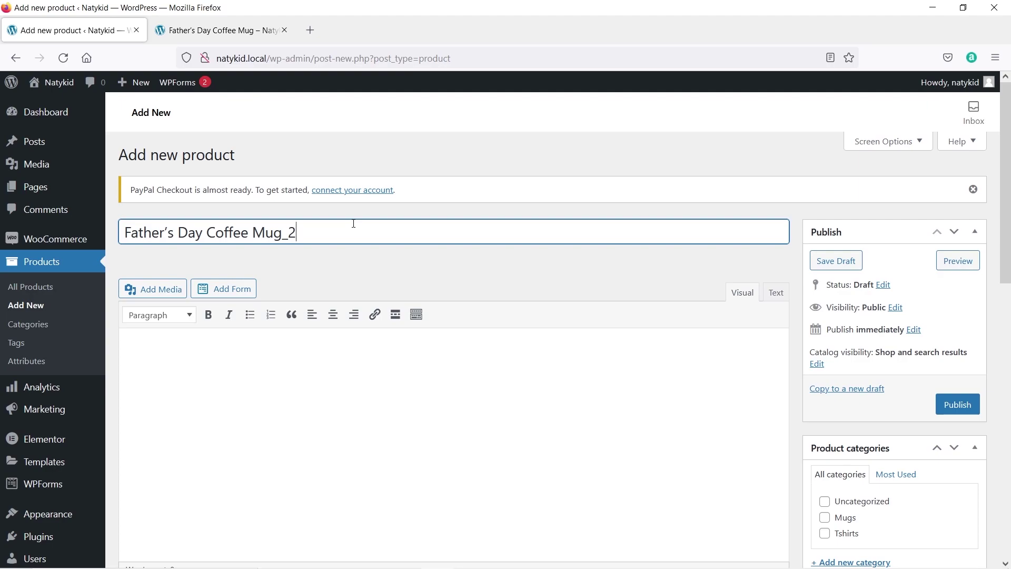
{"action": "scroll", "coordinate": [347, 239], "scroll_direction": "down", "scroll_amount": 3}
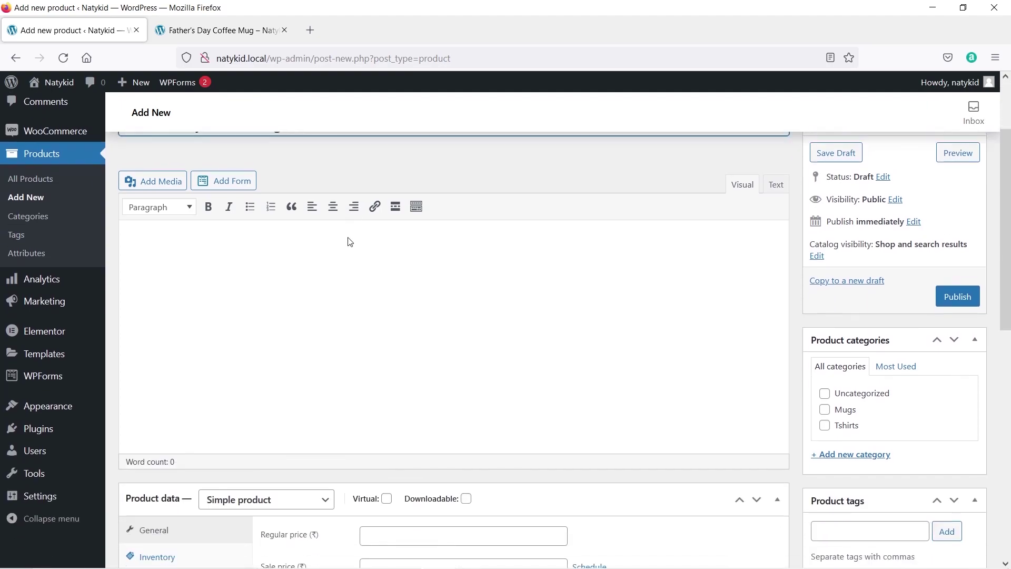
Copy the Description paragraph from the existing Father's Day Coffee Mug page.
{"action": "left_click", "coordinate": [221, 241]}
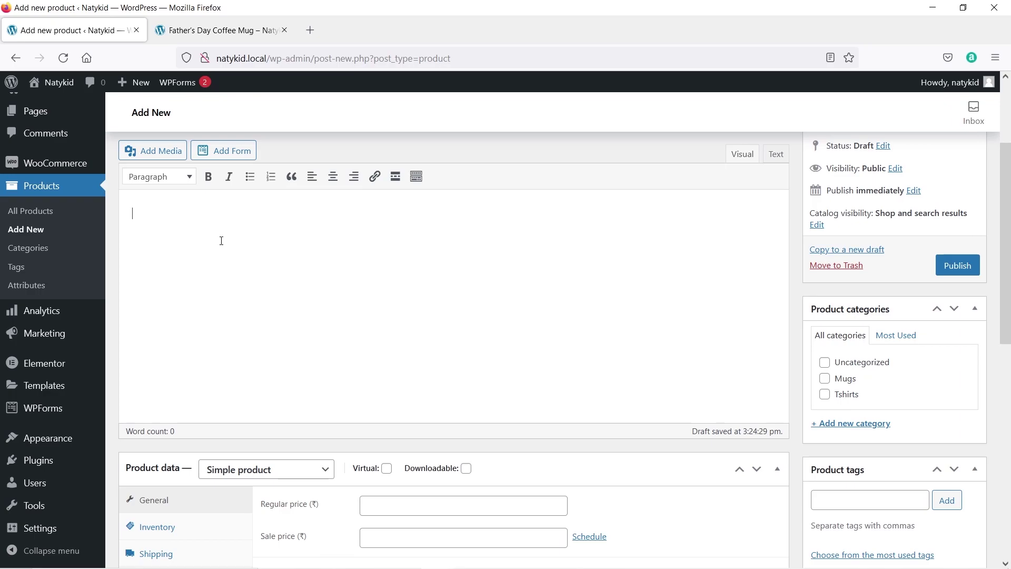
{"action": "left_click", "coordinate": [190, 32]}
{"action": "scroll", "coordinate": [458, 463], "scroll_direction": "down", "scroll_amount": 3}
{"action": "triple_click", "coordinate": [458, 458]}
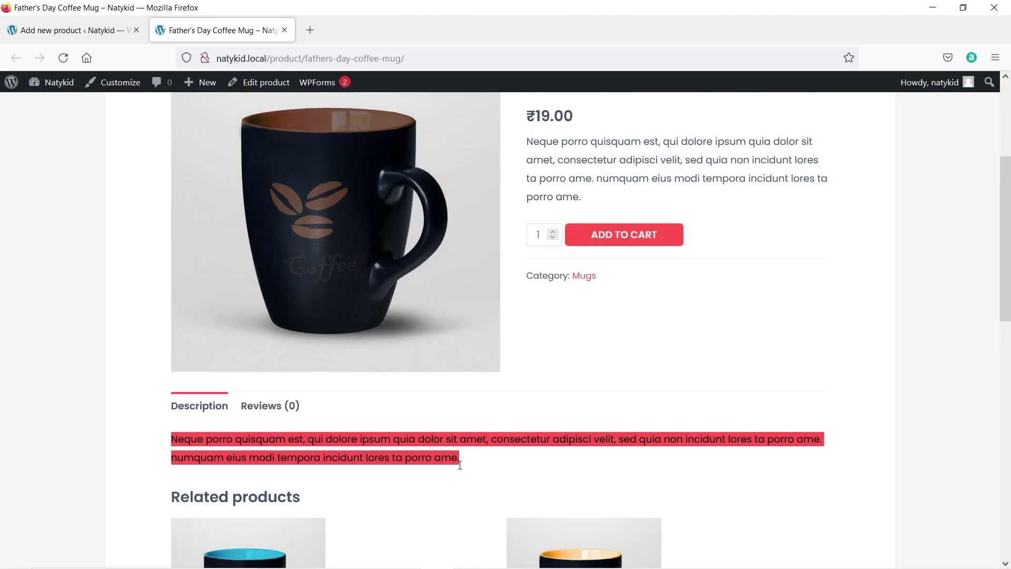
{"action": "right_click", "coordinate": [451, 457]}
{"action": "left_click", "coordinate": [485, 295]}
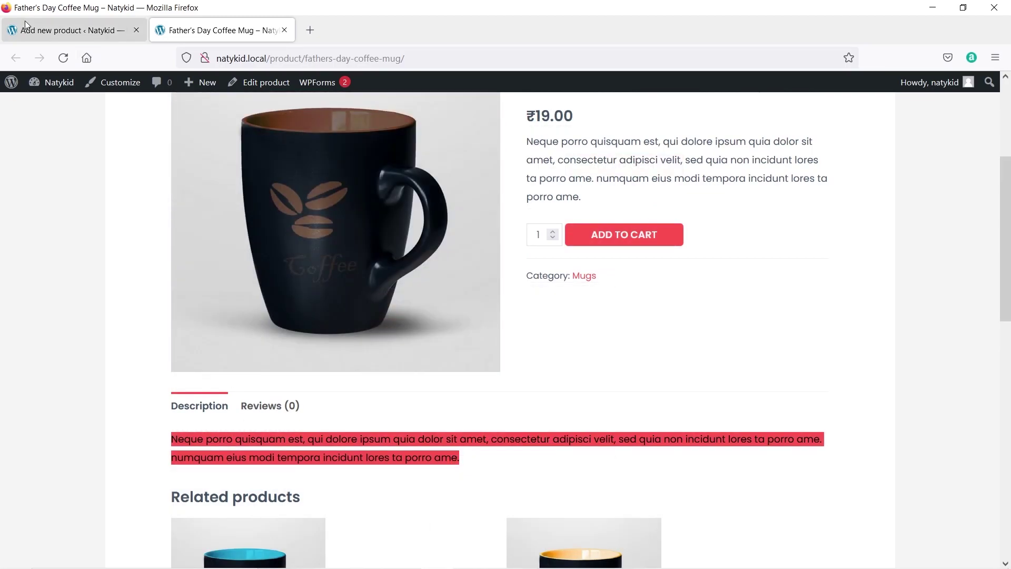
Paste the description into the new product's editor three times.
{"action": "left_click", "coordinate": [24, 21]}
{"action": "right_click", "coordinate": [192, 251]}
{"action": "right_click", "coordinate": [135, 216]}
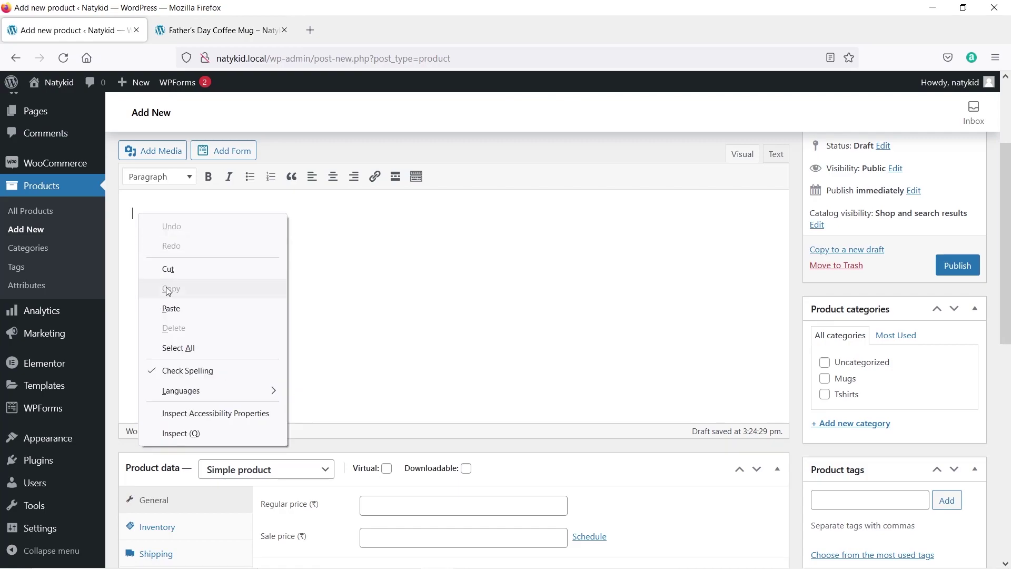
{"action": "left_click", "coordinate": [165, 288]}
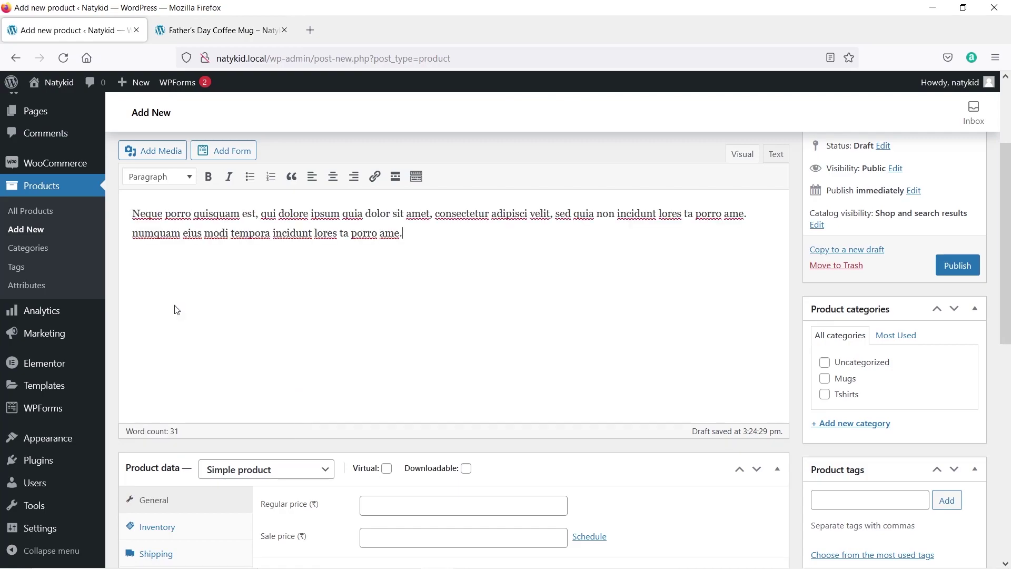
{"action": "key", "text": "ctrl+v"}
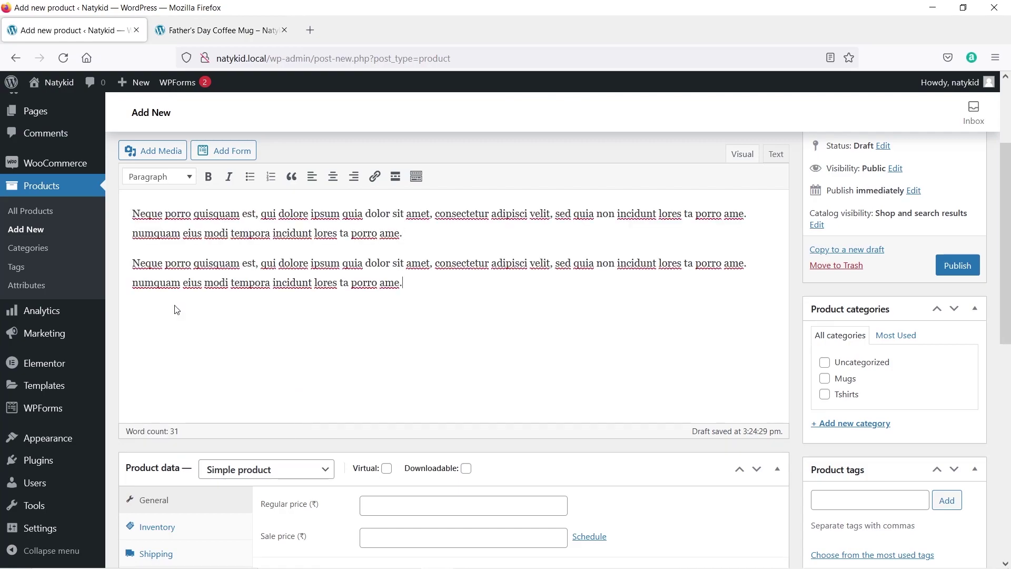
{"action": "key", "text": "ctrl+v"}
{"action": "key", "text": "ctrl+v"}
{"action": "key", "text": "ctrl+v"}
{"action": "key", "text": "ctrl+v"}
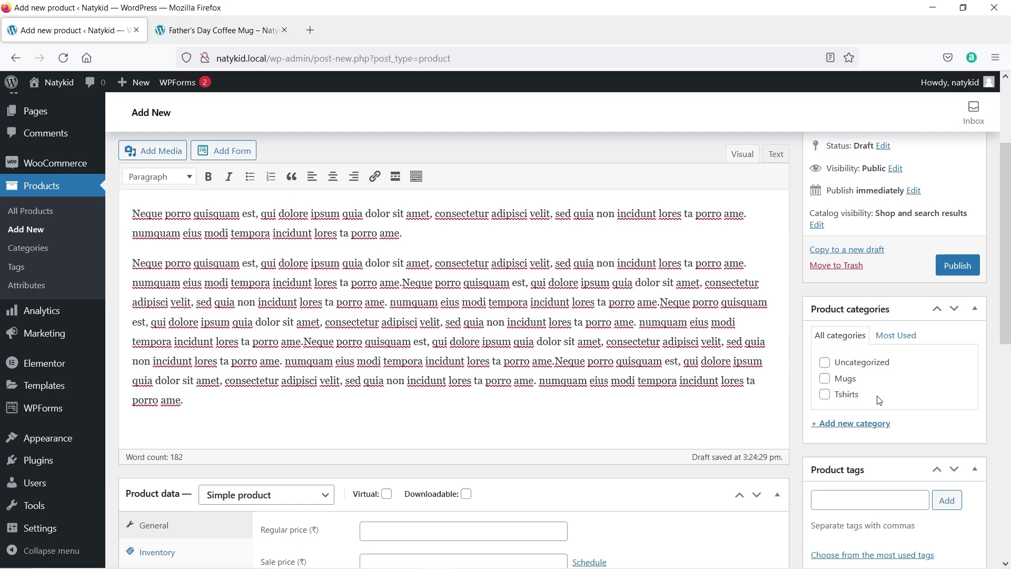
Create and assign the new Mugs_1 product category.
{"action": "left_click", "coordinate": [837, 426]}
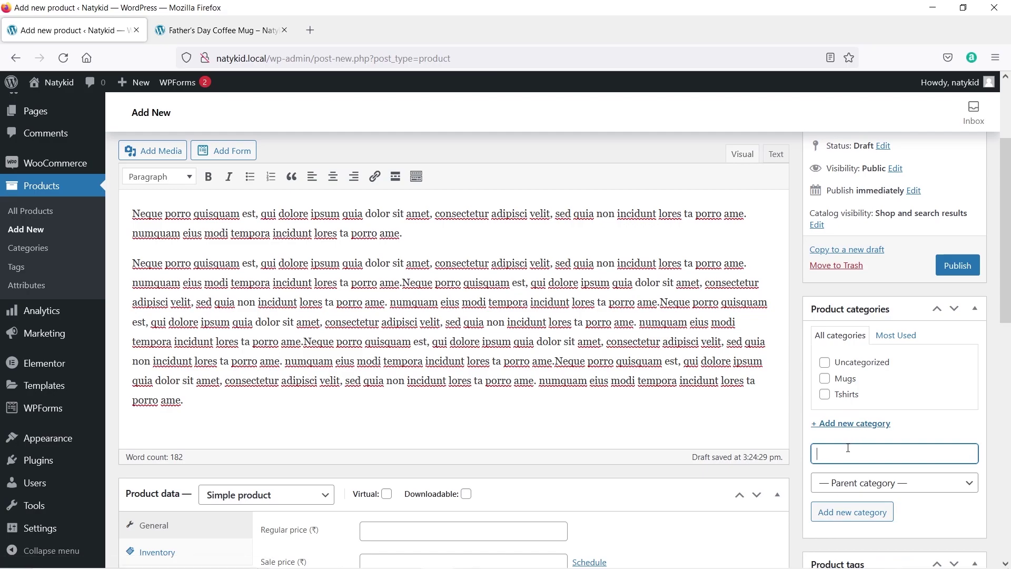
{"action": "type", "text": "Mugs_1"}
{"action": "left_click", "coordinate": [849, 513]}
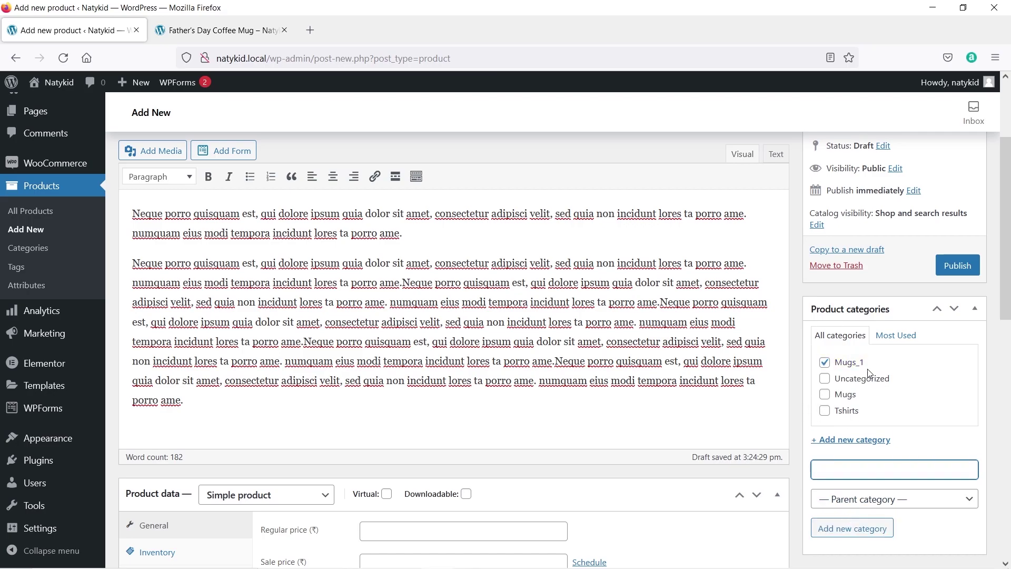
Add the product tags 'mugs' and 'new mugs'.
{"action": "scroll", "coordinate": [868, 373], "scroll_direction": "down", "scroll_amount": 5}
{"action": "left_click", "coordinate": [864, 332]}
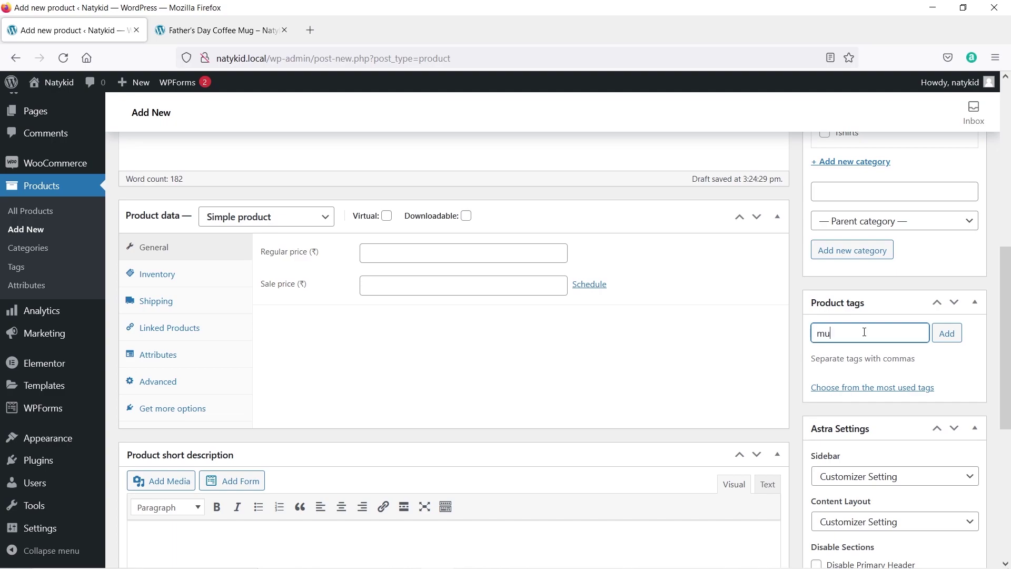
{"action": "type", "text": "mugs"}
{"action": "key", "text": "Return"}
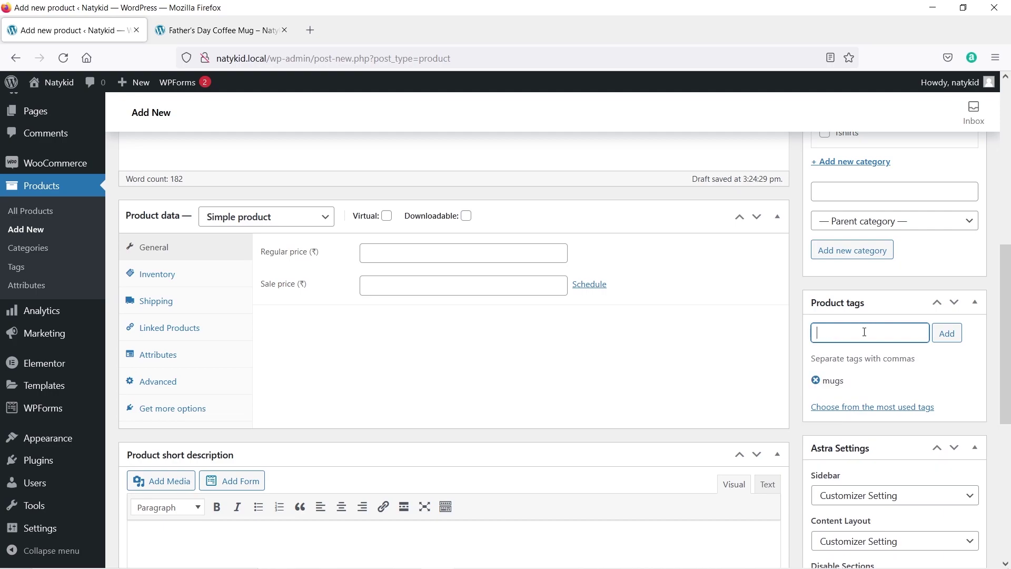
{"action": "type", "text": "new mugs"}
{"action": "key", "text": "Return"}
Review the existing mug page and shop listing, then bring up the Set product image picker.
{"action": "scroll", "coordinate": [863, 335], "scroll_direction": "down", "scroll_amount": 5}
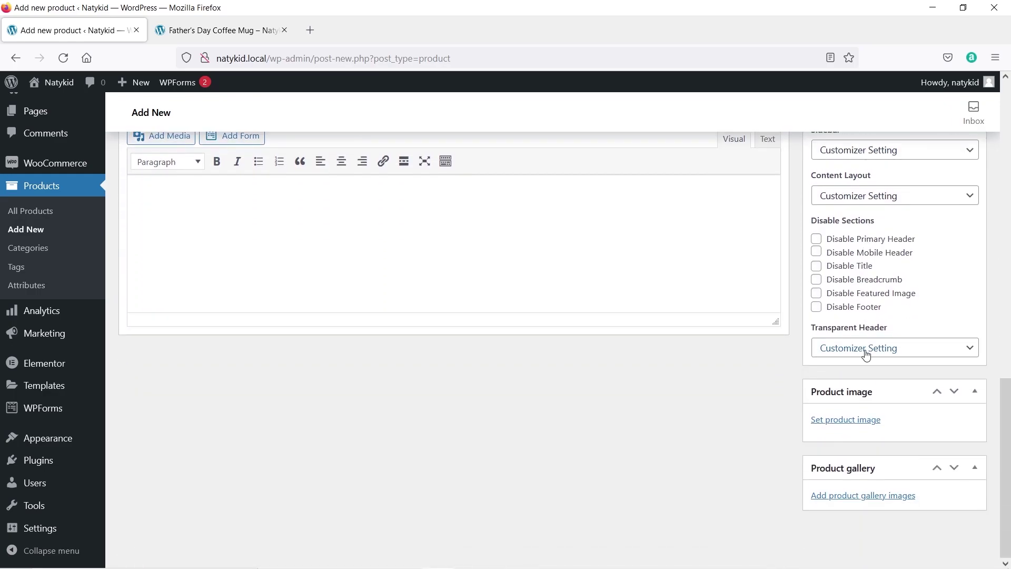
{"action": "scroll", "coordinate": [869, 247], "scroll_direction": "up", "scroll_amount": 1}
{"action": "scroll", "coordinate": [881, 275], "scroll_direction": "down", "scroll_amount": 2}
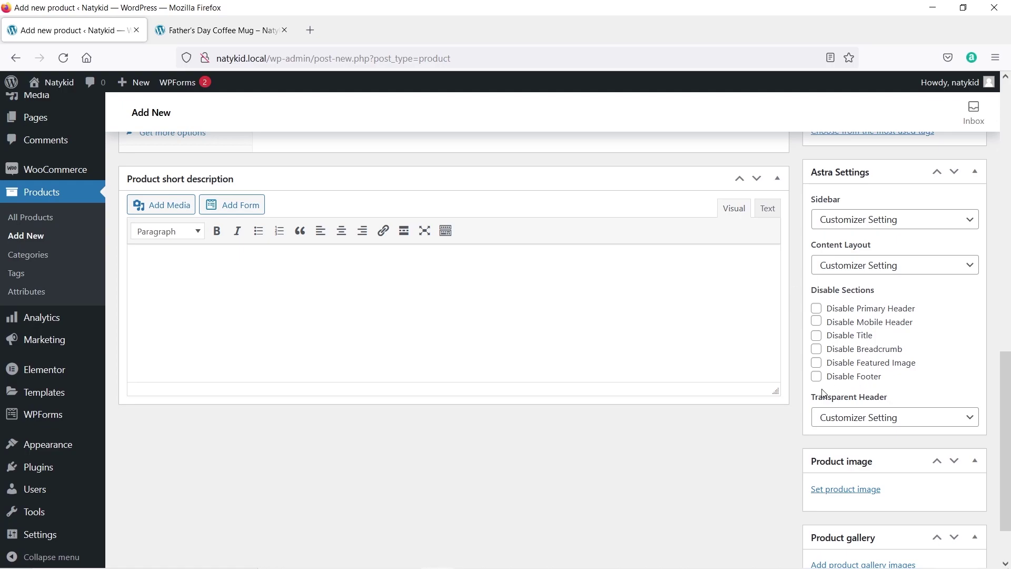
{"action": "scroll", "coordinate": [825, 394], "scroll_direction": "down", "scroll_amount": 2}
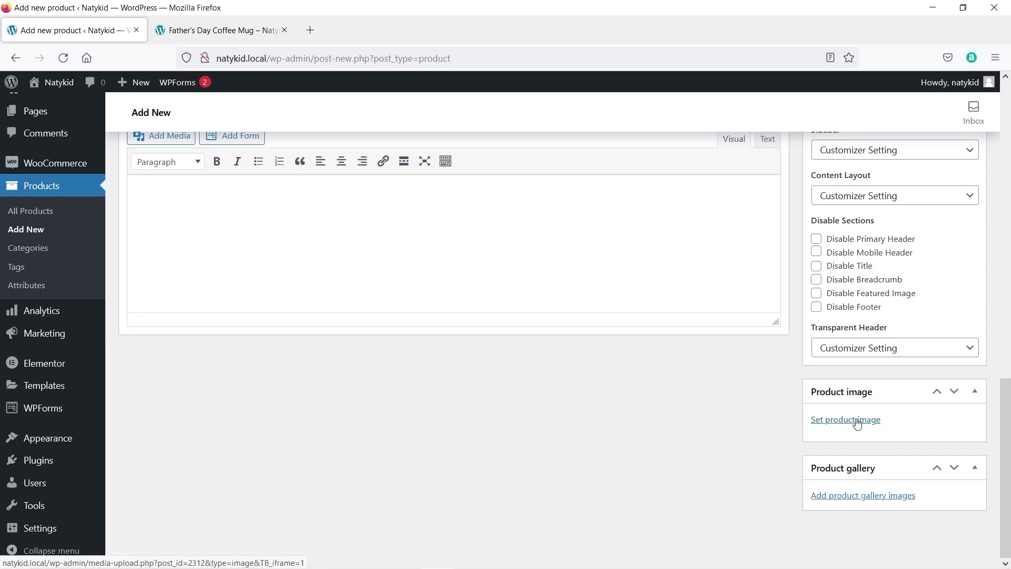
{"action": "left_click", "coordinate": [222, 33]}
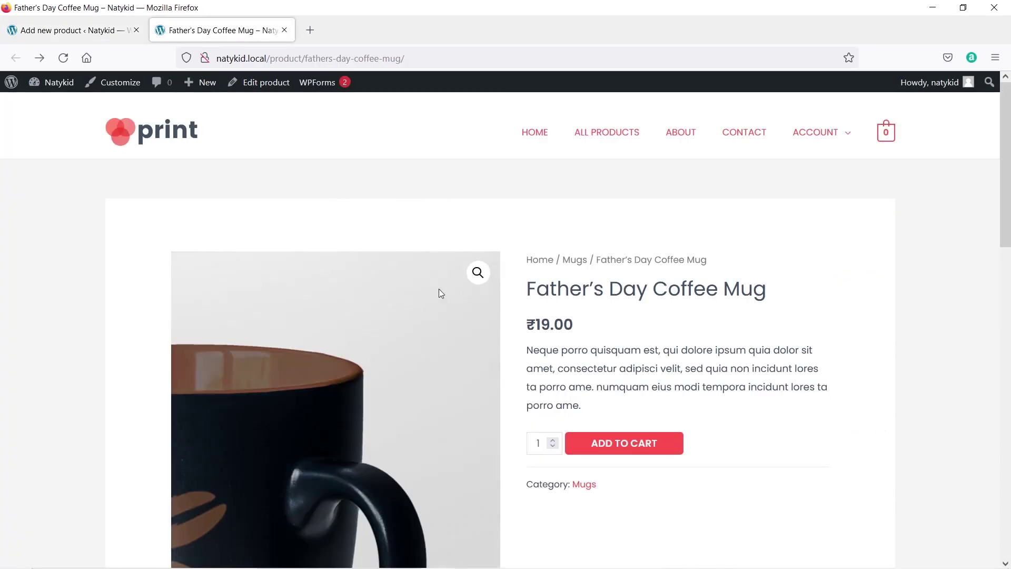
{"action": "scroll", "coordinate": [347, 263], "scroll_direction": "down", "scroll_amount": 1}
{"action": "scroll", "coordinate": [368, 222], "scroll_direction": "up", "scroll_amount": 1}
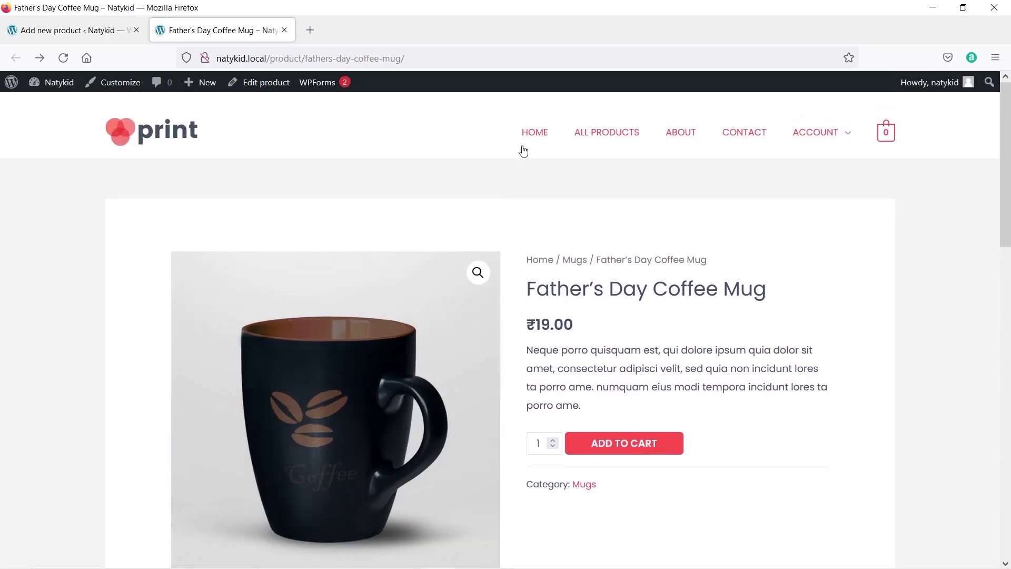
{"action": "left_click", "coordinate": [624, 144]}
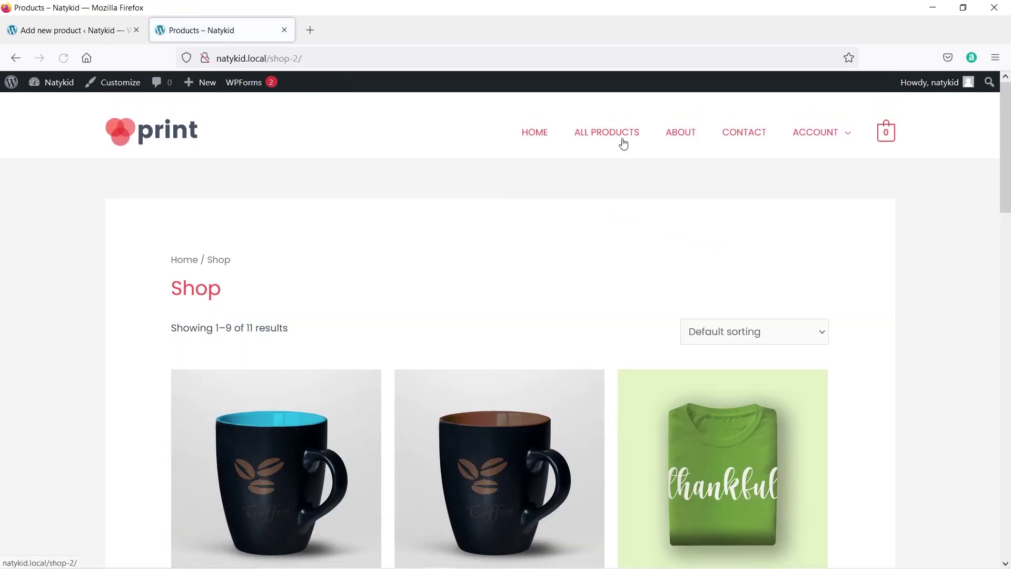
{"action": "scroll", "coordinate": [312, 348], "scroll_direction": "down", "scroll_amount": 2}
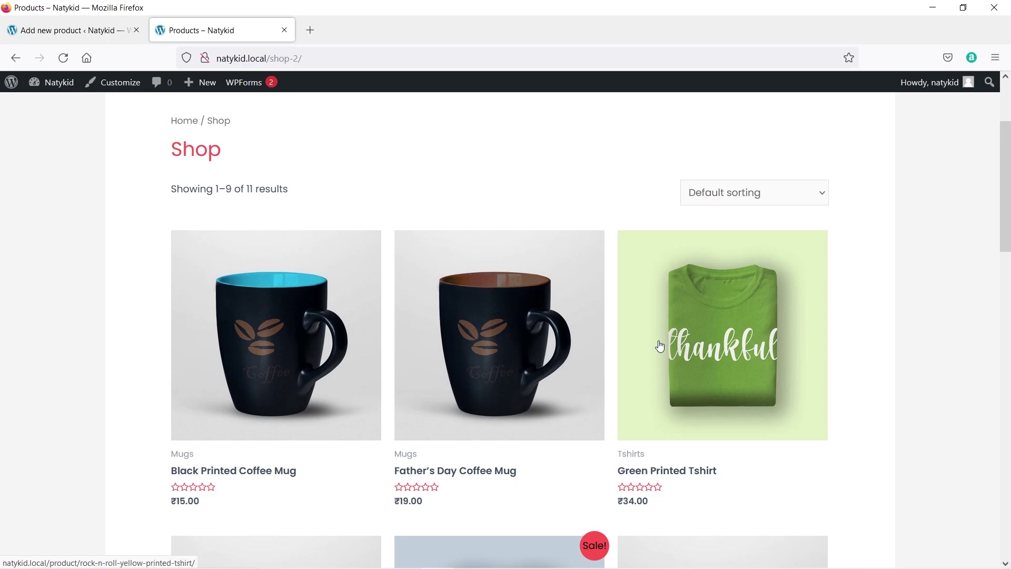
{"action": "left_click", "coordinate": [56, 33]}
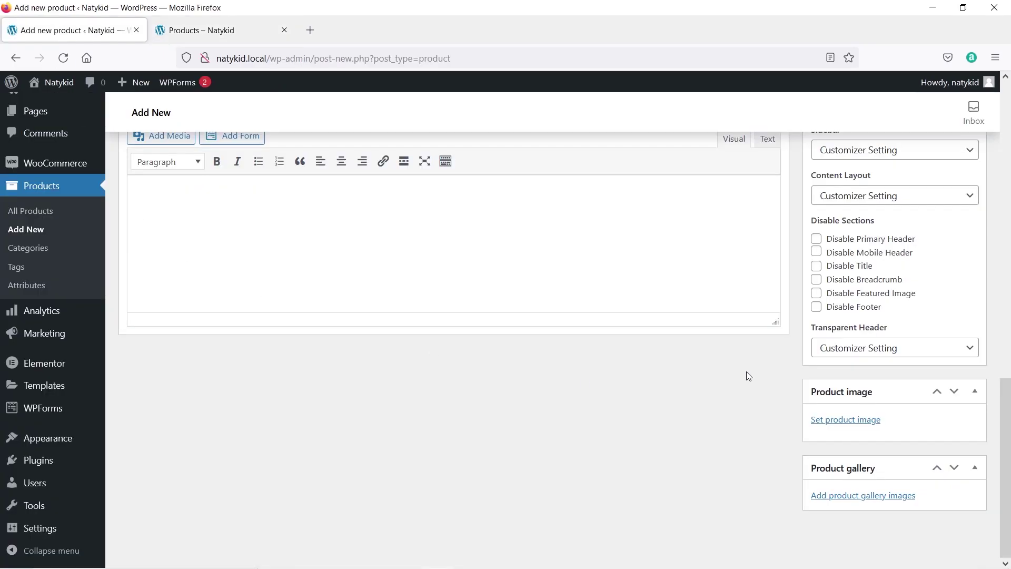
{"action": "left_click", "coordinate": [838, 421]}
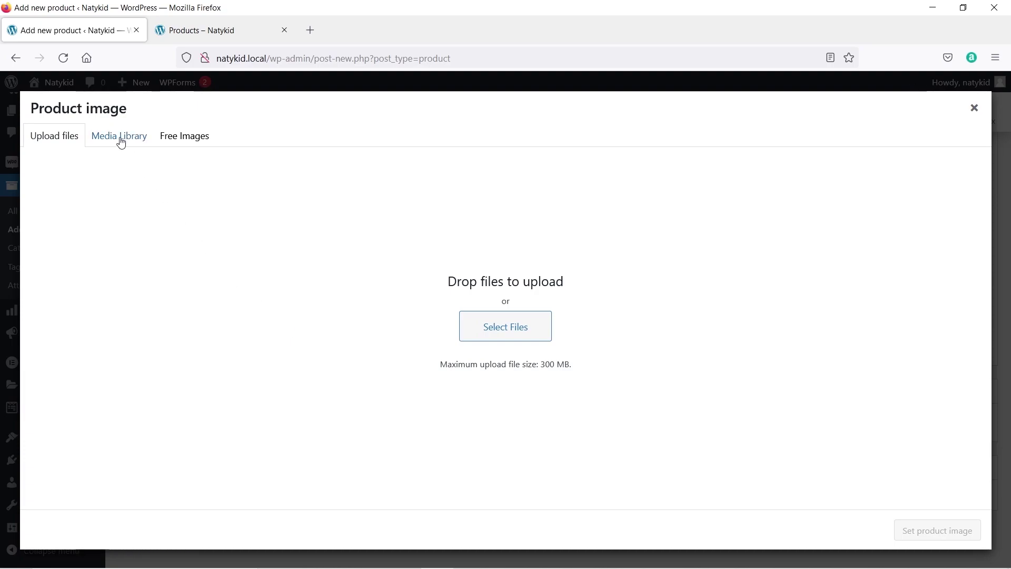
Choose mug-red.jpg from the Media Library as the product image.
{"action": "left_click", "coordinate": [178, 141]}
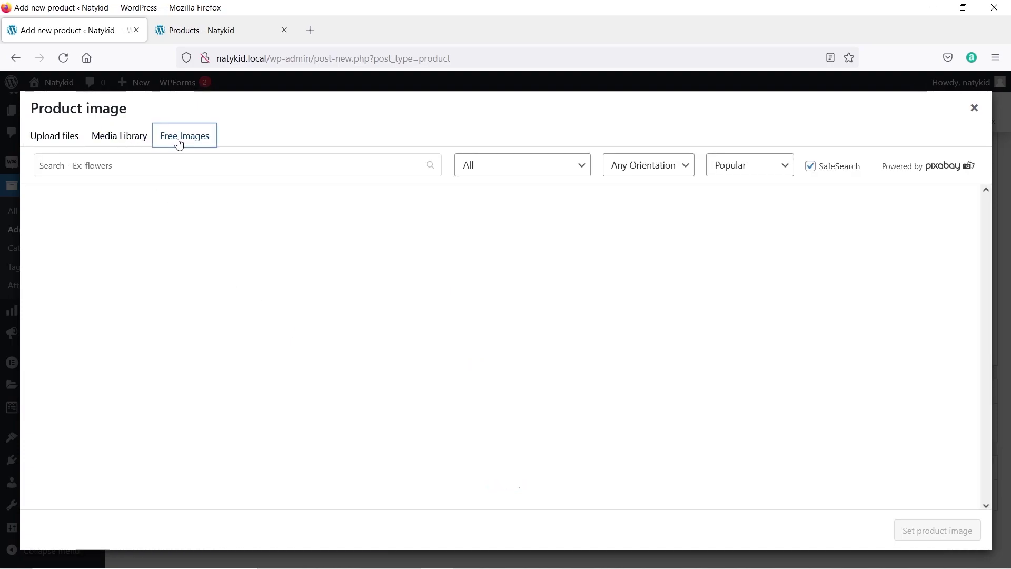
{"action": "left_click", "coordinate": [119, 145]}
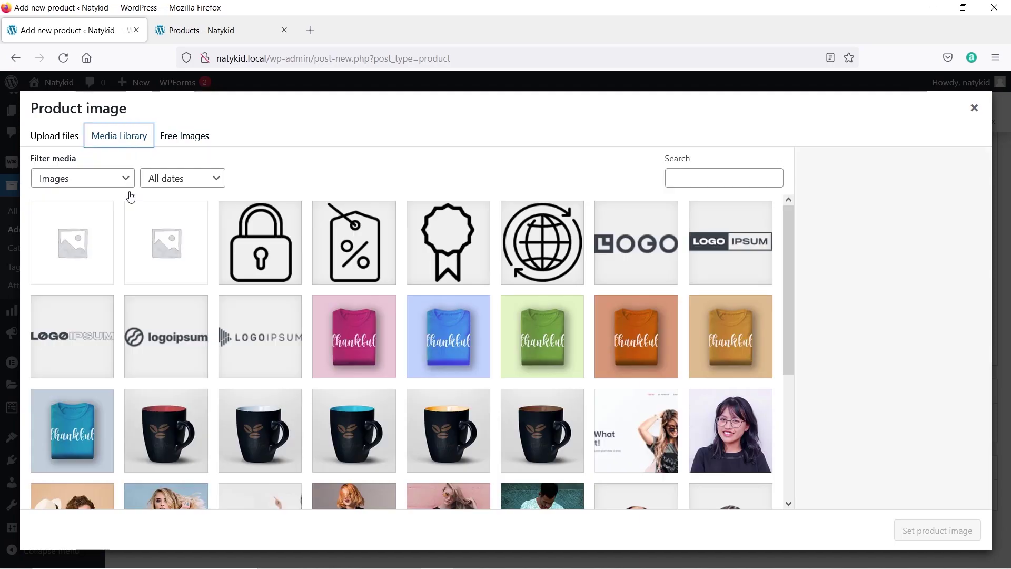
{"action": "left_click", "coordinate": [175, 444]}
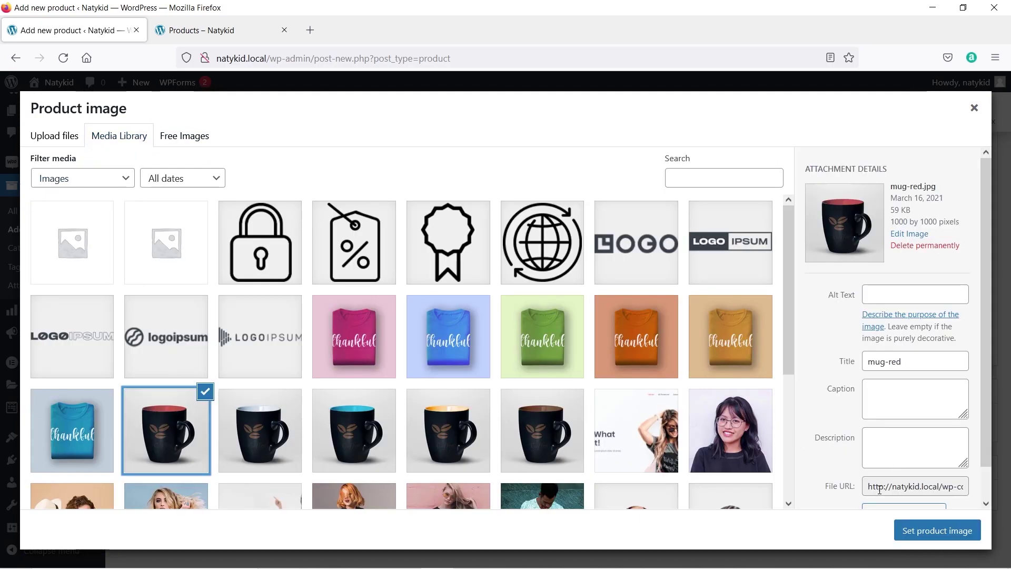
{"action": "left_click", "coordinate": [914, 530]}
{"action": "scroll", "coordinate": [686, 356], "scroll_direction": "down", "scroll_amount": 4}
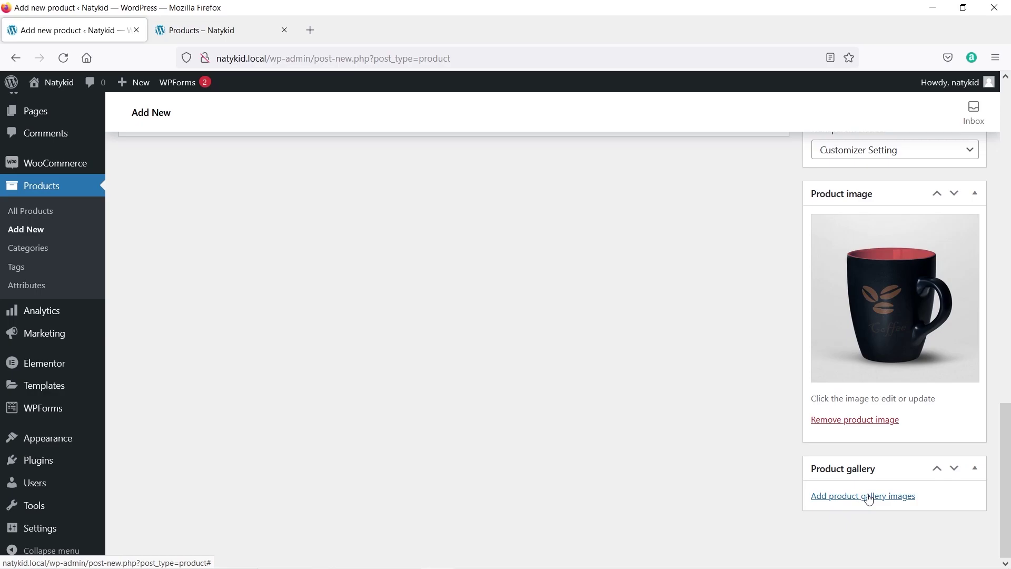
View the Black Printed Coffee Mug page and go back to the Shop page.
{"action": "left_click", "coordinate": [229, 32]}
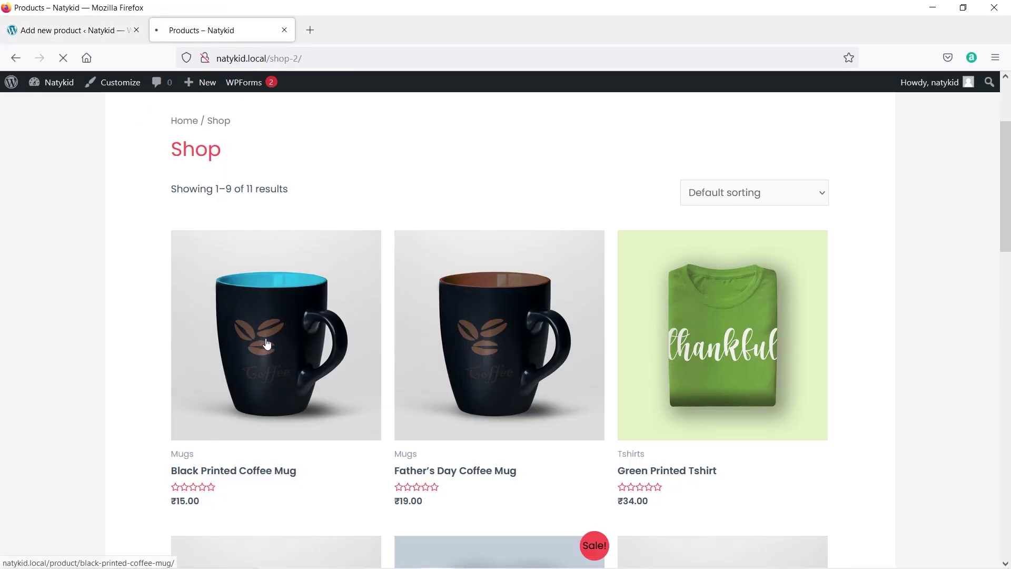
{"action": "left_click", "coordinate": [303, 338]}
{"action": "scroll", "coordinate": [445, 293], "scroll_direction": "up", "scroll_amount": 2}
{"action": "scroll", "coordinate": [445, 293], "scroll_direction": "up", "scroll_amount": 1}
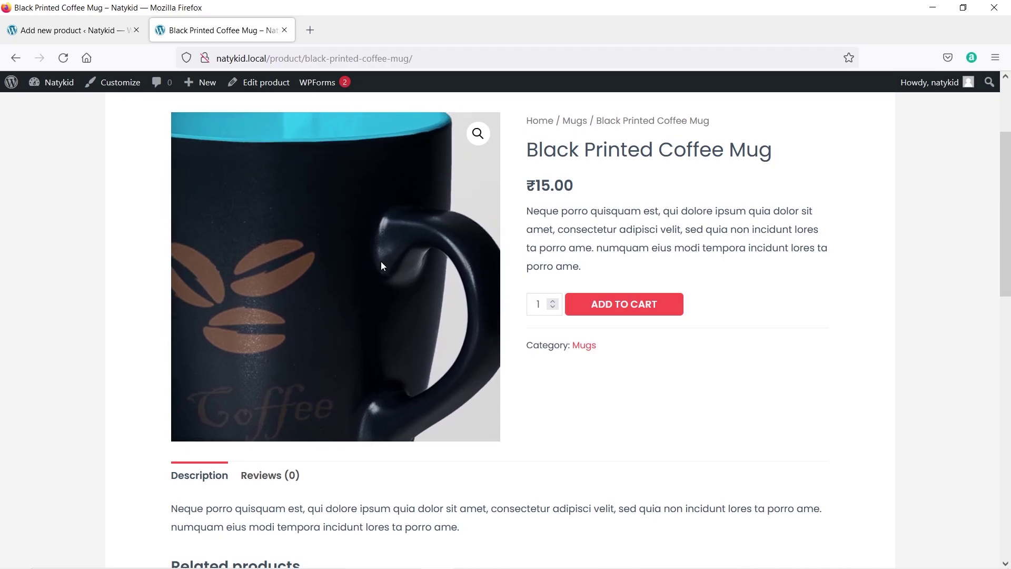
{"action": "left_click", "coordinate": [15, 58]}
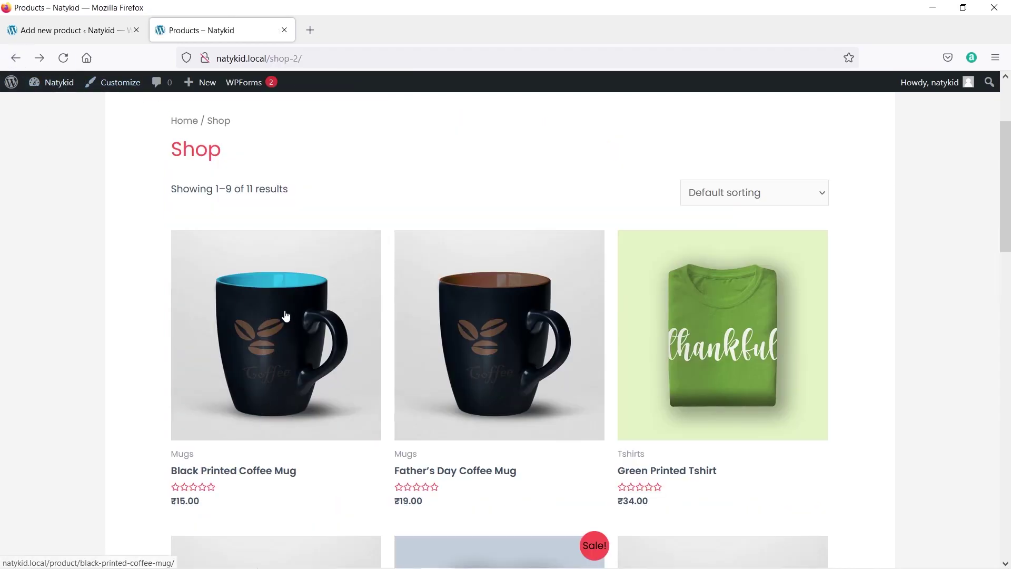
{"action": "scroll", "coordinate": [287, 317], "scroll_direction": "down", "scroll_amount": 4}
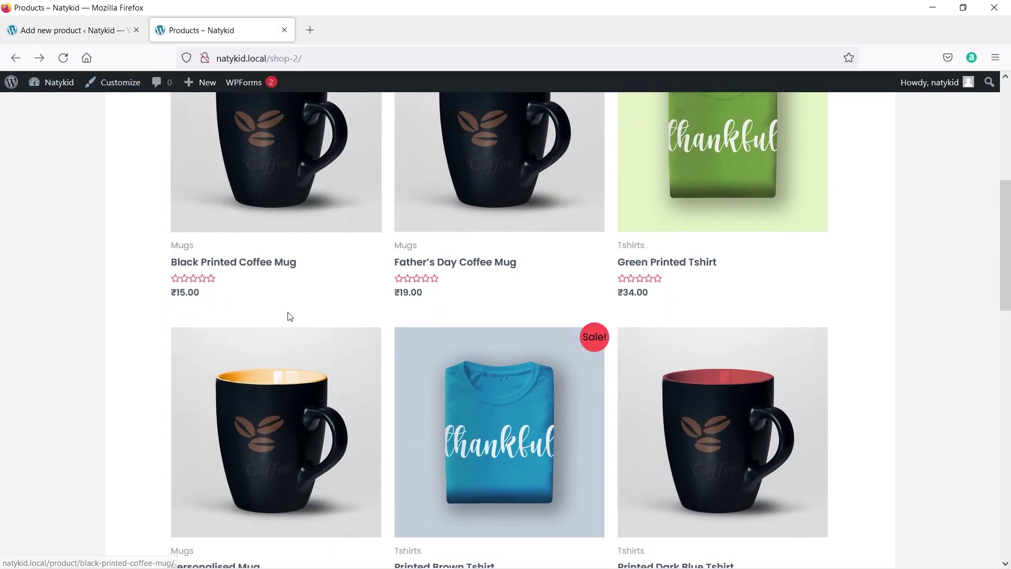
View the Green Printed Tshirt page, then open the product gallery image picker.
{"action": "left_click", "coordinate": [739, 175]}
{"action": "scroll", "coordinate": [479, 306], "scroll_direction": "down", "scroll_amount": 4}
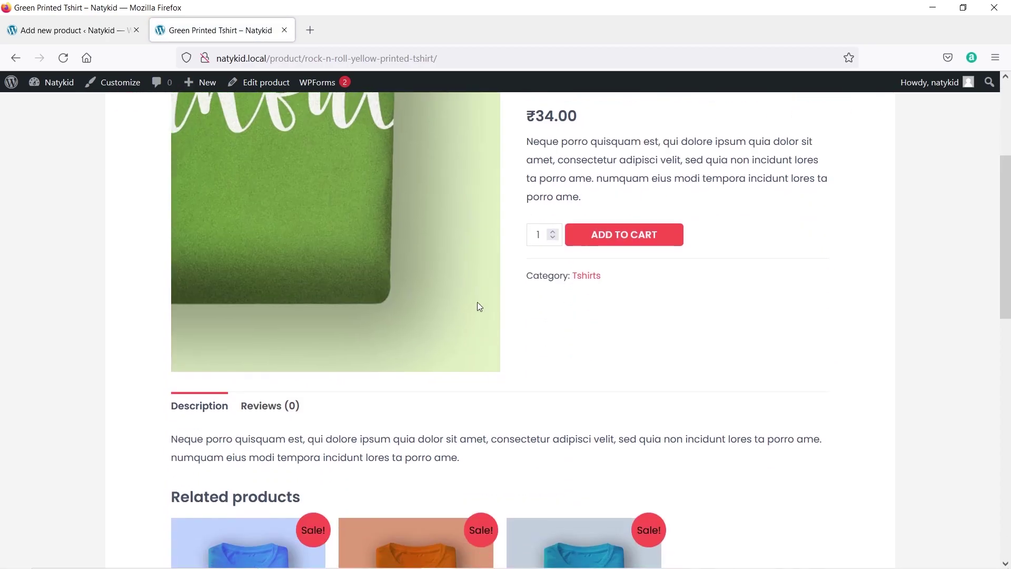
{"action": "scroll", "coordinate": [438, 256], "scroll_direction": "down", "scroll_amount": 3}
{"action": "scroll", "coordinate": [448, 271], "scroll_direction": "up", "scroll_amount": 5}
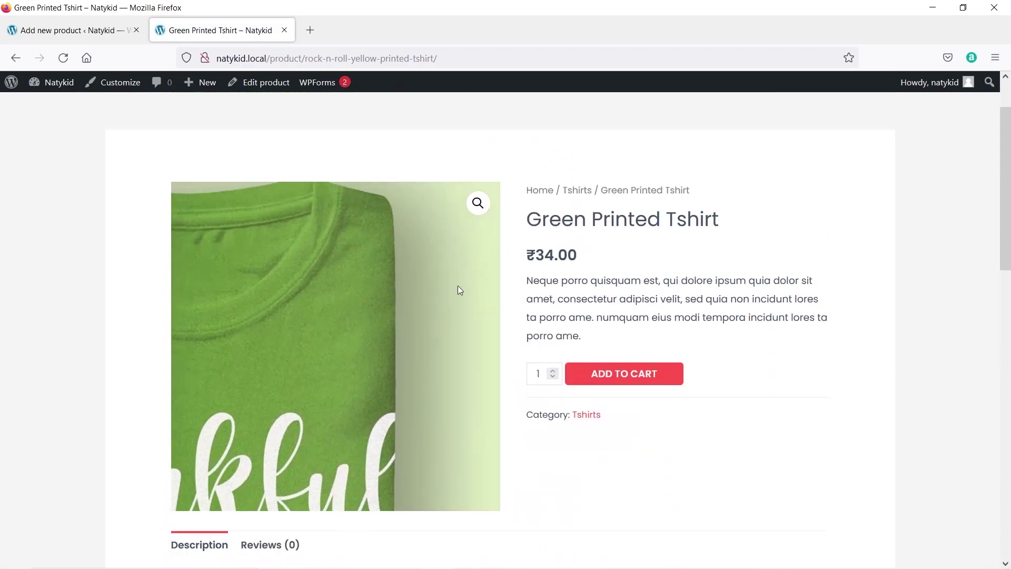
{"action": "left_click", "coordinate": [15, 58]}
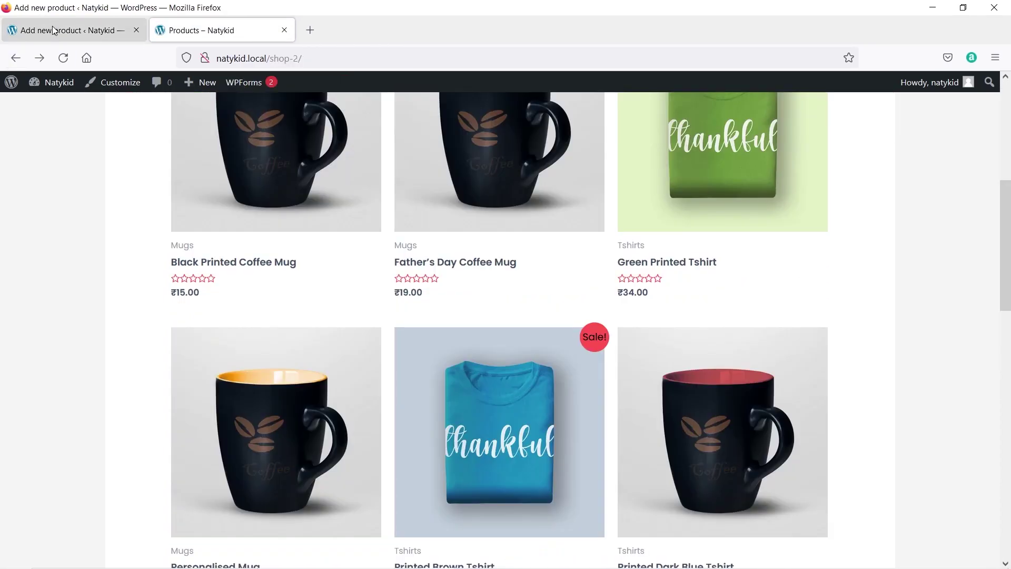
{"action": "left_click", "coordinate": [52, 30]}
{"action": "left_click", "coordinate": [874, 496]}
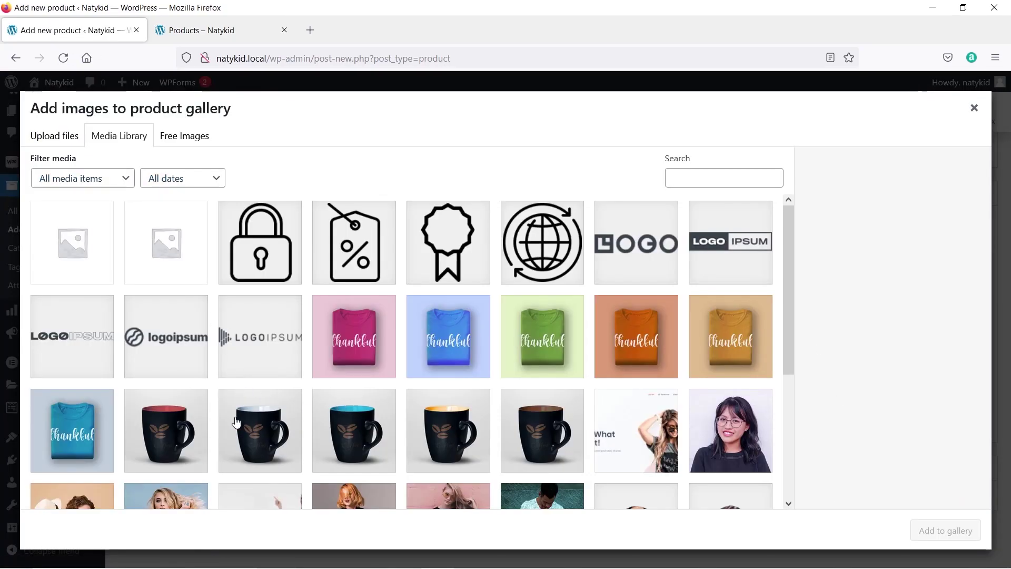
Select the red, white, cyan, yellow and coffee mug photos and add all five to the product gallery.
{"action": "left_click", "coordinate": [166, 430]}
{"action": "left_click", "coordinate": [448, 430], "text": "shift"}
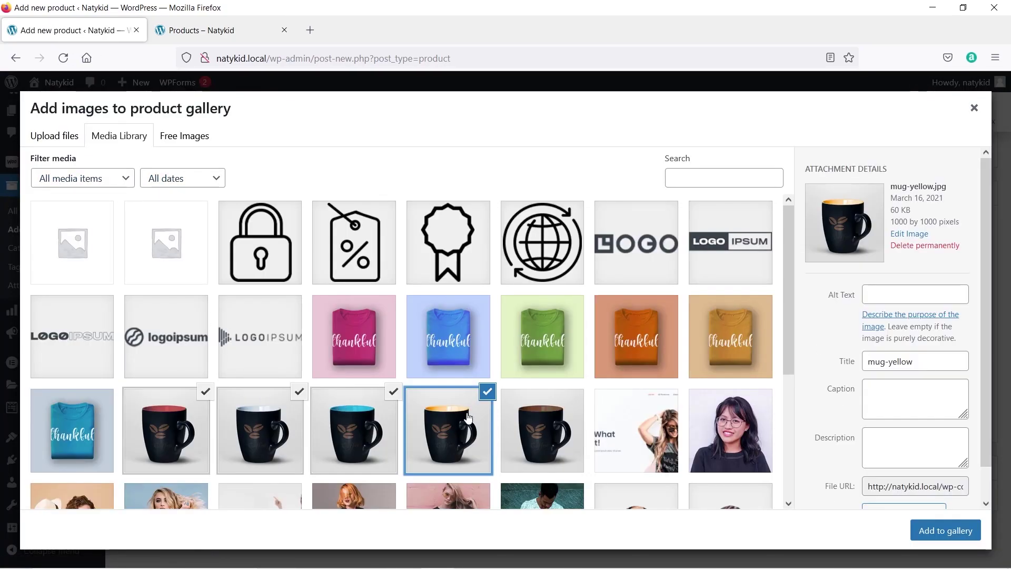
{"action": "left_click", "coordinate": [540, 418]}
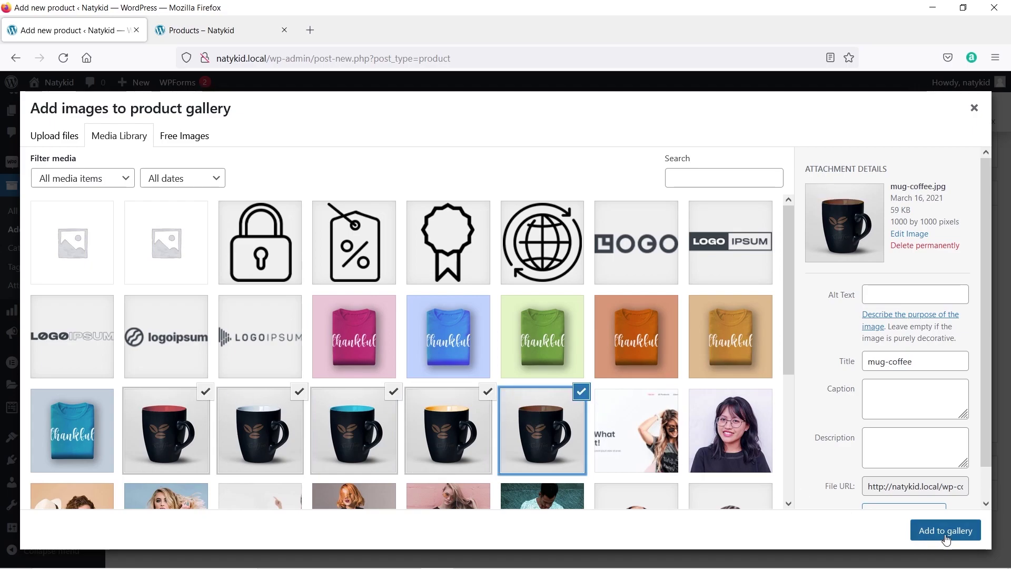
{"action": "left_click", "coordinate": [945, 538]}
{"action": "scroll", "coordinate": [810, 398], "scroll_direction": "down", "scroll_amount": 2}
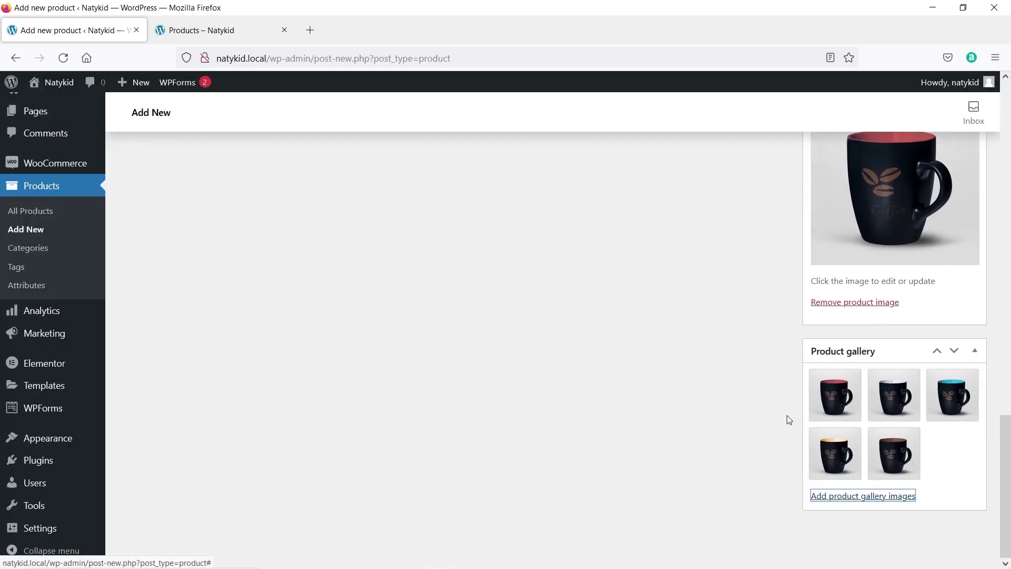
{"action": "mouse_move", "coordinate": [890, 448]}
{"action": "scroll", "coordinate": [678, 422], "scroll_direction": "up", "scroll_amount": 5}
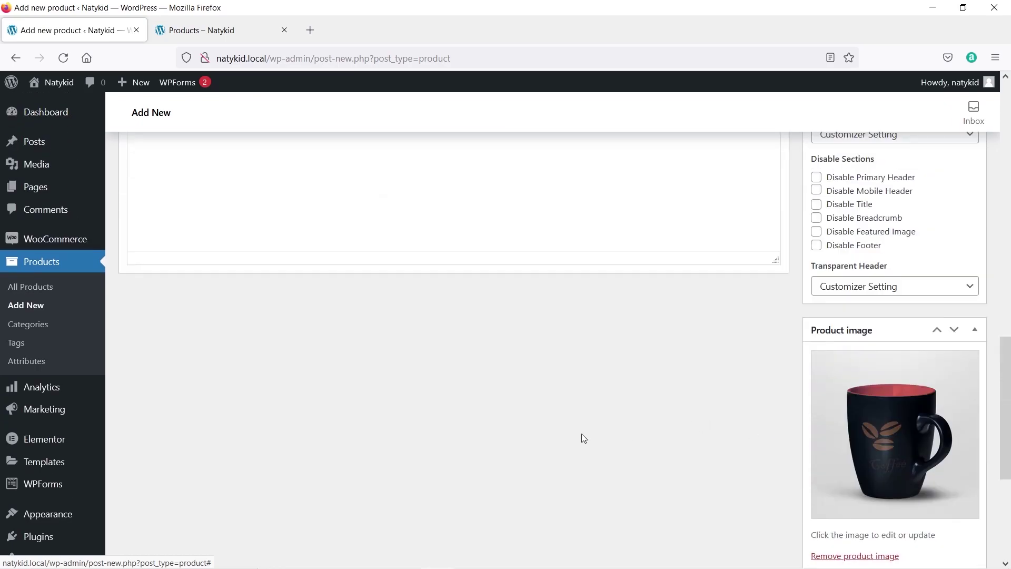
{"action": "scroll", "coordinate": [582, 434], "scroll_direction": "up", "scroll_amount": 6}
{"action": "scroll", "coordinate": [368, 416], "scroll_direction": "down", "scroll_amount": 2}
Copy the Black Printed Coffee Mug's description and paste it into the new product's short description.
{"action": "left_click", "coordinate": [219, 368]}
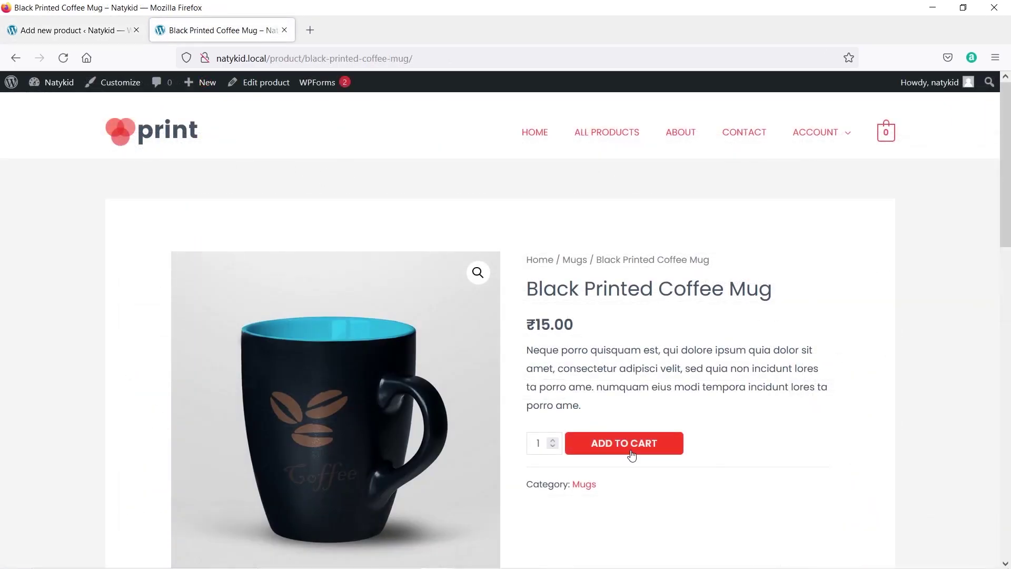
{"action": "left_click_drag", "start_coordinate": [583, 406], "coordinate": [536, 350]}
{"action": "right_click", "coordinate": [536, 350]}
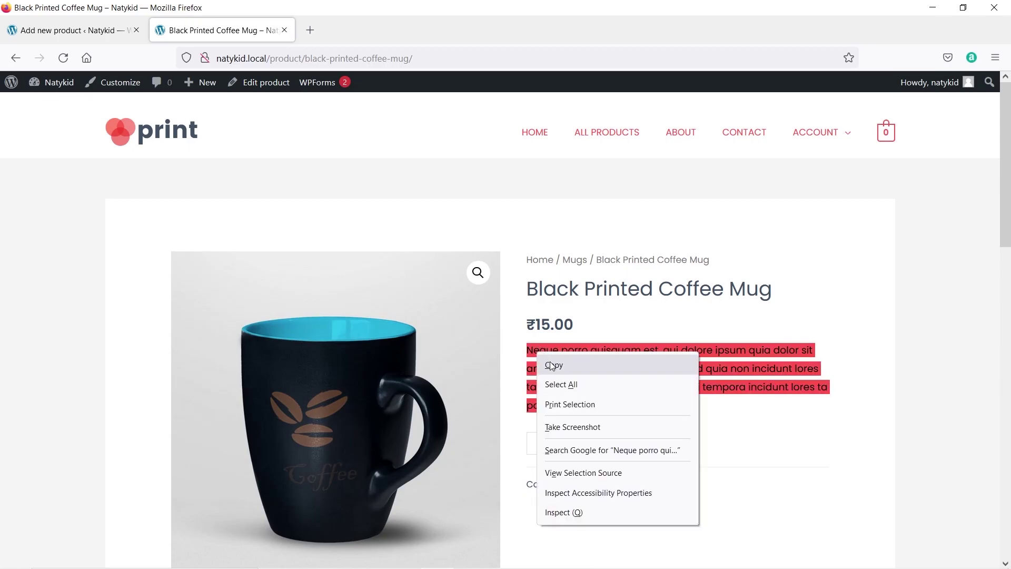
{"action": "left_click", "coordinate": [549, 361]}
{"action": "left_click", "coordinate": [68, 30]}
{"action": "scroll", "coordinate": [359, 362], "scroll_direction": "down", "scroll_amount": 9}
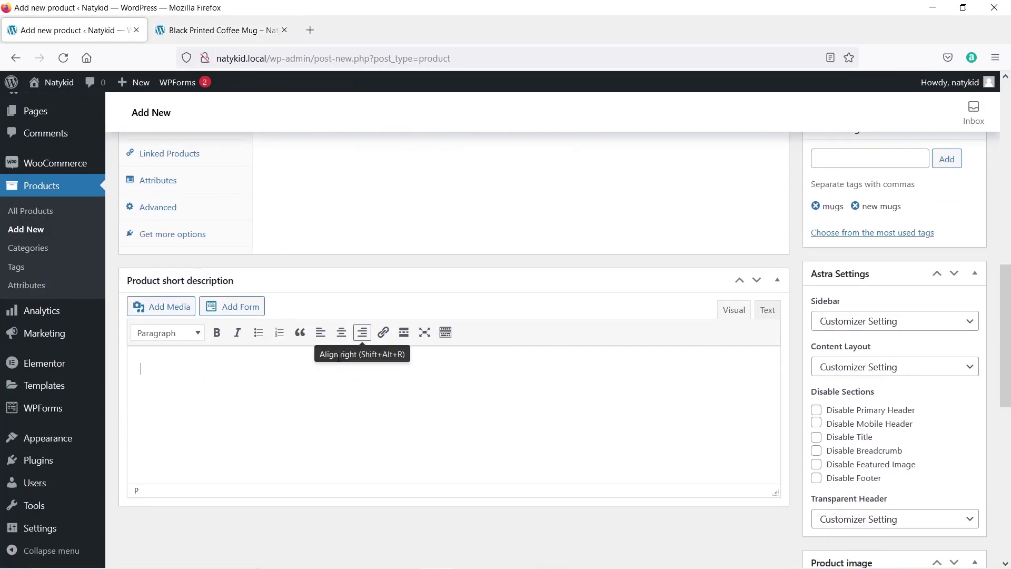
{"action": "key", "text": "ctrl+v"}
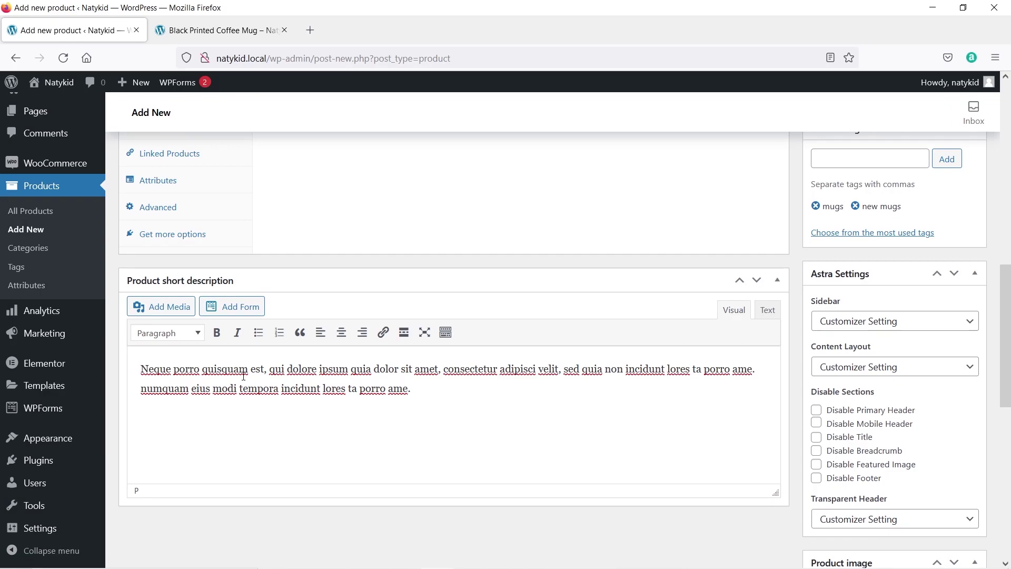
{"action": "scroll", "coordinate": [244, 376], "scroll_direction": "up", "scroll_amount": 4}
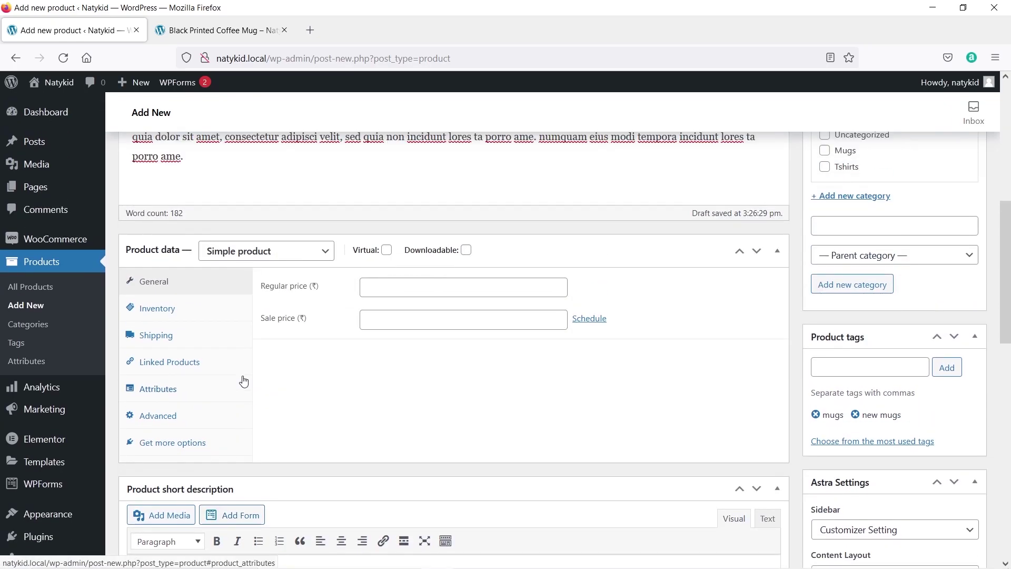
{"action": "scroll", "coordinate": [242, 378], "scroll_direction": "up", "scroll_amount": 5}
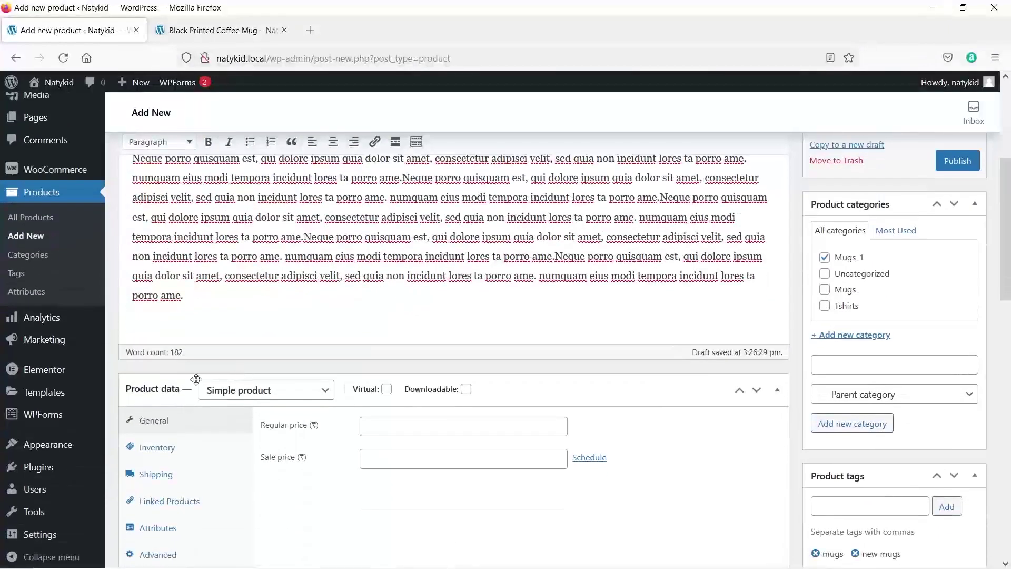
{"action": "scroll", "coordinate": [174, 394], "scroll_direction": "down", "scroll_amount": 2}
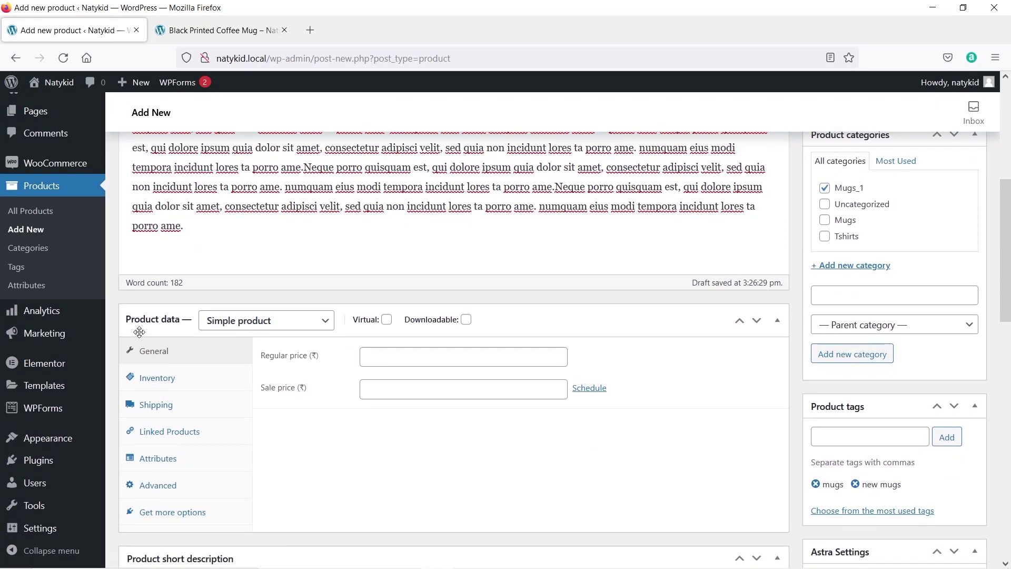
Make it a simple product with regular price 400 and sale price 350.
{"action": "left_click", "coordinate": [263, 324]}
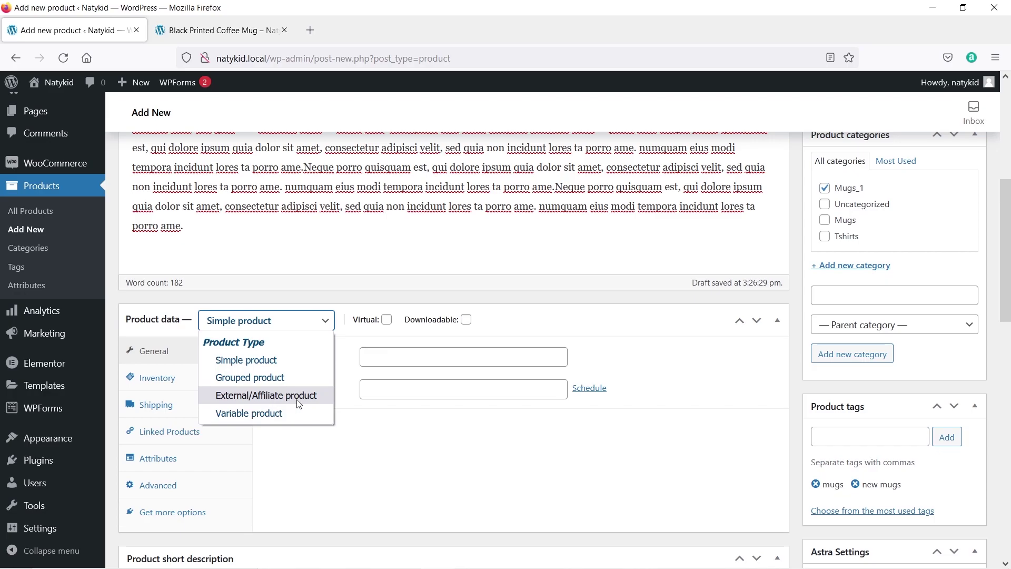
{"action": "left_click", "coordinate": [256, 360]}
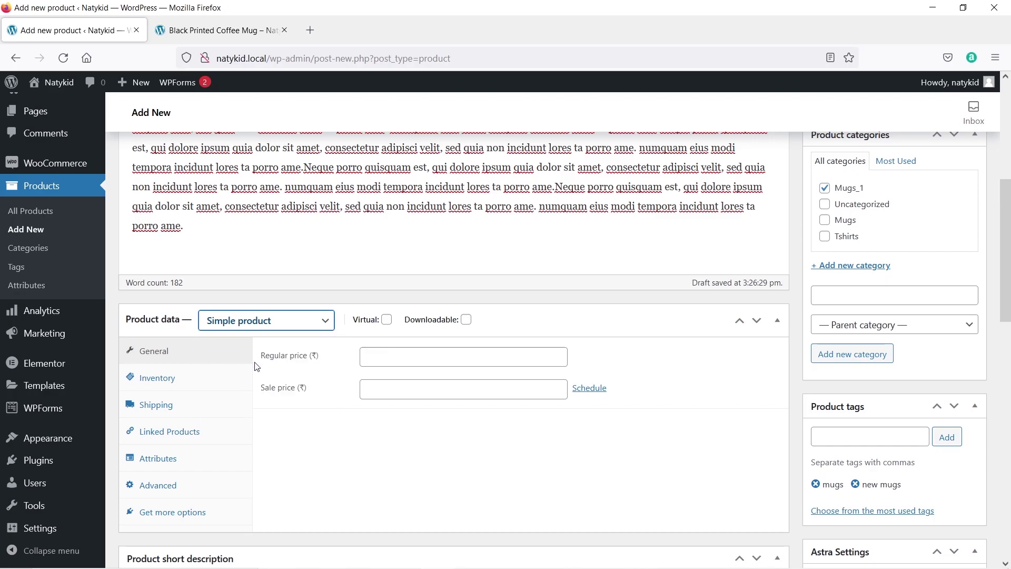
{"action": "mouse_move", "coordinate": [466, 328]}
{"action": "left_click", "coordinate": [437, 360]}
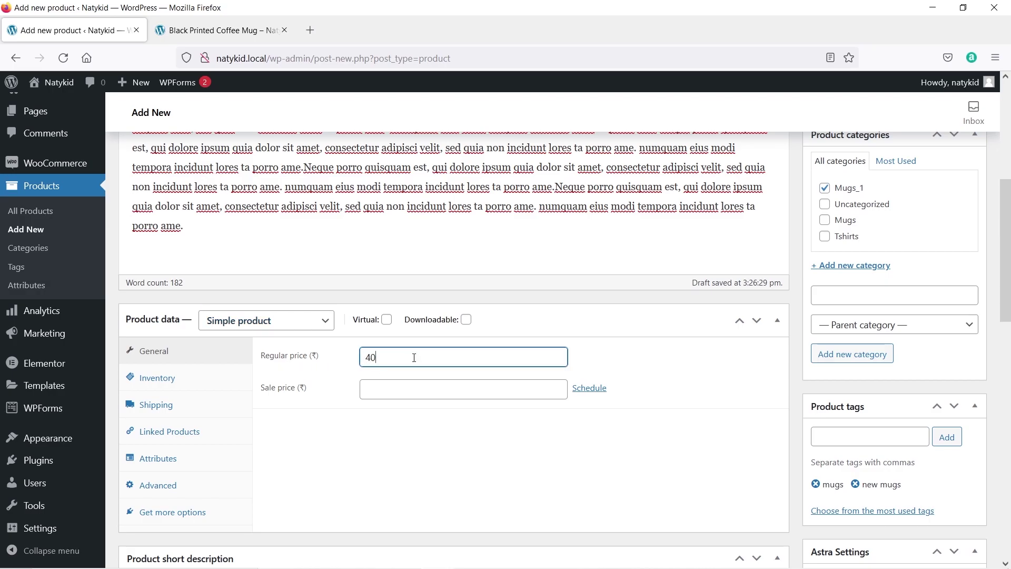
{"action": "left_click", "coordinate": [379, 387]}
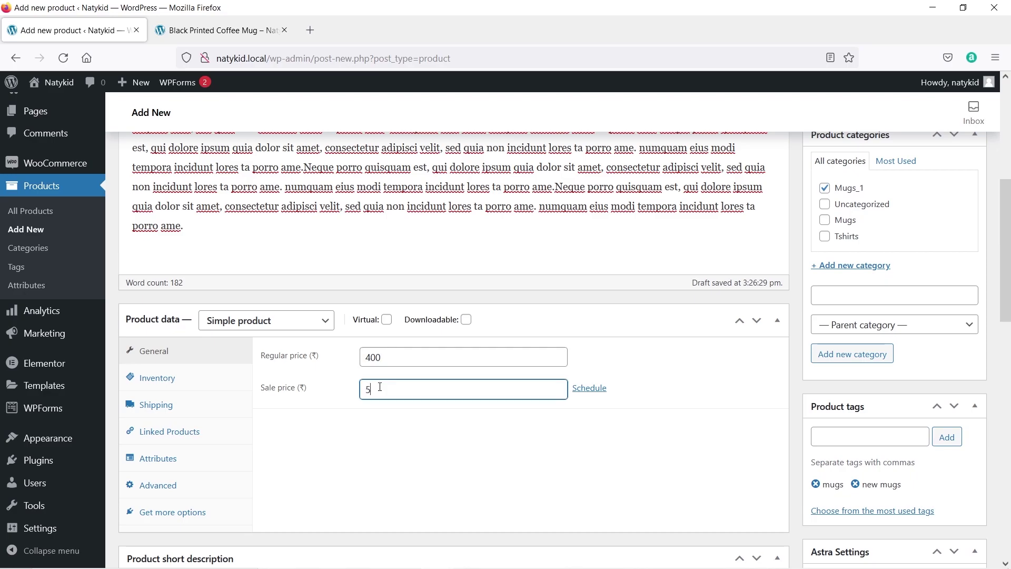
{"action": "left_click", "coordinate": [387, 415]}
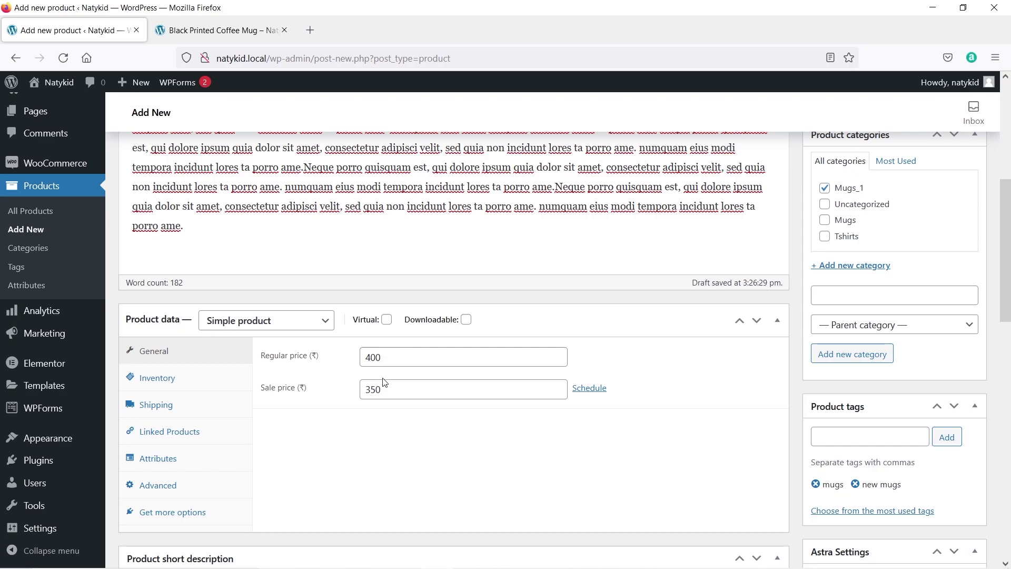
Publish Father's Day Coffee Mug_2 and open its live product page in a new tab.
{"action": "scroll", "coordinate": [385, 383], "scroll_direction": "down", "scroll_amount": 5}
{"action": "scroll", "coordinate": [406, 403], "scroll_direction": "down", "scroll_amount": 5}
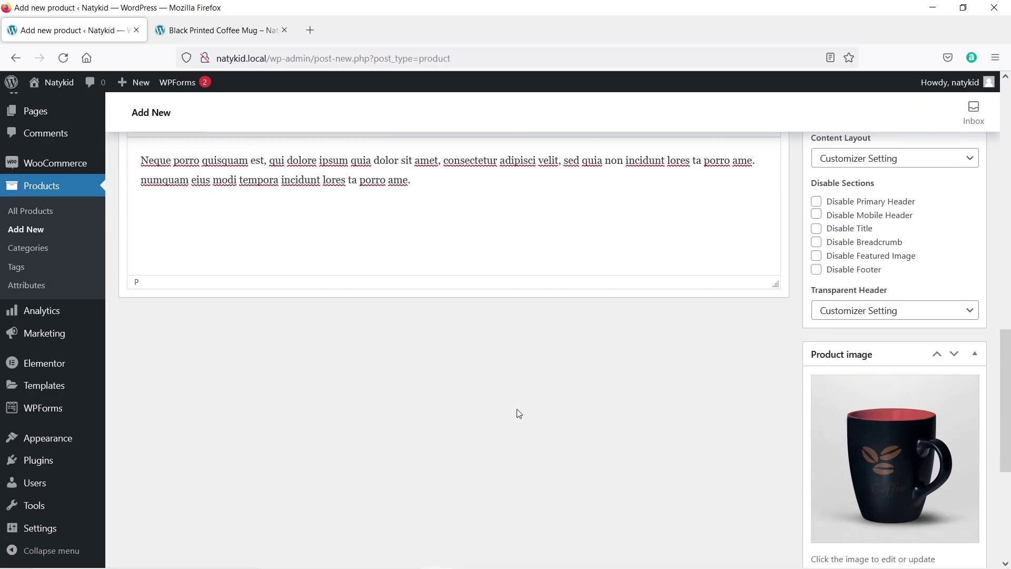
{"action": "scroll", "coordinate": [559, 416], "scroll_direction": "up", "scroll_amount": 10}
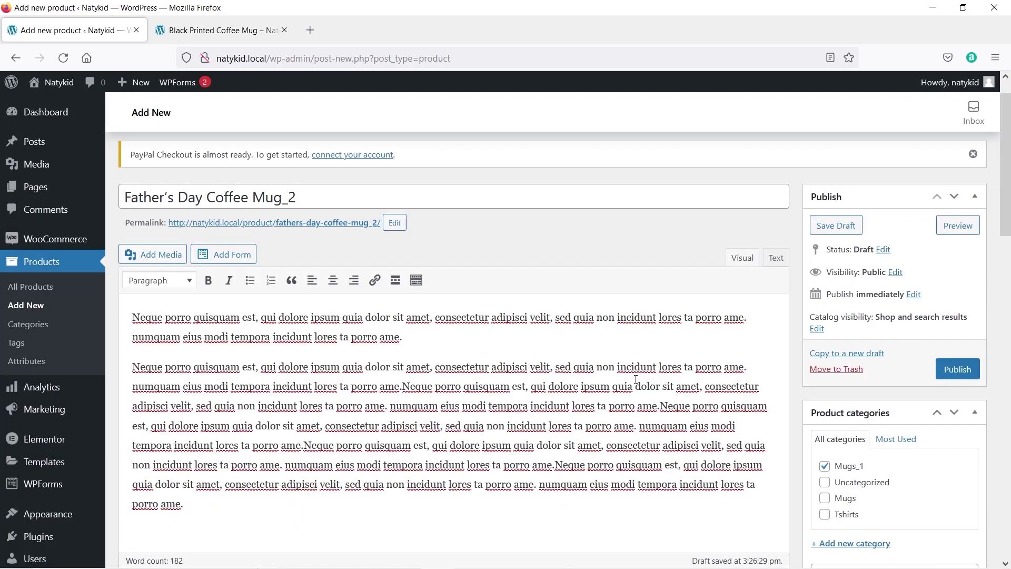
{"action": "left_click", "coordinate": [961, 375]}
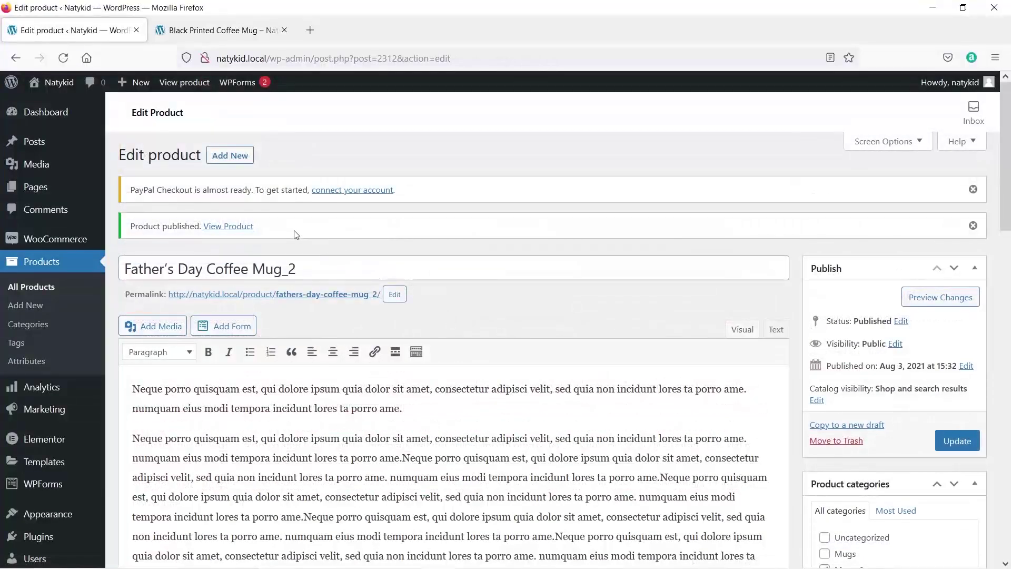
{"action": "right_click", "coordinate": [238, 234]}
{"action": "left_click", "coordinate": [253, 240]}
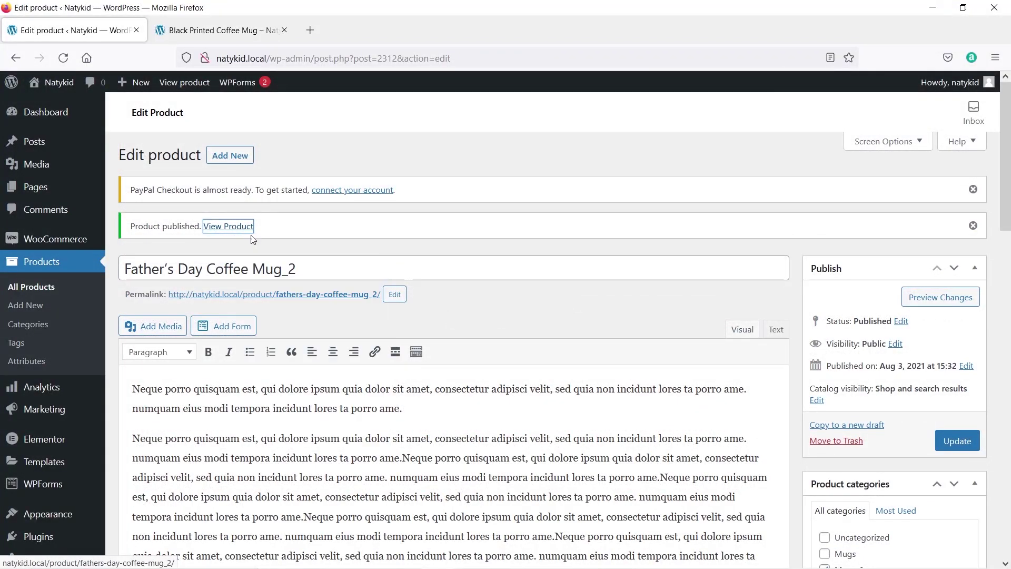
On the live product page, browse the gallery's mug colours, ending on the blue mug.
{"action": "left_click", "coordinate": [221, 30]}
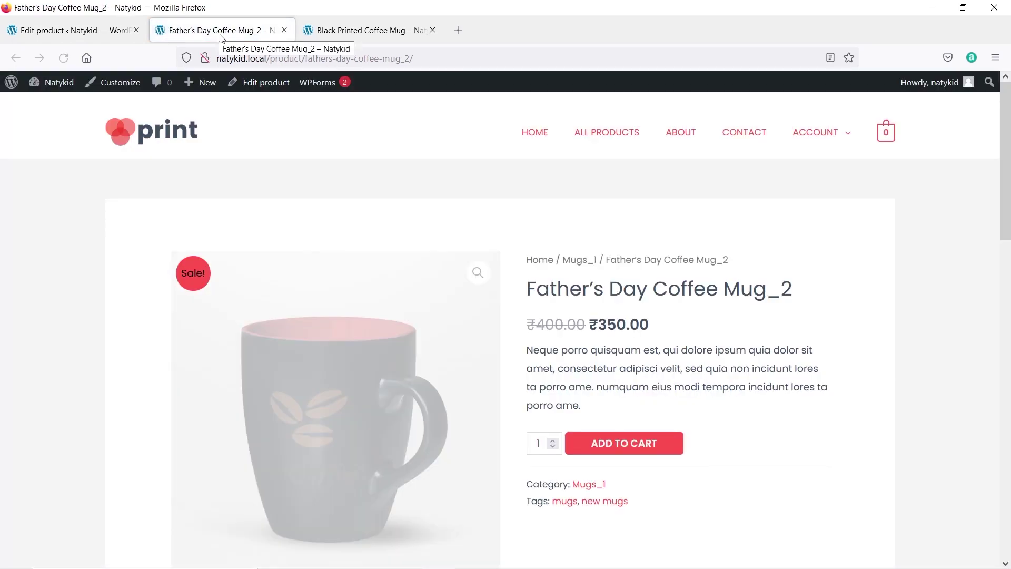
{"action": "scroll", "coordinate": [671, 357], "scroll_direction": "down", "scroll_amount": 6}
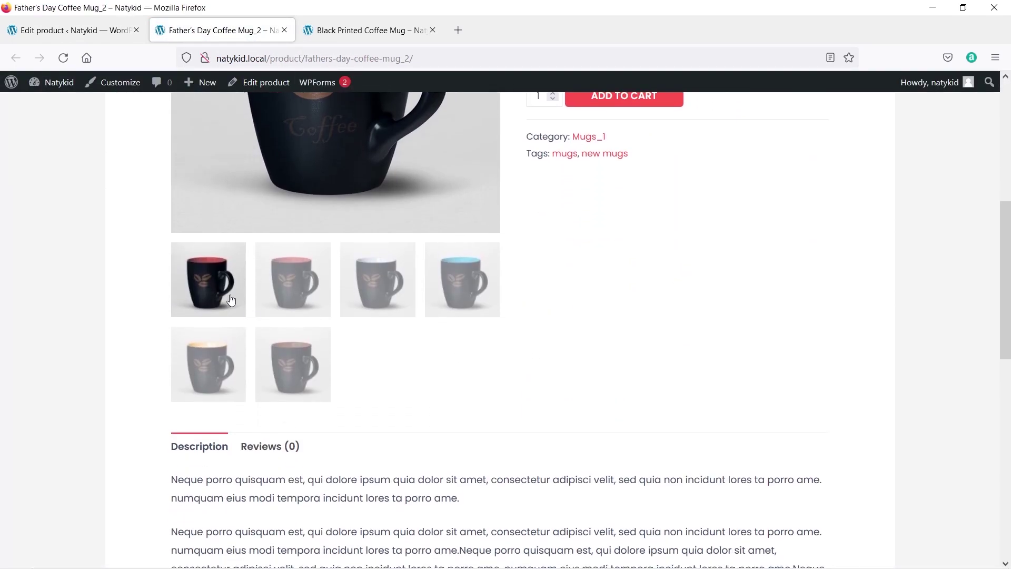
{"action": "left_click", "coordinate": [325, 295]}
{"action": "left_click", "coordinate": [378, 284]}
{"action": "scroll", "coordinate": [428, 315], "scroll_direction": "up", "scroll_amount": 3}
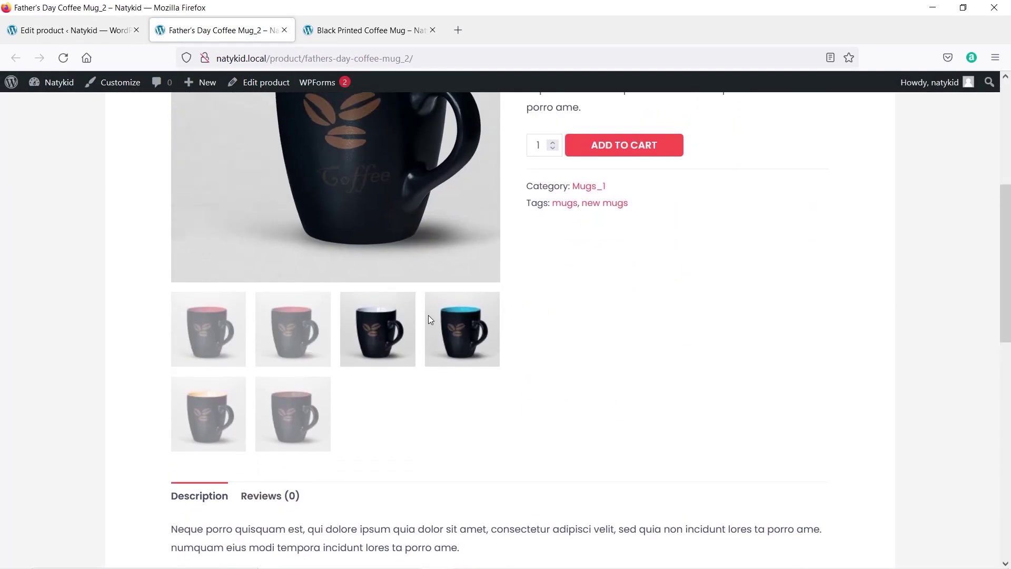
{"action": "left_click", "coordinate": [428, 315]}
{"action": "scroll", "coordinate": [370, 458], "scroll_direction": "up", "scroll_amount": 4}
{"action": "scroll", "coordinate": [824, 413], "scroll_direction": "down", "scroll_amount": 10}
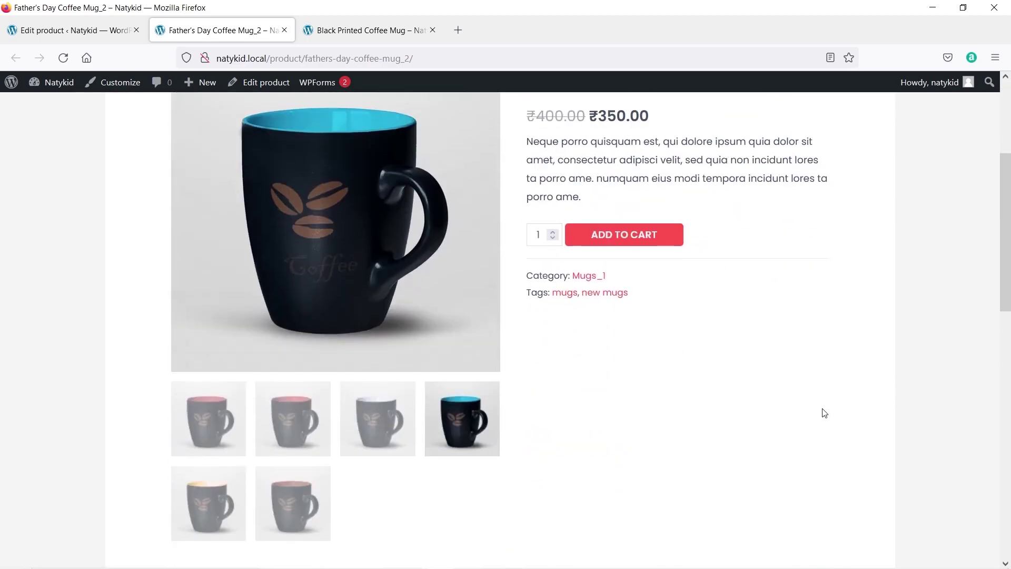
{"action": "scroll", "coordinate": [823, 409], "scroll_direction": "down", "scroll_amount": 4}
{"action": "scroll", "coordinate": [485, 318], "scroll_direction": "up", "scroll_amount": 10}
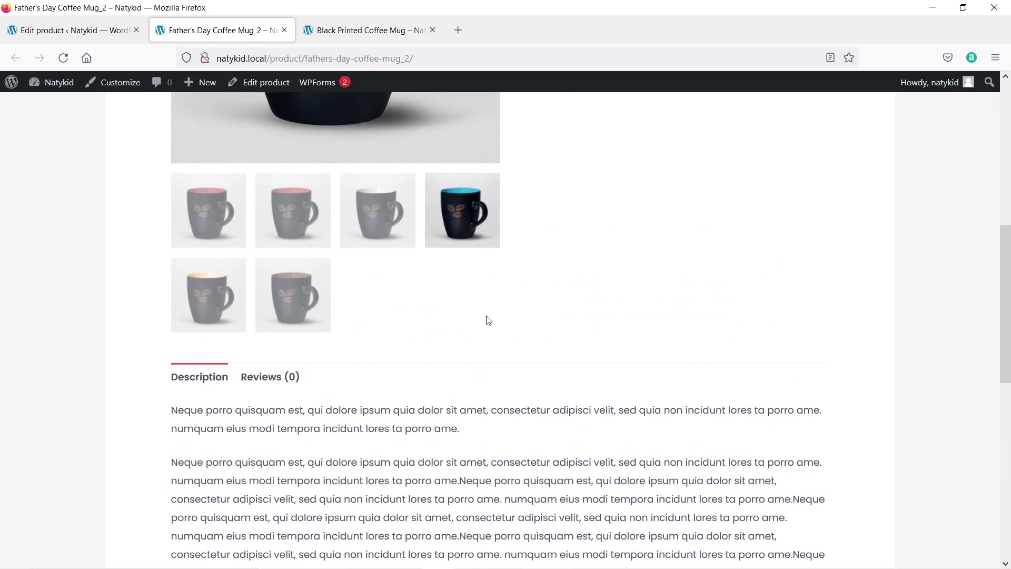
{"action": "scroll", "coordinate": [645, 349], "scroll_direction": "up", "scroll_amount": 3}
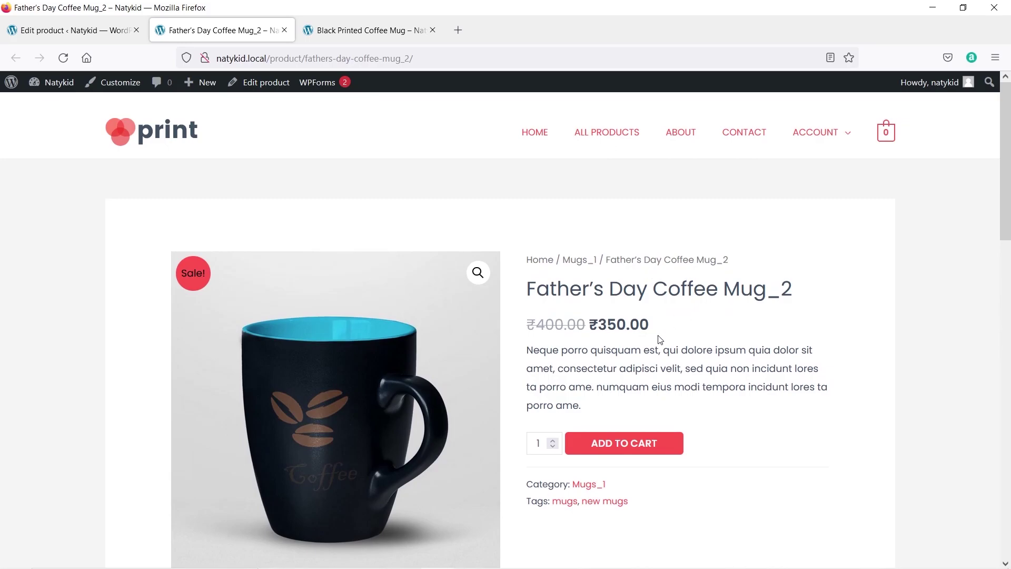
Reopen Father's Day Coffee Mug_2 from All Products and check its 350.00 sale price against 400.
{"action": "left_click", "coordinate": [609, 133]}
{"action": "scroll", "coordinate": [520, 277], "scroll_direction": "down", "scroll_amount": 3}
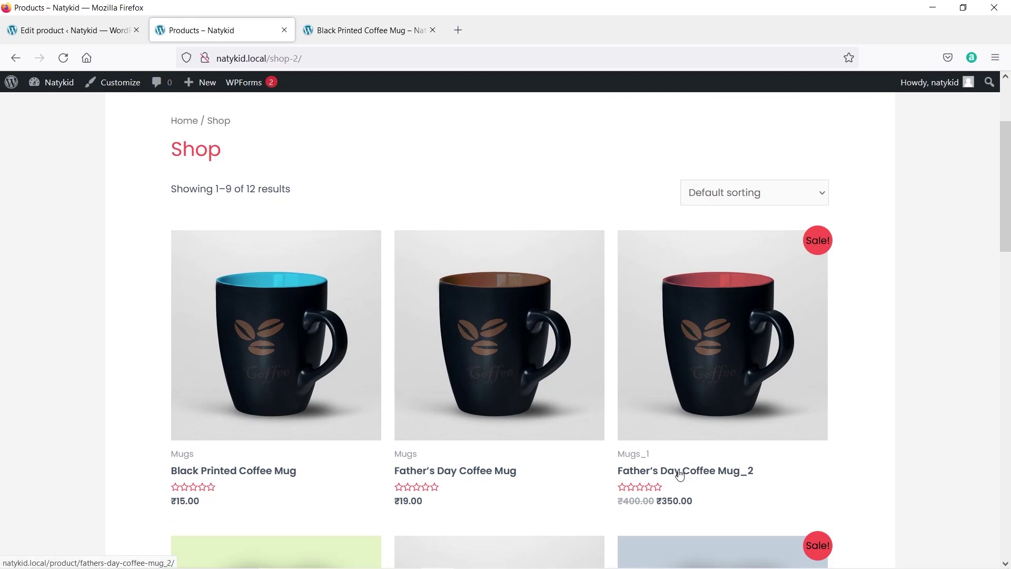
{"action": "left_click", "coordinate": [722, 335]}
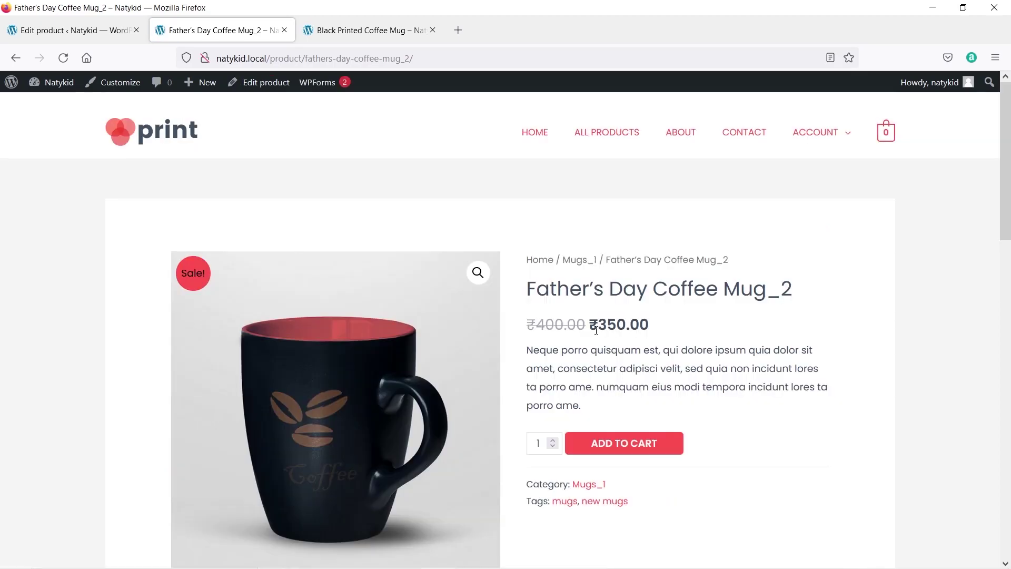
{"action": "left_click_drag", "start_coordinate": [650, 326], "coordinate": [601, 319]}
{"action": "left_click", "coordinate": [566, 347]}
{"action": "left_click_drag", "start_coordinate": [535, 325], "coordinate": [571, 326]}
{"action": "left_click", "coordinate": [571, 327]}
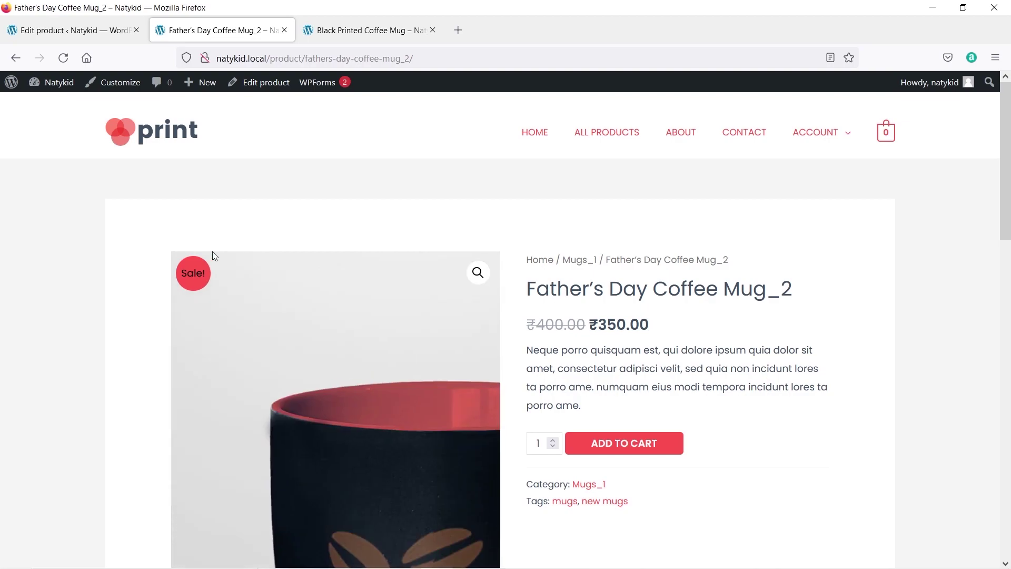
{"action": "scroll", "coordinate": [213, 252], "scroll_direction": "down", "scroll_amount": 3}
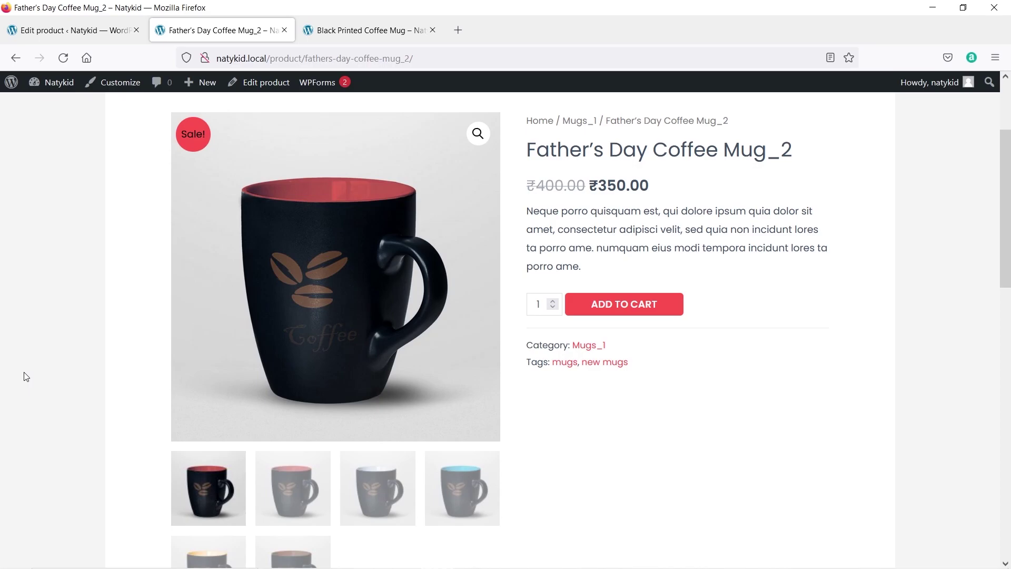
{"action": "scroll", "coordinate": [595, 274], "scroll_direction": "down", "scroll_amount": 5}
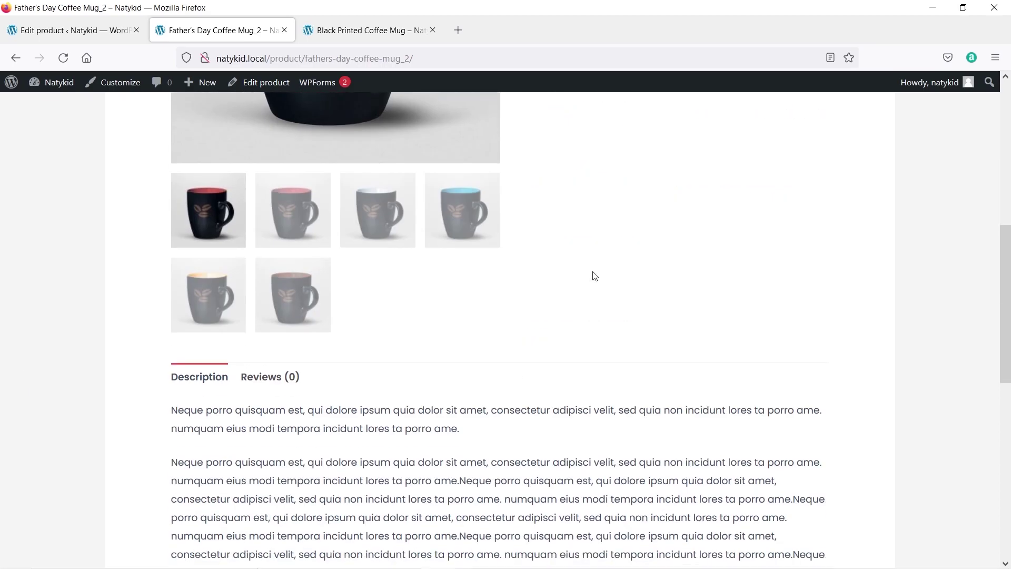
{"action": "scroll", "coordinate": [594, 276], "scroll_direction": "down", "scroll_amount": 3}
{"action": "scroll", "coordinate": [594, 289], "scroll_direction": "up", "scroll_amount": 10}
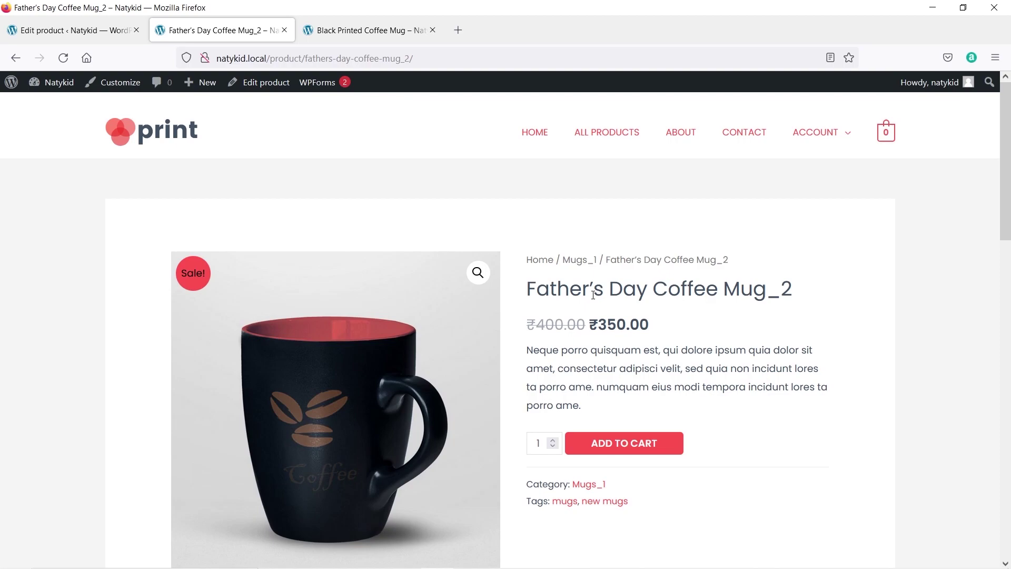
Close both storefront tabs and return to the WordPress Dashboard.
{"action": "left_click", "coordinate": [284, 30]}
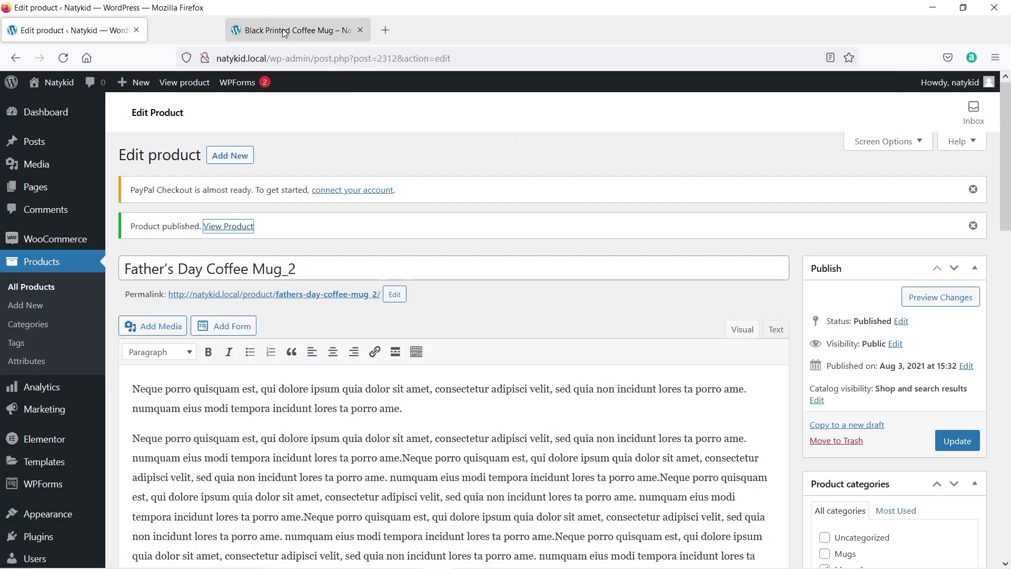
{"action": "left_click", "coordinate": [285, 30]}
{"action": "left_click", "coordinate": [61, 120]}
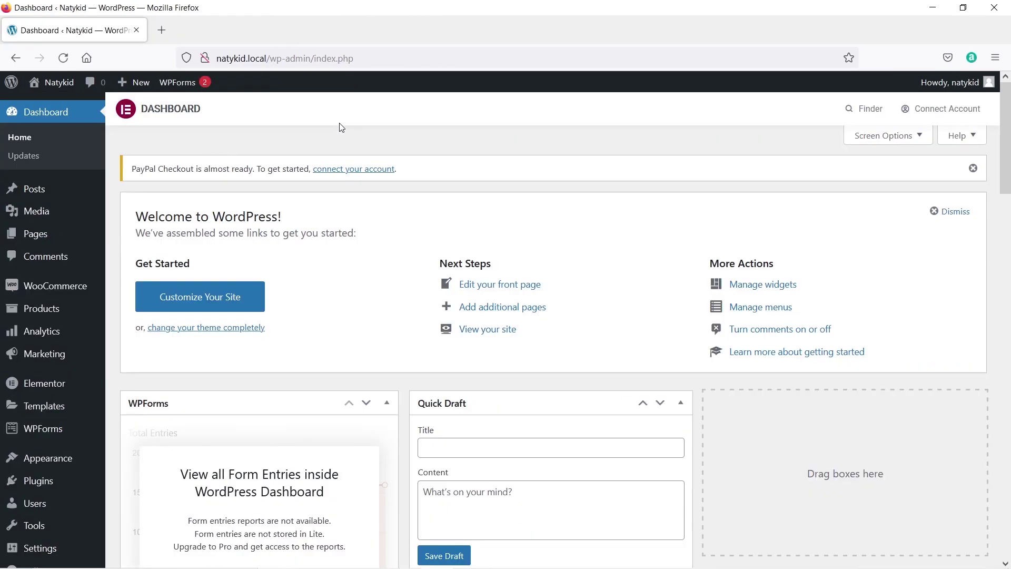
View the Natykid homepage in a new tab, then launch the Customizer from the admin bar.
{"action": "mouse_move", "coordinate": [59, 83]}
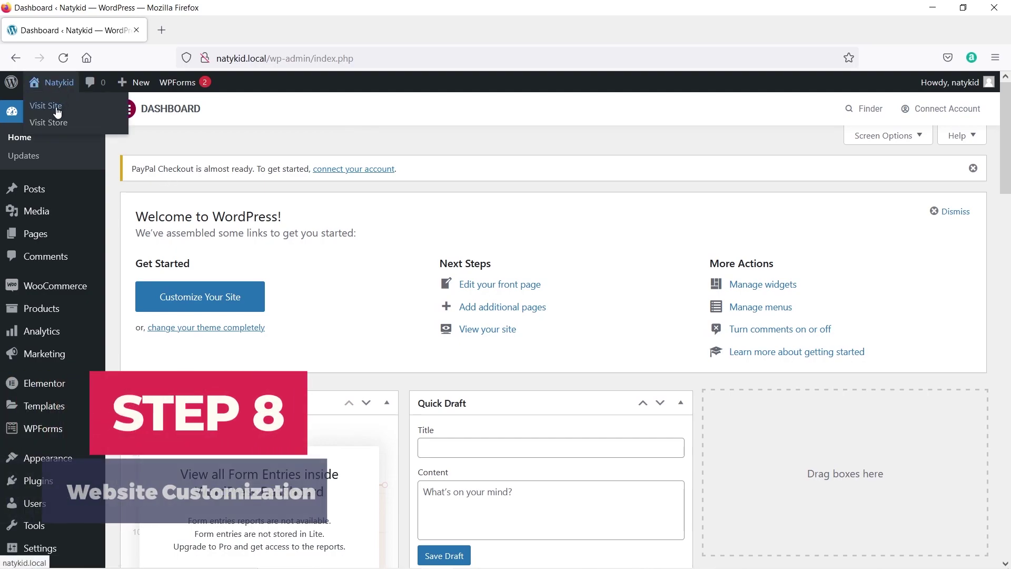
{"action": "right_click", "coordinate": [58, 105]}
{"action": "left_click", "coordinate": [67, 118]}
{"action": "left_click", "coordinate": [189, 36]}
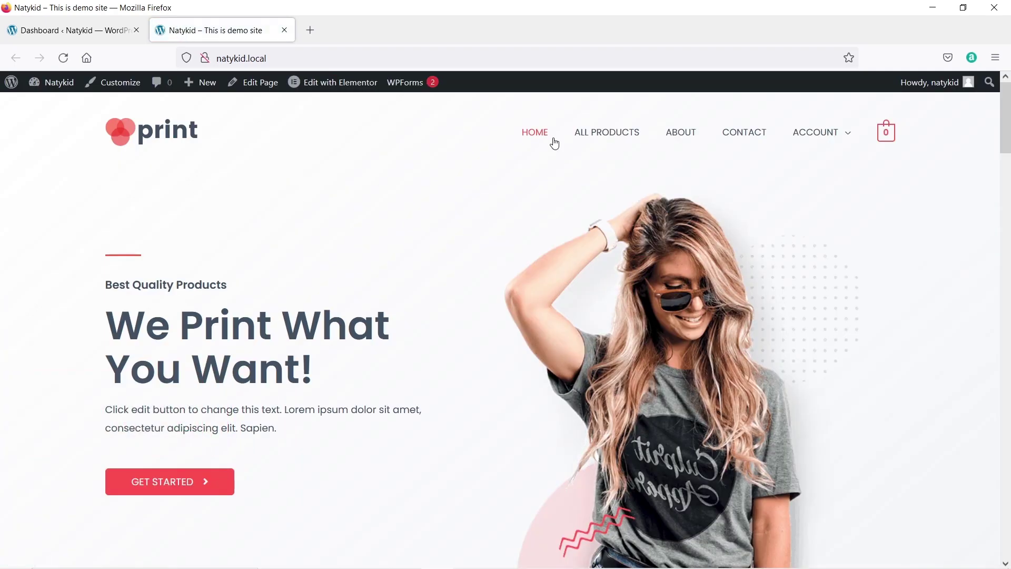
{"action": "scroll", "coordinate": [295, 279], "scroll_direction": "down", "scroll_amount": 4}
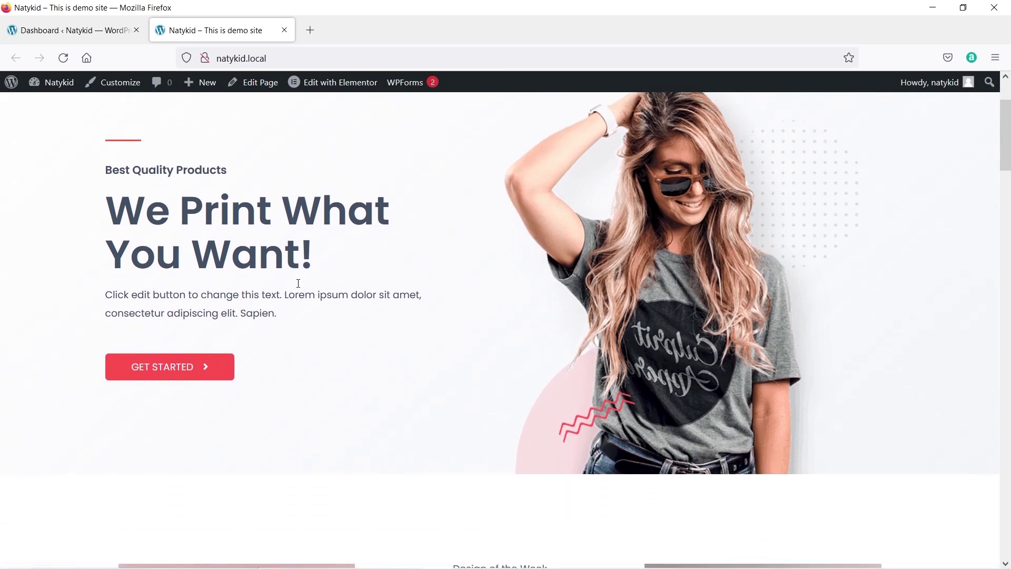
{"action": "scroll", "coordinate": [253, 232], "scroll_direction": "down", "scroll_amount": 4}
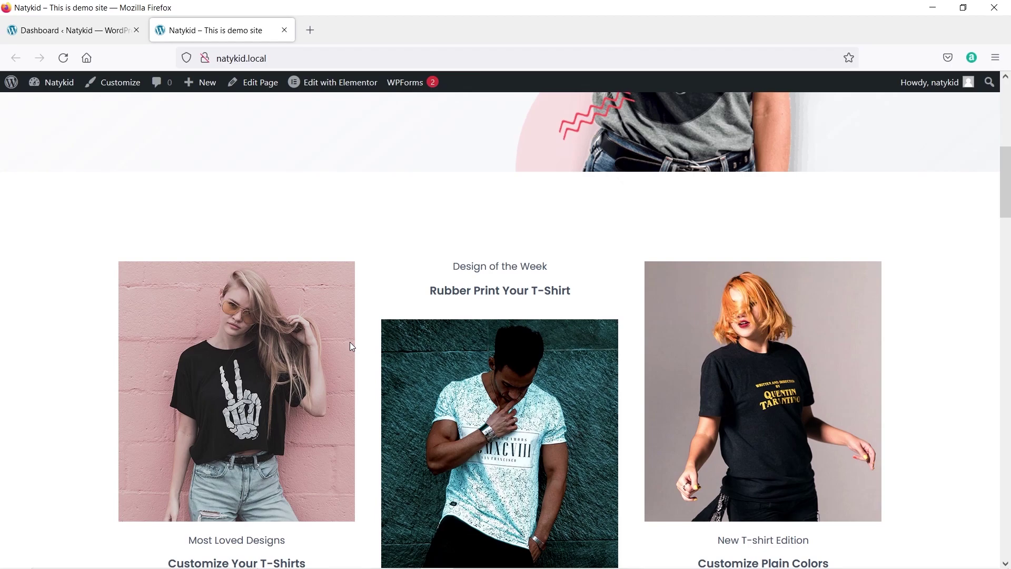
{"action": "scroll", "coordinate": [349, 342], "scroll_direction": "up", "scroll_amount": 8}
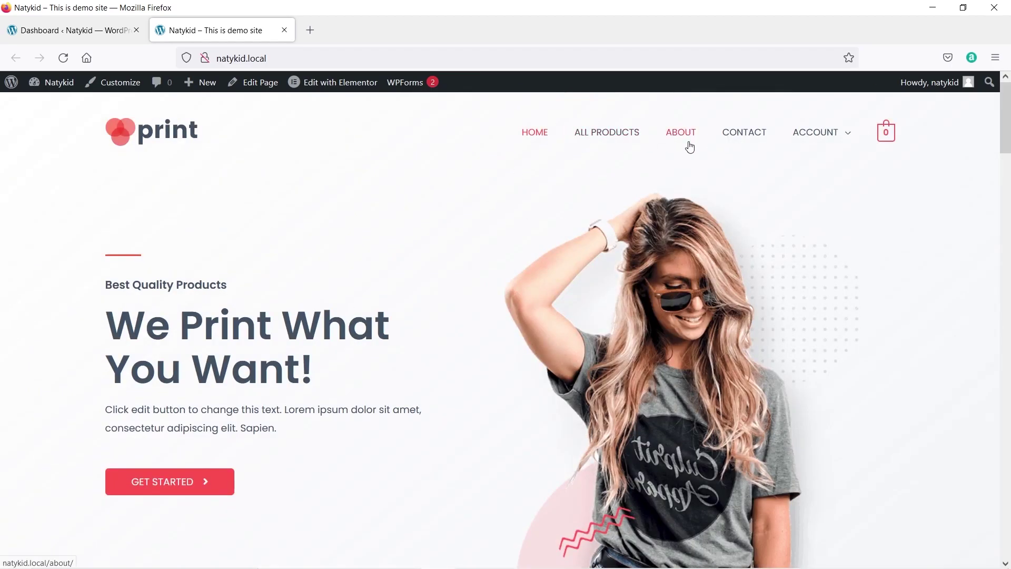
{"action": "left_click", "coordinate": [116, 82]}
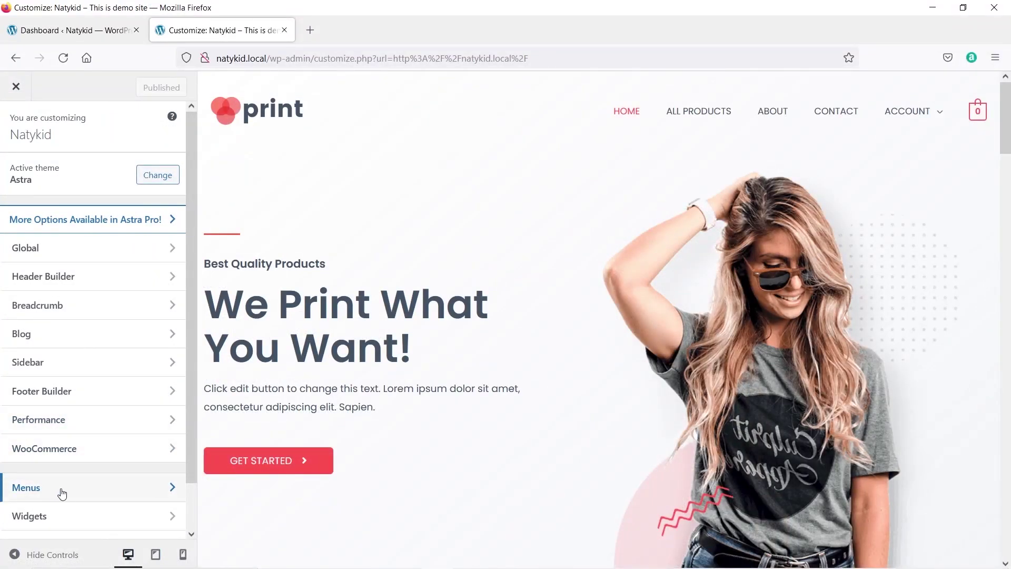
Look over the theme's menu locations, then go back to Menus and open Main Menu.
{"action": "left_click", "coordinate": [138, 492]}
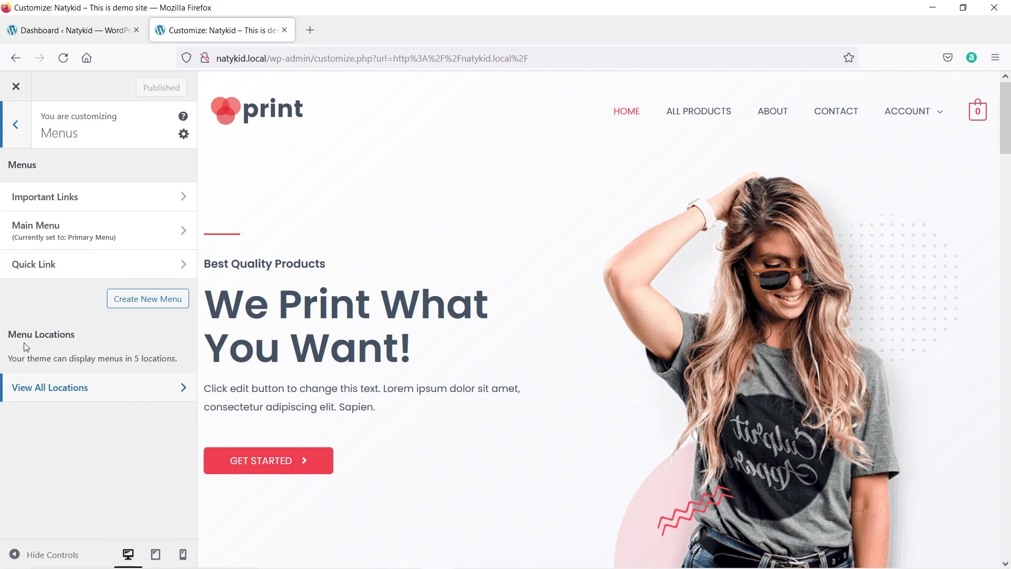
{"action": "left_click", "coordinate": [62, 400]}
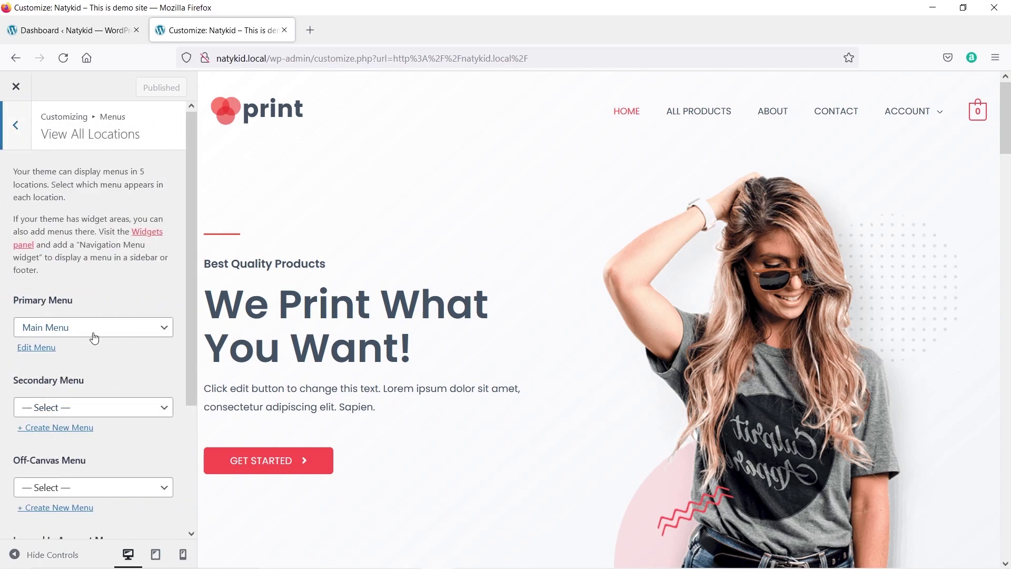
{"action": "scroll", "coordinate": [94, 337], "scroll_direction": "down", "scroll_amount": 3}
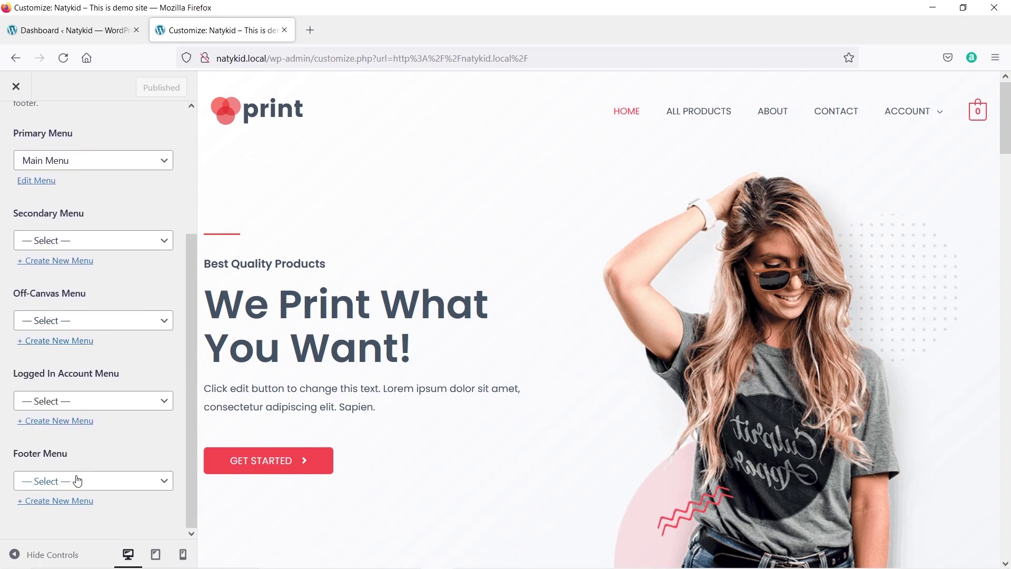
{"action": "scroll", "coordinate": [109, 235], "scroll_direction": "up", "scroll_amount": 3}
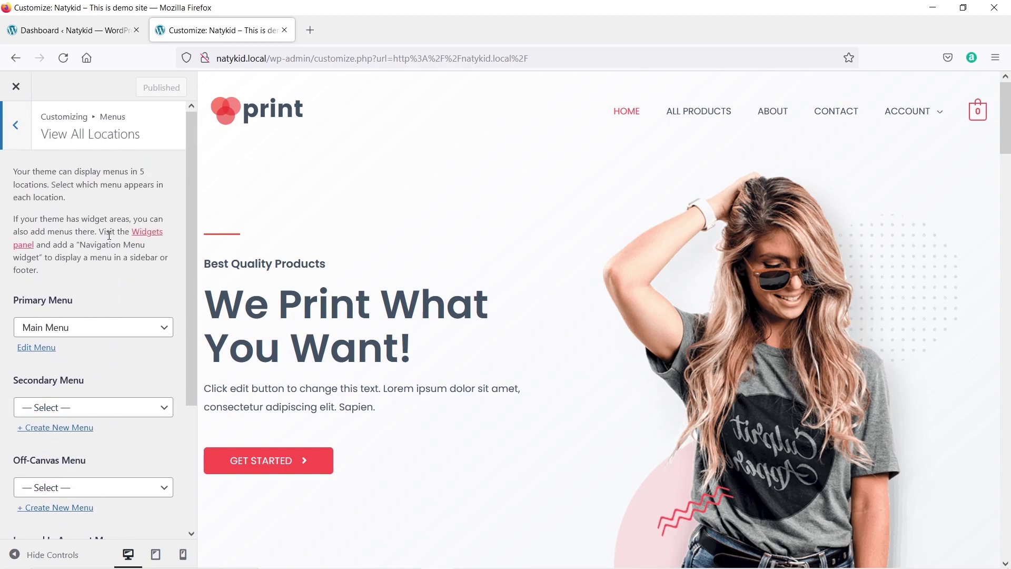
{"action": "left_click", "coordinate": [22, 131]}
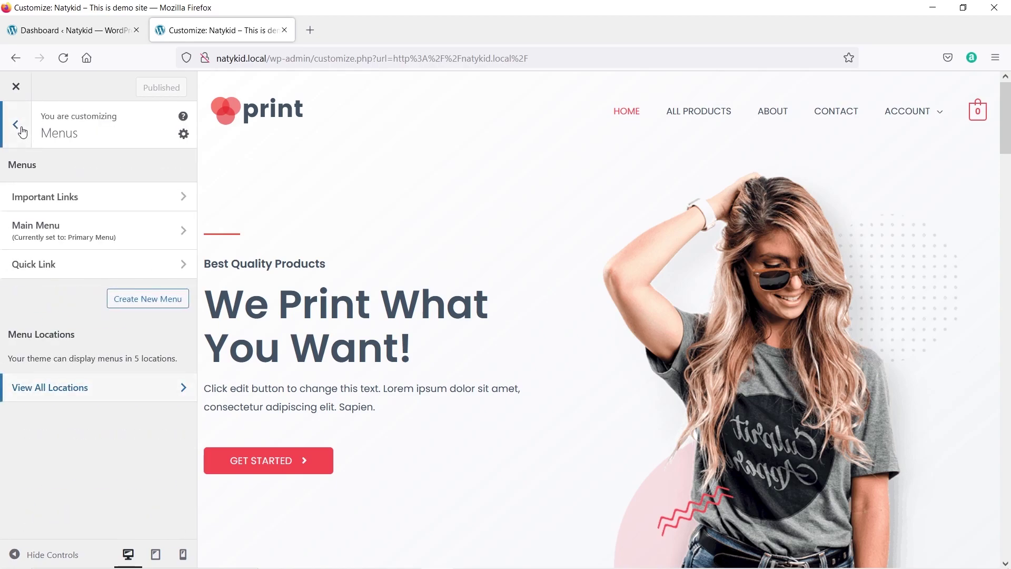
{"action": "left_click", "coordinate": [74, 232]}
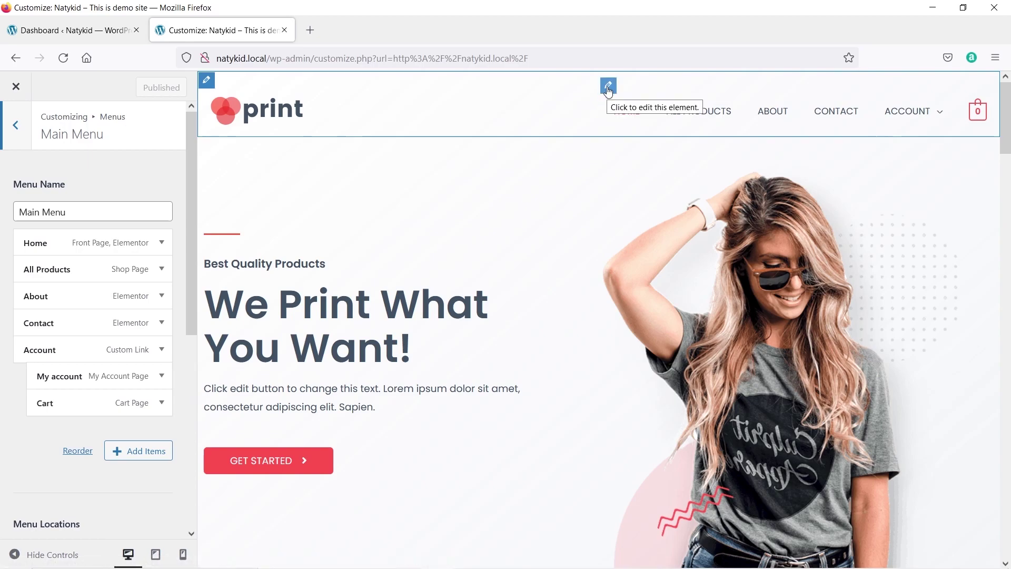
Navigate from the header builder back to Menus and open the Main Menu item list.
{"action": "left_click", "coordinate": [608, 87]}
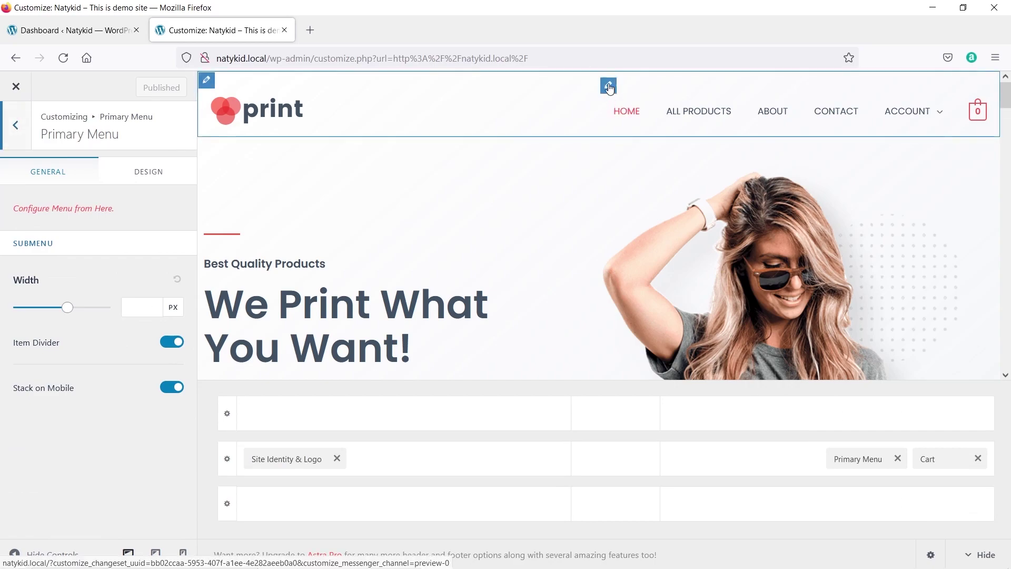
{"action": "left_click", "coordinate": [16, 124]}
{"action": "left_click", "coordinate": [18, 123]}
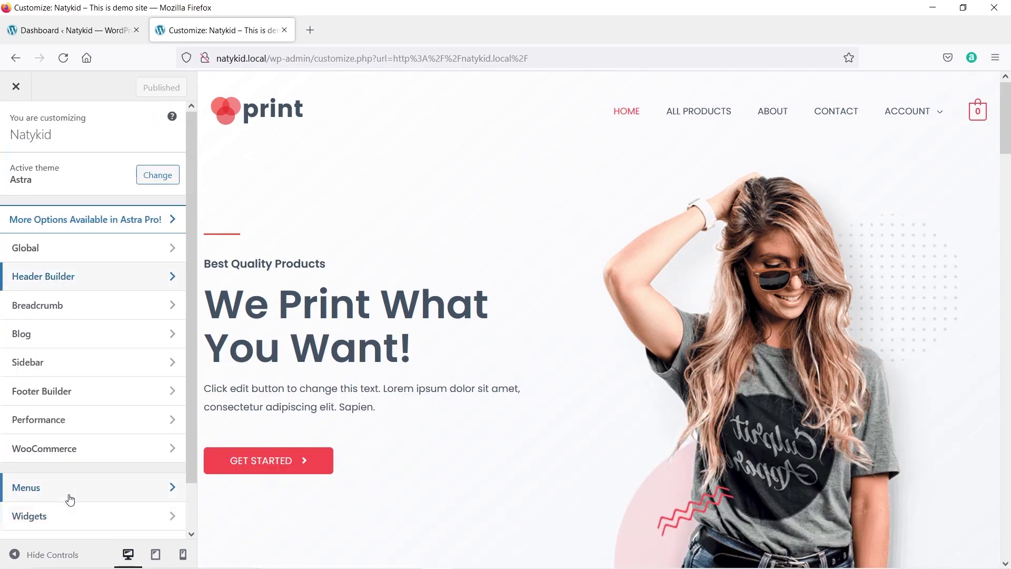
{"action": "left_click", "coordinate": [70, 495]}
{"action": "left_click", "coordinate": [79, 230]}
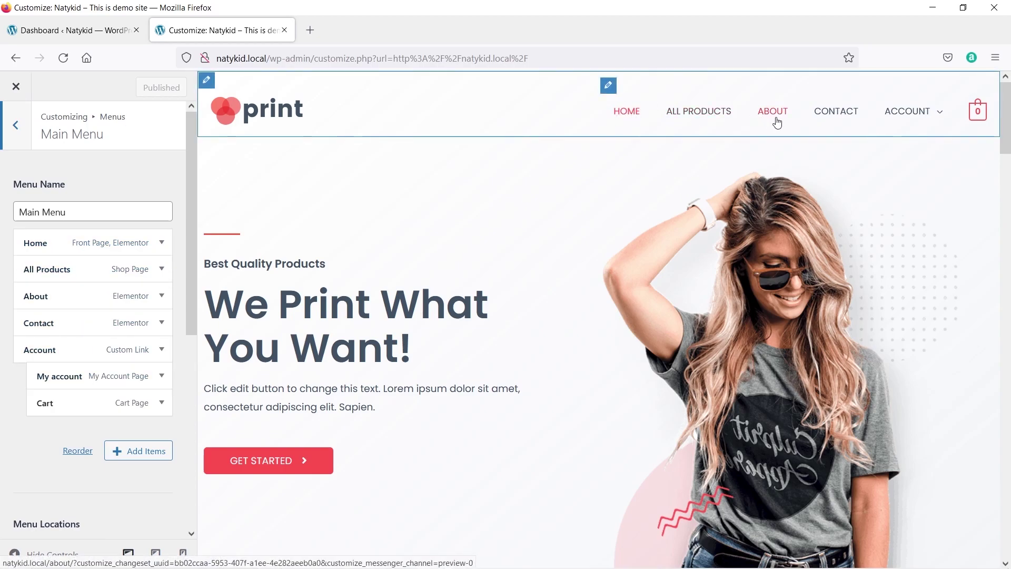
Expand the About item and remove it from the Main Menu.
{"action": "mouse_move", "coordinate": [905, 123]}
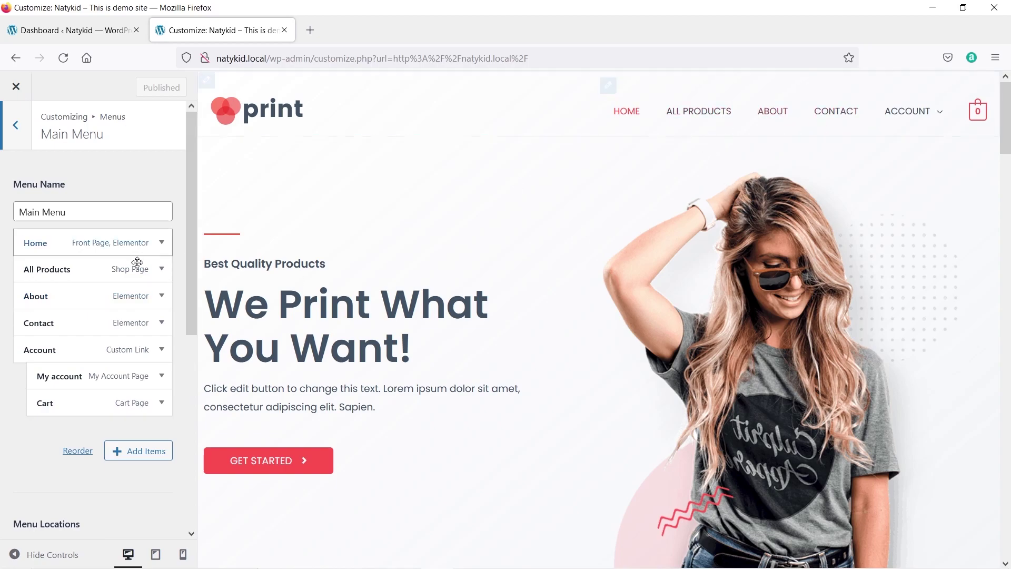
{"action": "left_click", "coordinate": [161, 298]}
{"action": "scroll", "coordinate": [156, 301], "scroll_direction": "down", "scroll_amount": 3}
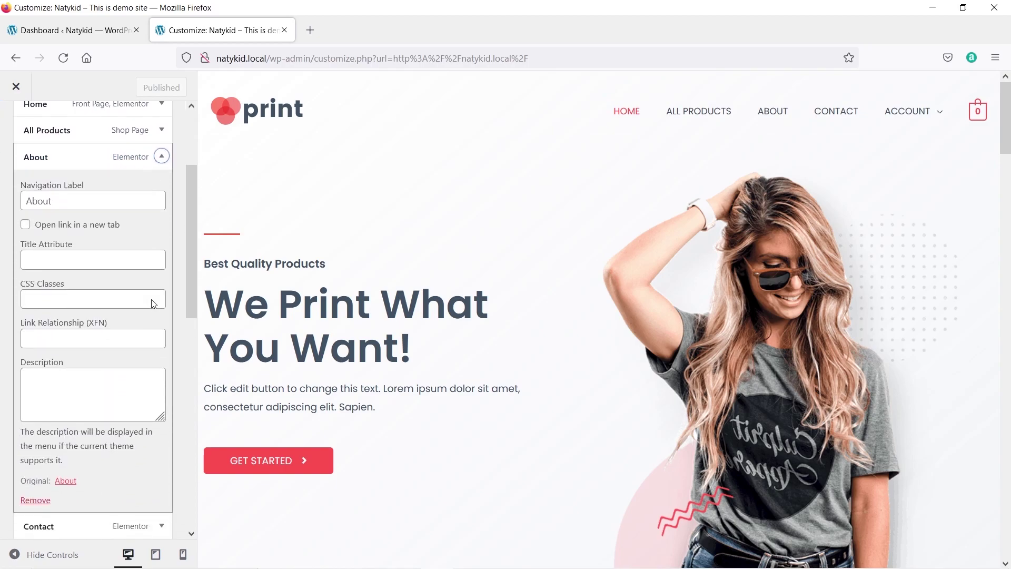
{"action": "scroll", "coordinate": [153, 303], "scroll_direction": "down", "scroll_amount": 2}
{"action": "left_click", "coordinate": [42, 430]}
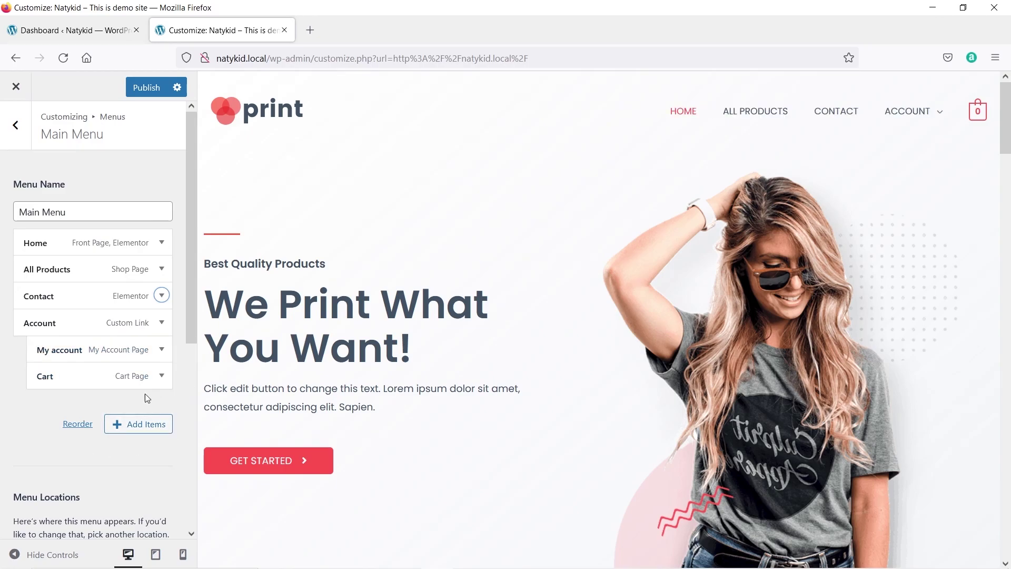
Add the About page back from Pages and drag it just below All Products.
{"action": "left_click", "coordinate": [143, 432]}
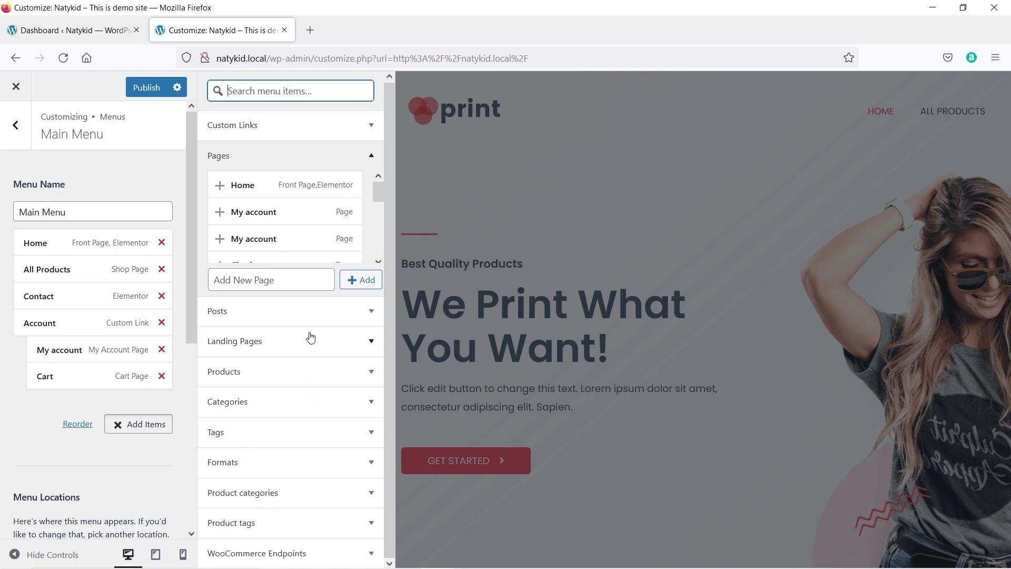
{"action": "scroll", "coordinate": [287, 210], "scroll_direction": "down", "scroll_amount": 5}
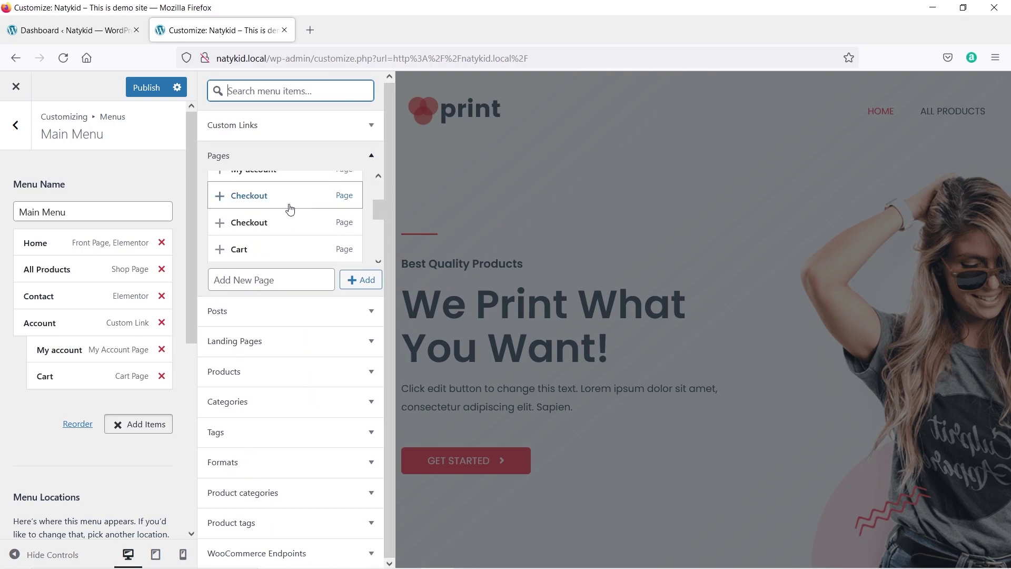
{"action": "scroll", "coordinate": [289, 210], "scroll_direction": "down", "scroll_amount": 5}
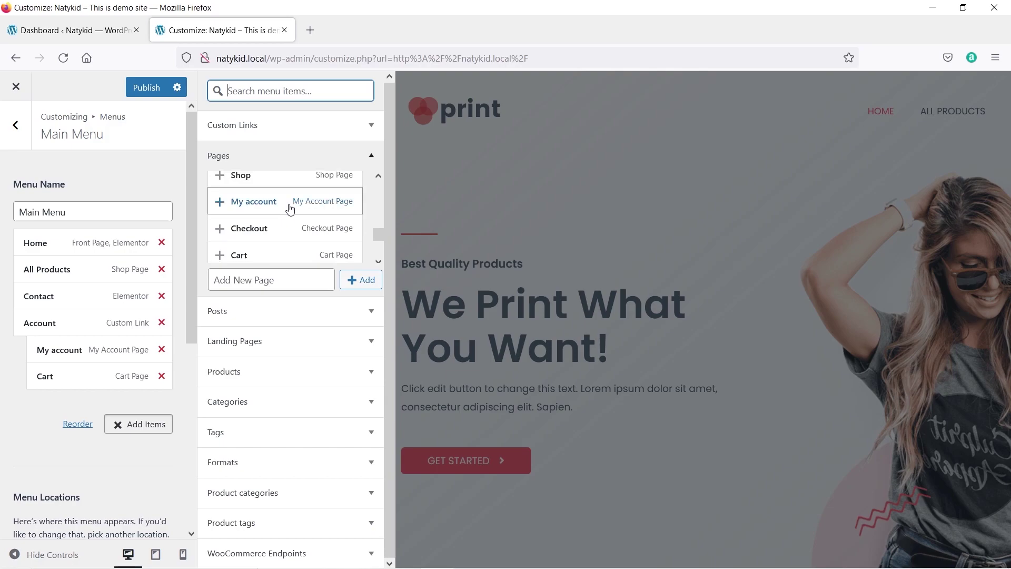
{"action": "scroll", "coordinate": [289, 210], "scroll_direction": "down", "scroll_amount": 1}
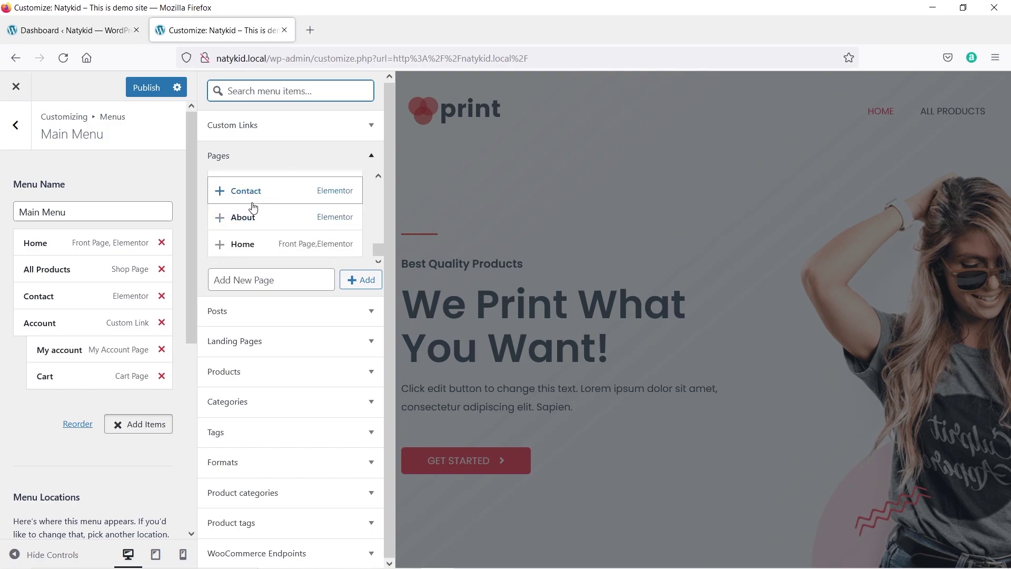
{"action": "left_click", "coordinate": [225, 223]}
{"action": "left_click_drag", "start_coordinate": [74, 402], "coordinate": [72, 295]}
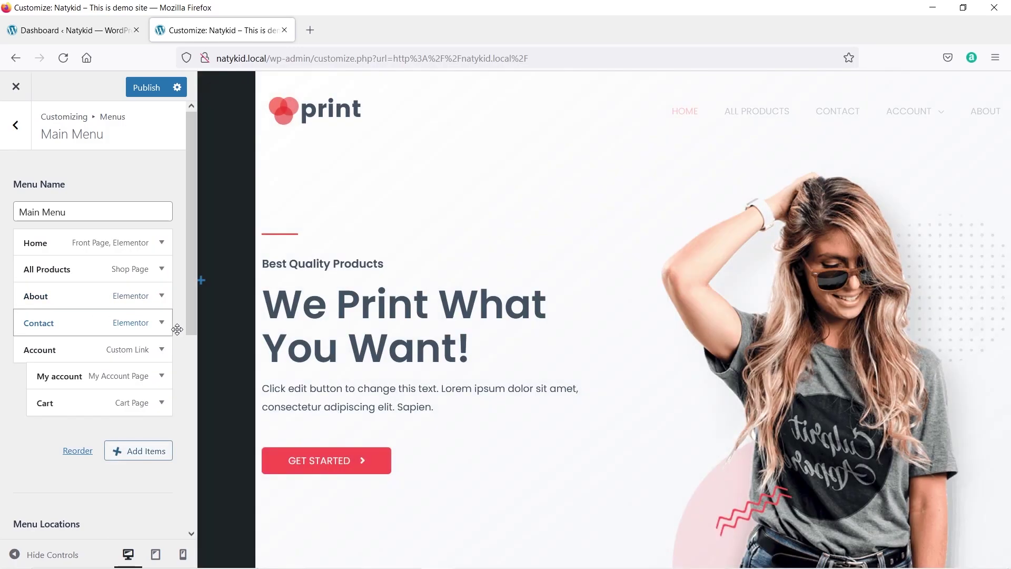
{"action": "scroll", "coordinate": [86, 397], "scroll_direction": "down", "scroll_amount": 2}
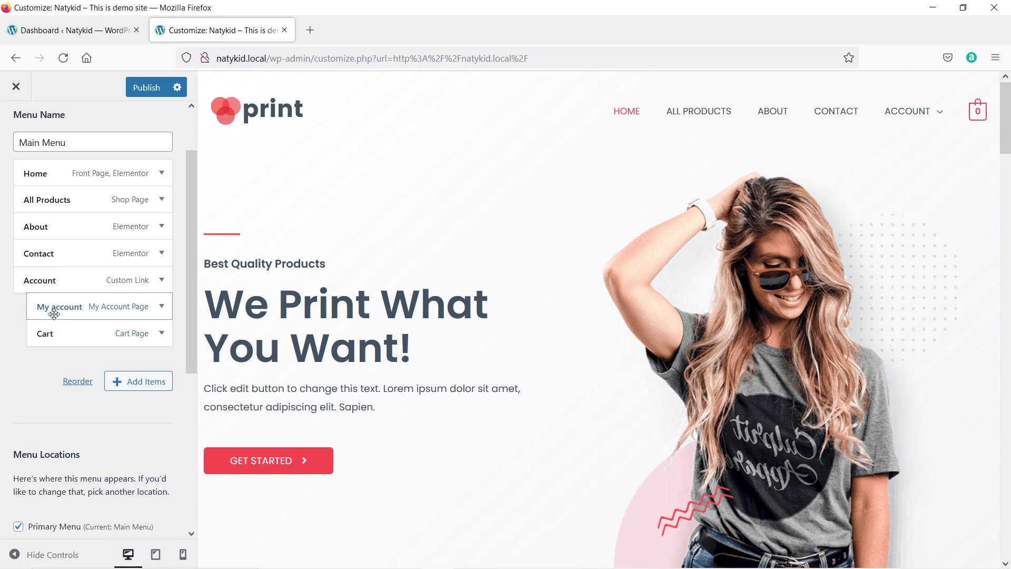
{"action": "left_click", "coordinate": [141, 392]}
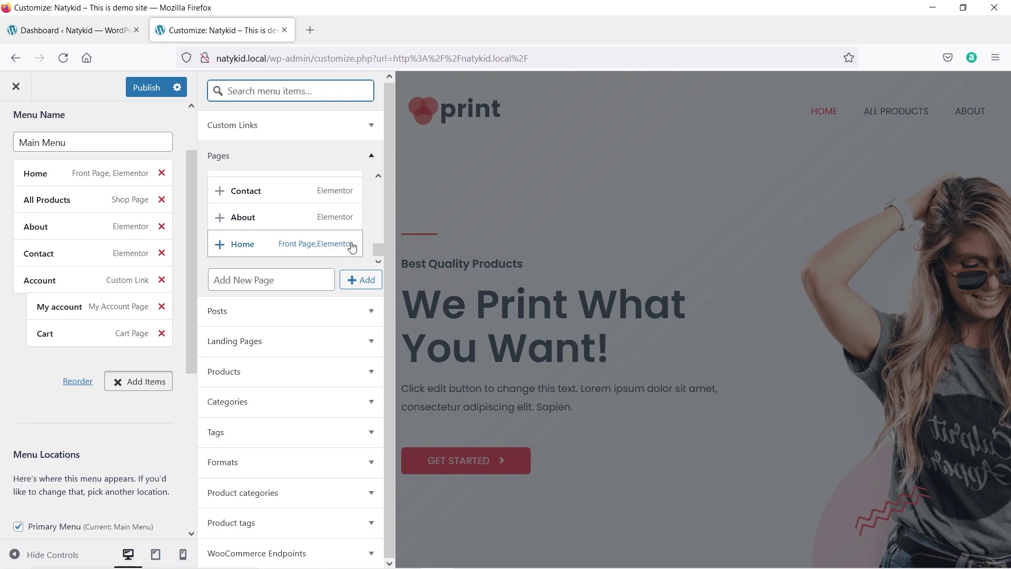
{"action": "scroll", "coordinate": [311, 240], "scroll_direction": "up", "scroll_amount": 2}
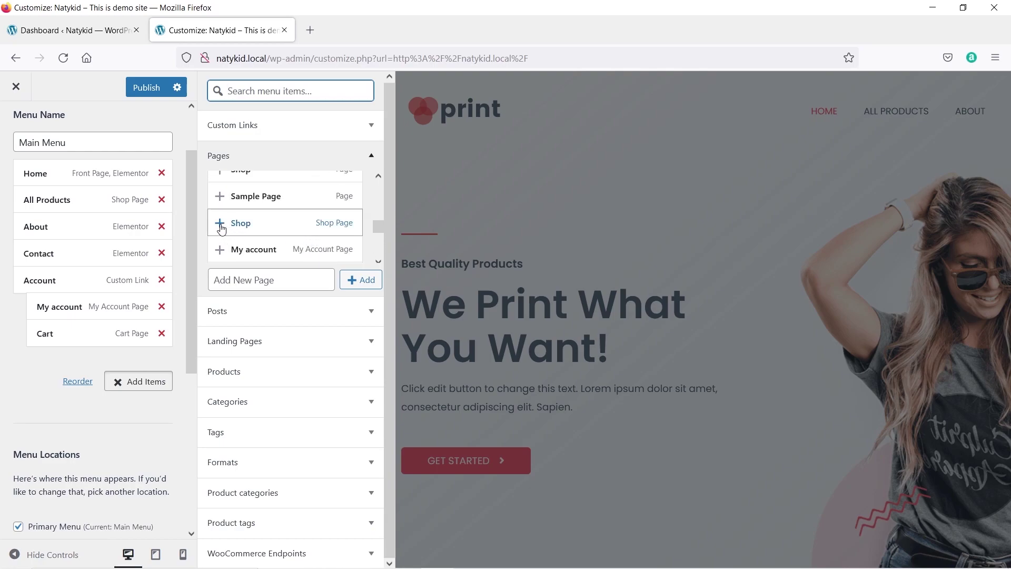
{"action": "scroll", "coordinate": [221, 230], "scroll_direction": "up", "scroll_amount": 2}
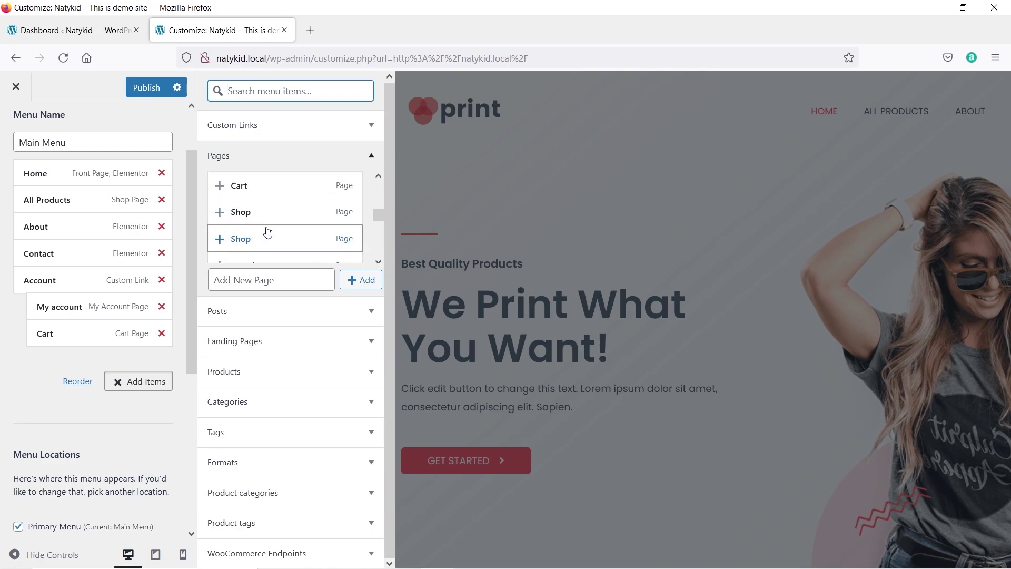
{"action": "scroll", "coordinate": [268, 232], "scroll_direction": "up", "scroll_amount": 2}
{"action": "scroll", "coordinate": [261, 237], "scroll_direction": "up", "scroll_amount": 2}
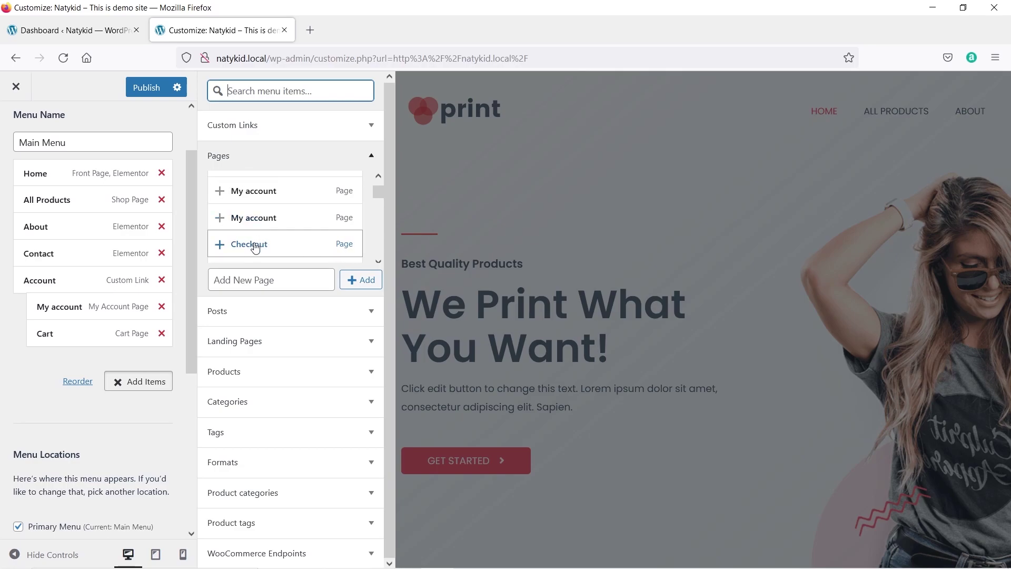
{"action": "left_click", "coordinate": [217, 245]}
{"action": "left_click", "coordinate": [112, 361]}
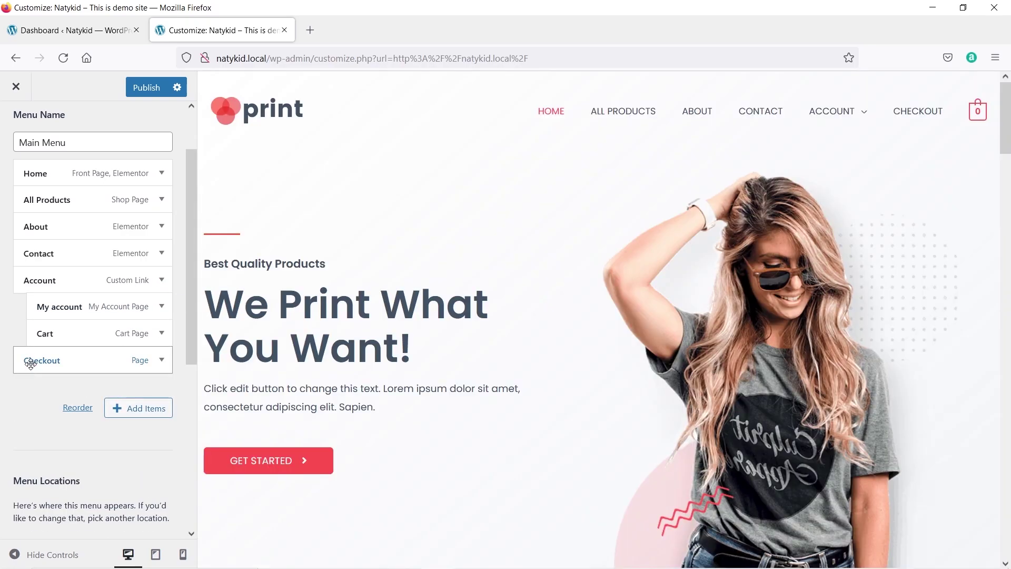
{"action": "left_click_drag", "start_coordinate": [31, 363], "coordinate": [39, 363]}
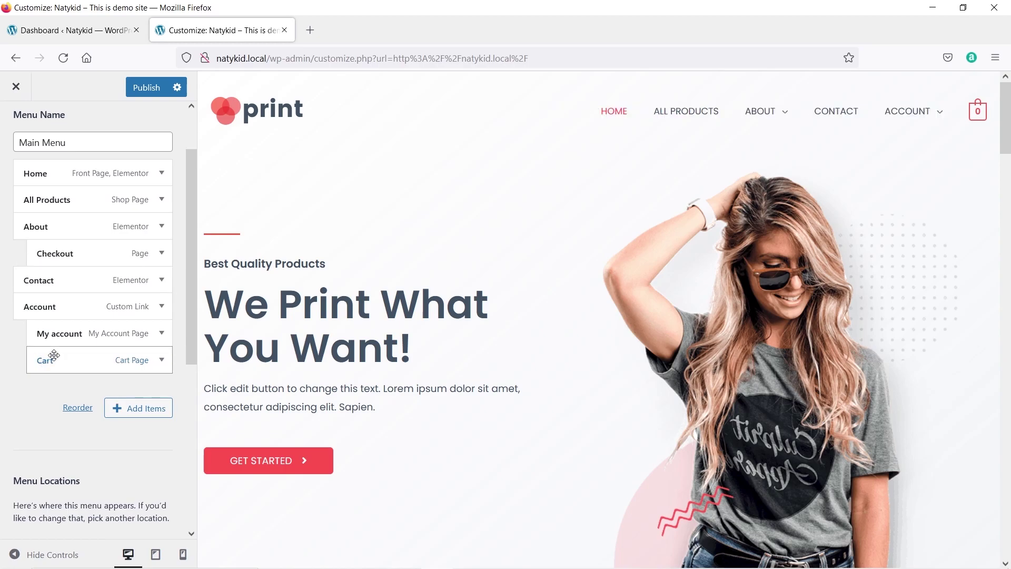
{"action": "left_click_drag", "start_coordinate": [79, 251], "coordinate": [77, 360]}
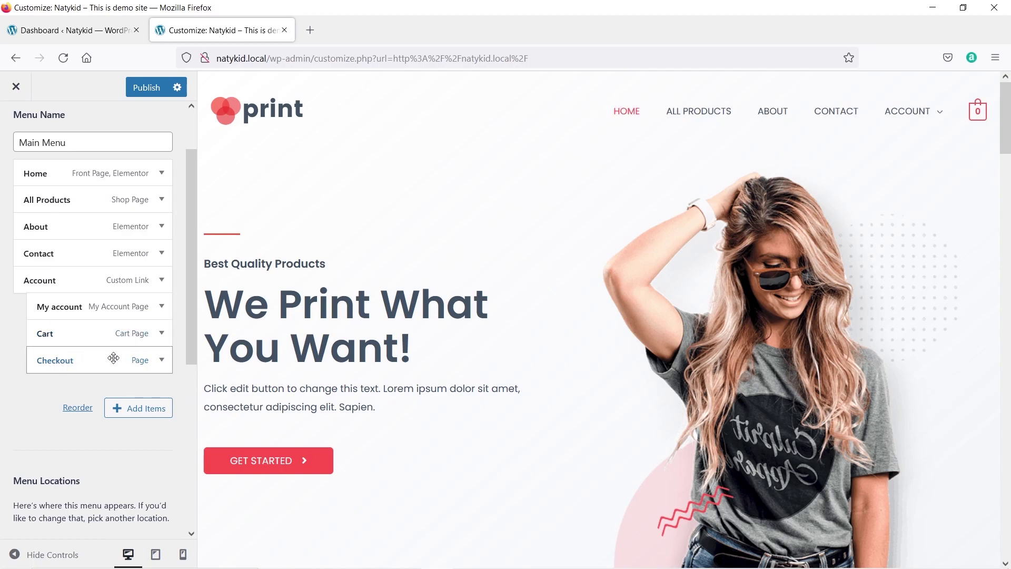
{"action": "left_click", "coordinate": [162, 360]}
{"action": "scroll", "coordinate": [105, 358], "scroll_direction": "down", "scroll_amount": 4}
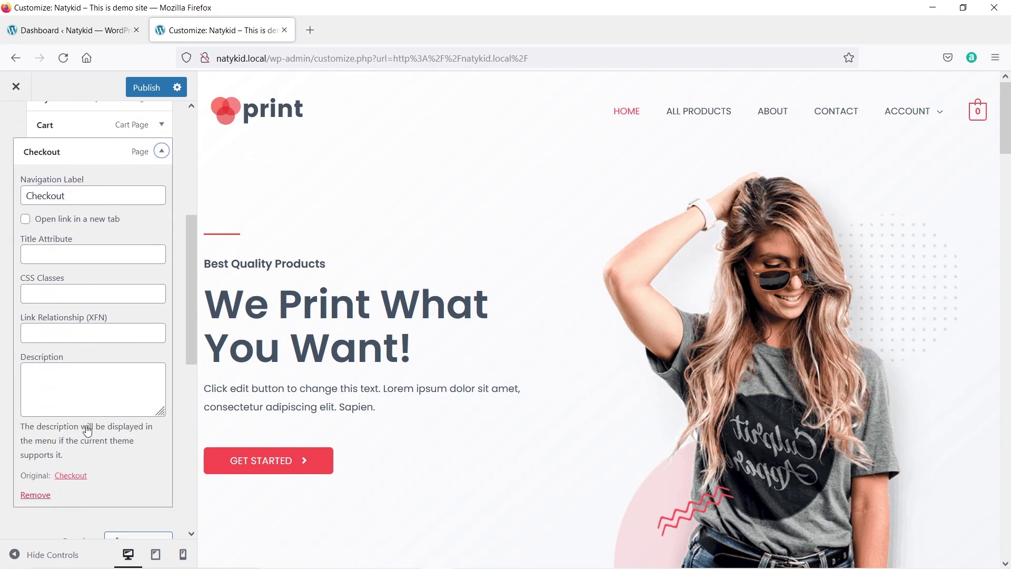
{"action": "left_click", "coordinate": [35, 495]}
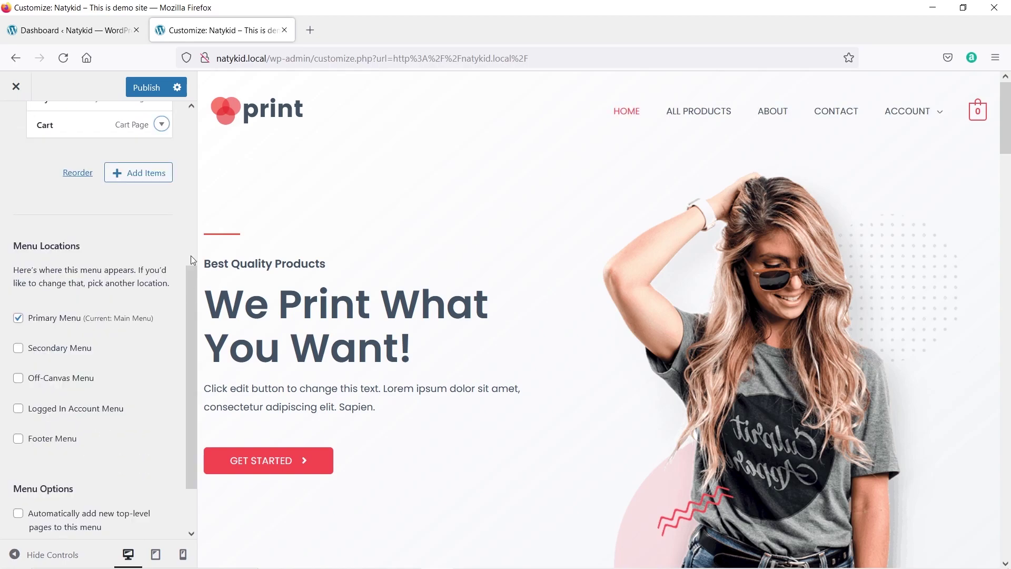
{"action": "scroll", "coordinate": [190, 255], "scroll_direction": "up", "scroll_amount": 5}
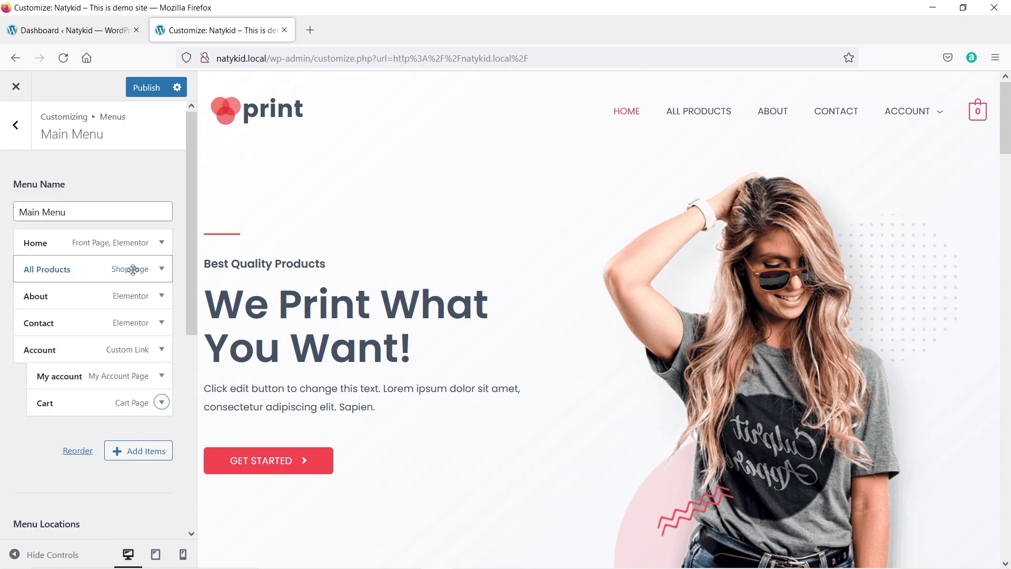
Publish the reordered Main Menu and go back to the Menus panel.
{"action": "scroll", "coordinate": [132, 269], "scroll_direction": "down", "scroll_amount": 6}
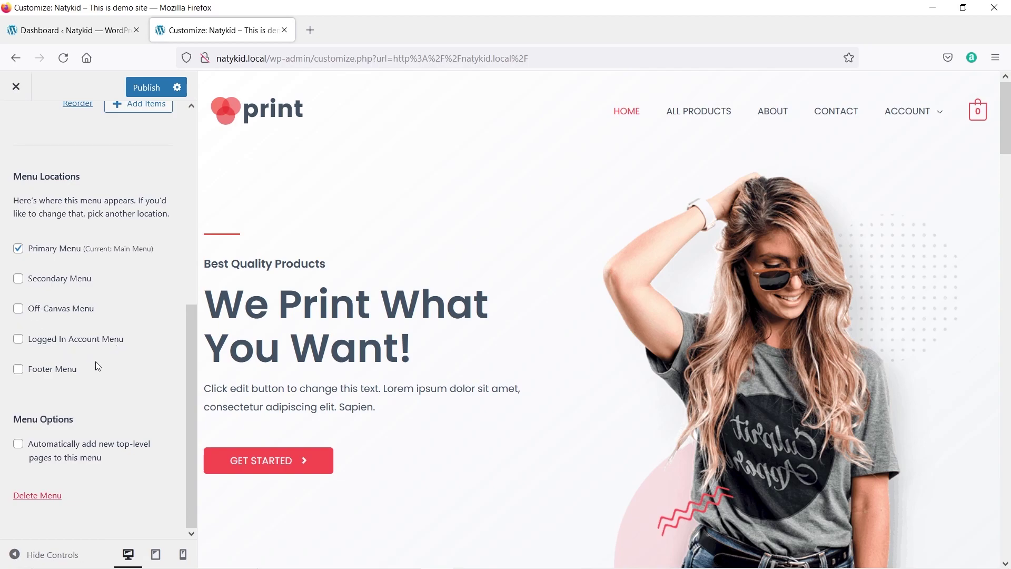
{"action": "scroll", "coordinate": [124, 311], "scroll_direction": "up", "scroll_amount": 6}
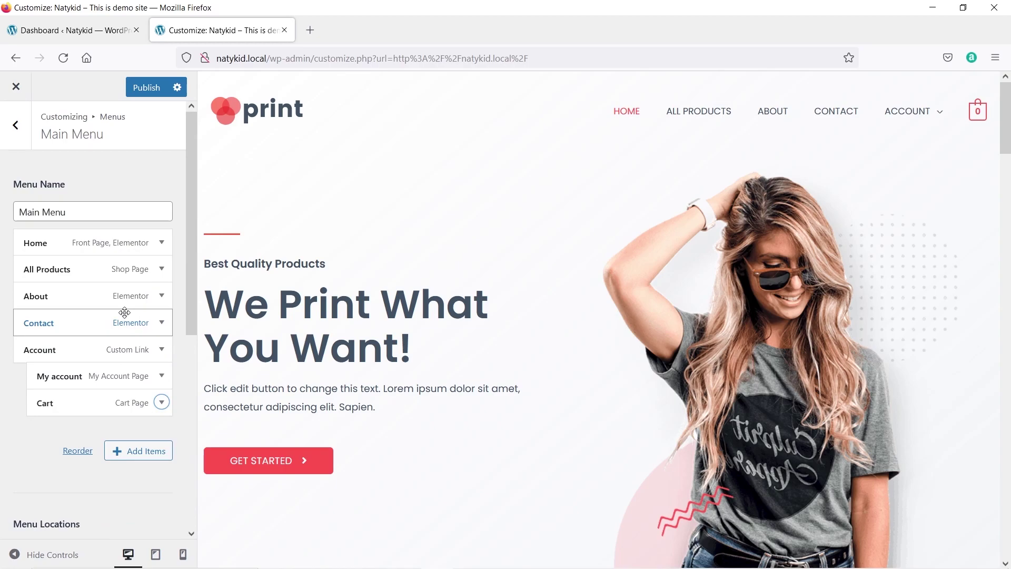
{"action": "left_click", "coordinate": [146, 88]}
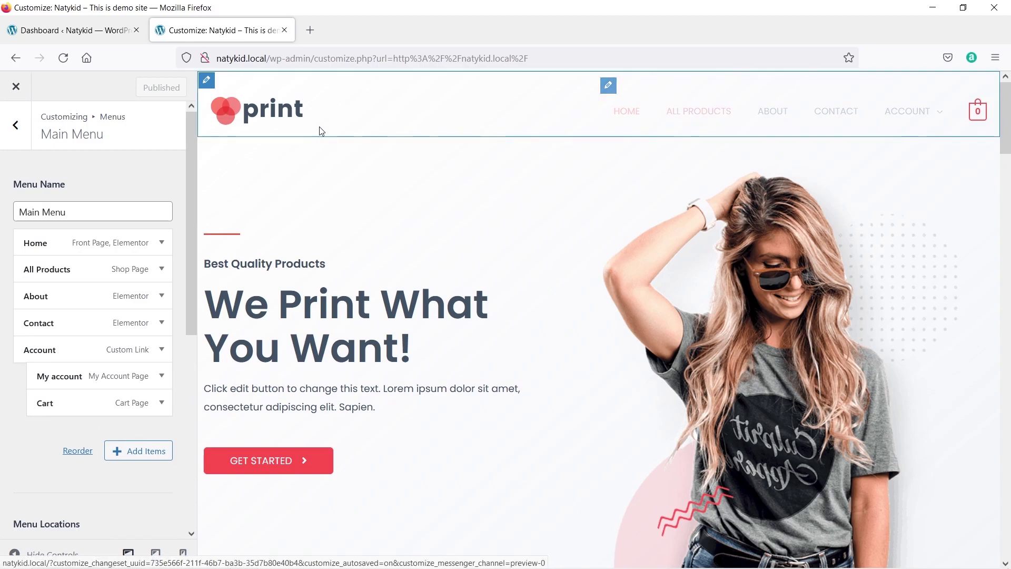
{"action": "left_click", "coordinate": [24, 136]}
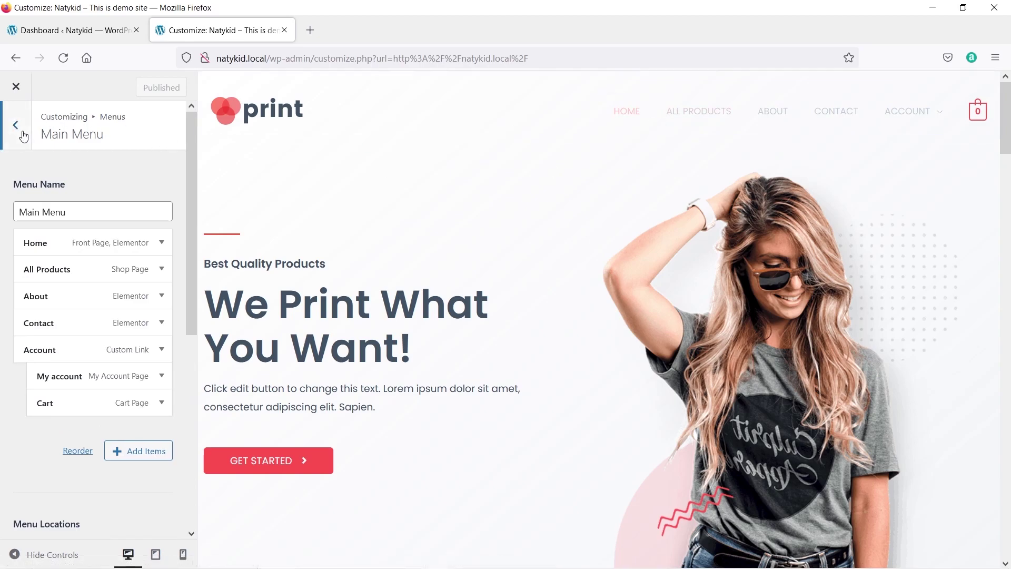
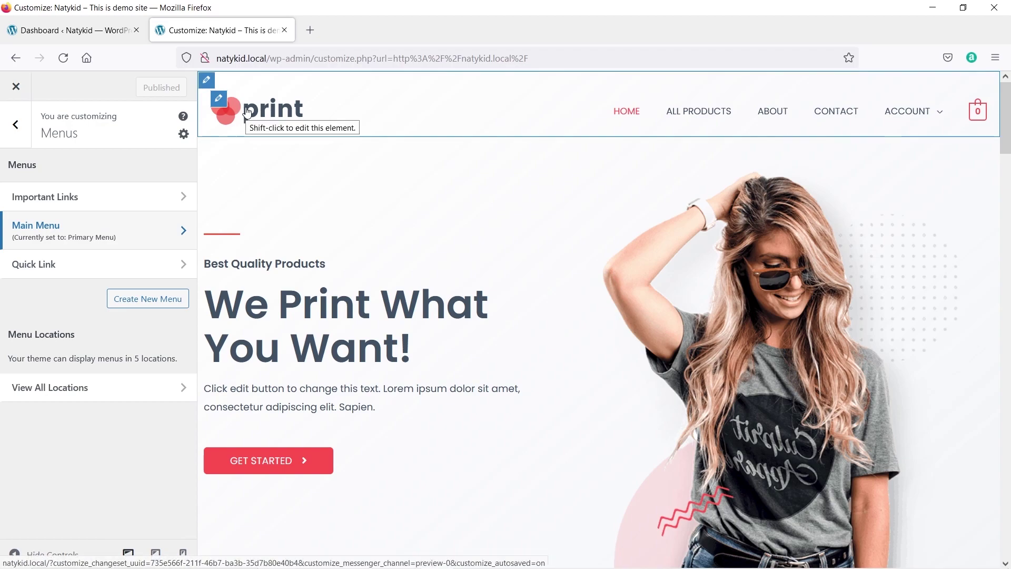
Browse the header logo picker and close it, keeping the existing print logo.
{"action": "left_click", "coordinate": [219, 100]}
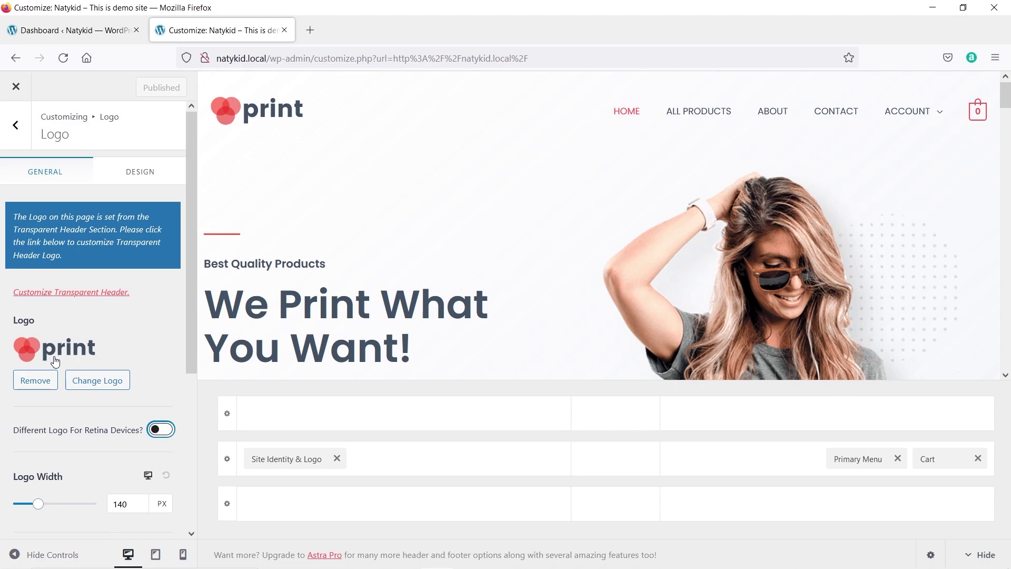
{"action": "scroll", "coordinate": [68, 356], "scroll_direction": "down", "scroll_amount": 1}
{"action": "scroll", "coordinate": [68, 356], "scroll_direction": "down", "scroll_amount": 3}
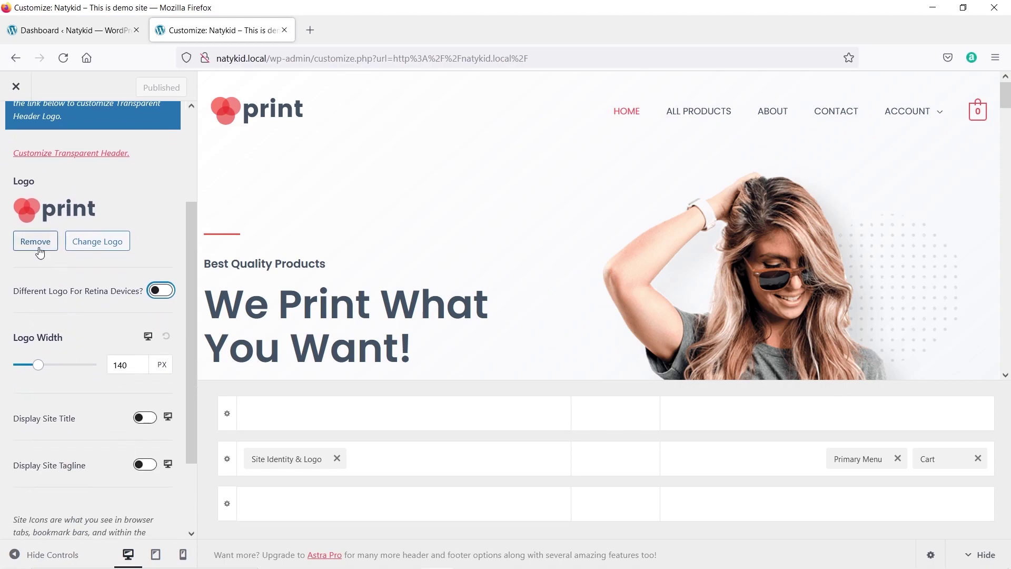
{"action": "left_click", "coordinate": [101, 245]}
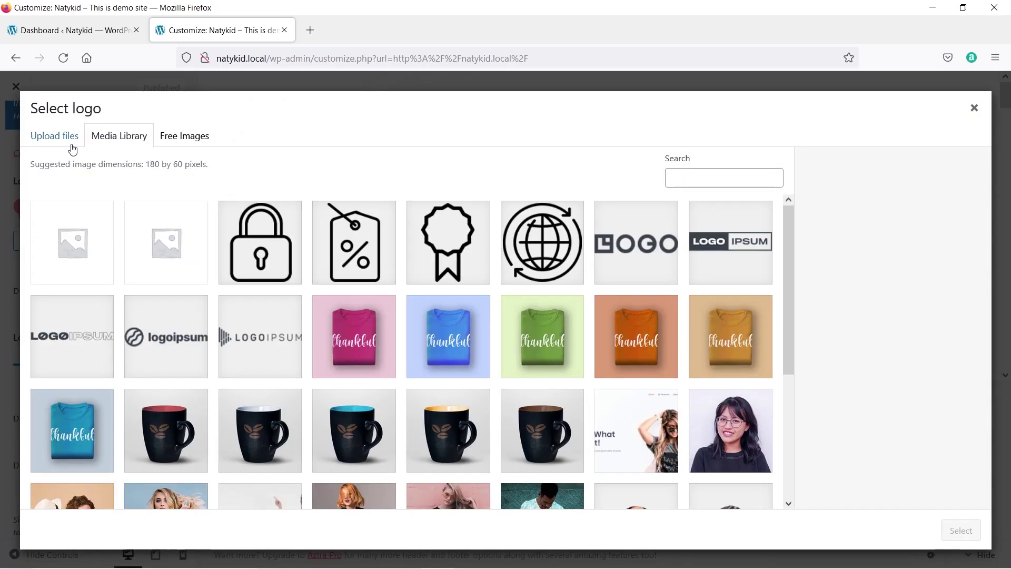
{"action": "left_click", "coordinate": [69, 143]}
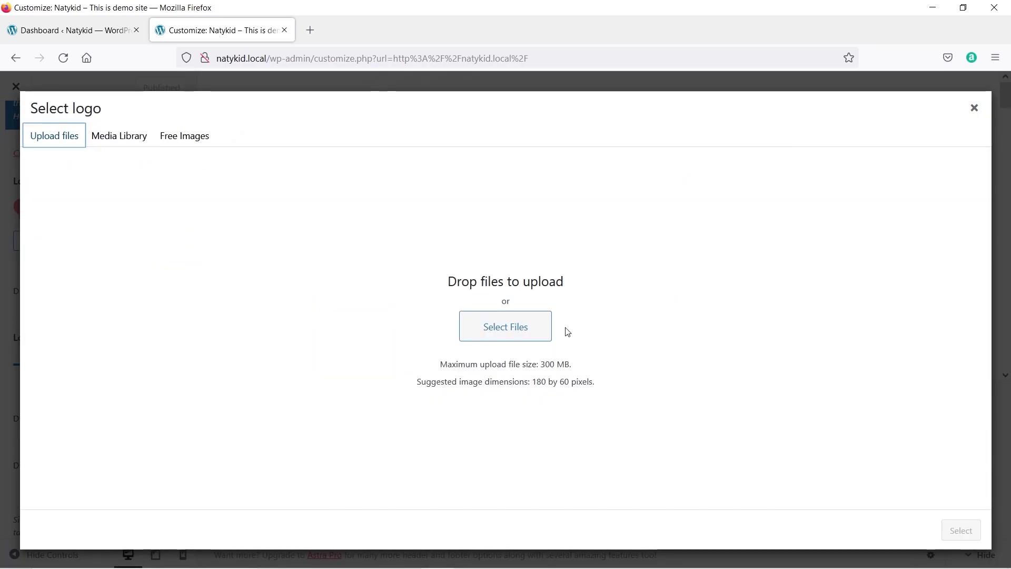
{"action": "left_click", "coordinate": [132, 142]}
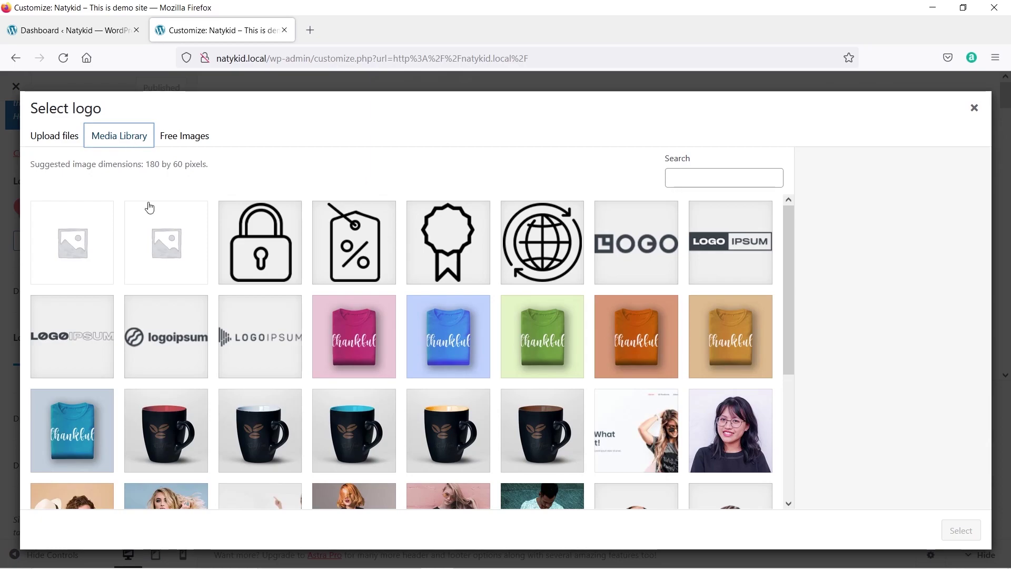
{"action": "scroll", "coordinate": [273, 237], "scroll_direction": "down", "scroll_amount": 4}
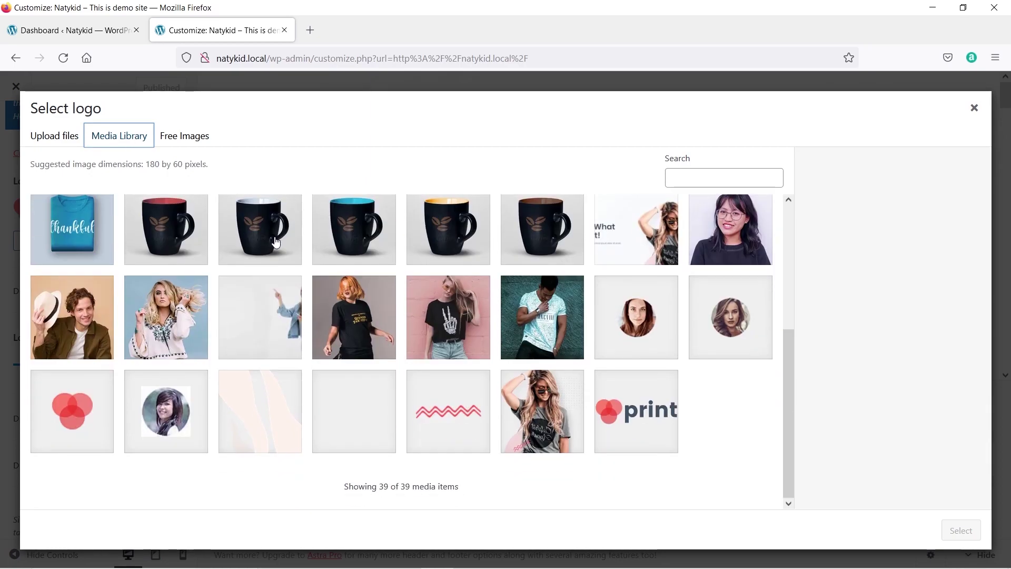
{"action": "left_click", "coordinate": [982, 115]}
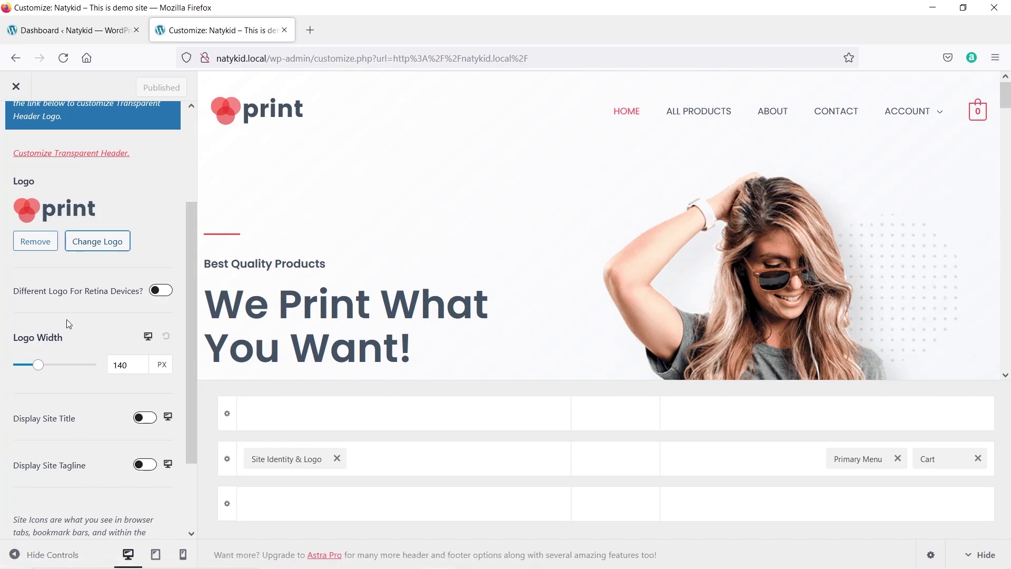
Set the header logo width to 145 px.
{"action": "left_click_drag", "start_coordinate": [40, 369], "coordinate": [69, 364]}
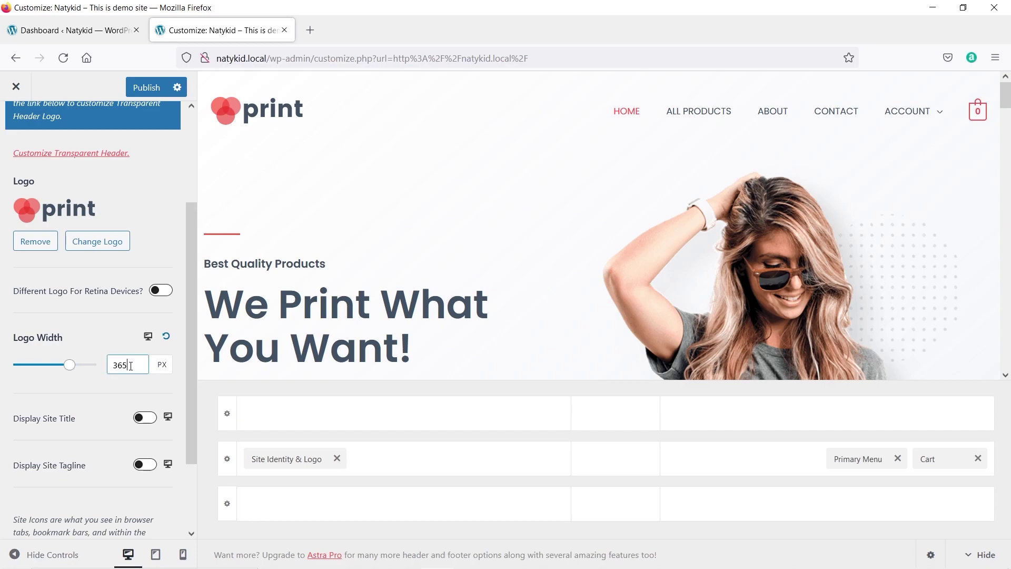
{"action": "left_click", "coordinate": [39, 364]}
{"action": "scroll", "coordinate": [145, 475], "scroll_direction": "down", "scroll_amount": 2}
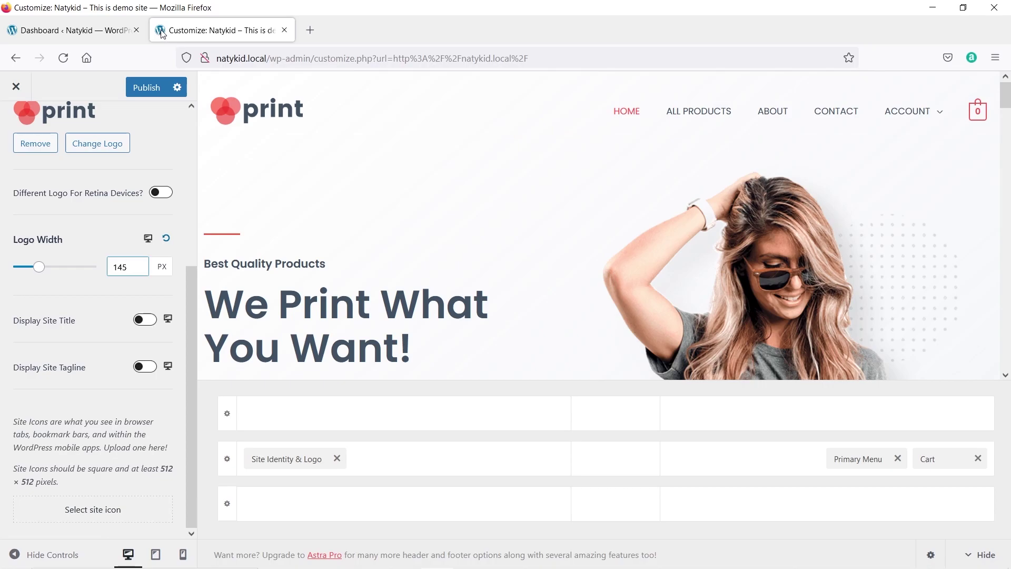
Crop and set the red overlapping-circles image as site icon, then publish and exit the Customizer.
{"action": "left_click", "coordinate": [97, 515]}
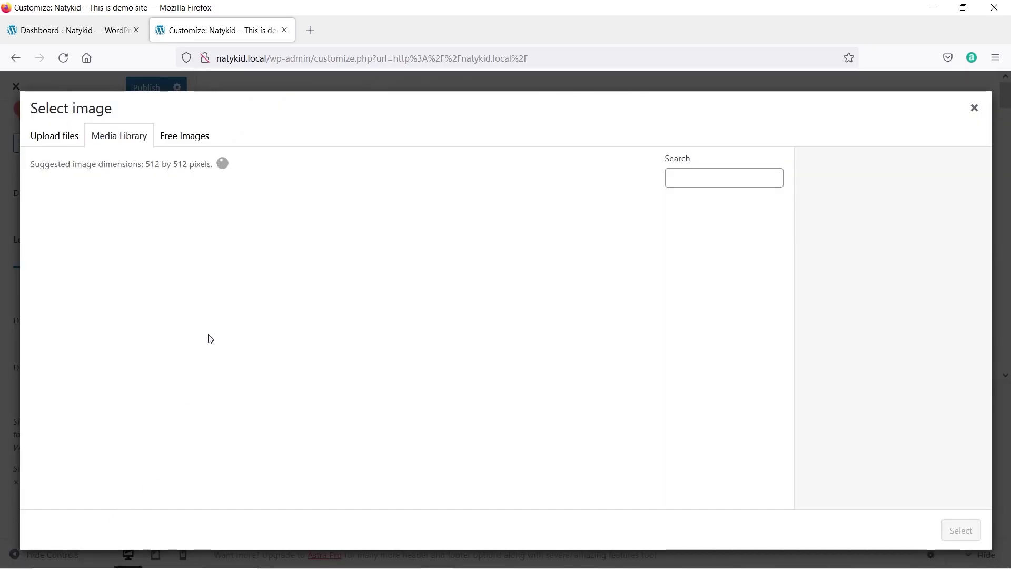
{"action": "scroll", "coordinate": [405, 387], "scroll_direction": "down", "scroll_amount": 2}
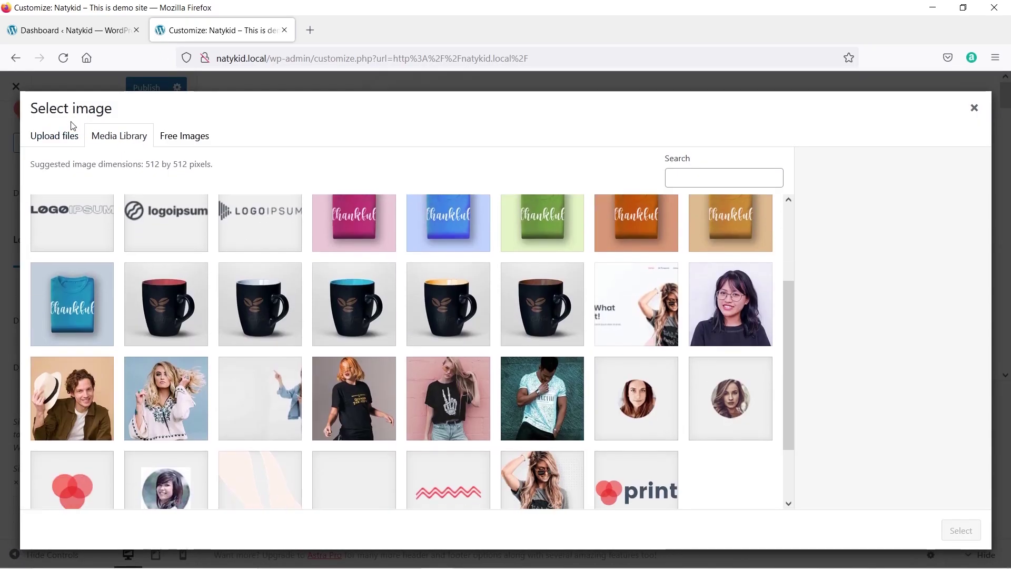
{"action": "scroll", "coordinate": [343, 334], "scroll_direction": "down", "scroll_amount": 1}
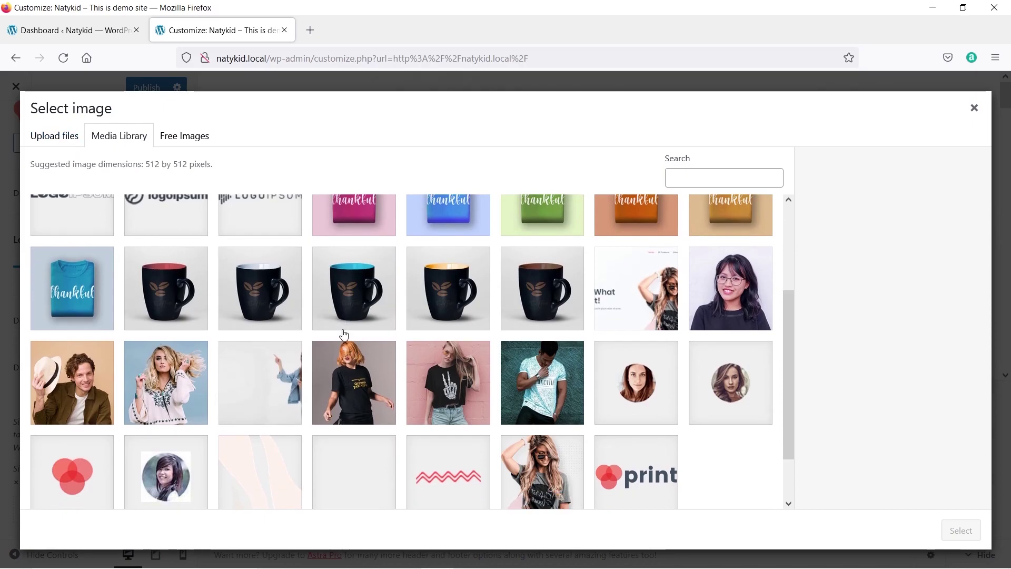
{"action": "scroll", "coordinate": [344, 335], "scroll_direction": "down", "scroll_amount": 2}
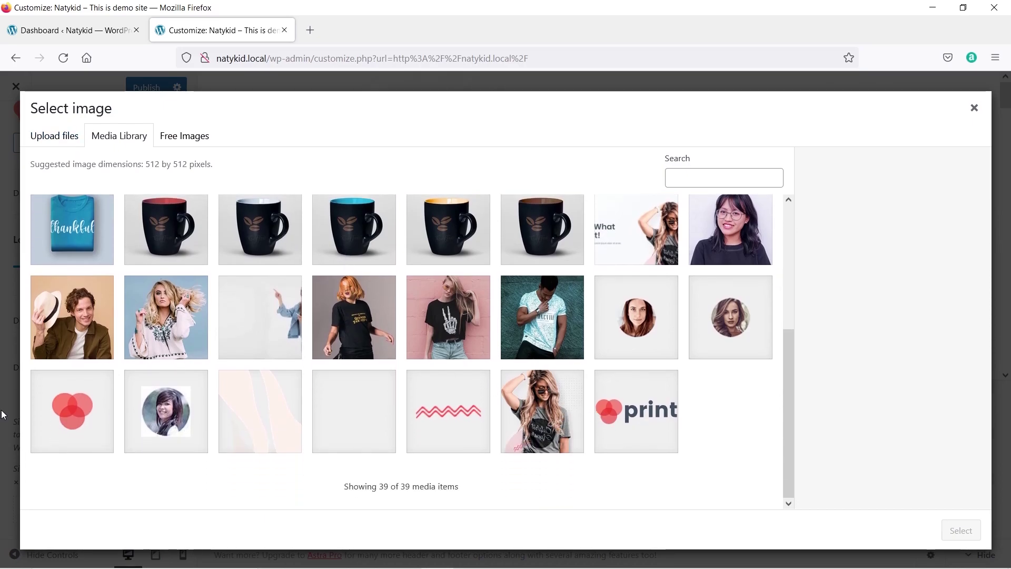
{"action": "left_click", "coordinate": [71, 418]}
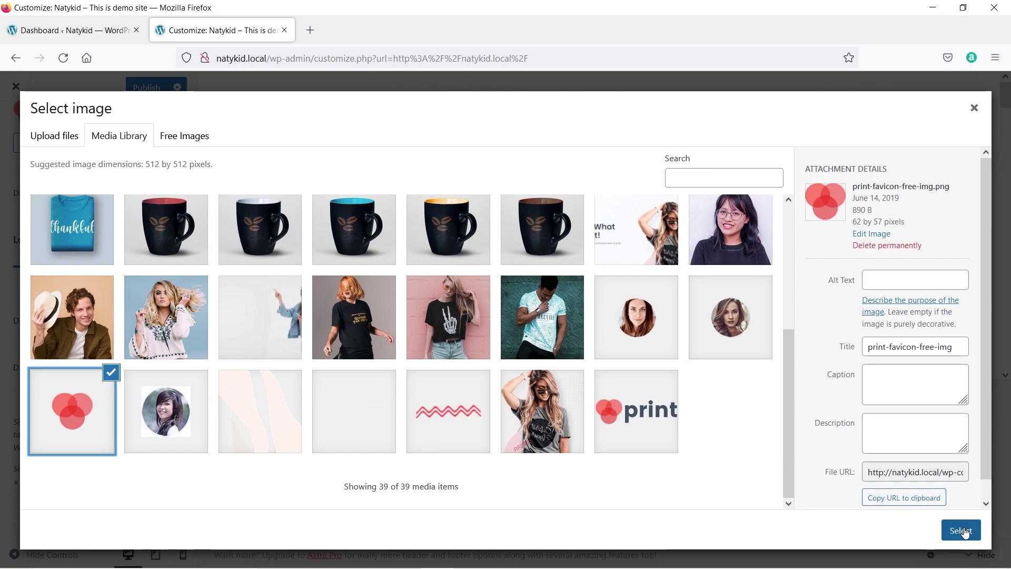
{"action": "left_click", "coordinate": [961, 531]}
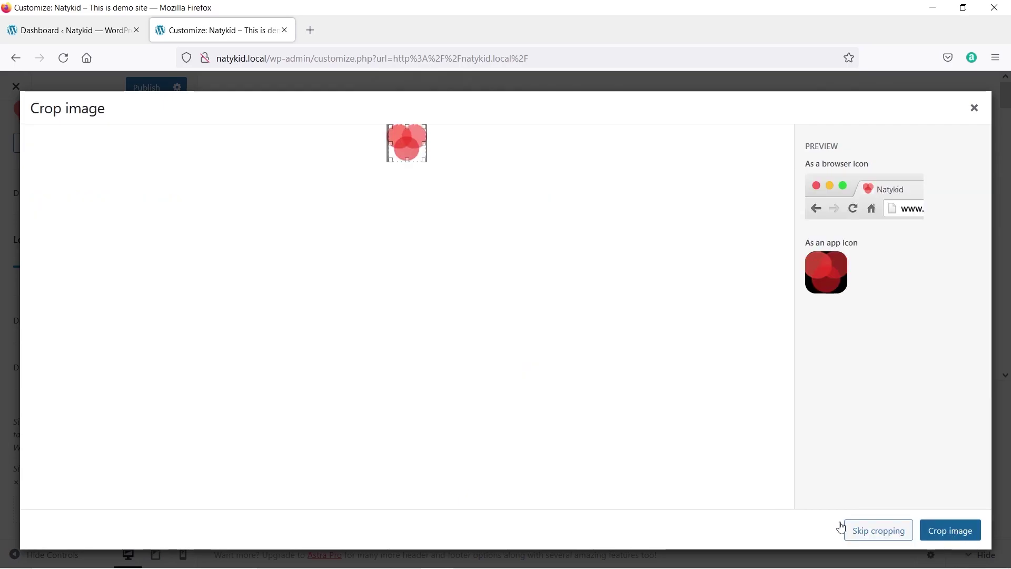
{"action": "left_click", "coordinate": [963, 528]}
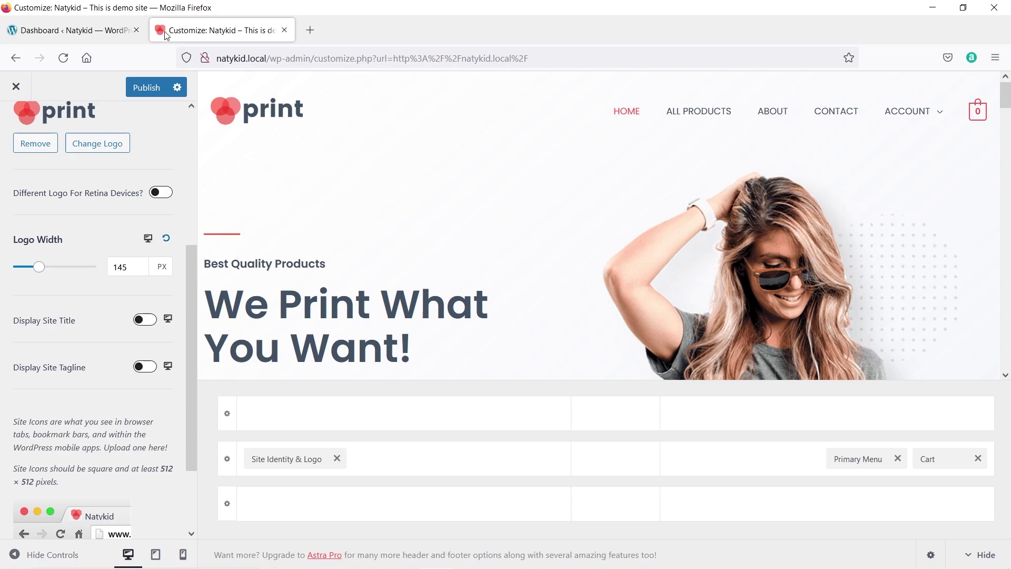
{"action": "left_click", "coordinate": [152, 89]}
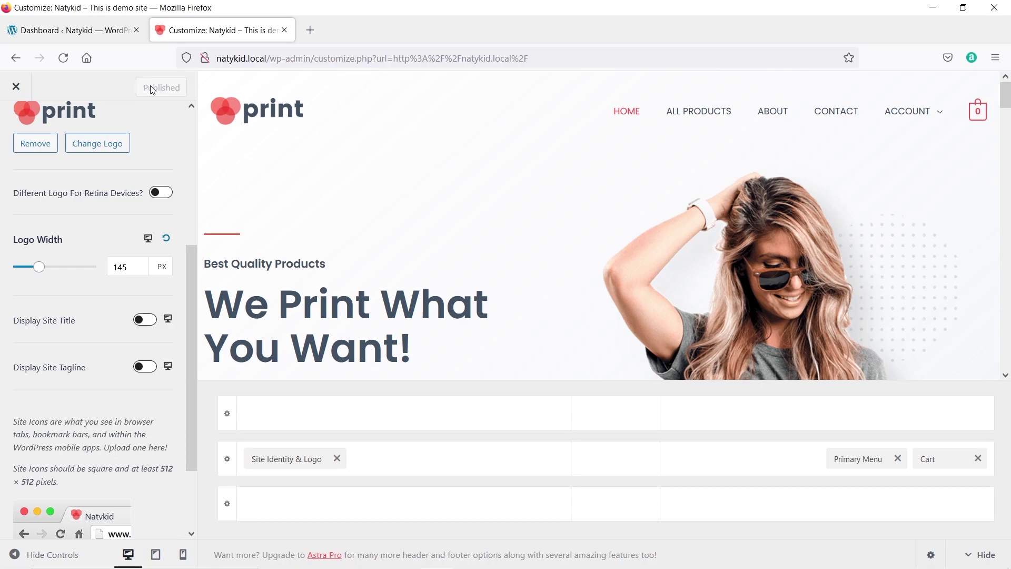
{"action": "left_click", "coordinate": [15, 88]}
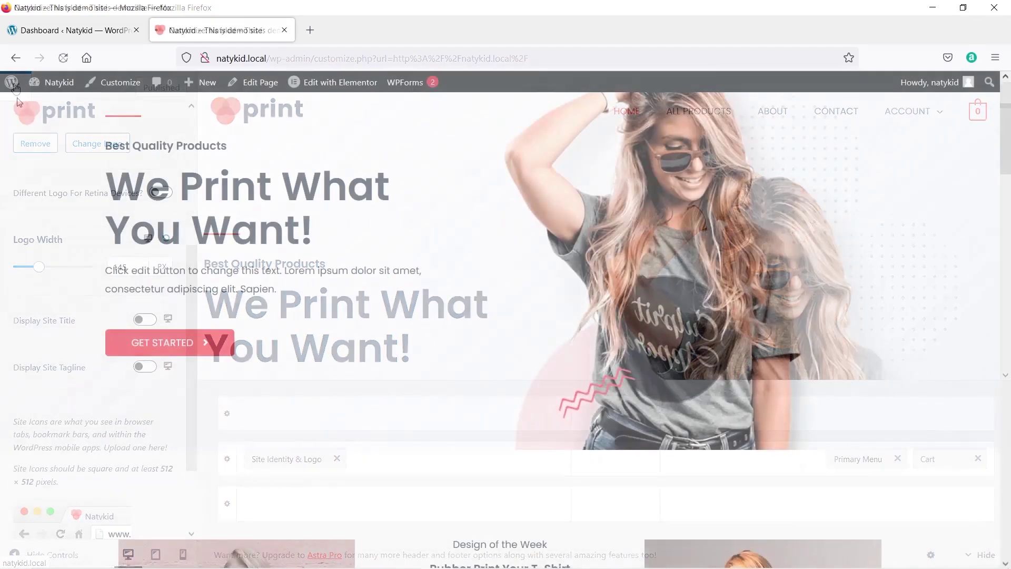
Scroll the live Natykid homepage to its footer and reopen the Astra Customizer.
{"action": "scroll", "coordinate": [33, 171], "scroll_direction": "down", "scroll_amount": 5}
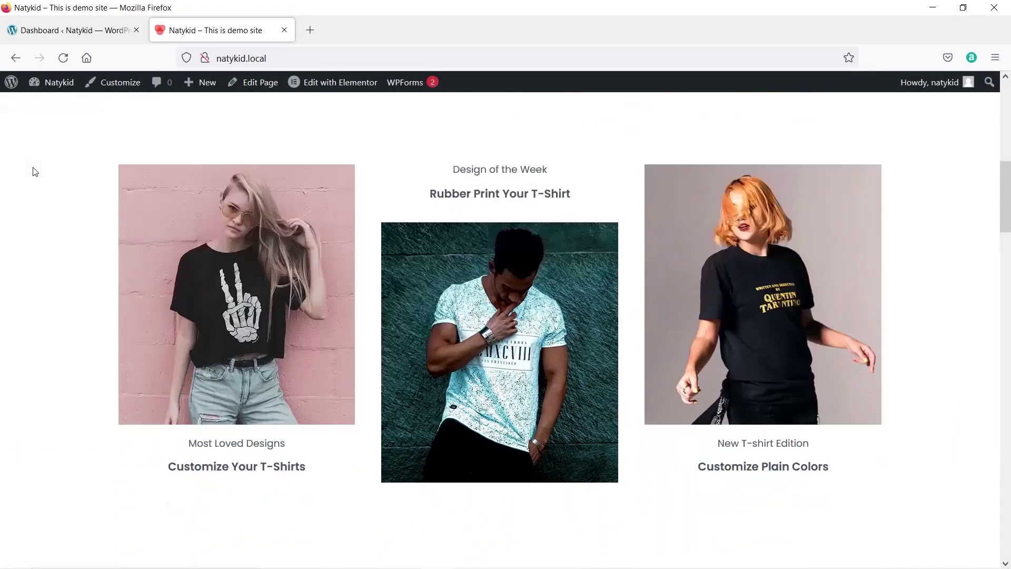
{"action": "scroll", "coordinate": [34, 171], "scroll_direction": "down", "scroll_amount": 15}
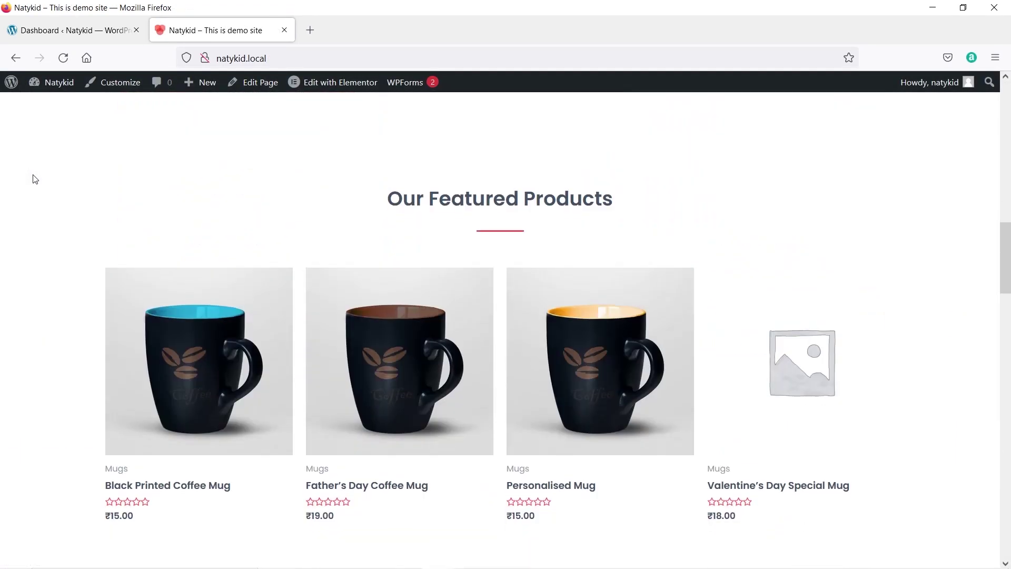
{"action": "scroll", "coordinate": [34, 182], "scroll_direction": "down", "scroll_amount": 5}
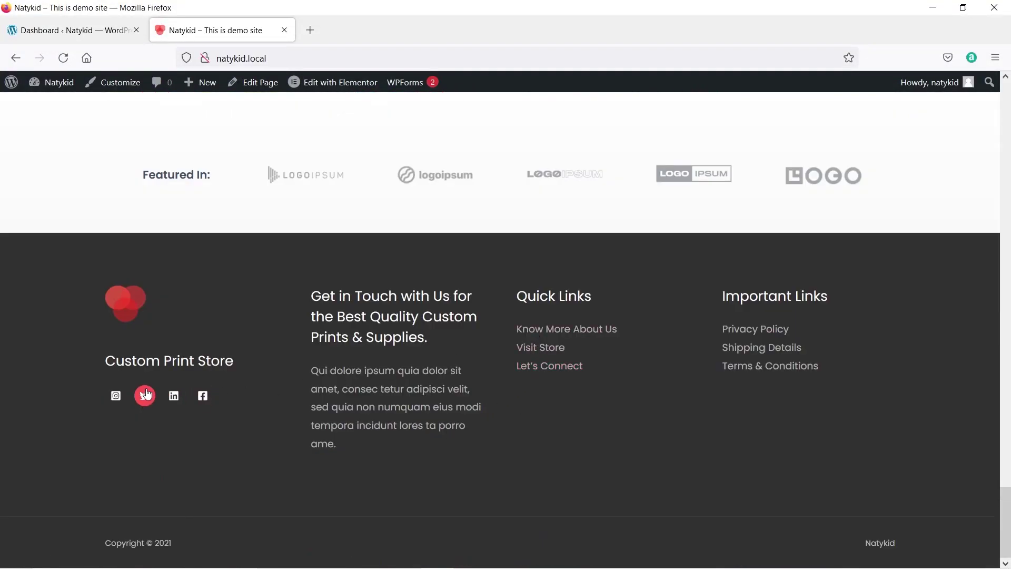
{"action": "left_click", "coordinate": [121, 89]}
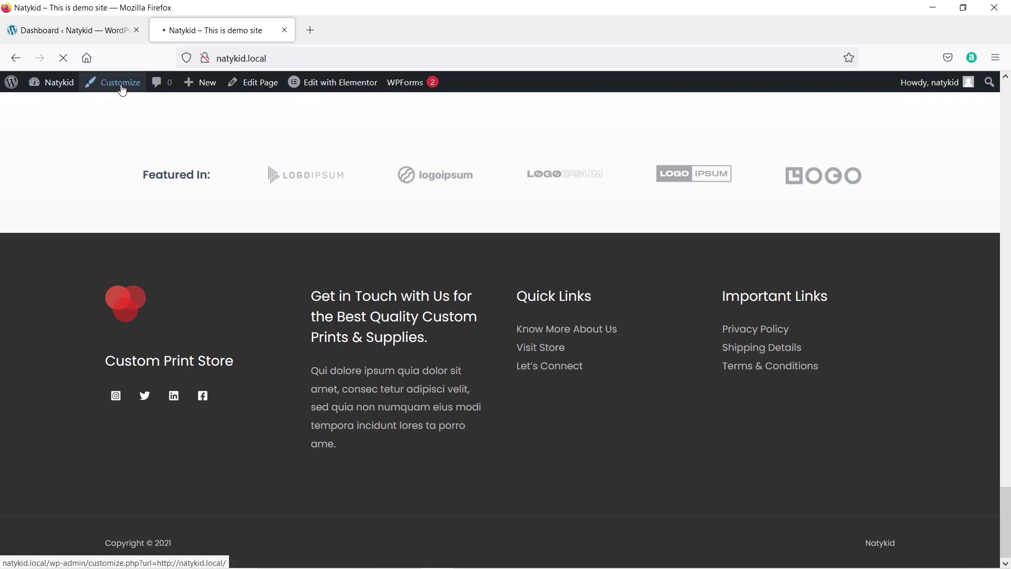
{"action": "scroll", "coordinate": [643, 300], "scroll_direction": "down", "scroll_amount": 15}
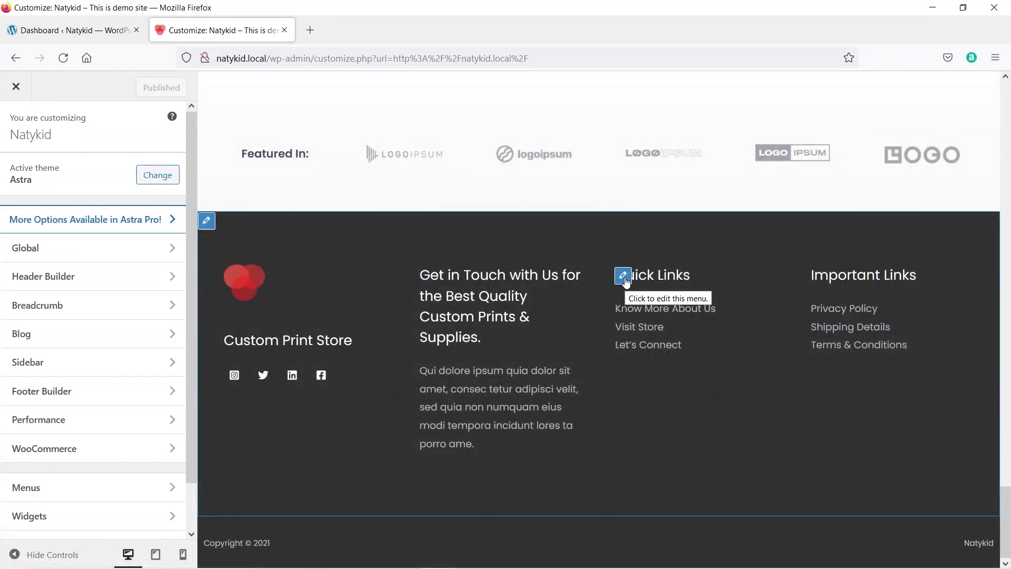
Open the footer Social Icons settings and expand the Instagram icon item.
{"action": "mouse_move", "coordinate": [439, 287]}
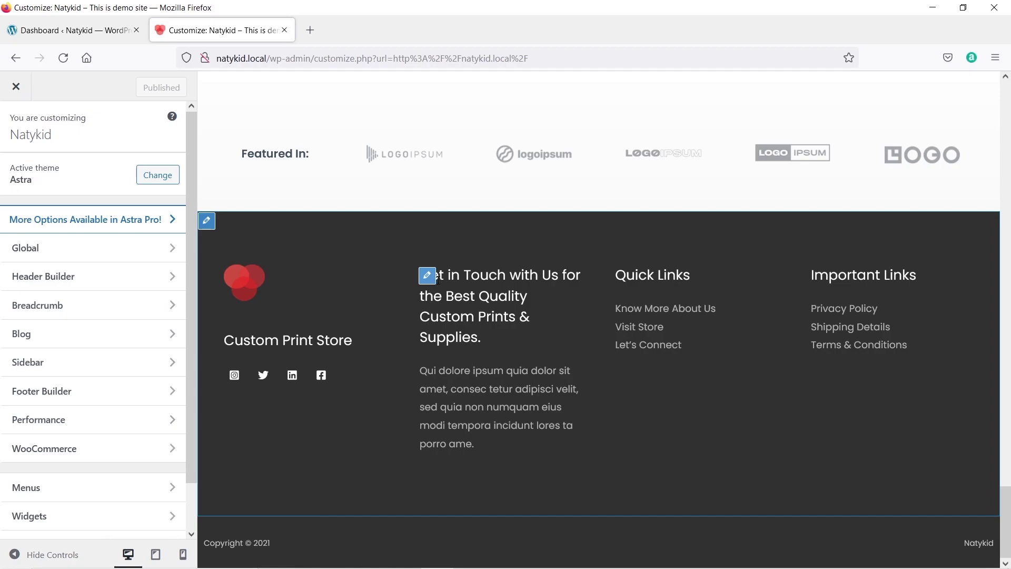
{"action": "mouse_move", "coordinate": [236, 345]}
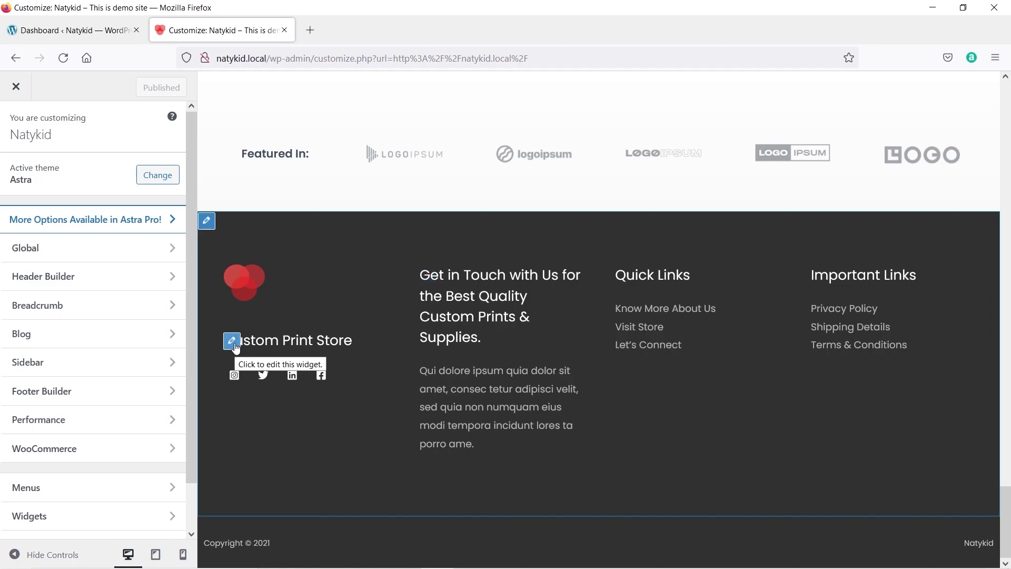
{"action": "mouse_move", "coordinate": [232, 377]}
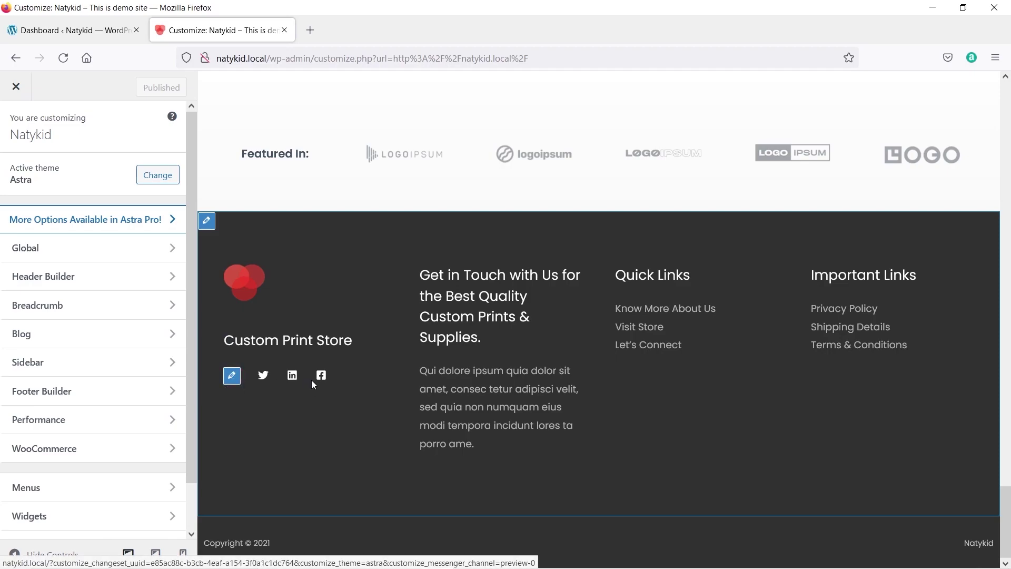
{"action": "mouse_move", "coordinate": [767, 318]}
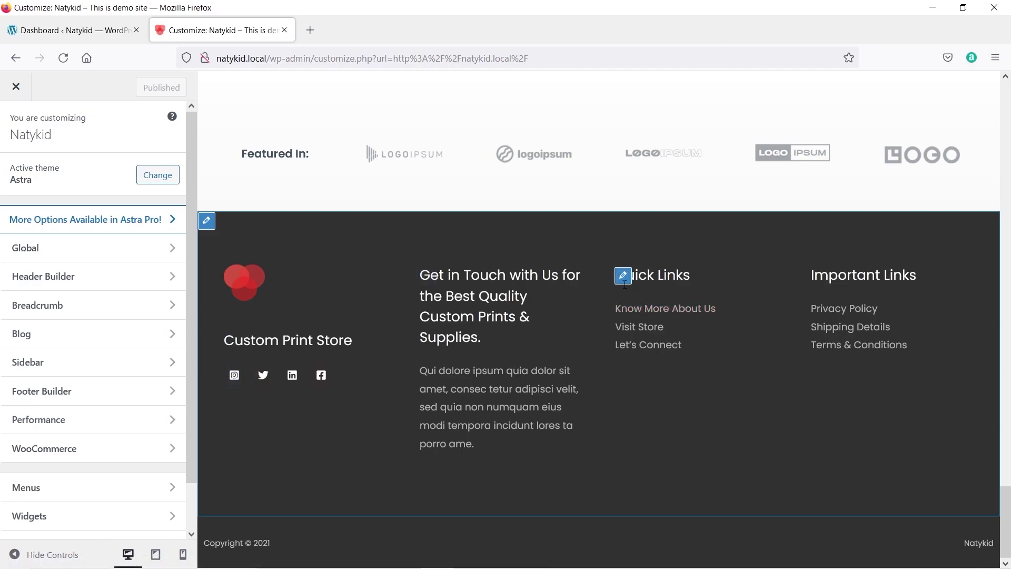
{"action": "left_click", "coordinate": [622, 275]}
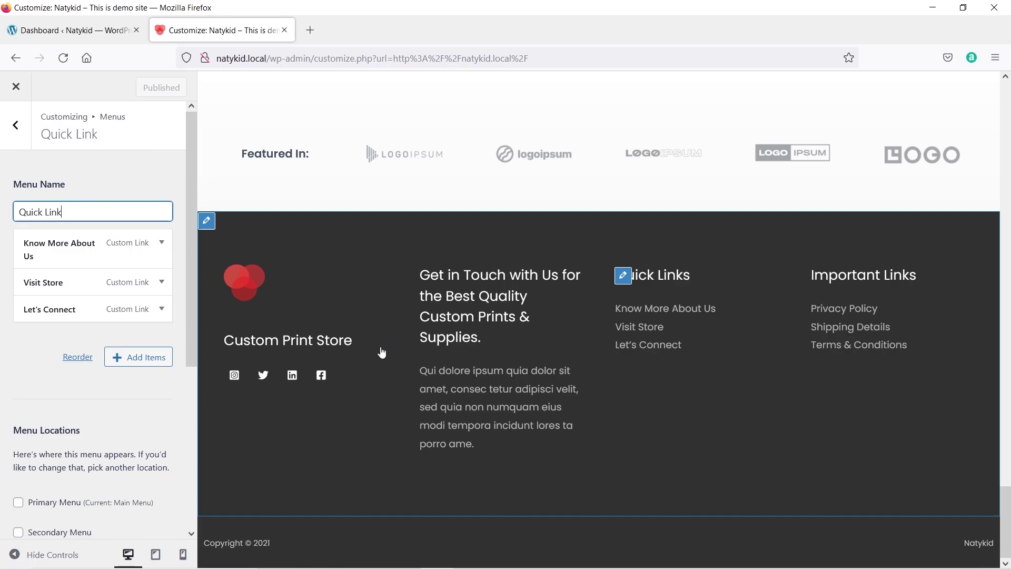
{"action": "left_click", "coordinate": [232, 377]}
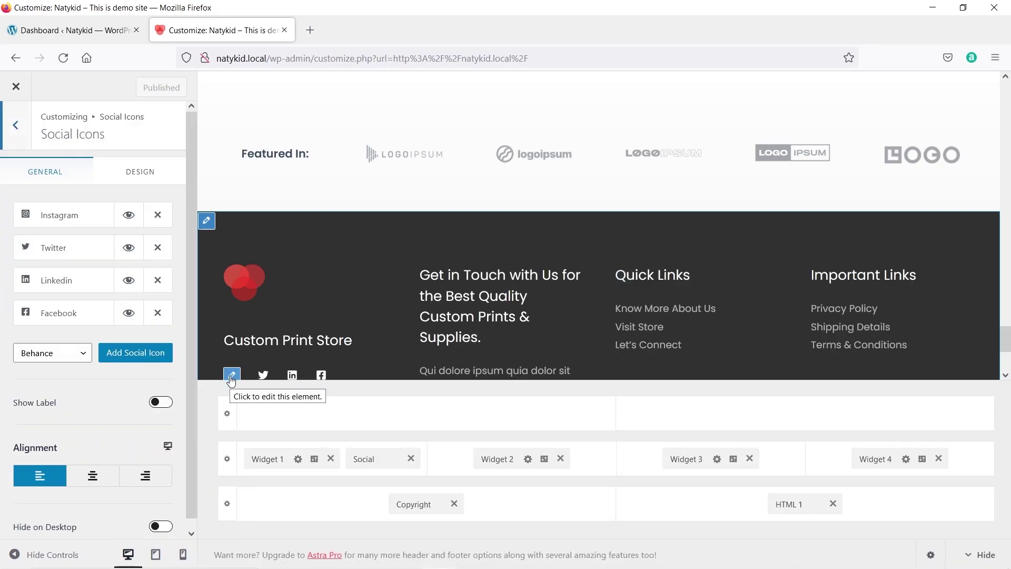
{"action": "left_click", "coordinate": [55, 221]}
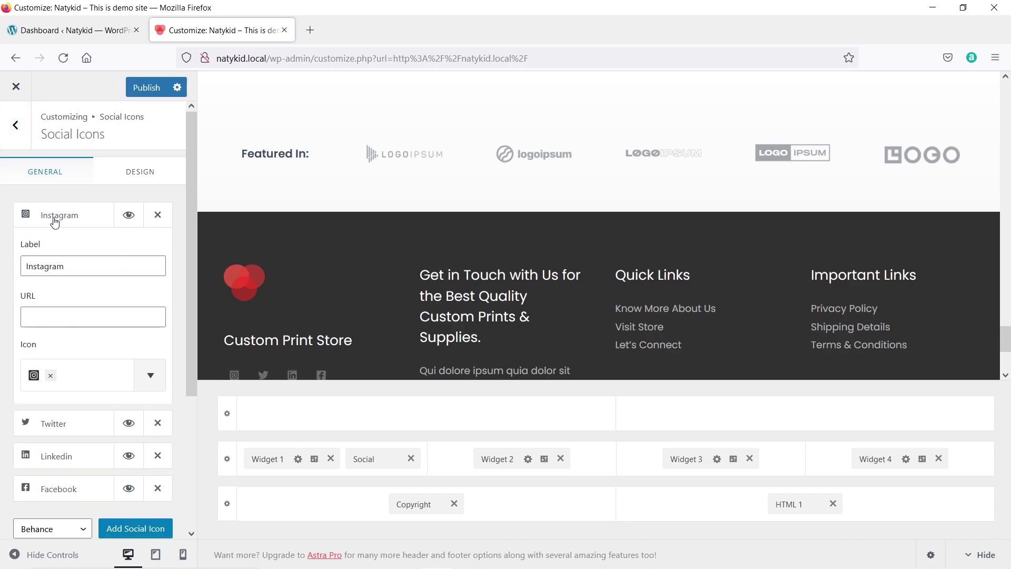
{"action": "left_click", "coordinate": [59, 318]}
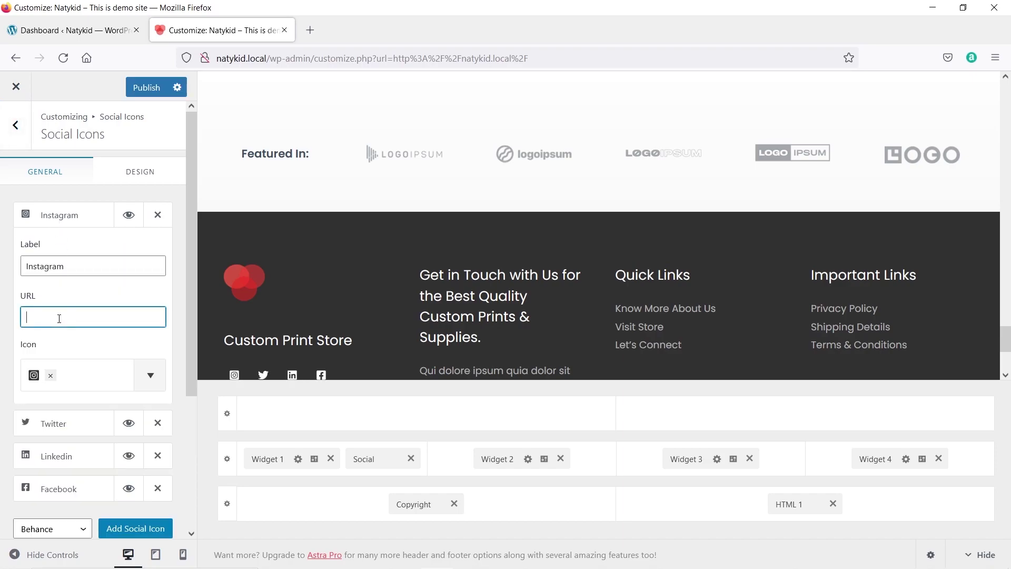
{"action": "type", "text": "instagram.com"}
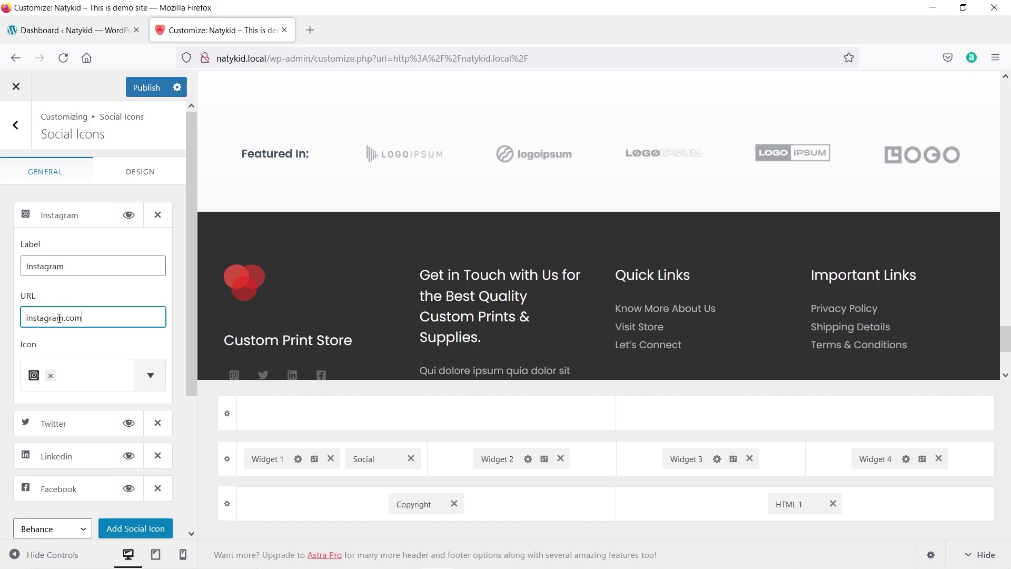
{"action": "type", "text": "/ranasvfx"}
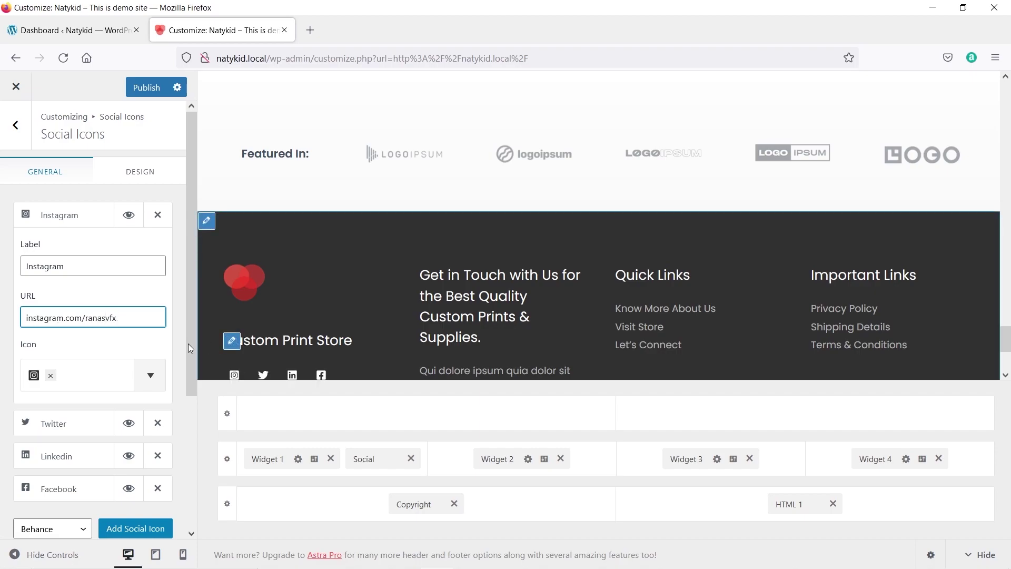
{"action": "left_click_drag", "start_coordinate": [85, 318], "coordinate": [2, 323]}
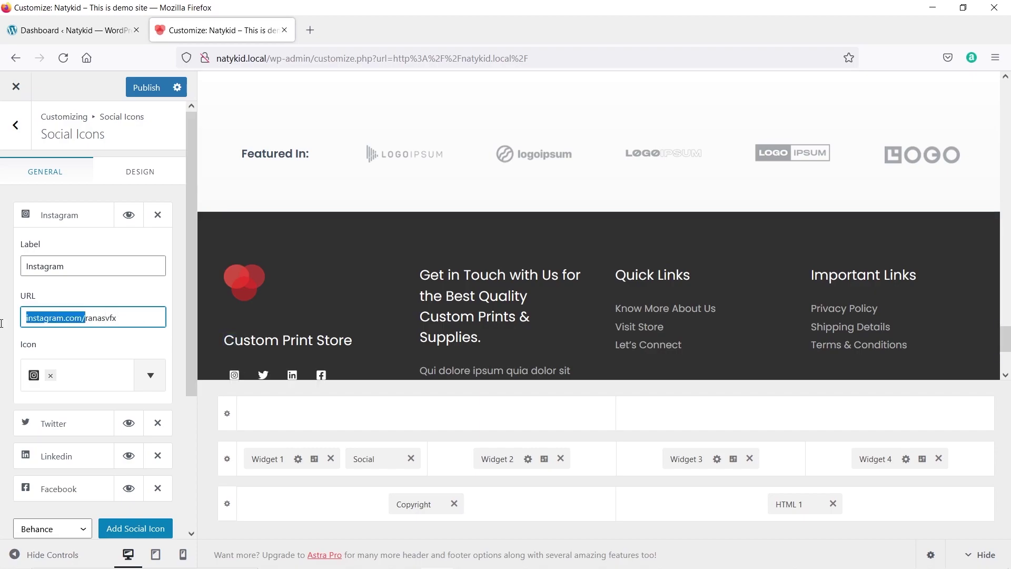
{"action": "type", "text": "@"}
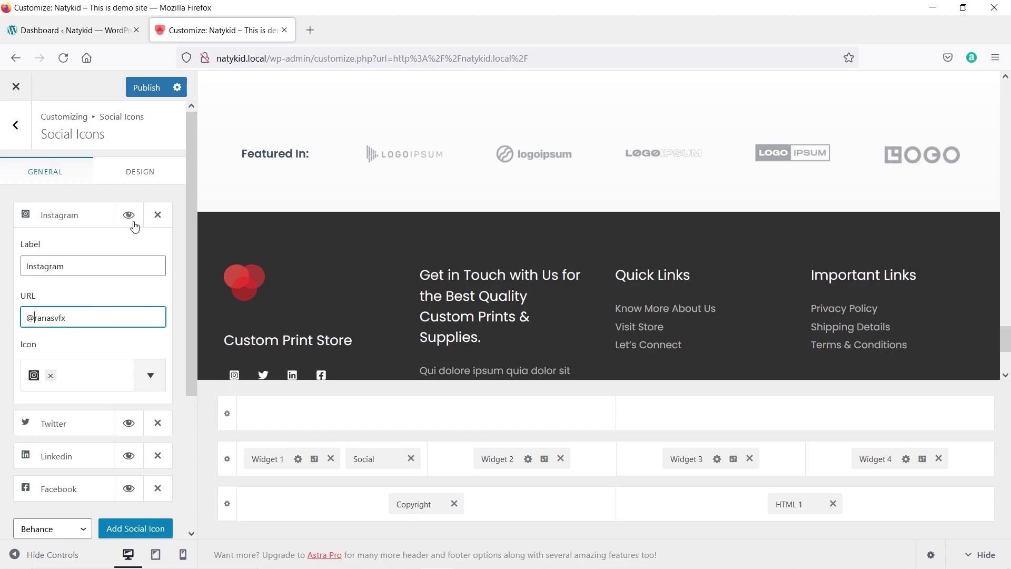
{"action": "left_click", "coordinate": [150, 91]}
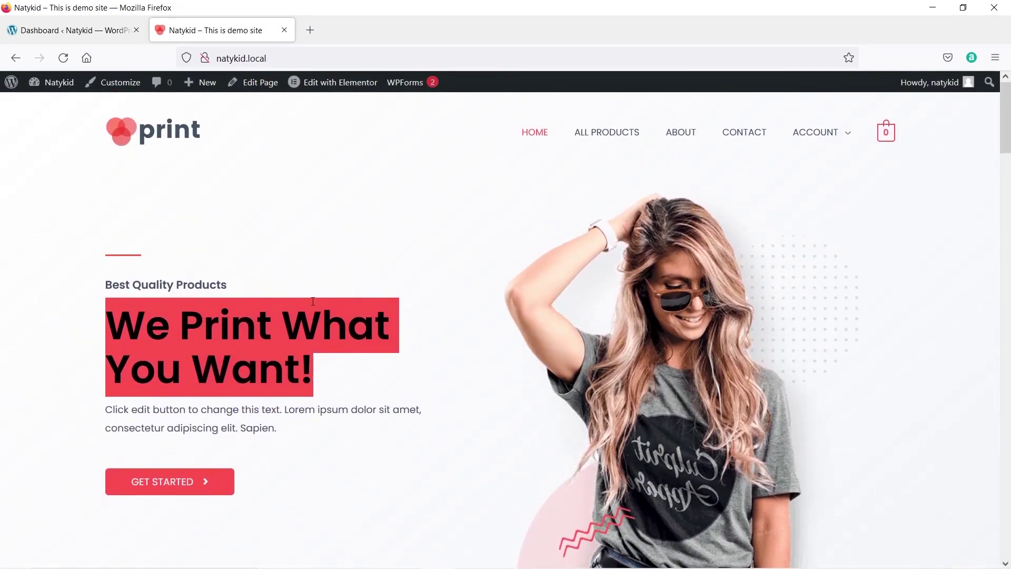
Clear the hero heading selection and open the Home page in Elementor.
{"action": "left_click", "coordinate": [331, 386]}
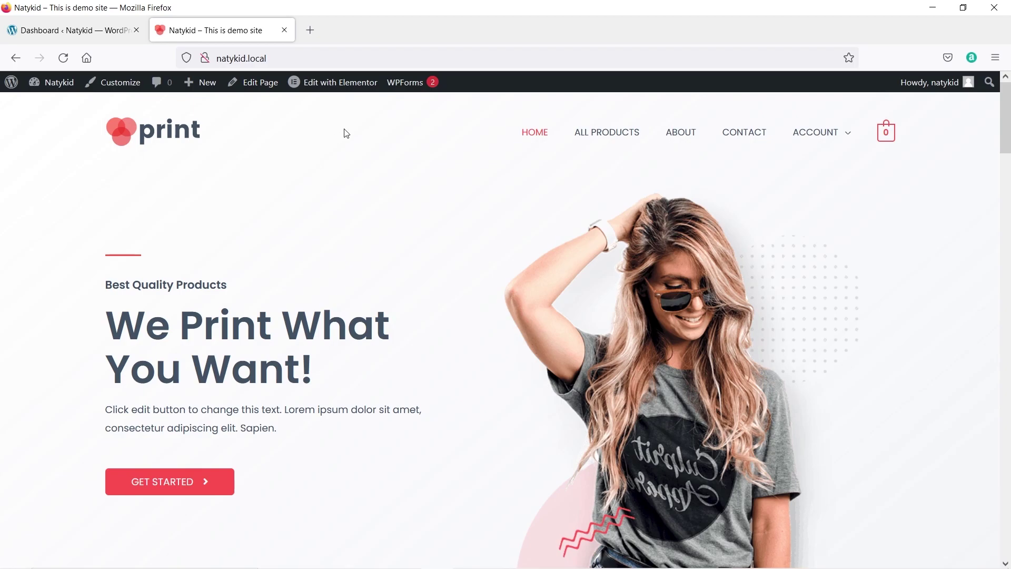
{"action": "scroll", "coordinate": [324, 293], "scroll_direction": "down", "scroll_amount": 3}
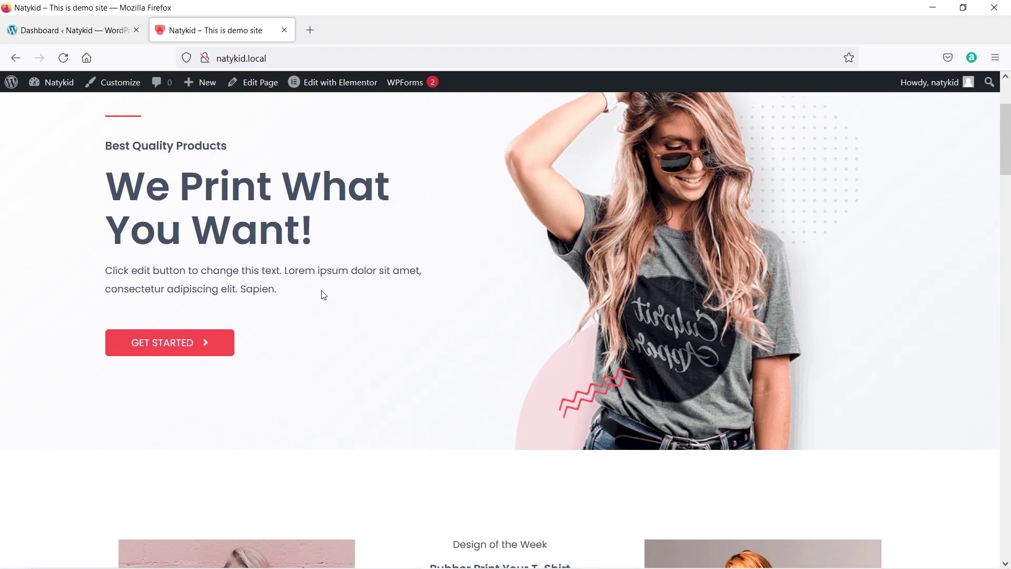
{"action": "scroll", "coordinate": [324, 295], "scroll_direction": "up", "scroll_amount": 3}
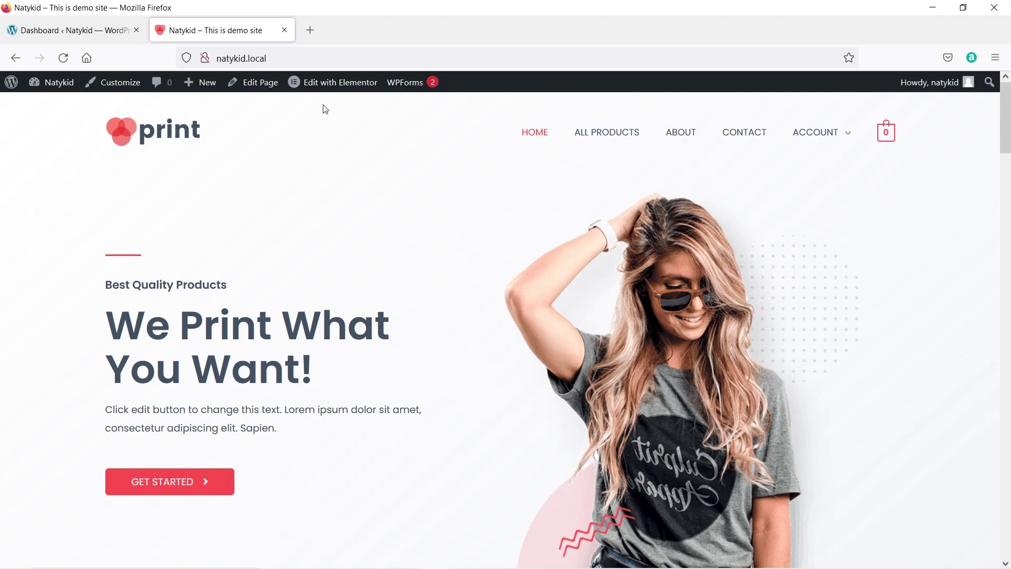
{"action": "left_click", "coordinate": [330, 90]}
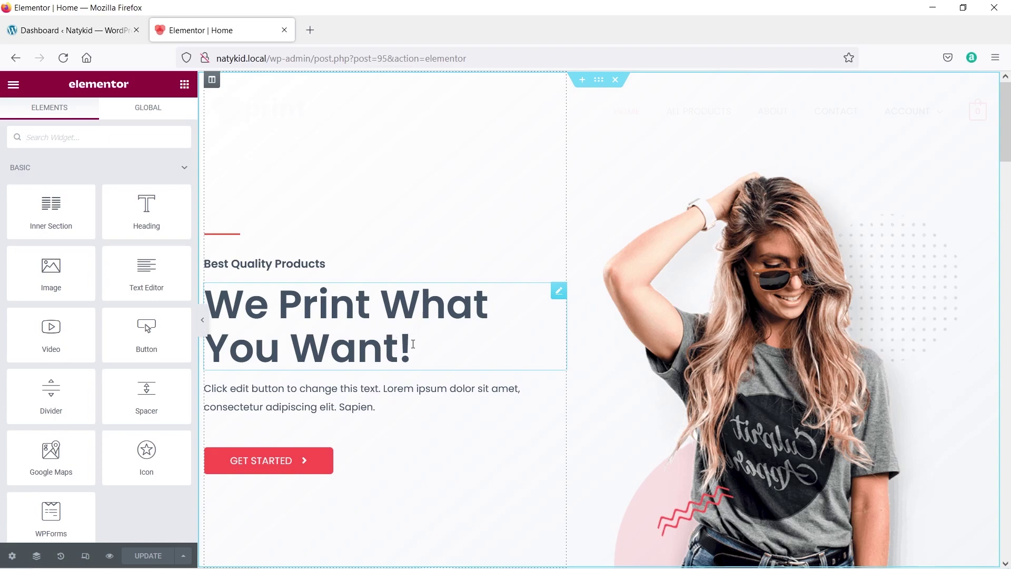
Append 'i can help you!' to the hero heading's title text.
{"action": "left_click_drag", "start_coordinate": [413, 343], "coordinate": [217, 293]}
{"action": "left_click", "coordinate": [214, 291]}
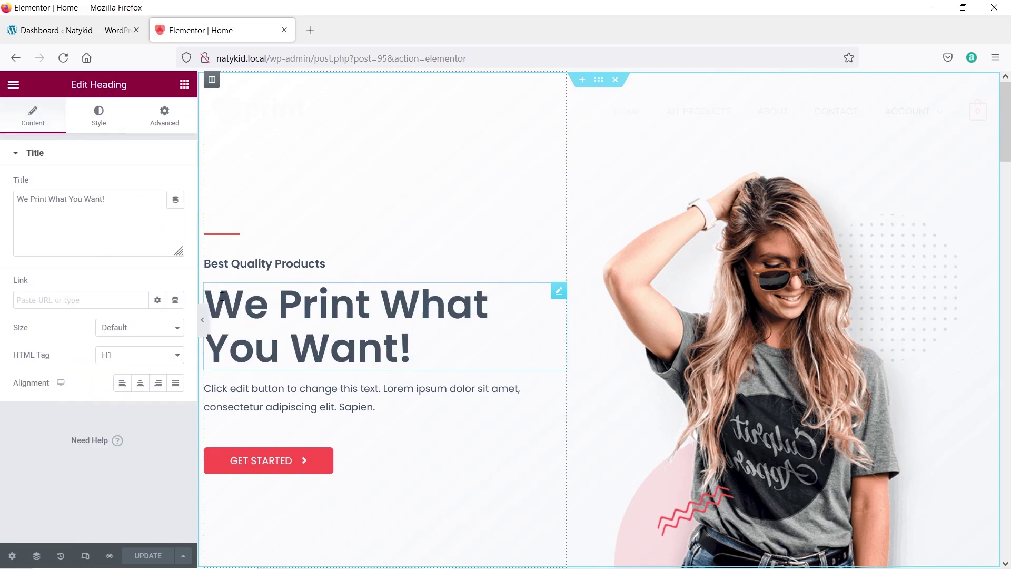
{"action": "left_click", "coordinate": [87, 213]}
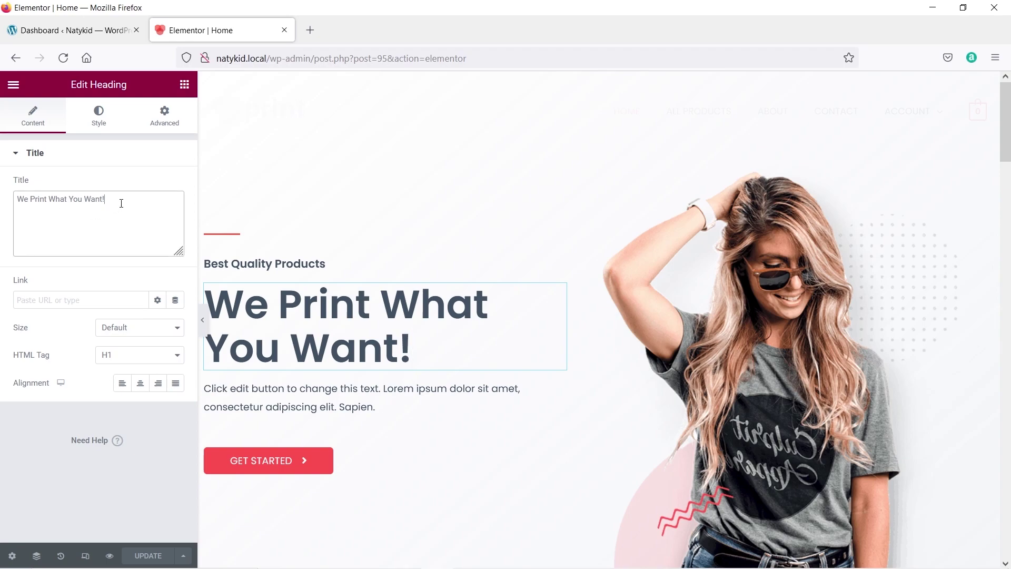
{"action": "key", "text": "ctrl+a"}
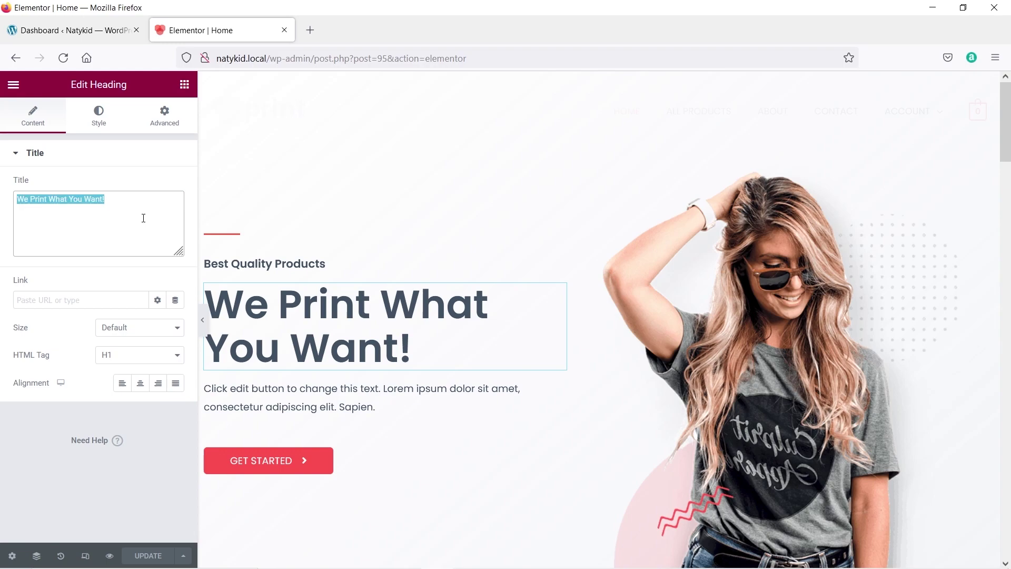
{"action": "key", "text": "Right"}
{"action": "type", "text": "i can hel"}
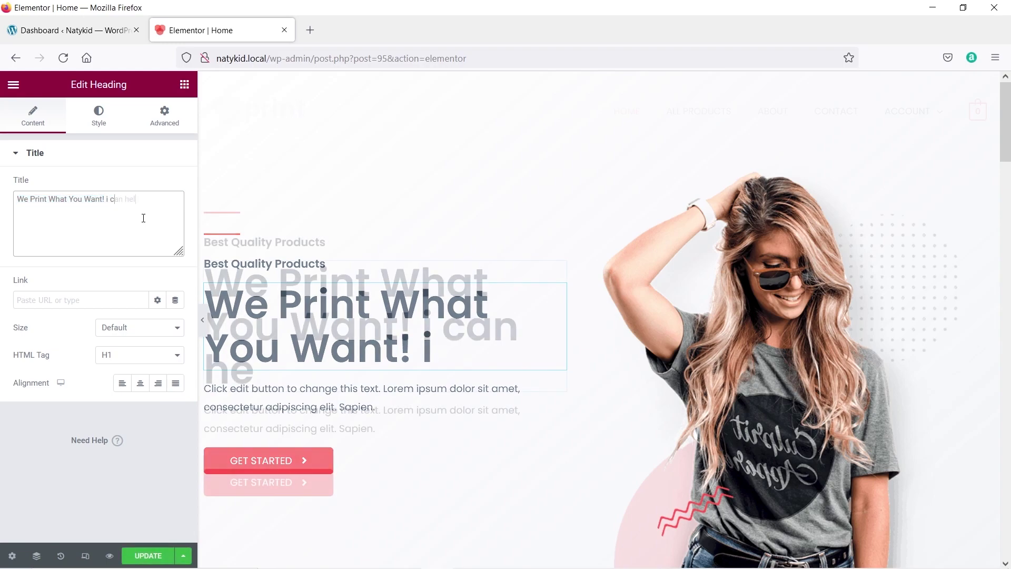
{"action": "type", "text": "p you"}
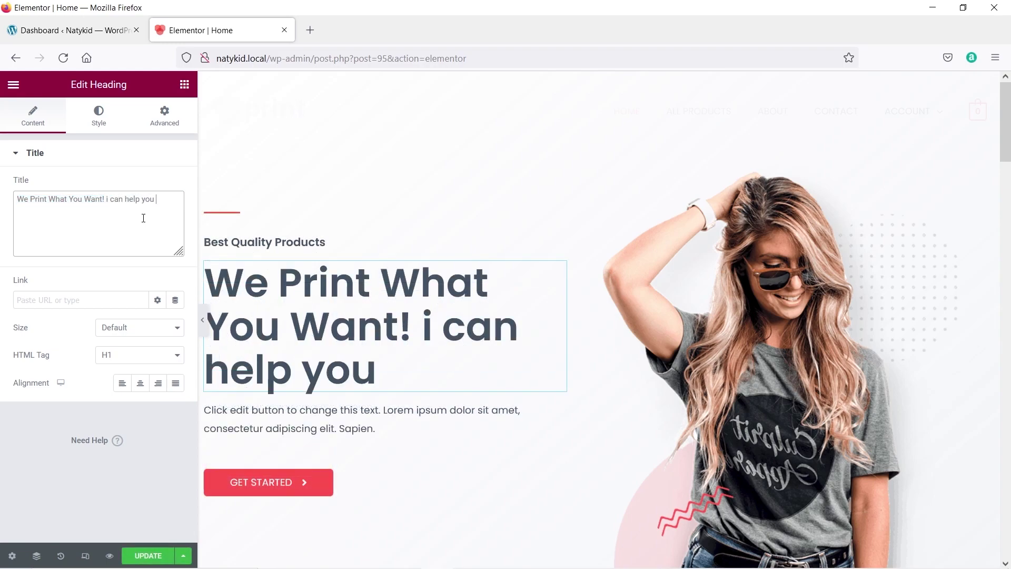
{"action": "type", "text": " !"}
{"action": "type", "text": "!"}
Select the paragraph below the heading, then the hero photo, for editing.
{"action": "left_click", "coordinate": [369, 425]}
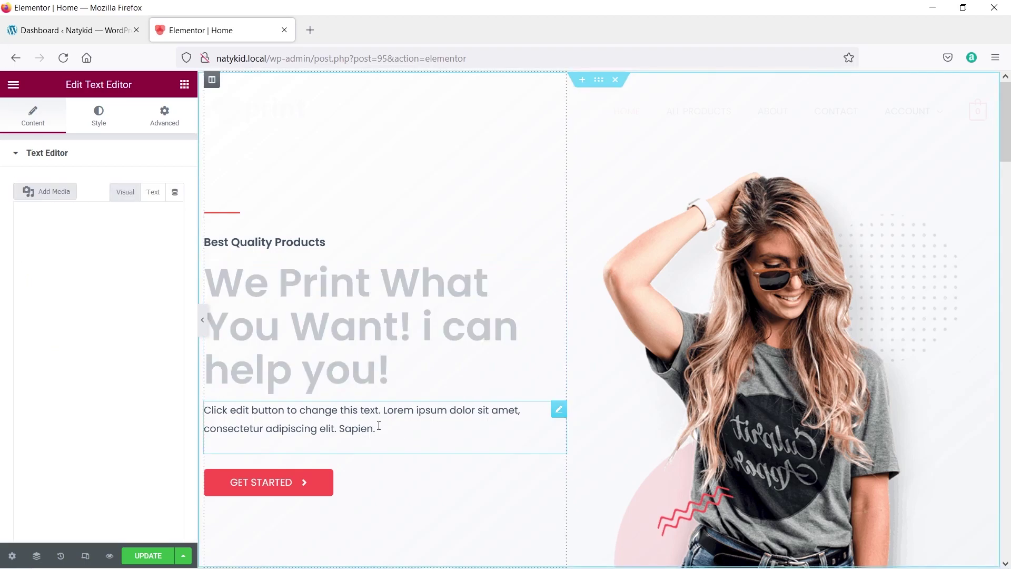
{"action": "left_click_drag", "start_coordinate": [383, 430], "coordinate": [211, 411]}
{"action": "left_click", "coordinate": [127, 310]}
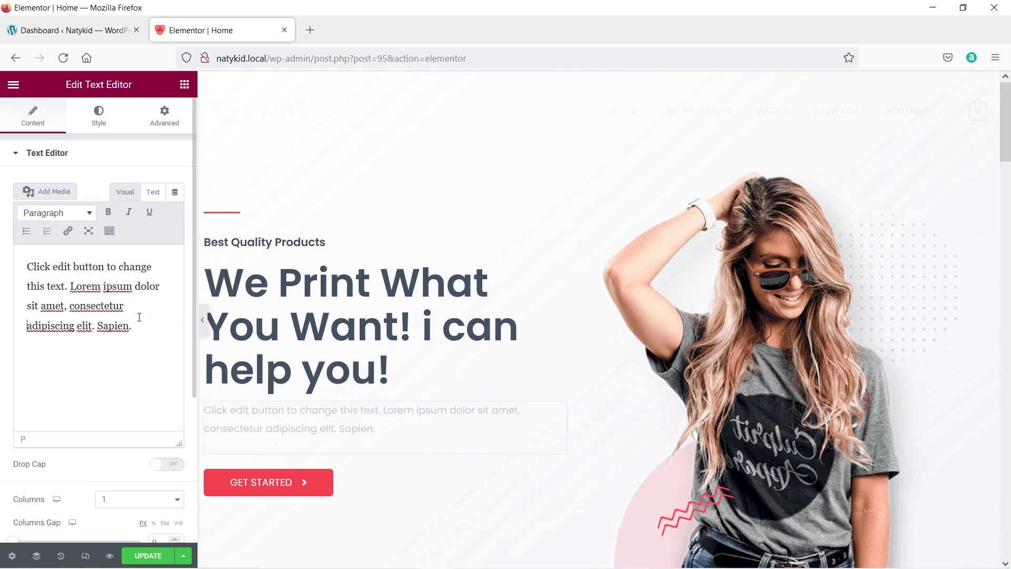
{"action": "scroll", "coordinate": [720, 336], "scroll_direction": "down", "scroll_amount": 4}
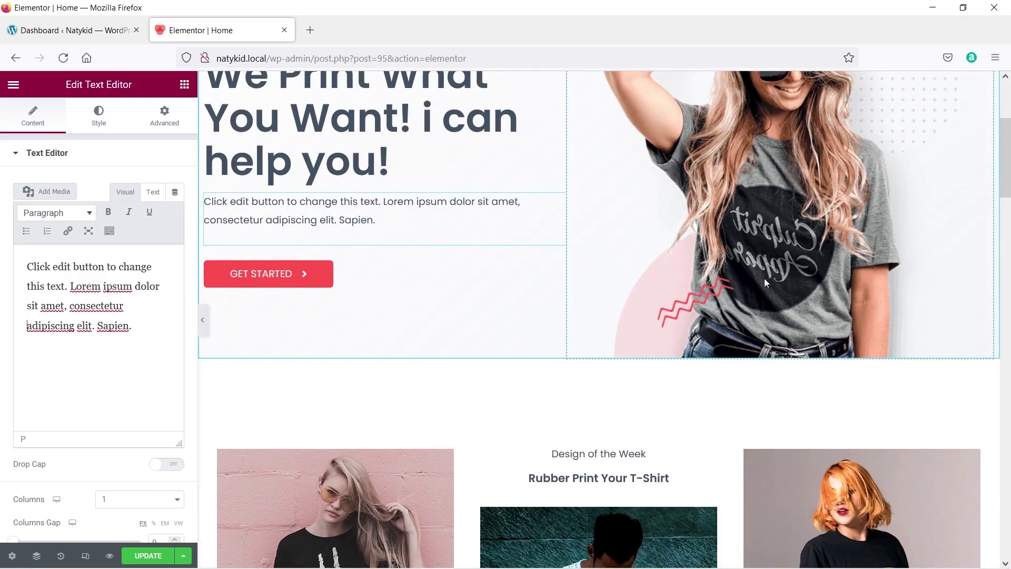
{"action": "left_click", "coordinate": [766, 257]}
{"action": "scroll", "coordinate": [767, 258], "scroll_direction": "up", "scroll_amount": 3}
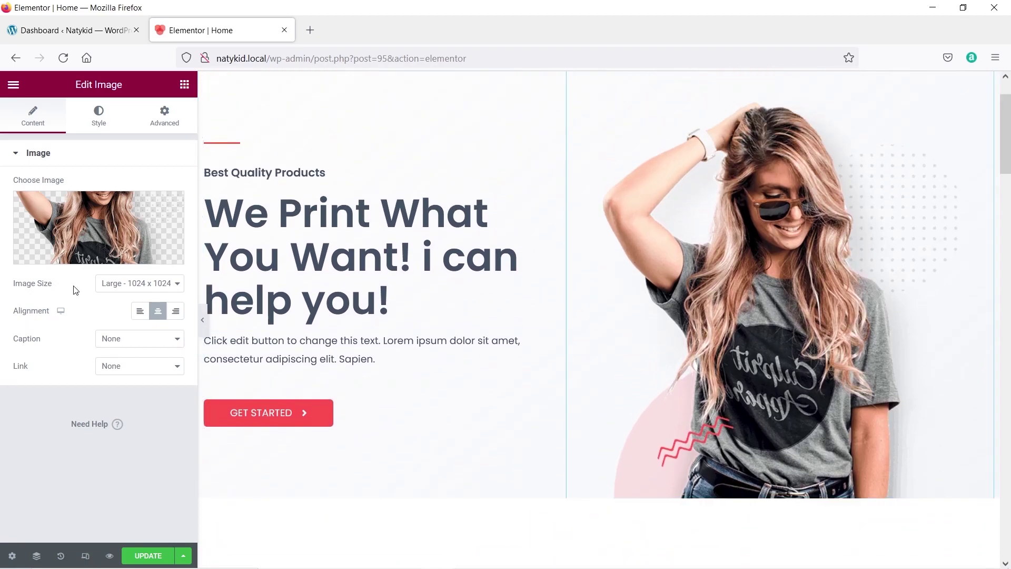
{"action": "mouse_move", "coordinate": [87, 237]}
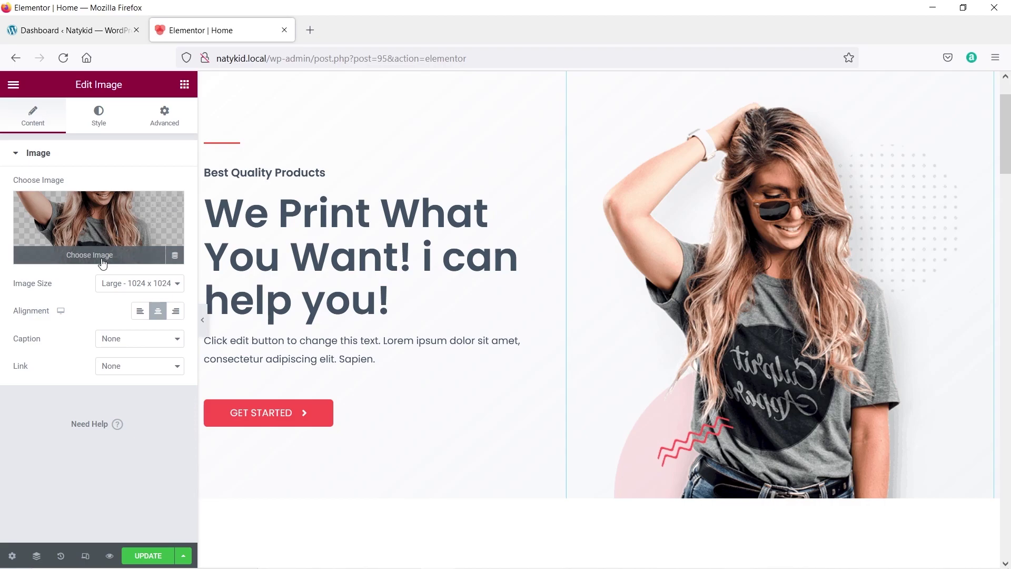
{"action": "left_click", "coordinate": [99, 259]}
{"action": "scroll", "coordinate": [431, 291], "scroll_direction": "down", "scroll_amount": 8}
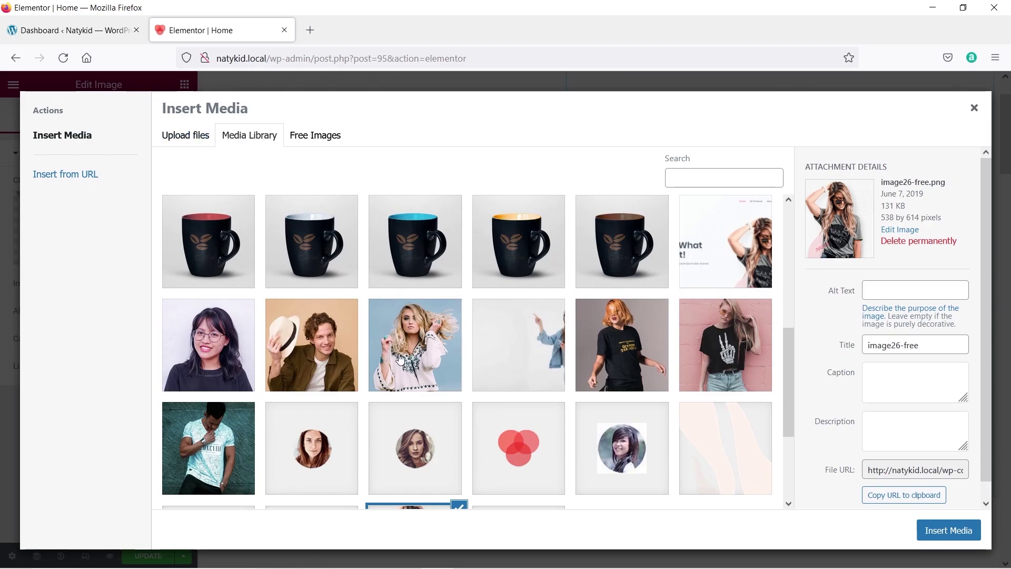
{"action": "scroll", "coordinate": [330, 356], "scroll_direction": "down", "scroll_amount": 3}
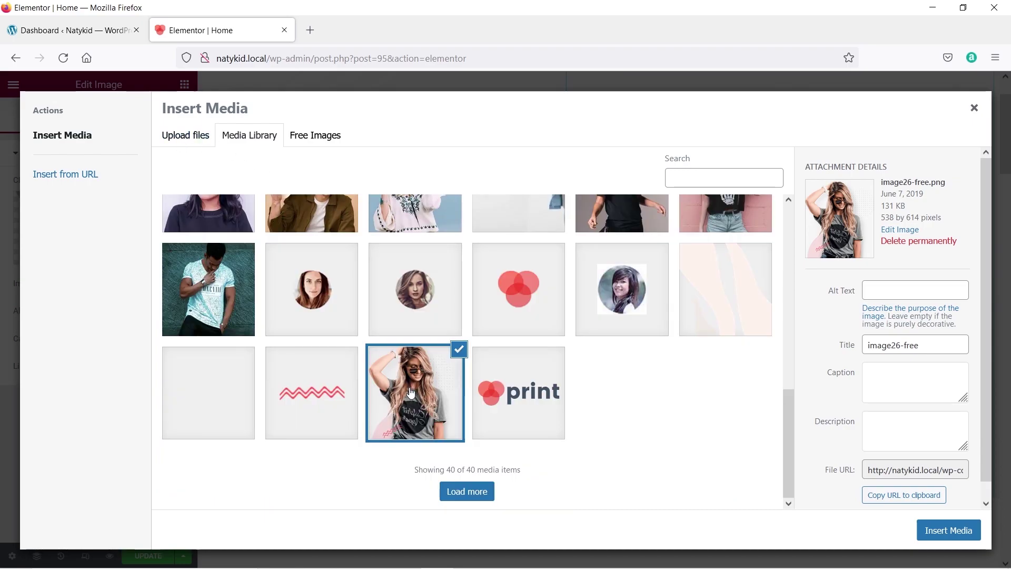
{"action": "scroll", "coordinate": [348, 364], "scroll_direction": "up", "scroll_amount": 2}
{"action": "scroll", "coordinate": [348, 365], "scroll_direction": "up", "scroll_amount": 2}
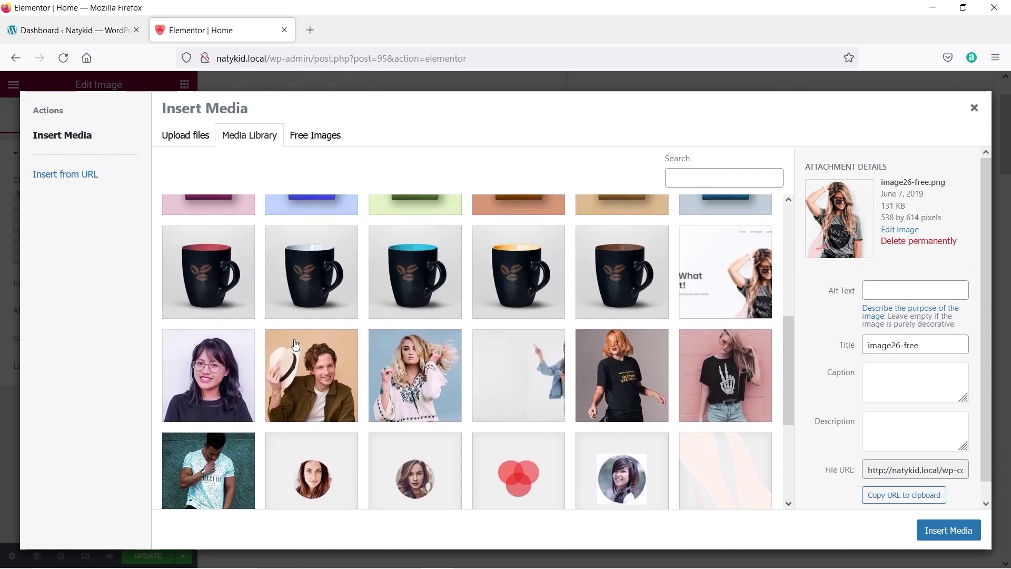
{"action": "scroll", "coordinate": [634, 364], "scroll_direction": "up", "scroll_amount": 3}
{"action": "scroll", "coordinate": [648, 364], "scroll_direction": "up", "scroll_amount": 2}
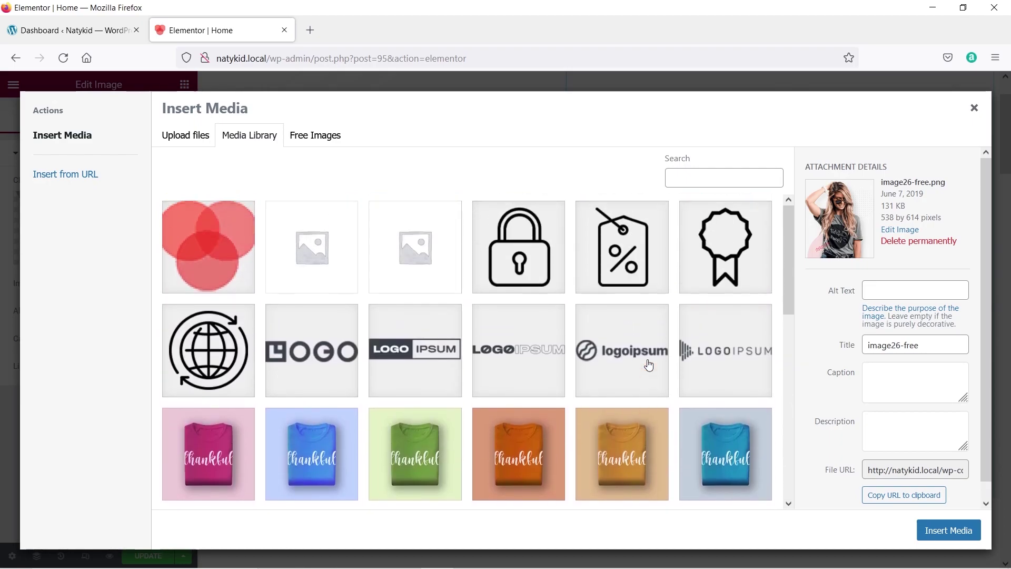
{"action": "left_click", "coordinate": [975, 109]}
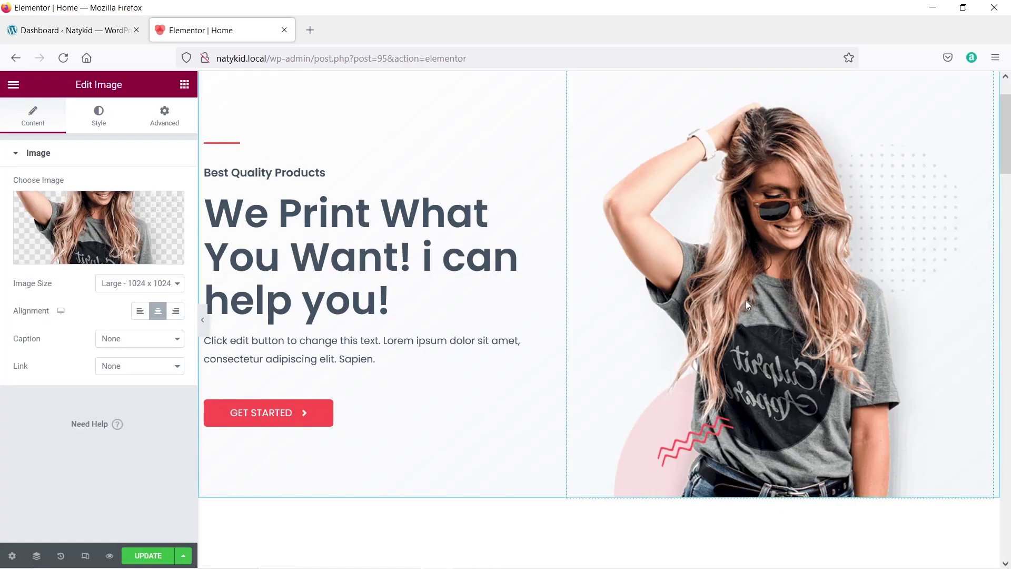
{"action": "scroll", "coordinate": [746, 305], "scroll_direction": "down", "scroll_amount": 10}
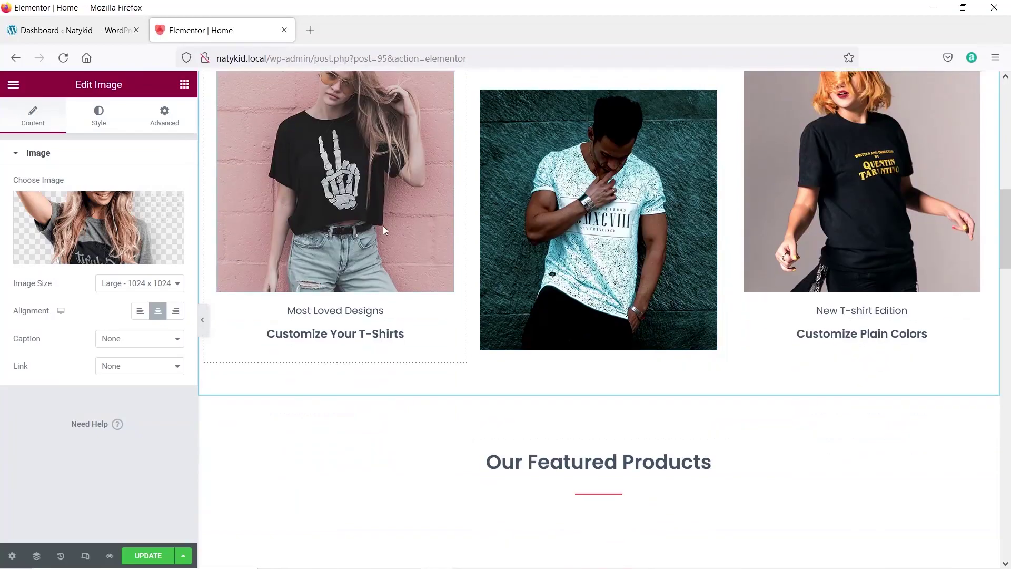
{"action": "left_click", "coordinate": [346, 182]}
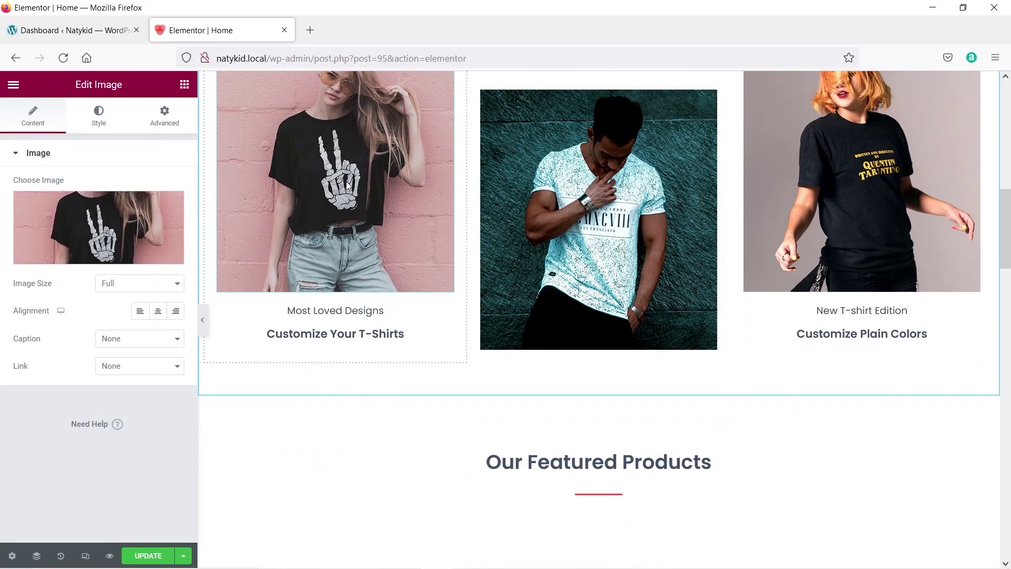
{"action": "scroll", "coordinate": [441, 379], "scroll_direction": "down", "scroll_amount": 10}
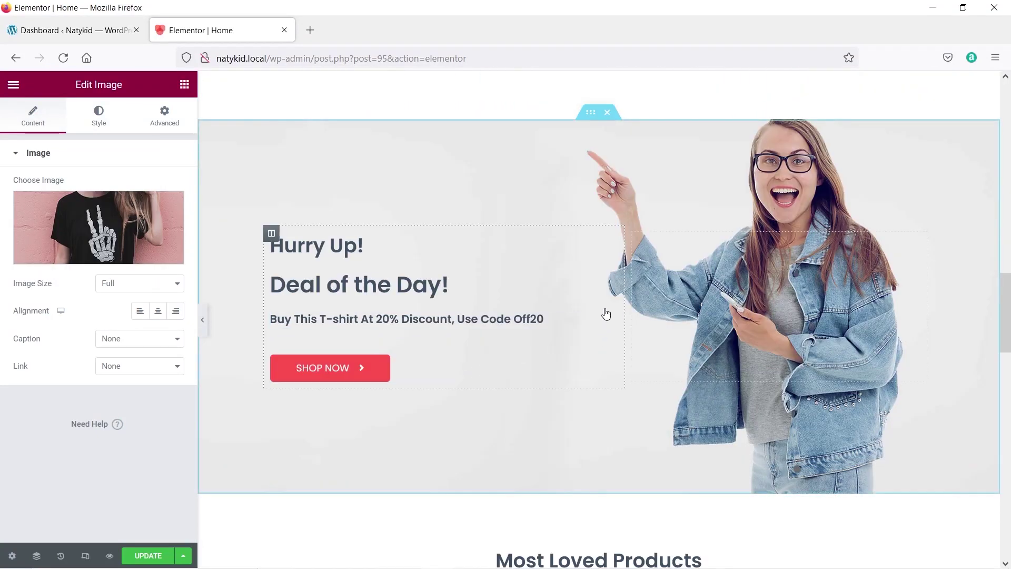
{"action": "scroll", "coordinate": [608, 314], "scroll_direction": "up", "scroll_amount": 3}
{"action": "scroll", "coordinate": [590, 168], "scroll_direction": "up", "scroll_amount": 2}
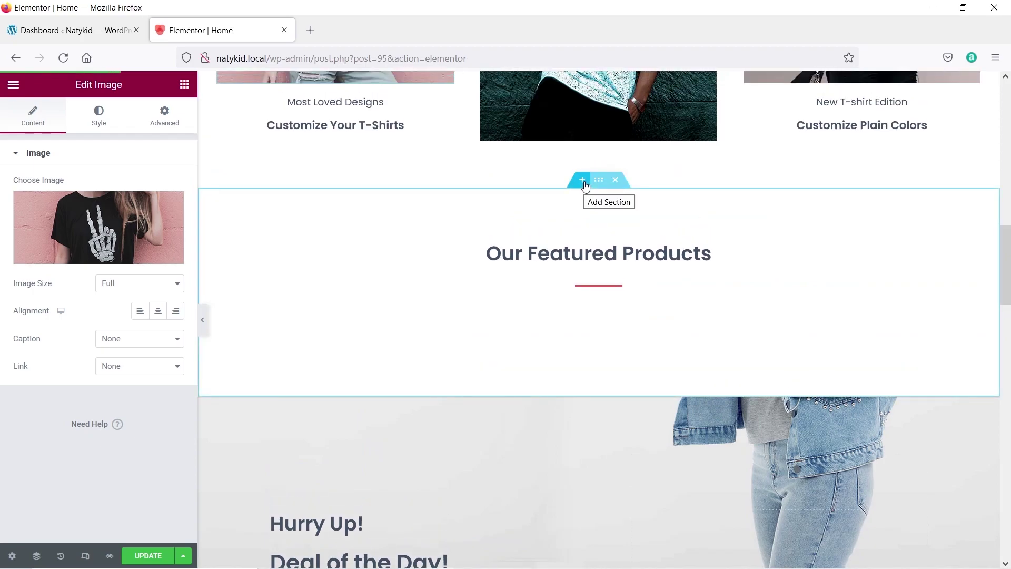
Insert a new two-column section below the T-shirt cards.
{"action": "left_click", "coordinate": [582, 180]}
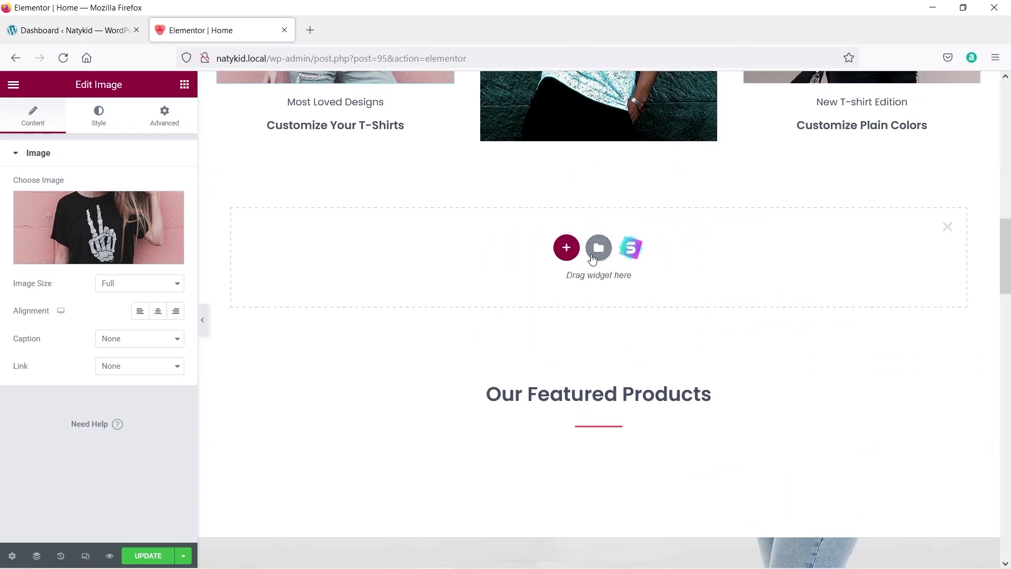
{"action": "left_click", "coordinate": [565, 248]}
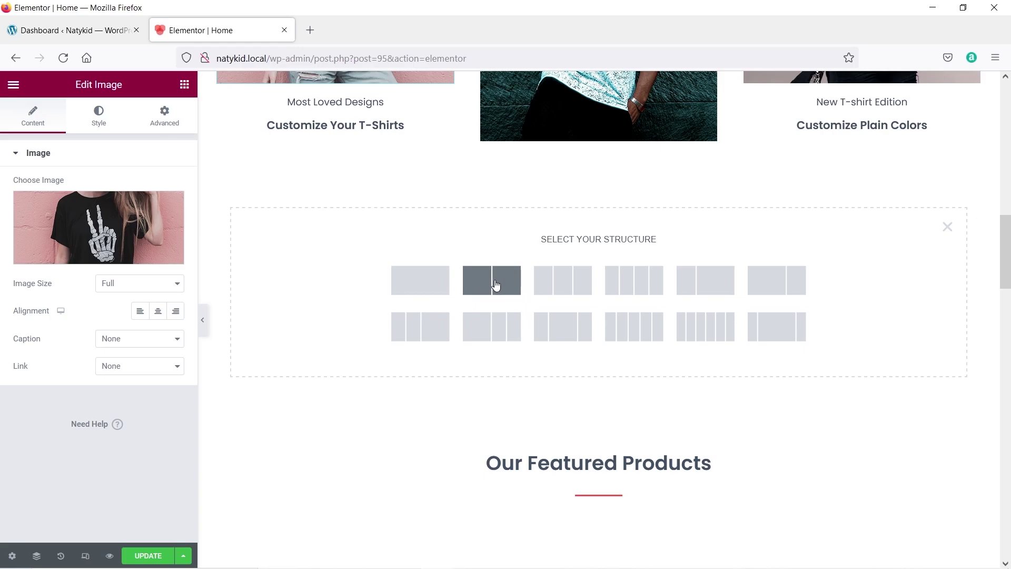
{"action": "left_click", "coordinate": [518, 282]}
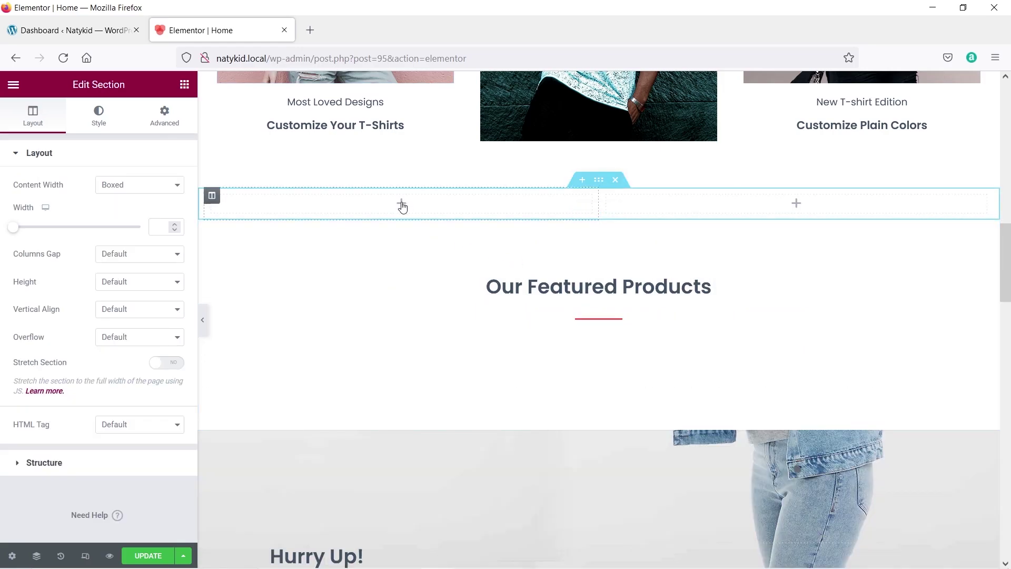
Add an Image widget to the left column showing the team-01 portrait of a smiling woman.
{"action": "left_click", "coordinate": [403, 206]}
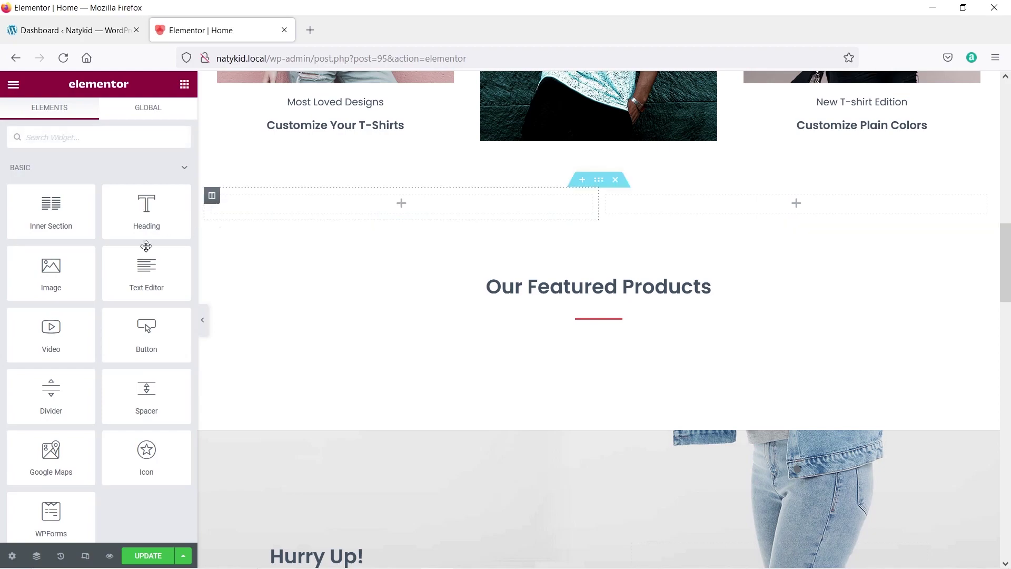
{"action": "left_click_drag", "start_coordinate": [46, 275], "coordinate": [385, 203]}
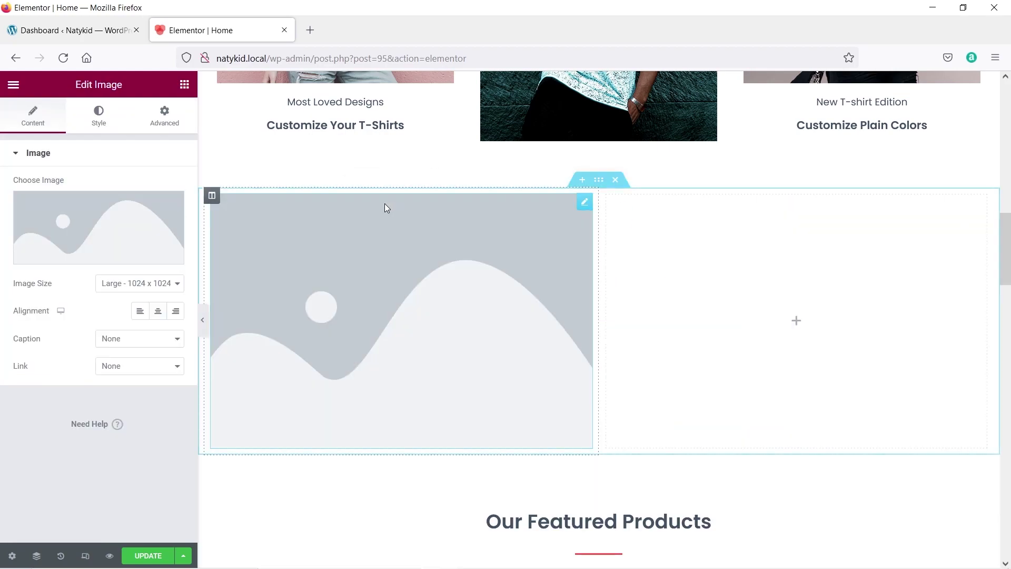
{"action": "left_click", "coordinate": [97, 250]}
{"action": "scroll", "coordinate": [409, 373], "scroll_direction": "down", "scroll_amount": 5}
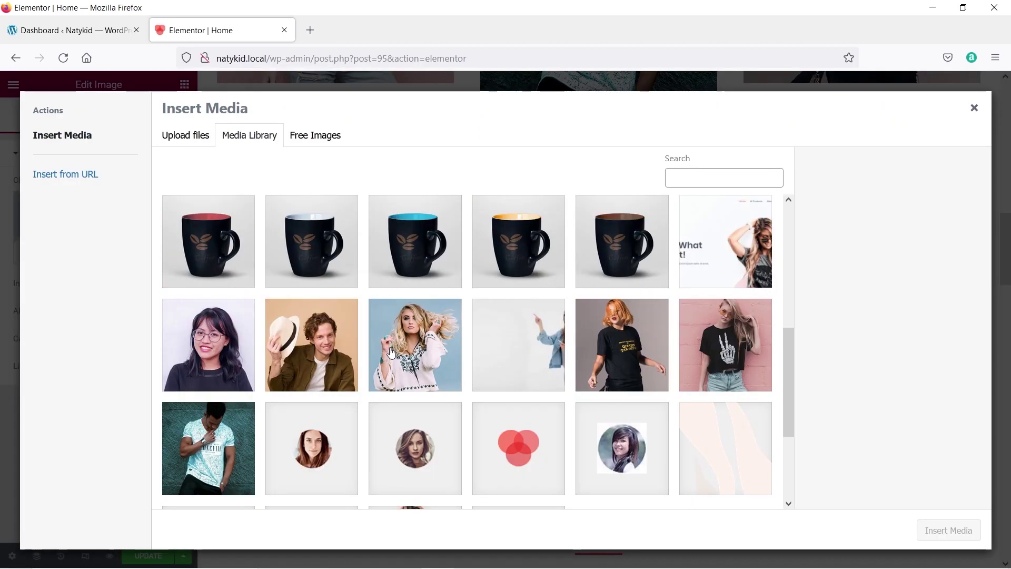
{"action": "left_click", "coordinate": [230, 329]}
{"action": "left_click", "coordinate": [948, 530]}
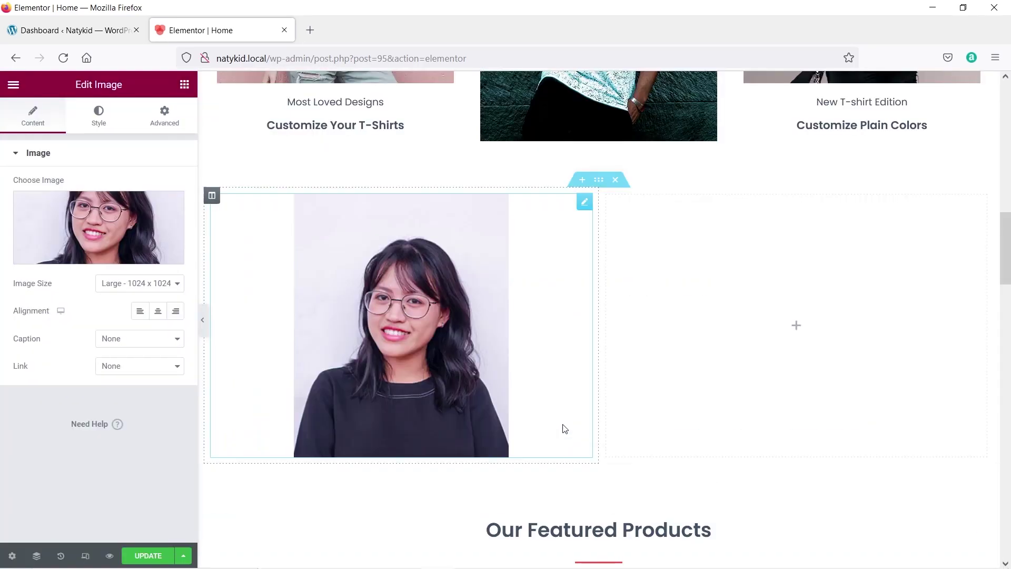
{"action": "left_click", "coordinate": [796, 329]}
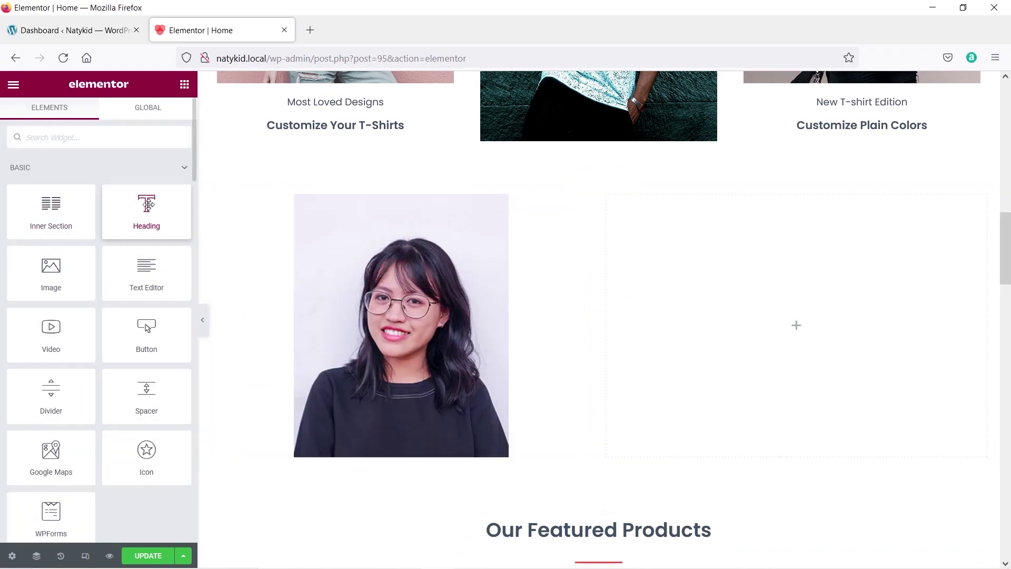
Add a Heading widget to the right column reading 'This is a heading', centre-aligned.
{"action": "left_click_drag", "start_coordinate": [148, 205], "coordinate": [797, 317]}
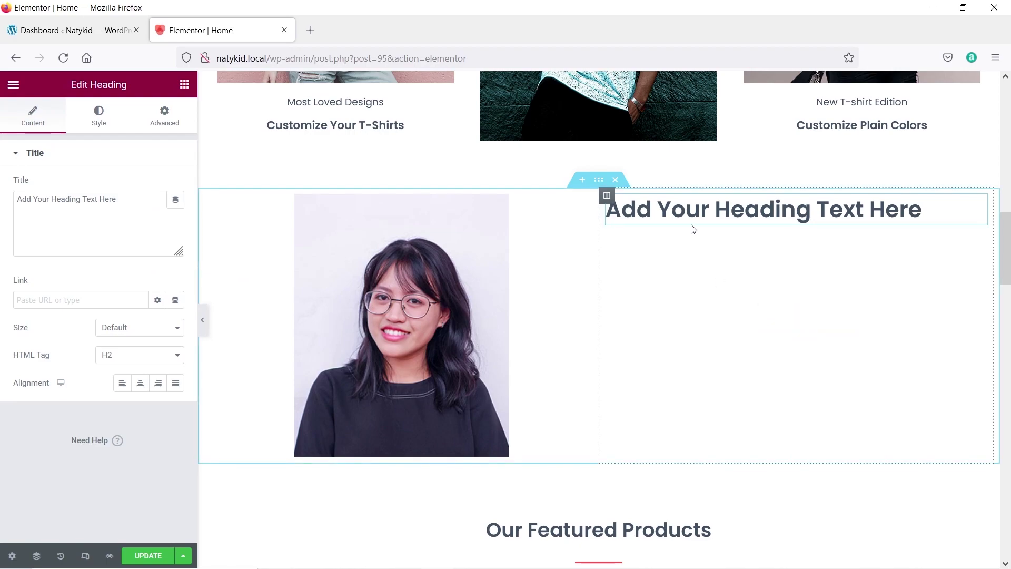
{"action": "left_click_drag", "start_coordinate": [131, 208], "coordinate": [19, 193]}
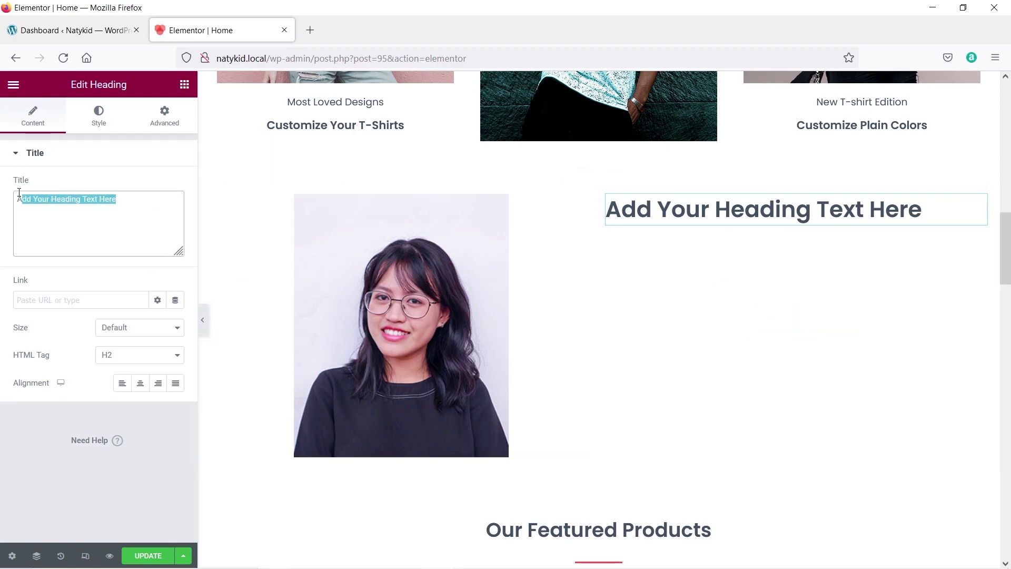
{"action": "type", "text": "This is a heading"}
{"action": "left_click", "coordinate": [139, 383]}
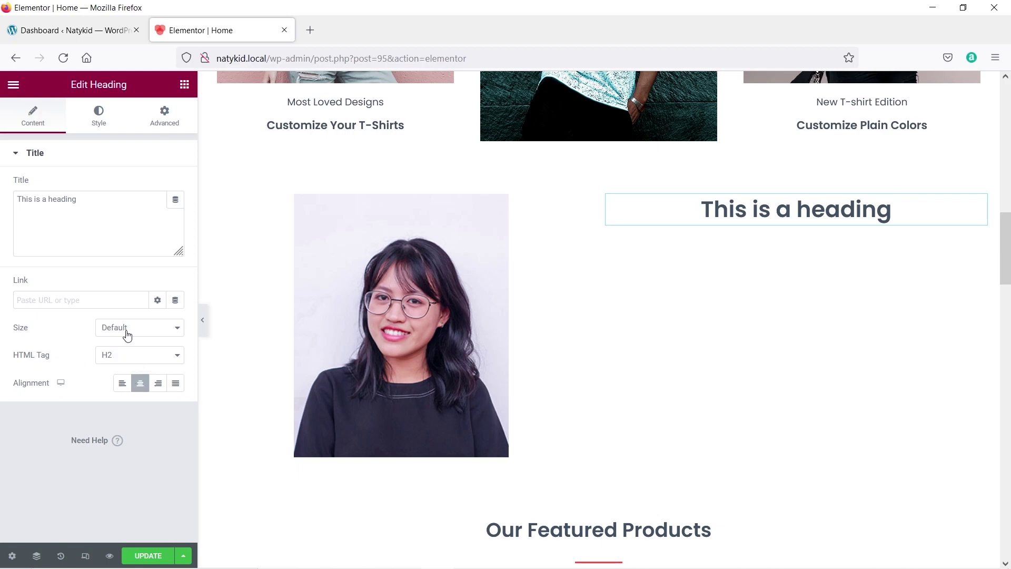
Set the heading size to XXL.
{"action": "left_click", "coordinate": [127, 334]}
{"action": "left_click", "coordinate": [127, 371]}
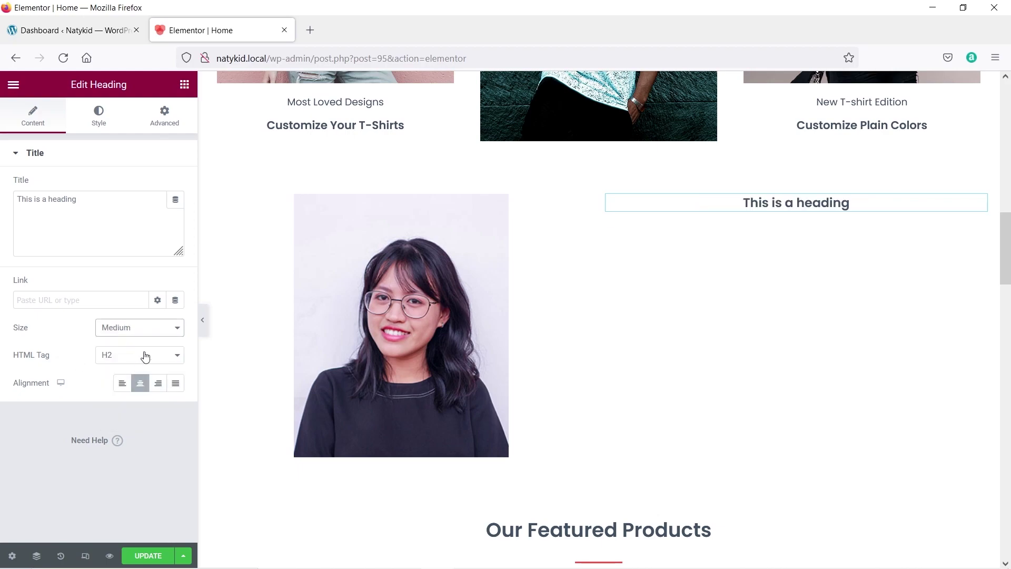
{"action": "left_click", "coordinate": [142, 335]}
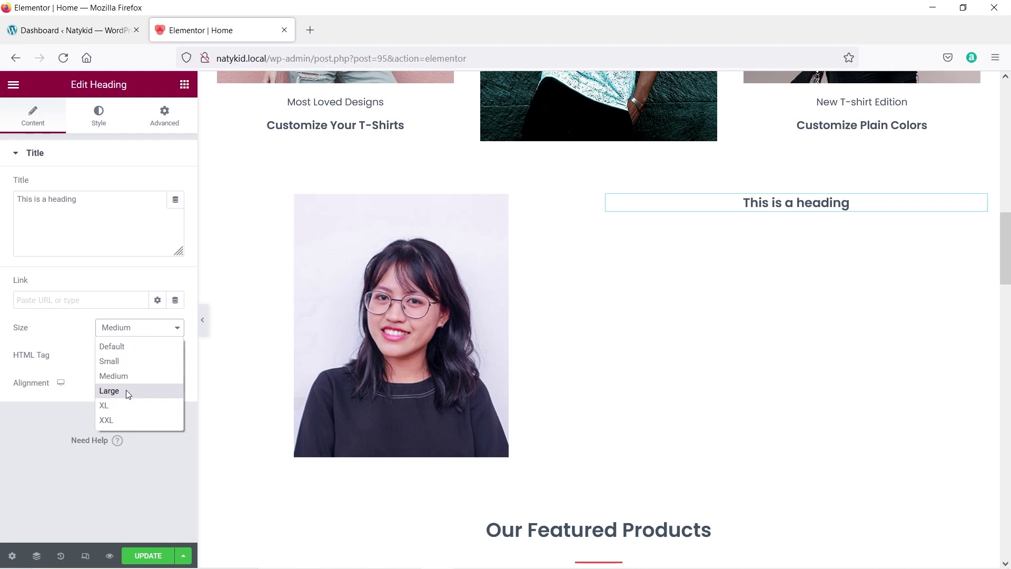
{"action": "left_click", "coordinate": [128, 390]}
{"action": "left_click", "coordinate": [146, 329]}
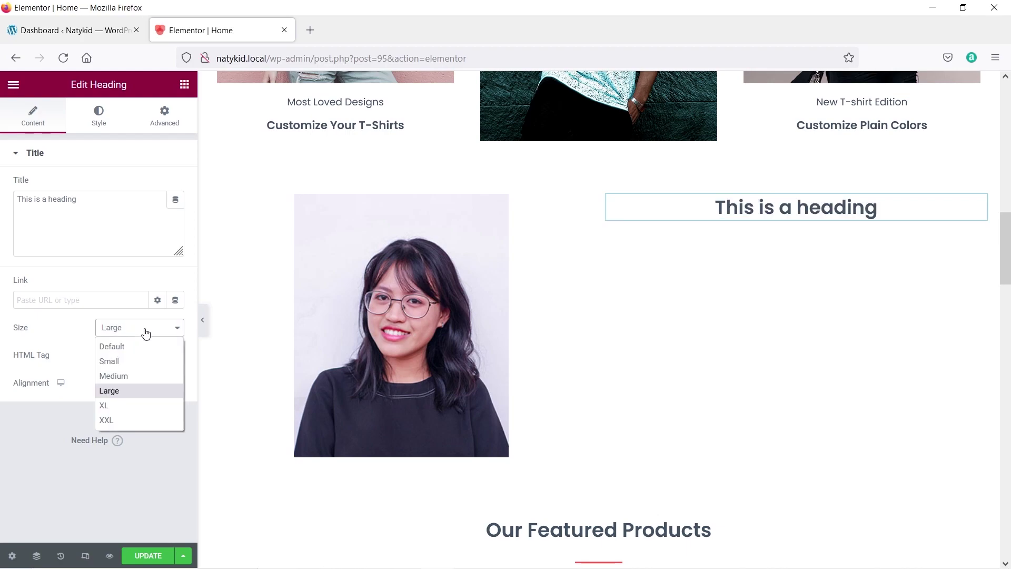
{"action": "left_click", "coordinate": [131, 420]}
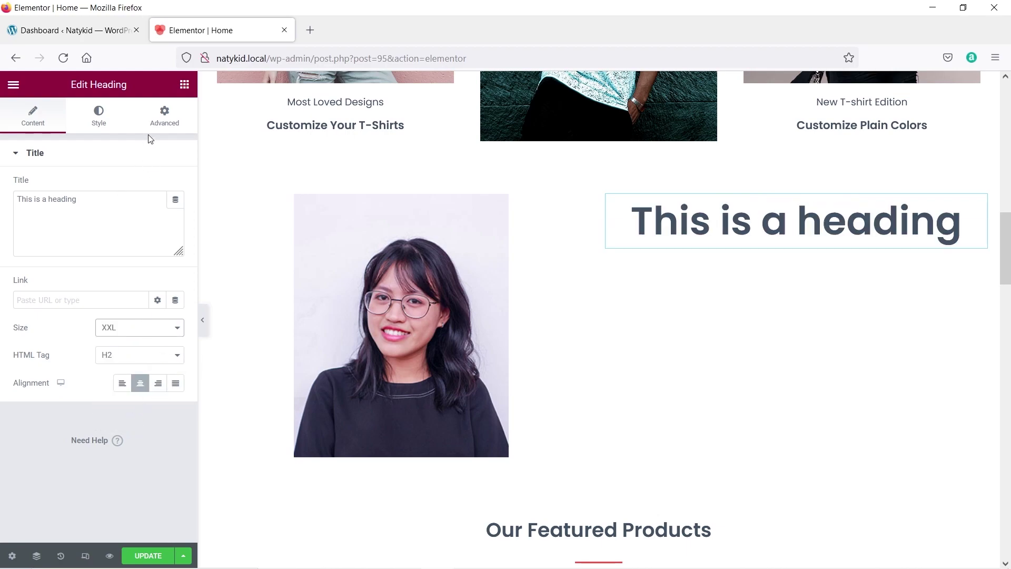
{"action": "left_click", "coordinate": [103, 122]}
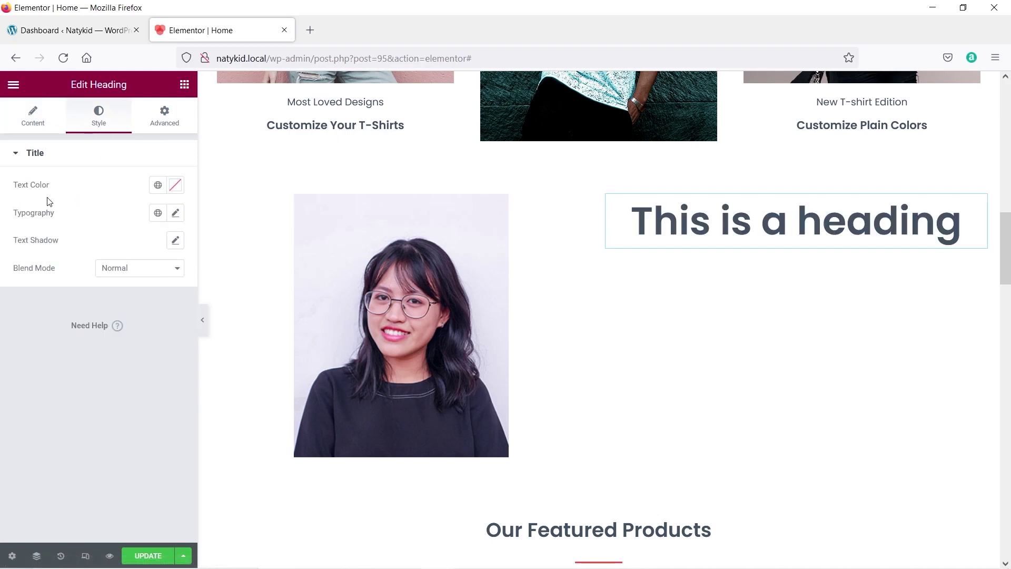
Change the heading text colour to light green #82FF6C.
{"action": "left_click", "coordinate": [176, 185]}
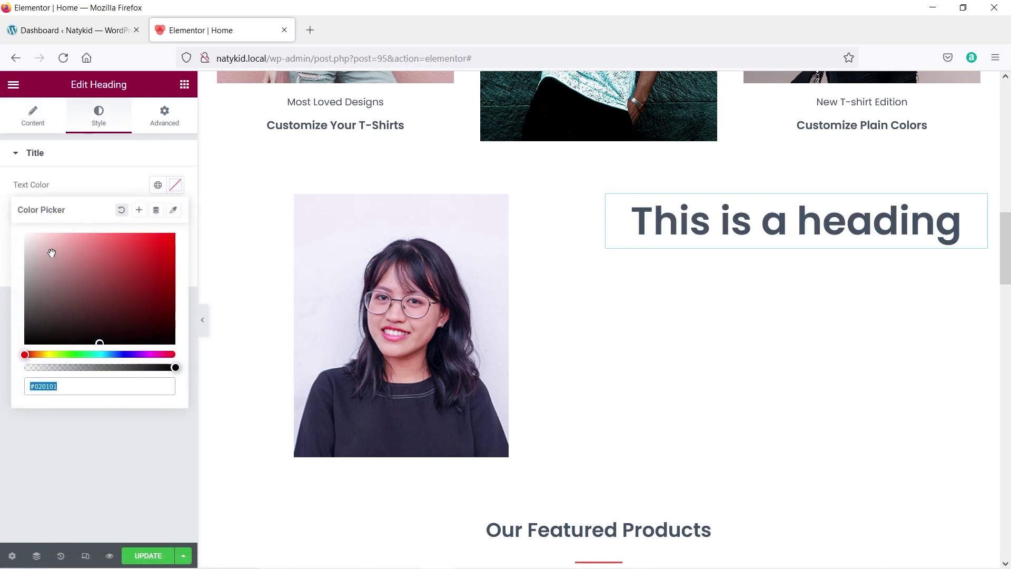
{"action": "left_click", "coordinate": [72, 354]}
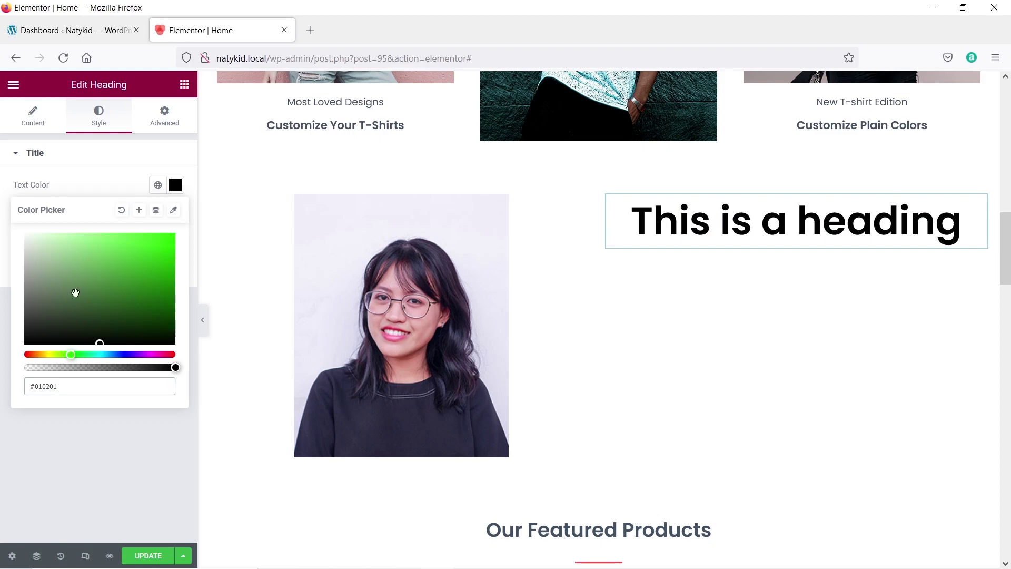
{"action": "left_click_drag", "start_coordinate": [98, 241], "coordinate": [112, 232]}
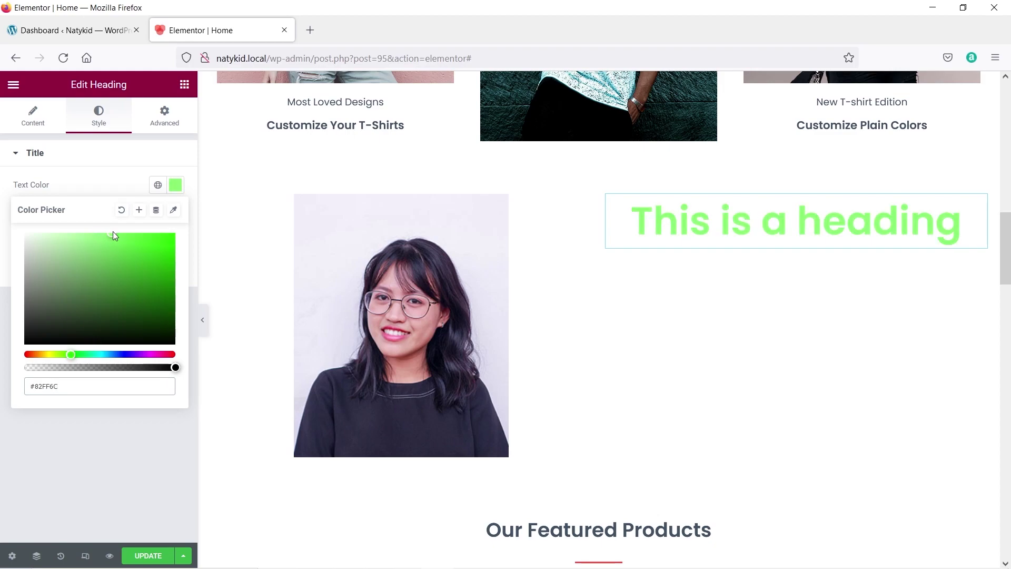
{"action": "left_click", "coordinate": [88, 183]}
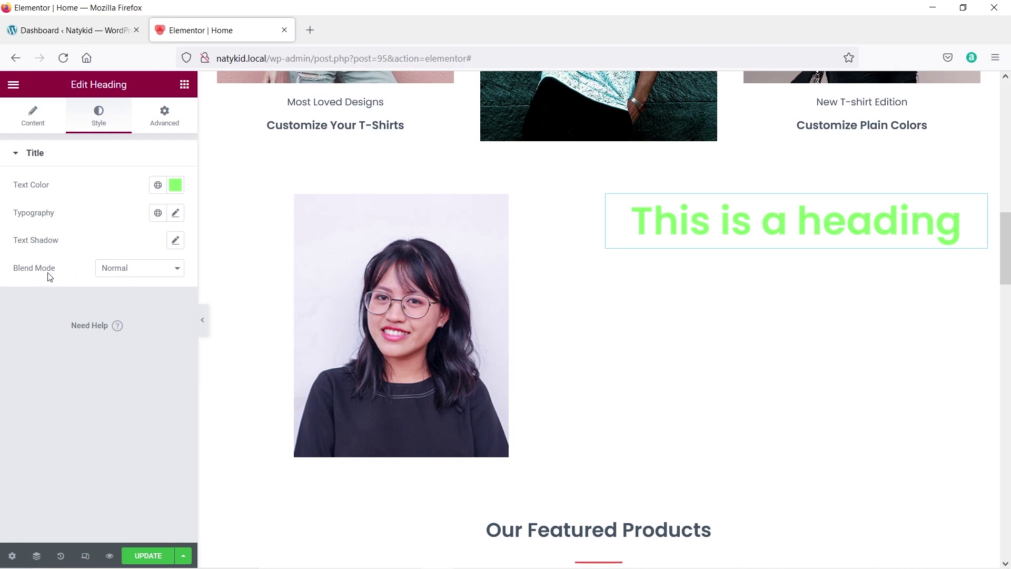
{"action": "left_click", "coordinate": [167, 121]}
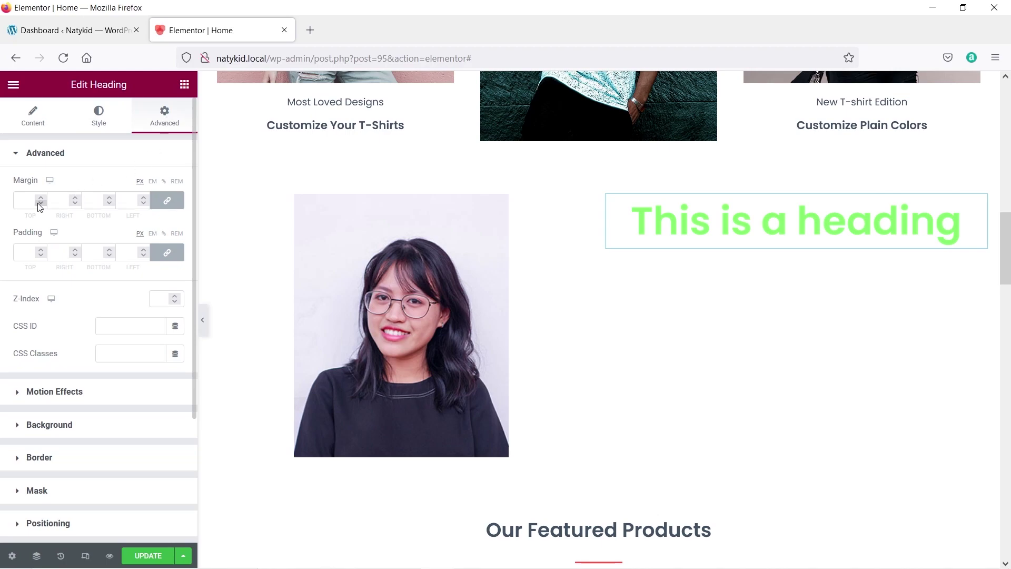
Set the heading's linked padding to 0 on all four sides, leaving margin empty.
{"action": "left_click", "coordinate": [40, 255]}
{"action": "left_click", "coordinate": [40, 255]}
{"action": "scroll", "coordinate": [67, 361], "scroll_direction": "down", "scroll_amount": 3}
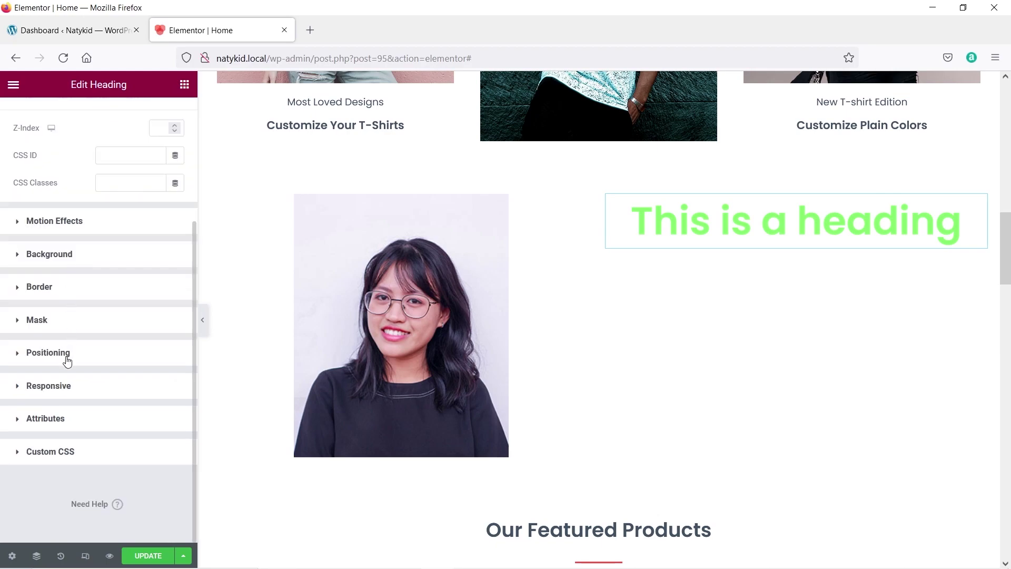
{"action": "scroll", "coordinate": [66, 361], "scroll_direction": "up", "scroll_amount": 3}
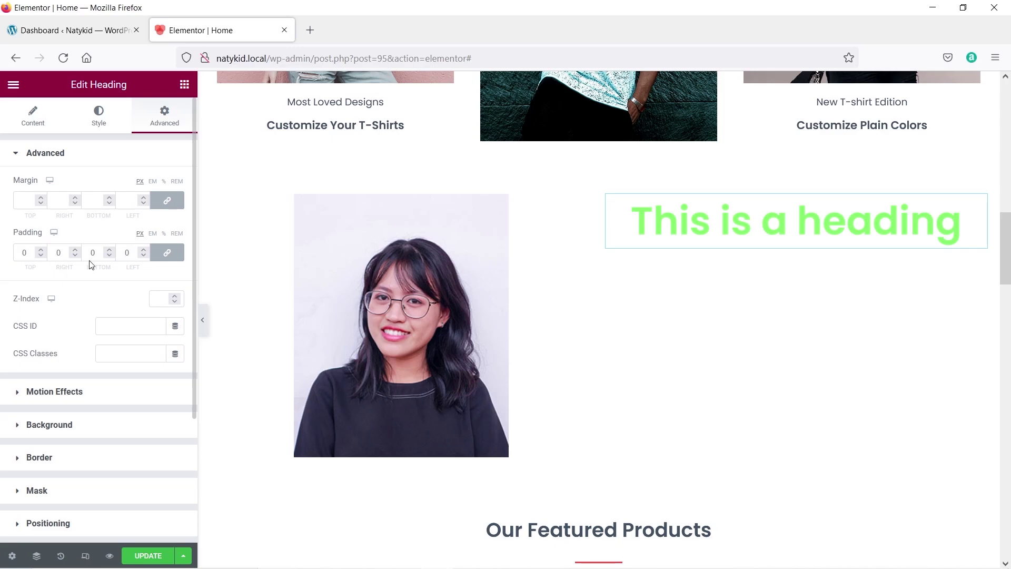
{"action": "scroll", "coordinate": [647, 253], "scroll_direction": "down", "scroll_amount": 10}
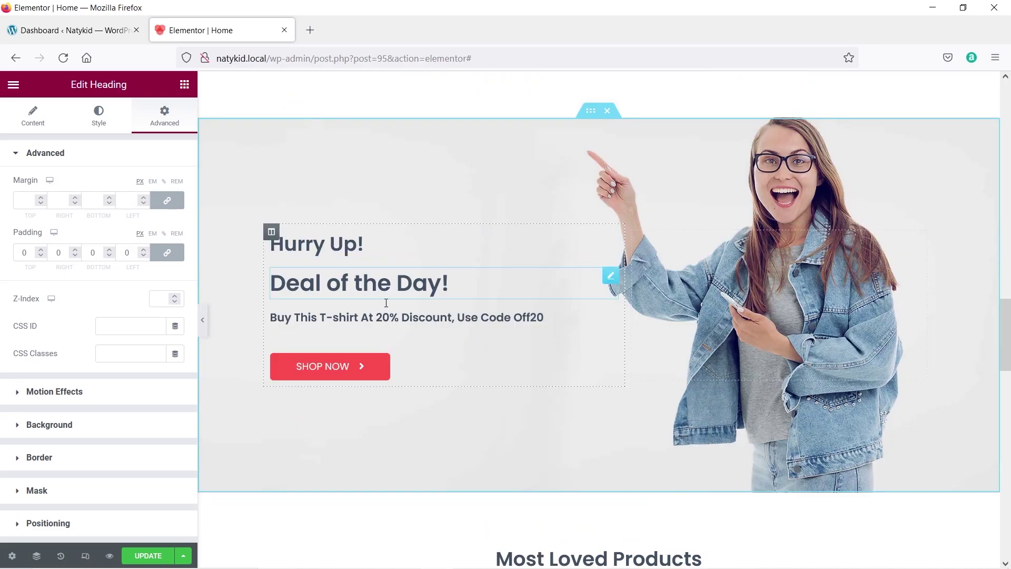
Select the SHOP NOW button, save the home page with UPDATE, and choose Exit to Dashboard.
{"action": "left_click", "coordinate": [361, 374]}
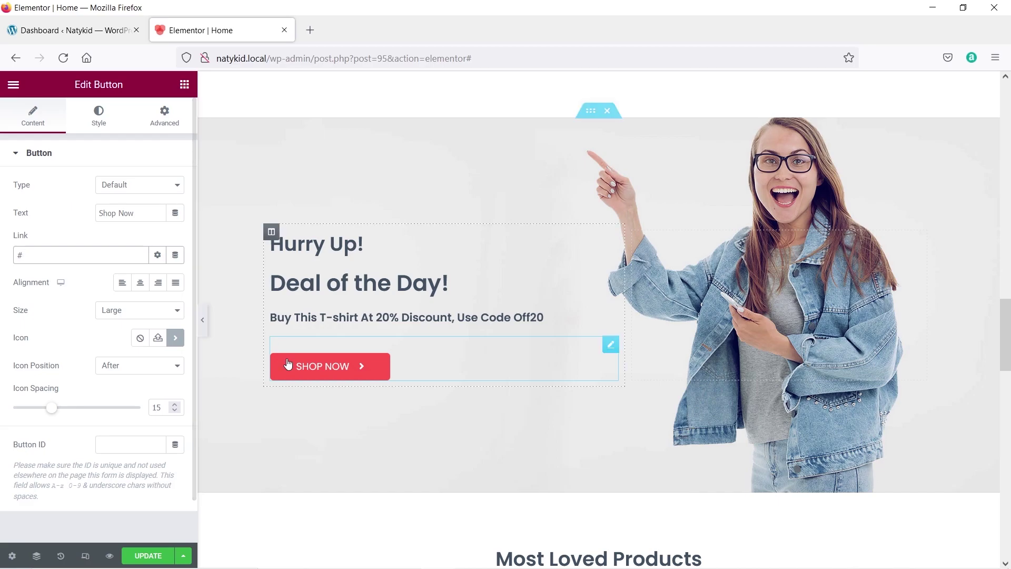
{"action": "scroll", "coordinate": [248, 479], "scroll_direction": "down", "scroll_amount": 3}
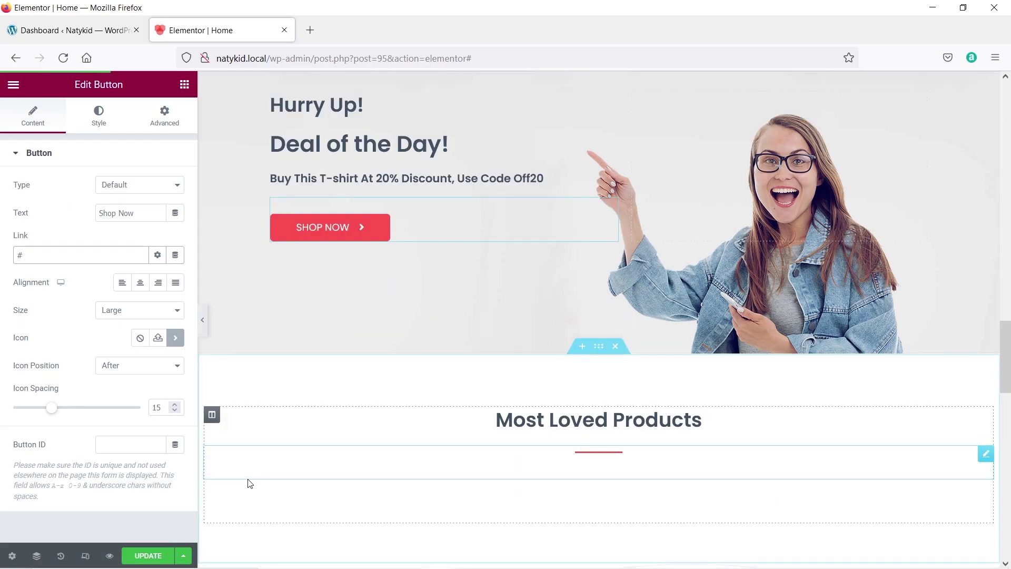
{"action": "left_click", "coordinate": [156, 557]}
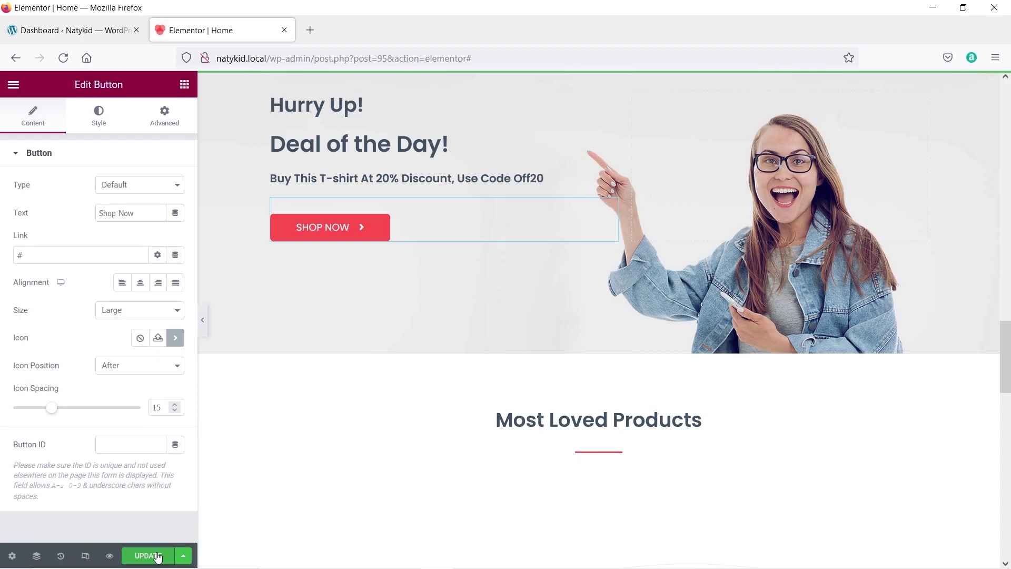
{"action": "left_click", "coordinate": [13, 87]}
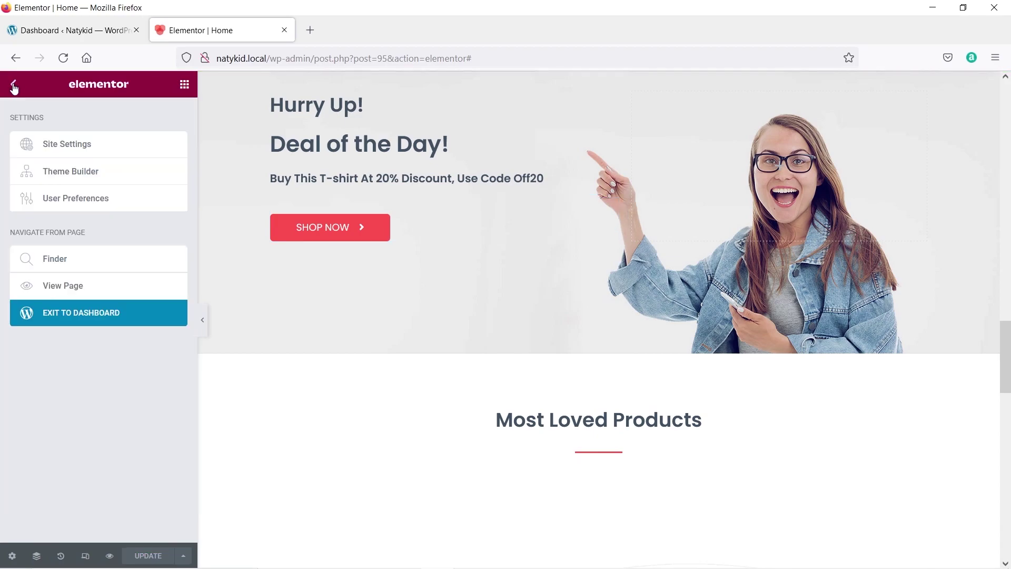
{"action": "left_click", "coordinate": [87, 321]}
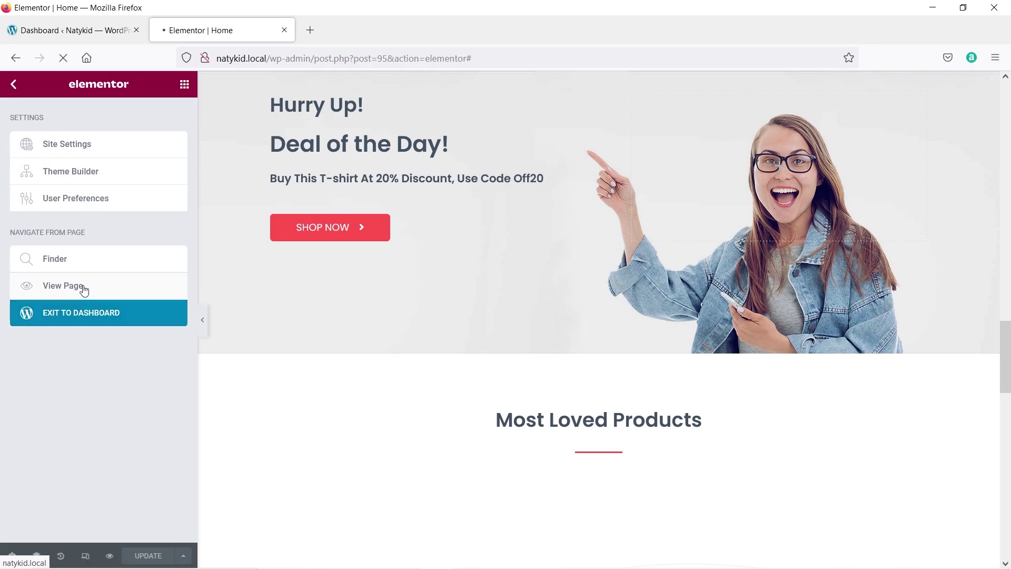